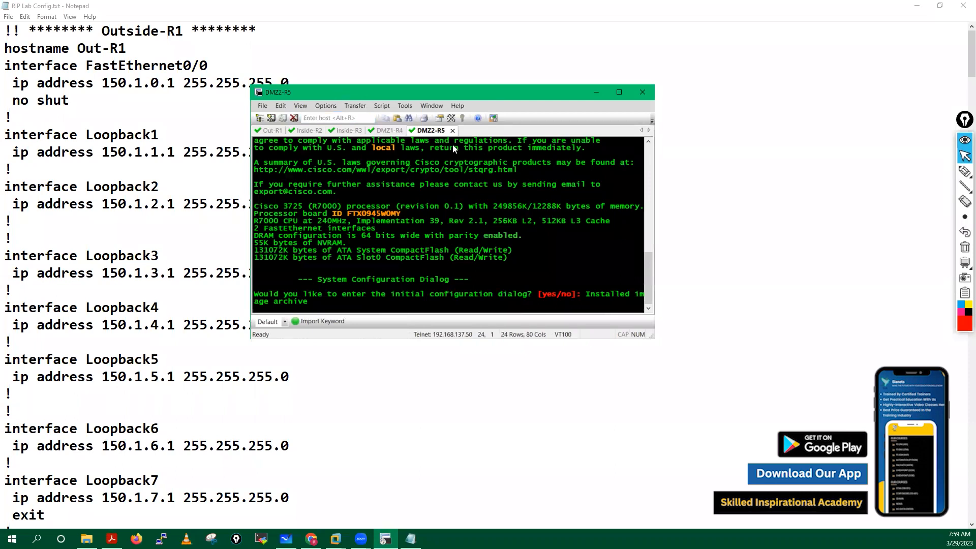
Step: Answer 'no' to the initial configuration dialog on Out-R1, Inside-R2, Inside-R3, DMZ1-R4 and DMZ2-R5
{"action": "left_click", "coordinate": [424, 150]}
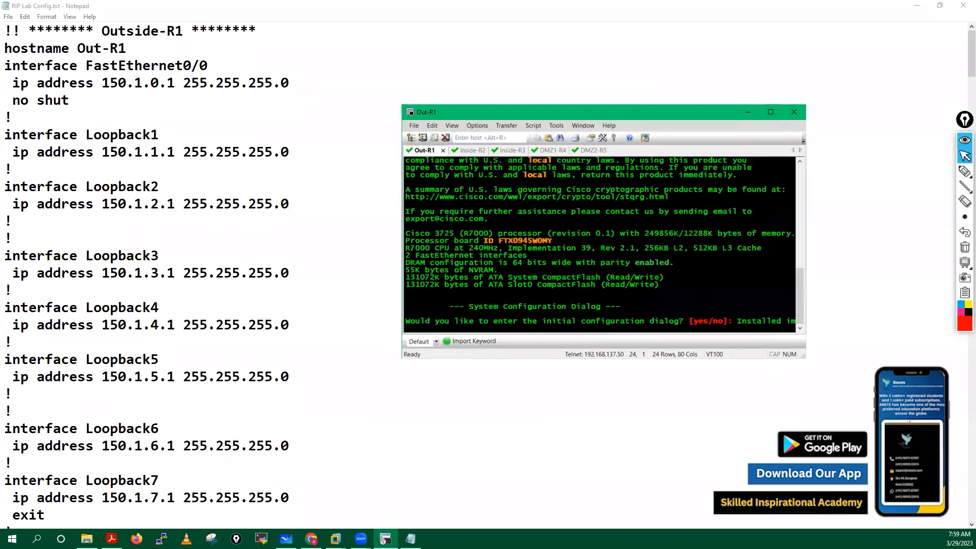
{"action": "key", "text": "Return"}
{"action": "key", "text": "Return"}
{"action": "key", "text": "Return"}
{"action": "key", "text": "Return"}
{"action": "type", "text": "no"}
{"action": "key", "text": "Return"}
{"action": "left_click", "coordinate": [465, 151]}
{"action": "type", "text": "no"}
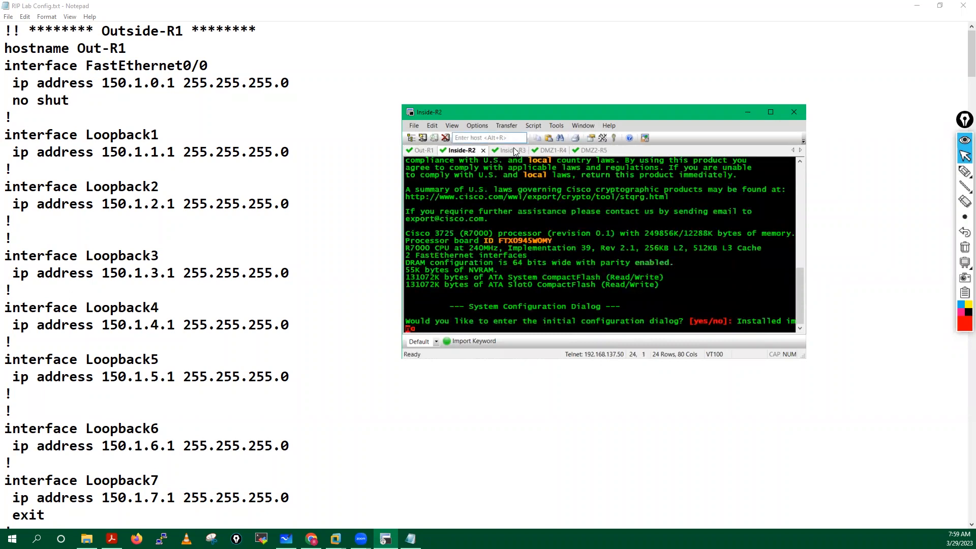
{"action": "left_click", "coordinate": [511, 150]}
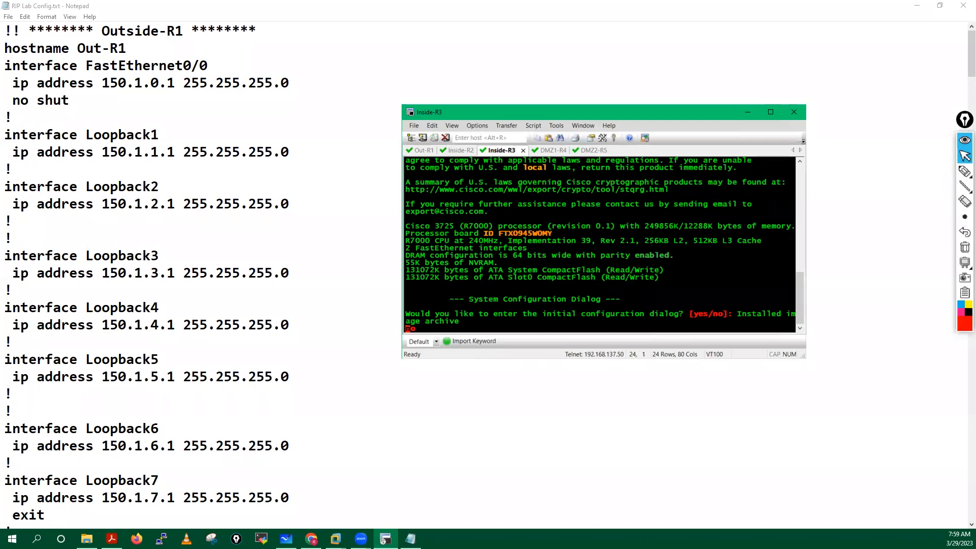
{"action": "left_click", "coordinate": [542, 152]}
{"action": "type", "text": "n"}
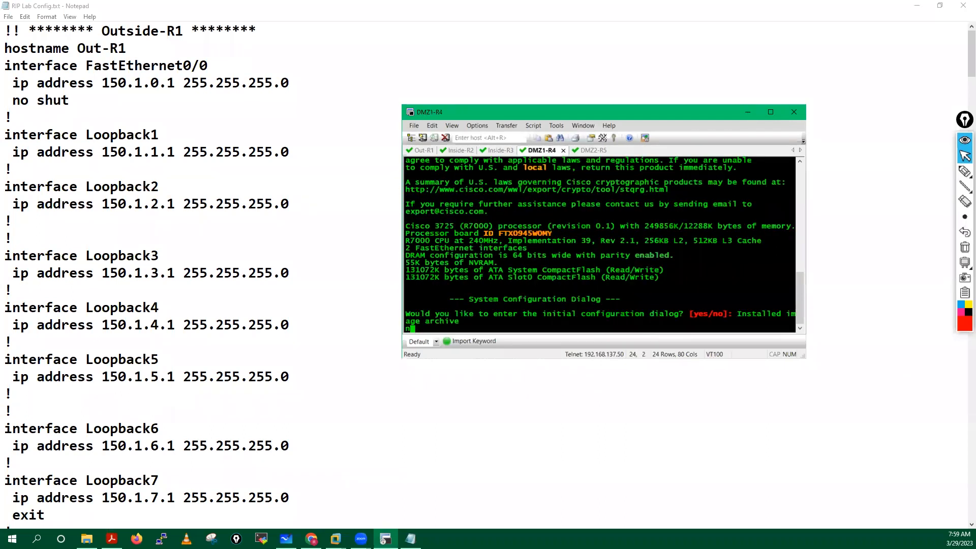
{"action": "type", "text": "o"}
{"action": "key", "text": "Return"}
{"action": "key", "text": "ctrl+Tab"}
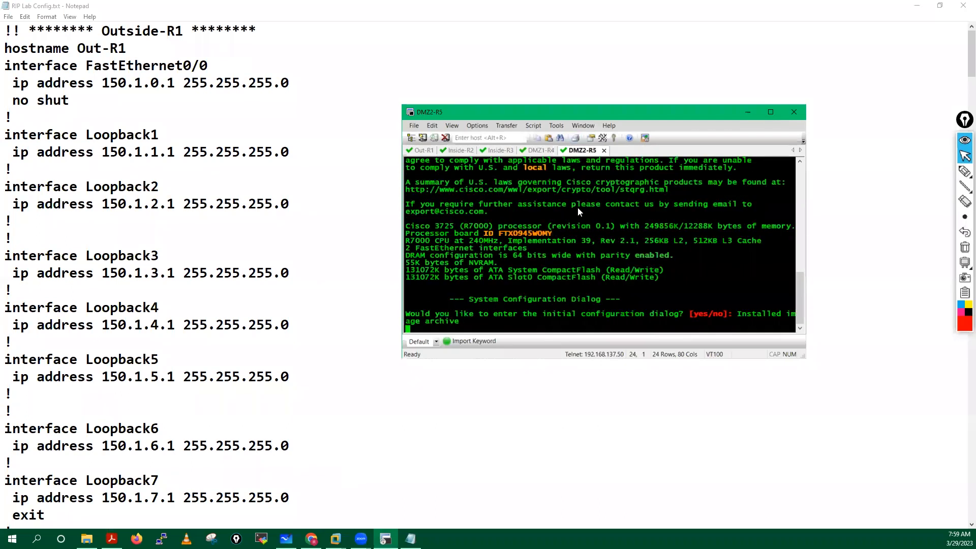
{"action": "type", "text": "no"}
{"action": "key", "text": "Return"}
{"action": "left_click", "coordinate": [538, 150]}
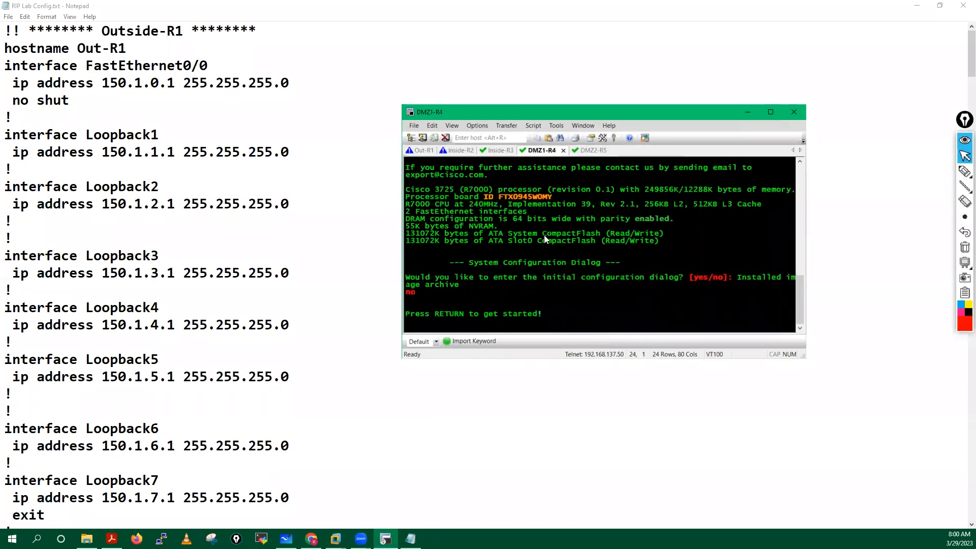
Step: Put Out-R1 into global configuration mode with enable and conf t, then select the Outside-R1 notes block
{"action": "left_click", "coordinate": [422, 151]}
{"action": "key", "text": "Return"}
{"action": "key", "text": "Return"}
{"action": "key", "text": "Return"}
{"action": "key", "text": "Return"}
{"action": "key", "text": "Return"}
{"action": "key", "text": "Return"}
{"action": "key", "text": "Return"}
{"action": "key", "text": "Return"}
{"action": "key", "text": "Return"}
{"action": "key", "text": "Return"}
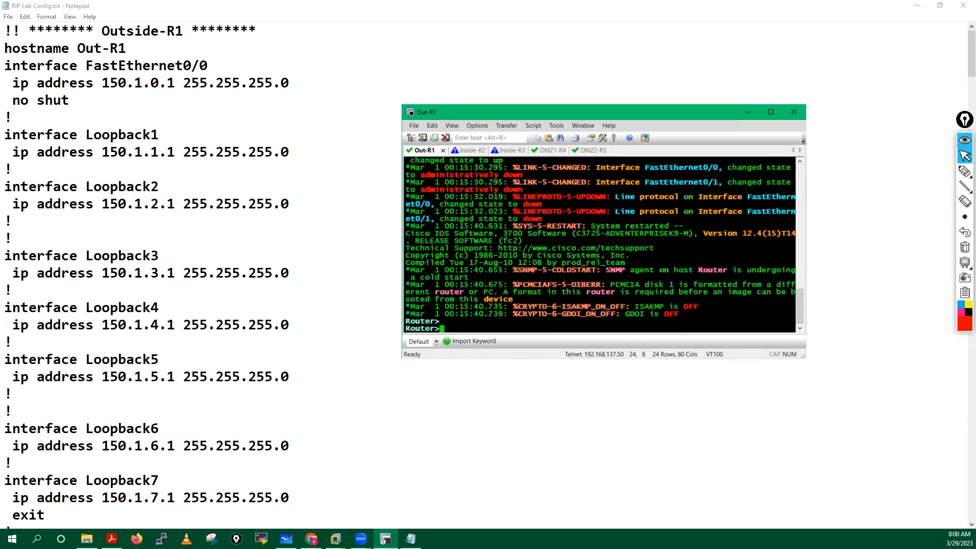
{"action": "key", "text": "Return"}
{"action": "key", "text": "Return"}
{"action": "key", "text": "Return"}
{"action": "key", "text": "Return"}
{"action": "key", "text": "Return"}
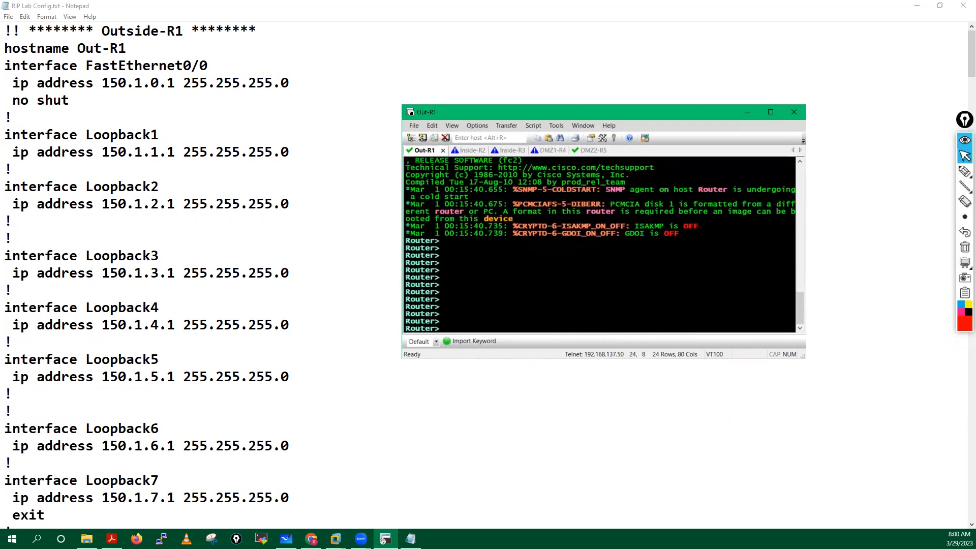
{"action": "type", "text": "ena"}
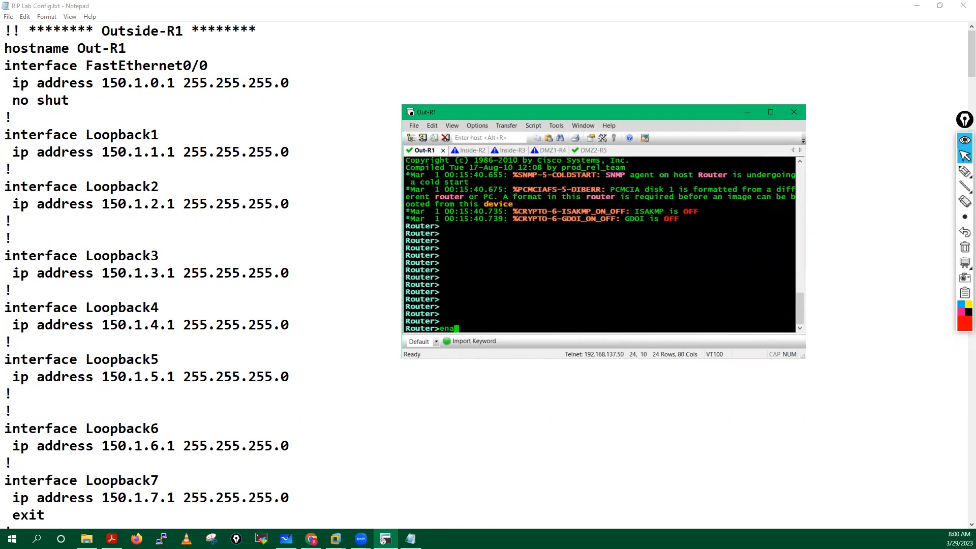
{"action": "key", "text": "Tab"}
{"action": "key", "text": "Return"}
{"action": "type", "text": "conf t"}
{"action": "key", "text": "Return"}
{"action": "key", "text": "Return"}
{"action": "key", "text": "Return"}
{"action": "key", "text": "Return"}
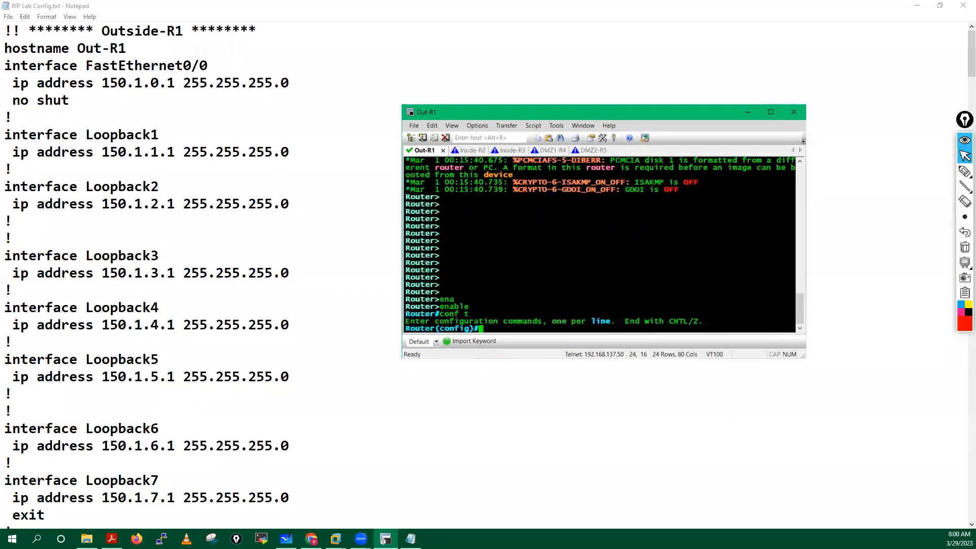
{"action": "left_click_drag", "start_coordinate": [9, 48], "coordinate": [113, 496]}
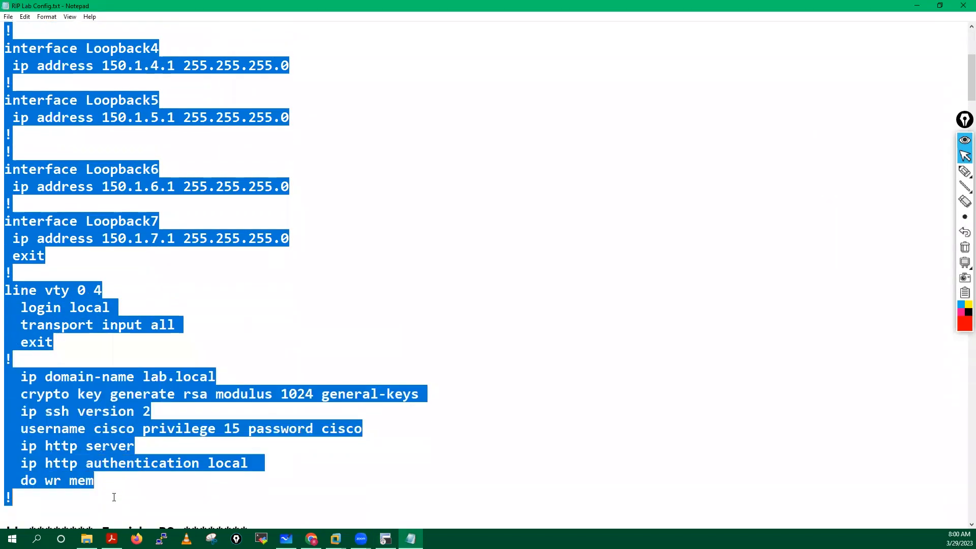
Step: Copy the Outside-R1 block, hostname Out-R1 through do wr mem, and bring SecureCRT back
{"action": "right_click", "coordinate": [55, 299]}
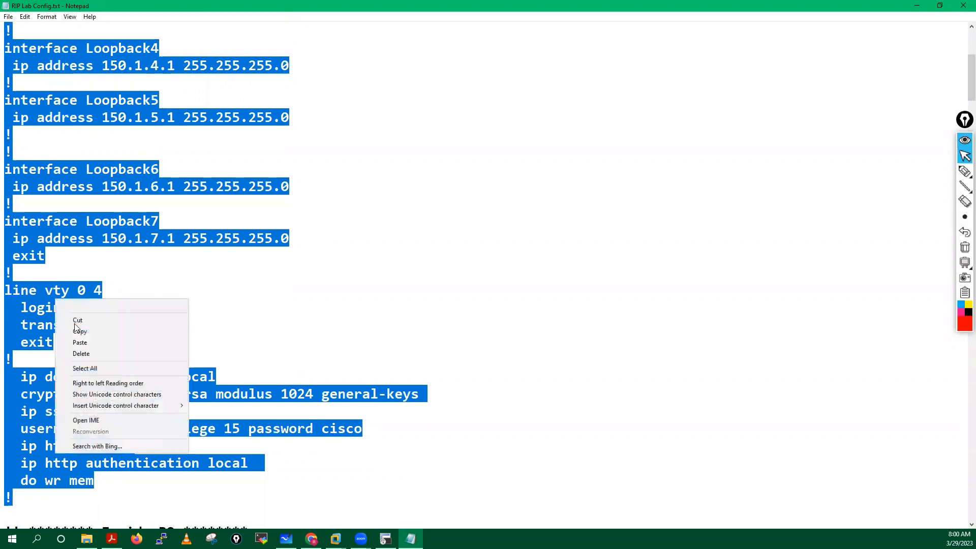
{"action": "left_click", "coordinate": [76, 331]}
{"action": "scroll", "coordinate": [147, 220], "scroll_direction": "up", "scroll_amount": 5}
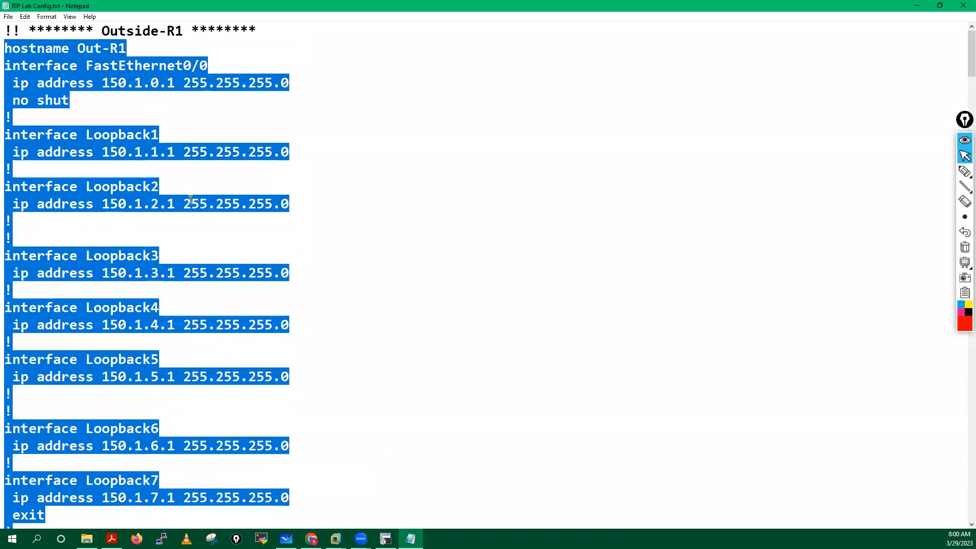
{"action": "scroll", "coordinate": [159, 279], "scroll_direction": "down", "scroll_amount": 6}
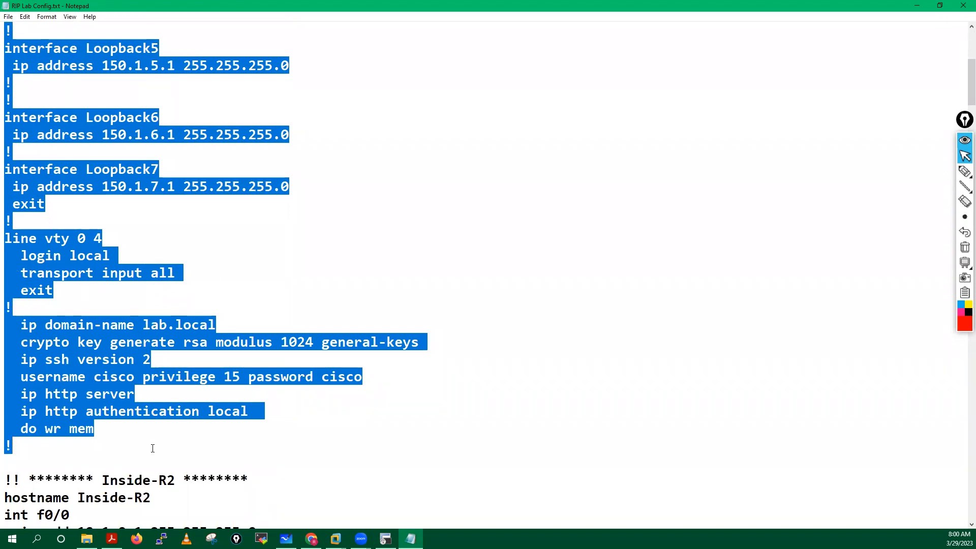
{"action": "left_click", "coordinate": [385, 539]}
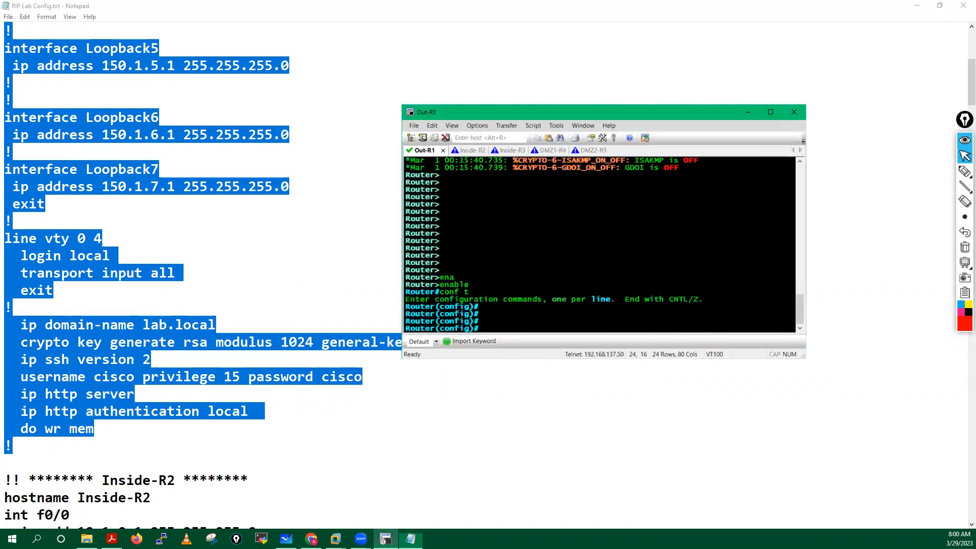
Step: Paste the Outside-R1 configuration into Out-R1 and leave configuration mode with end
{"action": "right_click", "coordinate": [524, 233]}
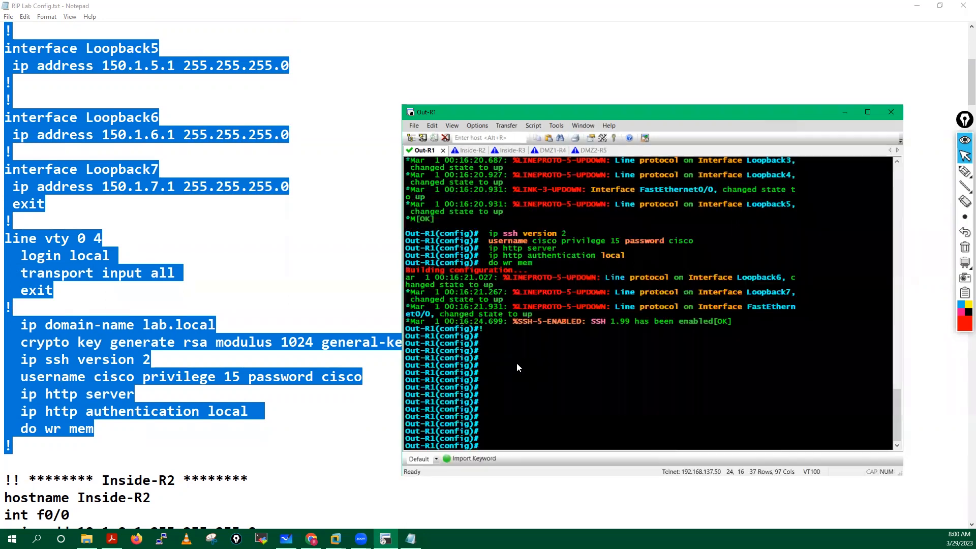
{"action": "type", "text": "end"}
{"action": "key", "text": "Return"}
{"action": "key", "text": "Return"}
{"action": "key", "text": "Return"}
Step: Run sh ip int brief and confirm FastEthernet0/0 and Loopback1–7 are up with 150.1.x.1 addresses
{"action": "key", "text": "Return"}
{"action": "key", "text": "Return"}
{"action": "key", "text": "Return"}
{"action": "type", "text": "sh ip int brief"}
{"action": "key", "text": "Return"}
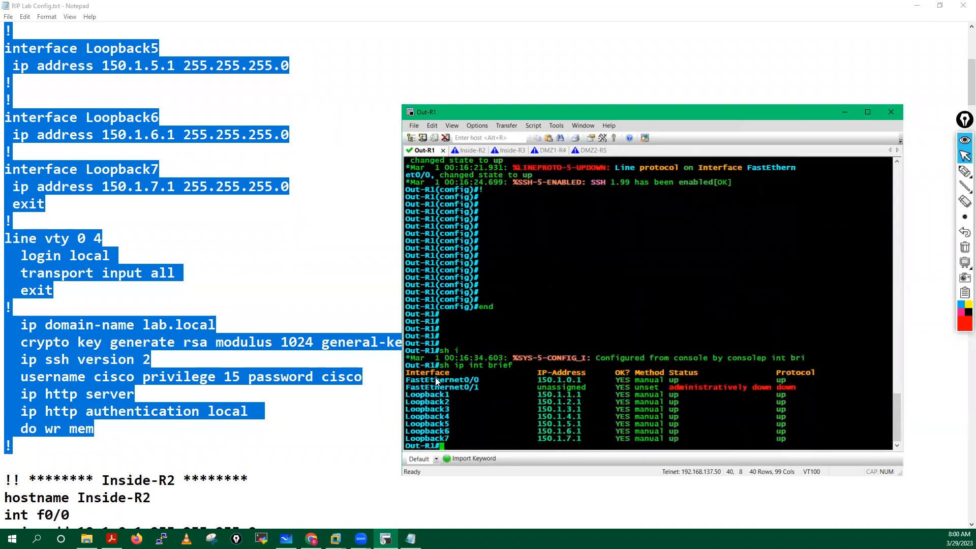
{"action": "left_click_drag", "start_coordinate": [407, 380], "coordinate": [785, 379]}
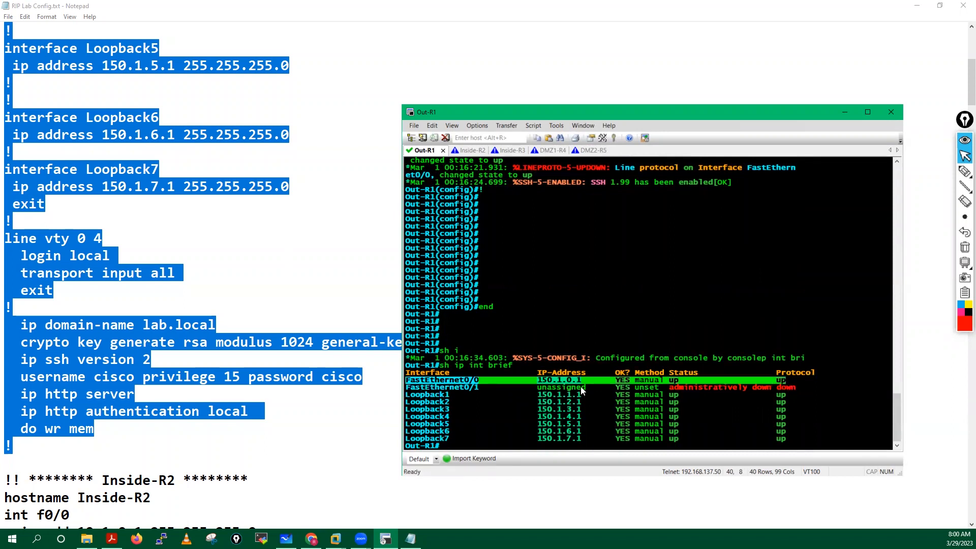
{"action": "left_click_drag", "start_coordinate": [407, 395], "coordinate": [801, 435]}
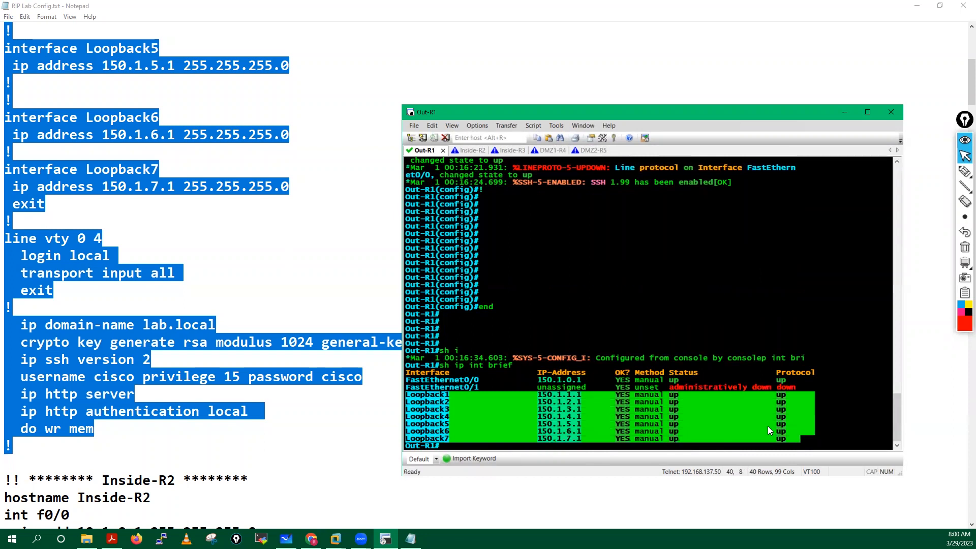
{"action": "left_click", "coordinate": [611, 297]}
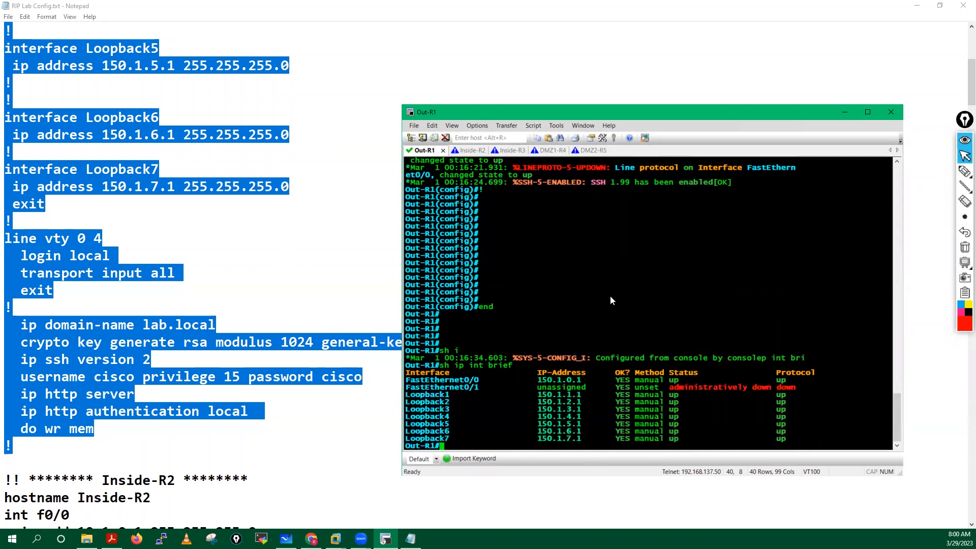
{"action": "key", "text": "Return"}
{"action": "key", "text": "Return"}
{"action": "key", "text": "Return"}
{"action": "key", "text": "Return"}
{"action": "key", "text": "Return"}
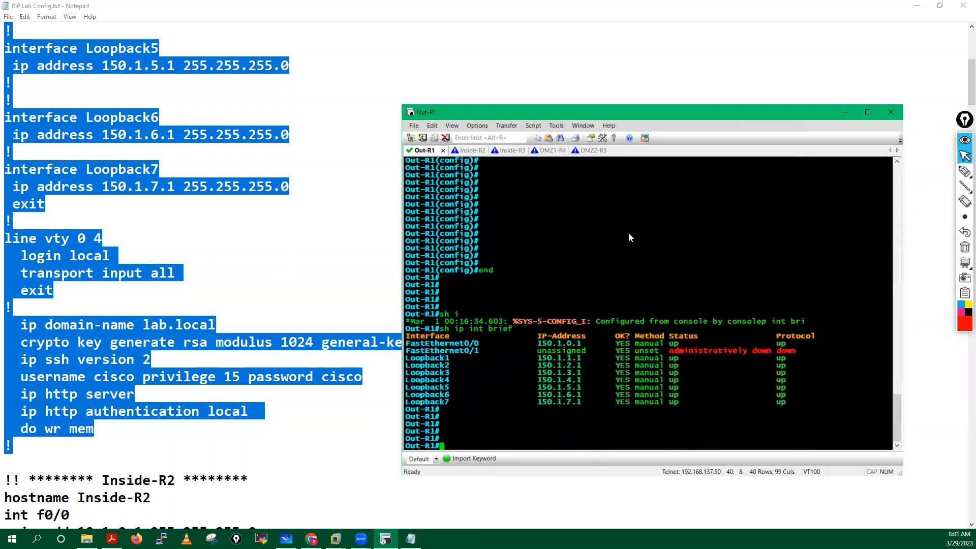
Step: Put Inside-R2 into global configuration mode with enable and conf t
{"action": "left_click", "coordinate": [468, 151]}
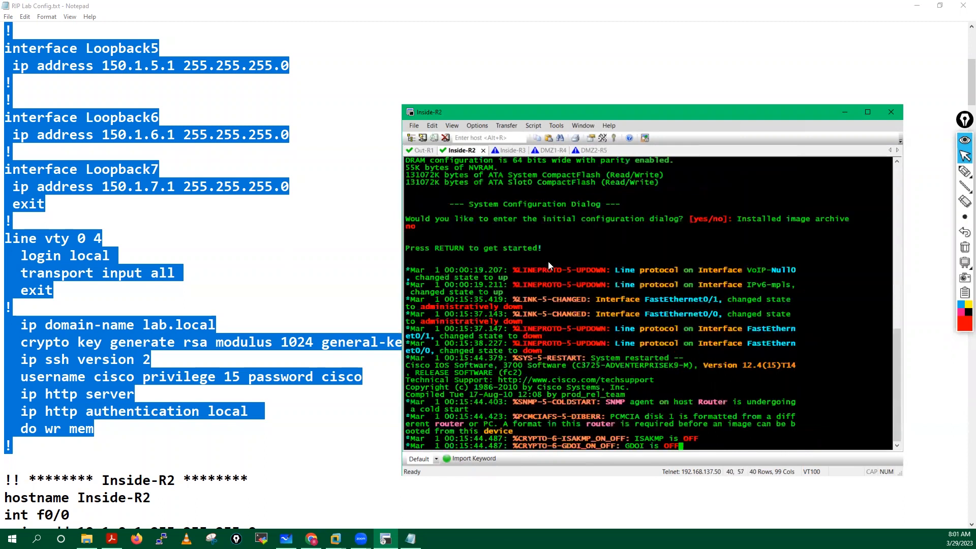
{"action": "key", "text": "Return"}
{"action": "key", "text": "Return"}
{"action": "key", "text": "Return"}
{"action": "key", "text": "Return"}
{"action": "key", "text": "Return"}
{"action": "key", "text": "Return"}
{"action": "key", "text": "Return"}
{"action": "key", "text": "Return"}
{"action": "key", "text": "Return"}
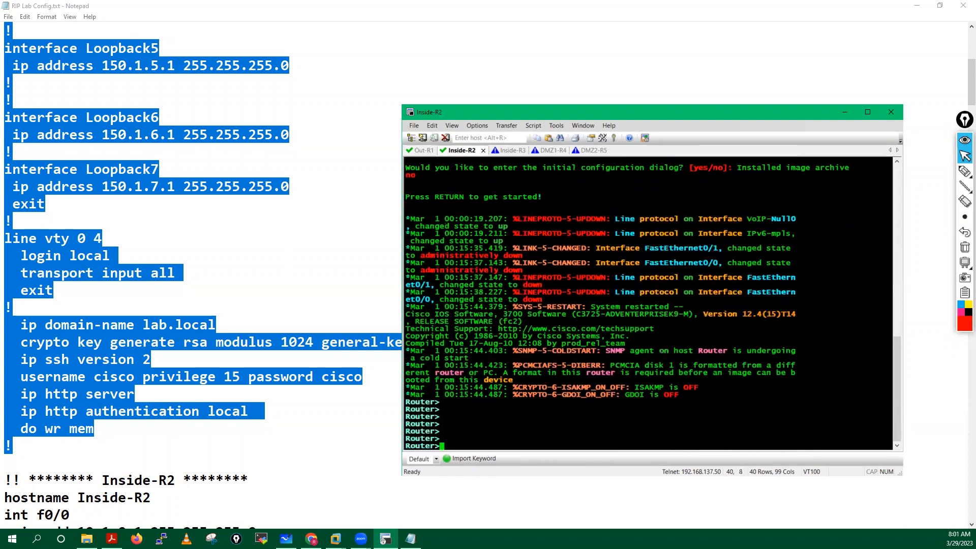
{"action": "type", "text": "ena"}
{"action": "key", "text": "Tab"}
{"action": "key", "text": "Return"}
{"action": "key", "text": "Return"}
{"action": "type", "text": "conf t"}
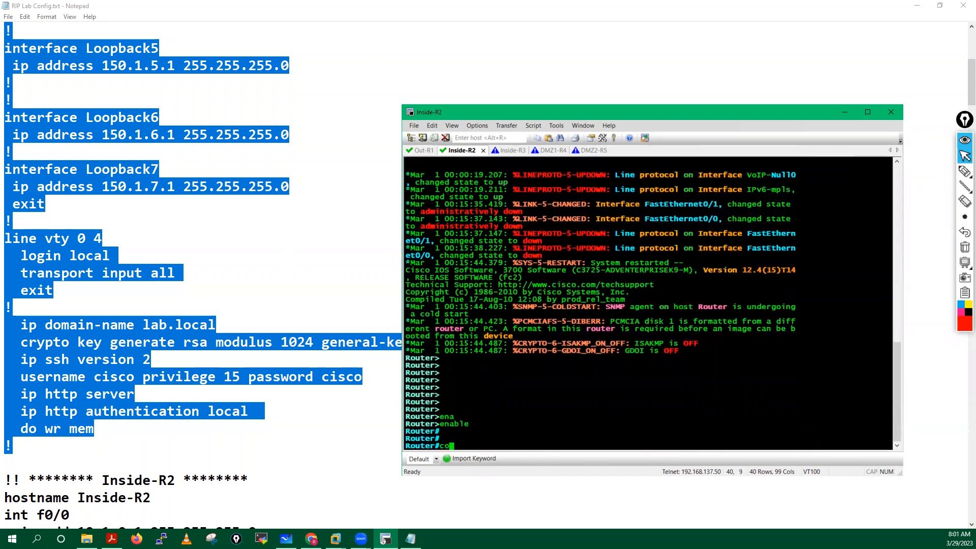
{"action": "key", "text": "Return"}
{"action": "key", "text": "Return"}
{"action": "key", "text": "Return"}
{"action": "key", "text": "Return"}
{"action": "key", "text": "Return"}
{"action": "key", "text": "Return"}
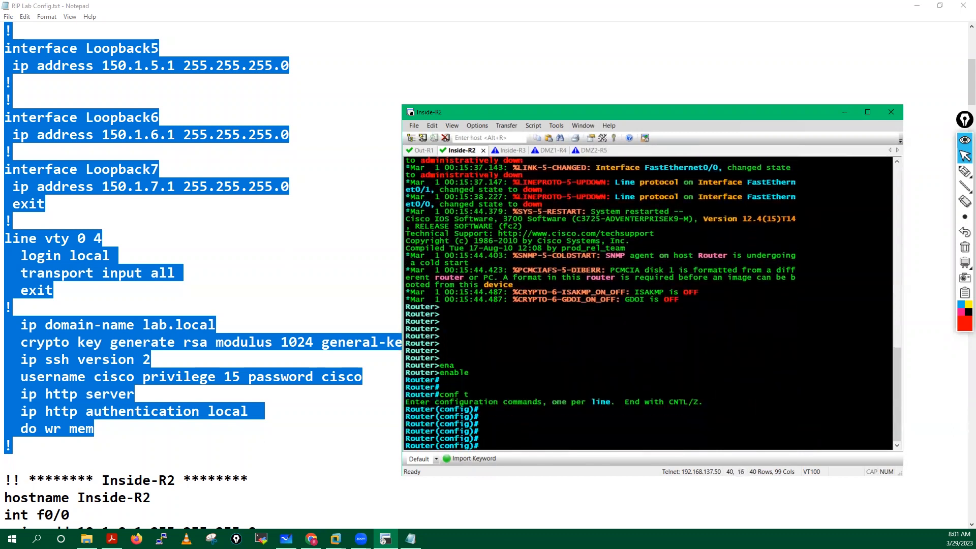
Step: Copy the Inside-R2 block from Notepad and paste it into the Inside-R2 console
{"action": "left_click", "coordinate": [150, 455]}
{"action": "scroll", "coordinate": [149, 455], "scroll_direction": "down", "scroll_amount": 7}
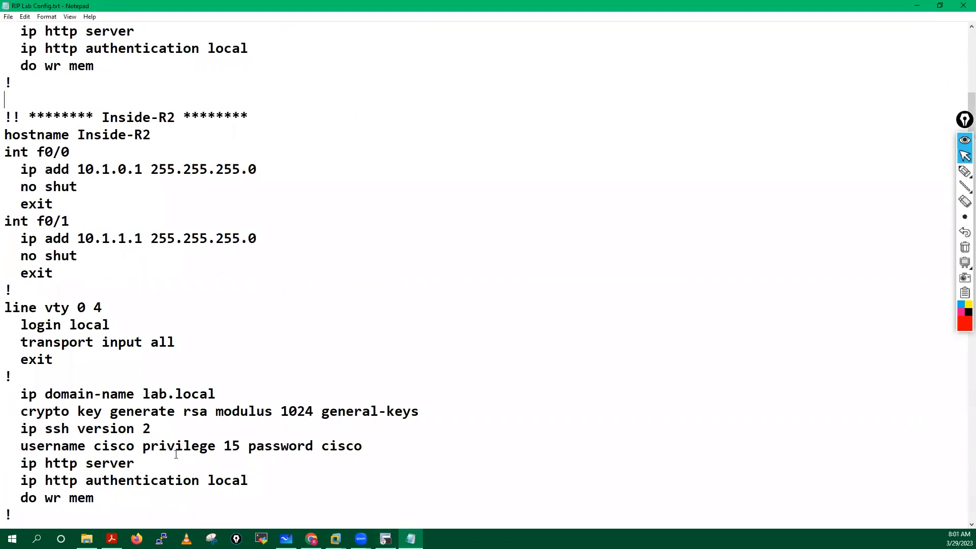
{"action": "left_click_drag", "start_coordinate": [6, 135], "coordinate": [123, 513]}
{"action": "scroll", "coordinate": [95, 352], "scroll_direction": "down", "scroll_amount": 2}
{"action": "right_click", "coordinate": [79, 294]}
{"action": "left_click", "coordinate": [113, 327]}
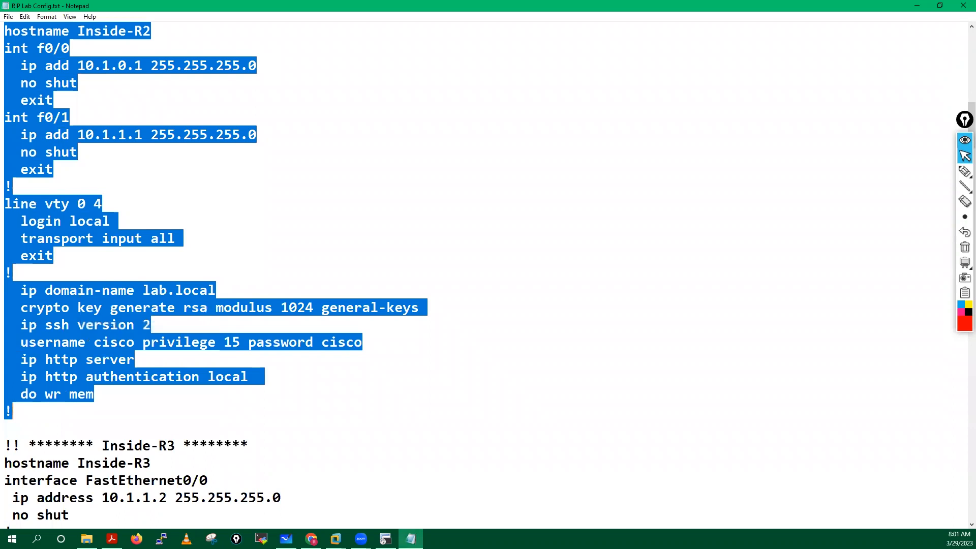
{"action": "left_click", "coordinate": [386, 538]}
{"action": "right_click", "coordinate": [539, 344]}
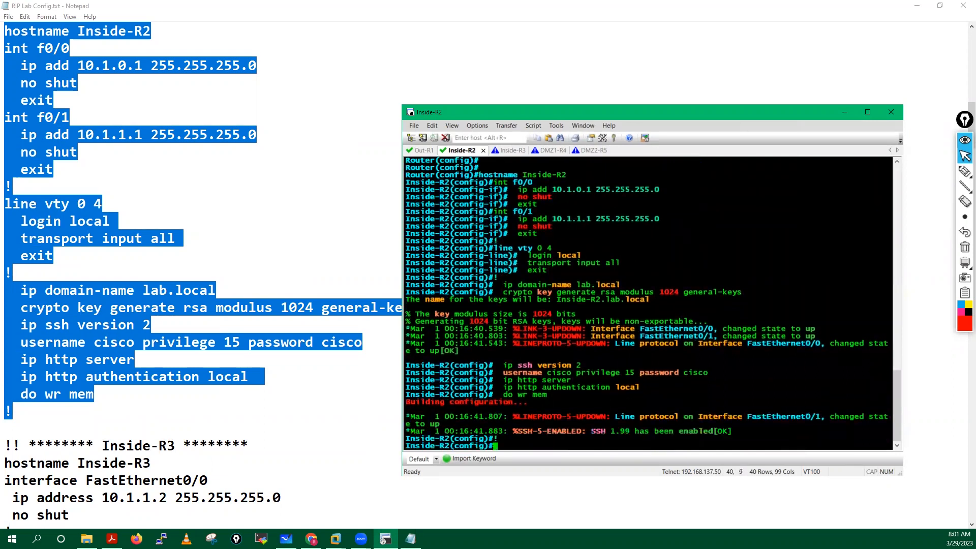
Step: Run do sh ip int bri, confirming FastEthernet0/0 10.1.0.1 and FastEthernet0/1 10.1.1.1 are up
{"action": "type", "text": "do"}
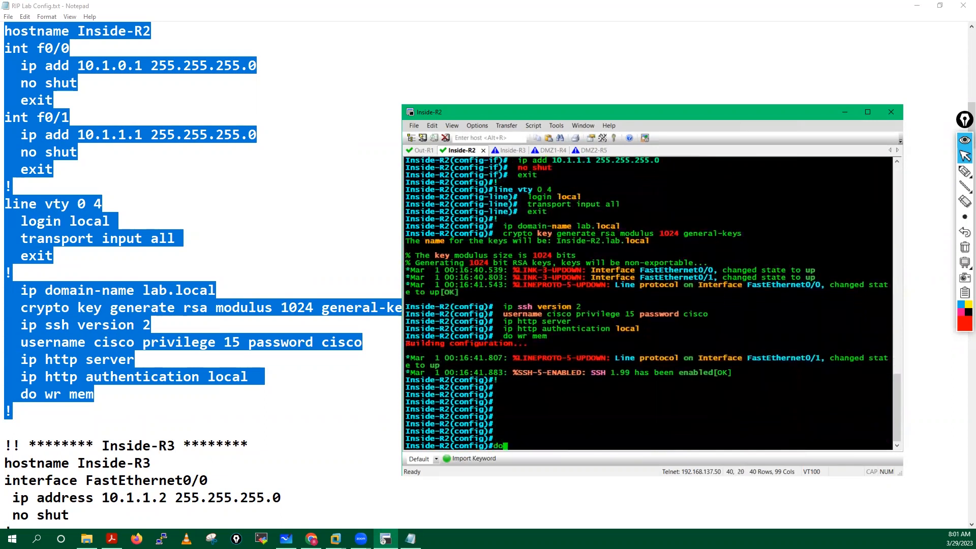
{"action": "type", "text": " sh ip in tbri"}
{"action": "key", "text": "Return"}
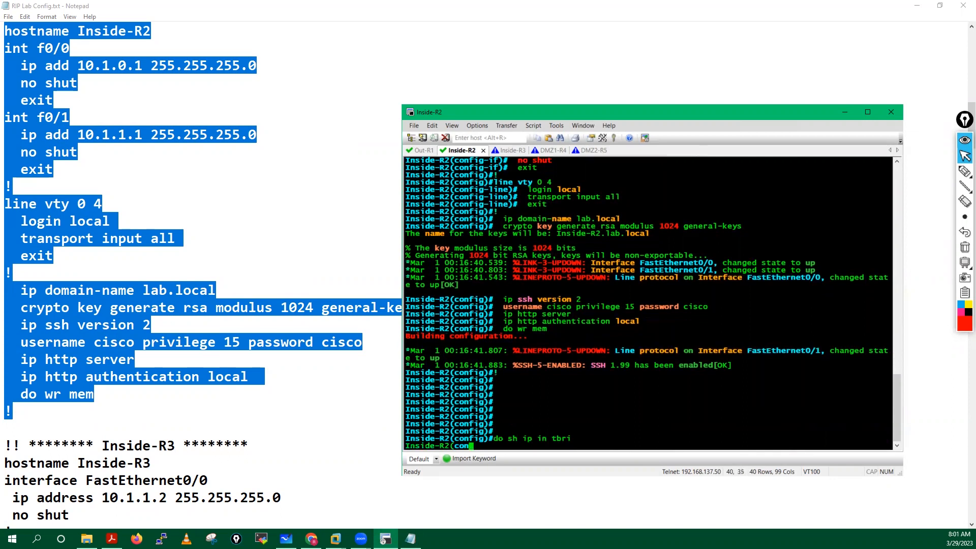
{"action": "key", "text": "Up"}
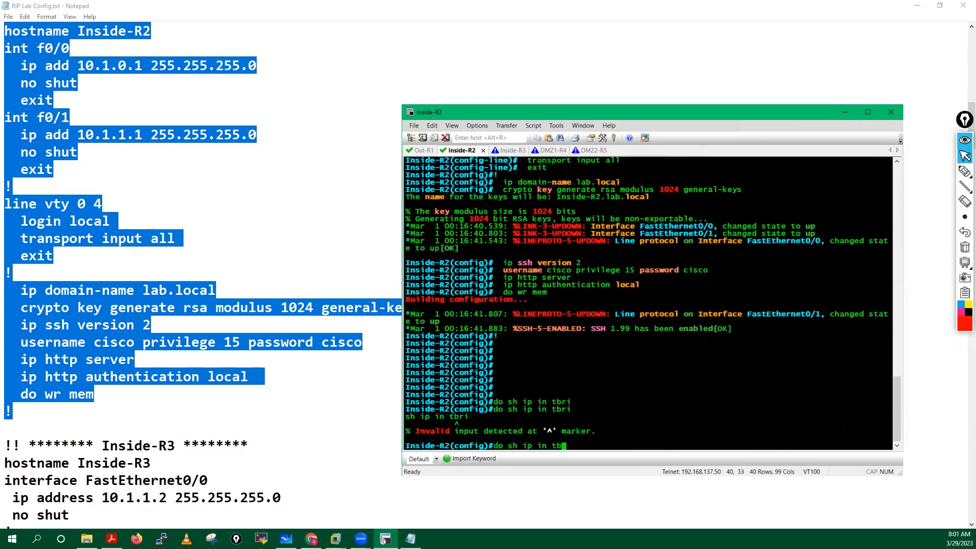
{"action": "key", "text": "BackSpace"}
{"action": "type", "text": "t bri"}
{"action": "key", "text": "Return"}
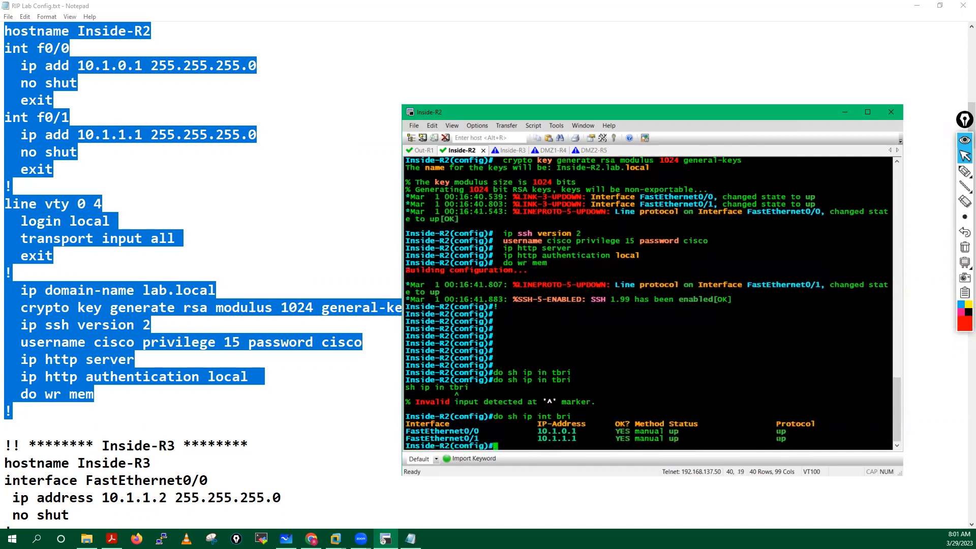
Step: Ping 10.1.1.2 from Inside-R2, which fails with 0 percent success
{"action": "key", "text": "Return"}
{"action": "key", "text": "Return"}
{"action": "key", "text": "Return"}
{"action": "key", "text": "Return"}
{"action": "key", "text": "Return"}
{"action": "key", "text": "Return"}
{"action": "key", "text": "Return"}
{"action": "key", "text": "Return"}
{"action": "key", "text": "Return"}
{"action": "key", "text": "Return"}
{"action": "key", "text": "Return"}
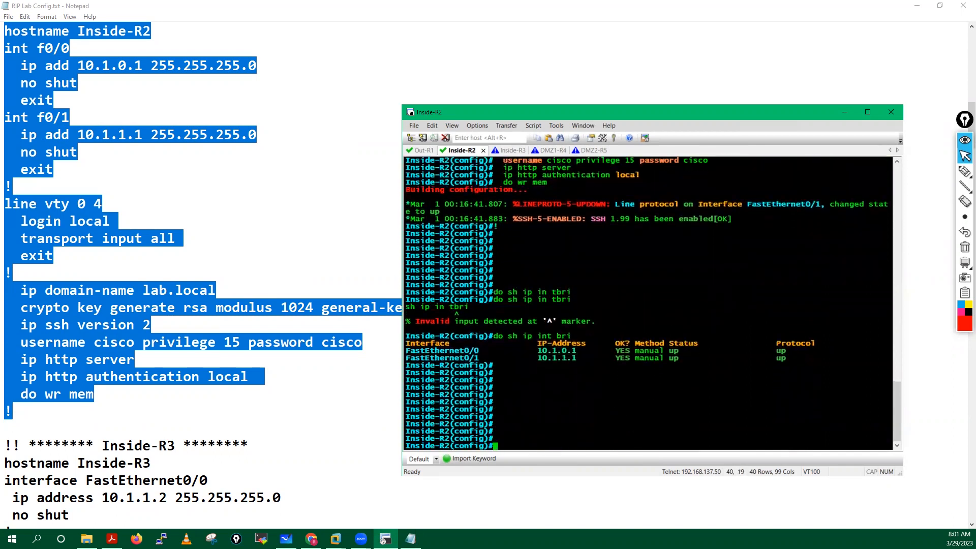
{"action": "type", "text": "do p 10.1.1.2"}
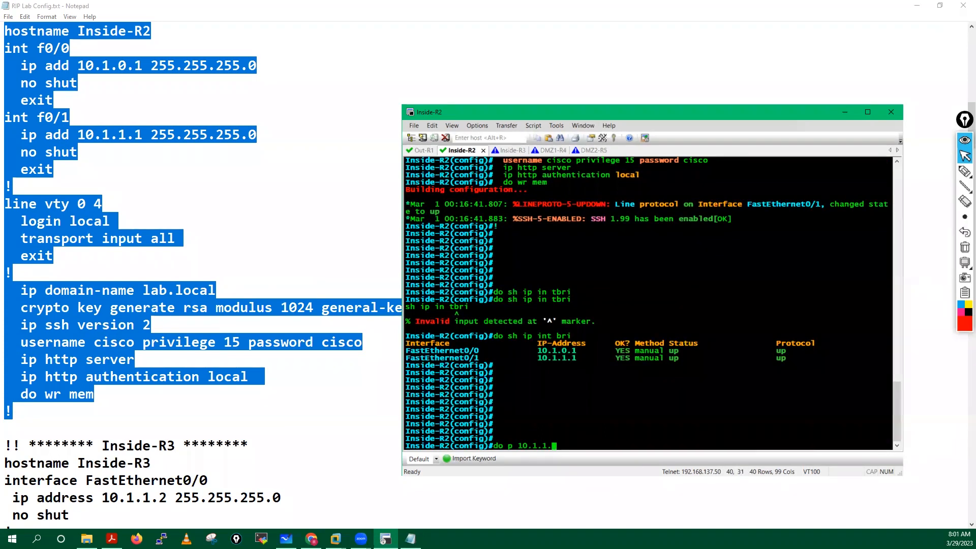
{"action": "key", "text": "Return"}
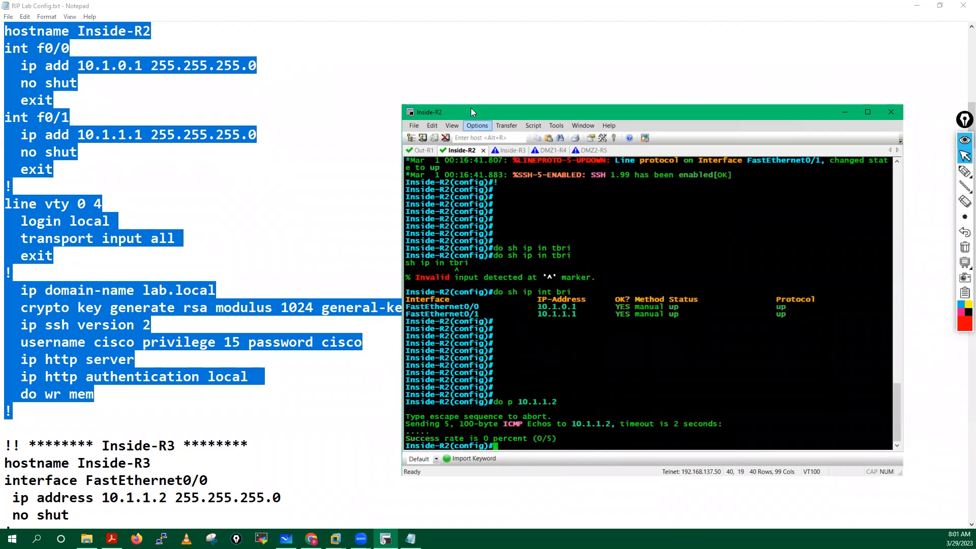
Step: Put Inside-R3 into global configuration mode with enable and conf t
{"action": "left_click", "coordinate": [511, 150]}
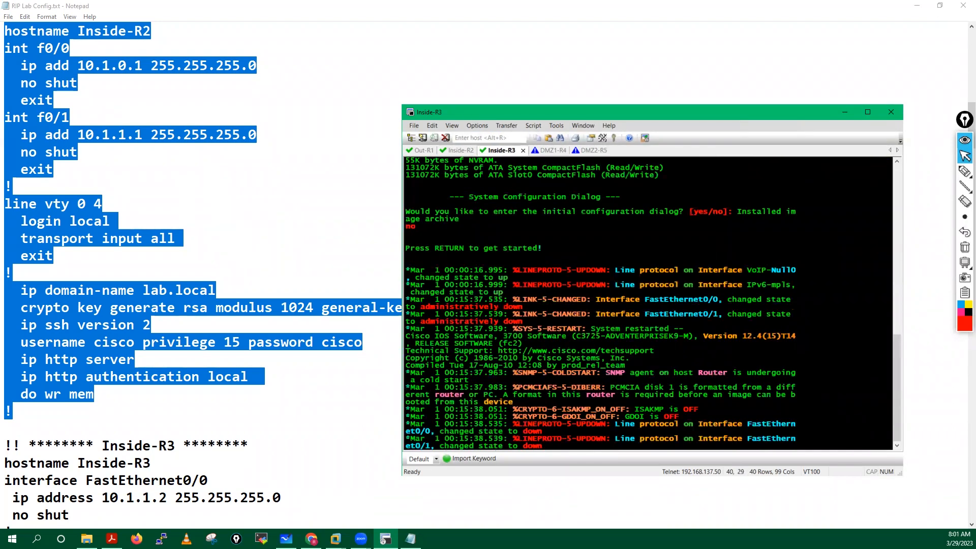
{"action": "key", "text": "Return"}
{"action": "key", "text": "Return"}
{"action": "key", "text": "Return"}
{"action": "key", "text": "Return"}
{"action": "key", "text": "Return"}
{"action": "key", "text": "Return"}
{"action": "key", "text": "Return"}
{"action": "key", "text": "Return"}
{"action": "key", "text": "Return"}
{"action": "key", "text": "Return"}
{"action": "key", "text": "Return"}
{"action": "key", "text": "Return"}
{"action": "key", "text": "Return"}
{"action": "key", "text": "Return"}
{"action": "type", "text": "ena"}
{"action": "key", "text": "Tab"}
{"action": "key", "text": "Return"}
{"action": "key", "text": "Return"}
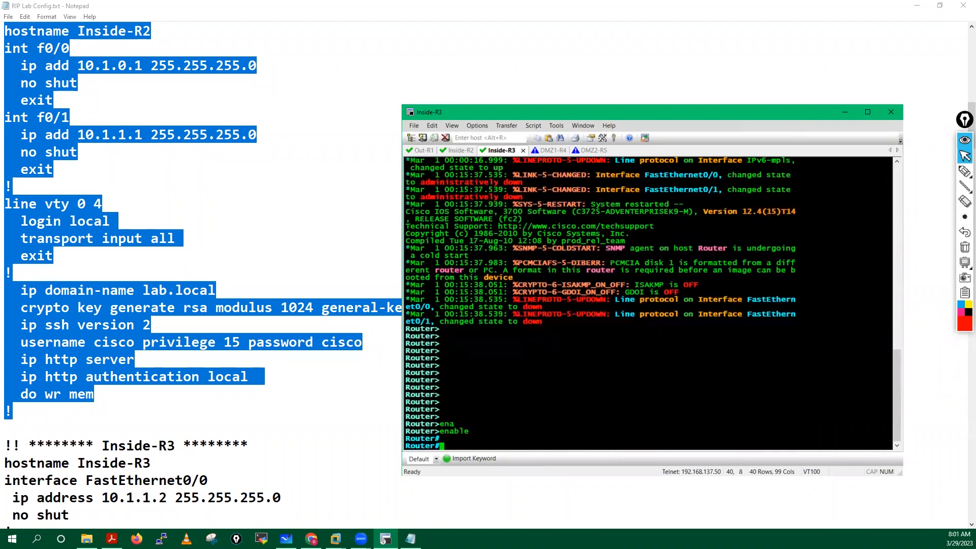
{"action": "key", "text": "Return"}
{"action": "key", "text": "Return"}
{"action": "key", "text": "Return"}
{"action": "type", "text": "conf t"}
{"action": "key", "text": "Return"}
{"action": "key", "text": "Return"}
{"action": "key", "text": "Return"}
{"action": "key", "text": "Return"}
{"action": "key", "text": "Return"}
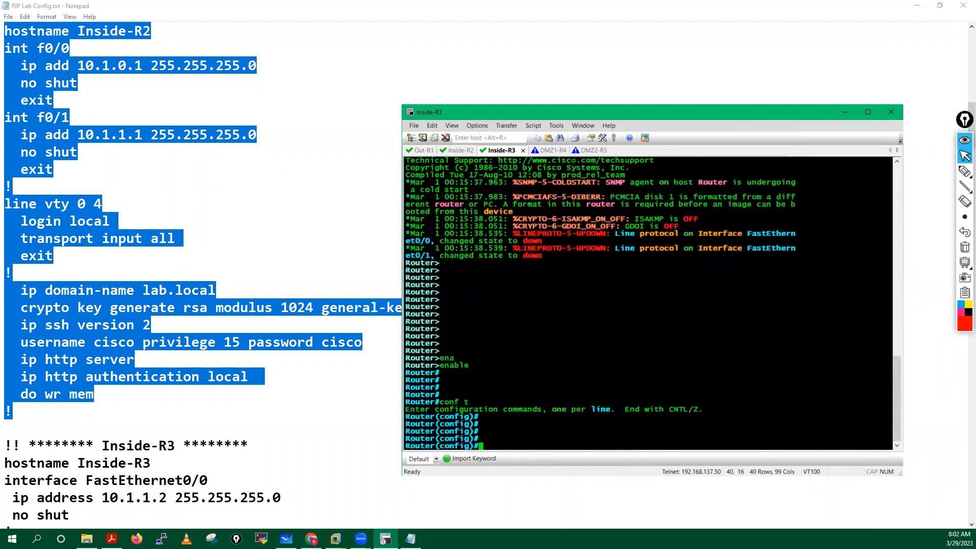
Step: Copy the Inside-R3 block from Notepad and paste it into the Inside-R3 console
{"action": "left_click", "coordinate": [230, 401]}
{"action": "scroll", "coordinate": [229, 386], "scroll_direction": "down", "scroll_amount": 8}
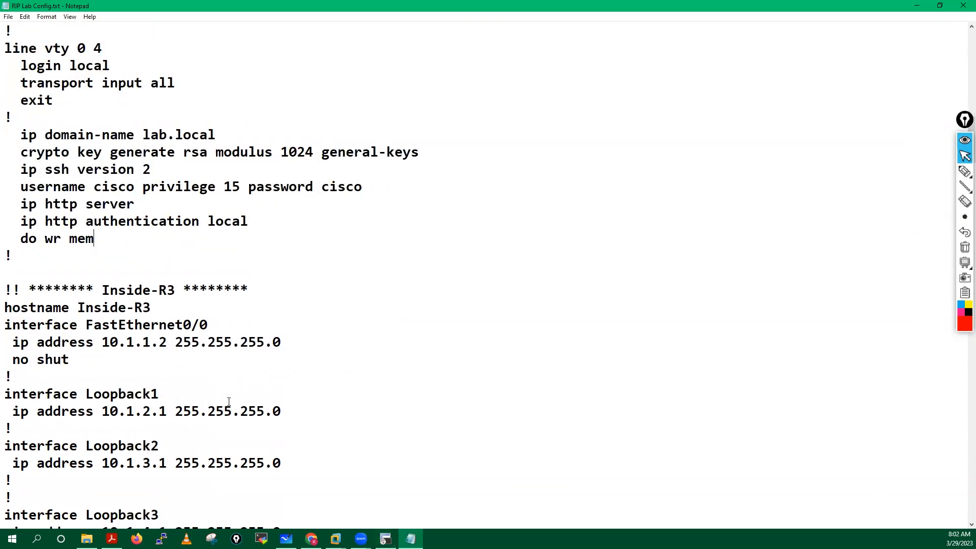
{"action": "left_click_drag", "start_coordinate": [4, 48], "coordinate": [14, 393]}
{"action": "right_click", "coordinate": [75, 289]}
{"action": "left_click", "coordinate": [101, 327]}
{"action": "left_click", "coordinate": [385, 538]}
{"action": "right_click", "coordinate": [526, 314]}
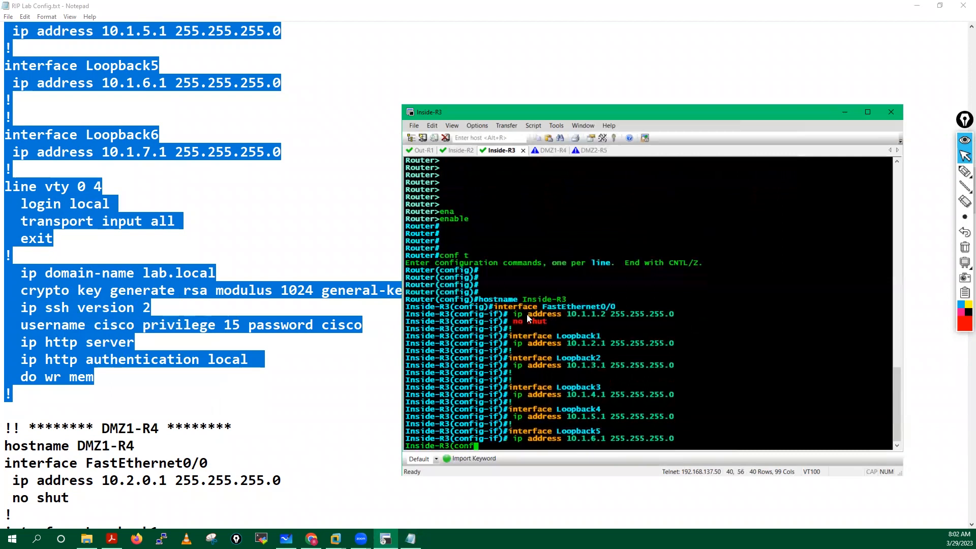
Step: Rerun the ping to 10.1.1.2 from Inside-R2
{"action": "left_click", "coordinate": [455, 151]}
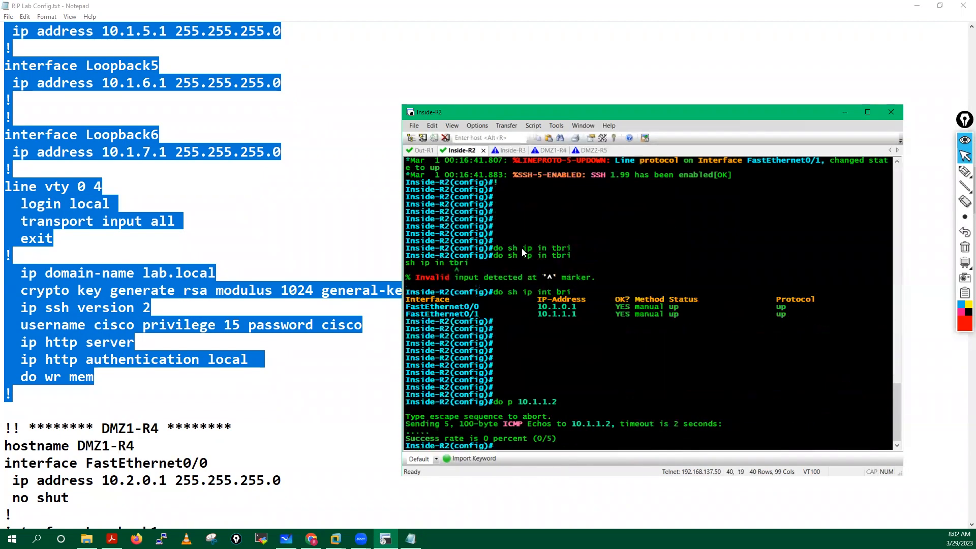
{"action": "key", "text": "Return"}
{"action": "key", "text": "Return"}
{"action": "key", "text": "Up"}
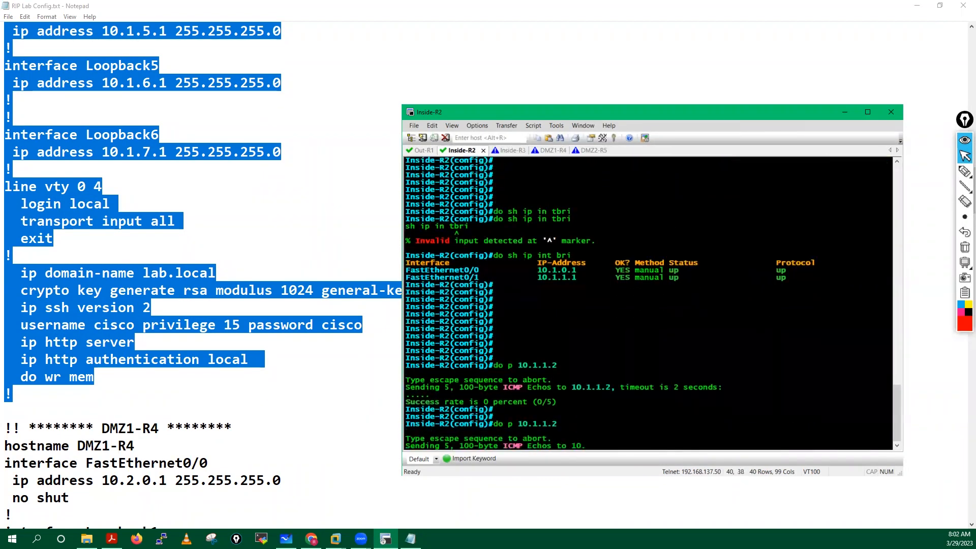
{"action": "key", "text": "Return"}
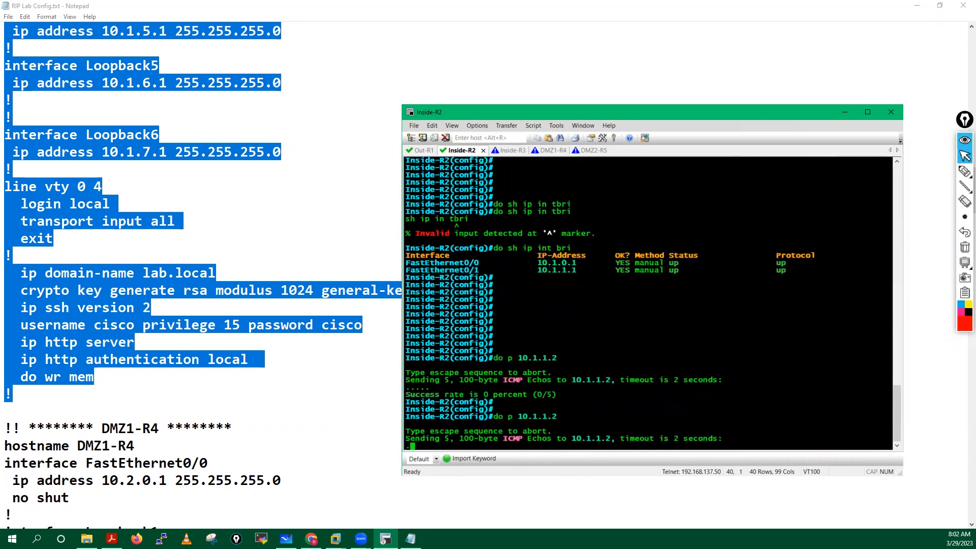
Step: Re-ping 10.1.1.2 at 100% from Inside-R2 and confirm Inside-R3's FastEthernet0/0 and Loopback1–6 are up
{"action": "key", "text": "Up"}
{"action": "key", "text": "Return"}
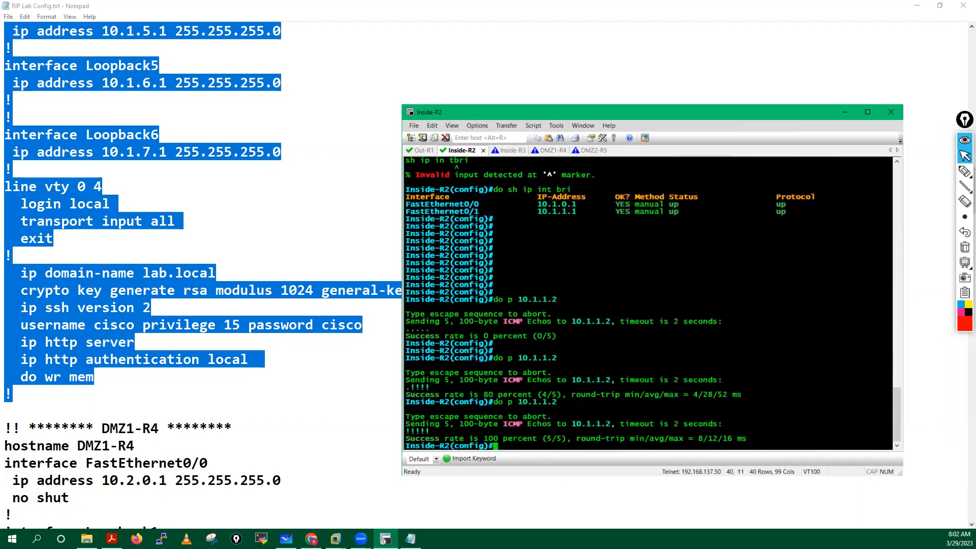
{"action": "left_click", "coordinate": [506, 151]}
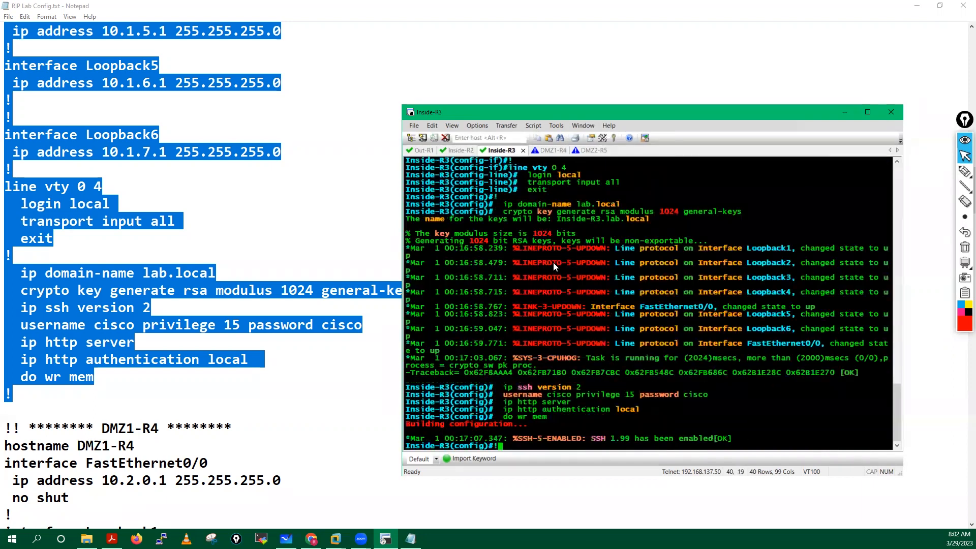
{"action": "key", "text": "Return"}
{"action": "key", "text": "Return"}
{"action": "type", "text": "do sh"}
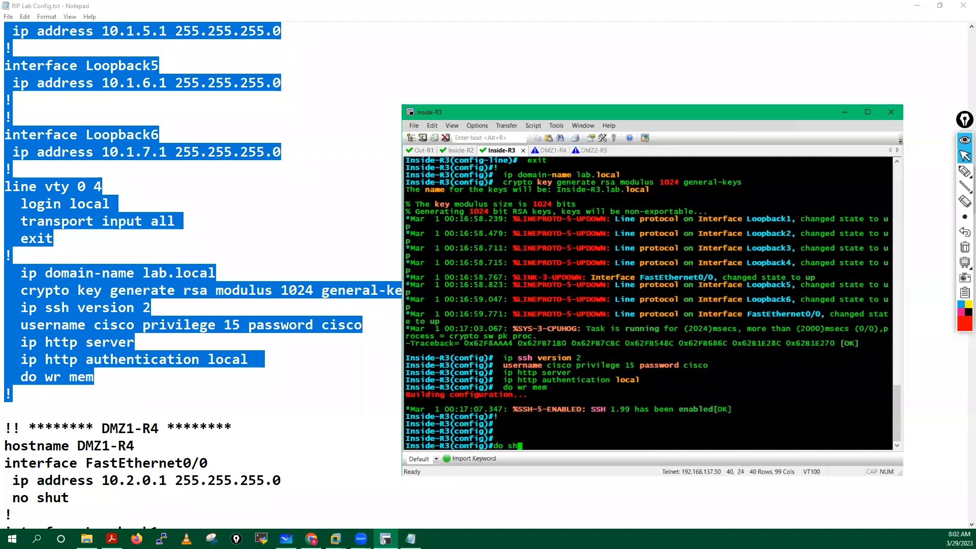
{"action": "type", "text": " ip int bri"}
{"action": "key", "text": "Return"}
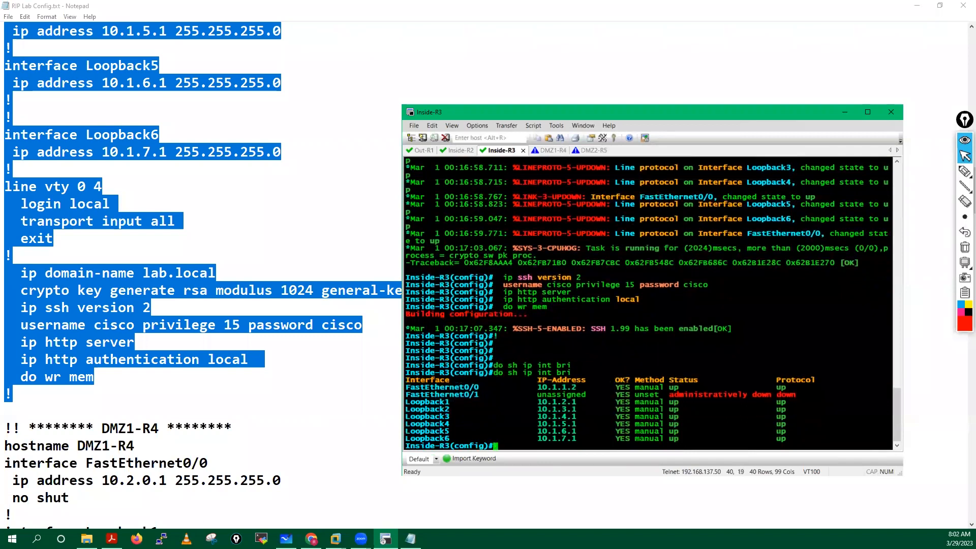
{"action": "key", "text": "Return"}
{"action": "key", "text": "Return"}
{"action": "key", "text": "Return"}
{"action": "key", "text": "Return"}
{"action": "key", "text": "Return"}
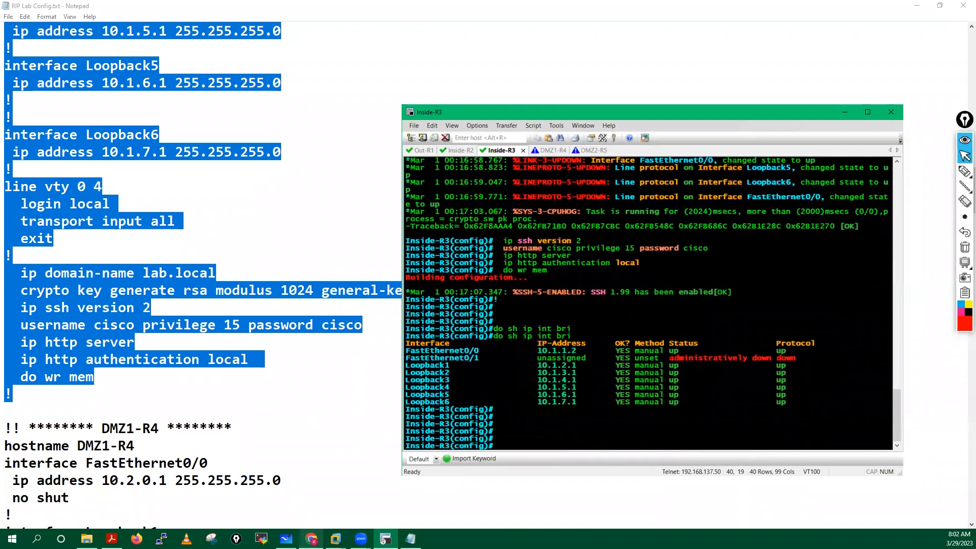
{"action": "left_click", "coordinate": [311, 539]}
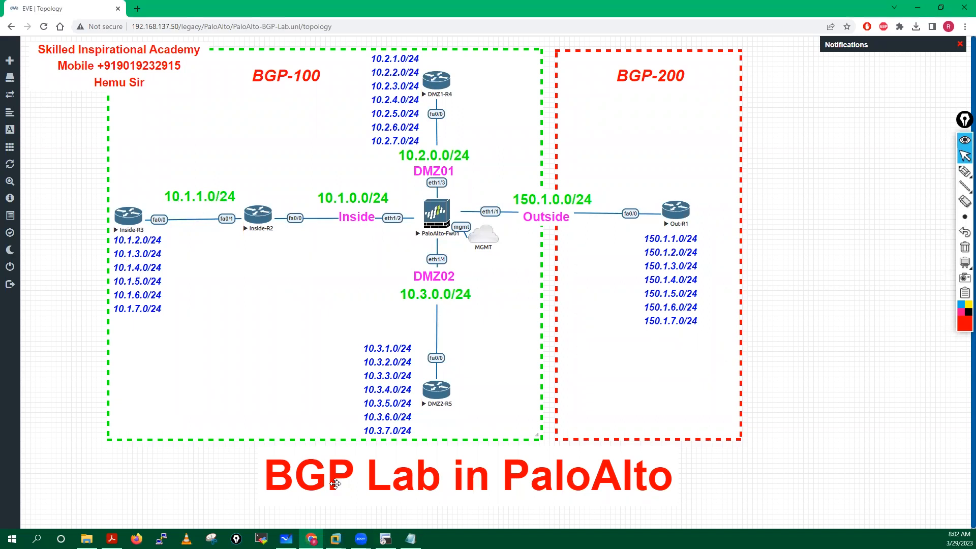
Step: Put DMZ1-R4 into global configuration mode with enable and conf t
{"action": "left_click", "coordinate": [386, 539]}
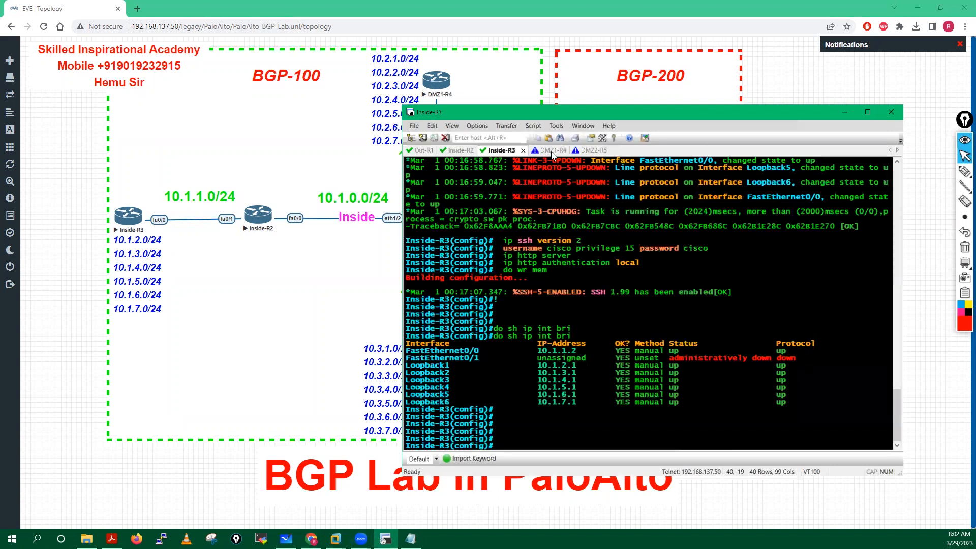
{"action": "left_click", "coordinate": [553, 151]}
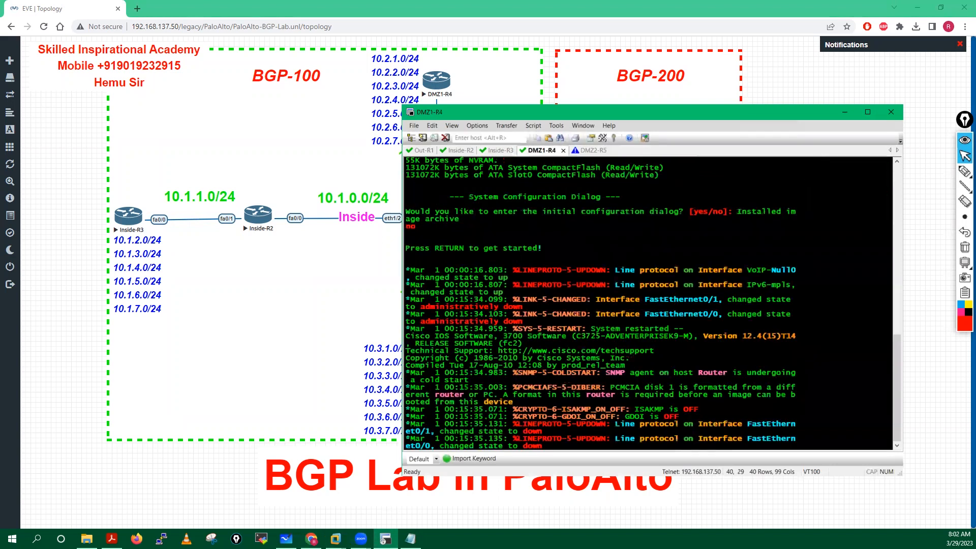
{"action": "key", "text": "Return"}
{"action": "key", "text": "Return"}
{"action": "key", "text": "Return"}
{"action": "key", "text": "Return"}
{"action": "key", "text": "Return"}
{"action": "key", "text": "Return"}
{"action": "key", "text": "Return"}
{"action": "key", "text": "Return"}
{"action": "key", "text": "Return"}
{"action": "key", "text": "Return"}
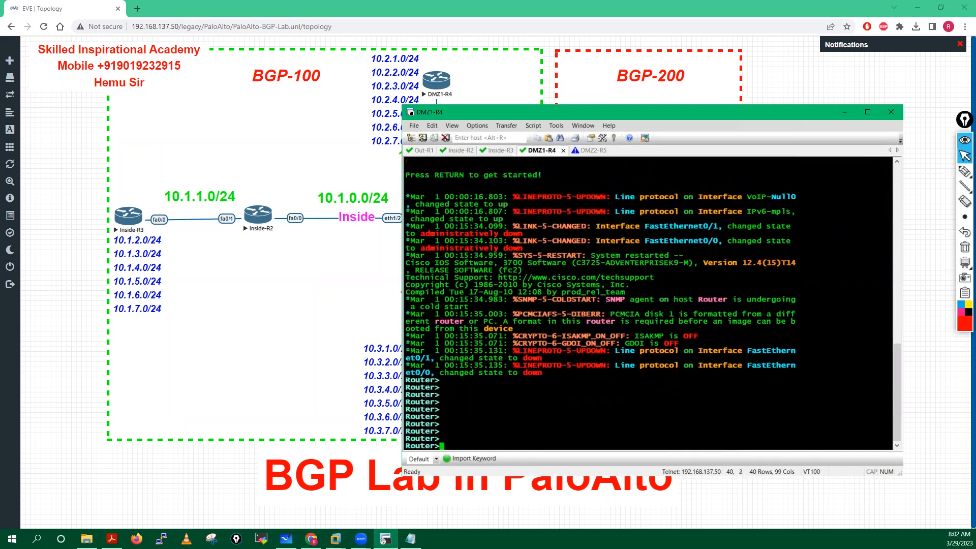
{"action": "key", "text": "Return"}
{"action": "key", "text": "Return"}
{"action": "type", "text": "ena"}
{"action": "key", "text": "Tab"}
{"action": "key", "text": "Return"}
{"action": "key", "text": "Return"}
{"action": "key", "text": "Return"}
{"action": "key", "text": "Return"}
{"action": "type", "text": "conf "}
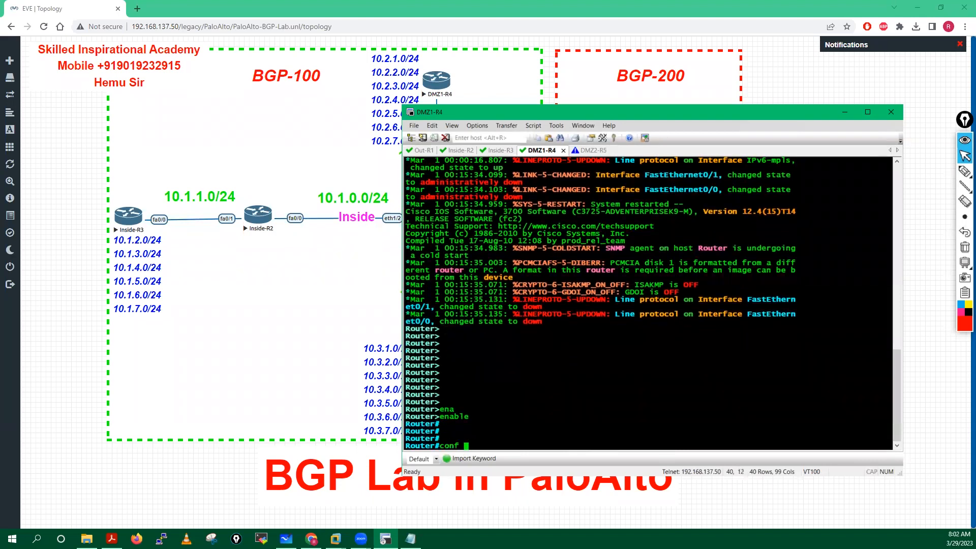
{"action": "type", "text": "t"}
{"action": "key", "text": "Return"}
{"action": "key", "text": "Return"}
{"action": "key", "text": "Return"}
{"action": "key", "text": "Return"}
{"action": "key", "text": "Return"}
{"action": "key", "text": "Return"}
{"action": "key", "text": "Return"}
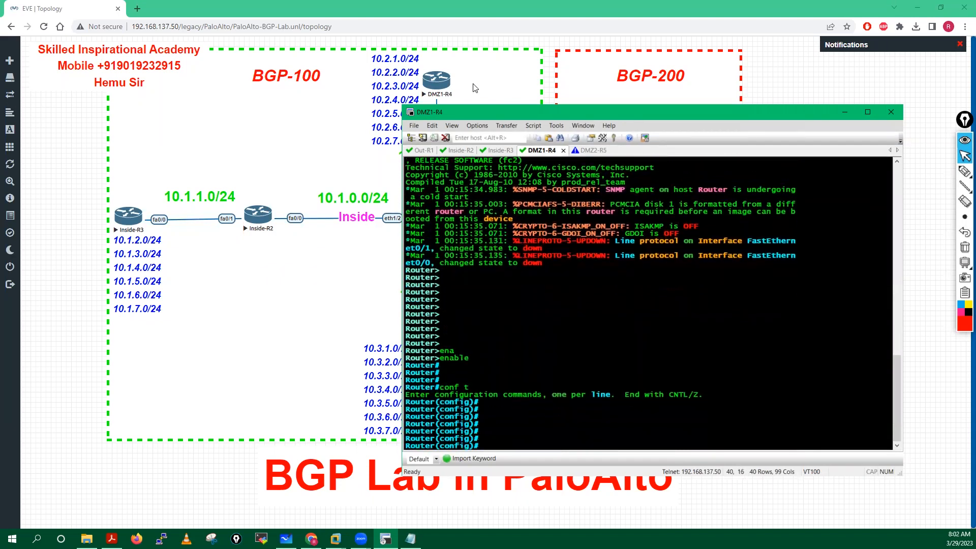
Step: Copy the DMZ1-R4 block from Notepad and paste it into the DMZ1-R4 console
{"action": "left_click", "coordinate": [410, 539]}
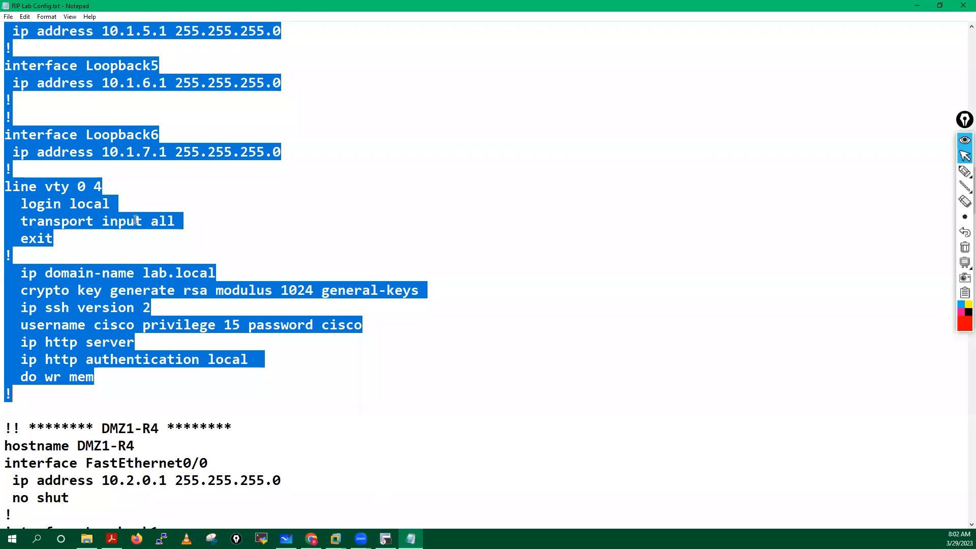
{"action": "scroll", "coordinate": [350, 285], "scroll_direction": "down", "scroll_amount": 7}
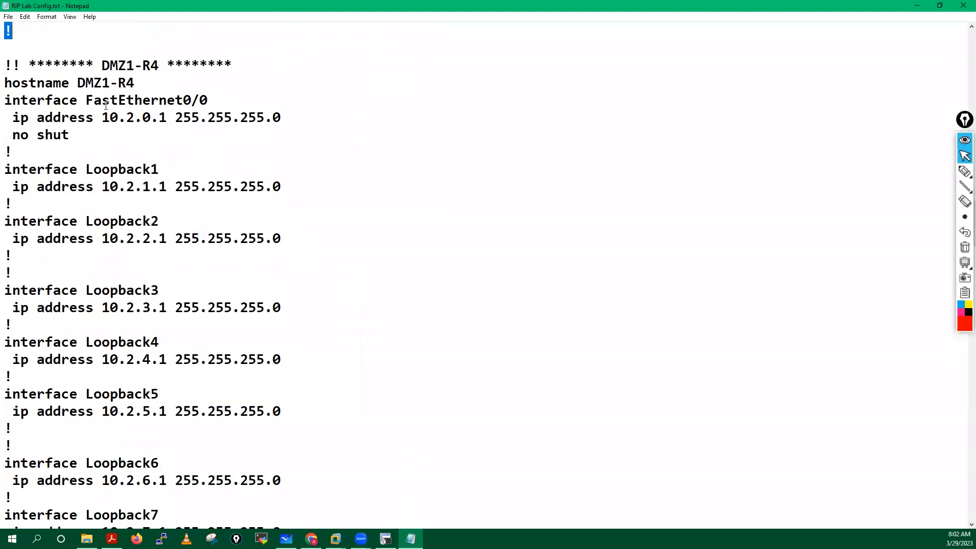
{"action": "left_click_drag", "start_coordinate": [5, 80], "coordinate": [139, 372]}
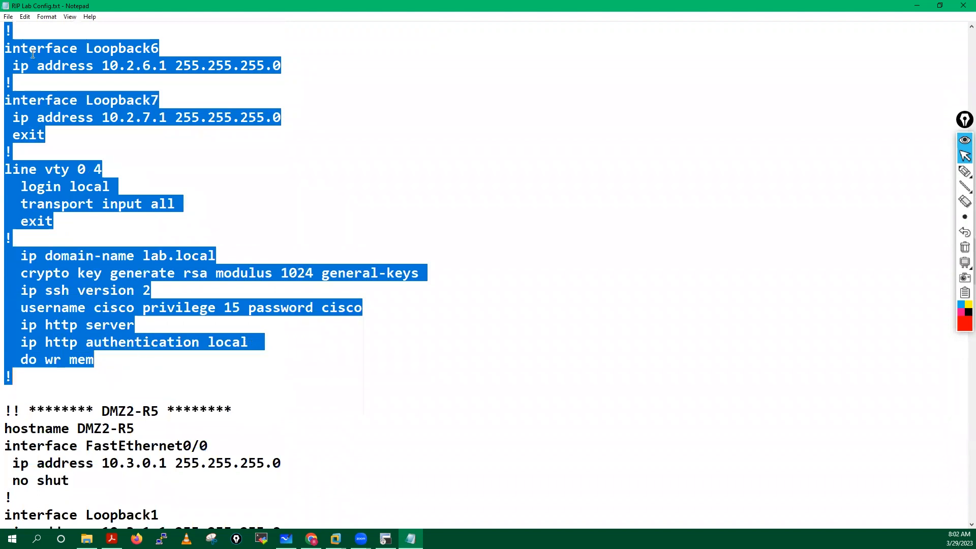
{"action": "right_click", "coordinate": [55, 100]}
{"action": "left_click", "coordinate": [76, 133]}
{"action": "left_click", "coordinate": [386, 539]}
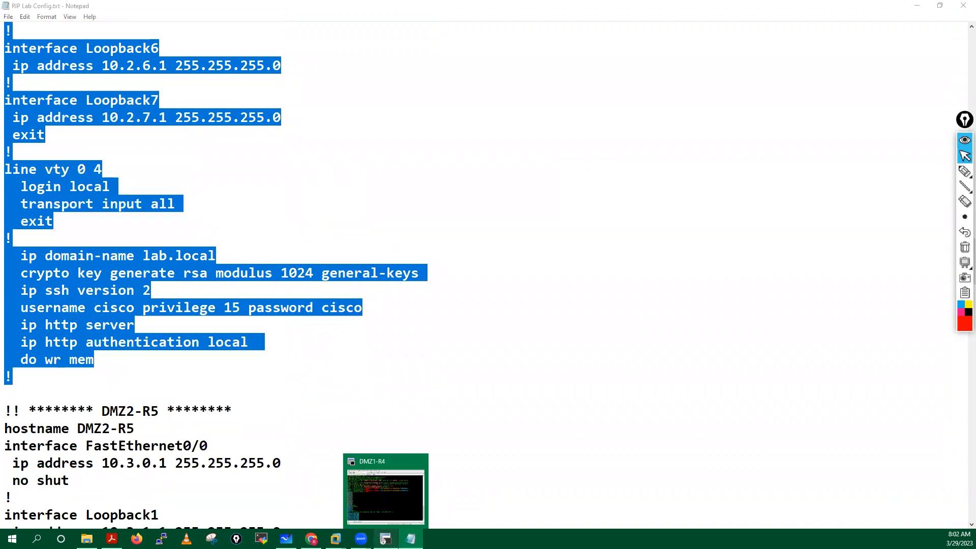
{"action": "right_click", "coordinate": [532, 301]}
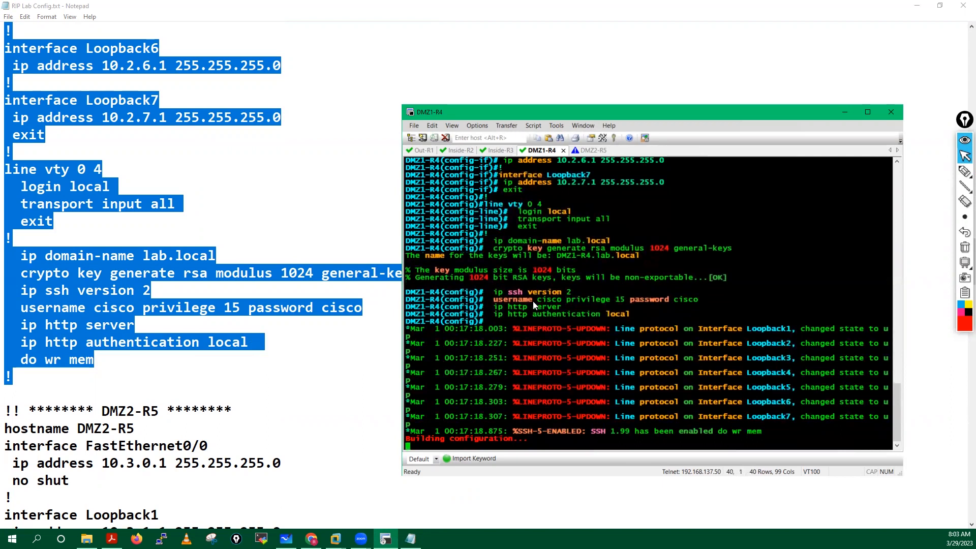
Step: Run do sh ip int bri to check FastEthernet0/0 10.2.0.1 and Loopback1–7 on DMZ1-R4
{"action": "key", "text": "Return"}
{"action": "key", "text": "Return"}
{"action": "key", "text": "Return"}
{"action": "key", "text": "Return"}
{"action": "key", "text": "Return"}
{"action": "key", "text": "Return"}
{"action": "type", "text": "do sh ip int bri"}
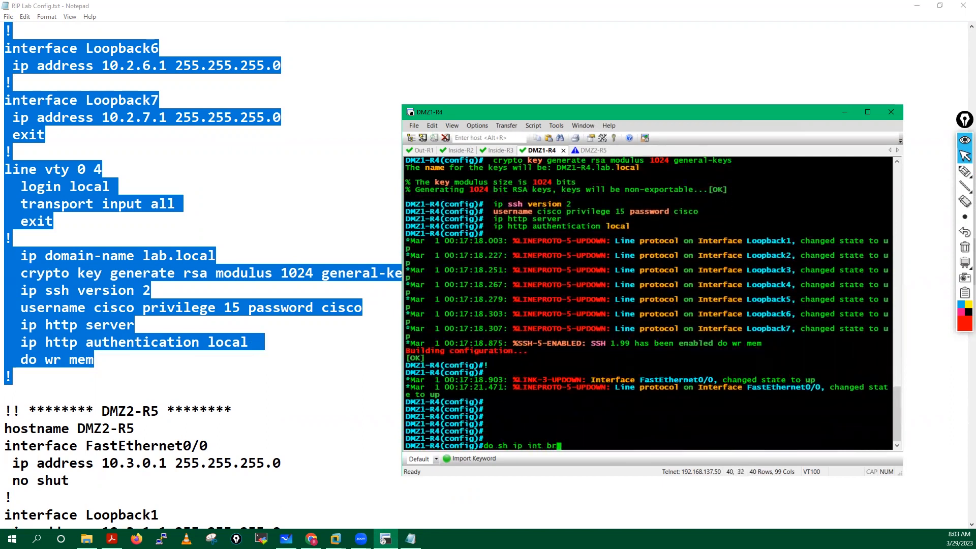
{"action": "key", "text": "Return"}
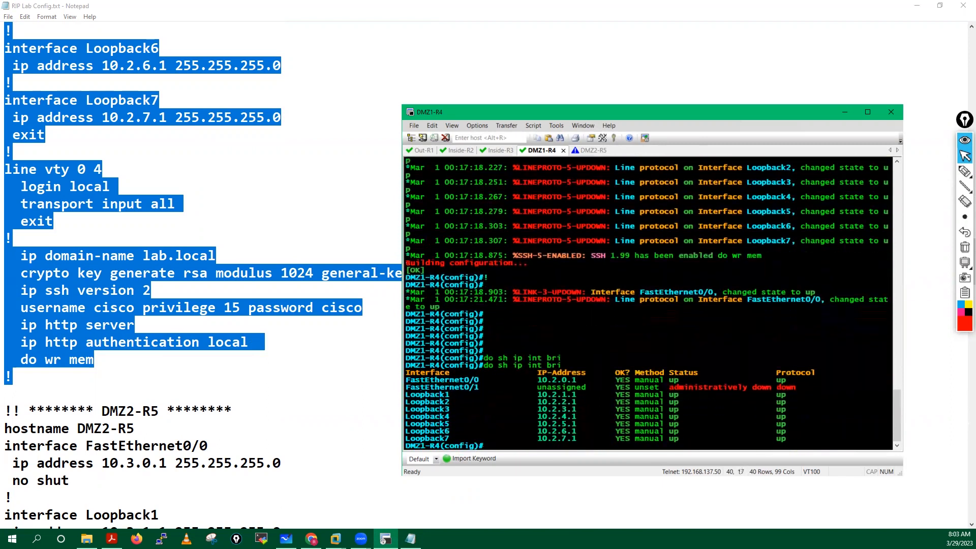
Step: Copy the DMZ2-R5 configuration block from the Notepad notes
{"action": "left_click", "coordinate": [190, 381]}
{"action": "scroll", "coordinate": [190, 381], "scroll_direction": "down", "scroll_amount": 5}
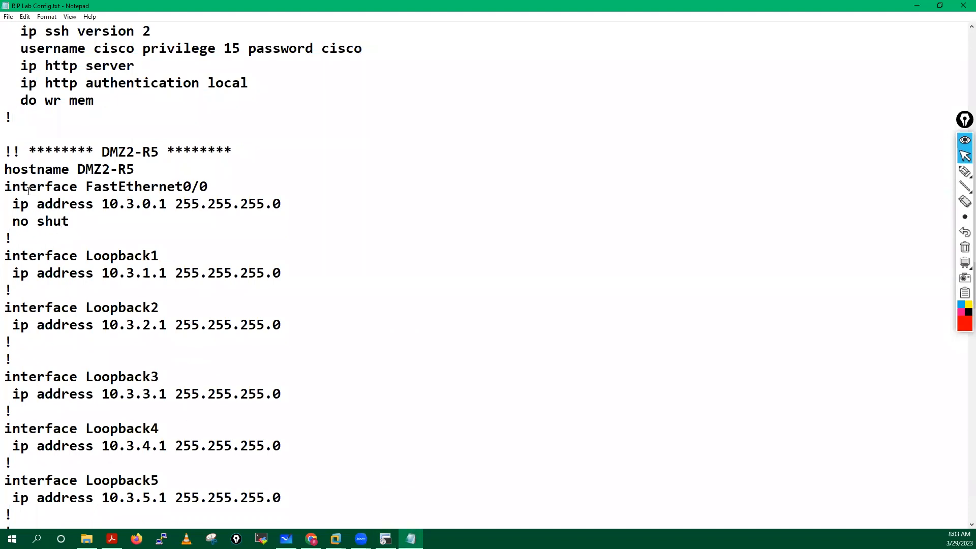
{"action": "left_click_drag", "start_coordinate": [5, 169], "coordinate": [137, 465]}
{"action": "right_click", "coordinate": [66, 184]}
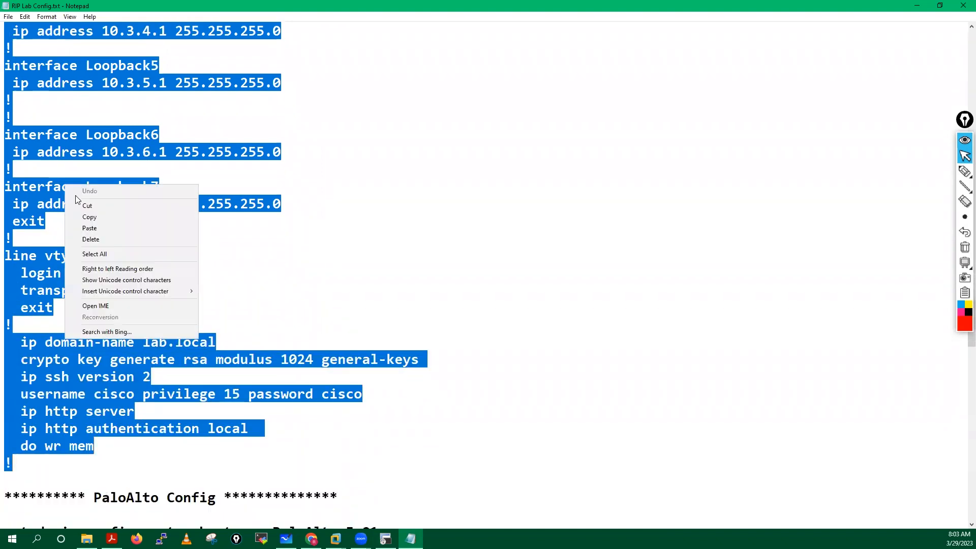
{"action": "left_click", "coordinate": [95, 219]}
{"action": "scroll", "coordinate": [683, 83], "scroll_direction": "down", "scroll_amount": 8}
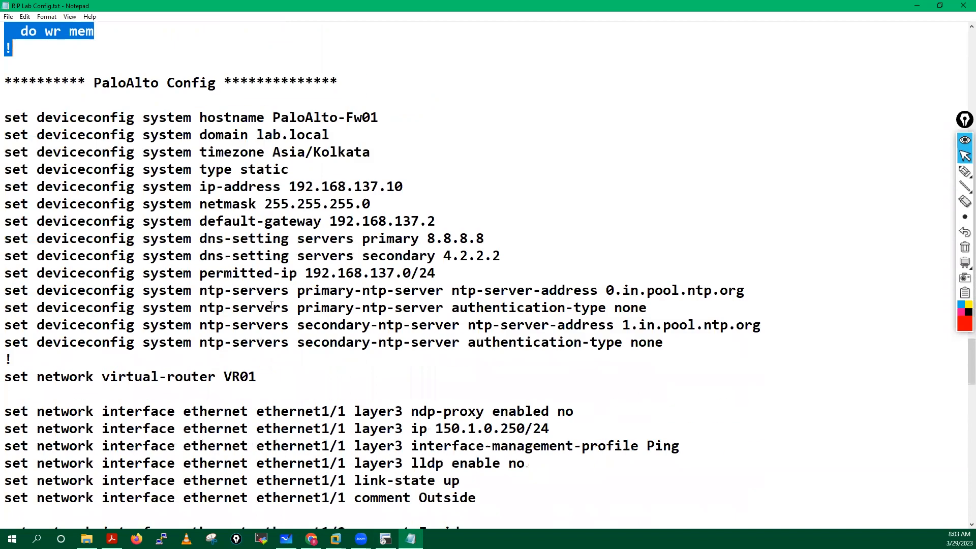
Step: Put DMZ2-R5 into global configuration mode with enable and conf t
{"action": "left_click", "coordinate": [386, 538]}
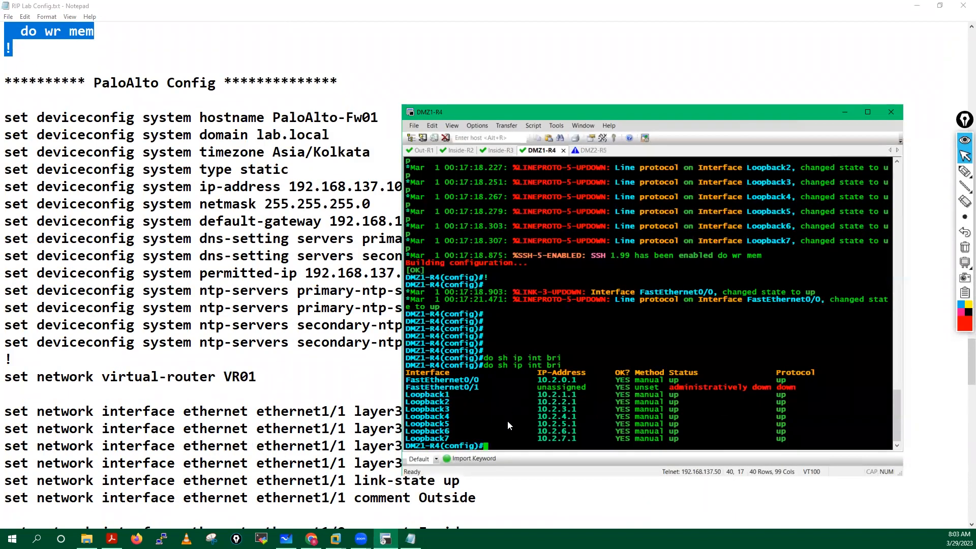
{"action": "left_click", "coordinate": [592, 150]}
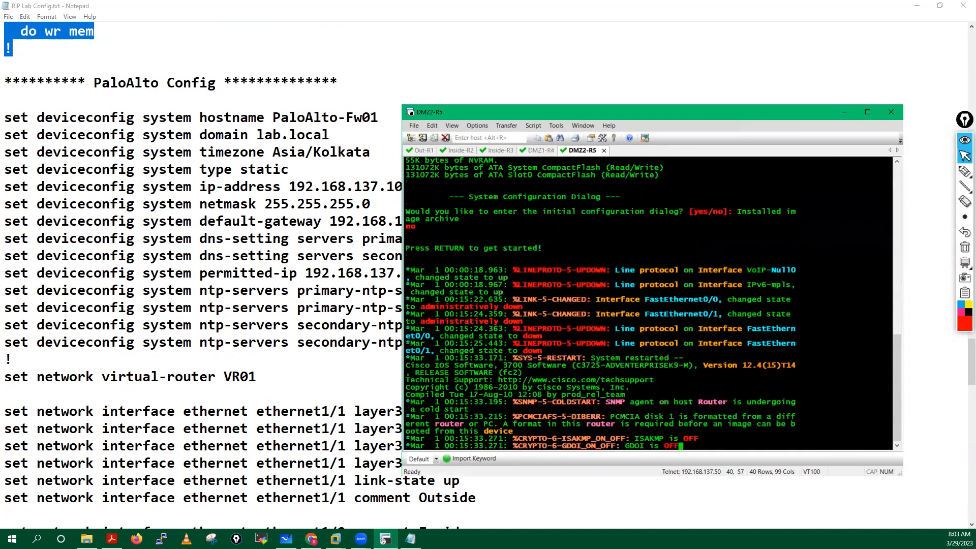
{"action": "key", "text": "Return"}
{"action": "key", "text": "Return"}
{"action": "key", "text": "Return"}
{"action": "key", "text": "Return"}
{"action": "key", "text": "Return"}
{"action": "key", "text": "Return"}
{"action": "key", "text": "Return"}
{"action": "type", "text": "ena"}
{"action": "key", "text": "Tab"}
{"action": "key", "text": "Return"}
{"action": "key", "text": "Return"}
{"action": "key", "text": "Return"}
{"action": "key", "text": "Return"}
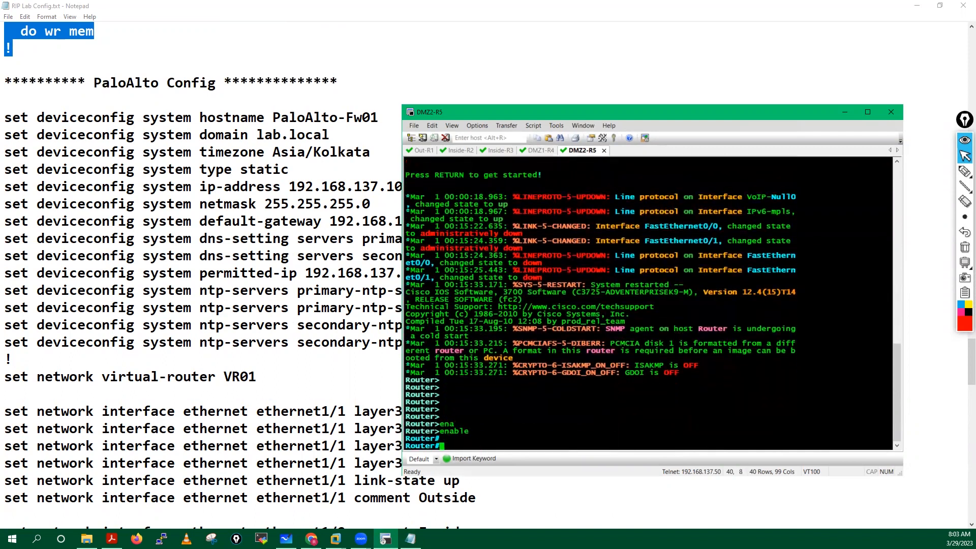
{"action": "type", "text": "conf t"}
{"action": "key", "text": "Return"}
{"action": "key", "text": "Return"}
{"action": "key", "text": "Return"}
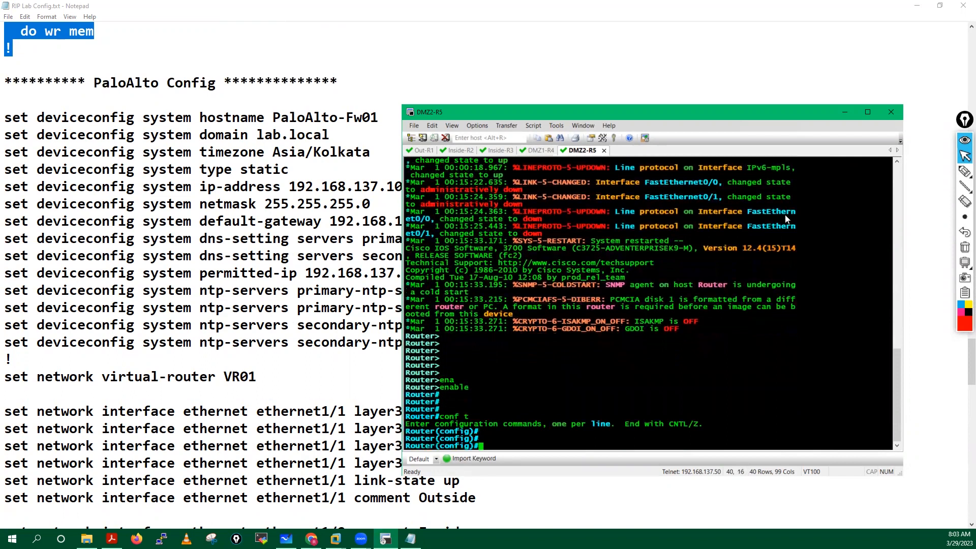
Step: Paste the DMZ2-R5 configuration and review it with do sh his
{"action": "right_click", "coordinate": [627, 358]}
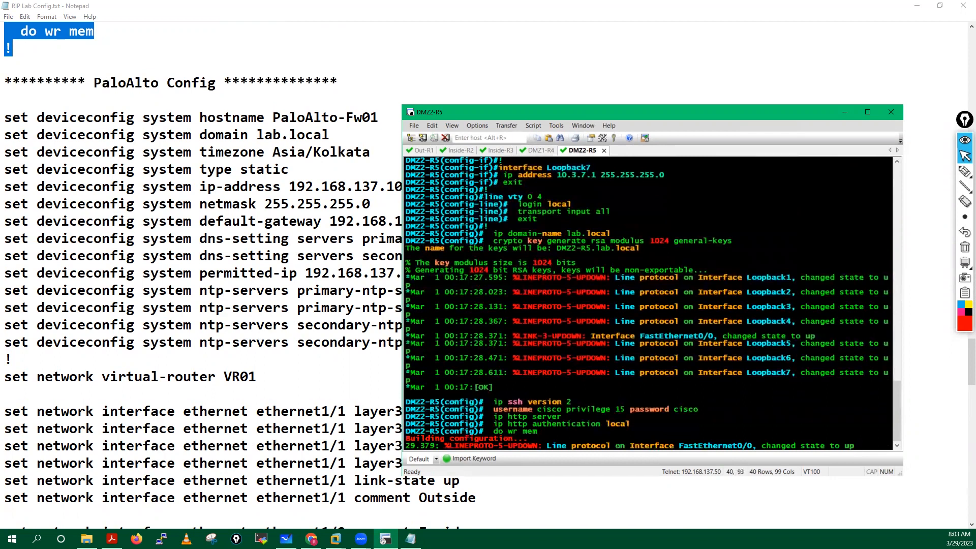
{"action": "type", "text": "do sh his"}
{"action": "key", "text": "Return"}
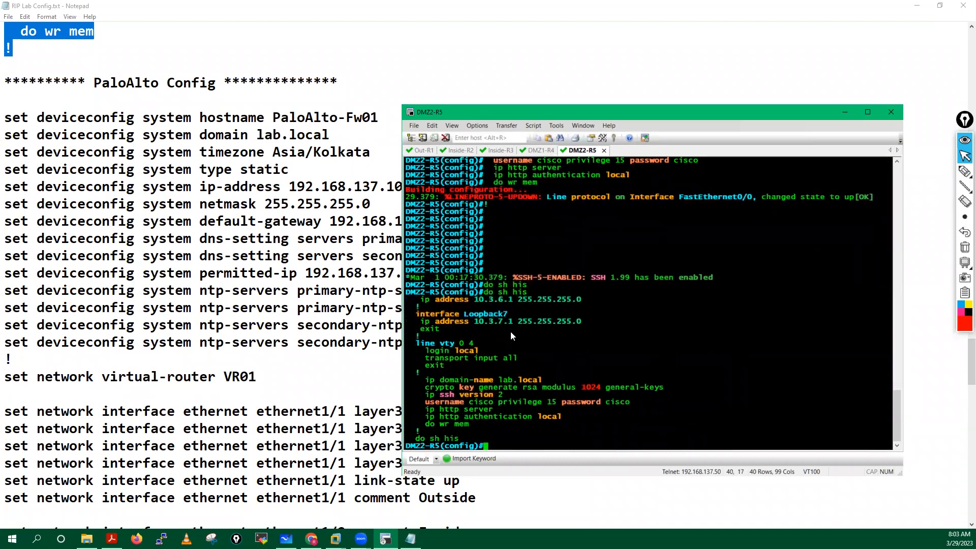
{"action": "scroll", "coordinate": [567, 253], "scroll_direction": "up", "scroll_amount": 6}
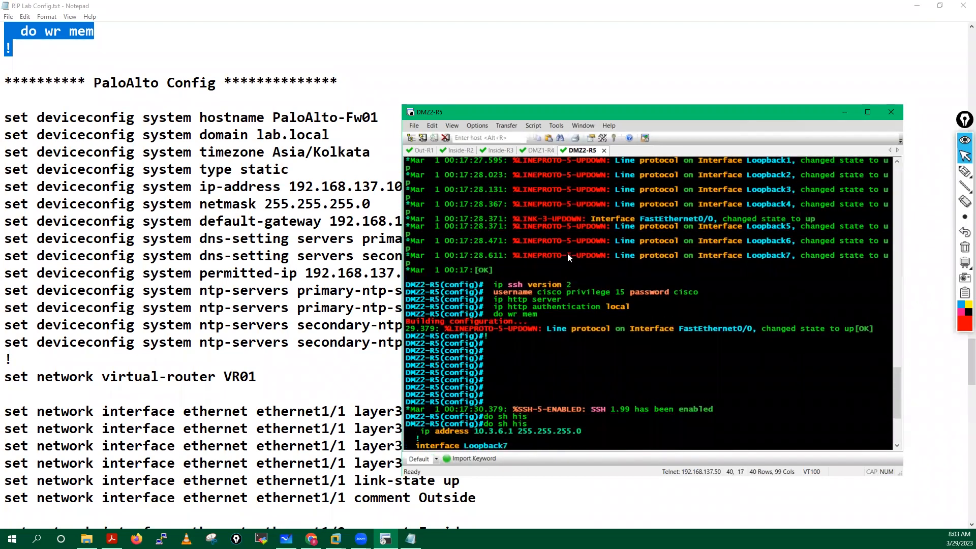
{"action": "scroll", "coordinate": [567, 254], "scroll_direction": "up", "scroll_amount": 15}
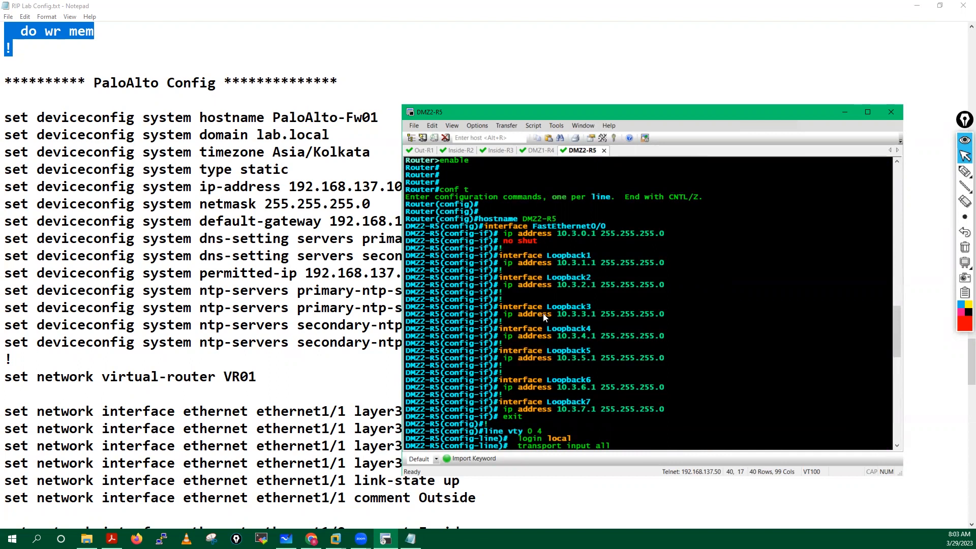
{"action": "scroll", "coordinate": [542, 315], "scroll_direction": "down", "scroll_amount": 15}
{"action": "key", "text": "Return"}
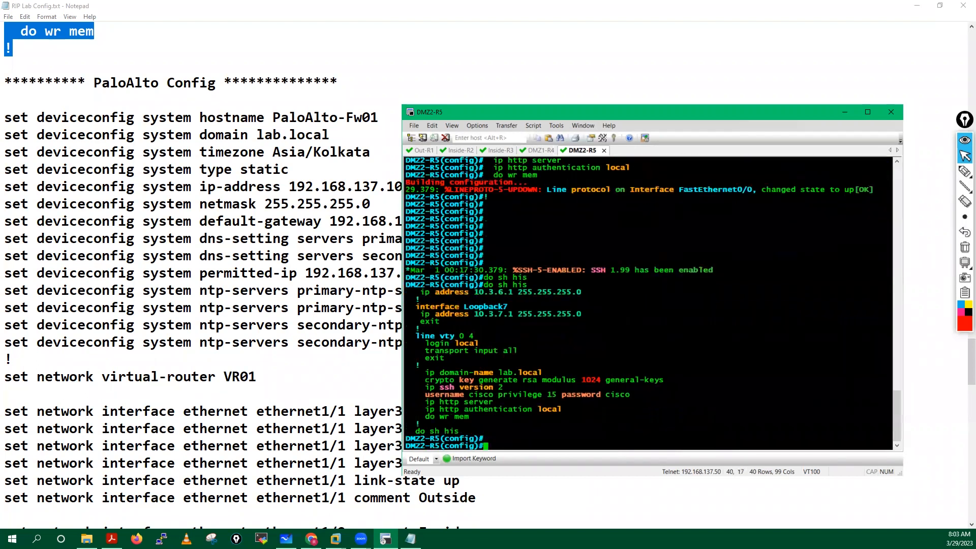
{"action": "key", "text": "Return"}
{"action": "key", "text": "Return"}
{"action": "key", "text": "Return"}
{"action": "key", "text": "Return"}
{"action": "key", "text": "Return"}
{"action": "key", "text": "Return"}
{"action": "key", "text": "Return"}
{"action": "key", "text": "Return"}
{"action": "key", "text": "Return"}
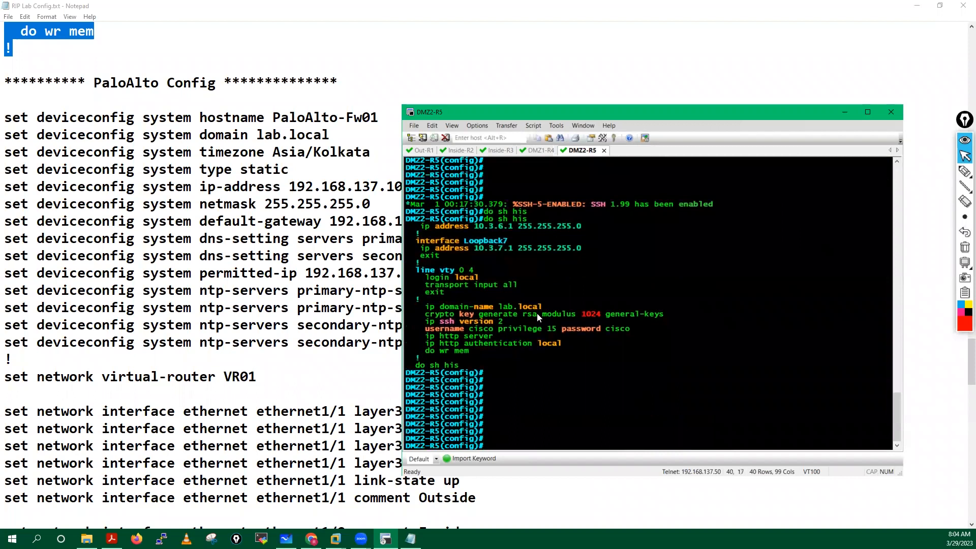
Step: Minimize Notepad and SecureCRT and open the PaloAlto-Fw01 node's console from the topology
{"action": "left_click", "coordinate": [909, 8]}
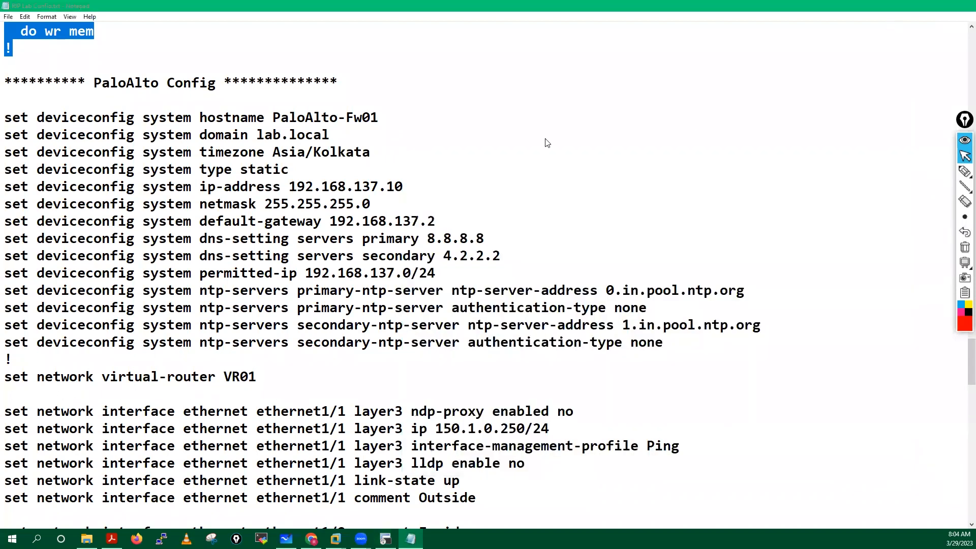
{"action": "left_click", "coordinate": [917, 6]}
{"action": "left_click", "coordinate": [844, 114]}
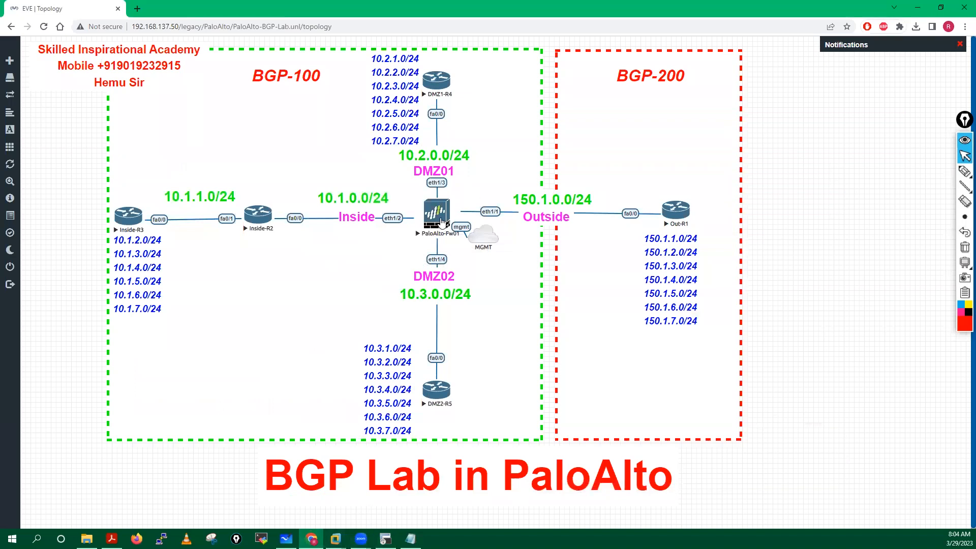
{"action": "left_click", "coordinate": [441, 223]}
{"action": "mouse_move", "coordinate": [441, 223]}
{"action": "left_mouse_down"}
{"action": "mouse_move", "coordinate": [519, 97]}
{"action": "mouse_move", "coordinate": [438, 232]}
{"action": "mouse_move", "coordinate": [444, 222]}
{"action": "left_mouse_up"}
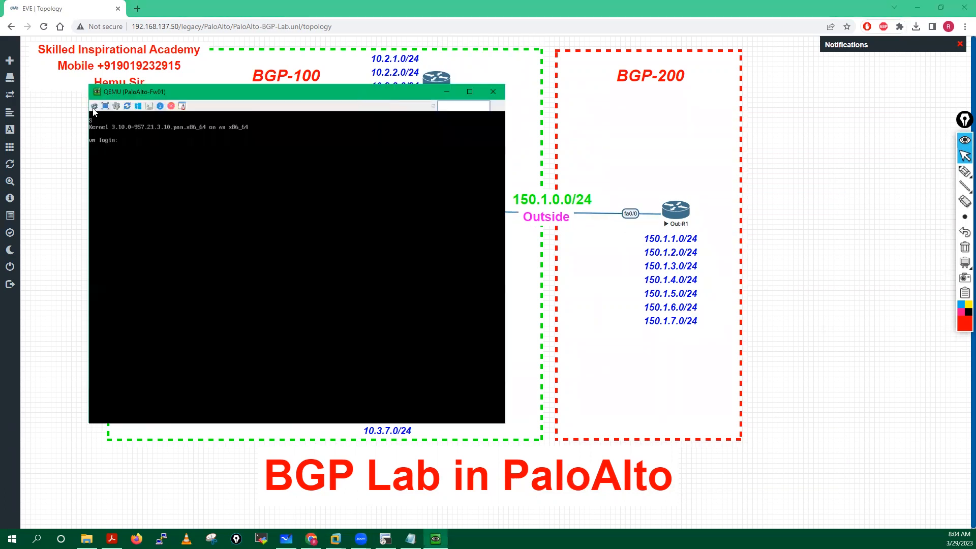
Step: Enlarge the QEMU console window and move it up and left over the topology
{"action": "left_click", "coordinate": [101, 108]}
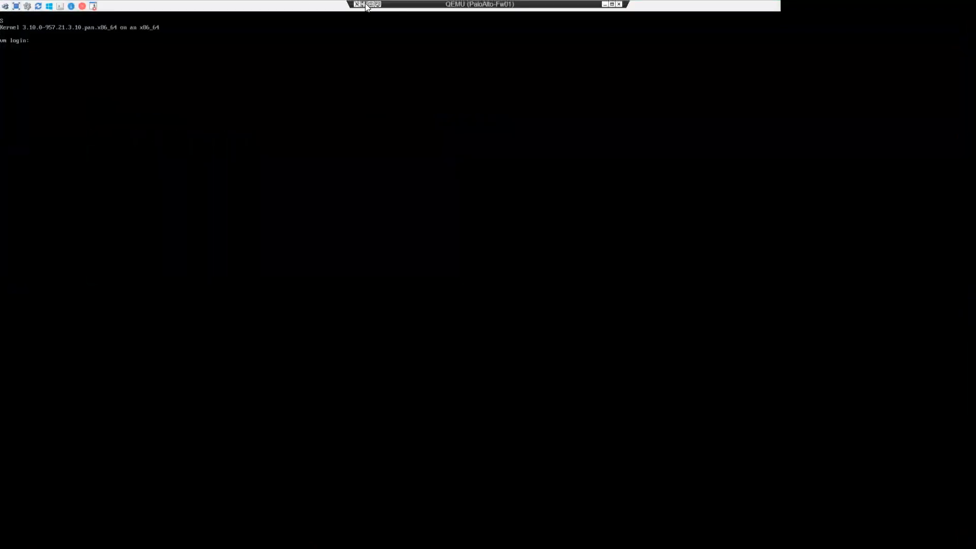
{"action": "left_click", "coordinate": [611, 4]}
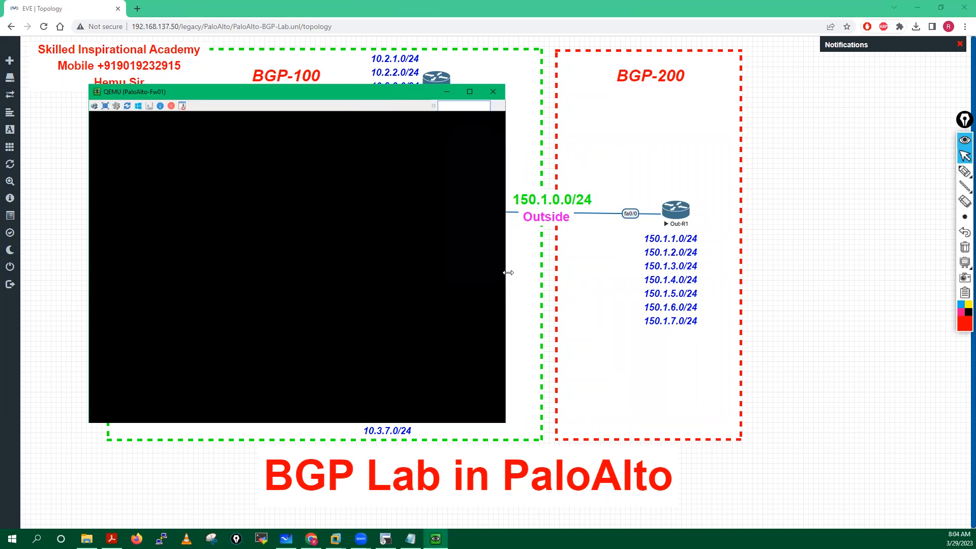
{"action": "left_click_drag", "start_coordinate": [508, 273], "coordinate": [858, 280]}
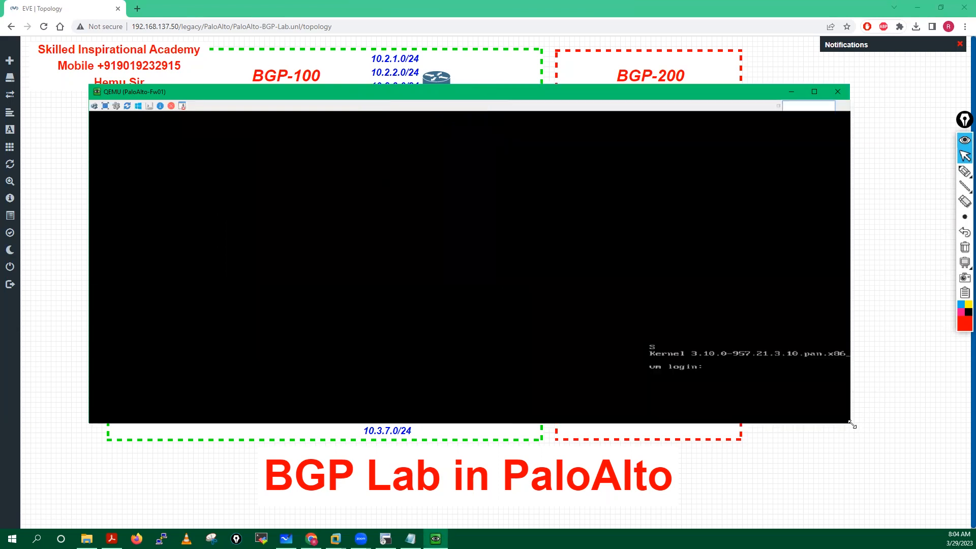
{"action": "left_click_drag", "start_coordinate": [852, 424], "coordinate": [959, 520]}
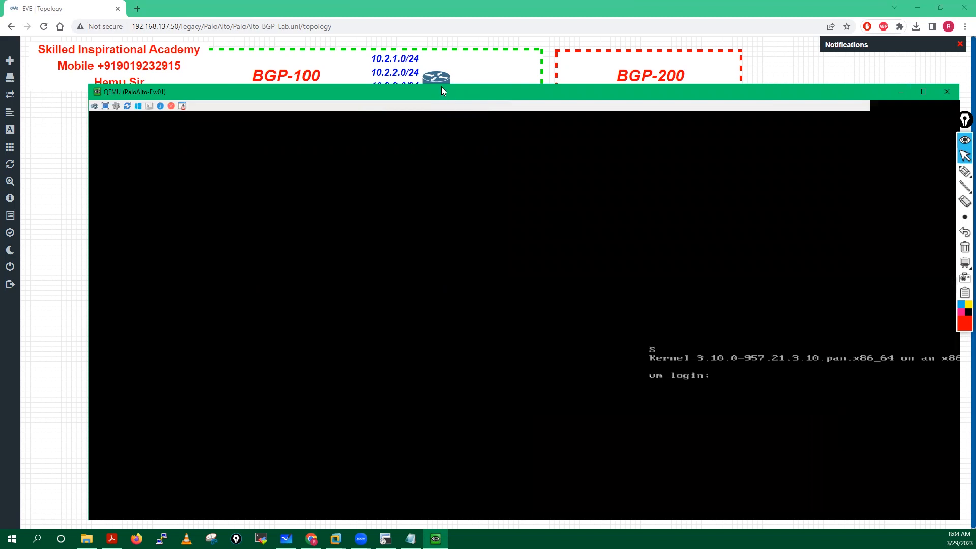
{"action": "left_click_drag", "start_coordinate": [441, 86], "coordinate": [386, 41]}
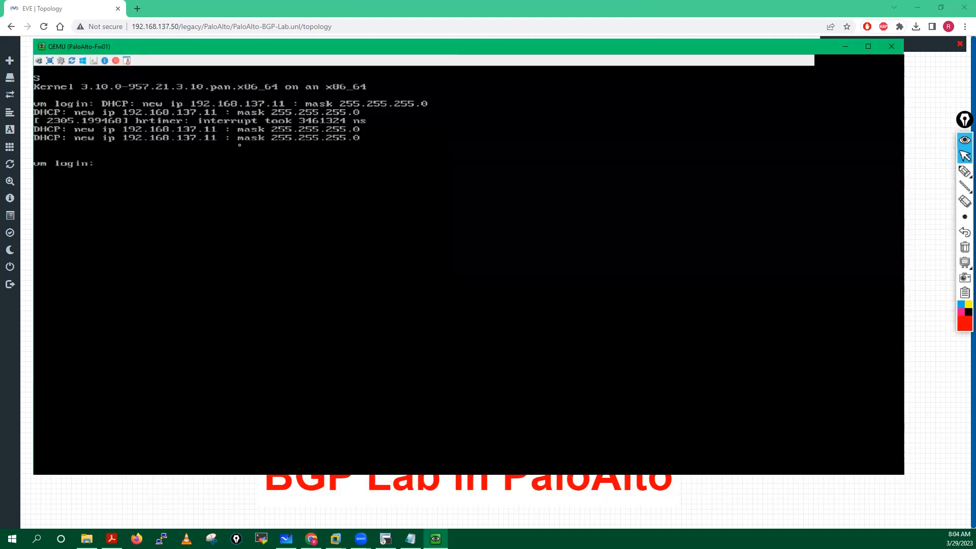
Step: Log in to the PA-VM console as admin and replace the default password when prompted
{"action": "type", "text": "admin"}
{"action": "key", "text": "Return"}
{"action": "key", "text": "Return"}
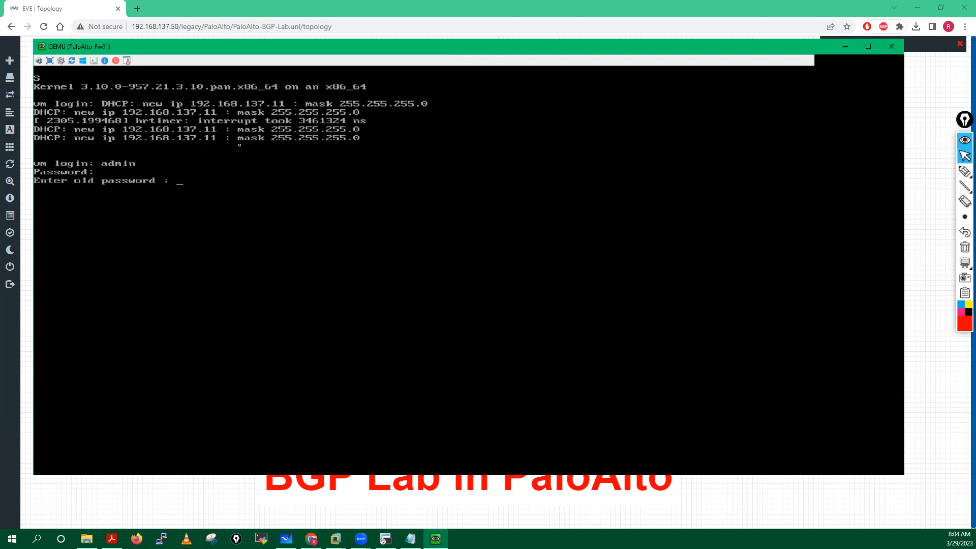
{"action": "key", "text": "Return"}
{"action": "key", "text": "Return"}
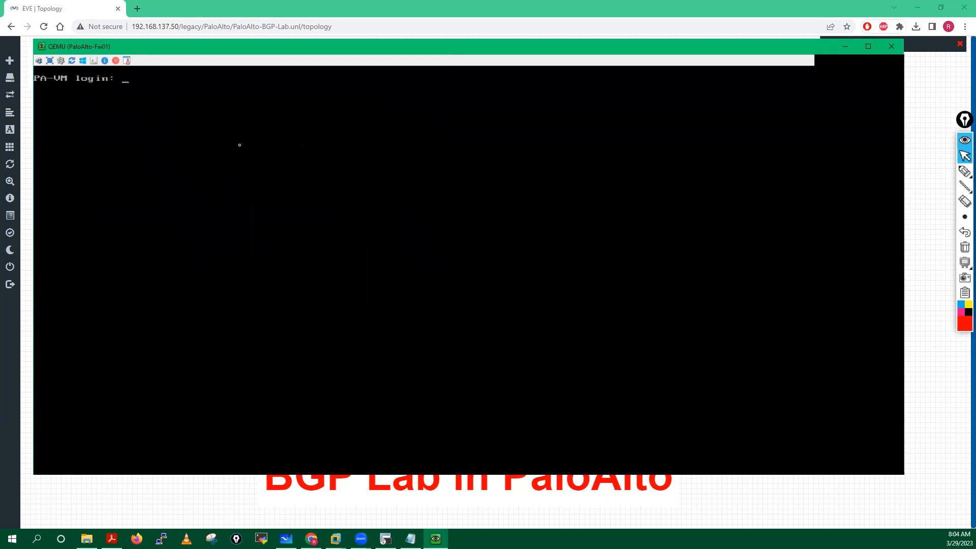
{"action": "type", "text": "dmin"}
{"action": "key", "text": "Return"}
{"action": "key", "text": "Return"}
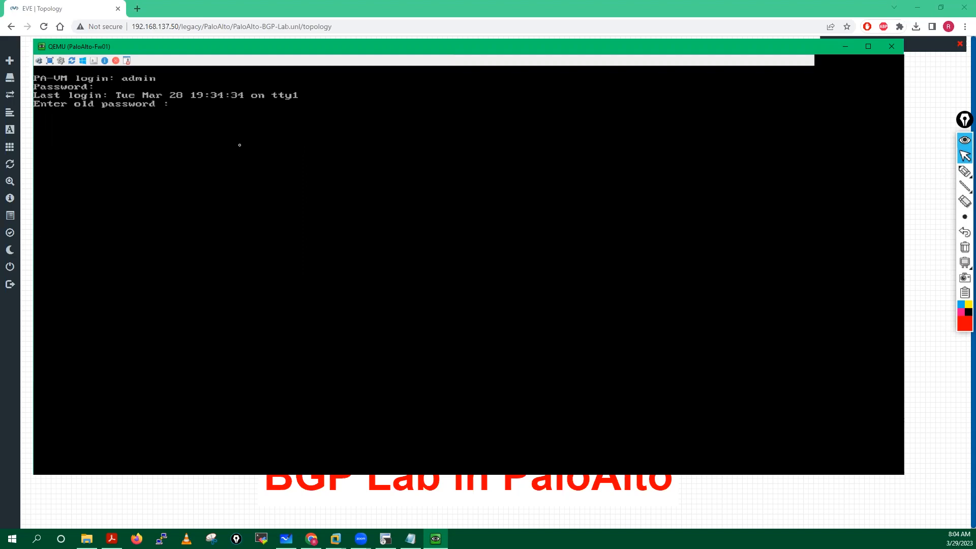
{"action": "key", "text": "Return"}
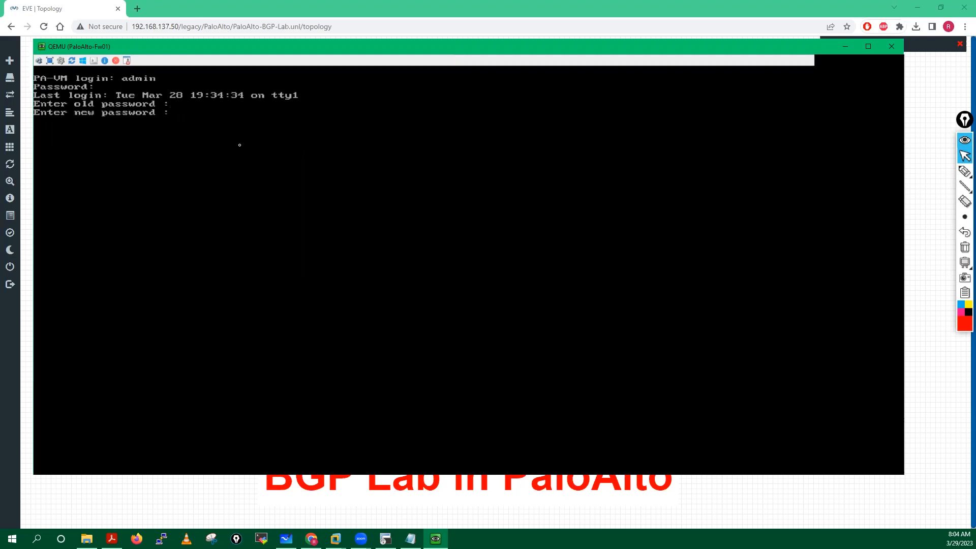
{"action": "key", "text": "Return"}
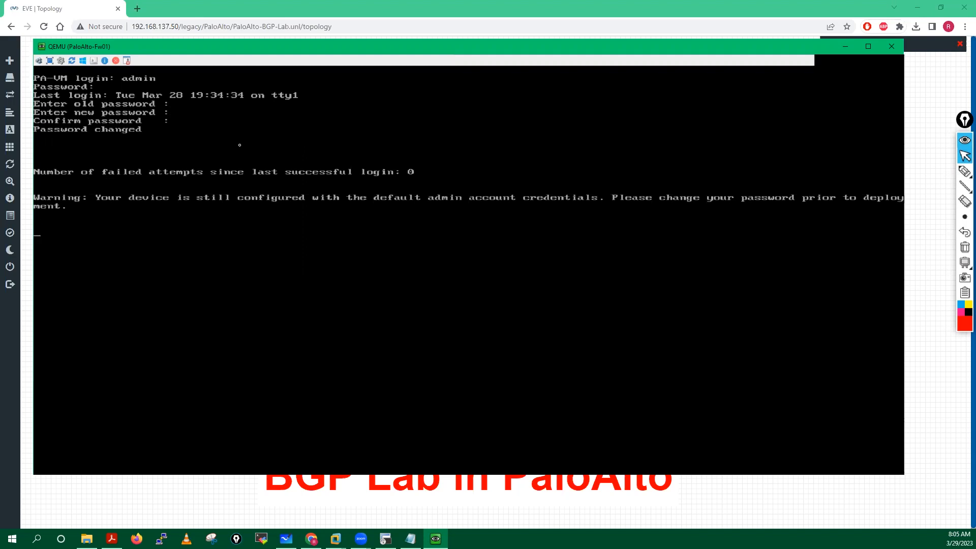
{"action": "key", "text": "Return"}
{"action": "key", "text": "Return"}
{"action": "key", "text": "Return"}
{"action": "key", "text": "Return"}
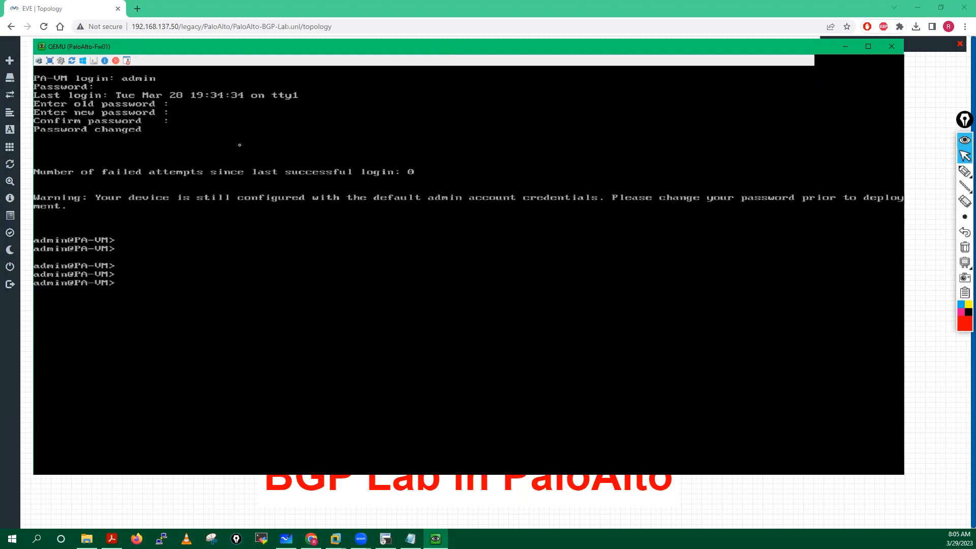
{"action": "key", "text": "Return"}
{"action": "key", "text": "Return"}
{"action": "key", "text": "Return"}
{"action": "key", "text": "Return"}
{"action": "key", "text": "Return"}
Step: In configure mode, set management IP 192.168.137.10, netmask 255.255.255.0, gateway 192.168.137.2
{"action": "type", "text": "configure"}
{"action": "key", "text": "Return"}
{"action": "key", "text": "Return"}
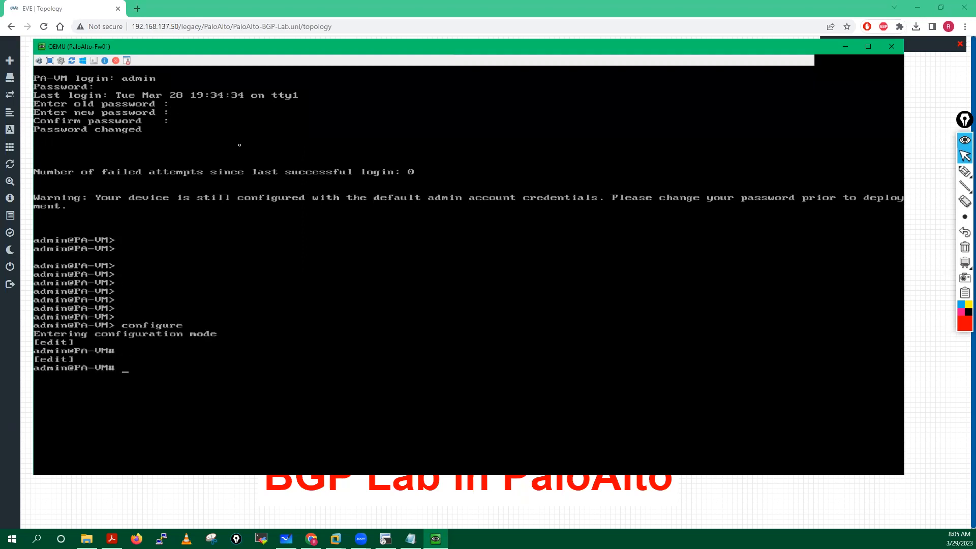
{"action": "key", "text": "Return"}
{"action": "key", "text": "Return"}
{"action": "key", "text": "Return"}
{"action": "key", "text": "Return"}
{"action": "key", "text": "Return"}
{"action": "type", "text": "set "}
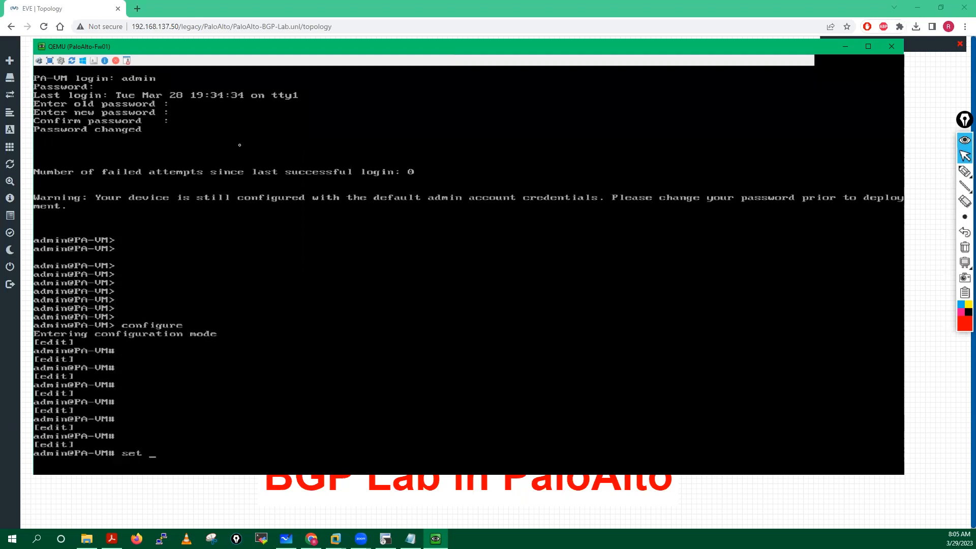
{"action": "type", "text": "deviceconfig system "}
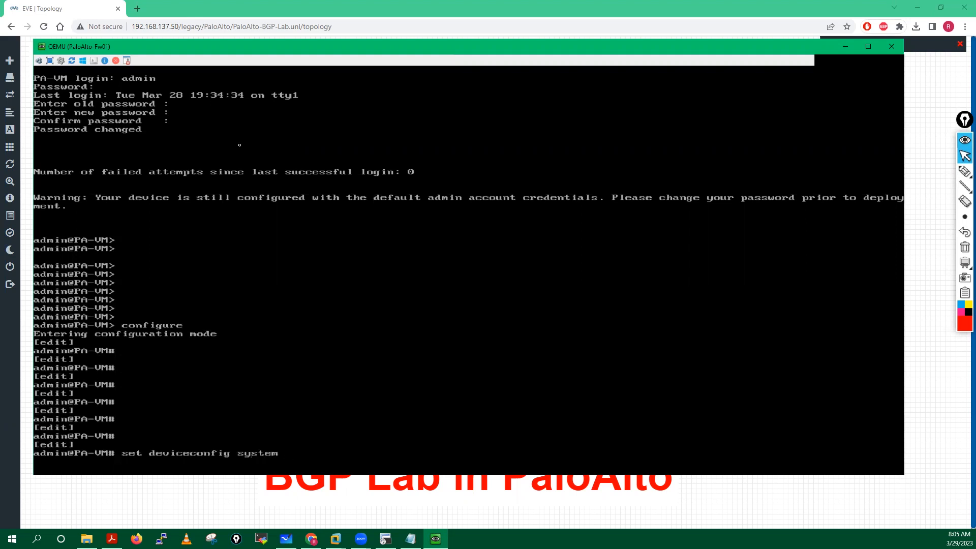
{"action": "type", "text": "ip-"}
{"action": "key", "text": "Tab"}
{"action": "type", "text": "192.168.137.10 ne"}
{"action": "key", "text": "Tab"}
{"action": "type", "text": "255.255.255.0 def"}
{"action": "key", "text": "Tab"}
{"action": "type", "text": "192.168.13"}
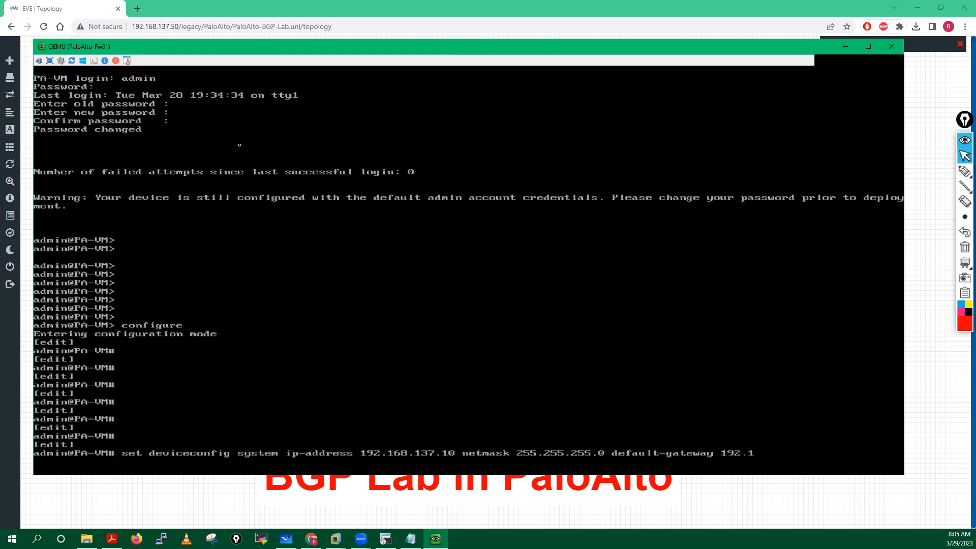
{"action": "type", "text": "7.2"}
{"action": "key", "text": "Return"}
{"action": "key", "text": "Return"}
Step: Set the management address type to static and commit the configuration
{"action": "type", "text": "se"}
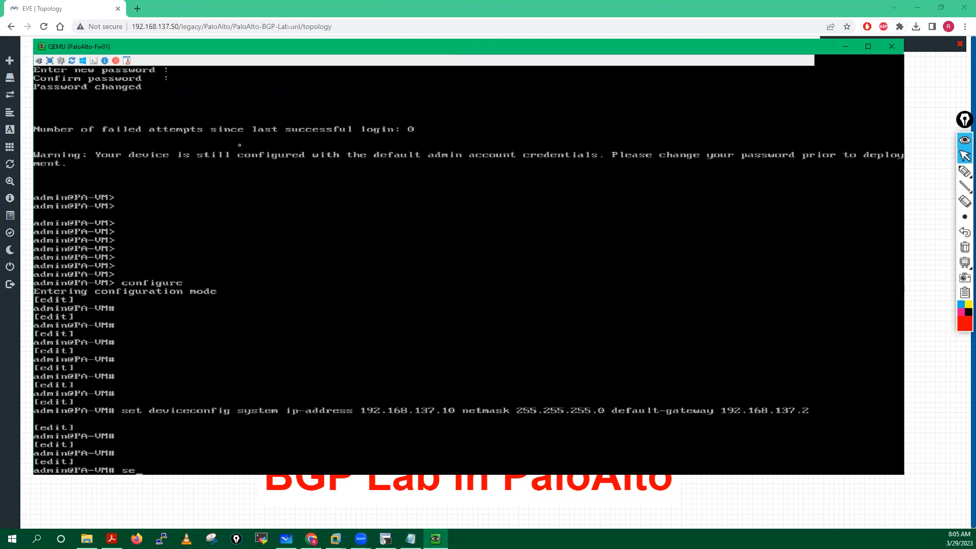
{"action": "type", "text": "t deviceconfig system type static"}
{"action": "key", "text": "Return"}
{"action": "type", "text": "commit"}
{"action": "key", "text": "Return"}
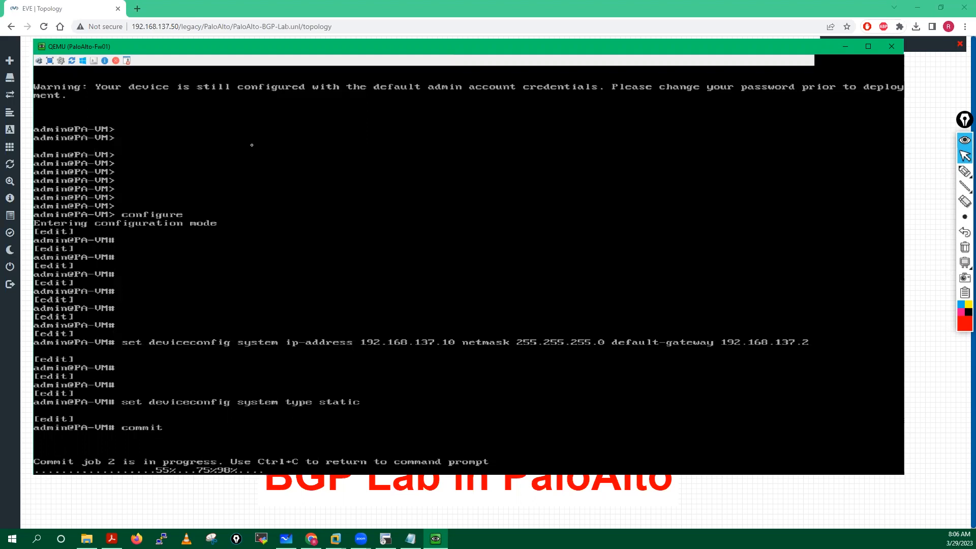
{"action": "left_click", "coordinate": [137, 8]}
{"action": "left_click", "coordinate": [140, 23]}
{"action": "type", "text": "https://192"}
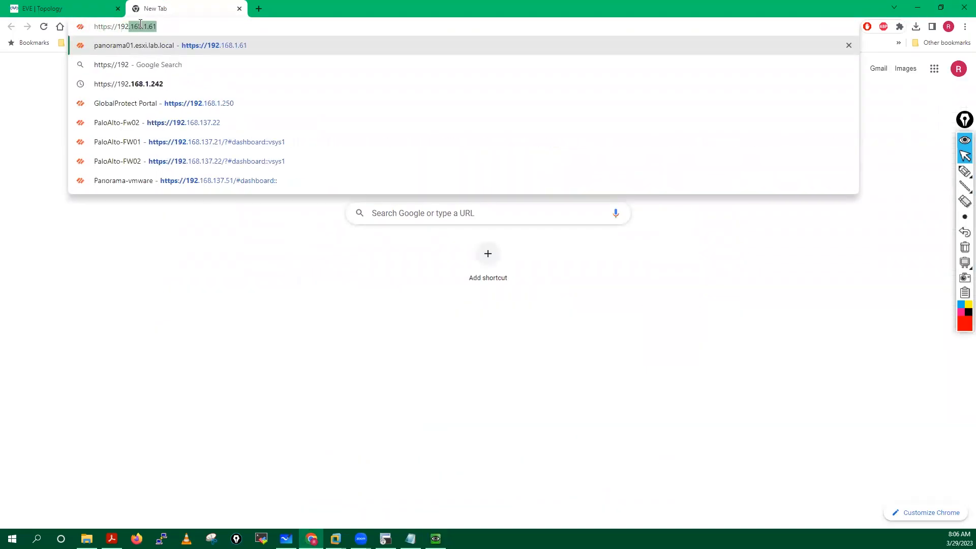
{"action": "type", "text": ".168.137.10"}
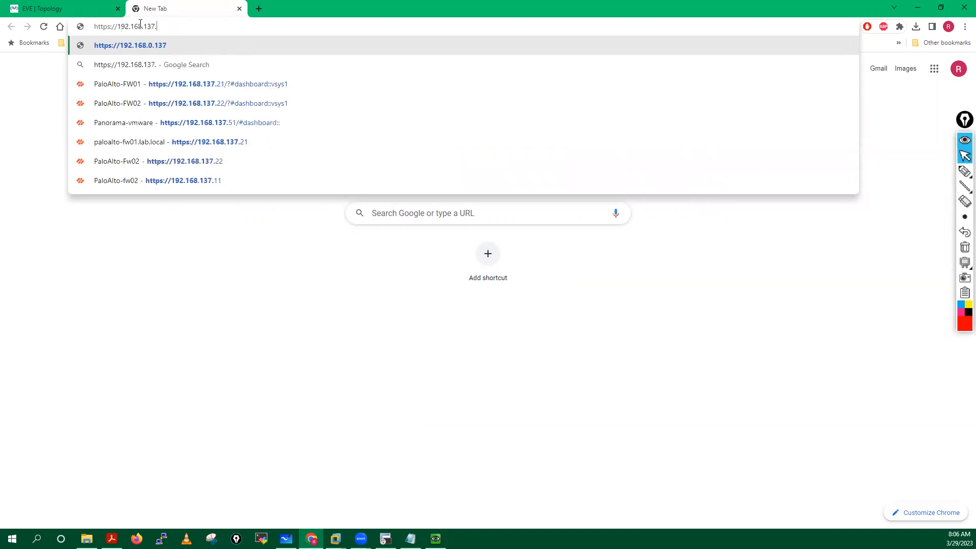
{"action": "key", "text": "Return"}
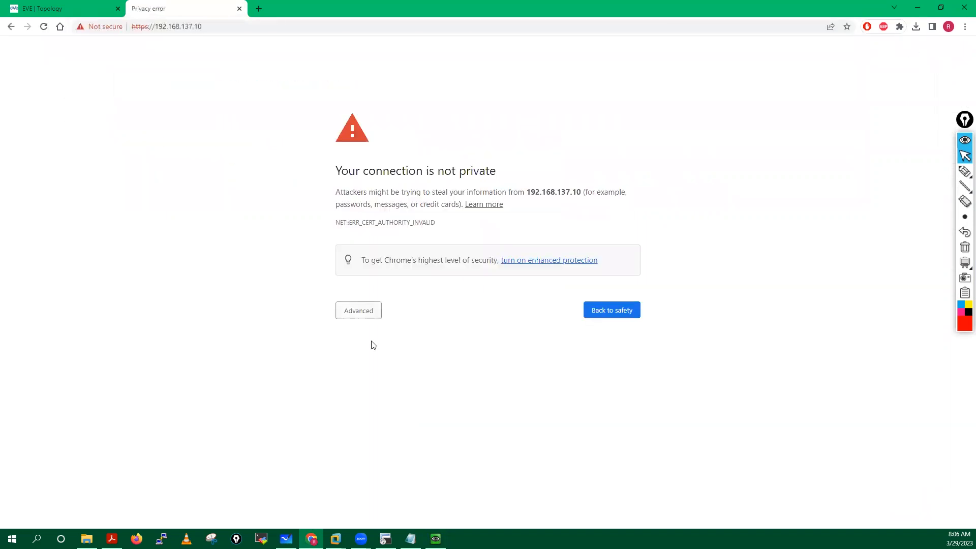
{"action": "left_click", "coordinate": [358, 311]}
{"action": "left_click", "coordinate": [379, 396]}
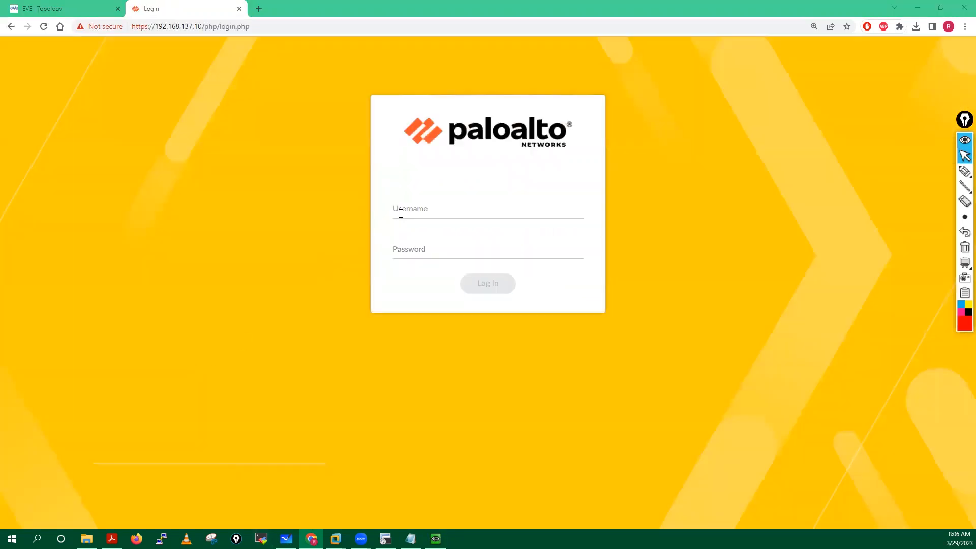
Step: Sign in to the firewall web UI as admin with the account password
{"action": "left_click", "coordinate": [402, 212]}
{"action": "type", "text": "admin"}
{"action": "key", "text": "Tab"}
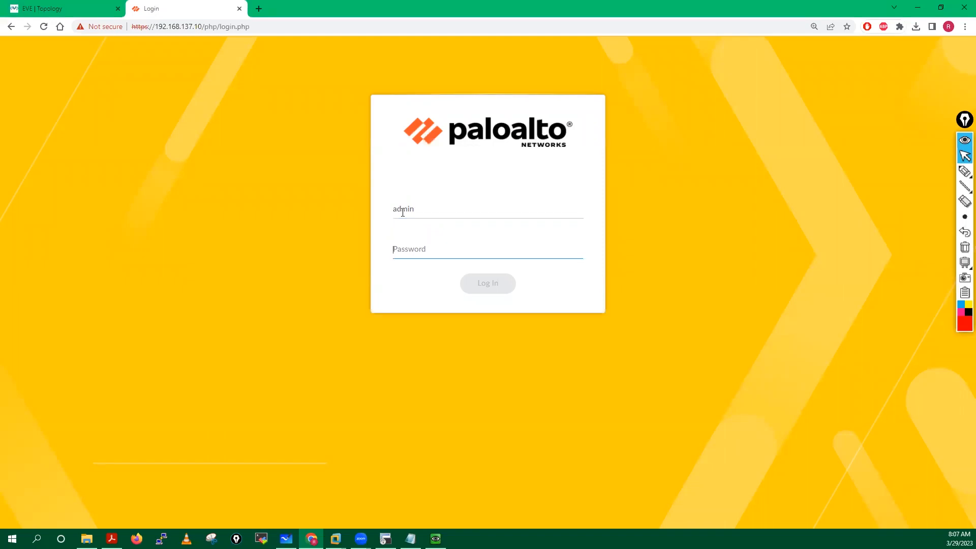
{"action": "type", "text": "•••••••••"}
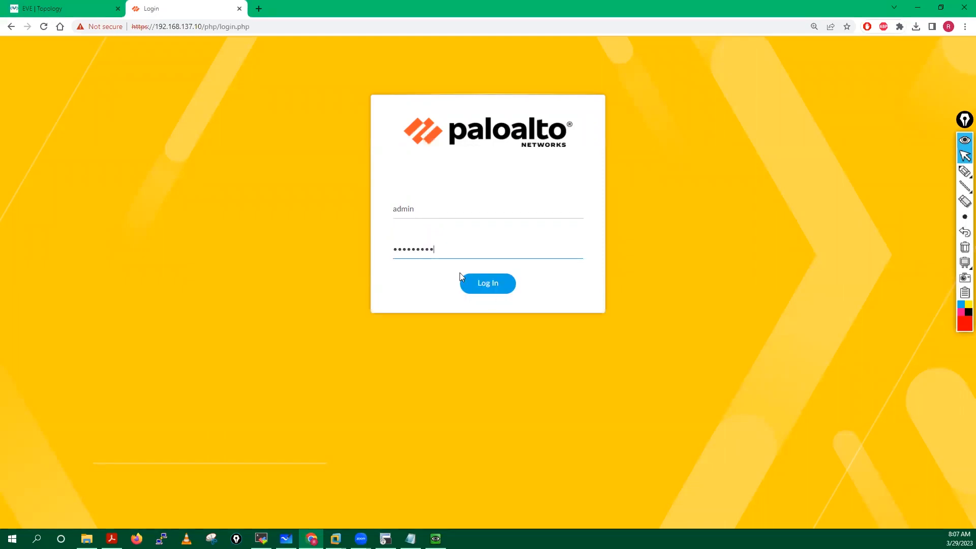
{"action": "left_click", "coordinate": [491, 286]}
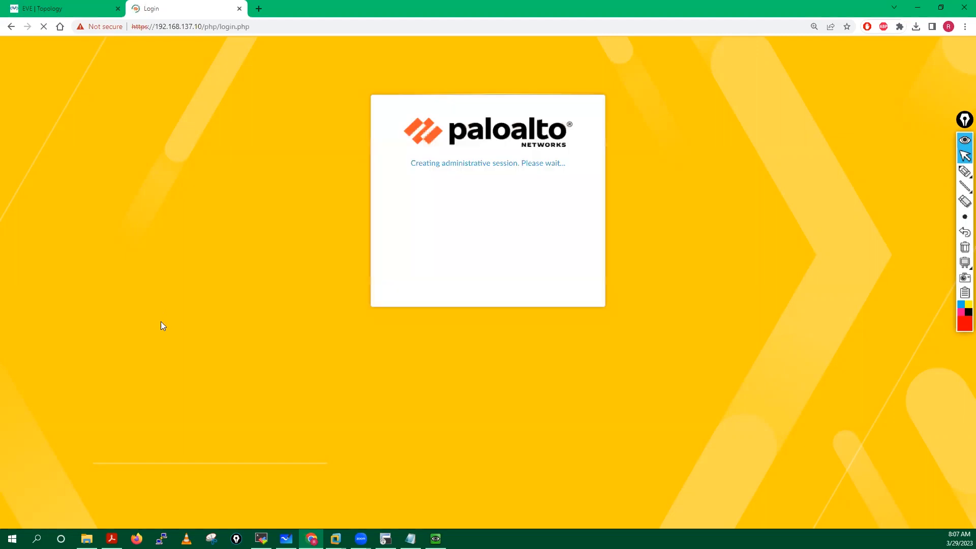
Step: Launch the saved MobaXterm SSH session to 192.168.137.10 and accept its changed host key
{"action": "left_click", "coordinate": [261, 538]}
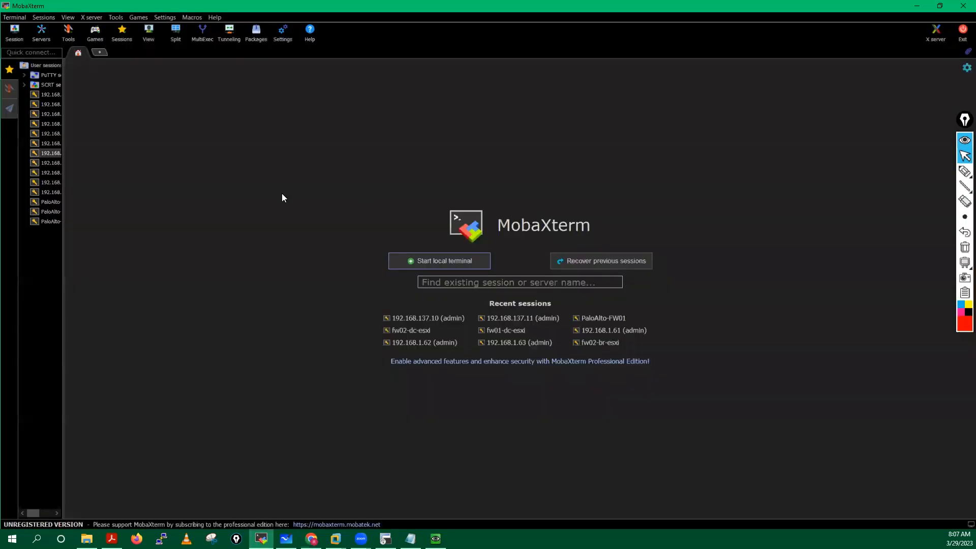
{"action": "left_click_drag", "start_coordinate": [97, 156], "coordinate": [61, 174]}
{"action": "double_click", "coordinate": [61, 153]}
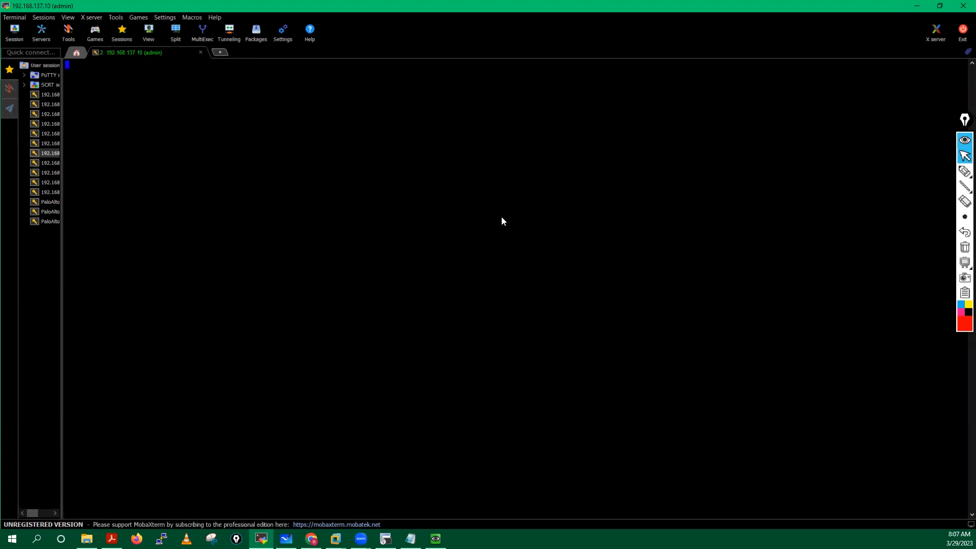
{"action": "key", "text": "alt+Tab"}
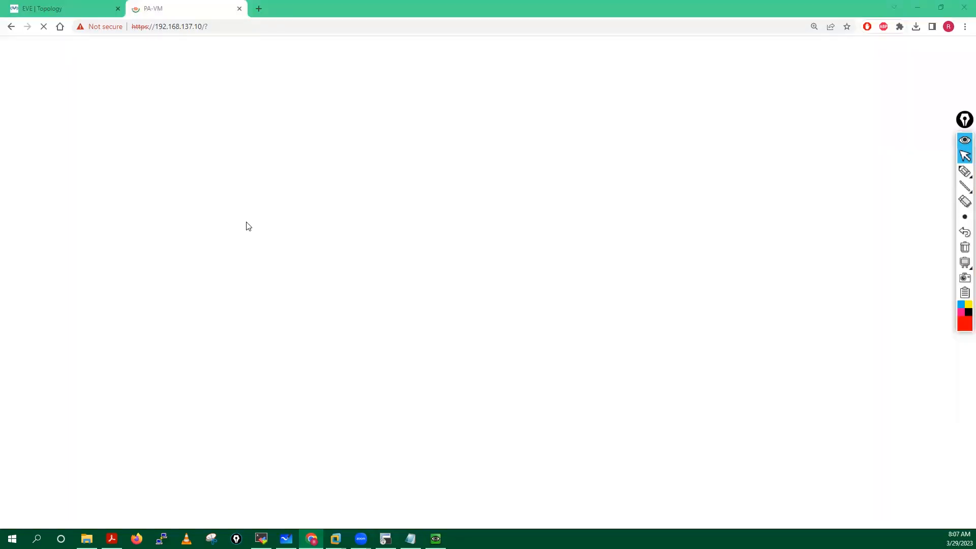
{"action": "left_click", "coordinate": [433, 536]}
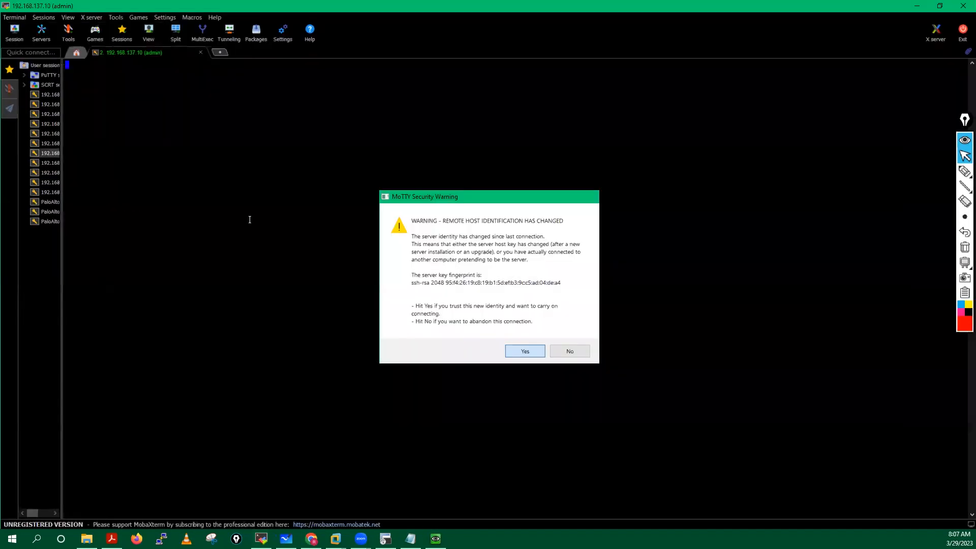
{"action": "key", "text": "Return"}
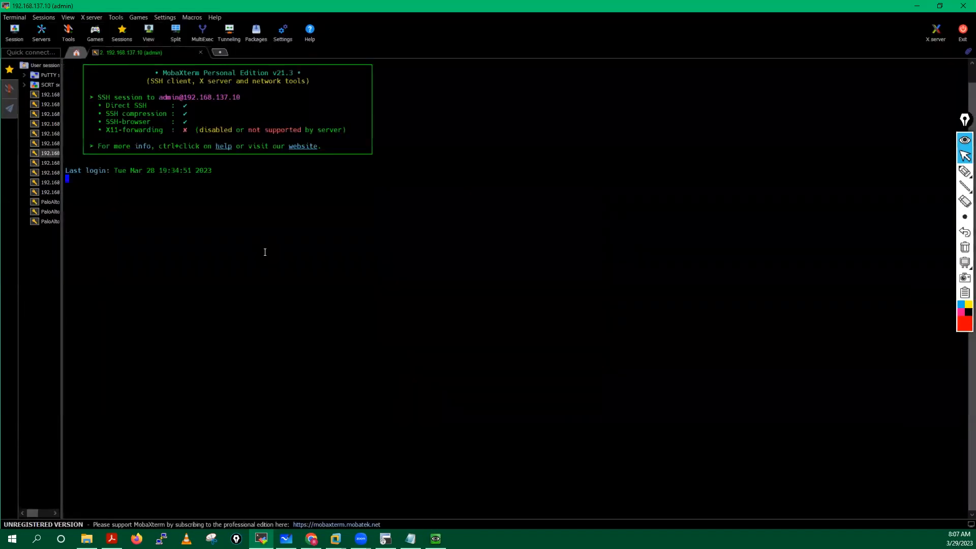
{"action": "scroll", "coordinate": [265, 252], "scroll_direction": "up", "scroll_amount": 2}
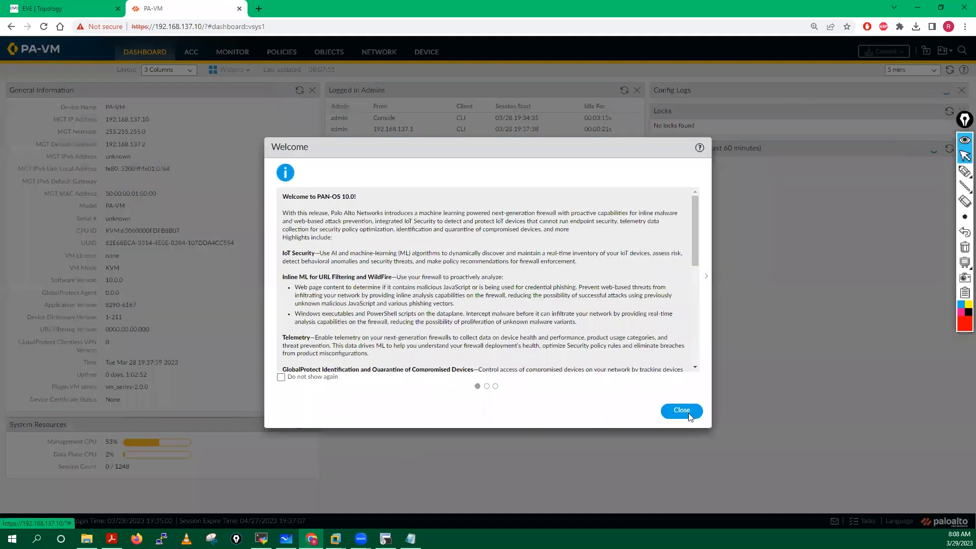
Step: Close the Welcome notice, postpone the telemetry prompt, and go to Device > Setup > Management
{"action": "left_click", "coordinate": [681, 410]}
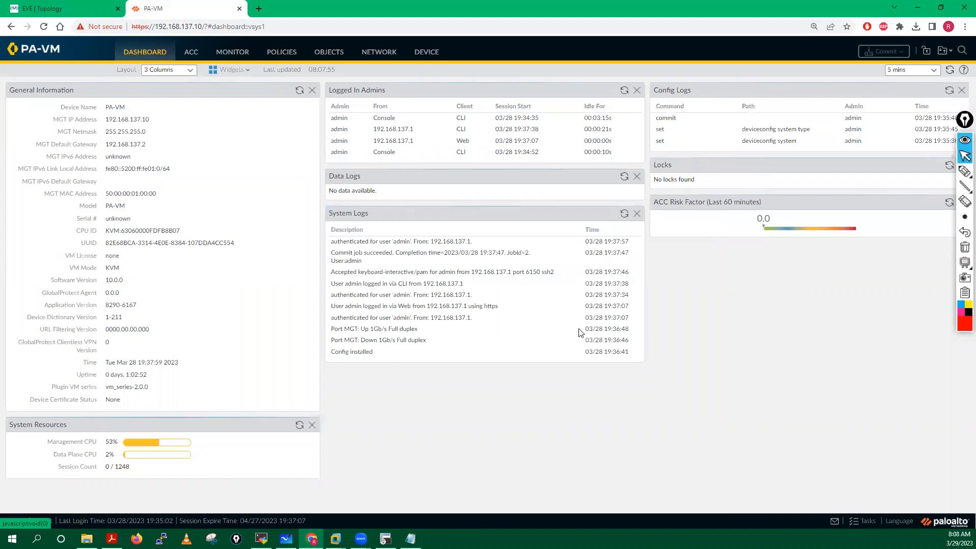
{"action": "left_click", "coordinate": [581, 335]}
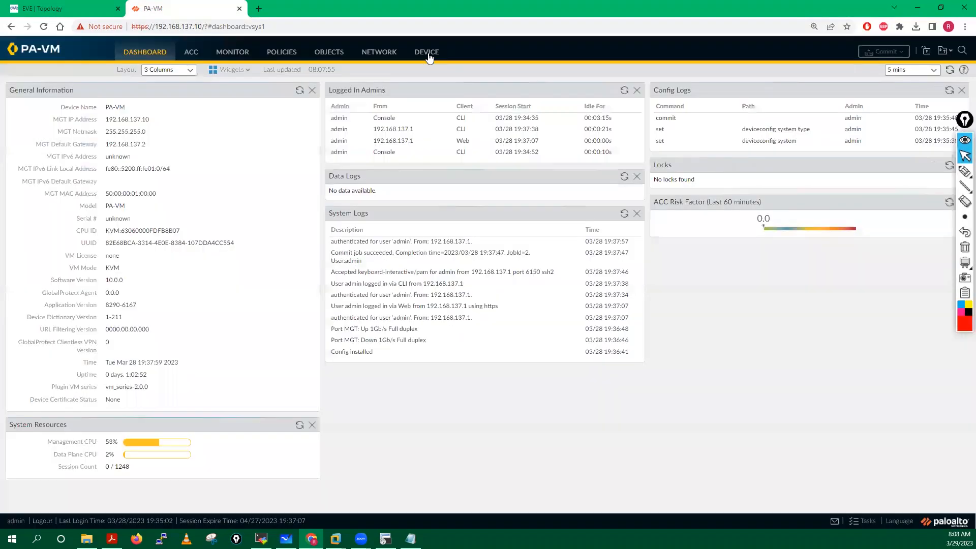
{"action": "left_click", "coordinate": [426, 53]}
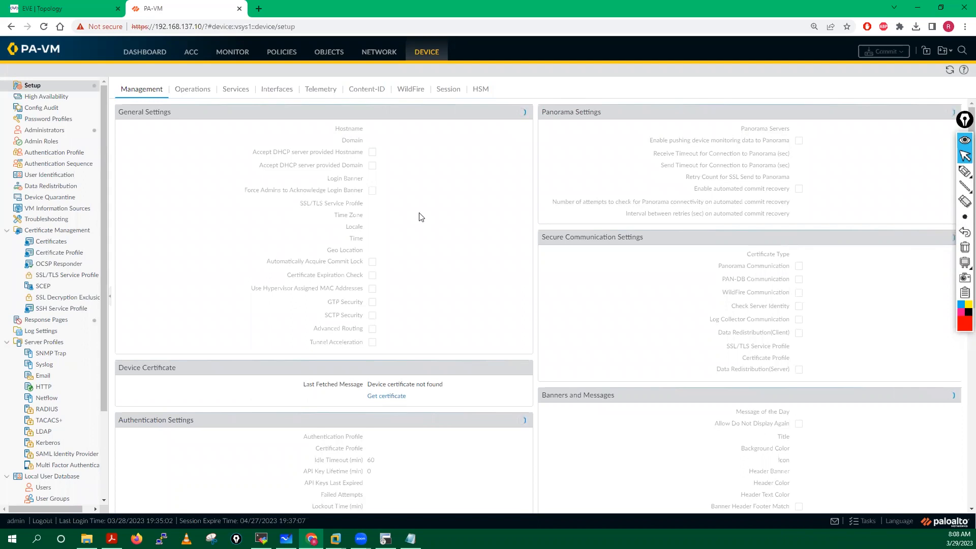
Step: Enter hostname PaloAlto-Fw01, domain lab.local and login banner 'This is my Fw for Routing Lab'
{"action": "left_click", "coordinate": [522, 117]}
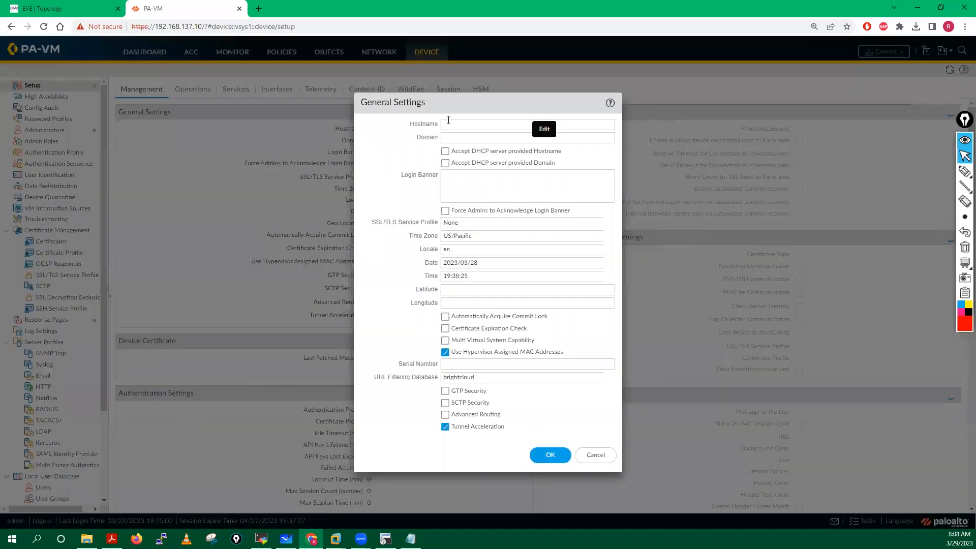
{"action": "left_click", "coordinate": [450, 121]}
{"action": "type", "text": "PaloAlto-Fw01"}
{"action": "left_click", "coordinate": [447, 138]}
{"action": "type", "text": "lab.local"}
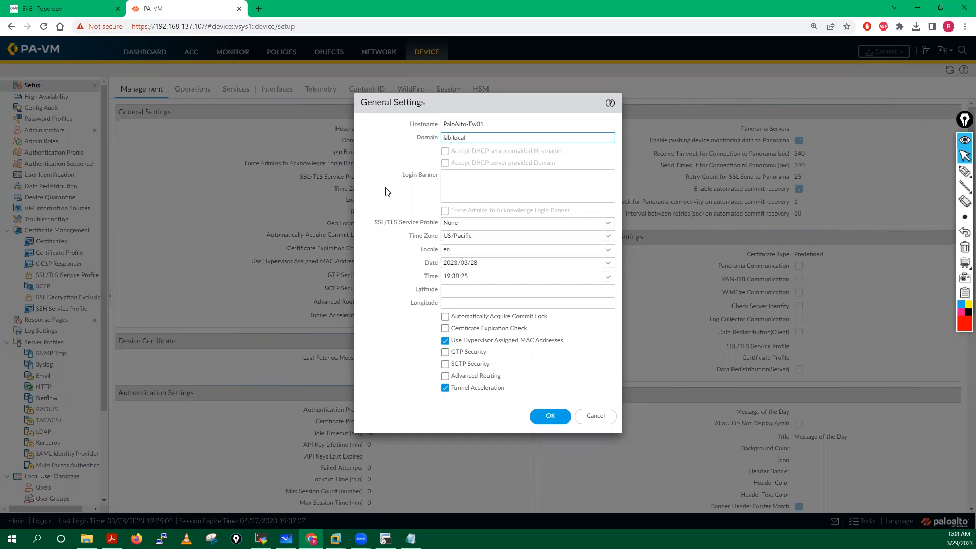
{"action": "left_click", "coordinate": [465, 184]}
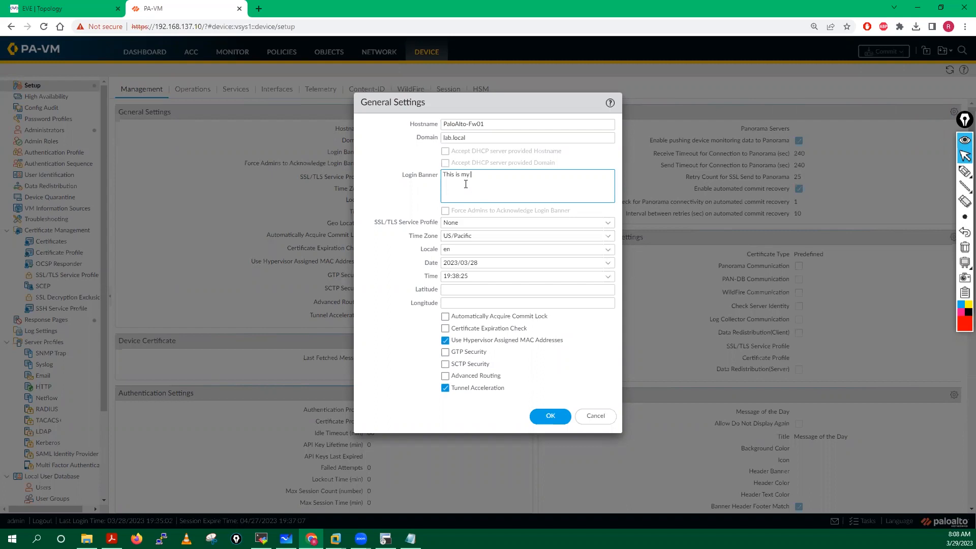
{"action": "type", "text": "This is my Fw for ROu"}
{"action": "key", "text": "BackSpace"}
{"action": "key", "text": "BackSpace"}
{"action": "type", "text": "outing Lab"}
Step: Set the time zone to Asia/Kolkata and save the general settings
{"action": "left_click", "coordinate": [547, 236]}
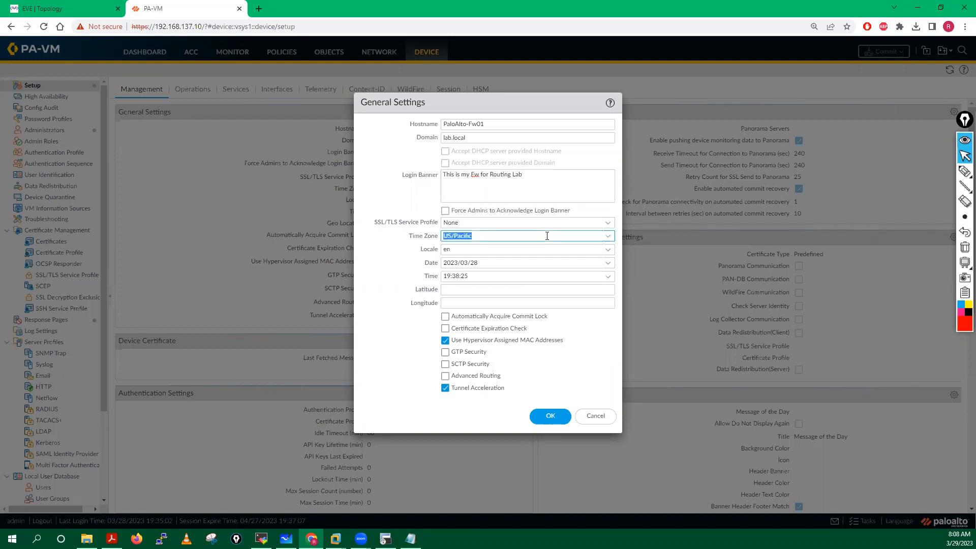
{"action": "type", "text": "Asia/K"}
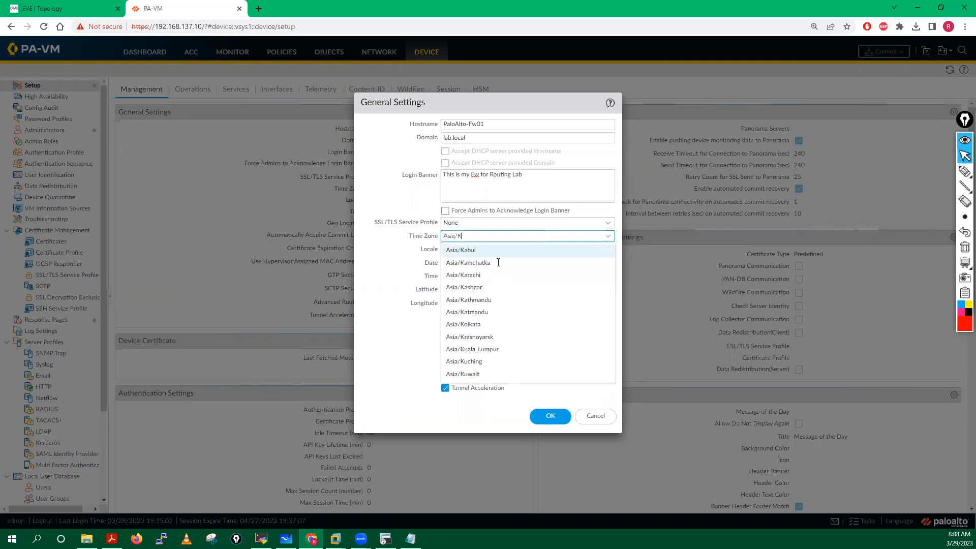
{"action": "type", "text": "o"}
{"action": "key", "text": "Return"}
{"action": "left_click", "coordinate": [579, 258]}
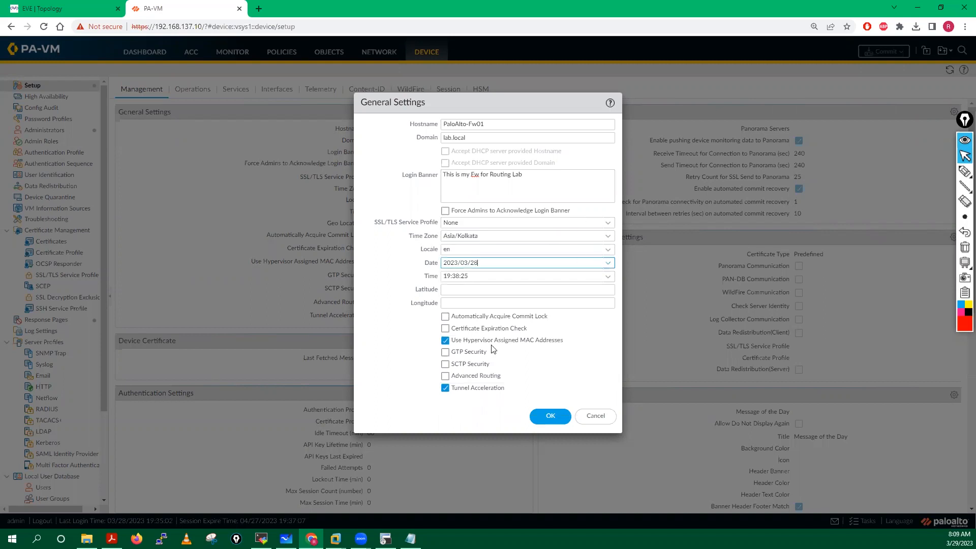
{"action": "left_click", "coordinate": [554, 420]}
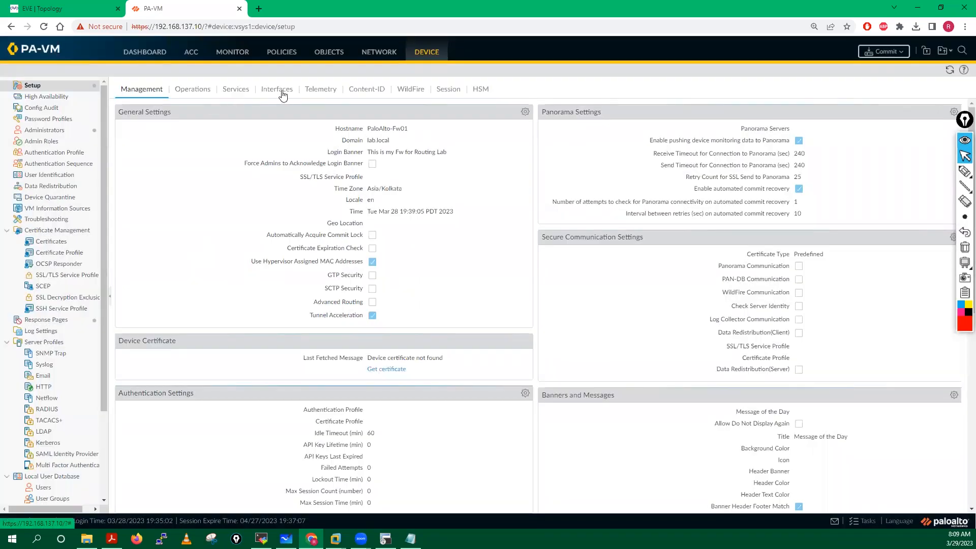
Step: Set primary DNS 8.8.8.8 and secondary DNS 4.2.2.2 in the Services settings
{"action": "left_click", "coordinate": [230, 94]}
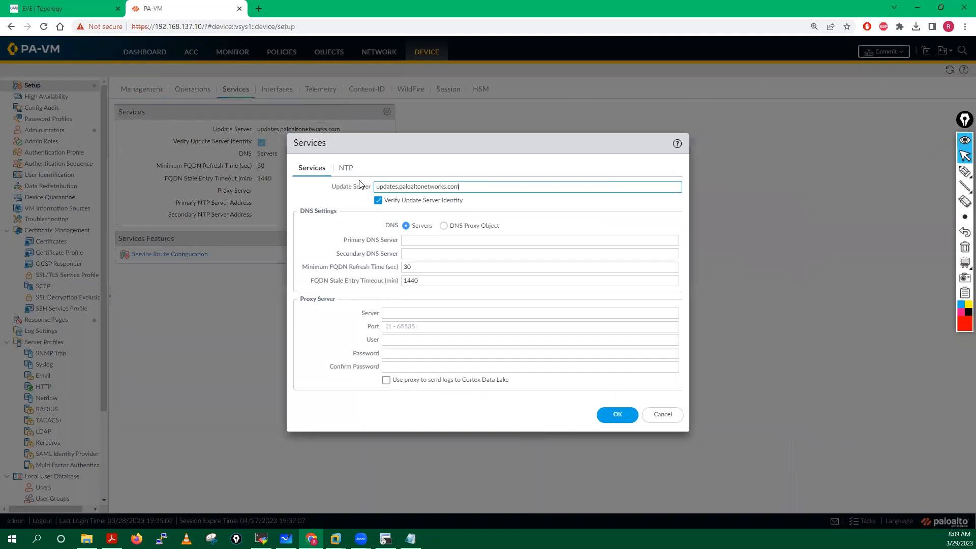
{"action": "left_click_drag", "start_coordinate": [460, 186], "coordinate": [372, 190]}
{"action": "left_click", "coordinate": [421, 244]}
{"action": "type", "text": "8.8"}
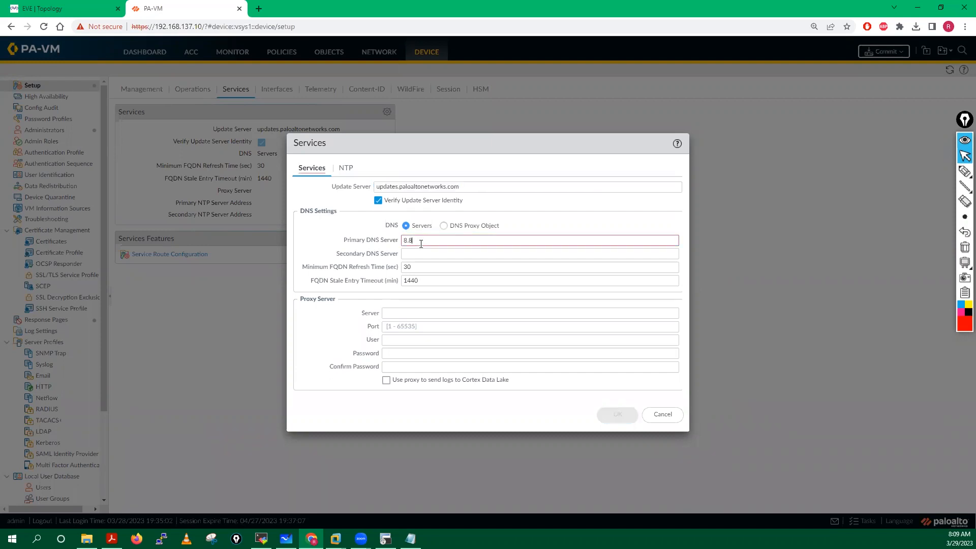
{"action": "type", "text": ".8.8"}
{"action": "key", "text": "Tab"}
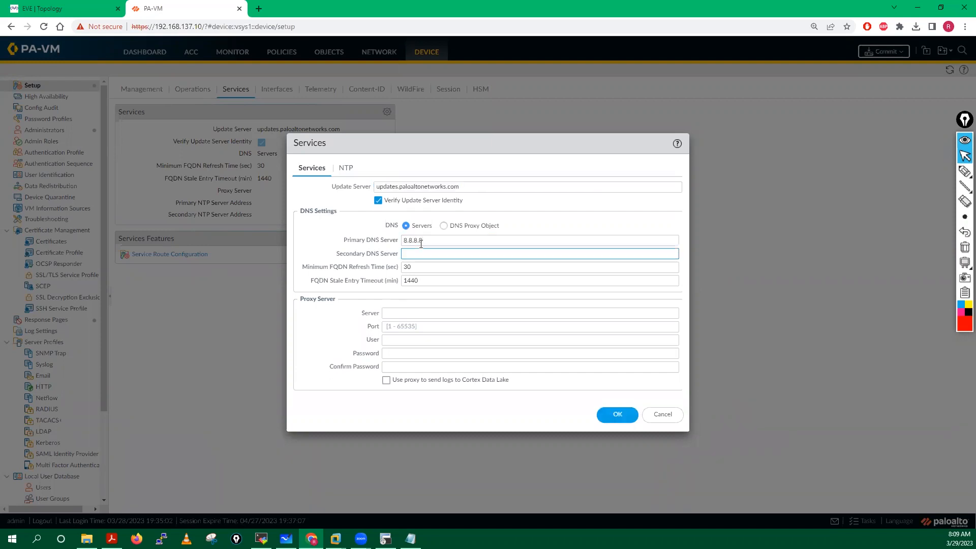
{"action": "type", "text": "4.2.2.2"}
Step: Begin entering the primary NTP server as 0.in.pool
{"action": "left_click_drag", "start_coordinate": [425, 242], "coordinate": [399, 257]}
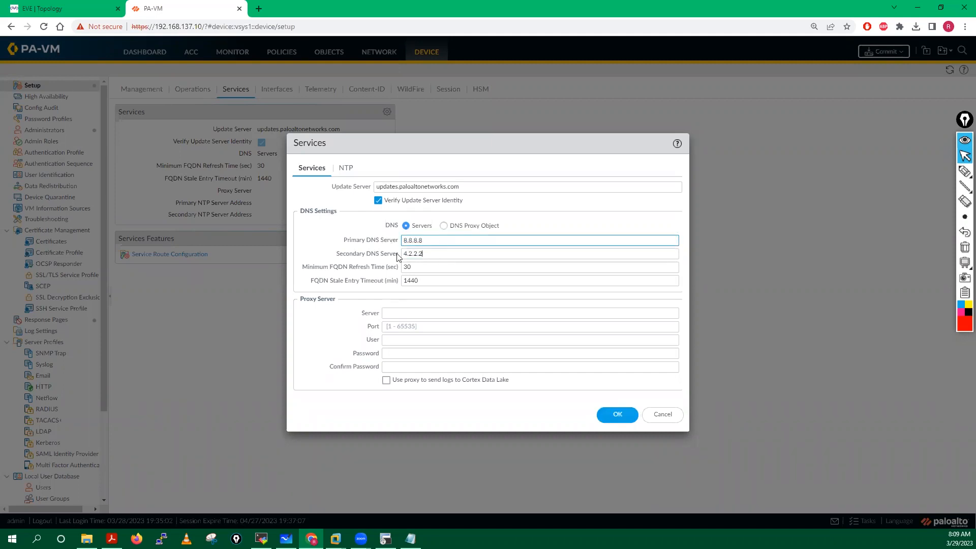
{"action": "left_click", "coordinate": [344, 170]}
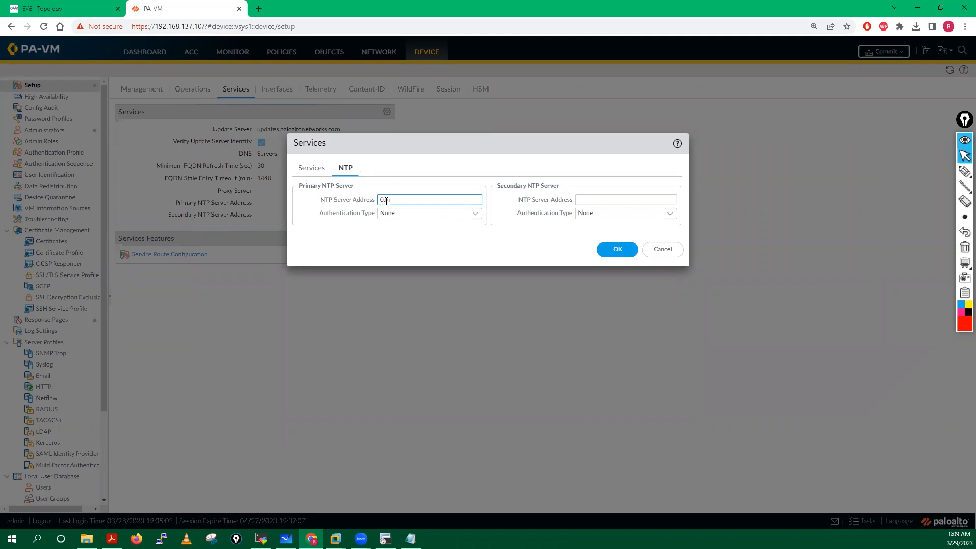
{"action": "type", "text": "0.in.pool.ntp.org"}
Step: Look up India's public NTP pool and copy 0.in.pool.ntp.org for the firewall's NTP settings
{"action": "left_click", "coordinate": [259, 9]}
{"action": "type", "text": "pu"}
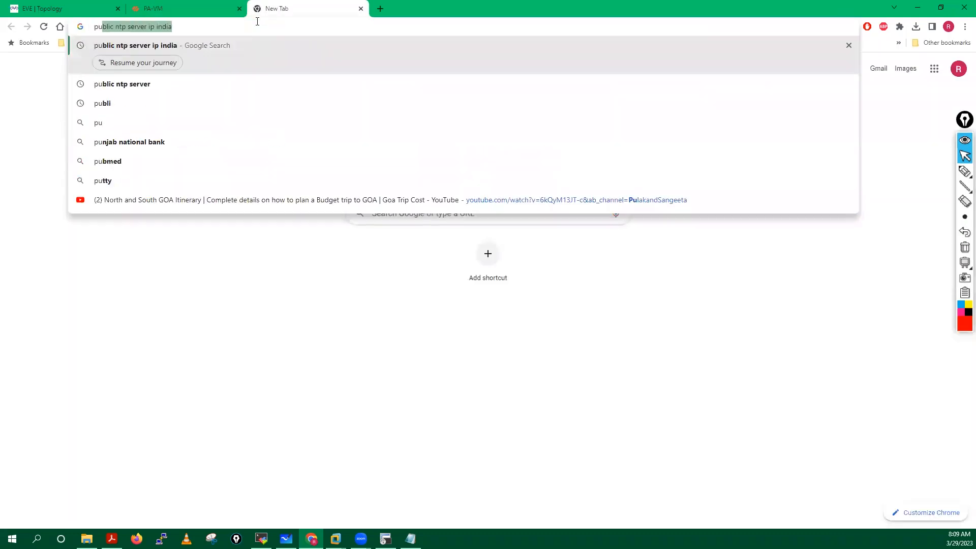
{"action": "type", "text": "b"}
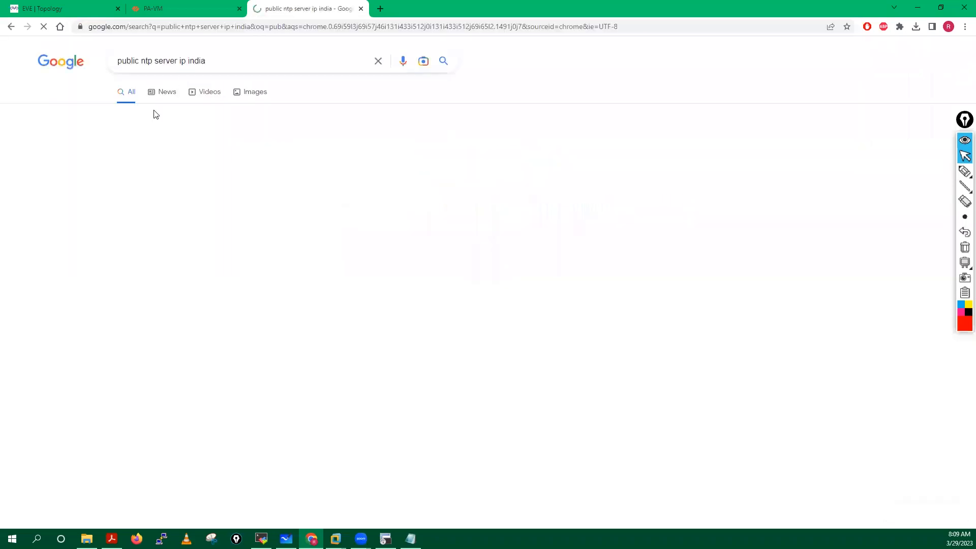
{"action": "left_click", "coordinate": [179, 158]}
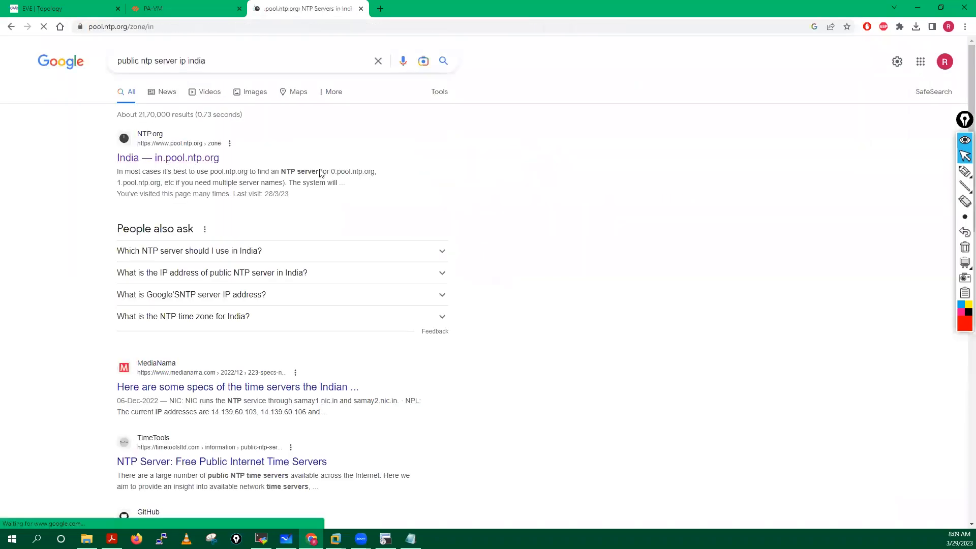
{"action": "left_click_drag", "start_coordinate": [421, 149], "coordinate": [501, 152]}
{"action": "key", "text": "ctrl+c"}
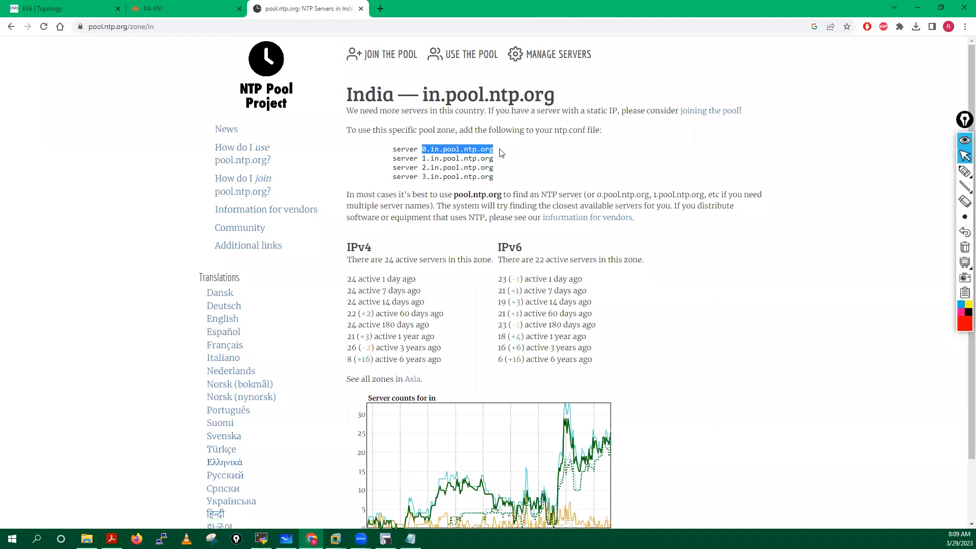
{"action": "left_click", "coordinate": [224, 6]}
{"action": "left_click", "coordinate": [595, 201]}
Step: Set secondary NTP to 1.in.pool.ntp.org, save the DNS/NTP services, and view WildFire settings
{"action": "key", "text": "ctrl+v"}
{"action": "left_click", "coordinate": [582, 202]}
{"action": "key", "text": "BackSpace"}
{"action": "type", "text": "1"}
{"action": "left_click", "coordinate": [430, 250]}
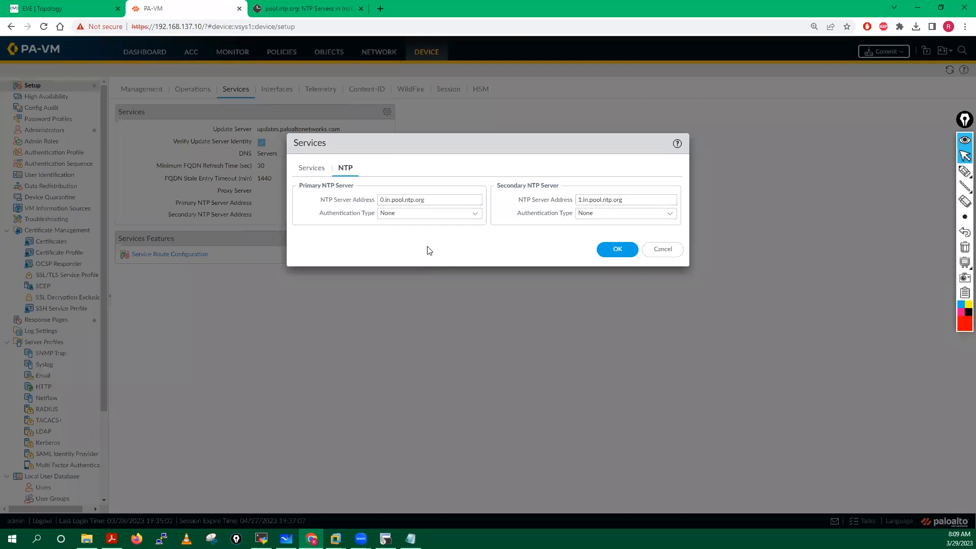
{"action": "left_click", "coordinate": [617, 249]}
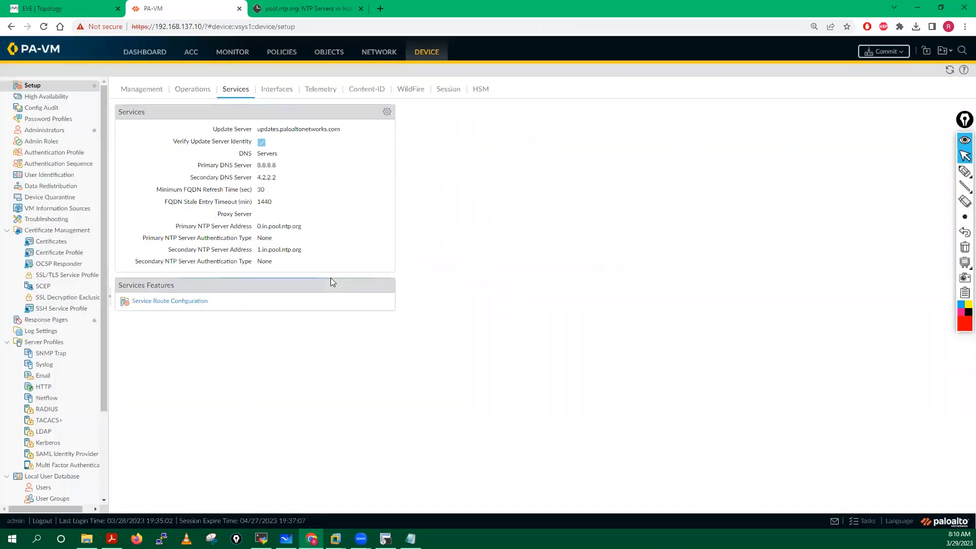
{"action": "left_click", "coordinate": [412, 94]}
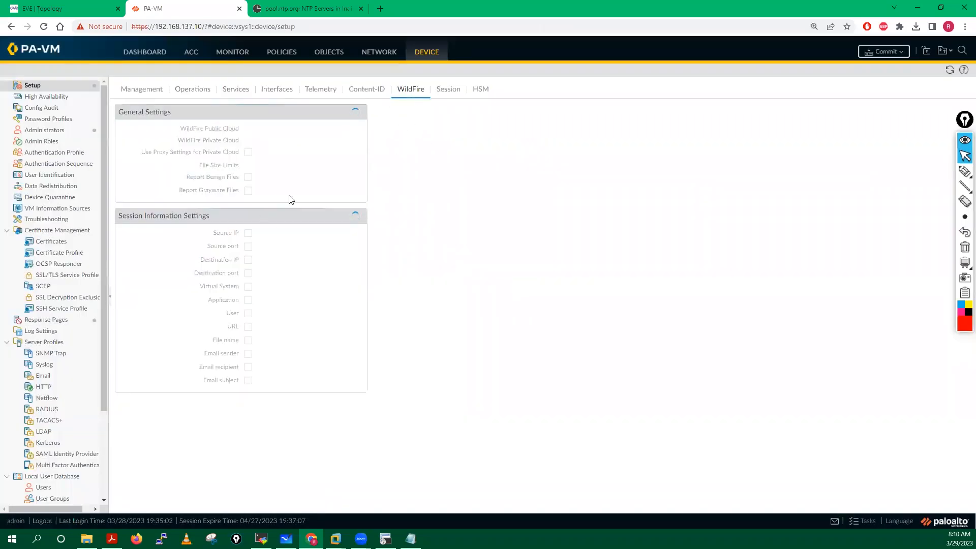
Step: Add 192.168.137.0/24 as the management interface's only permitted IP range and save
{"action": "left_click", "coordinate": [283, 92]}
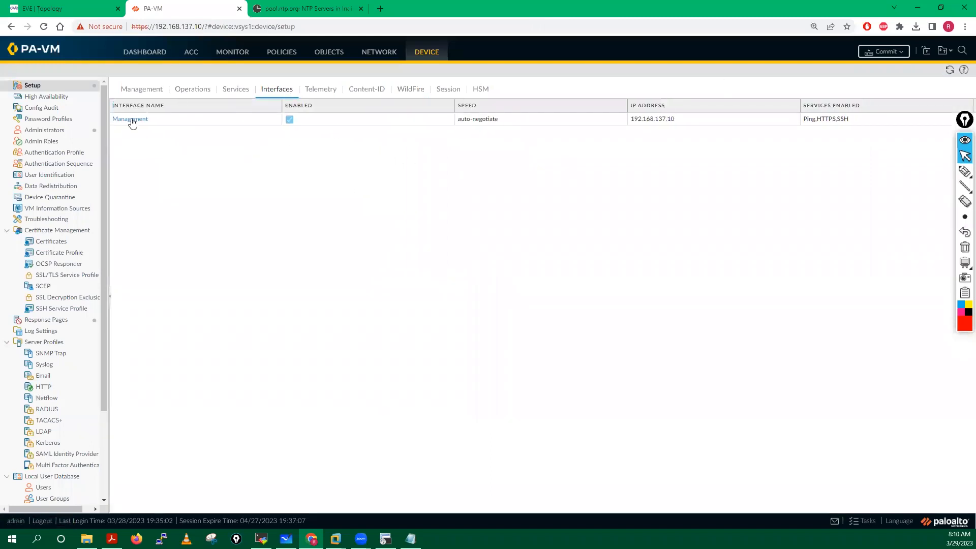
{"action": "left_click", "coordinate": [132, 120]}
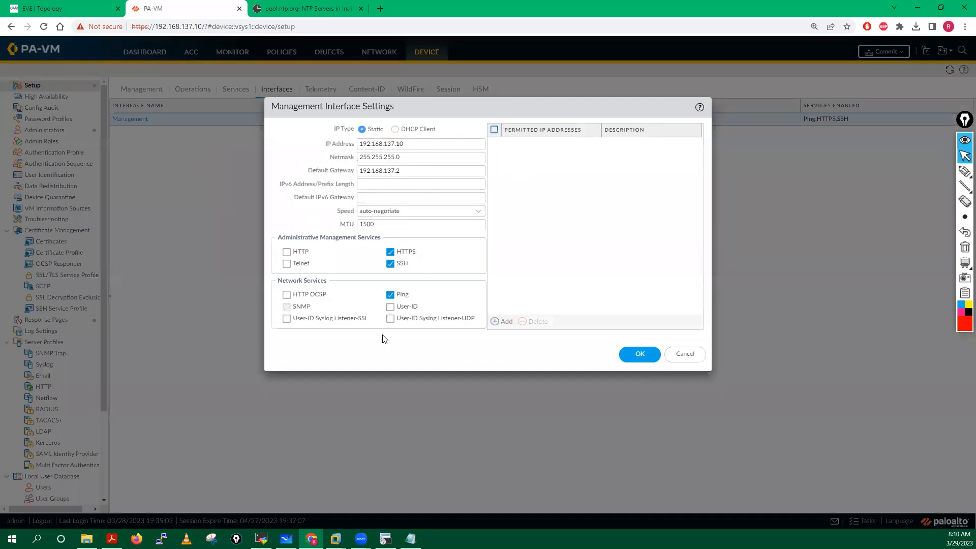
{"action": "left_click", "coordinate": [503, 322]}
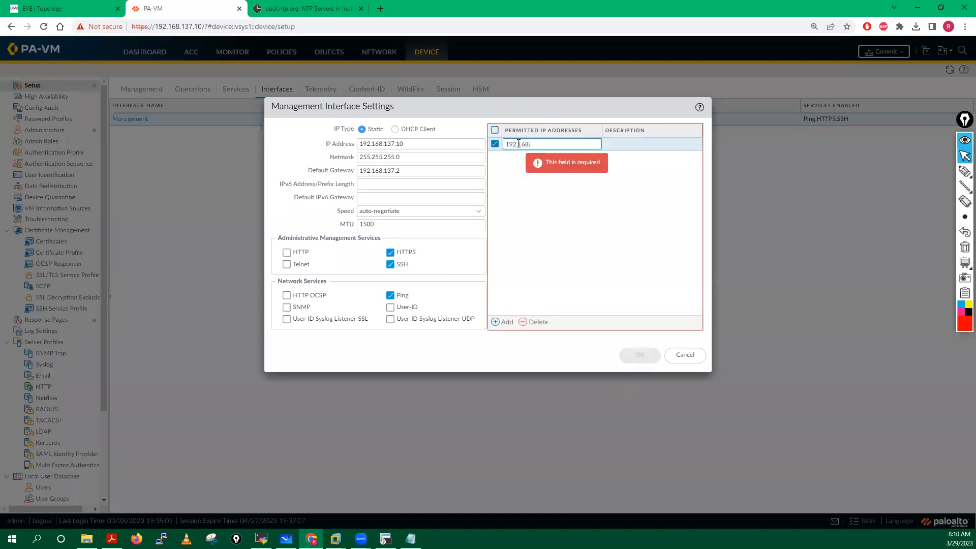
{"action": "type", "text": "192.168.137.0/"}
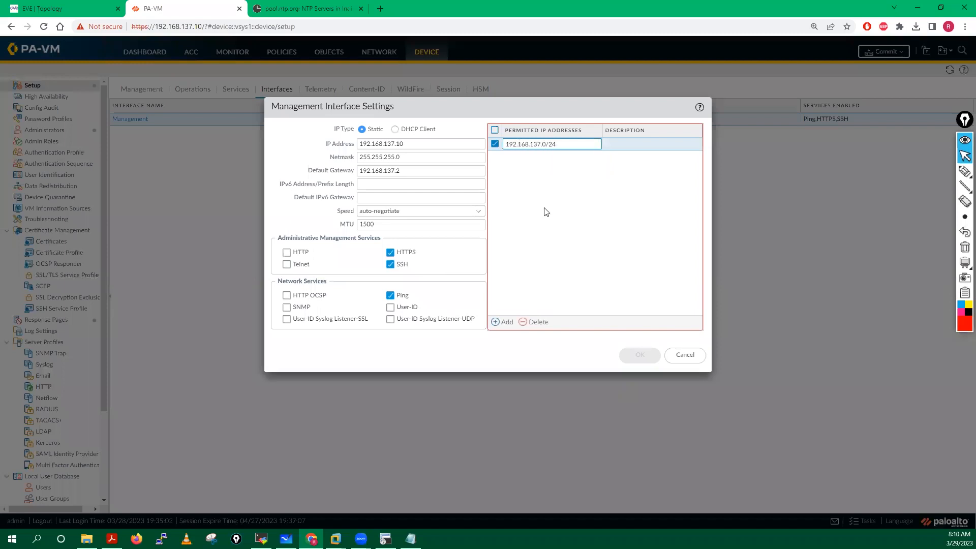
{"action": "type", "text": "24"}
{"action": "key", "text": "Tab"}
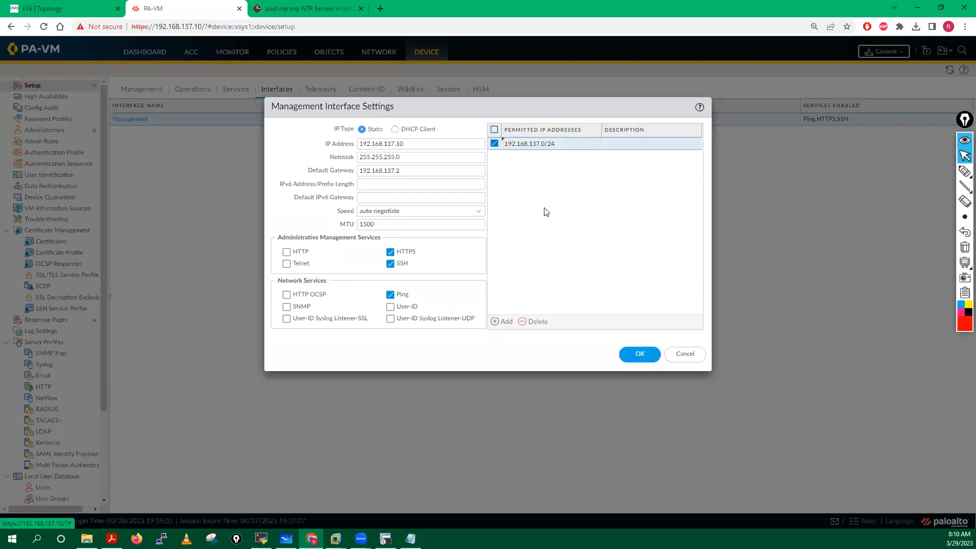
{"action": "left_click", "coordinate": [637, 357]}
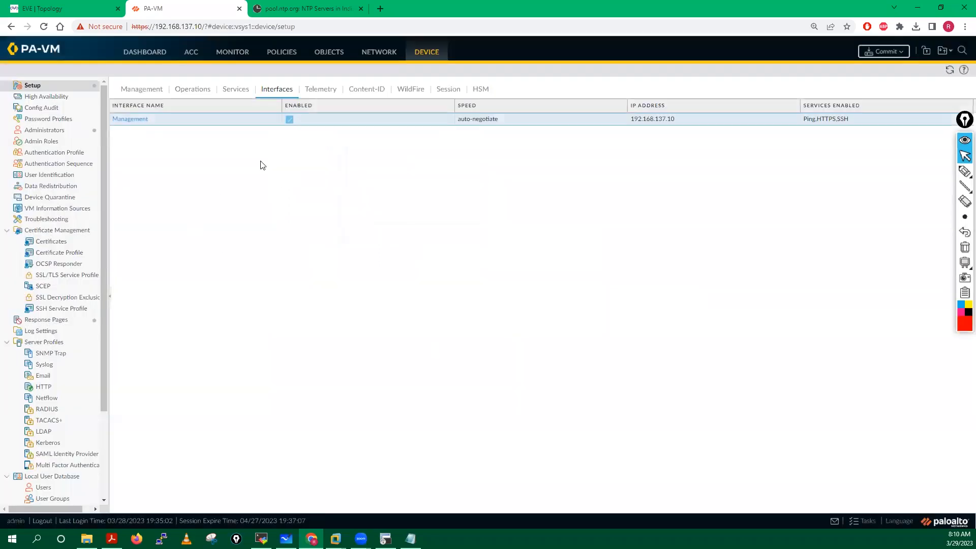
Step: Delete the default virtual router
{"action": "left_click", "coordinate": [381, 53]}
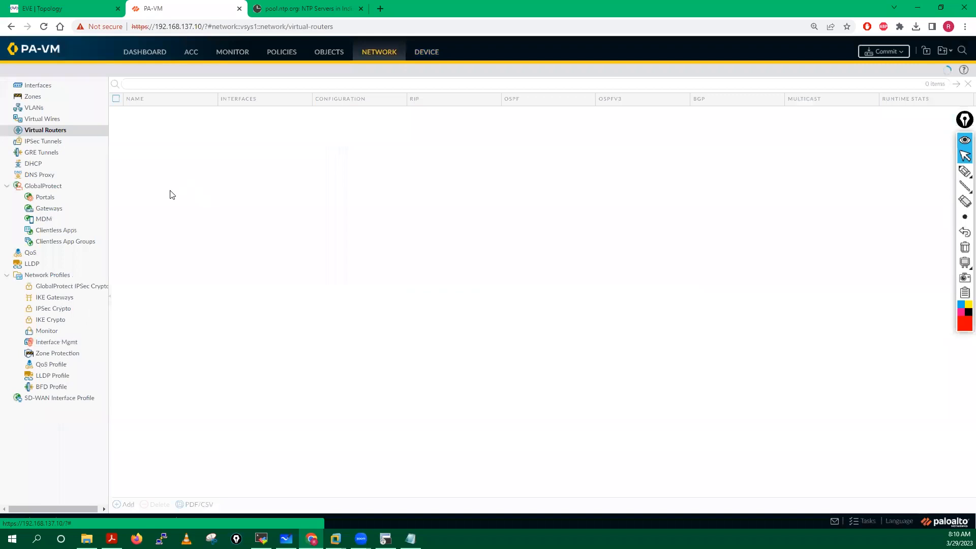
{"action": "left_click", "coordinate": [116, 112]}
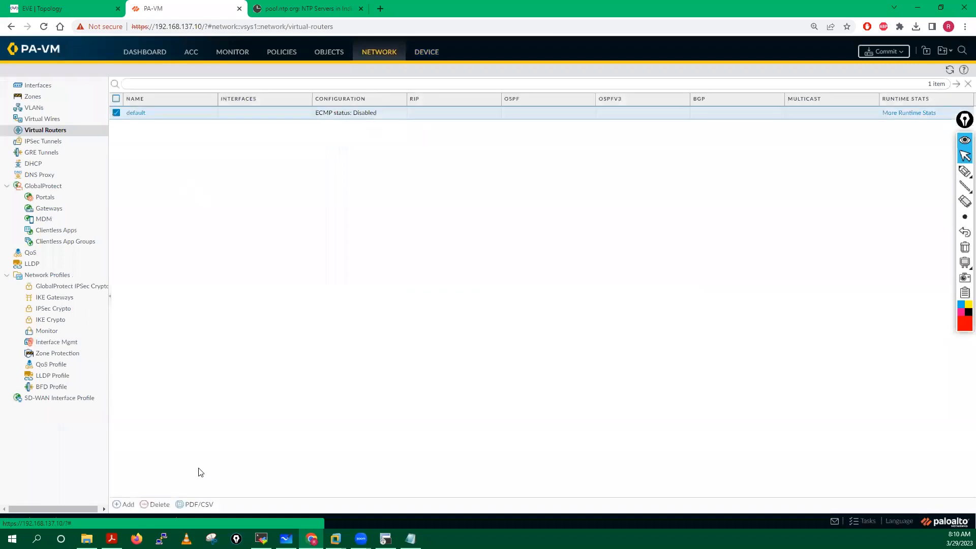
{"action": "left_click", "coordinate": [161, 504]}
{"action": "left_click", "coordinate": [483, 309]}
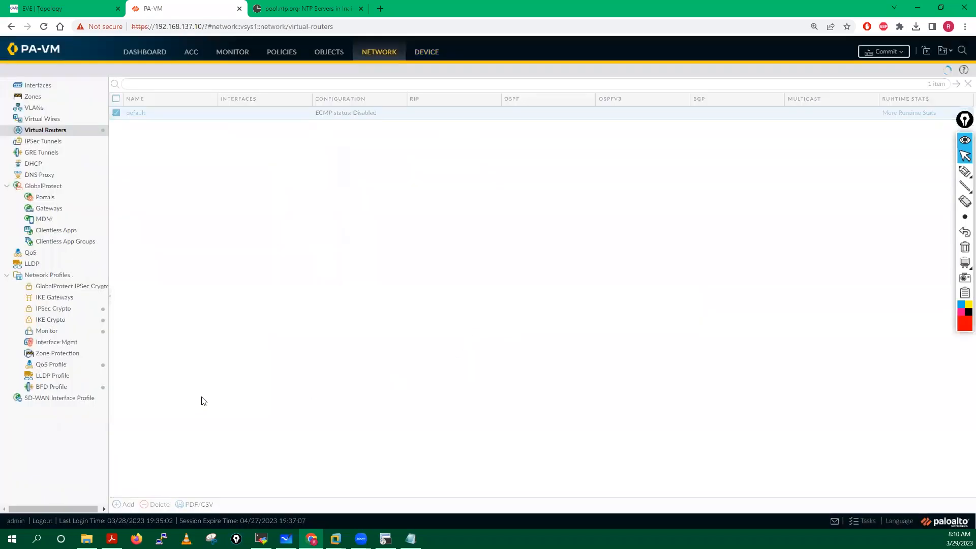
Step: Create a new virtual router named VR01
{"action": "left_click", "coordinate": [127, 505]}
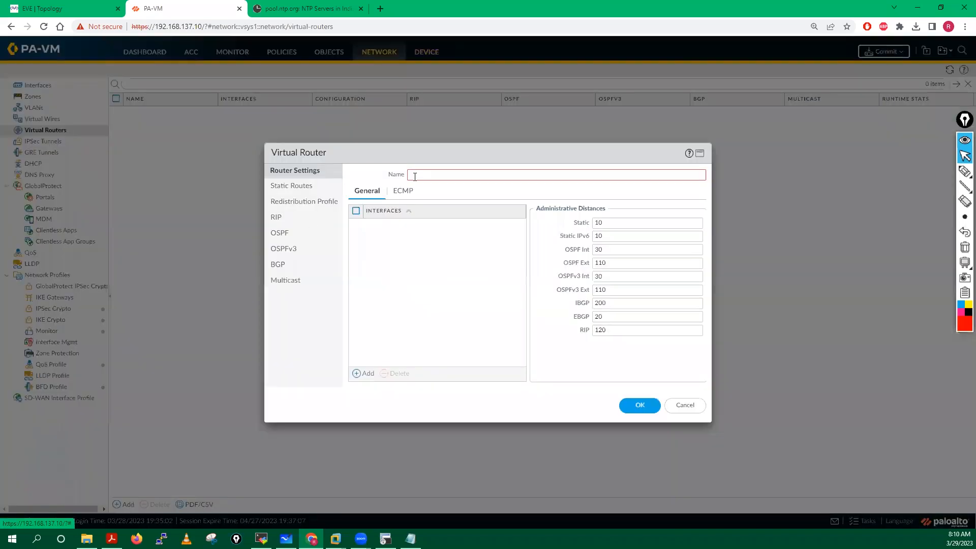
{"action": "type", "text": "VR"}
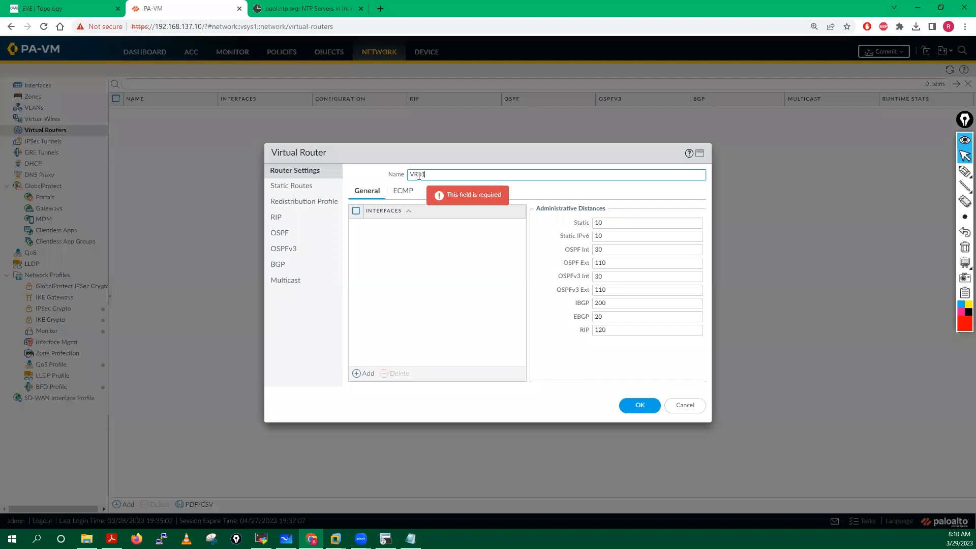
{"action": "type", "text": "01"}
{"action": "left_click", "coordinate": [642, 405]}
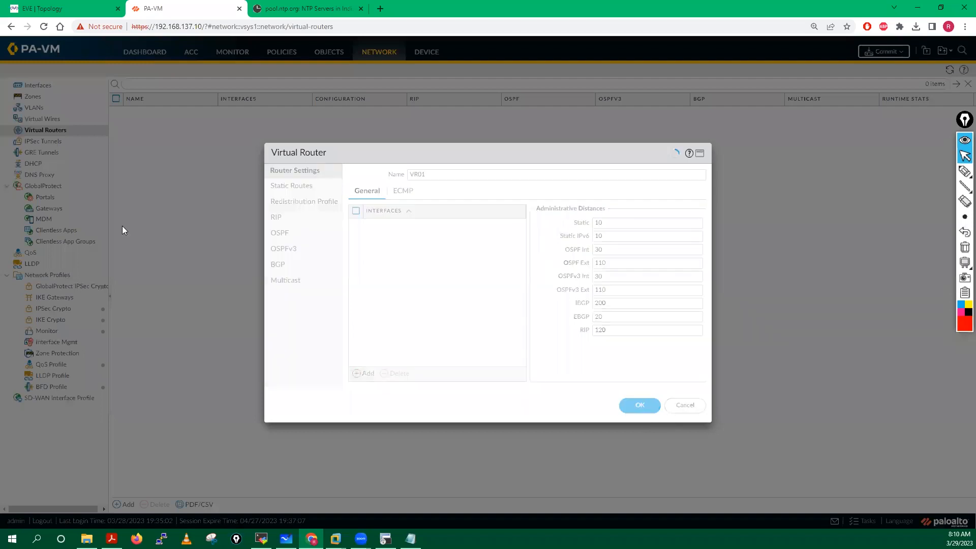
{"action": "left_click", "coordinate": [32, 96]}
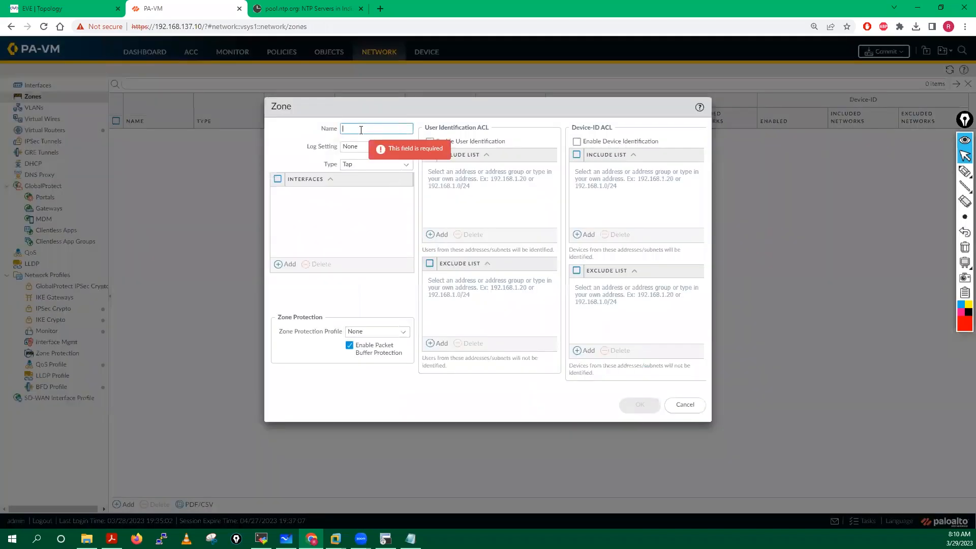
Step: Create the Layer3 zones Outside and Inside
{"action": "type", "text": "Outside"}
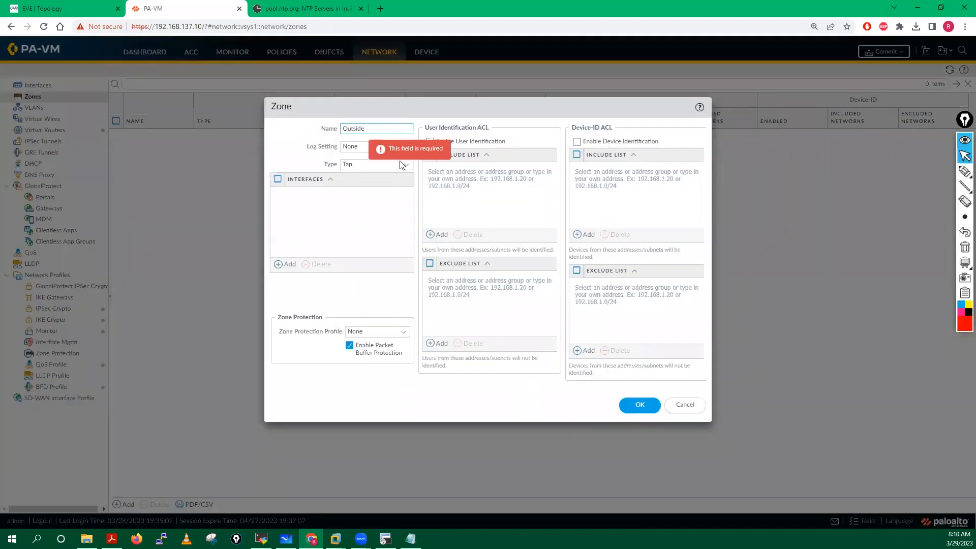
{"action": "left_click", "coordinate": [404, 165]}
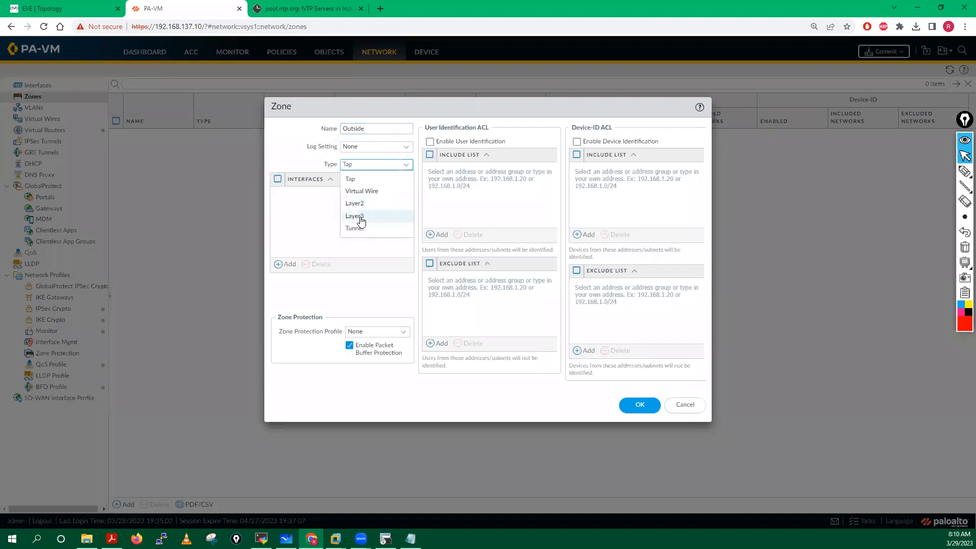
{"action": "left_click", "coordinate": [360, 218]}
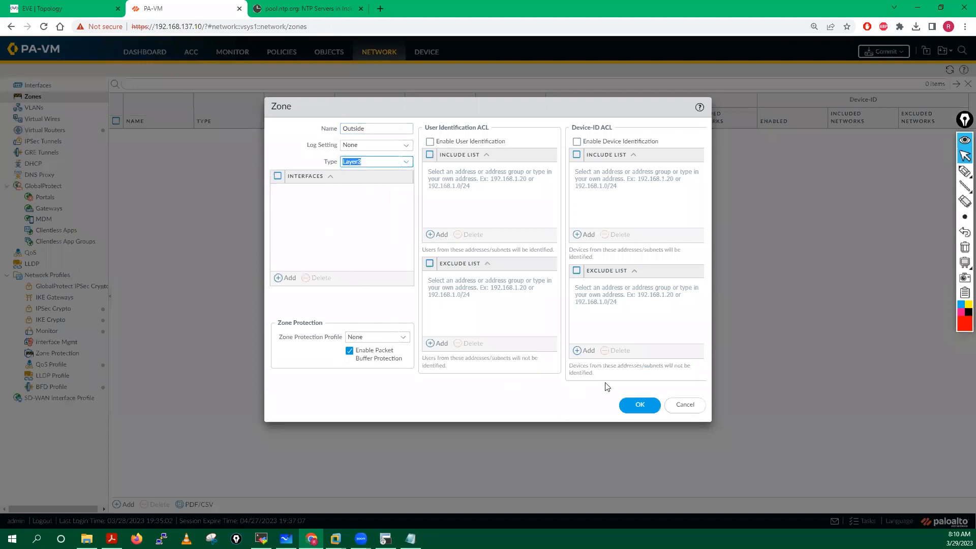
{"action": "left_click", "coordinate": [638, 406]}
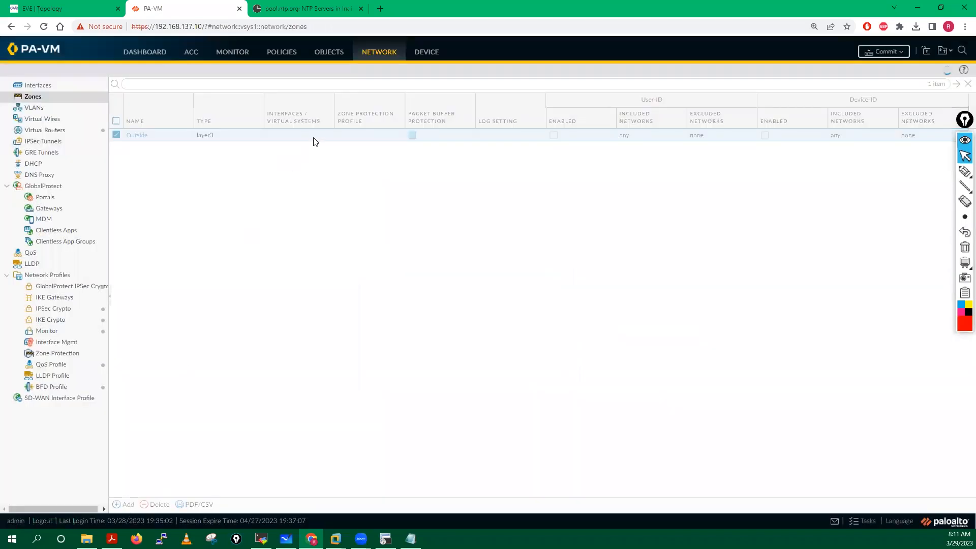
{"action": "type", "text": "Ins"}
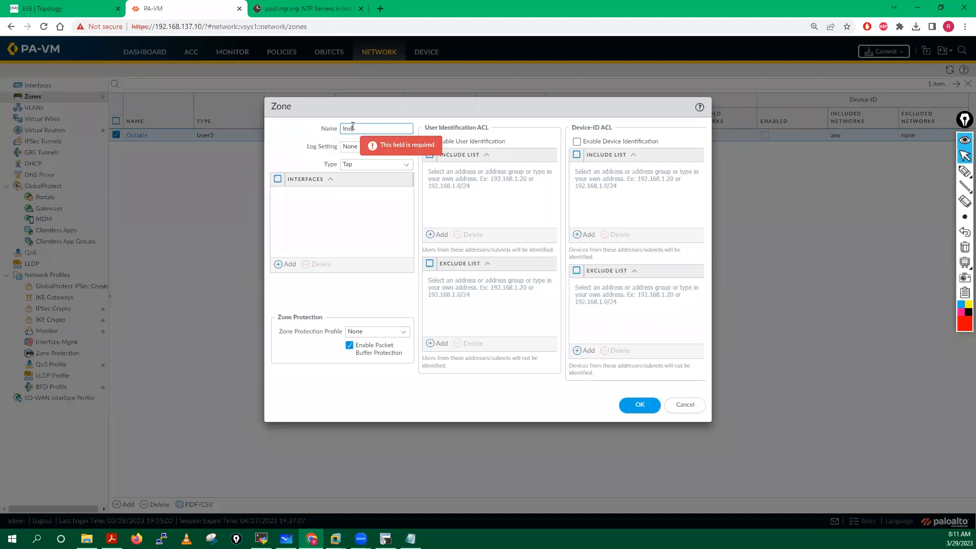
{"action": "left_click", "coordinate": [348, 231]}
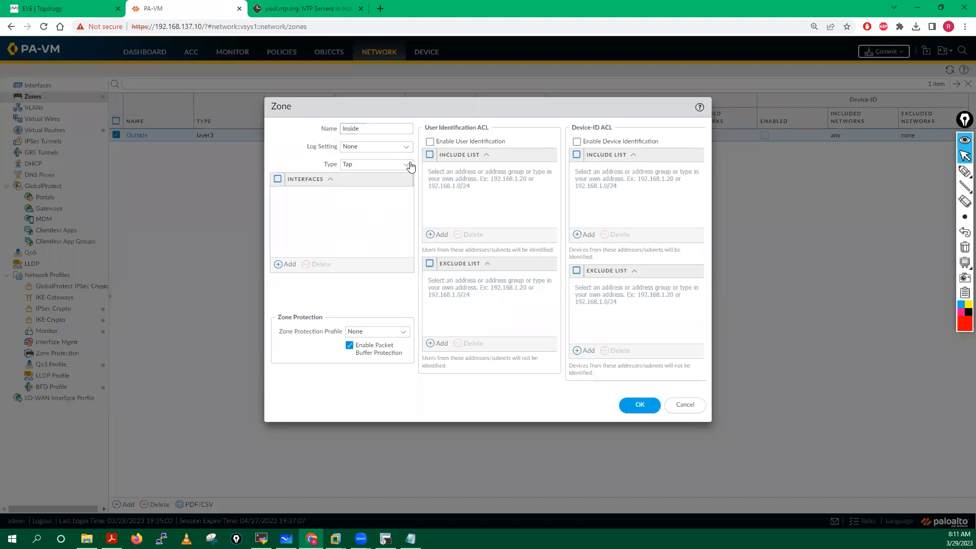
{"action": "left_click", "coordinate": [411, 166]}
{"action": "left_click", "coordinate": [350, 217]}
{"action": "left_click", "coordinate": [625, 405]}
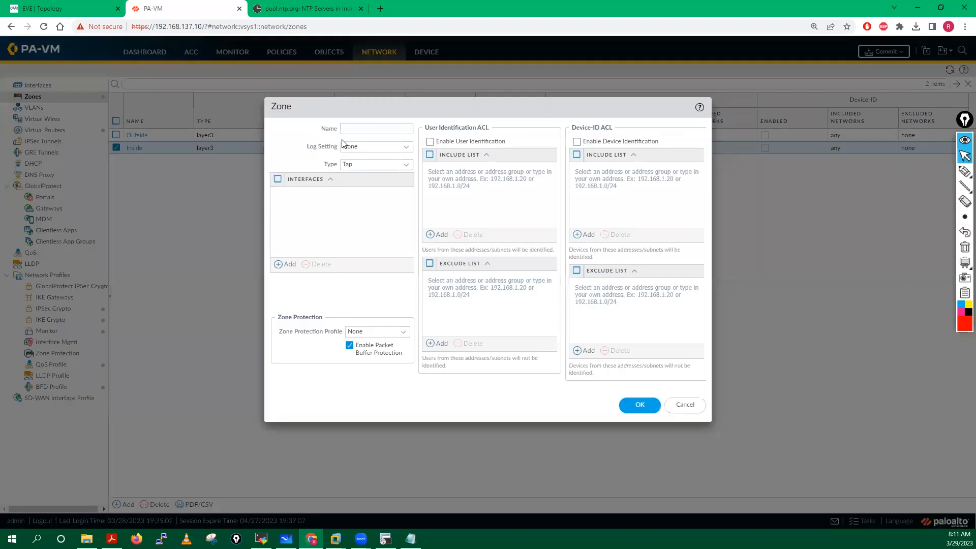
Step: Create the Layer3 zones DMZ01 and DMZ02
{"action": "left_click", "coordinate": [349, 129]}
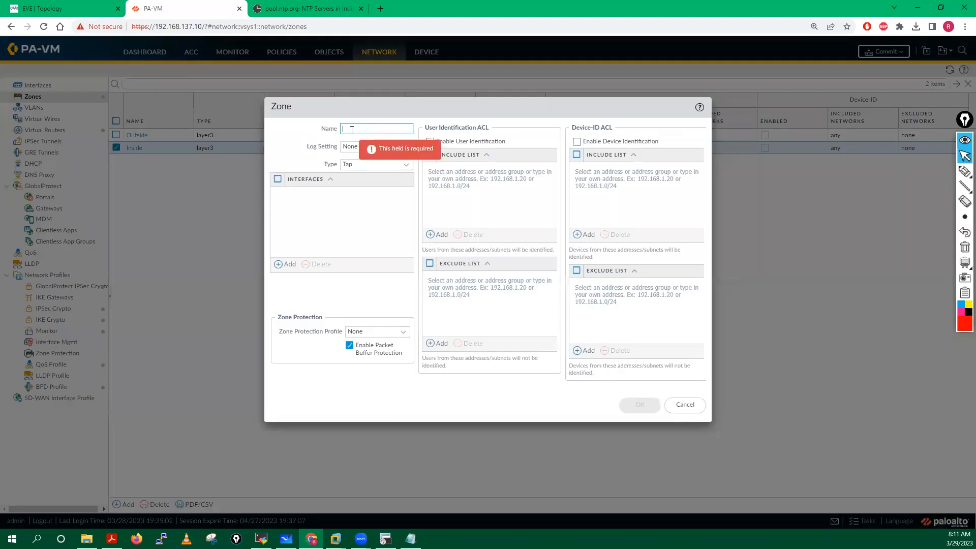
{"action": "type", "text": "DMZ01"}
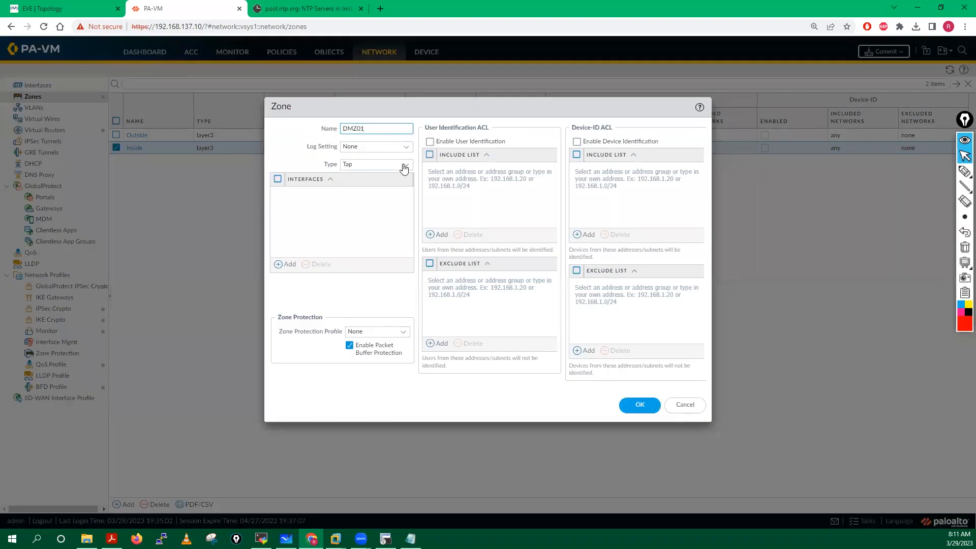
{"action": "left_click", "coordinate": [405, 164]}
{"action": "left_click", "coordinate": [361, 215]}
{"action": "left_click", "coordinate": [638, 404]}
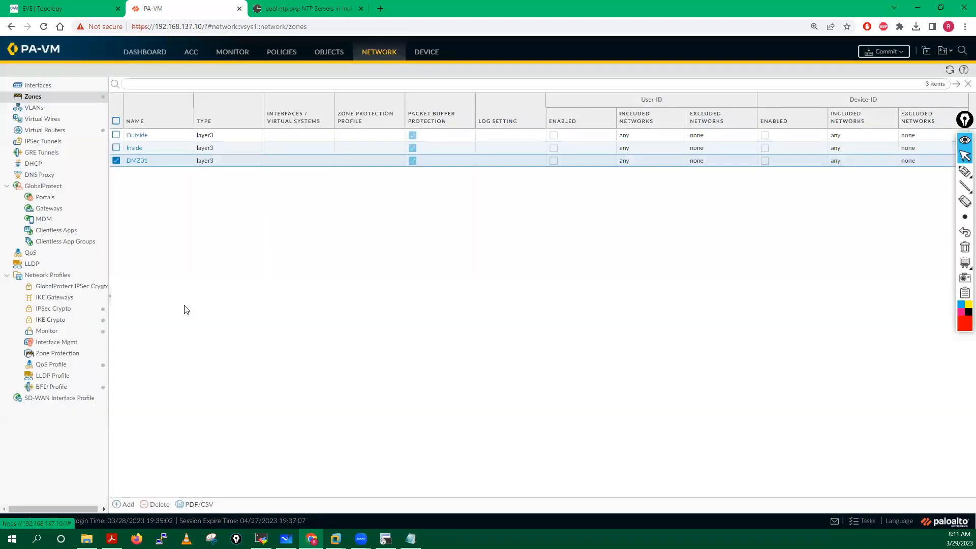
{"action": "left_click", "coordinate": [122, 504]}
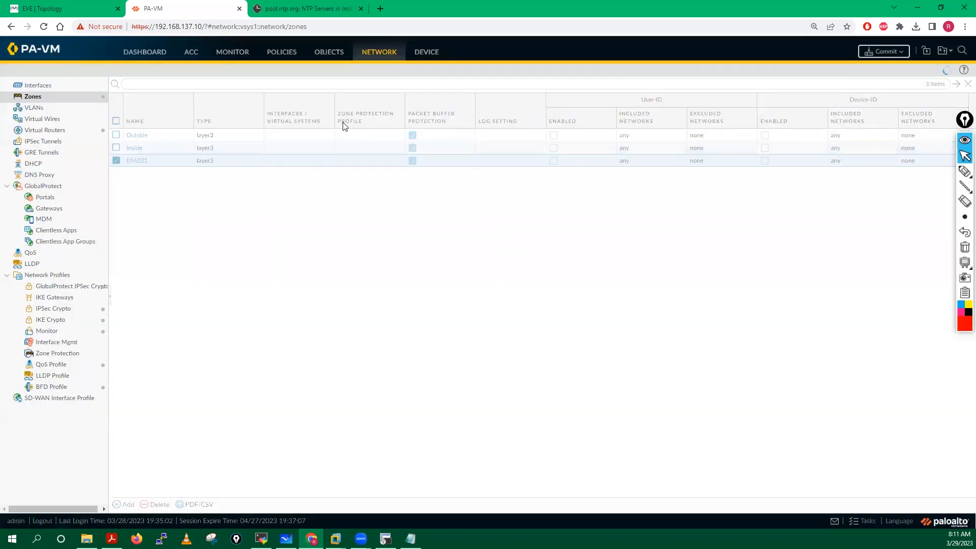
{"action": "type", "text": "DMZ02"}
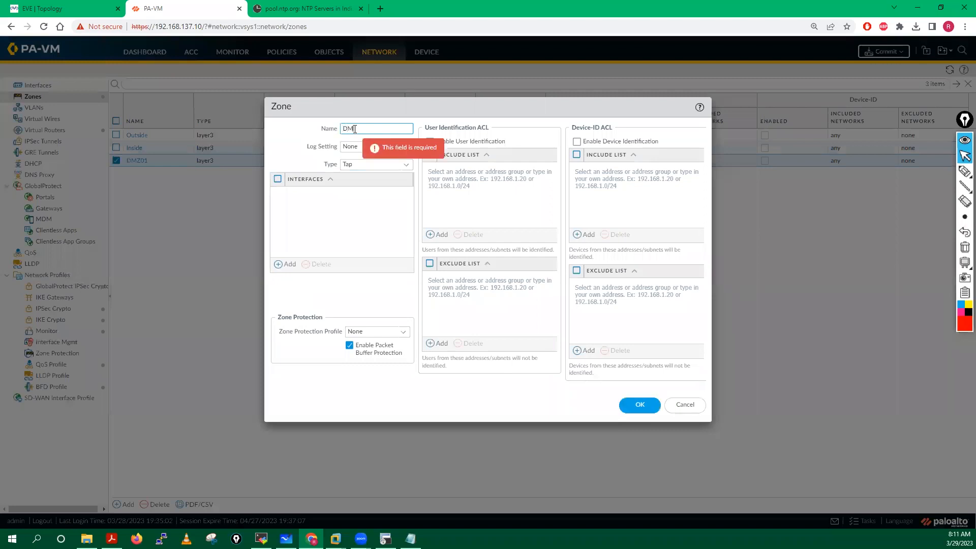
{"action": "left_click", "coordinate": [404, 163]}
{"action": "left_click", "coordinate": [368, 218]}
{"action": "left_click", "coordinate": [638, 404]}
{"action": "left_click", "coordinate": [116, 173]}
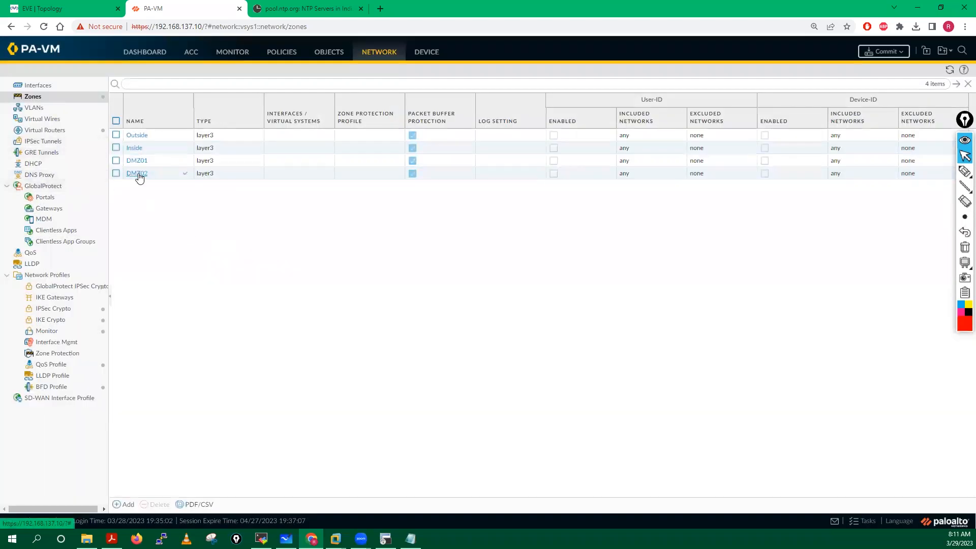
{"action": "left_click", "coordinate": [36, 85]}
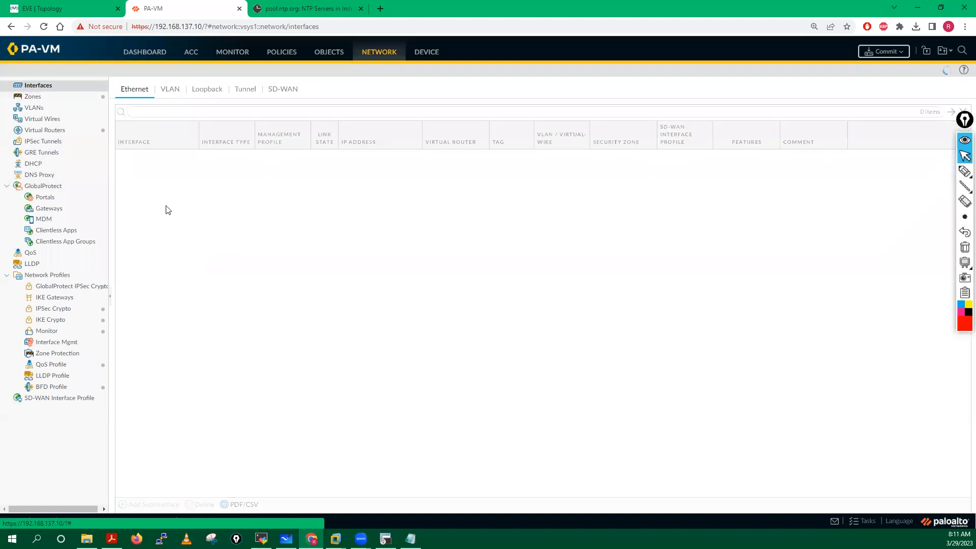
Step: Create an interface management profile named Ping that permits only ping
{"action": "left_click", "coordinate": [49, 343]}
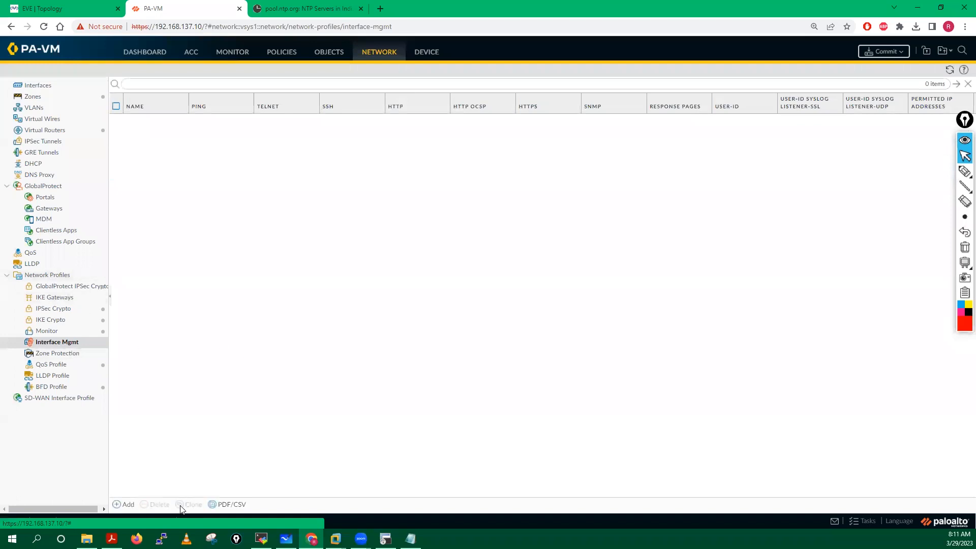
{"action": "left_click", "coordinate": [124, 505]}
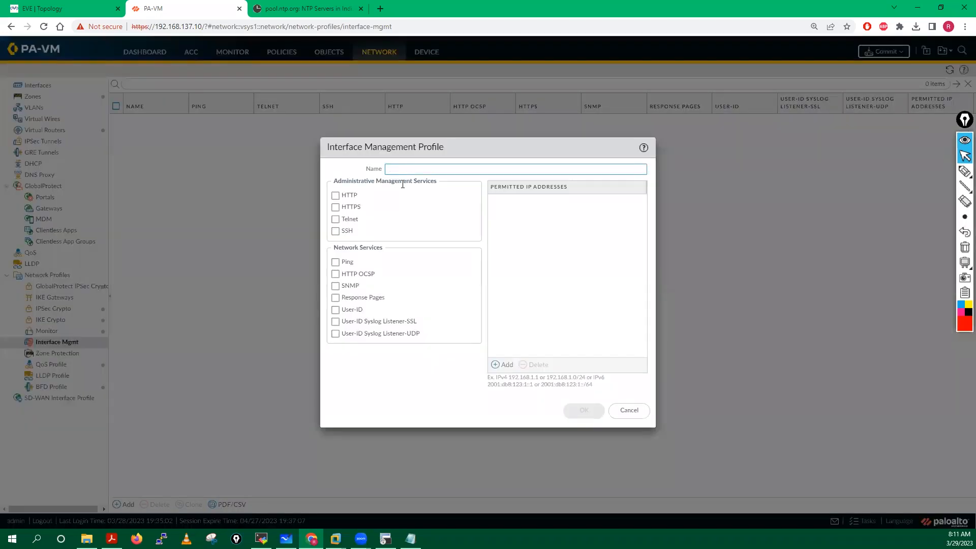
{"action": "type", "text": "Ping"}
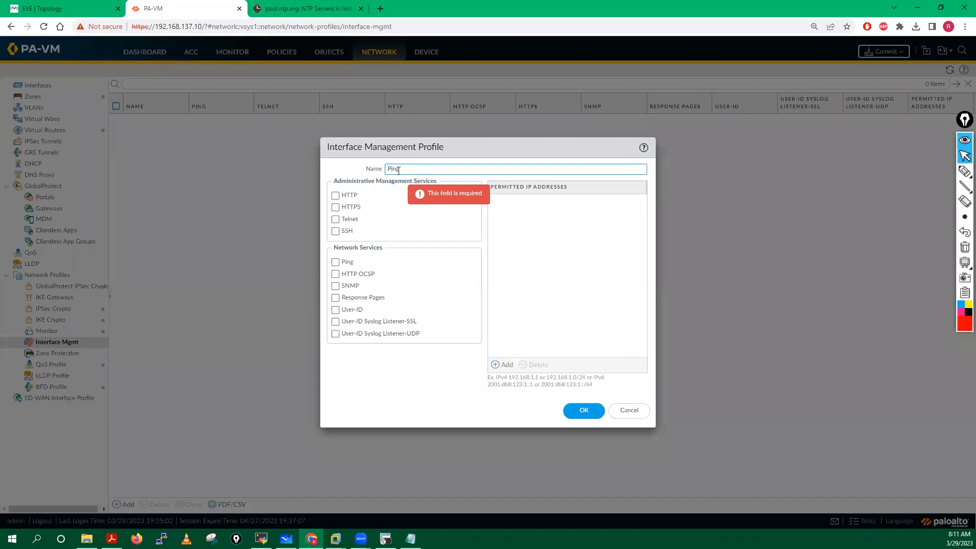
{"action": "left_click", "coordinate": [335, 262]}
{"action": "left_click", "coordinate": [569, 414]}
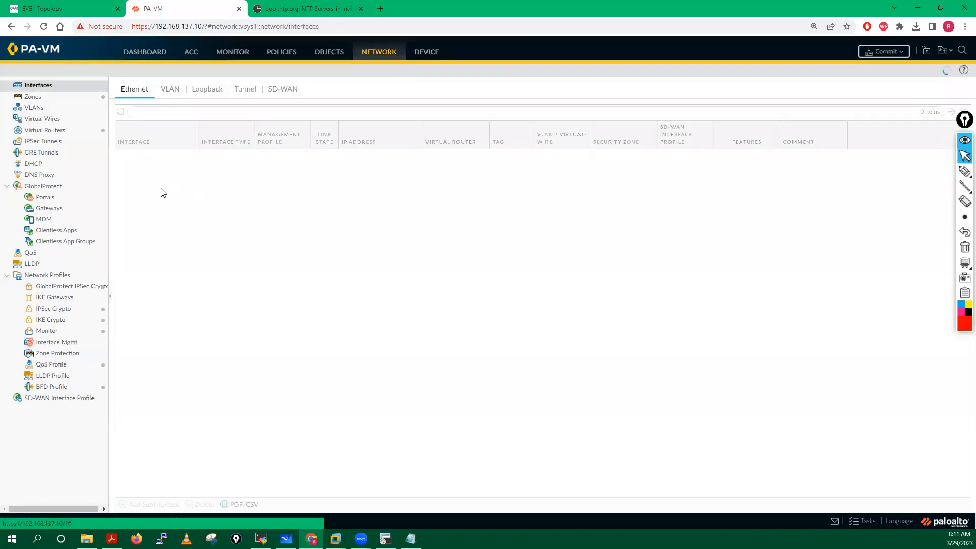
Step: Make ethernet1/1 a Layer3 interface on VR01 in zone Outside, commented Outside
{"action": "left_click", "coordinate": [136, 161]}
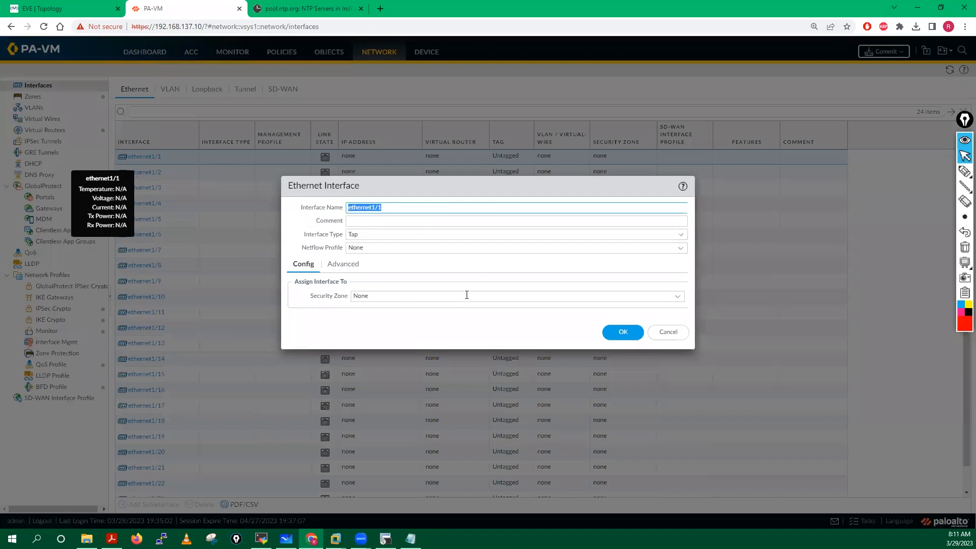
{"action": "left_click", "coordinate": [364, 221]}
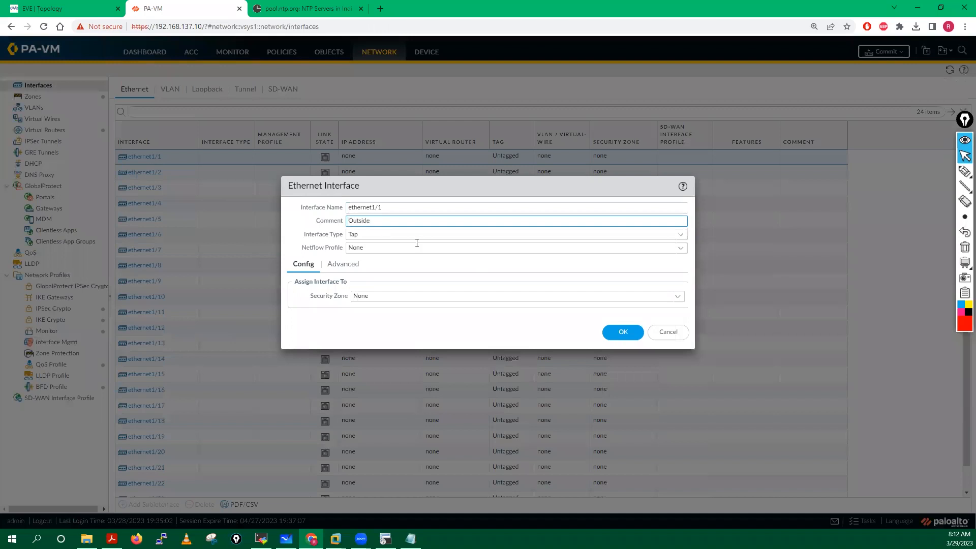
{"action": "left_click", "coordinate": [684, 238]}
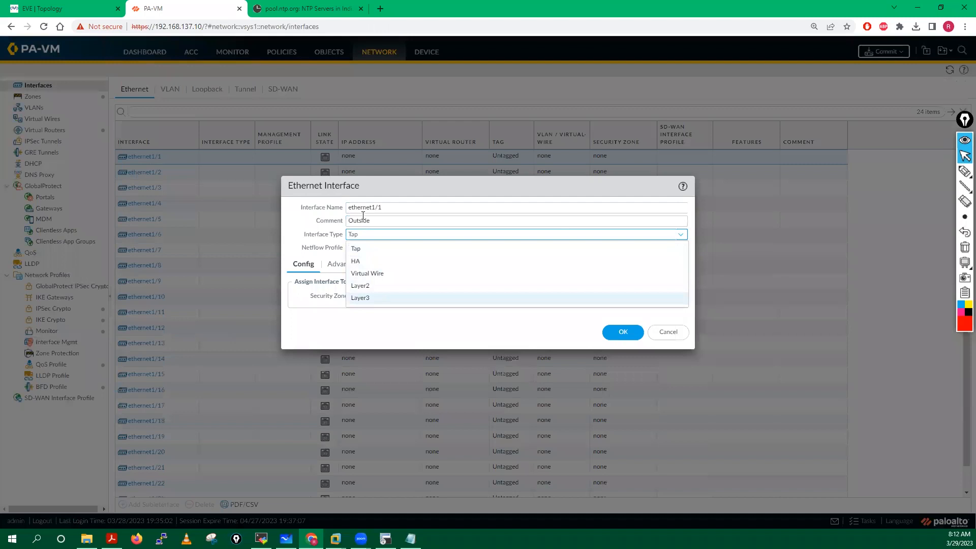
{"action": "key", "text": "Return"}
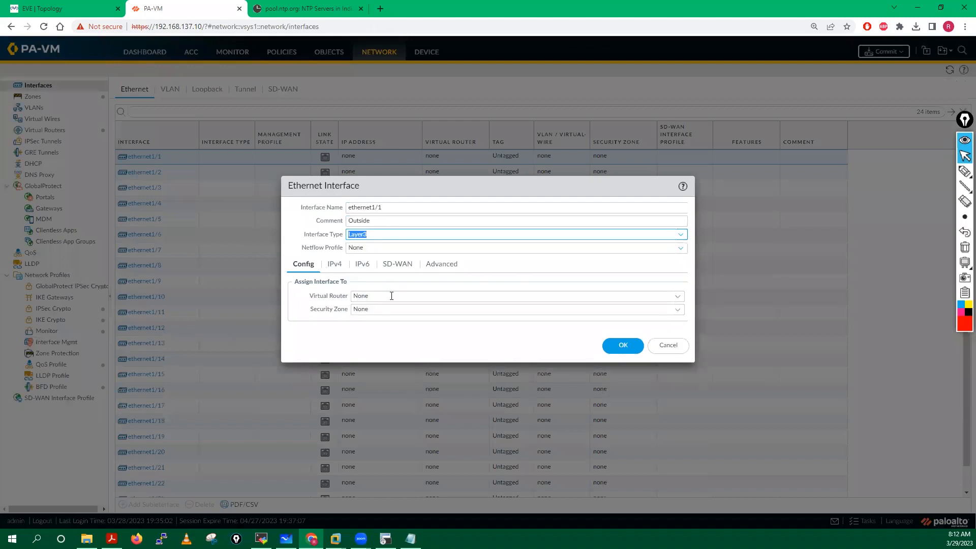
{"action": "left_click", "coordinate": [672, 296]}
{"action": "left_click", "coordinate": [362, 322]}
{"action": "left_click", "coordinate": [677, 310]}
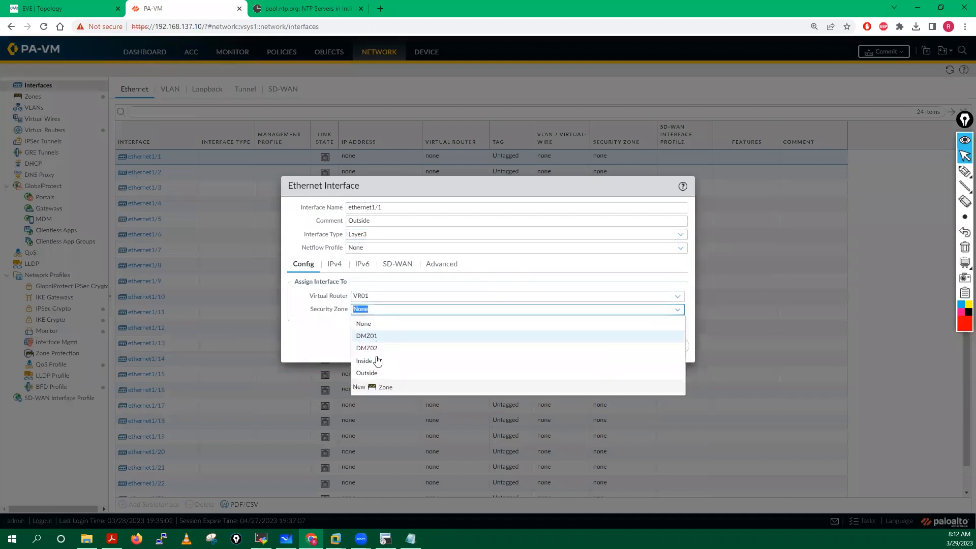
{"action": "left_click", "coordinate": [371, 375]}
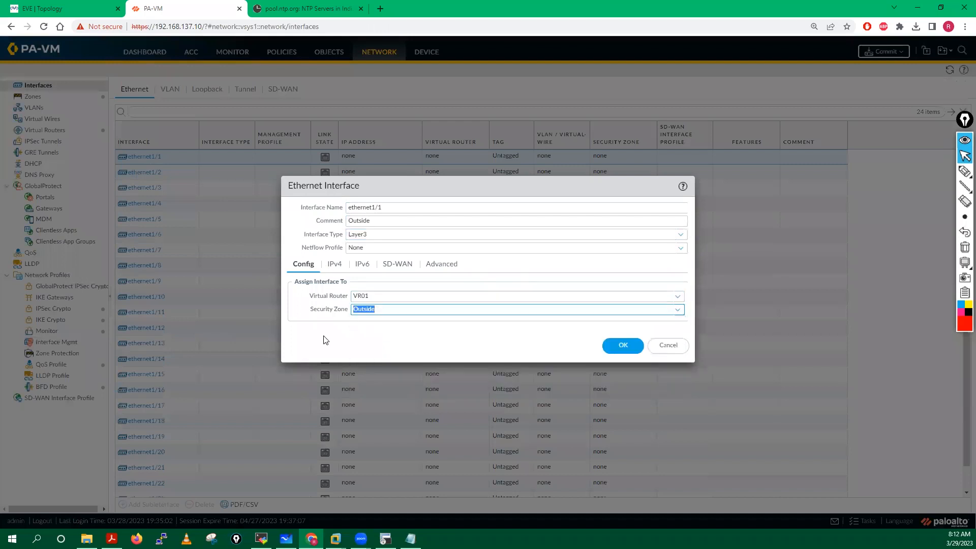
Step: Give ethernet1/1 IPv4 150.1.0.250/24, link state up and the Ping management profile
{"action": "left_click", "coordinate": [334, 263]}
{"action": "left_click", "coordinate": [303, 381]}
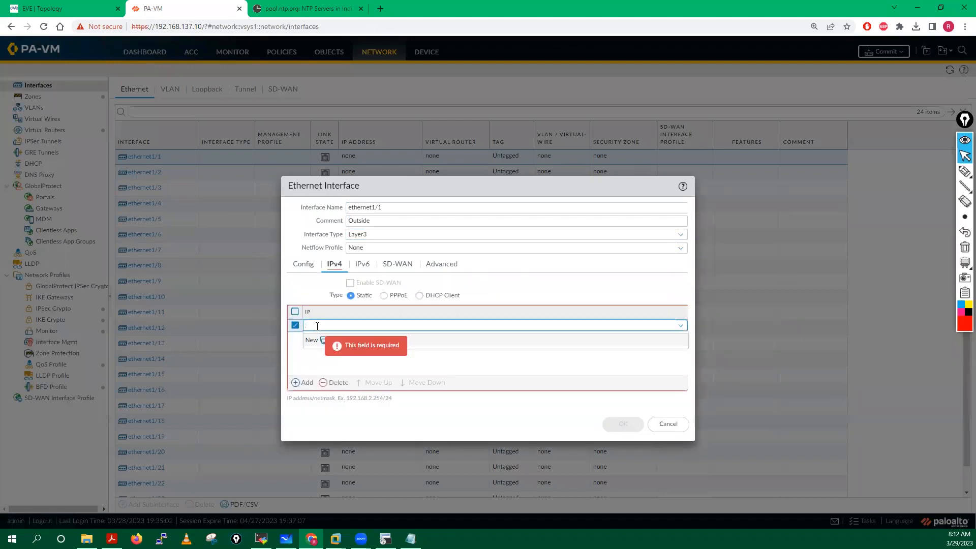
{"action": "type", "text": "150"}
{"action": "type", "text": ".1.1.0"}
{"action": "type", "text": "50"}
{"action": "type", "text": "/24"}
{"action": "left_click", "coordinate": [320, 372]}
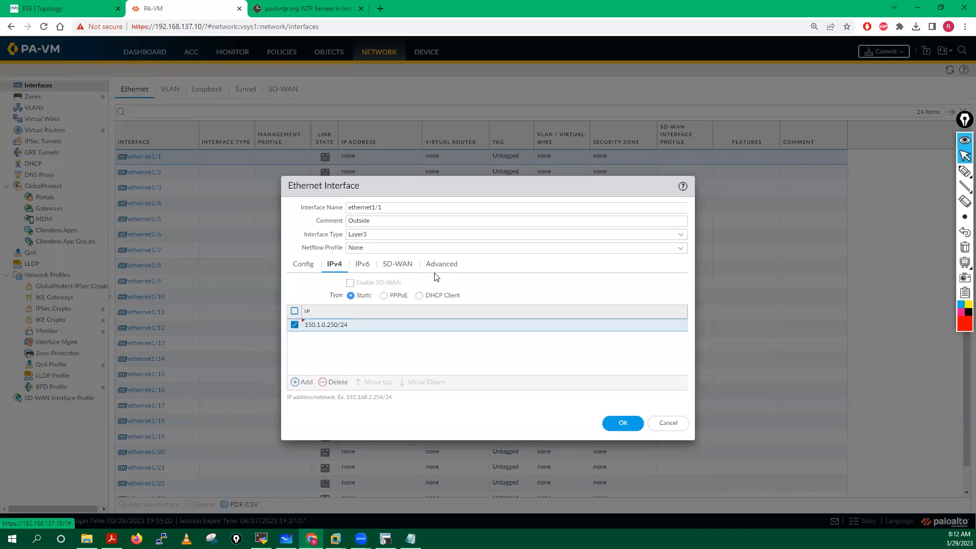
{"action": "left_click", "coordinate": [447, 265]}
{"action": "left_click", "coordinate": [675, 297]}
{"action": "left_click", "coordinate": [632, 324]}
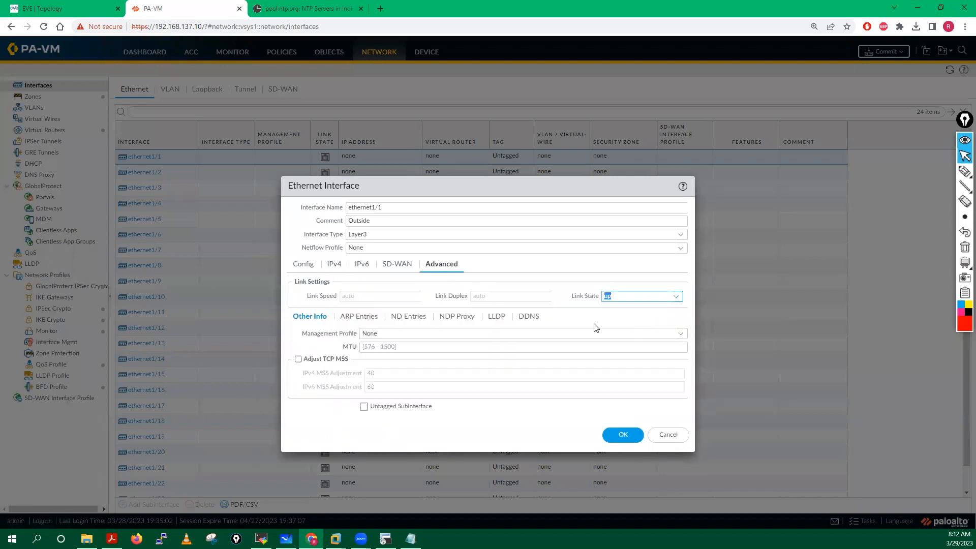
{"action": "left_click", "coordinate": [680, 333]}
{"action": "left_click", "coordinate": [379, 360]}
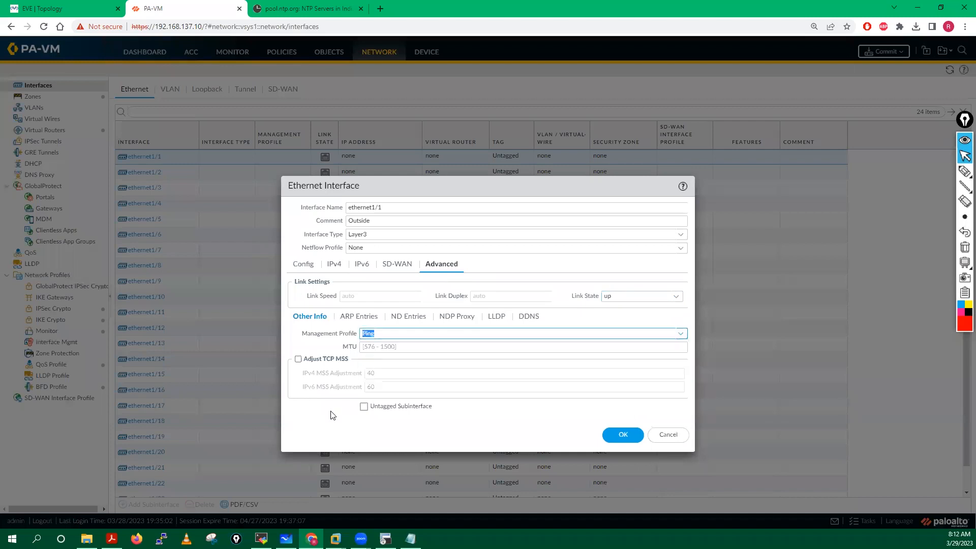
{"action": "left_click", "coordinate": [621, 435]}
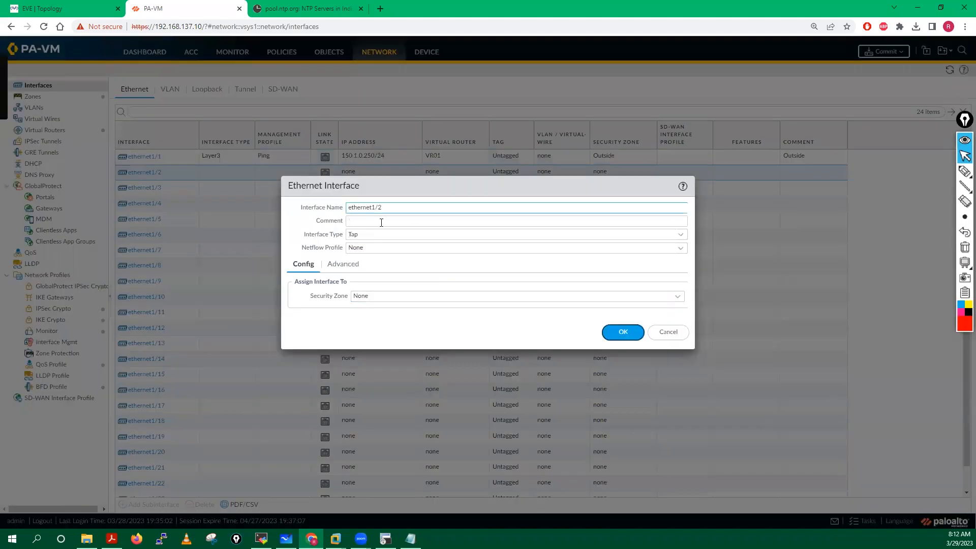
{"action": "left_click", "coordinate": [381, 221]}
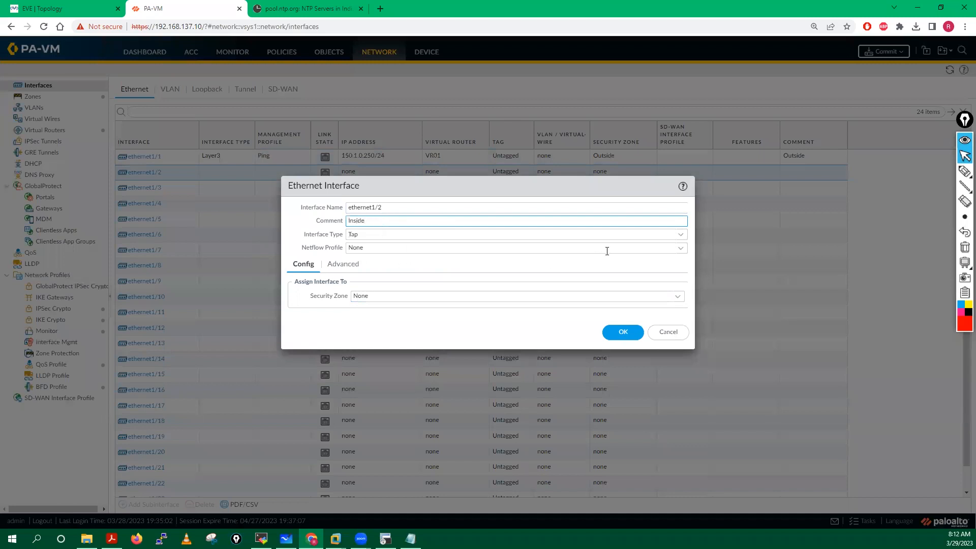
Step: Set ethernet1/2 to Layer3 on VR01 in zone Inside
{"action": "left_click", "coordinate": [680, 234]}
{"action": "left_click", "coordinate": [377, 300]}
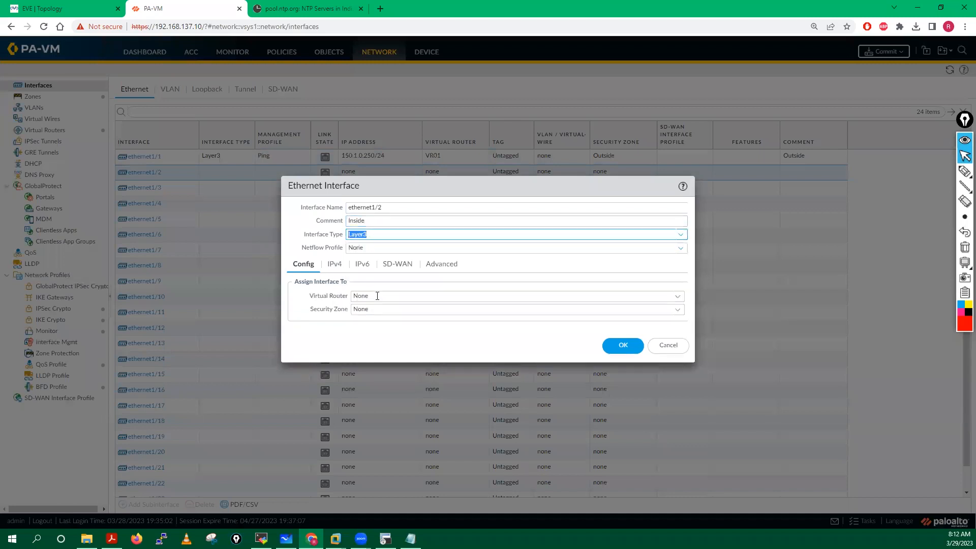
{"action": "left_click", "coordinate": [676, 302]}
{"action": "left_click", "coordinate": [362, 324]}
{"action": "left_click", "coordinate": [680, 311]}
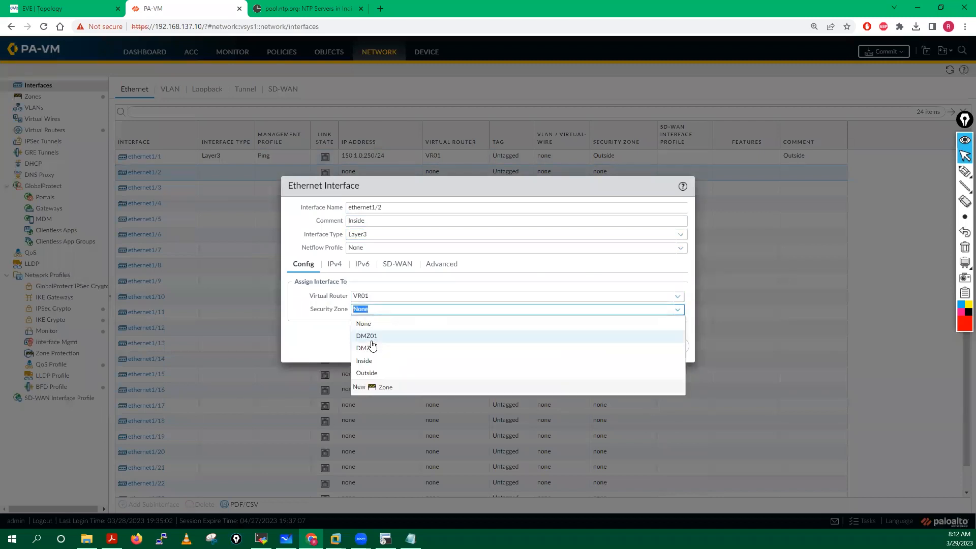
{"action": "left_click", "coordinate": [366, 362]}
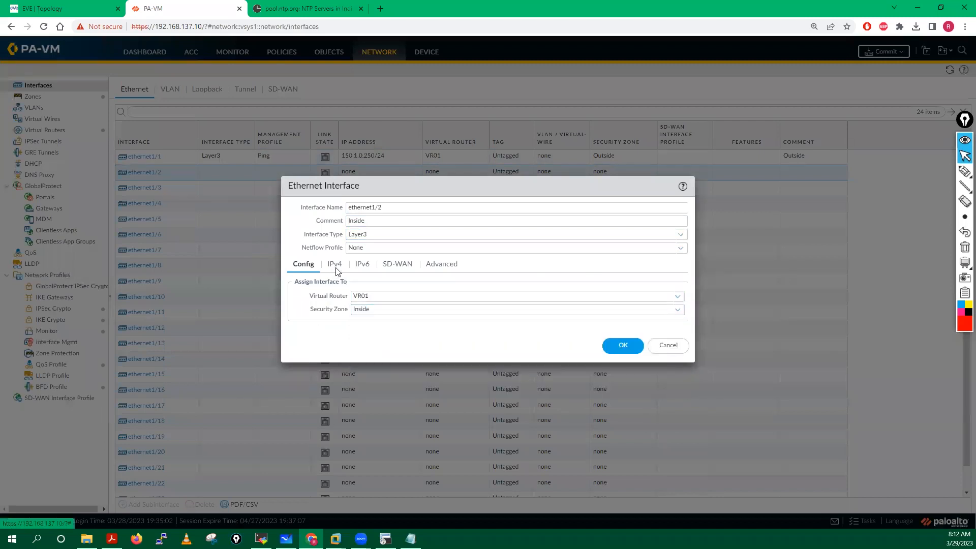
Step: Give ethernet1/2 IPv4 10.1.0.250/24, link state up and the Ping management profile
{"action": "left_click", "coordinate": [335, 264]}
{"action": "left_click", "coordinate": [303, 382]}
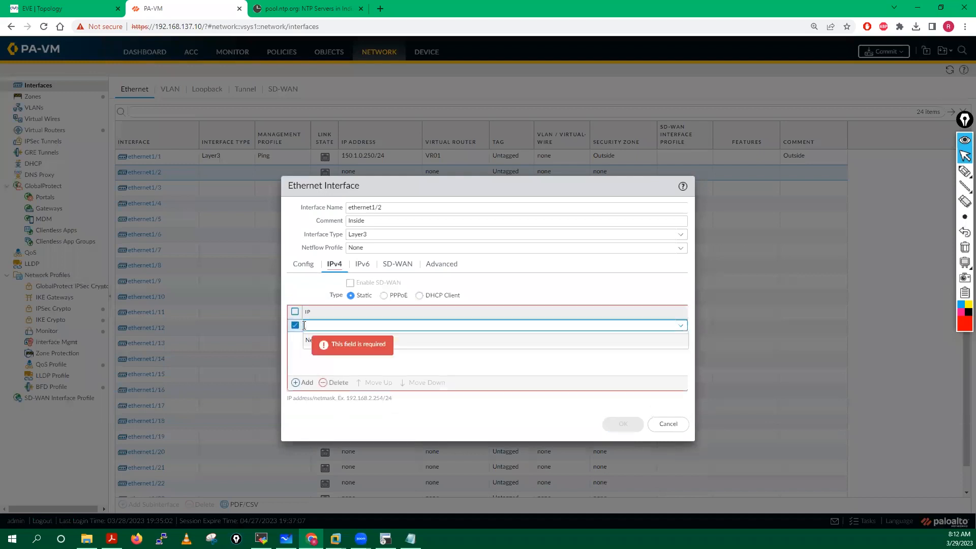
{"action": "type", "text": "10.1.0.250/24"}
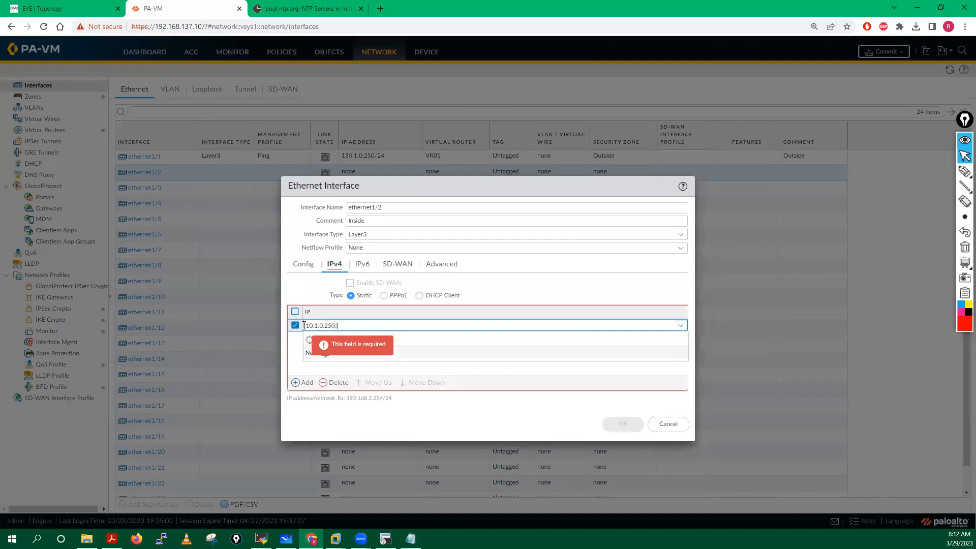
{"action": "left_click", "coordinate": [325, 371]}
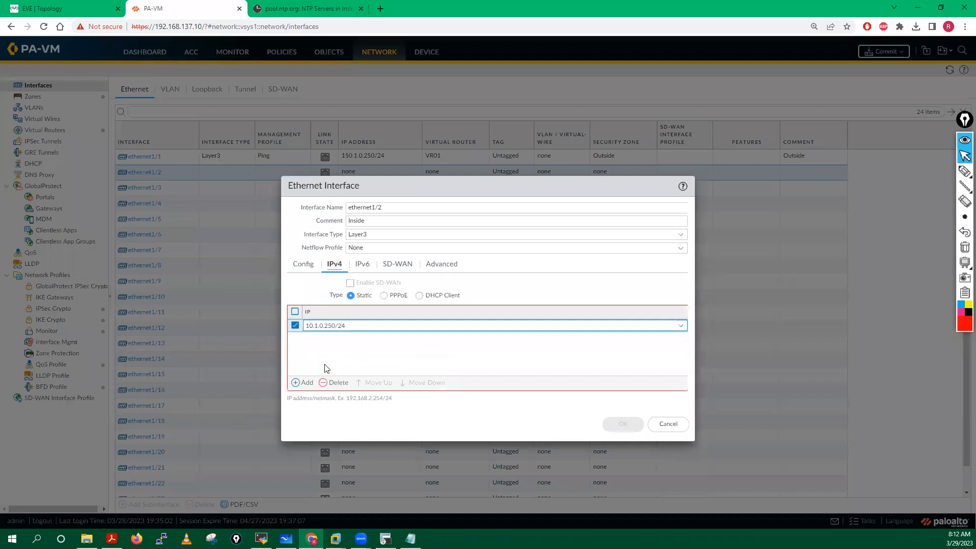
{"action": "left_click", "coordinate": [442, 265]}
{"action": "left_click", "coordinate": [675, 297]}
{"action": "left_click", "coordinate": [659, 328]}
{"action": "left_click", "coordinate": [682, 337]}
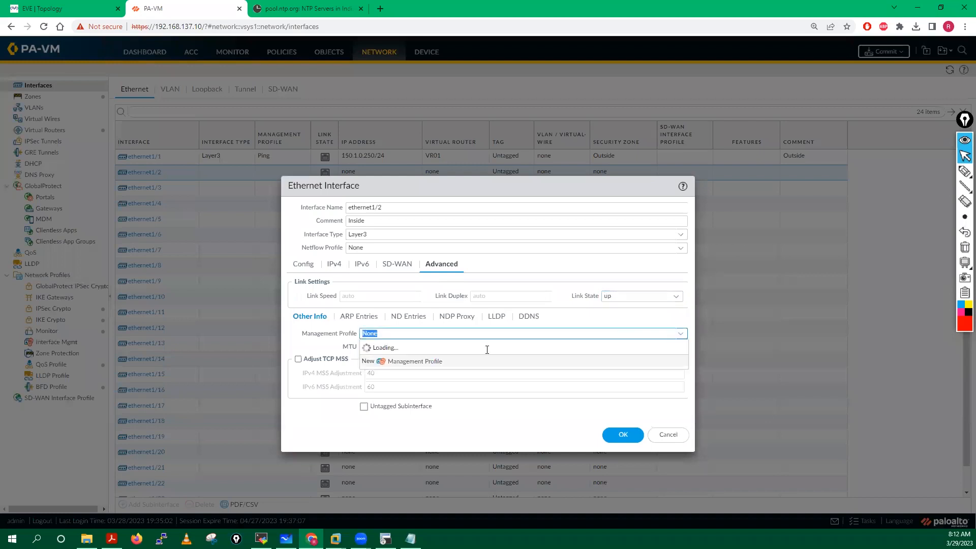
{"action": "left_click", "coordinate": [369, 361]}
{"action": "left_click", "coordinate": [632, 441]}
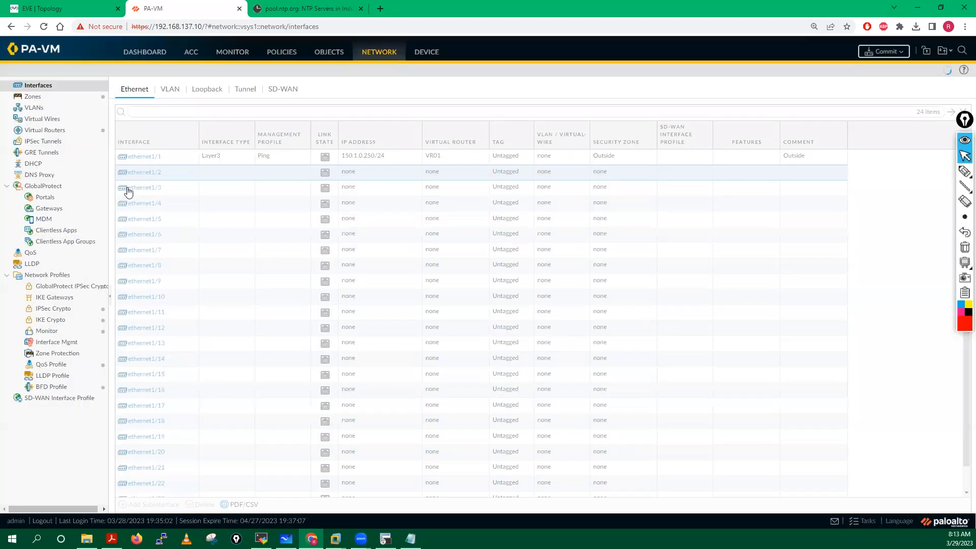
Step: Make ethernet1/3 a Layer3 interface on VR01 in zone DMZ01, commented DMZ01
{"action": "left_click", "coordinate": [143, 193]}
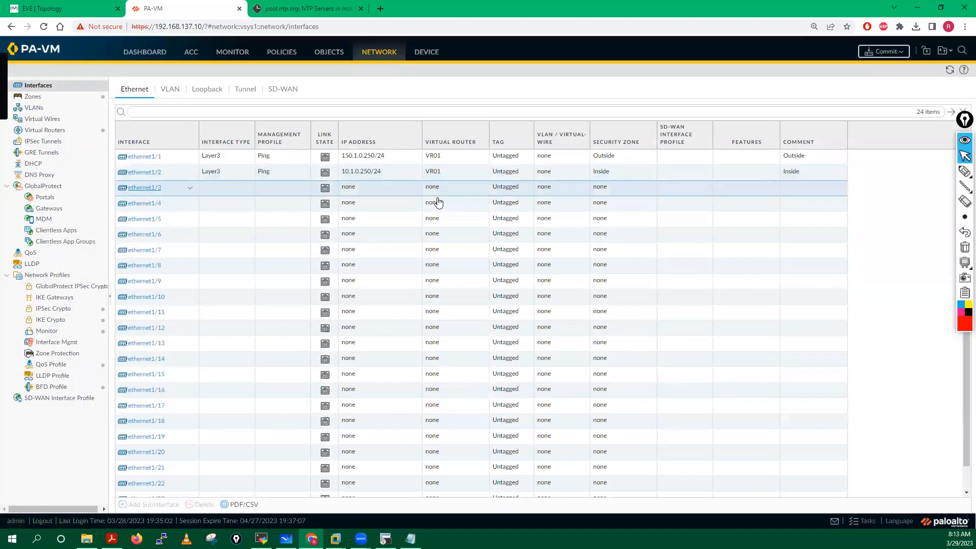
{"action": "left_click", "coordinate": [380, 222]}
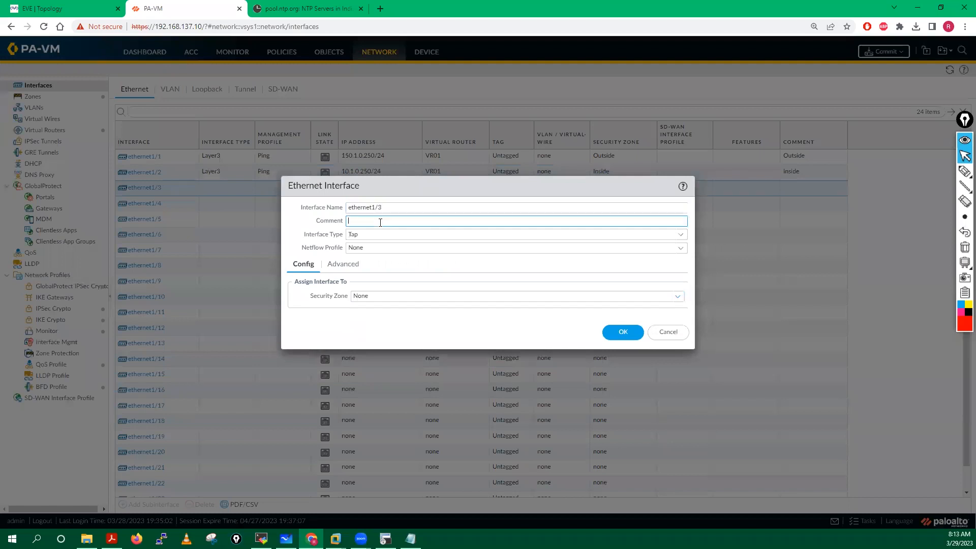
{"action": "type", "text": "DMZ01"}
{"action": "left_click", "coordinate": [680, 235]}
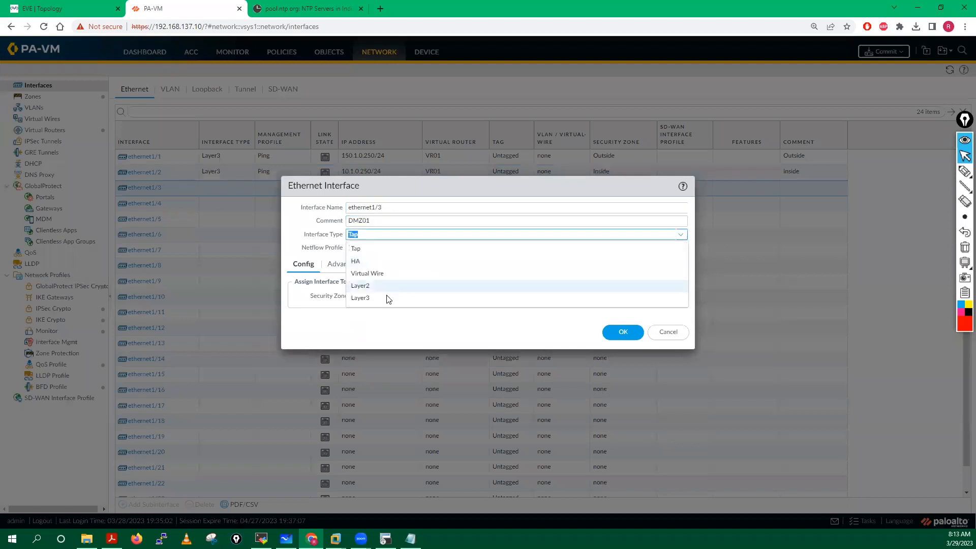
{"action": "left_click", "coordinate": [361, 297]}
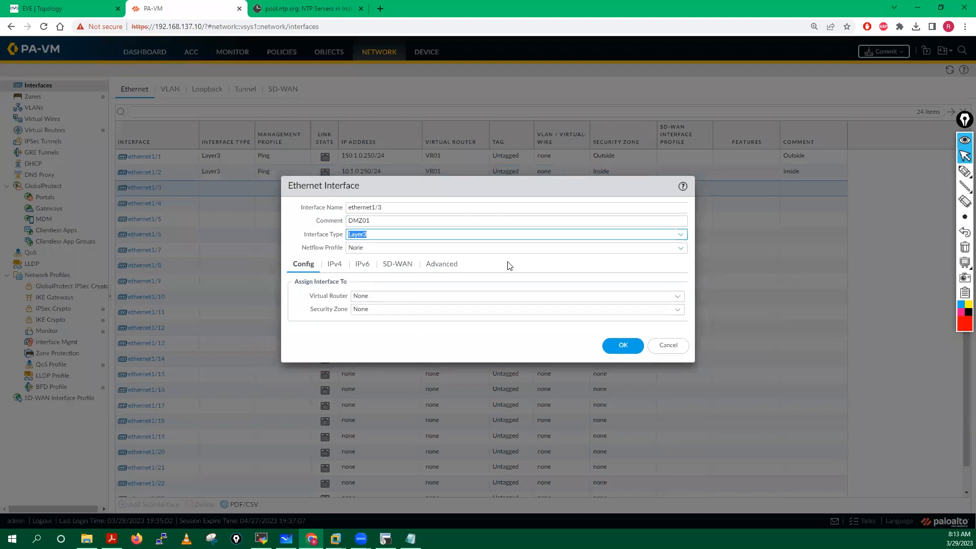
{"action": "left_click", "coordinate": [682, 301]}
{"action": "left_click", "coordinate": [364, 326]}
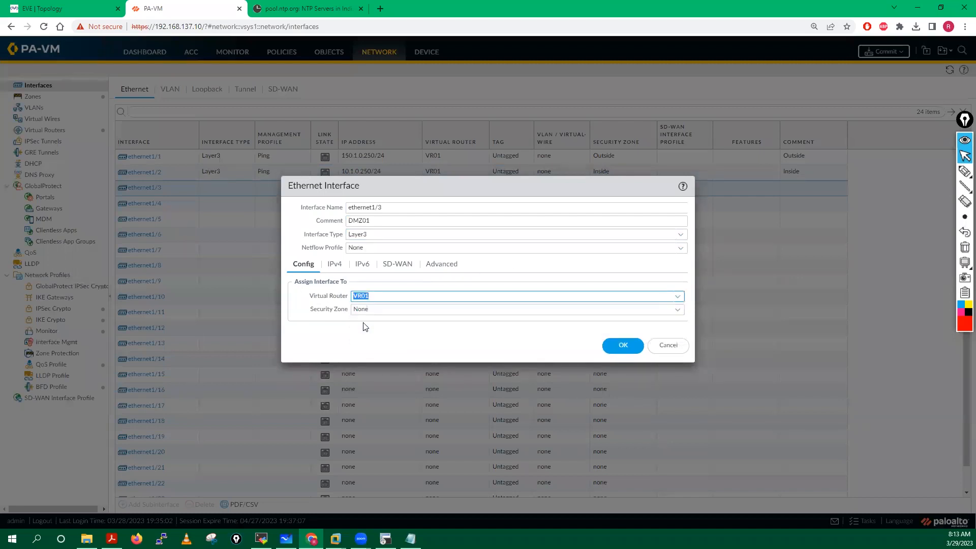
{"action": "left_click", "coordinate": [677, 310]}
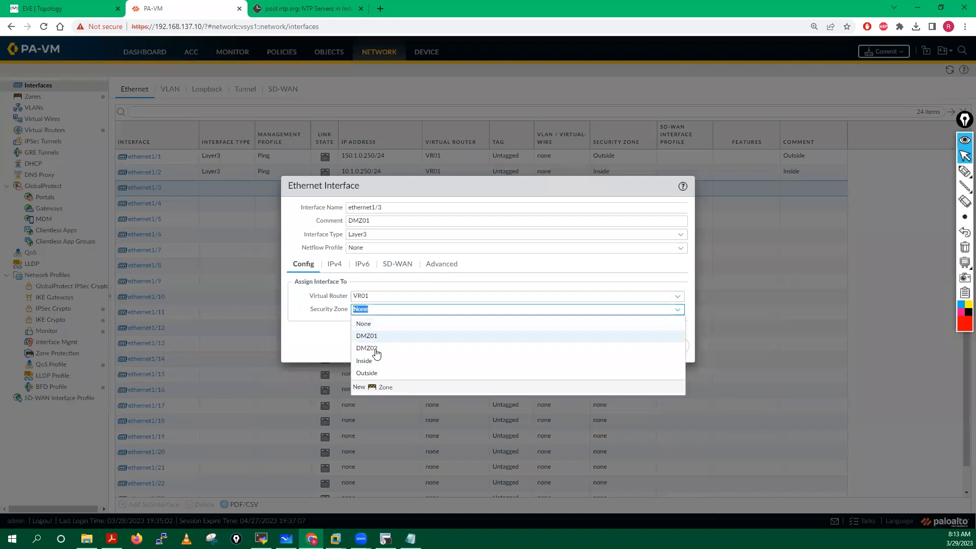
{"action": "left_click", "coordinate": [370, 346]}
Step: Add the IPv4 address 10.2.0.250/24 to ethernet1/3
{"action": "left_click", "coordinate": [334, 264]}
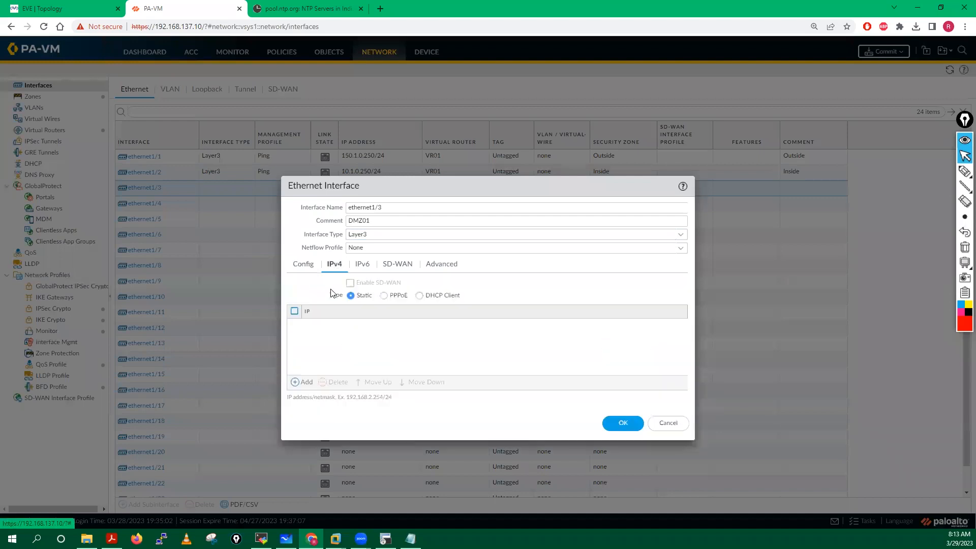
{"action": "left_click", "coordinate": [302, 382]}
{"action": "type", "text": "10.1"}
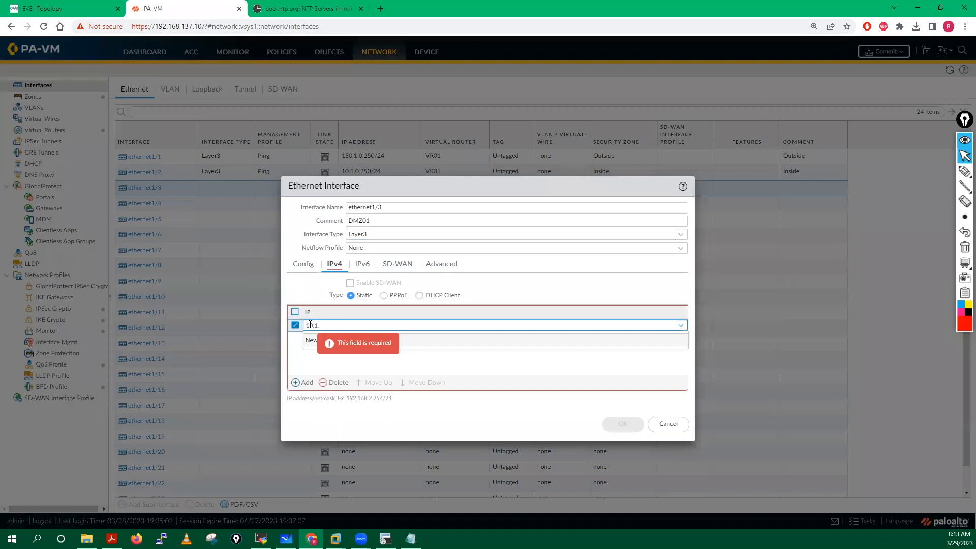
{"action": "key", "text": "BackSpace"}
{"action": "key", "text": "BackSpace"}
{"action": "type", "text": ".2.0.250/24"}
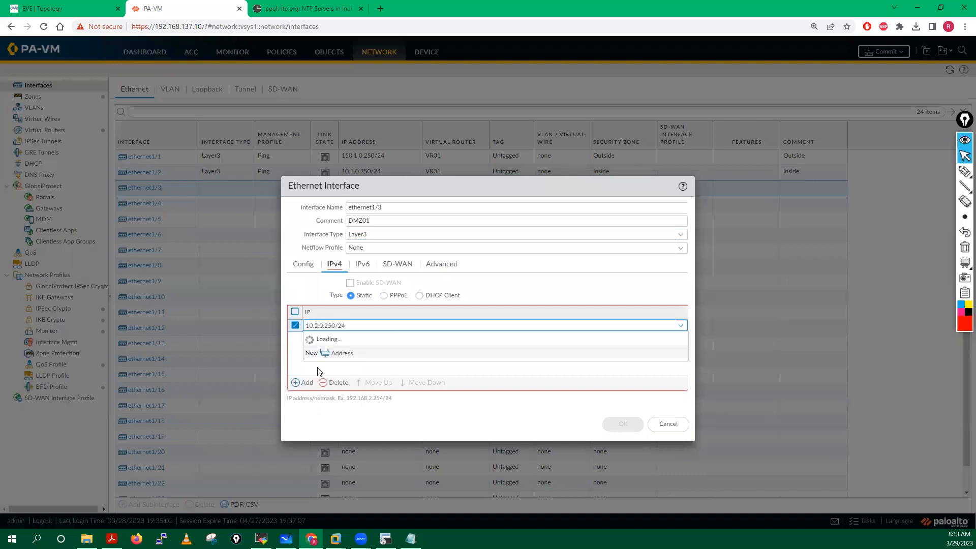
{"action": "key", "text": "Return"}
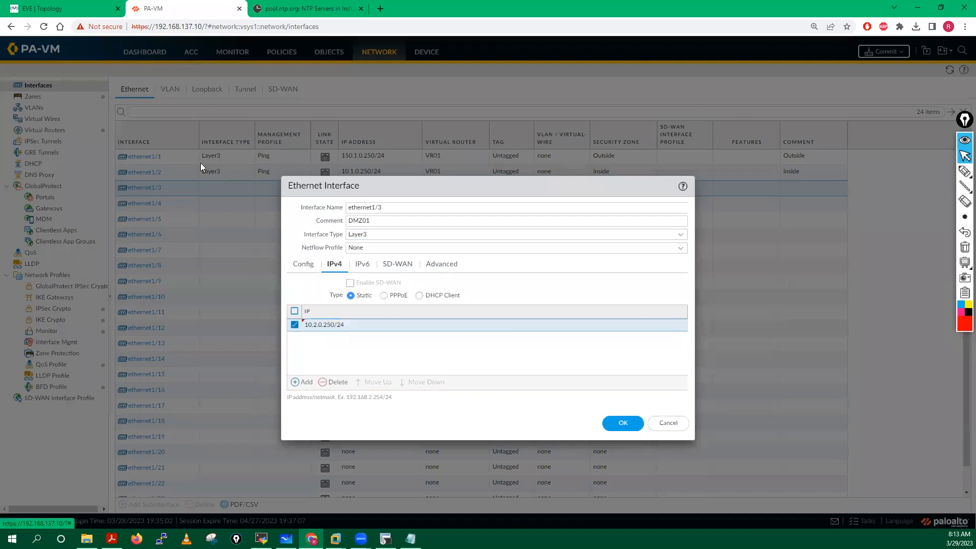
Step: Set ethernet1/3's link state to up and its management profile to Ping
{"action": "left_click", "coordinate": [71, 8]}
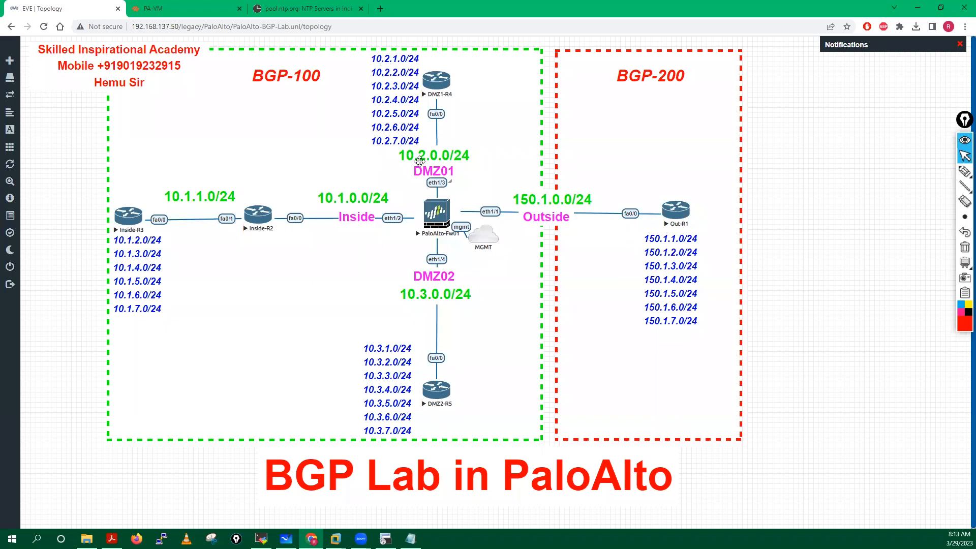
{"action": "left_click", "coordinate": [221, 10]}
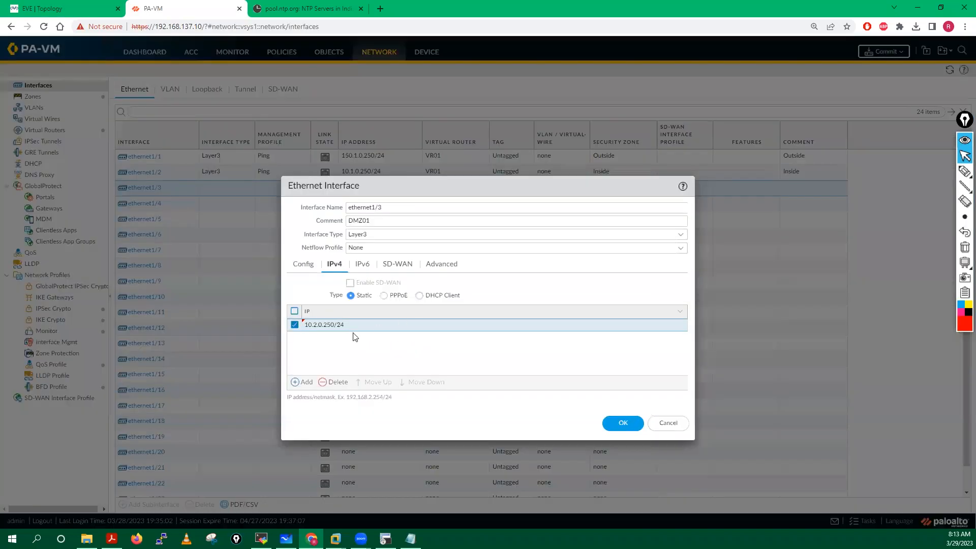
{"action": "left_click", "coordinate": [442, 264]}
{"action": "left_click", "coordinate": [670, 298]}
{"action": "left_click", "coordinate": [620, 324]}
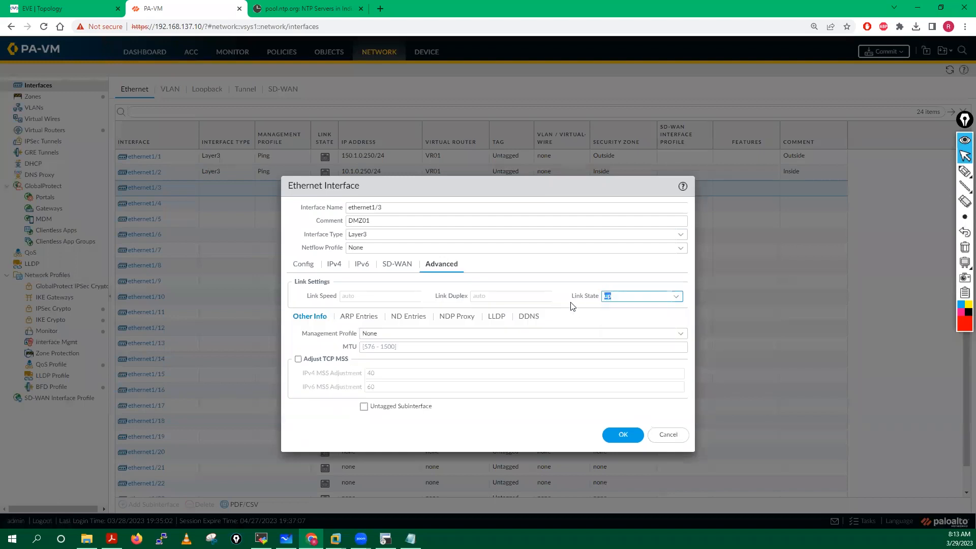
{"action": "left_click", "coordinate": [679, 334]}
{"action": "left_click", "coordinate": [371, 362]}
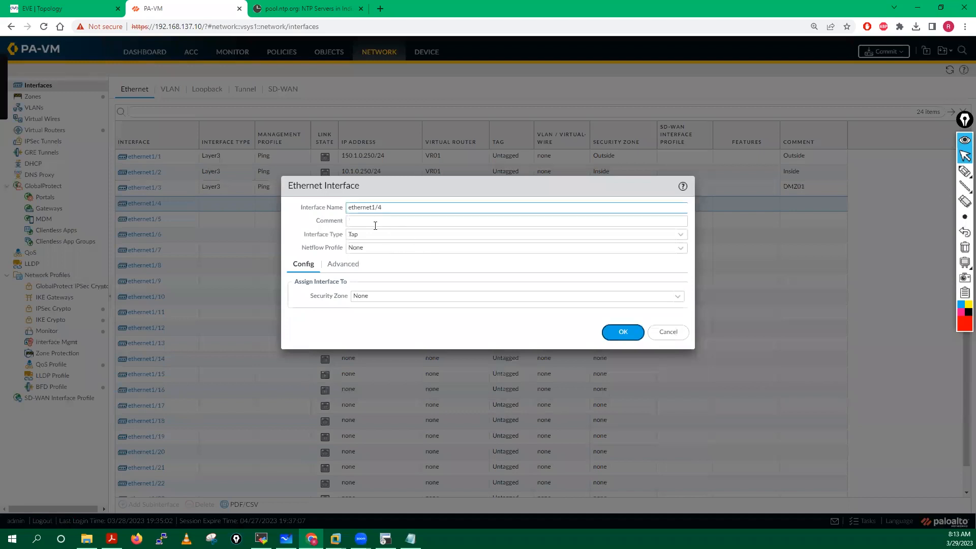
Step: Make ethernet1/4 a Layer3 interface on VR01 in zone DMZ02, commented DMZ02
{"action": "left_click", "coordinate": [374, 223]}
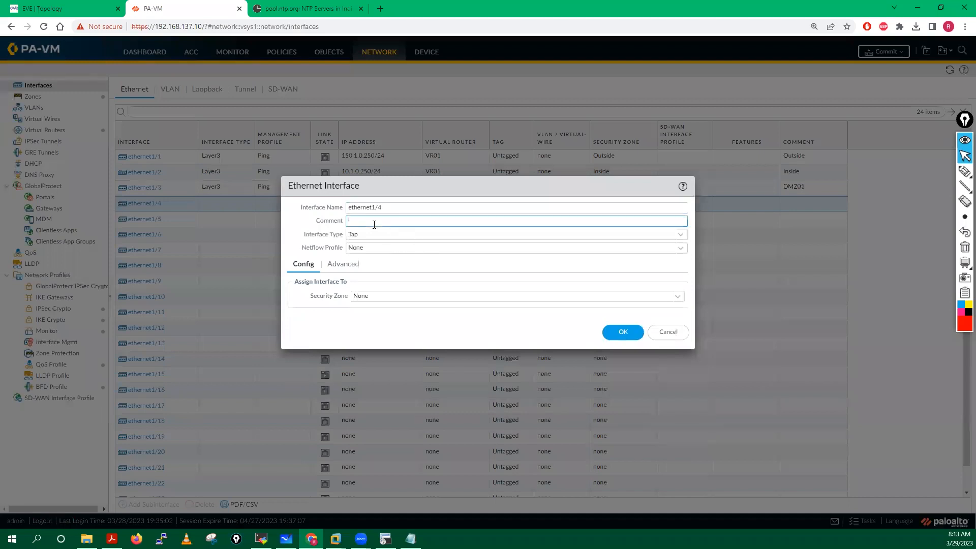
{"action": "type", "text": "DMZ02"}
{"action": "left_click", "coordinate": [679, 234]}
{"action": "left_click", "coordinate": [360, 298]}
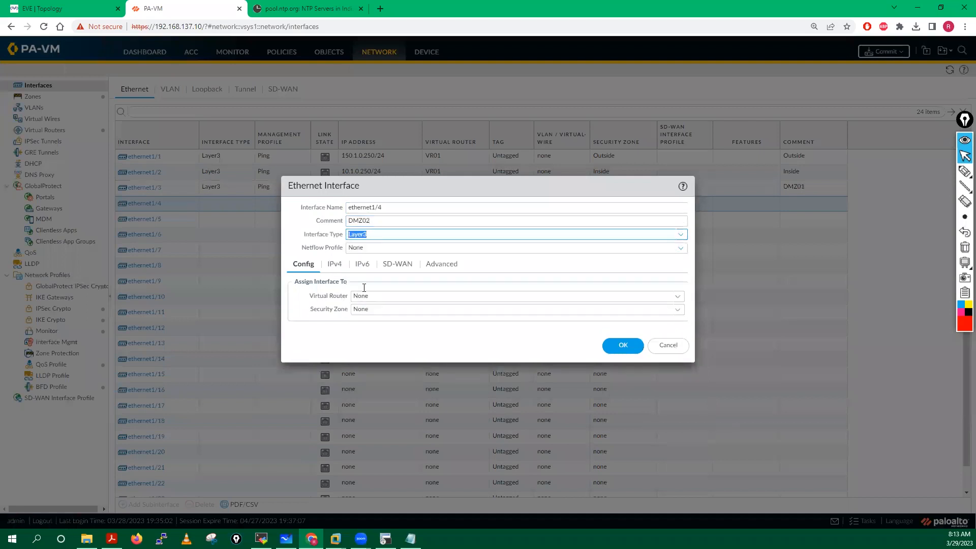
{"action": "left_click", "coordinate": [680, 298]}
{"action": "left_click", "coordinate": [377, 324]}
{"action": "left_click", "coordinate": [667, 311]}
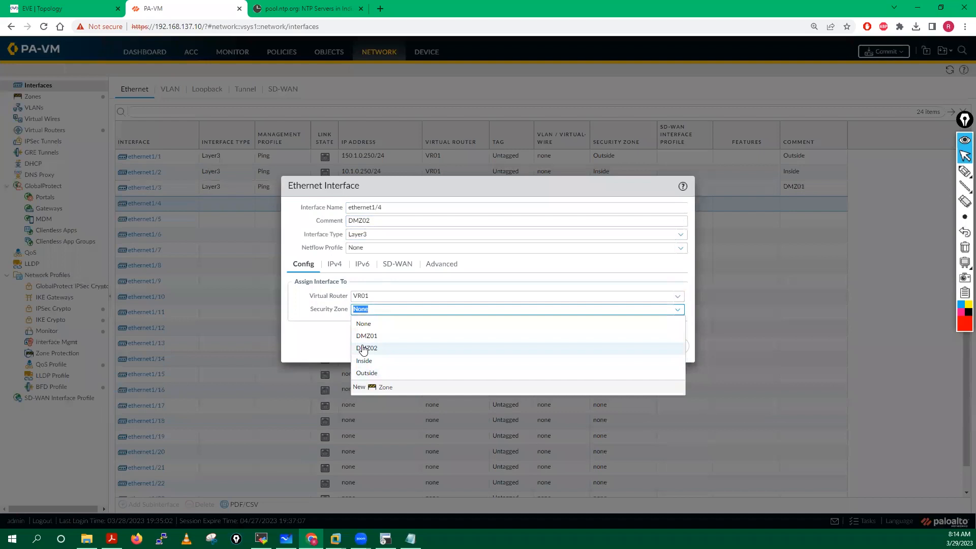
{"action": "left_click", "coordinate": [363, 348]}
Step: Add the IPv4 address 10.3.0.250/24 to ethernet1/4
{"action": "left_click", "coordinate": [334, 264]}
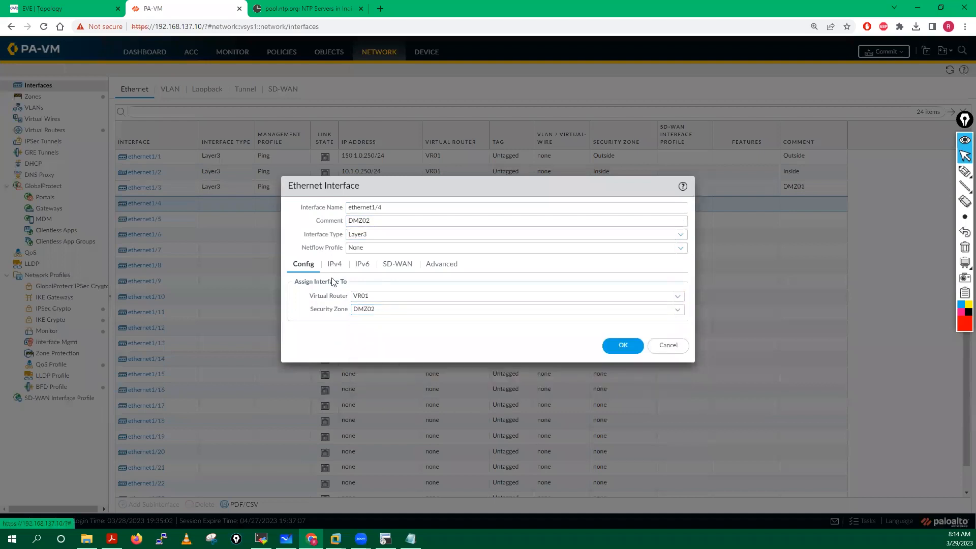
{"action": "left_click", "coordinate": [306, 385]}
{"action": "type", "text": "10.3.0.250/24"}
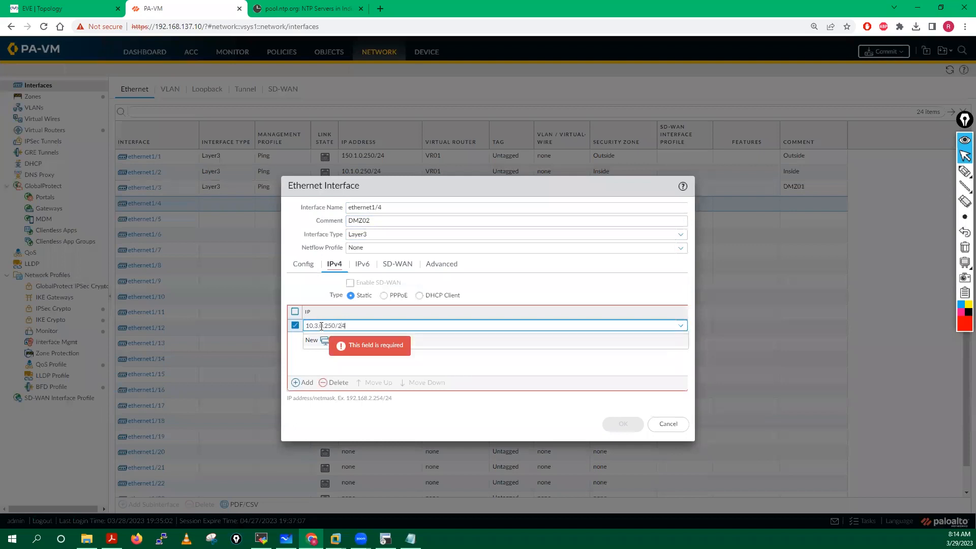
{"action": "left_click", "coordinate": [312, 370]}
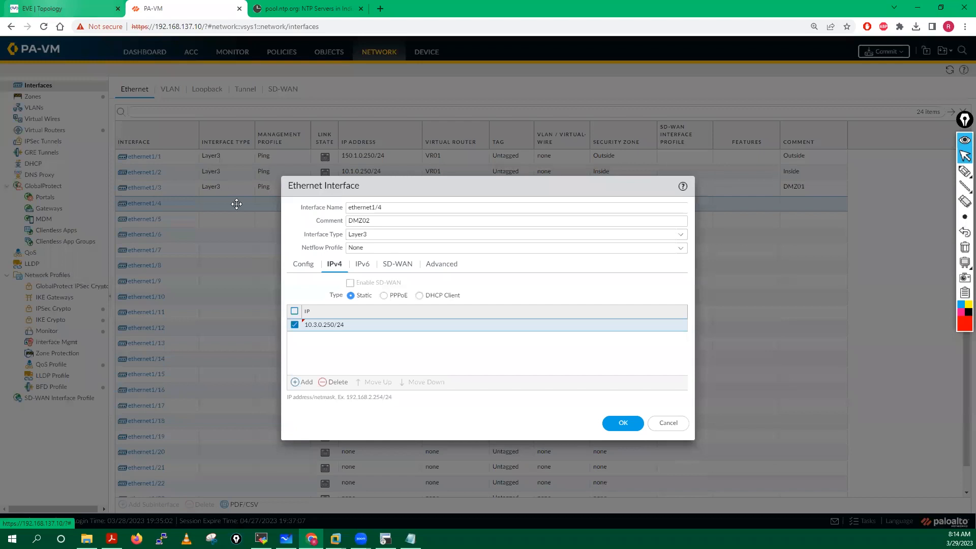
{"action": "left_click", "coordinate": [51, 8]}
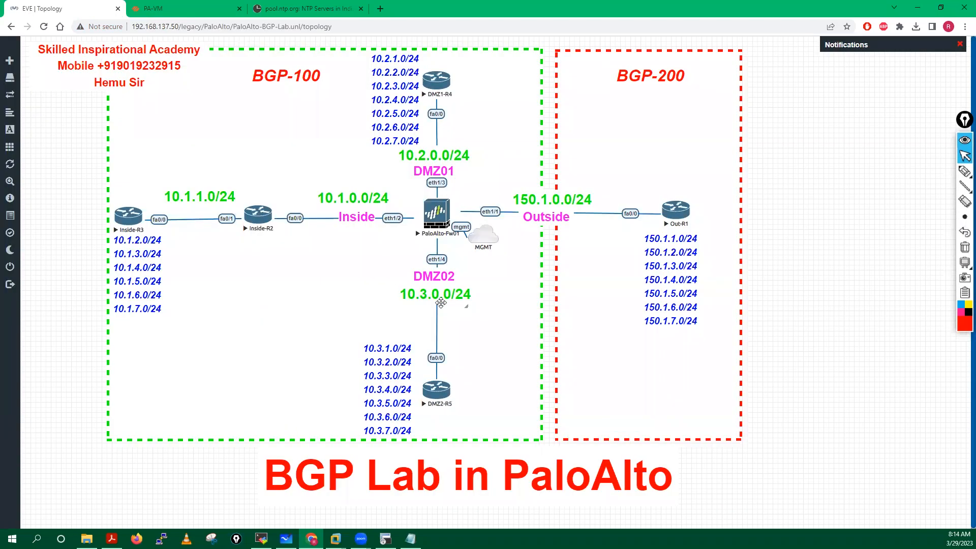
{"action": "left_click", "coordinate": [184, 5]}
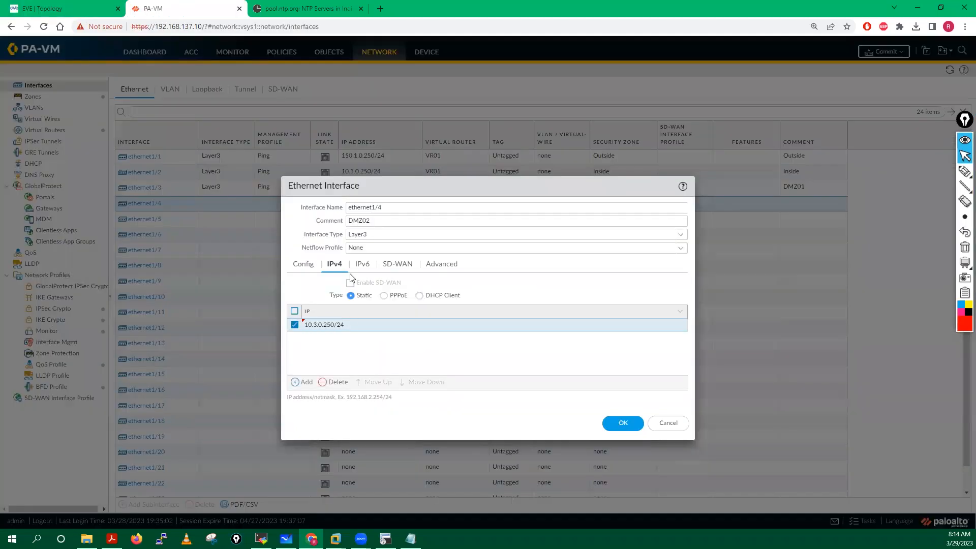
Step: Set ethernet1/4's link state to up and management profile to Ping, then save
{"action": "left_click", "coordinate": [443, 269]}
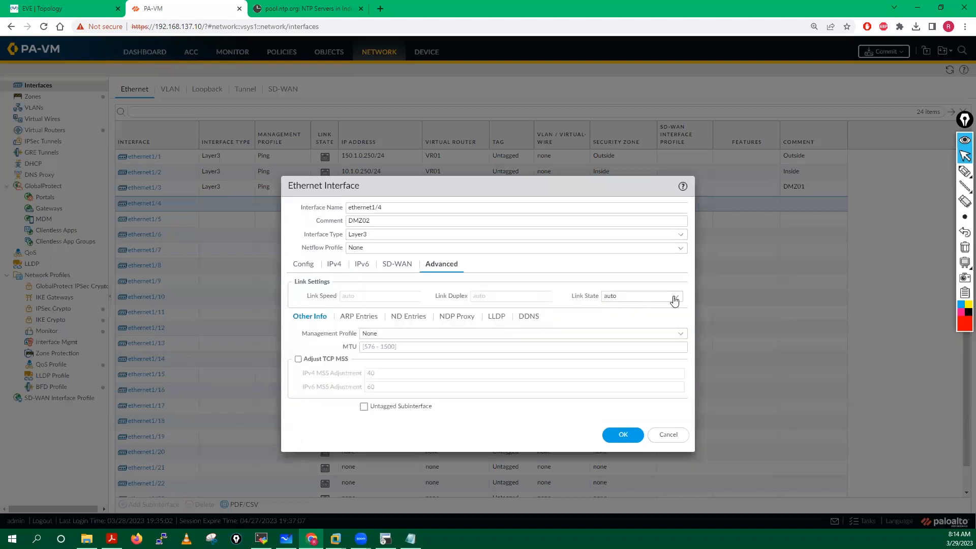
{"action": "left_click", "coordinate": [674, 300]}
{"action": "left_click", "coordinate": [625, 325]}
{"action": "left_click", "coordinate": [679, 334]}
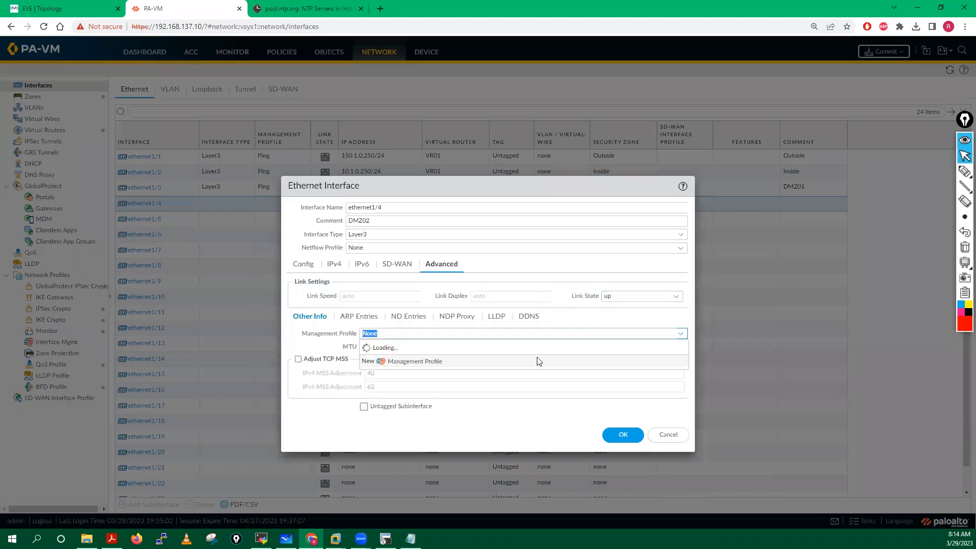
{"action": "left_click", "coordinate": [381, 366]}
{"action": "left_click", "coordinate": [615, 435]}
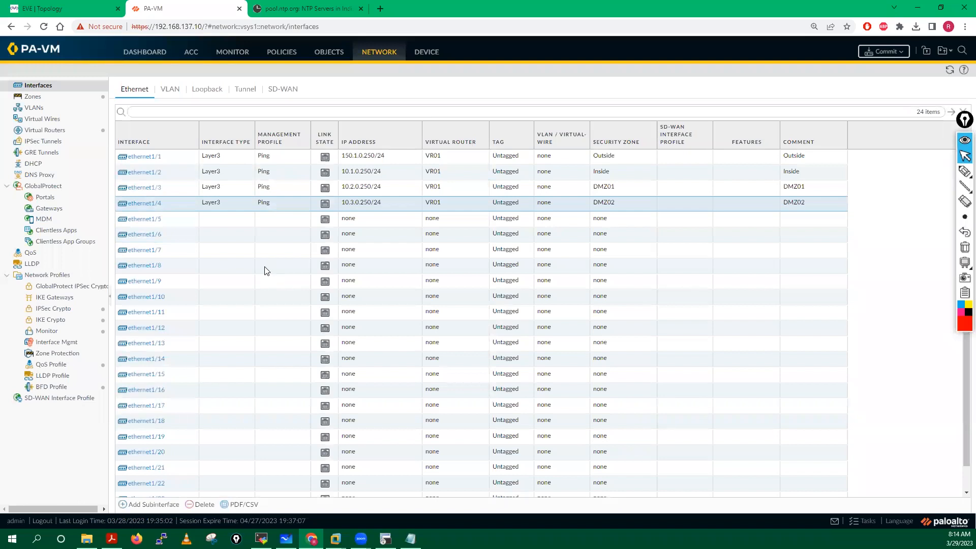
Step: Commit all pending changes, close the NTP servers tab and return to MobaXterm SSH
{"action": "left_click", "coordinate": [884, 53]}
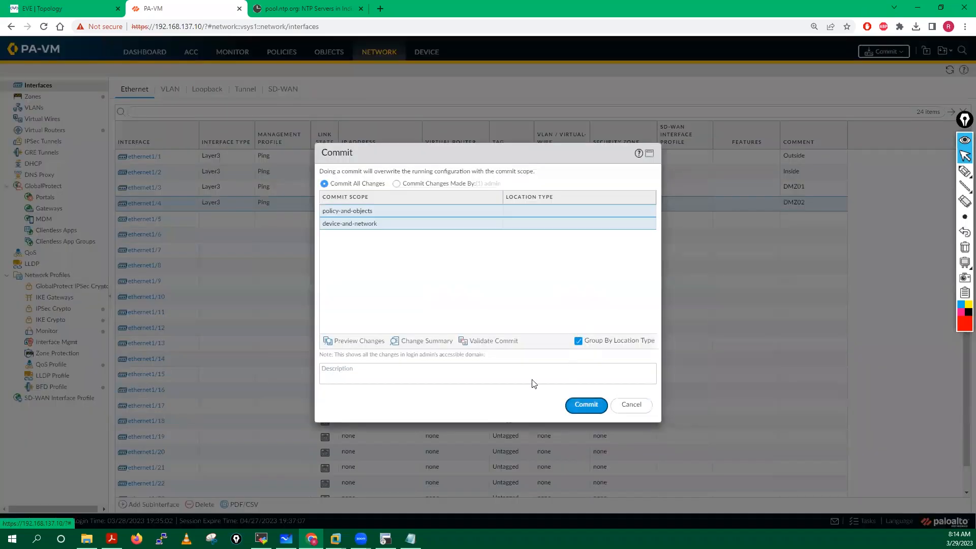
{"action": "key", "text": "Return"}
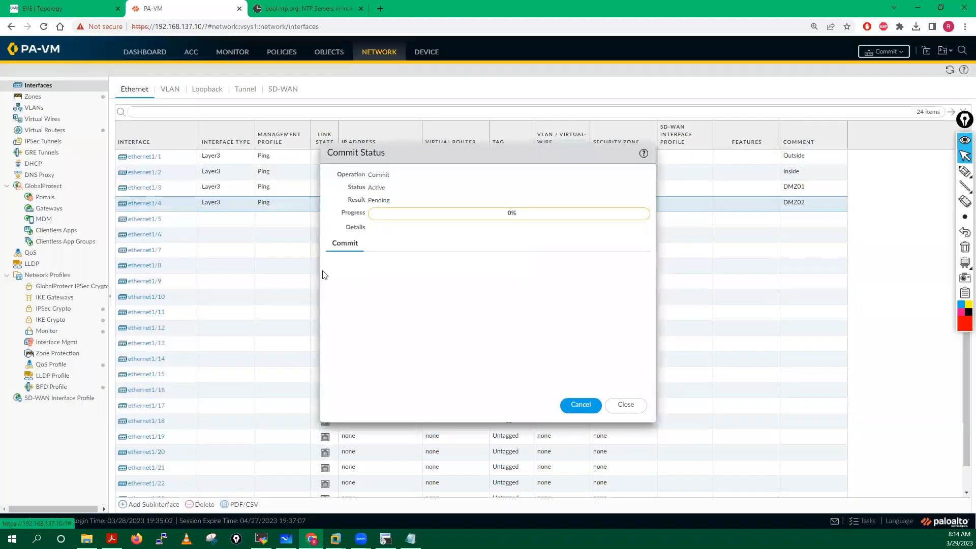
{"action": "left_click", "coordinate": [361, 9]}
{"action": "left_click", "coordinate": [261, 539]}
Step: Run show interface all twice on the firewall CLI to check interface status
{"action": "key", "text": "Return"}
{"action": "key", "text": "Return"}
{"action": "key", "text": "Return"}
{"action": "key", "text": "Return"}
{"action": "key", "text": "Return"}
{"action": "key", "text": "Return"}
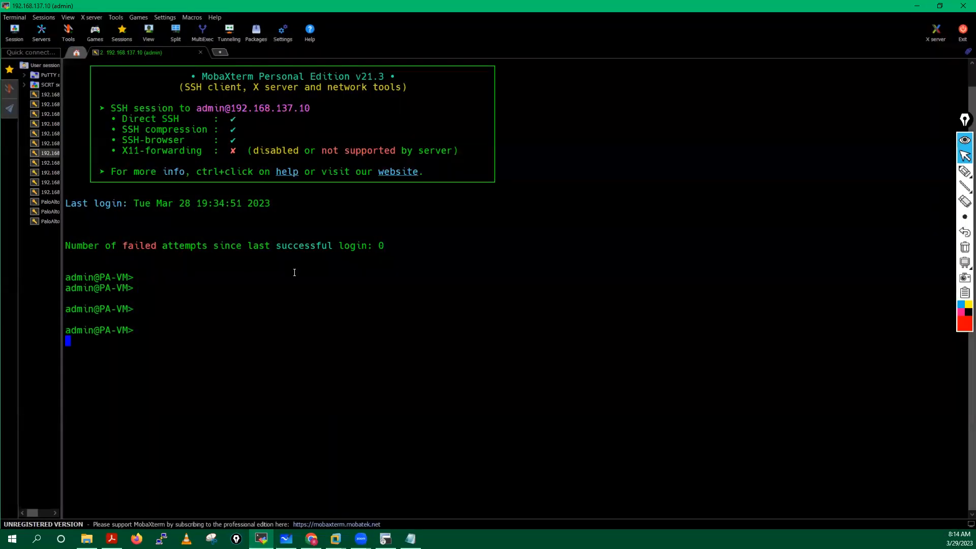
{"action": "type", "text": "show i"}
{"action": "key", "text": "Tab"}
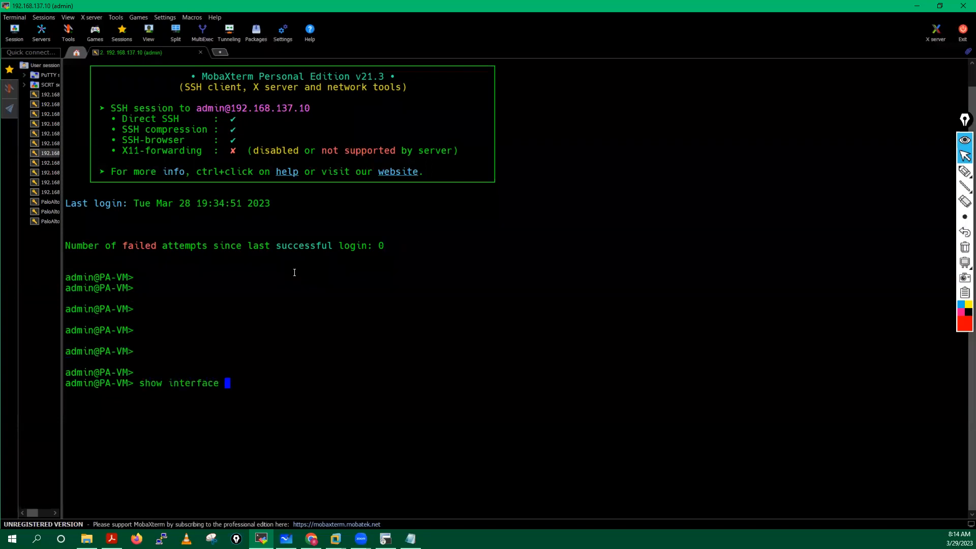
{"action": "type", "text": "all"}
{"action": "key", "text": "Return"}
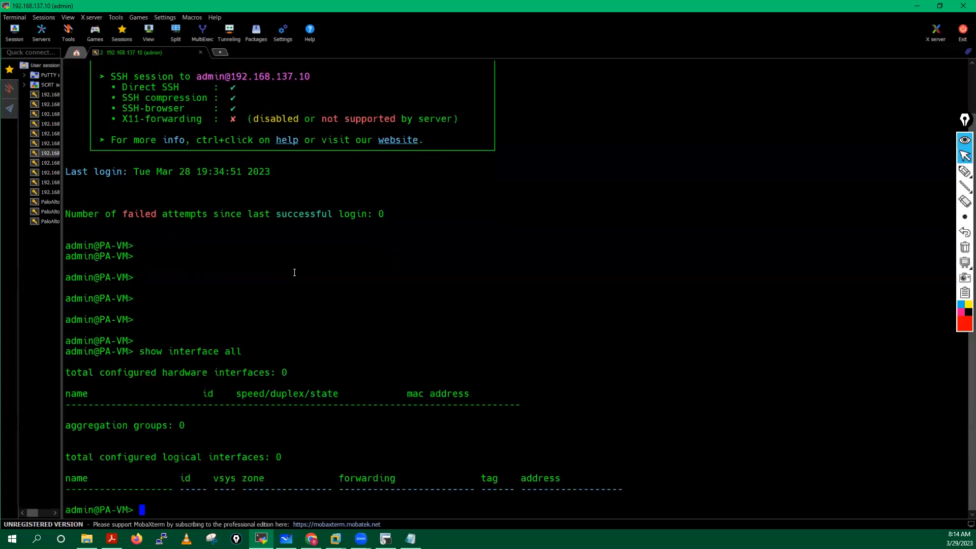
{"action": "key", "text": "Return"}
{"action": "key", "text": "Return"}
{"action": "key", "text": "Return"}
{"action": "key", "text": "Return"}
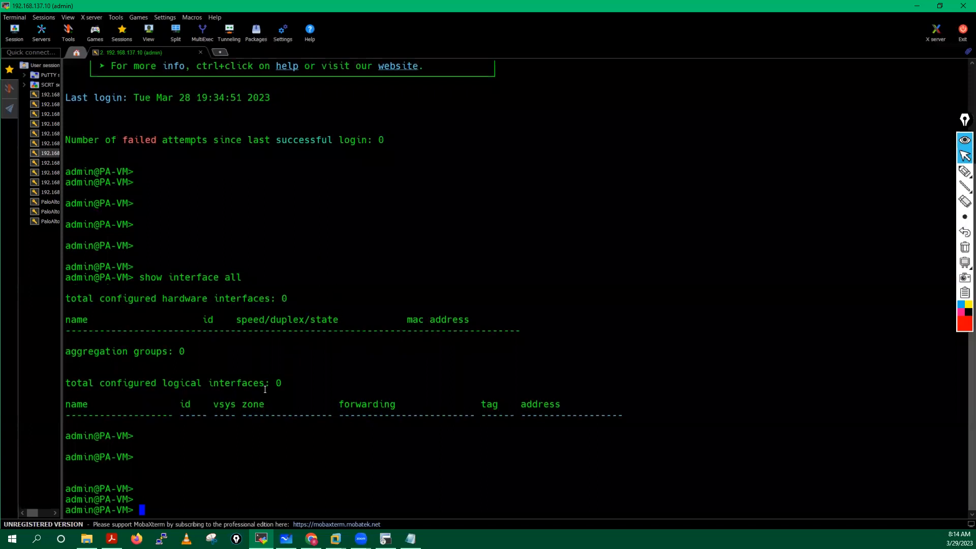
{"action": "key", "text": "Up"}
{"action": "key", "text": "Return"}
{"action": "key", "text": "Return"}
{"action": "key", "text": "Return"}
{"action": "key", "text": "Return"}
{"action": "key", "text": "Return"}
{"action": "key", "text": "Return"}
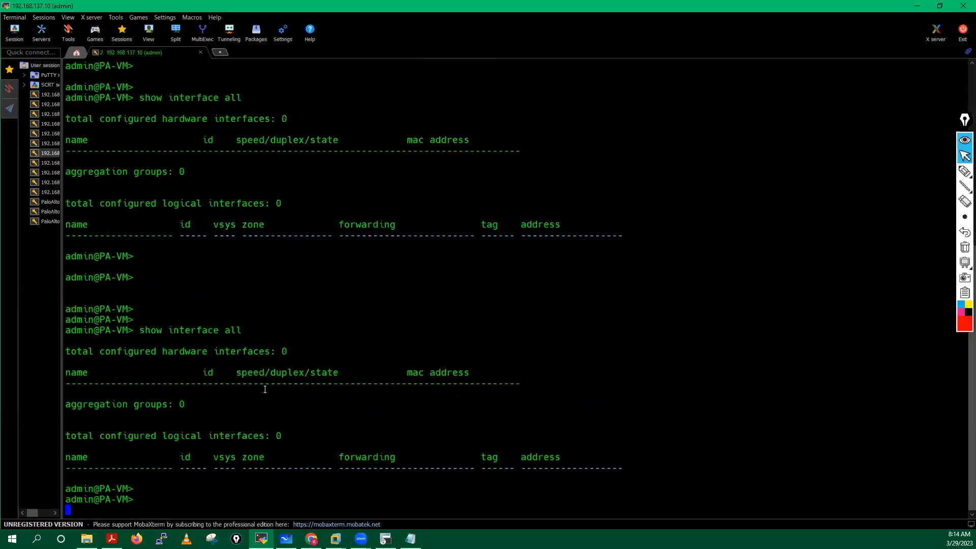
Step: Check commit job 3 with show jobs all and show jobs id 3, then start an mp-log tail follow
{"action": "key", "text": "Return"}
{"action": "key", "text": "Return"}
{"action": "key", "text": "Return"}
{"action": "type", "text": "sh"}
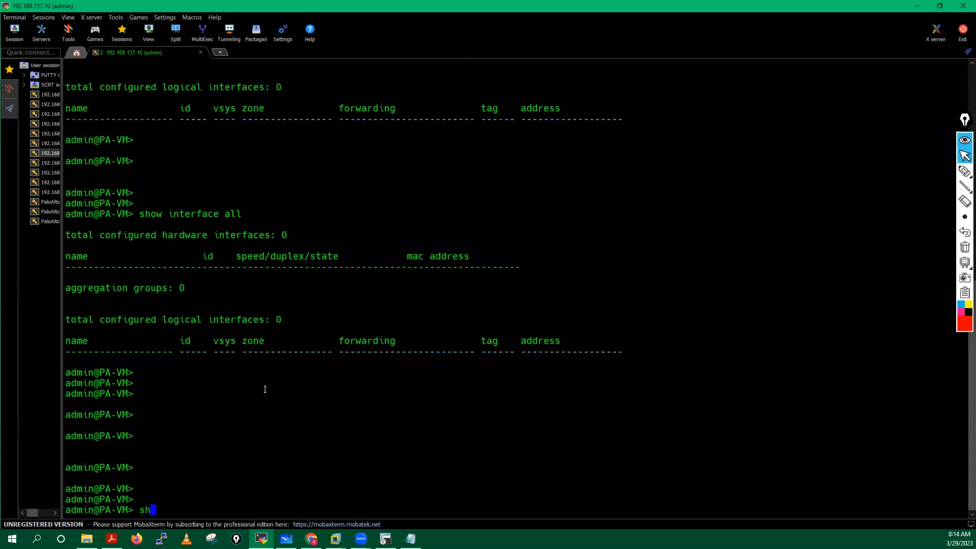
{"action": "type", "text": "ow jobs all"}
{"action": "key", "text": "Return"}
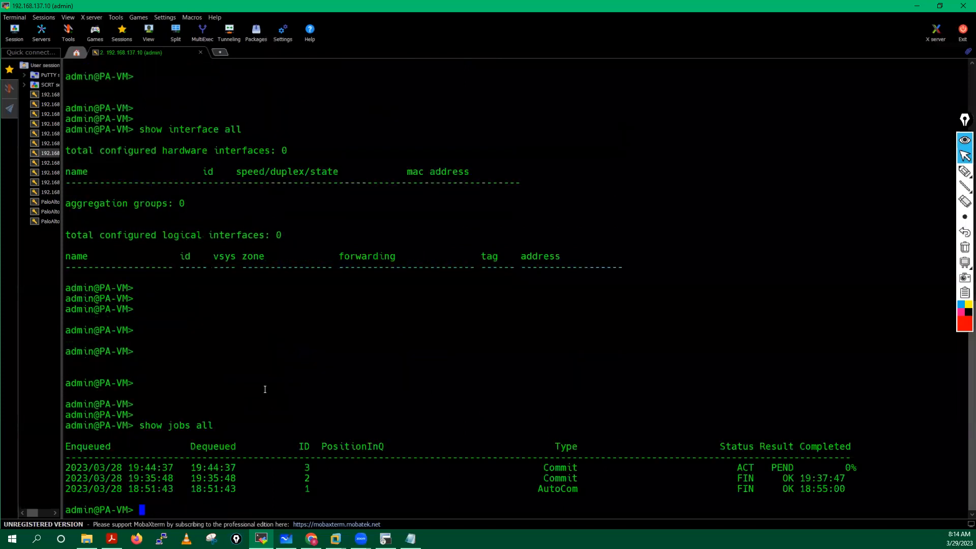
{"action": "key", "text": "Return"}
{"action": "key", "text": "Return"}
{"action": "key", "text": "Up"}
{"action": "key", "text": "BackSpace"}
{"action": "key", "text": "BackSpace"}
{"action": "key", "text": "BackSpace"}
{"action": "type", "text": "id "}
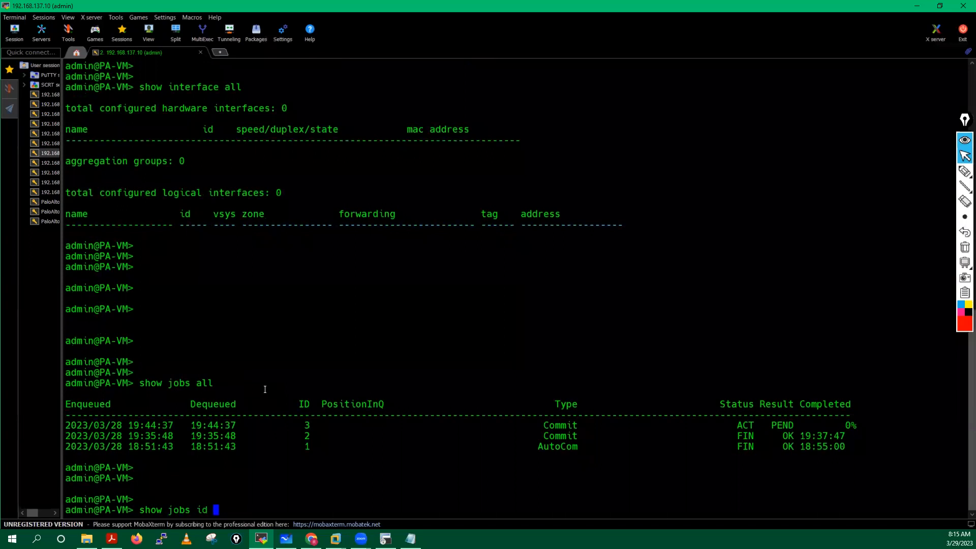
{"action": "type", "text": "3"}
{"action": "key", "text": "Return"}
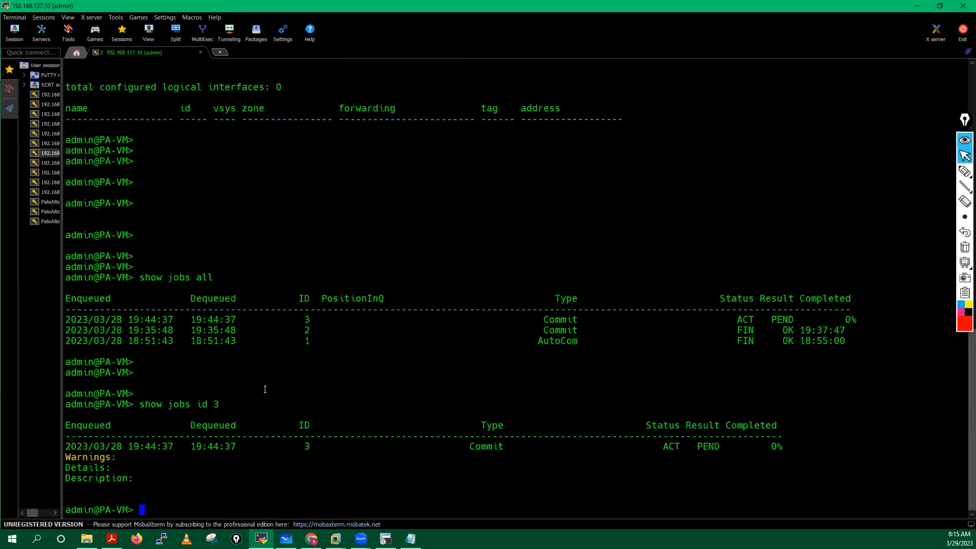
{"action": "key", "text": "Return"}
{"action": "key", "text": "Up"}
{"action": "key", "text": "Return"}
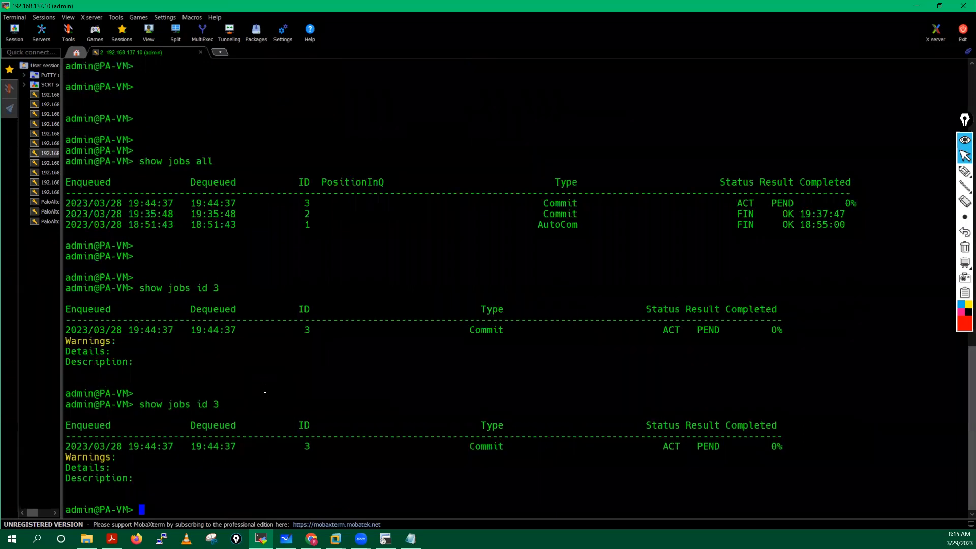
{"action": "key", "text": "Return"}
{"action": "key", "text": "Return"}
{"action": "key", "text": "Return"}
{"action": "key", "text": "Return"}
{"action": "key", "text": "Return"}
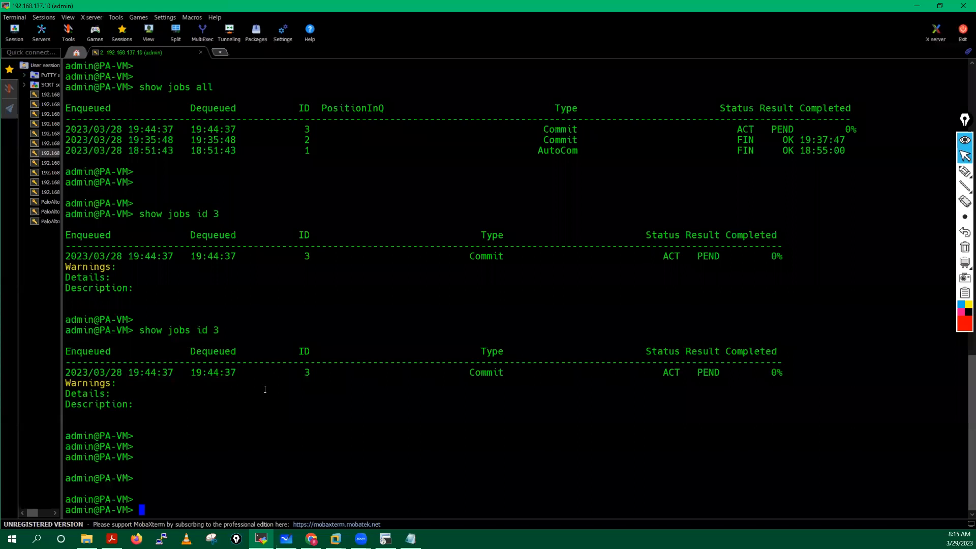
{"action": "type", "text": "tail follow yes m"}
{"action": "key", "text": "Tab"}
Step: Follow the contentd.log log on the firewall briefly, then stop it
{"action": "type", "text": "com"}
{"action": "key", "text": "Tab"}
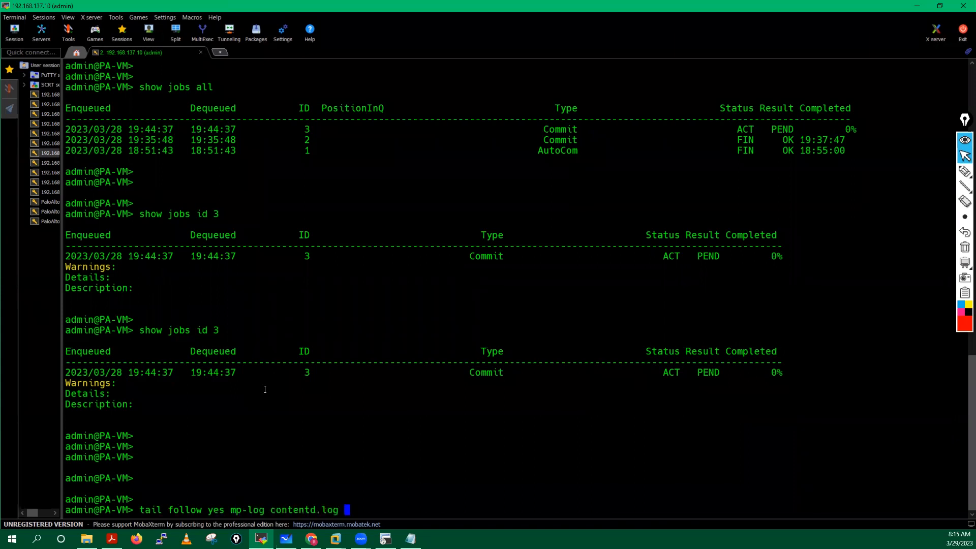
{"action": "key", "text": "Return"}
{"action": "key", "text": "ctrl+c"}
Step: Edit the recalled tail command to follow ms.log instead, then stop the output
{"action": "key", "text": "Up"}
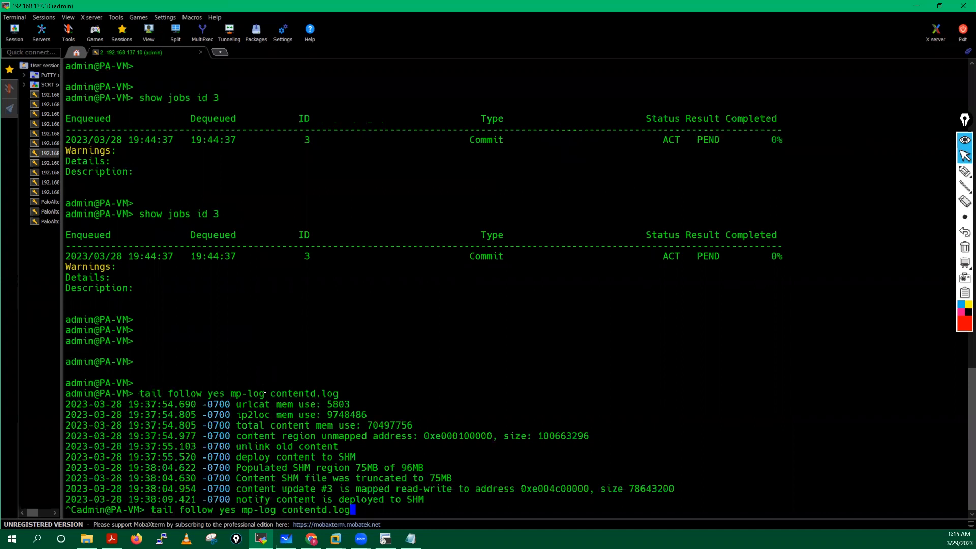
{"action": "key", "text": "BackSpace"}
{"action": "key", "text": "BackSpace"}
{"action": "key", "text": "BackSpace"}
{"action": "key", "text": "BackSpace"}
{"action": "key", "text": "BackSpace"}
{"action": "key", "text": "BackSpace"}
{"action": "key", "text": "BackSpace"}
{"action": "key", "text": "BackSpace"}
{"action": "key", "text": "BackSpace"}
{"action": "type", "text": "f"}
{"action": "key", "text": "BackSpace"}
{"action": "key", "text": "BackSpace"}
{"action": "key", "text": "BackSpace"}
{"action": "key", "text": "BackSpace"}
{"action": "type", "text": "ms.log"}
{"action": "key", "text": "Return"}
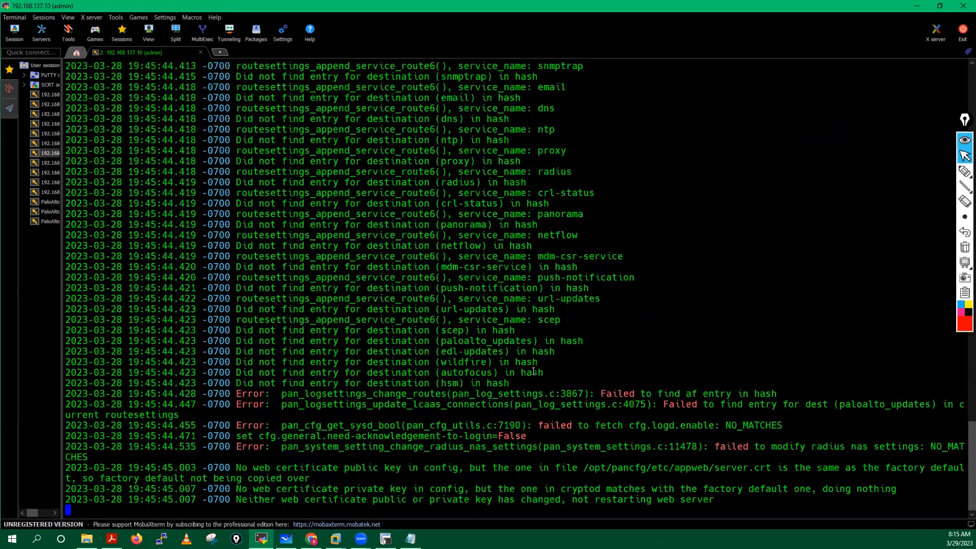
{"action": "key", "text": "ctrl+c"}
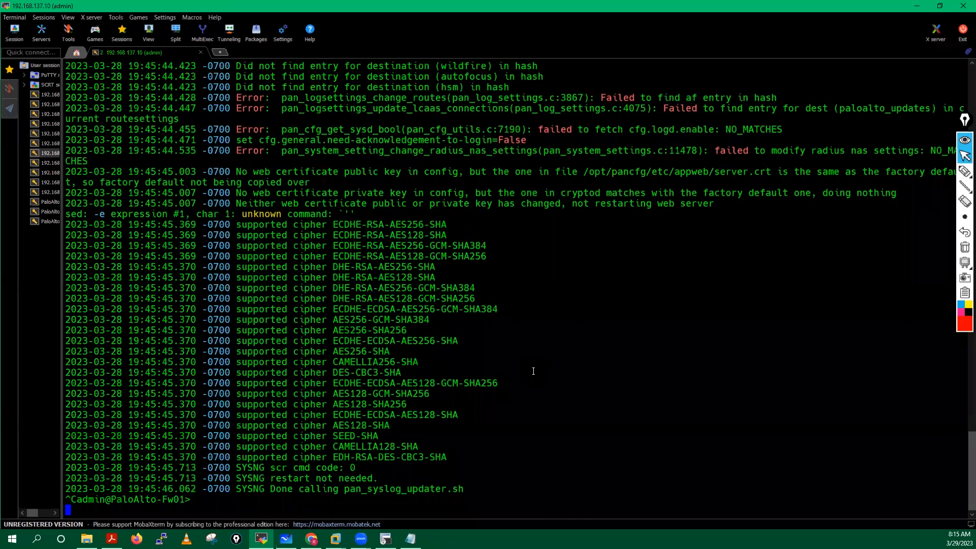
Step: Check commit job 3's status, still ACT PEND at 99%
{"action": "key", "text": "Return"}
{"action": "key", "text": "Return"}
{"action": "key", "text": "Return"}
{"action": "key", "text": "Return"}
{"action": "key", "text": "Return"}
{"action": "key", "text": "Return"}
{"action": "key", "text": "Up"}
{"action": "key", "text": "Up"}
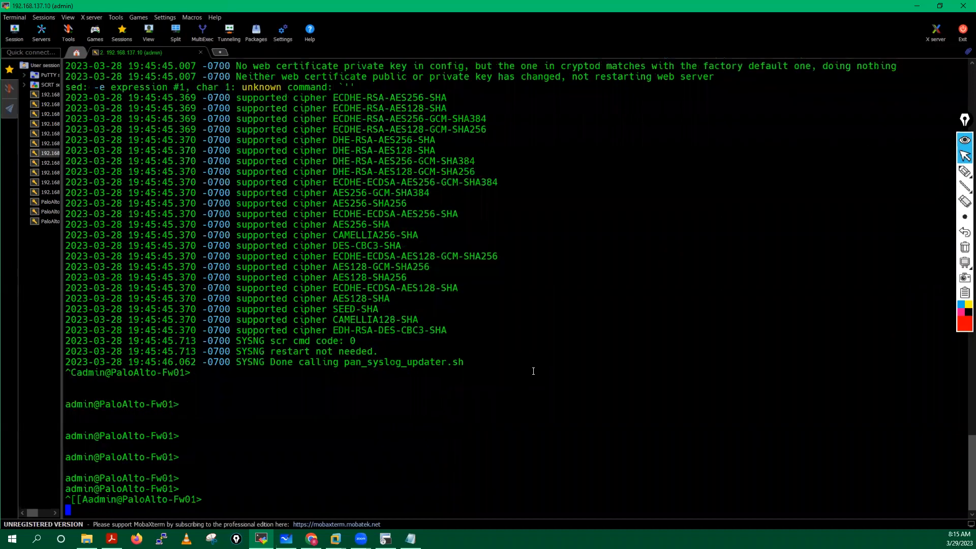
{"action": "key", "text": "Up"}
{"action": "key", "text": "Up"}
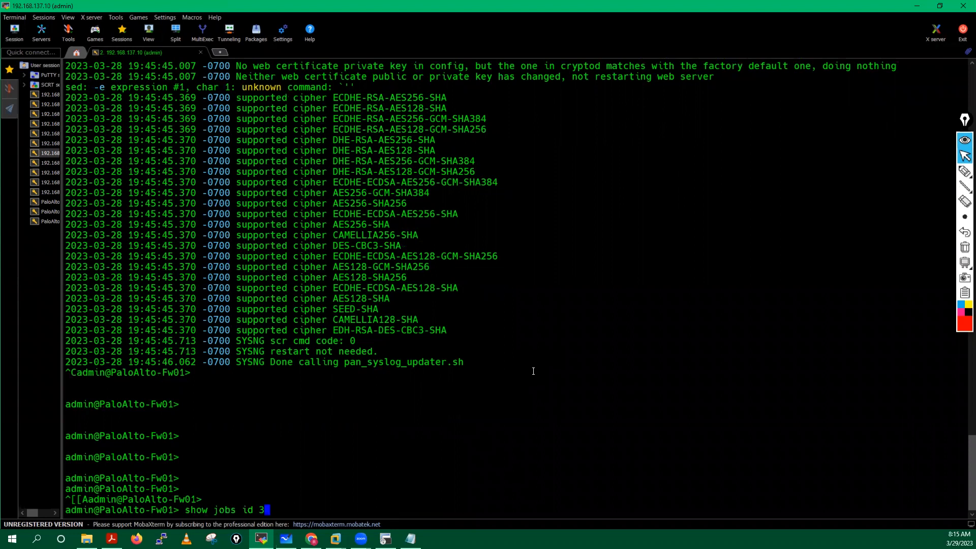
{"action": "key", "text": "Return"}
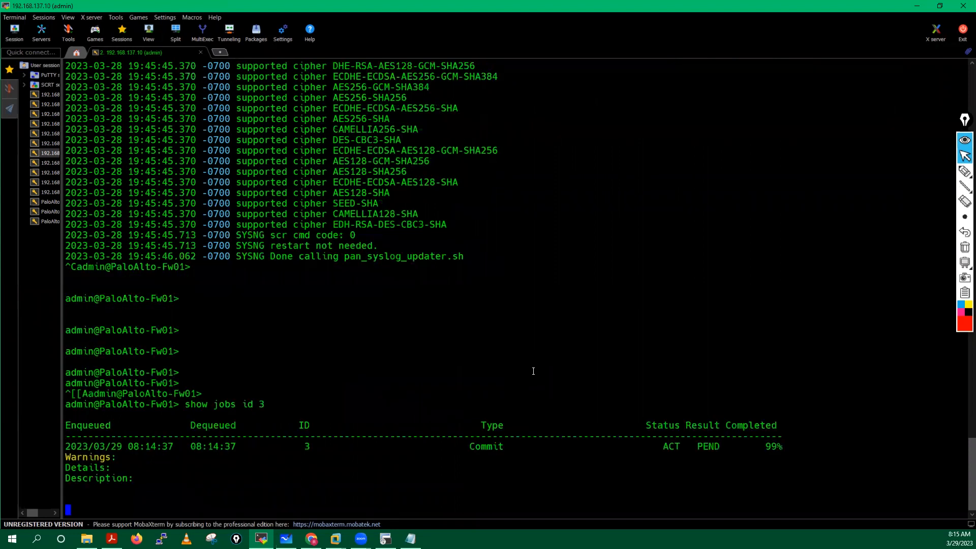
{"action": "key", "text": "Return"}
{"action": "key", "text": "Return"}
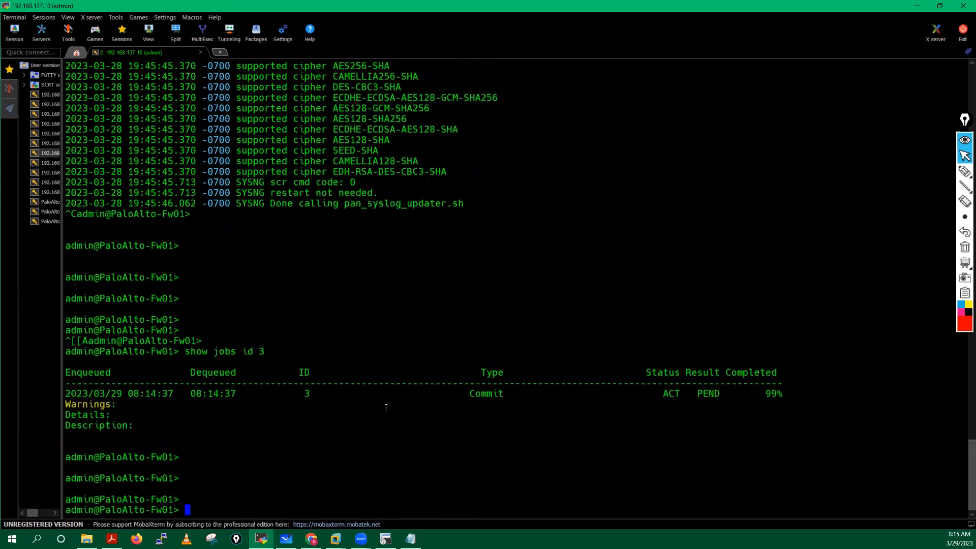
{"action": "key", "text": "Up"}
{"action": "key", "text": "Up"}
{"action": "key", "text": "Up"}
{"action": "key", "text": "Return"}
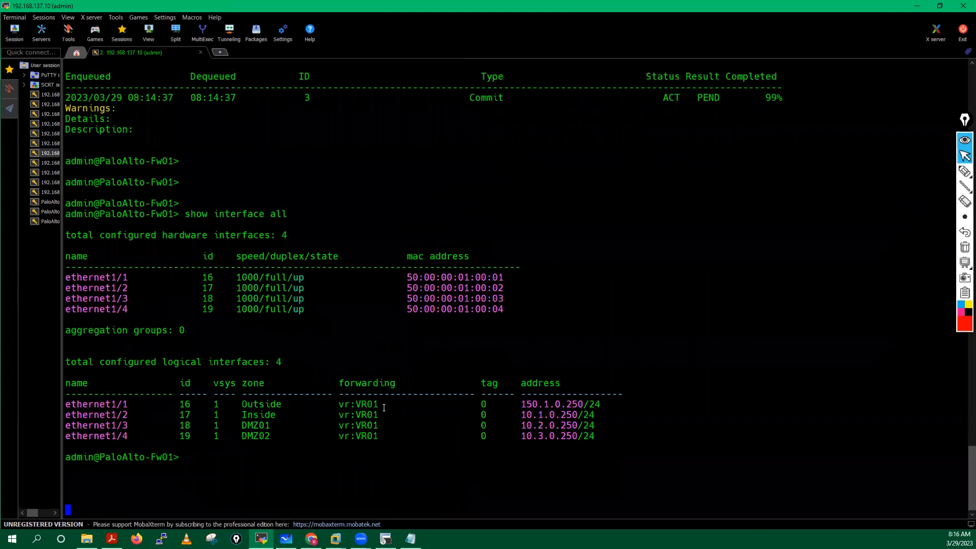
Step: Ping 150.1.0.1 from source 150.1.0.250, getting replies at 21.0 ms and 7.82 ms
{"action": "key", "text": "Return"}
{"action": "key", "text": "Return"}
{"action": "key", "text": "Return"}
{"action": "key", "text": "Return"}
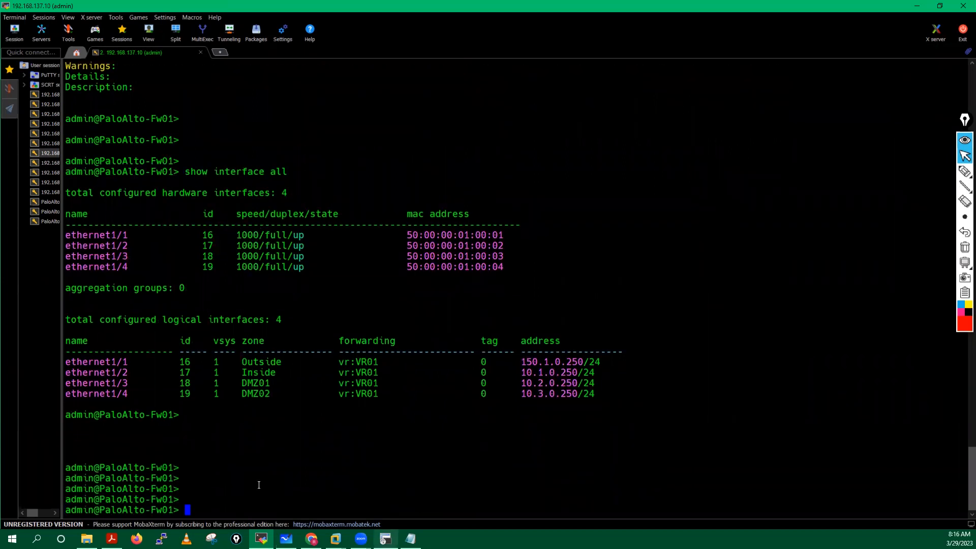
{"action": "type", "text": "ping so"}
{"action": "key", "text": "Tab"}
{"action": "type", "text": "150.1.0.250 host 150.1.0.1"}
{"action": "key", "text": "Return"}
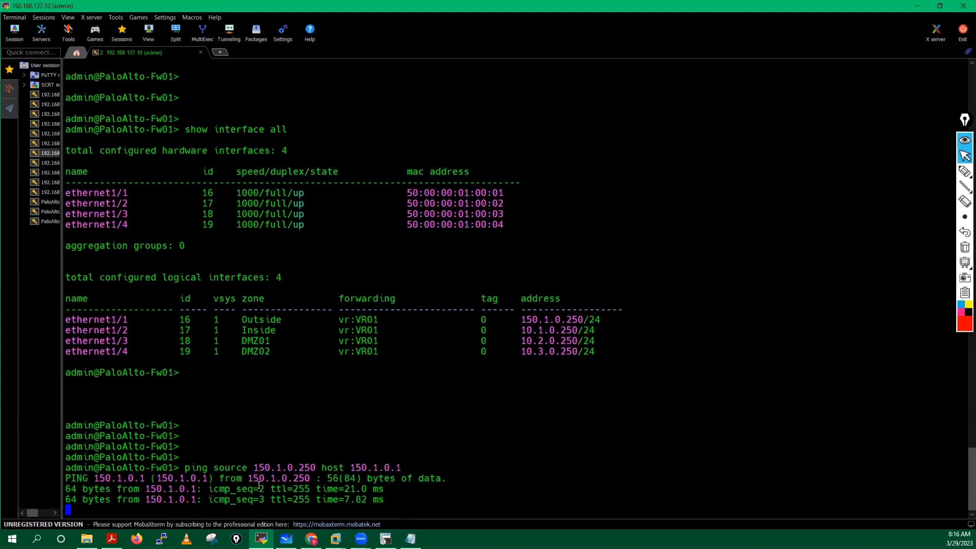
Step: Ping 10.1.0.1 from source 10.1.0.250 and confirm replies
{"action": "key", "text": "ctrl+c"}
{"action": "type", "text": "p"}
{"action": "key", "text": "Tab"}
{"action": "type", "text": "10."}
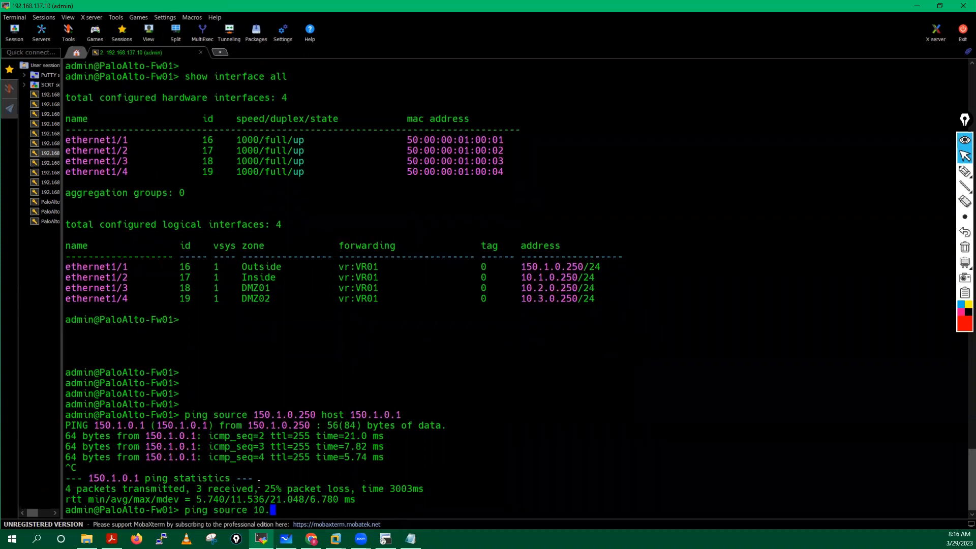
{"action": "type", "text": "1.0.250 host 10.1.0.1"}
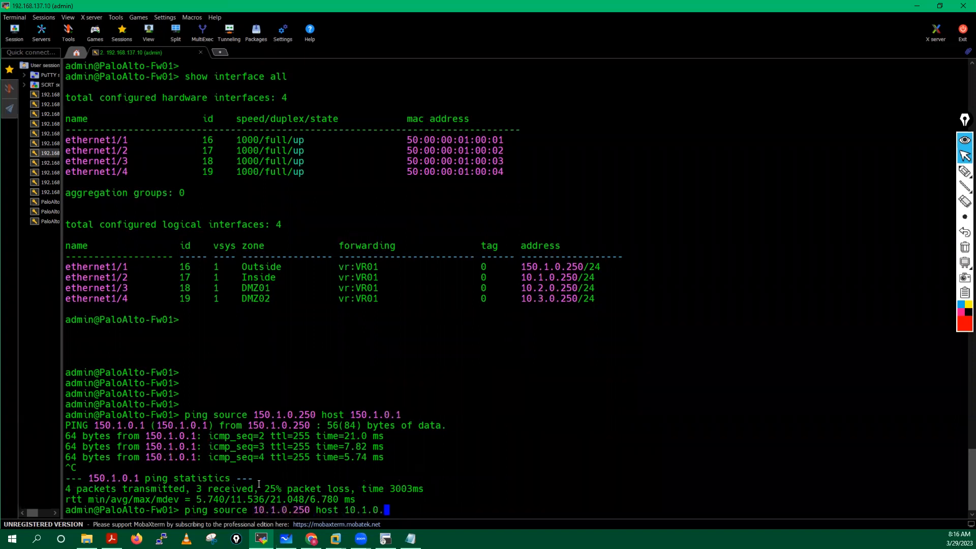
{"action": "key", "text": "Return"}
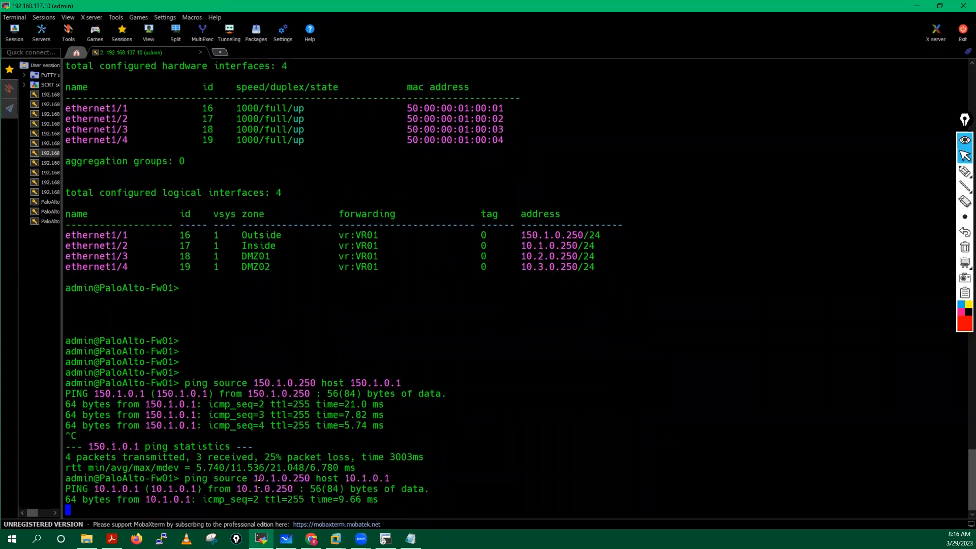
{"action": "key", "text": "ctrl+c"}
Step: Ping 10.2.0.1 from source 10.2.0.250 and confirm replies
{"action": "key", "text": "Up"}
{"action": "key", "text": "Left"}
{"action": "key", "text": "Left"}
{"action": "key", "text": "Left"}
{"action": "key", "text": "Left"}
{"action": "key", "text": "BackSpace"}
{"action": "type", "text": "2"}
{"action": "key", "text": "Left"}
{"action": "key", "text": "Left"}
{"action": "key", "text": "Left"}
{"action": "key", "text": "Left"}
{"action": "key", "text": "Left"}
{"action": "key", "text": "Left"}
{"action": "key", "text": "Left"}
{"action": "key", "text": "Left"}
{"action": "key", "text": "Left"}
{"action": "key", "text": "Left"}
{"action": "key", "text": "Left"}
{"action": "key", "text": "Left"}
{"action": "key", "text": "Left"}
{"action": "key", "text": "Left"}
{"action": "key", "text": "Left"}
{"action": "key", "text": "Left"}
{"action": "key", "text": "BackSpace"}
{"action": "type", "text": "2"}
{"action": "key", "text": "Return"}
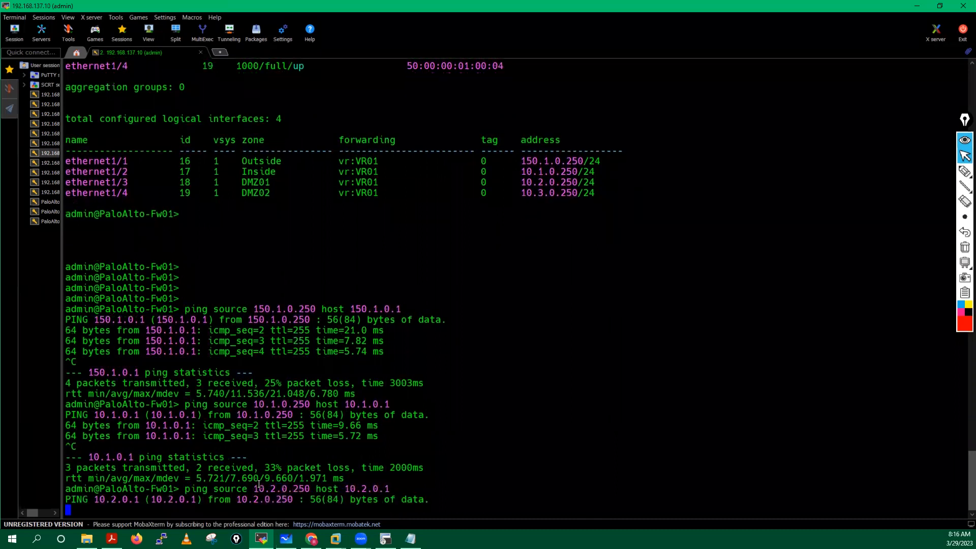
{"action": "key", "text": "ctrl+c"}
Step: Ping 10.3.0.1 from source 10.3.0.250 and confirm replies
{"action": "key", "text": "Up"}
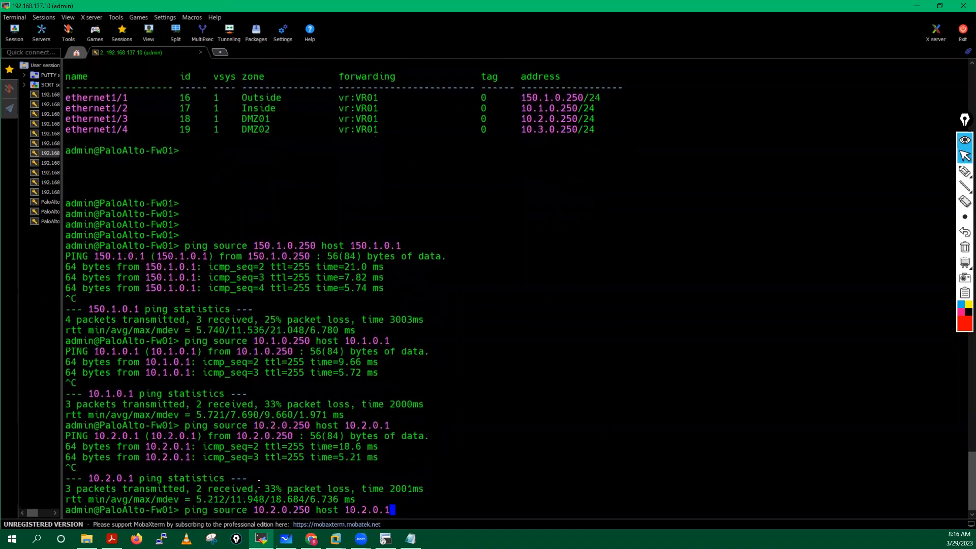
{"action": "key", "text": "Left"}
{"action": "key", "text": "Left"}
{"action": "key", "text": "Left"}
{"action": "key", "text": "Left"}
{"action": "key", "text": "Left"}
{"action": "key", "text": "Delete"}
{"action": "type", "text": "3"}
{"action": "key", "text": "Left"}
{"action": "key", "text": "Left"}
{"action": "key", "text": "Left"}
{"action": "key", "text": "Left"}
{"action": "key", "text": "Left"}
{"action": "key", "text": "Left"}
{"action": "key", "text": "Left"}
{"action": "key", "text": "Left"}
{"action": "key", "text": "Left"}
{"action": "key", "text": "Left"}
{"action": "key", "text": "Left"}
{"action": "key", "text": "Left"}
{"action": "key", "text": "Left"}
{"action": "key", "text": "Left"}
{"action": "key", "text": "Left"}
{"action": "key", "text": "Left"}
{"action": "key", "text": "Left"}
{"action": "key", "text": "Delete"}
{"action": "type", "text": "3"}
{"action": "key", "text": "Return"}
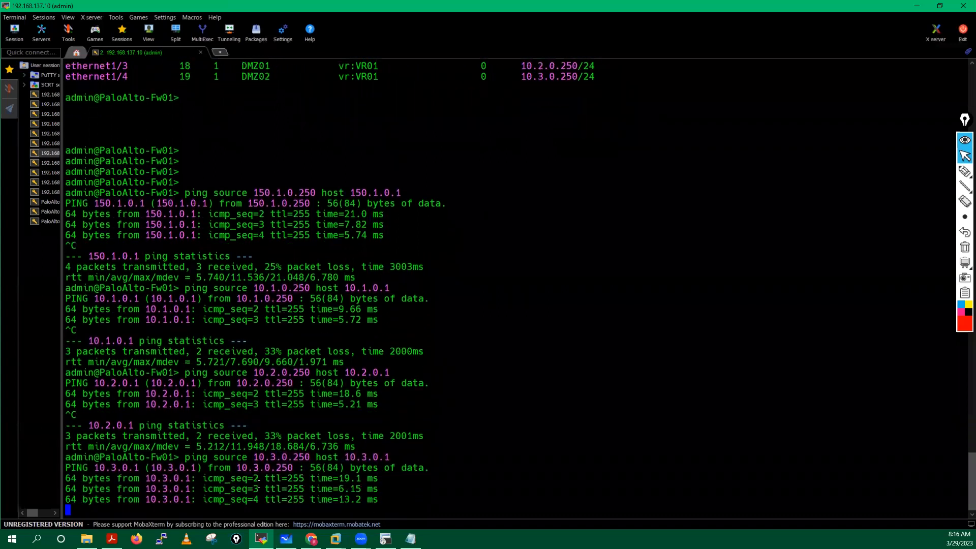
{"action": "key", "text": "ctrl+c"}
{"action": "key", "text": "Return"}
{"action": "key", "text": "Return"}
{"action": "key", "text": "Return"}
{"action": "key", "text": "Return"}
{"action": "key", "text": "Return"}
{"action": "key", "text": "Return"}
Step: Display the firewall's routing table and FIB with show routing route and show routing fib
{"action": "type", "text": "show routing route"}
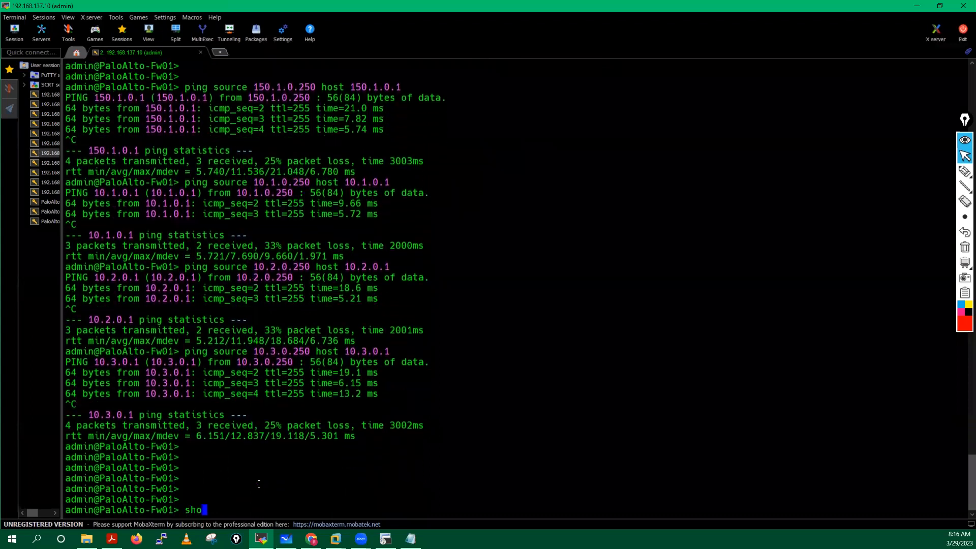
{"action": "key", "text": "Return"}
{"action": "key", "text": "Return"}
{"action": "key", "text": "Return"}
{"action": "key", "text": "Return"}
{"action": "key", "text": "Return"}
{"action": "key", "text": "Return"}
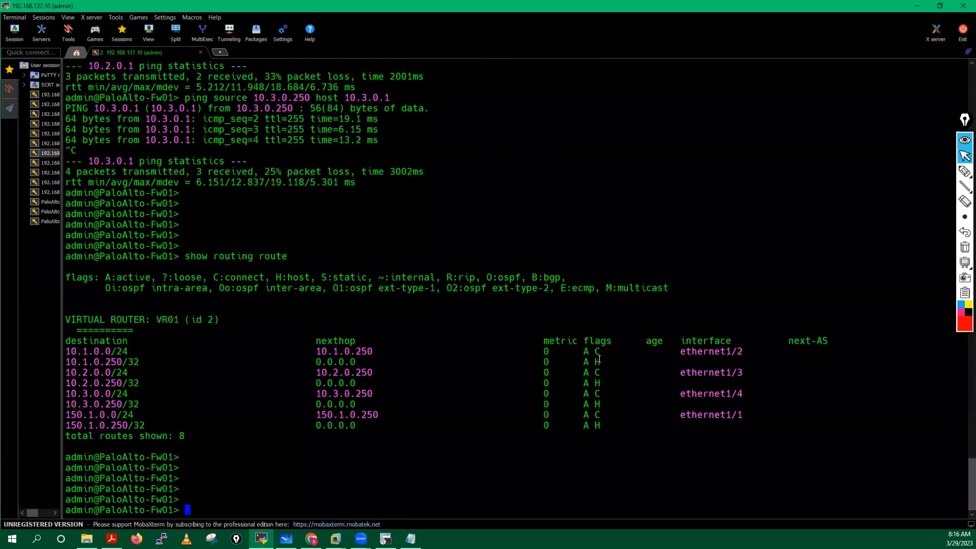
{"action": "double_click", "coordinate": [600, 350]}
{"action": "left_click", "coordinate": [496, 415]}
{"action": "type", "text": "show routing fib"}
{"action": "key", "text": "Return"}
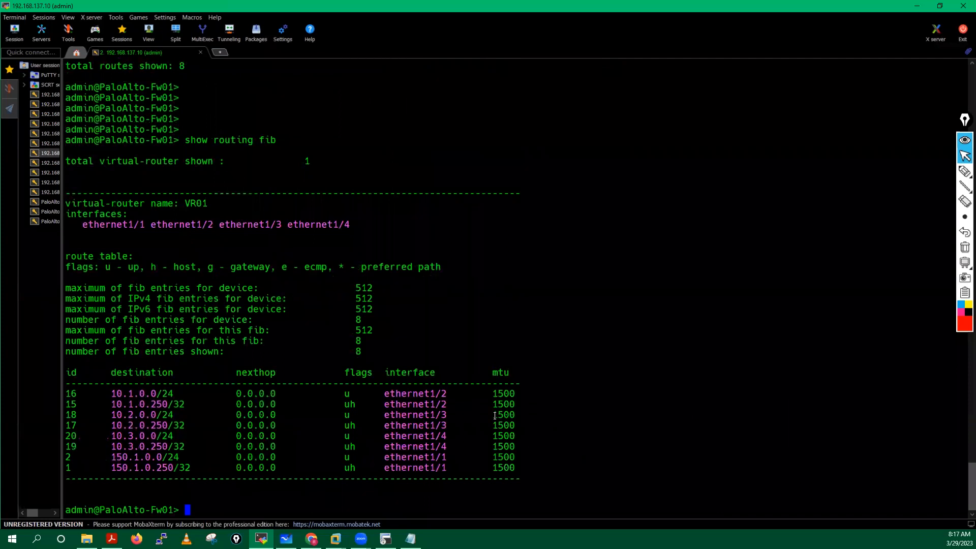
Step: Dismiss the successful PA-VM commit status and return to the EVE lab topology
{"action": "left_click", "coordinate": [918, 6]}
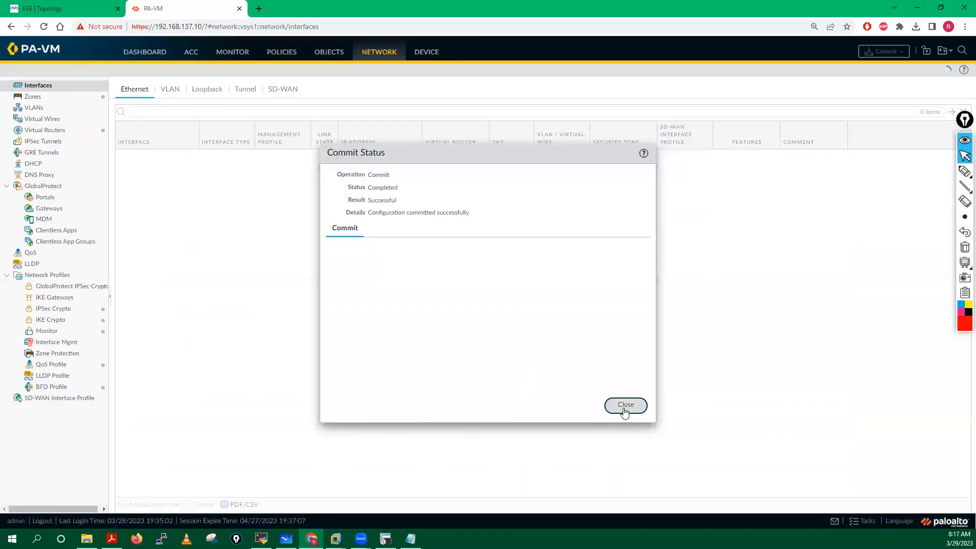
{"action": "left_click", "coordinate": [626, 405]}
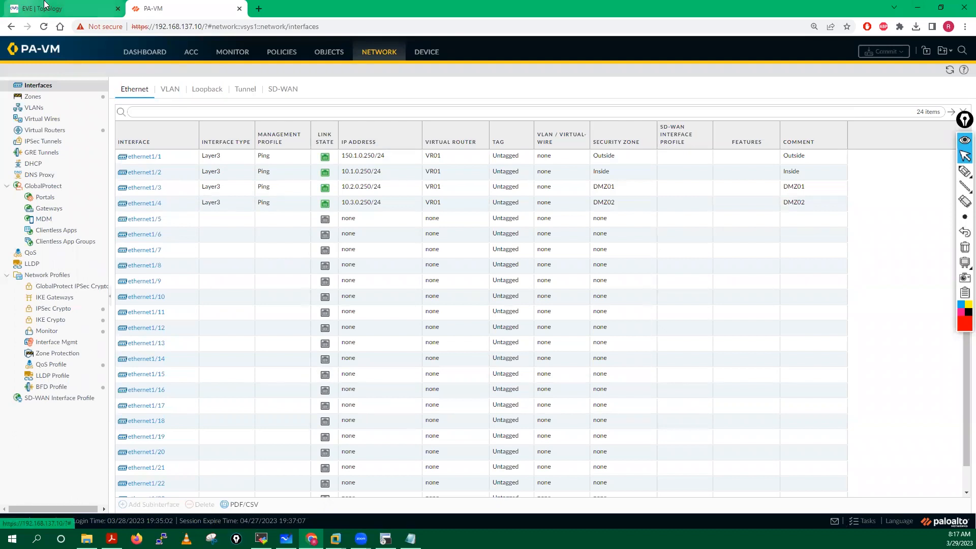
{"action": "key", "text": "ctrl+Tab"}
Step: Bring SecureCRT up, reposition and resize it over the topology, and select the Out-R1 console
{"action": "left_click", "coordinate": [387, 539]}
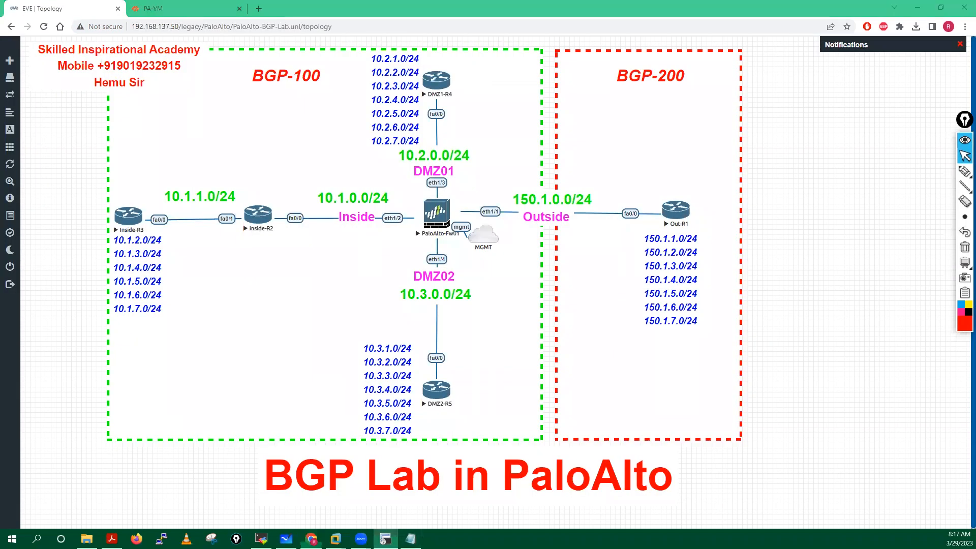
{"action": "left_click_drag", "start_coordinate": [559, 113], "coordinate": [283, 249]}
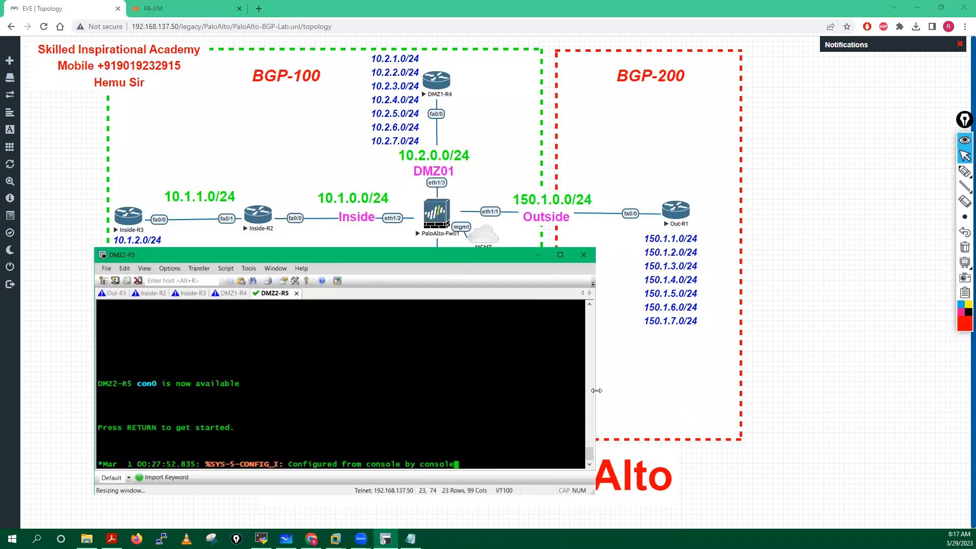
{"action": "left_click_drag", "start_coordinate": [595, 394], "coordinate": [693, 394]}
{"action": "left_click_drag", "start_coordinate": [437, 250], "coordinate": [436, 255]}
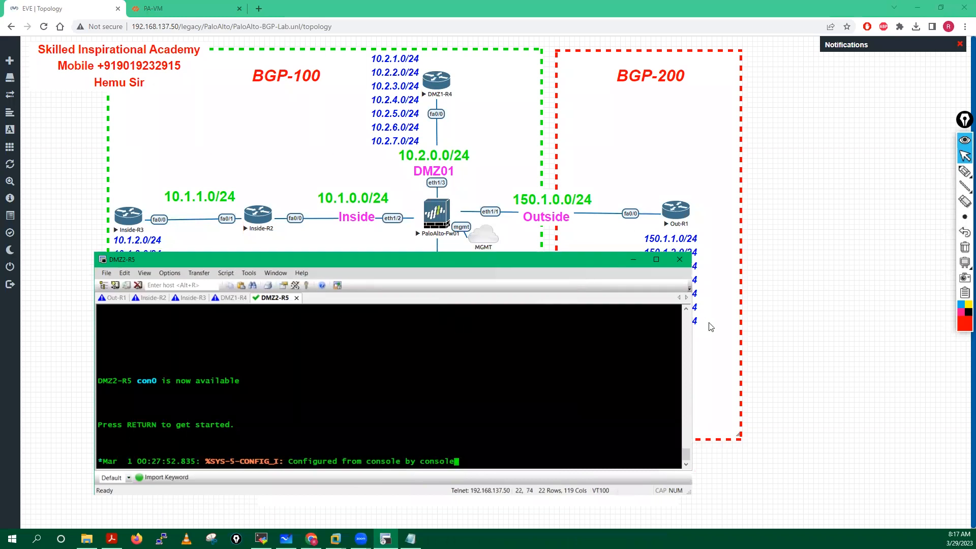
{"action": "left_click_drag", "start_coordinate": [694, 336], "coordinate": [645, 337]}
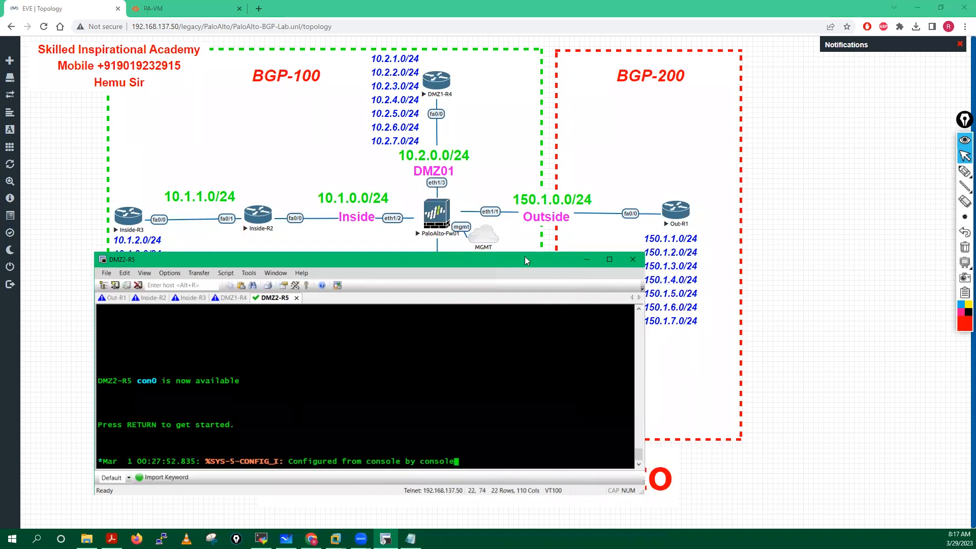
{"action": "left_click_drag", "start_coordinate": [511, 261], "coordinate": [491, 258]}
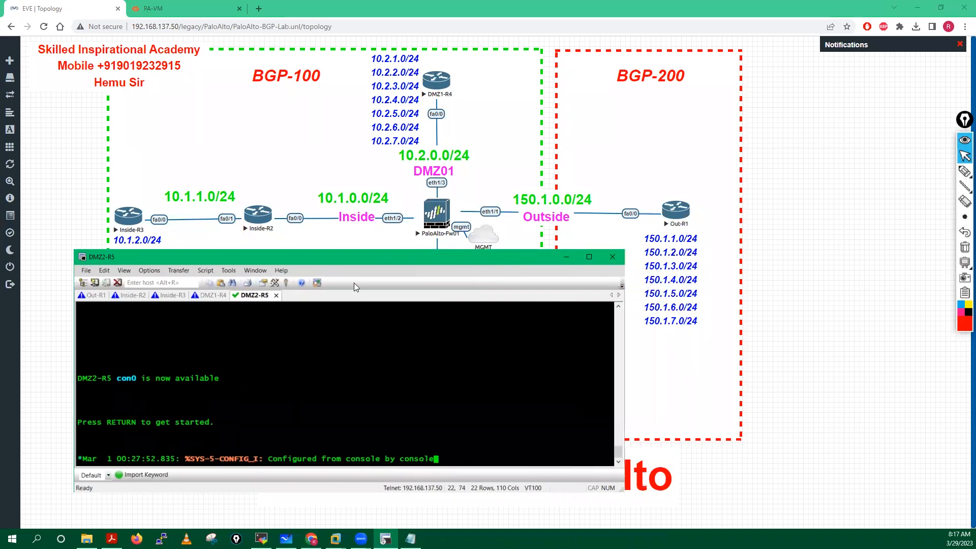
{"action": "left_click", "coordinate": [101, 295]}
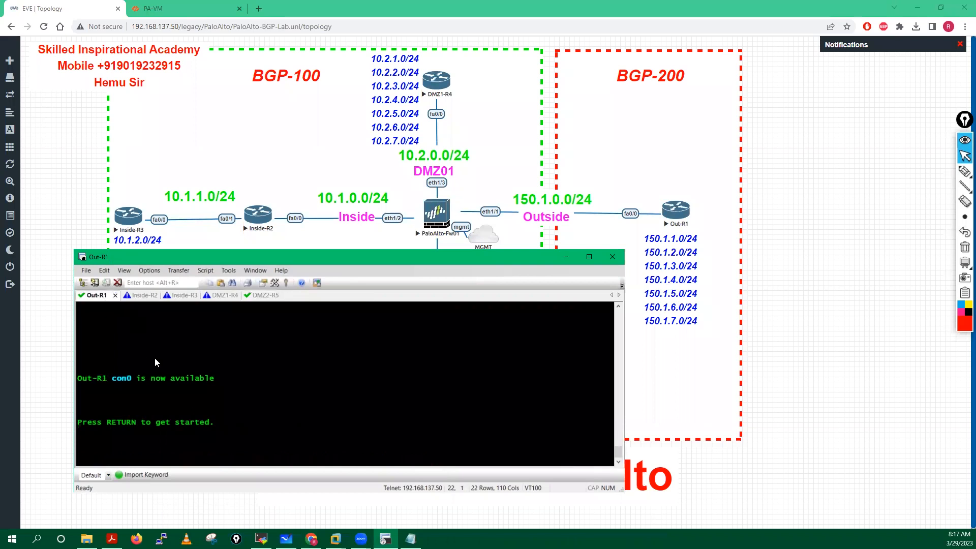
Step: On Out-R1, enter privileged and global configuration mode and start router bgp 200
{"action": "key", "text": "Return"}
{"action": "key", "text": "Return"}
{"action": "key", "text": "Return"}
{"action": "key", "text": "Return"}
{"action": "key", "text": "Return"}
{"action": "key", "text": "Return"}
{"action": "key", "text": "Return"}
{"action": "key", "text": "Return"}
{"action": "key", "text": "Return"}
{"action": "type", "text": "ena"}
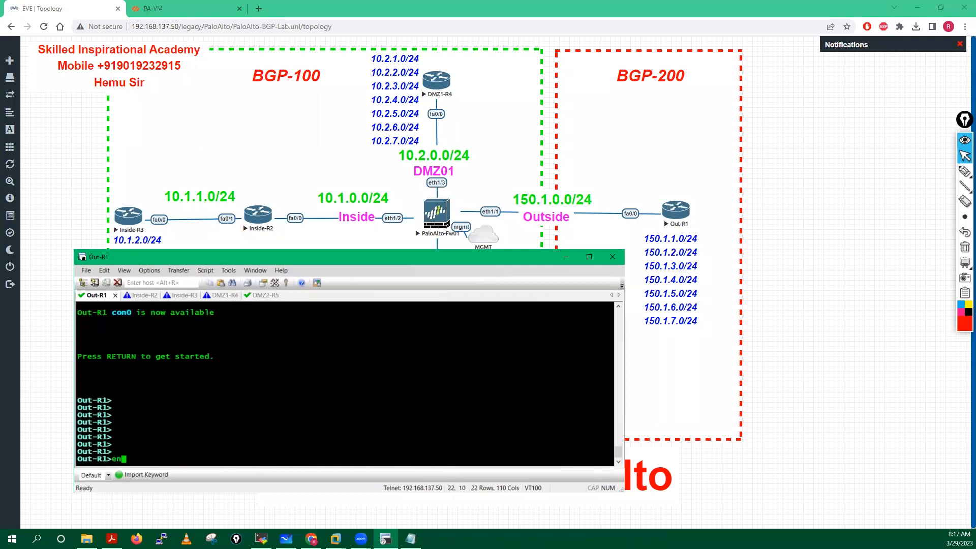
{"action": "key", "text": "Tab"}
{"action": "key", "text": "Return"}
{"action": "key", "text": "Return"}
{"action": "key", "text": "Return"}
{"action": "key", "text": "Return"}
{"action": "type", "text": "conf t"}
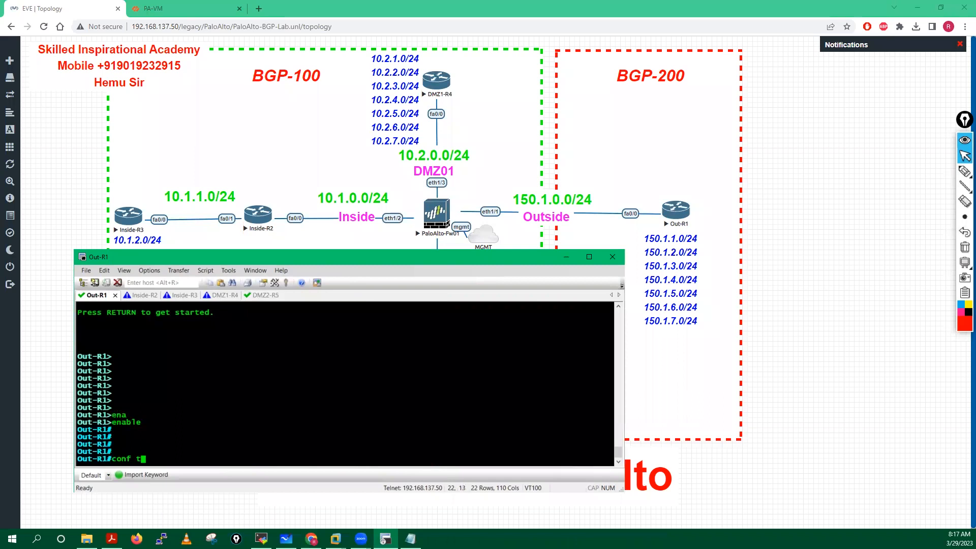
{"action": "key", "text": "Return"}
{"action": "key", "text": "Return"}
{"action": "key", "text": "Return"}
{"action": "key", "text": "Return"}
{"action": "key", "text": "Return"}
{"action": "key", "text": "Return"}
{"action": "key", "text": "Return"}
{"action": "key", "text": "Return"}
{"action": "key", "text": "Return"}
{"action": "key", "text": "Return"}
{"action": "type", "text": "rou"}
{"action": "key", "text": "Tab"}
{"action": "type", "text": "bg"}
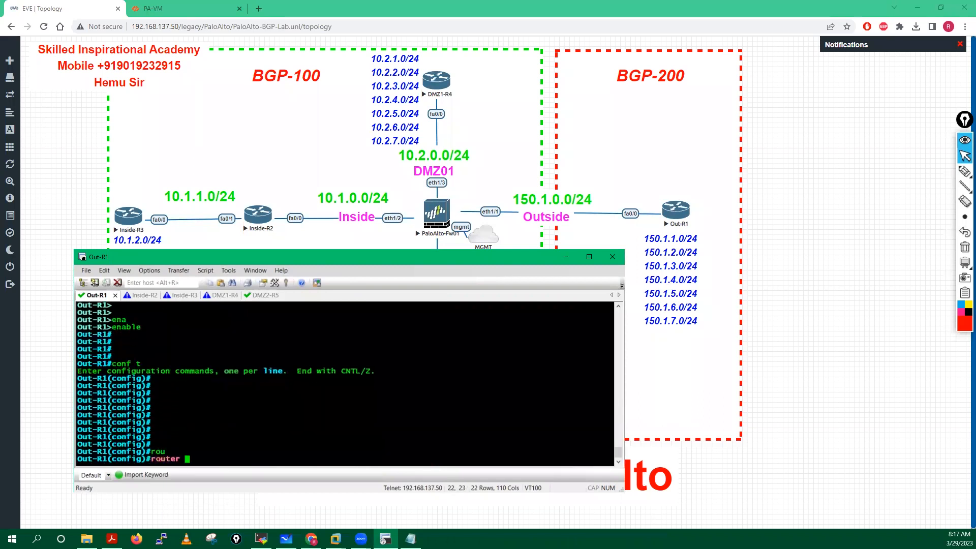
{"action": "key", "text": "Tab"}
{"action": "type", "text": "200"}
{"action": "key", "text": "Return"}
Step: Advertise network 150.1.0.0 mask 255.255.248.0 in BGP
{"action": "type", "text": "net"}
{"action": "key", "text": "Tab"}
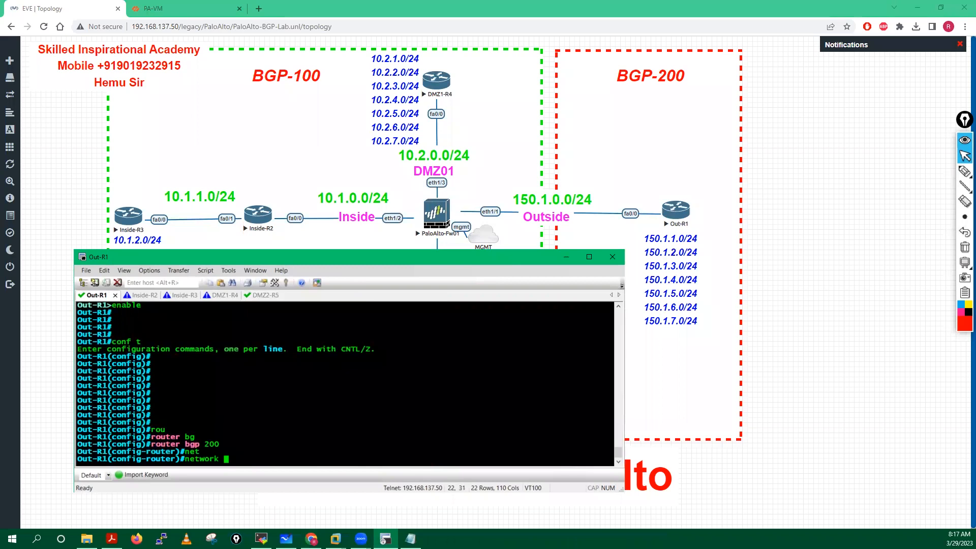
{"action": "type", "text": "150.1.0.0 mas"}
{"action": "key", "text": "Tab"}
{"action": "type", "text": "255"}
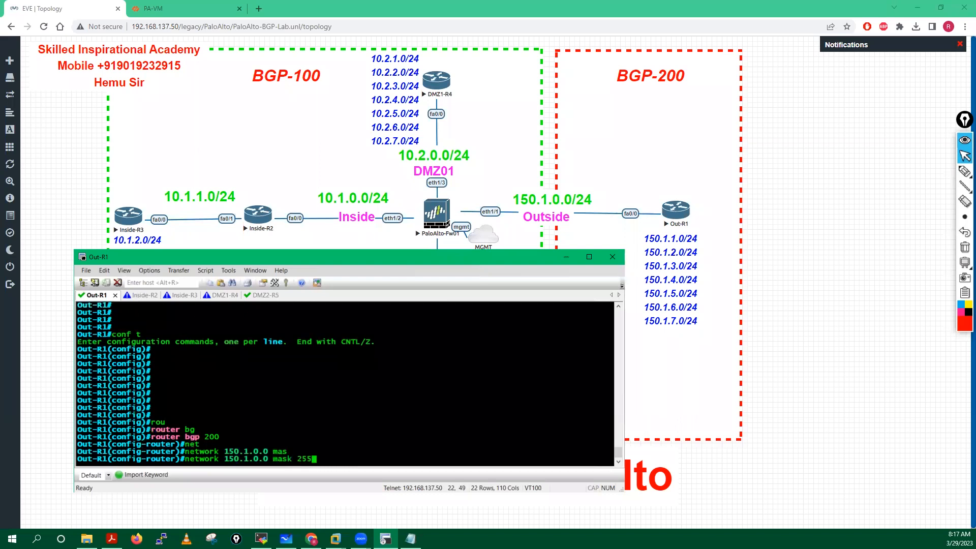
{"action": "type", "text": ".255.248.0"}
{"action": "key", "text": "Return"}
{"action": "key", "text": "Return"}
{"action": "key", "text": "Return"}
{"action": "key", "text": "Return"}
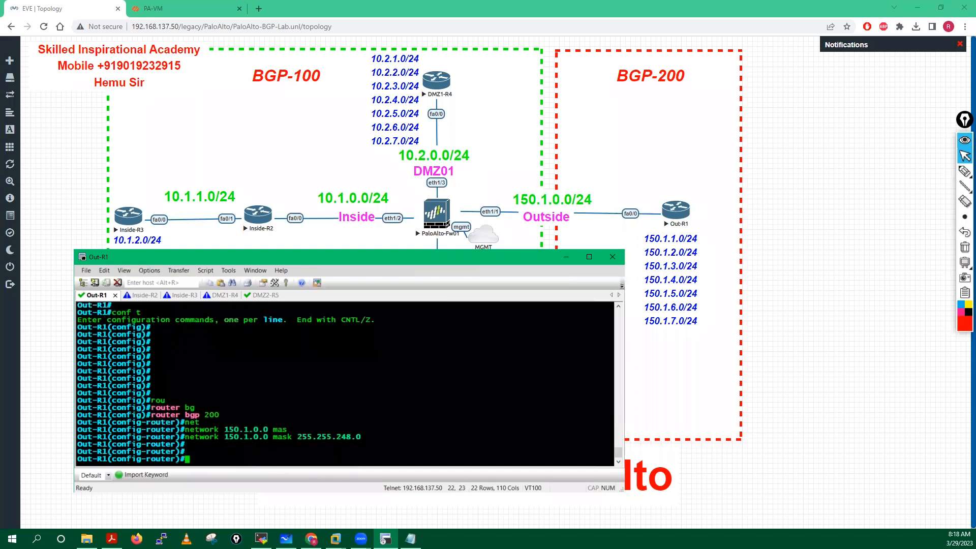
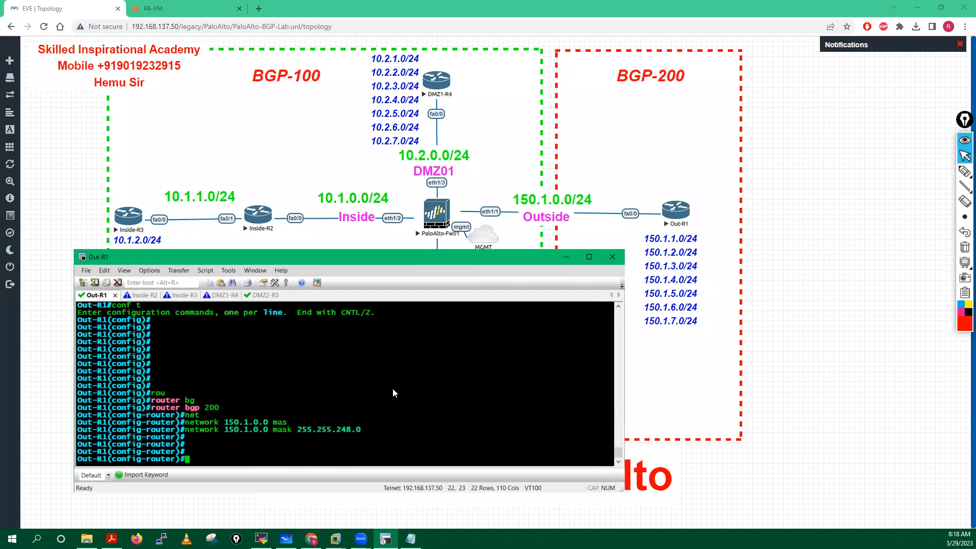
Step: Add neighbor 150.1.0.250 with remote-as 100 to Out-R1's BGP 200 process
{"action": "type", "text": "nei"}
{"action": "key", "text": "Tab"}
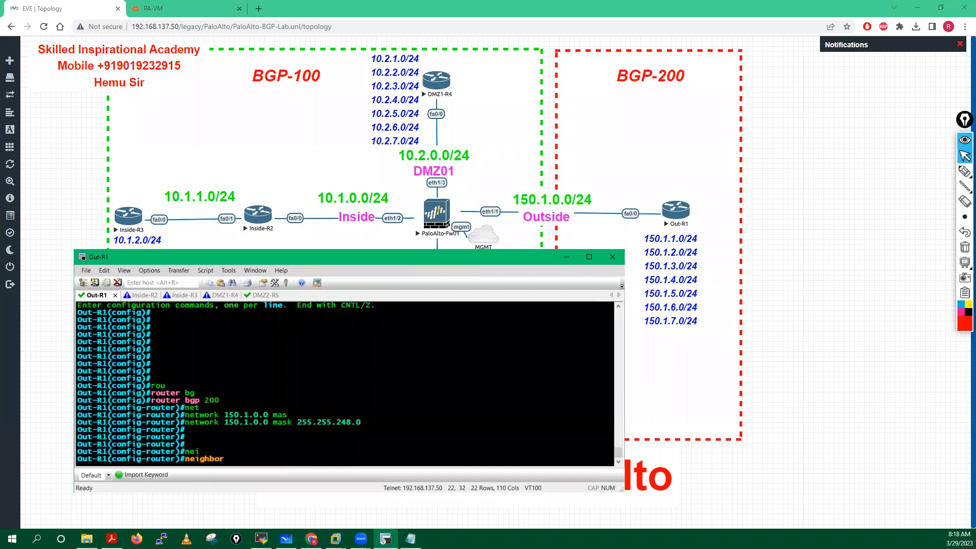
{"action": "type", "text": "150.1.0.250 remo"}
{"action": "key", "text": "Tab"}
{"action": "key", "text": "Tab"}
{"action": "type", "text": "t"}
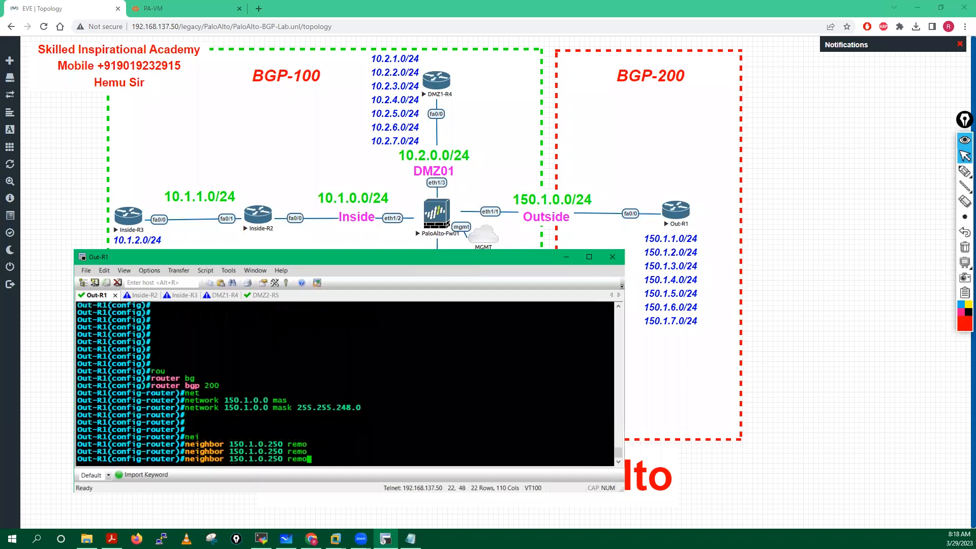
{"action": "type", "text": "e"}
{"action": "key", "text": "Tab"}
{"action": "type", "text": "-as"}
{"action": "key", "text": "Tab"}
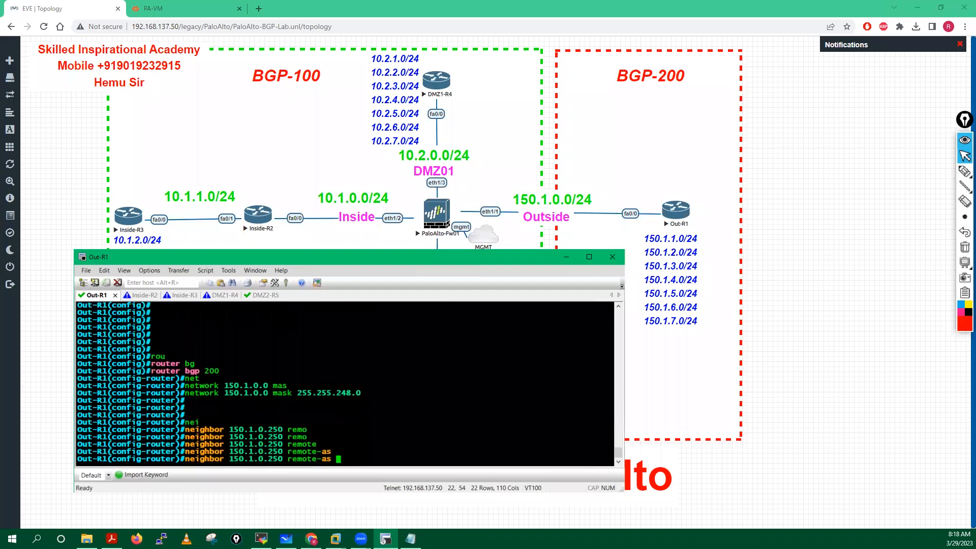
{"action": "type", "text": "100"}
{"action": "key", "text": "Return"}
{"action": "key", "text": "Return"}
{"action": "key", "text": "Return"}
{"action": "key", "text": "Return"}
{"action": "key", "text": "Return"}
{"action": "key", "text": "Return"}
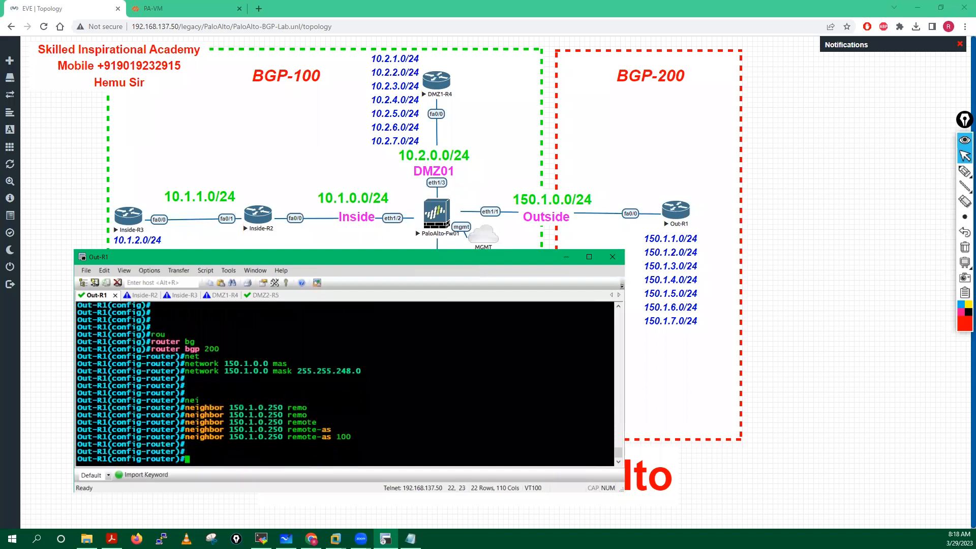
Step: Exit BGP configuration, save Out-R1 with 'do wr mem', and switch to the Inside-R2 console
{"action": "key", "text": "Return"}
{"action": "key", "text": "Return"}
{"action": "key", "text": "Return"}
{"action": "key", "text": "Return"}
{"action": "key", "text": "Return"}
{"action": "key", "text": "Return"}
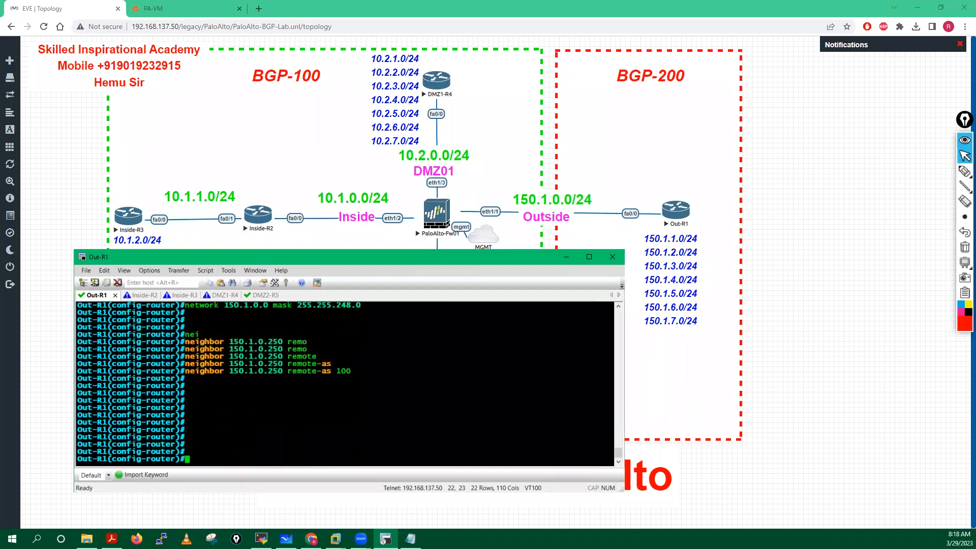
{"action": "type", "text": "eixt"}
{"action": "key", "text": "BackSpace"}
{"action": "key", "text": "BackSpace"}
{"action": "key", "text": "BackSpace"}
{"action": "type", "text": "xit"}
{"action": "key", "text": "Return"}
{"action": "key", "text": "Return"}
{"action": "key", "text": "Return"}
{"action": "key", "text": "Return"}
{"action": "key", "text": "Return"}
{"action": "type", "text": "fo"}
{"action": "key", "text": "BackSpace"}
{"action": "key", "text": "BackSpace"}
{"action": "type", "text": "do wr mem"}
{"action": "key", "text": "Return"}
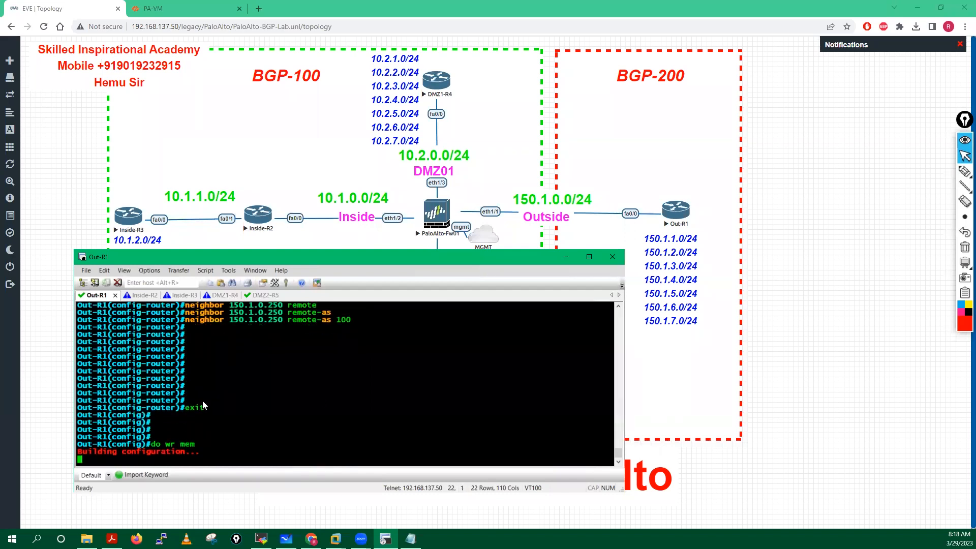
{"action": "left_click", "coordinate": [134, 296]}
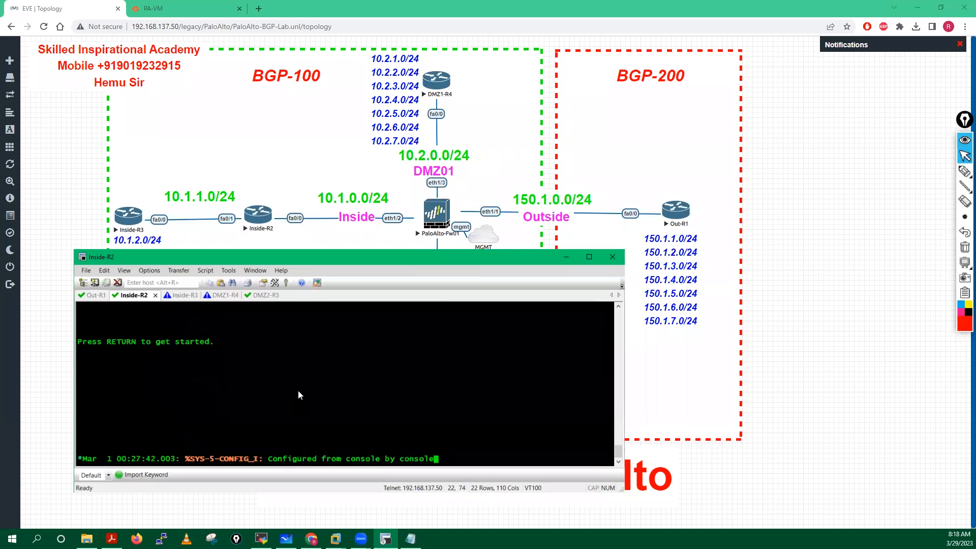
Step: On Inside-R2, enter enable and configuration mode and start router bgp 100
{"action": "key", "text": "Return"}
{"action": "key", "text": "Return"}
{"action": "key", "text": "Return"}
{"action": "key", "text": "Return"}
{"action": "key", "text": "Return"}
{"action": "key", "text": "Return"}
{"action": "key", "text": "Return"}
{"action": "key", "text": "Return"}
{"action": "key", "text": "Return"}
{"action": "key", "text": "Return"}
{"action": "key", "text": "Return"}
{"action": "key", "text": "Return"}
{"action": "key", "text": "Return"}
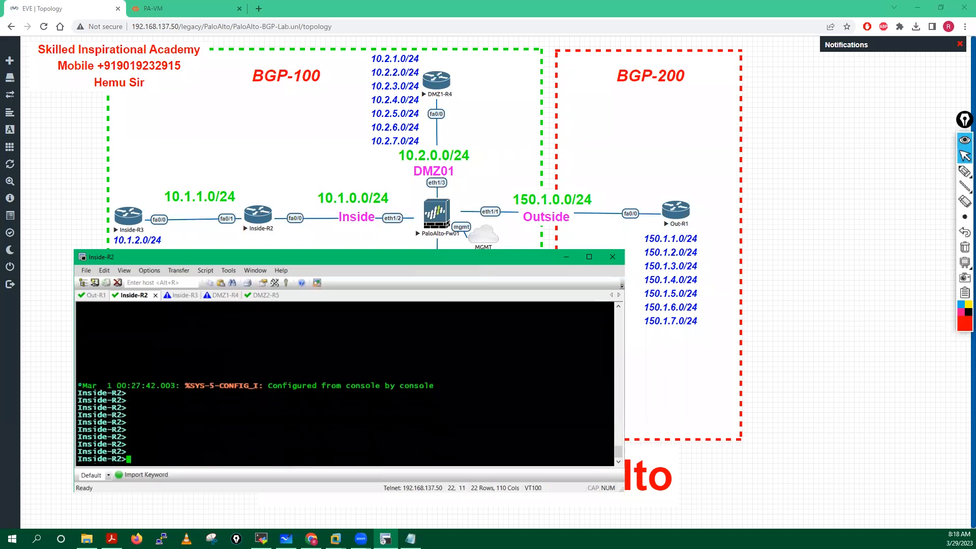
{"action": "type", "text": "ena"}
{"action": "key", "text": "Tab"}
{"action": "key", "text": "Return"}
{"action": "key", "text": "Return"}
{"action": "key", "text": "Return"}
{"action": "key", "text": "Return"}
{"action": "key", "text": "Return"}
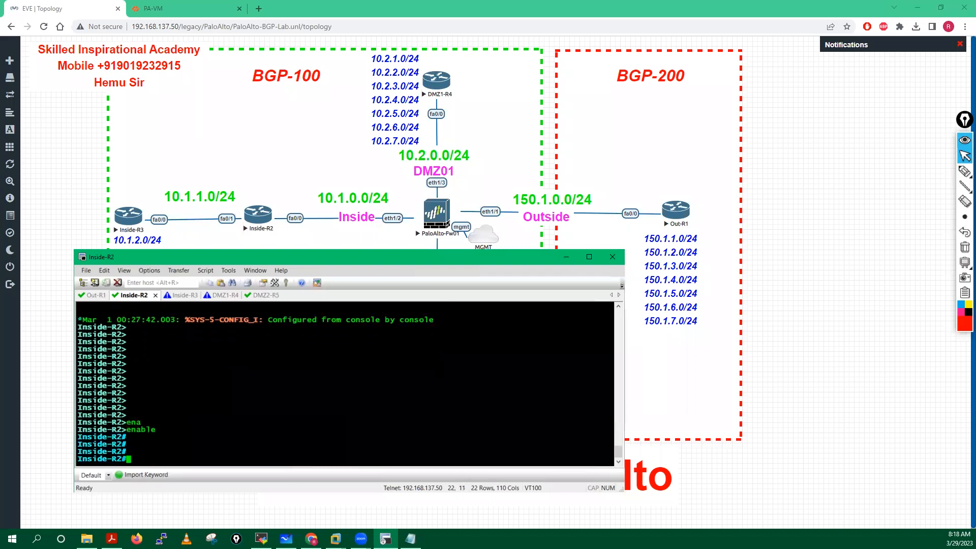
{"action": "type", "text": "conf t"}
{"action": "key", "text": "Return"}
{"action": "key", "text": "Return"}
{"action": "key", "text": "Return"}
{"action": "key", "text": "Return"}
{"action": "key", "text": "Return"}
{"action": "key", "text": "Return"}
{"action": "type", "text": "rou"}
{"action": "key", "text": "Tab"}
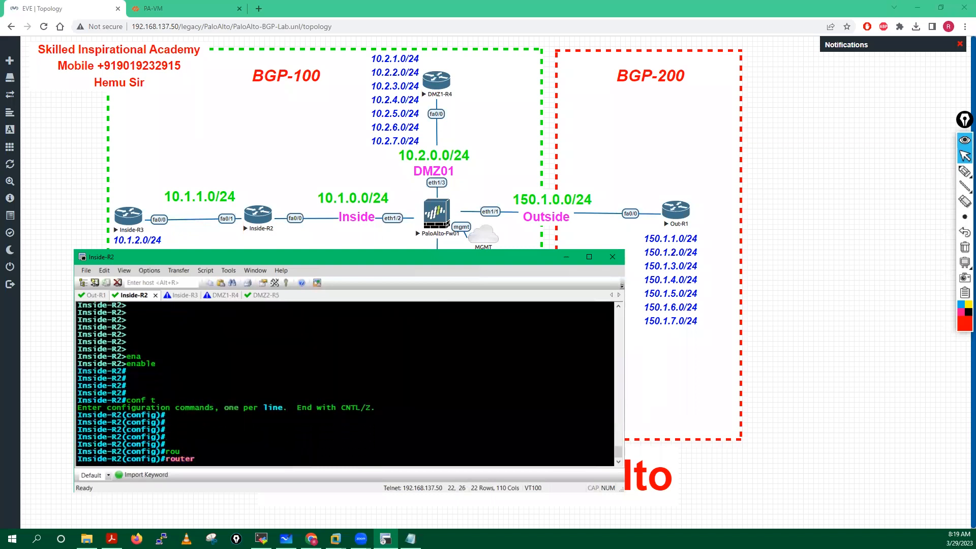
{"action": "type", "text": "bg"}
{"action": "key", "text": "Tab"}
{"action": "type", "text": "100"}
{"action": "key", "text": "Return"}
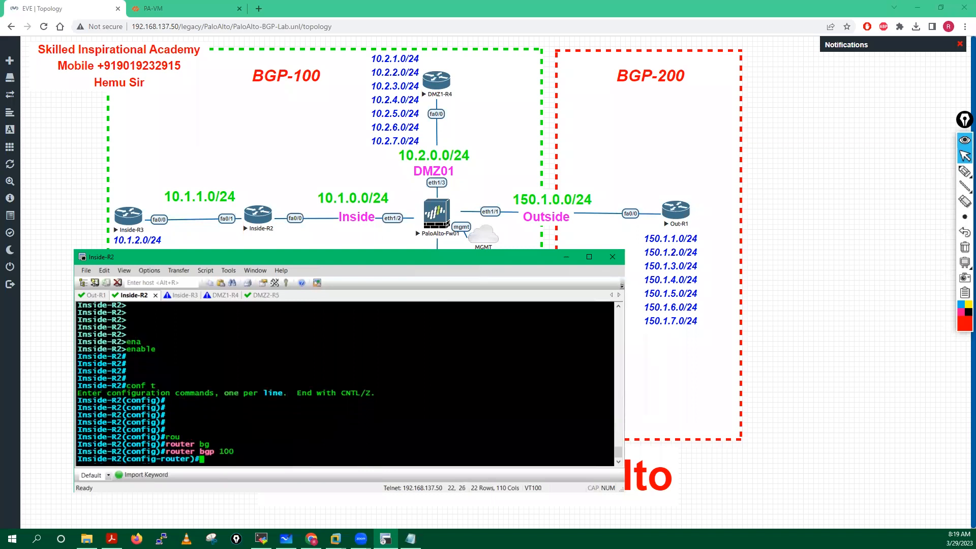
Step: Advertise networks 10.1.0.0 and 10.1.1.0 with mask 255.255.255.0 in BGP
{"action": "type", "text": "net"}
{"action": "key", "text": "Tab"}
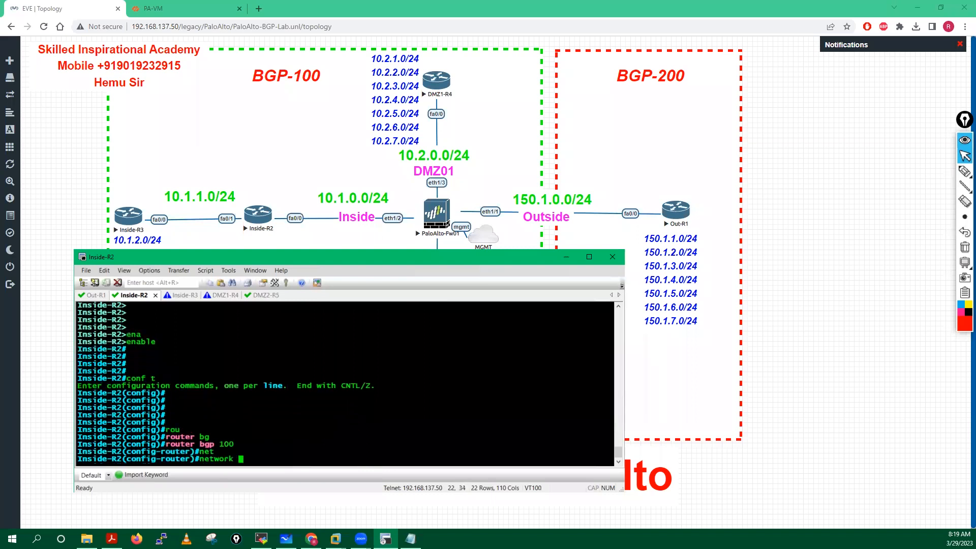
{"action": "type", "text": "10.1.0.0 mas"}
{"action": "key", "text": "Tab"}
{"action": "type", "text": "255.255"}
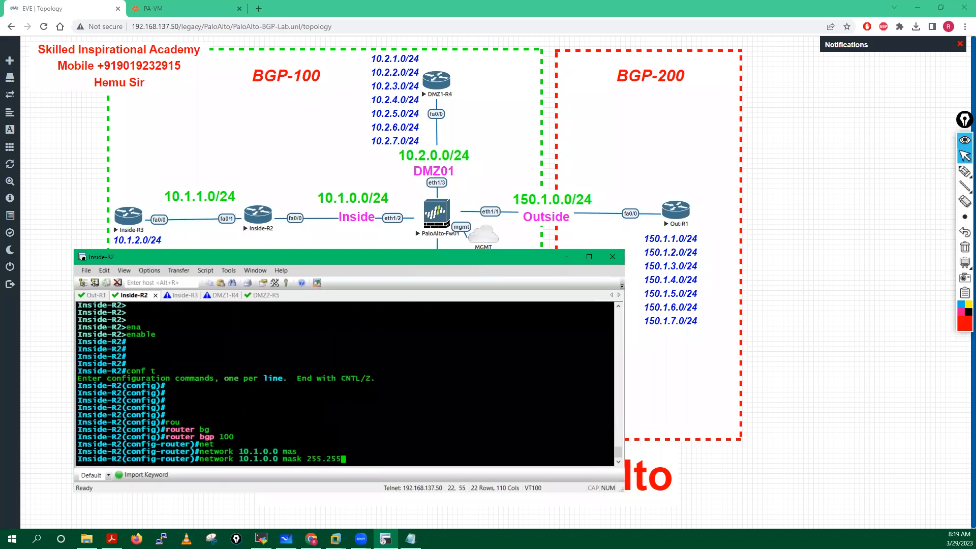
{"action": "type", "text": ".255.255.0"}
{"action": "key", "text": "Return"}
{"action": "key", "text": "Up"}
{"action": "key", "text": "Left"}
{"action": "key", "text": "Left"}
{"action": "key", "text": "Left"}
{"action": "key", "text": "Left"}
{"action": "key", "text": "Left"}
{"action": "key", "text": "Left"}
{"action": "key", "text": "Left"}
{"action": "key", "text": "Left"}
{"action": "key", "text": "Left"}
{"action": "key", "text": "Left"}
{"action": "key", "text": "Left"}
{"action": "key", "text": "Left"}
{"action": "key", "text": "Left"}
{"action": "key", "text": "Left"}
{"action": "key", "text": "Left"}
{"action": "key", "text": "Left"}
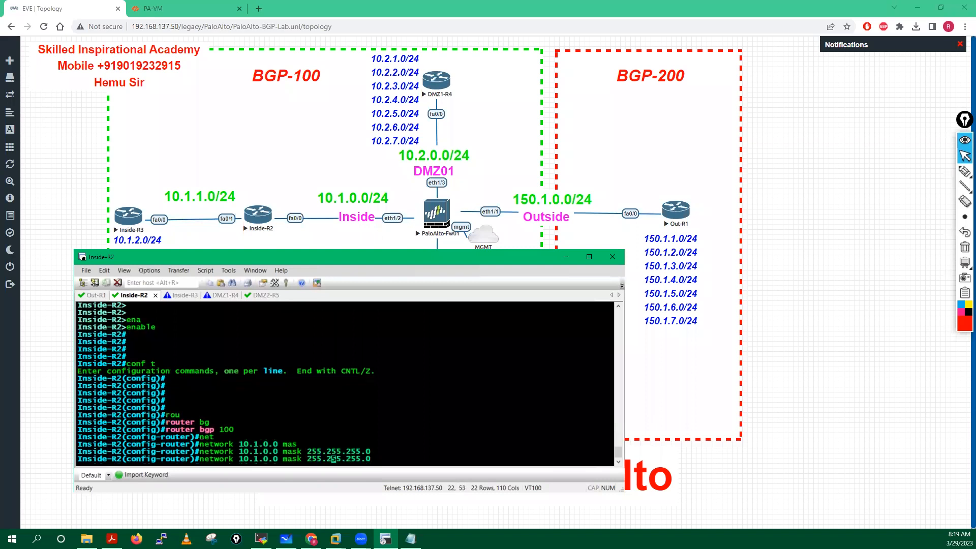
{"action": "key", "text": "Left"}
{"action": "key", "text": "Left"}
{"action": "key", "text": "Left"}
{"action": "key", "text": "Left"}
{"action": "key", "text": "Left"}
{"action": "key", "text": "BackSpace"}
{"action": "type", "text": "1"}
{"action": "key", "text": "Return"}
{"action": "key", "text": "Return"}
{"action": "key", "text": "Return"}
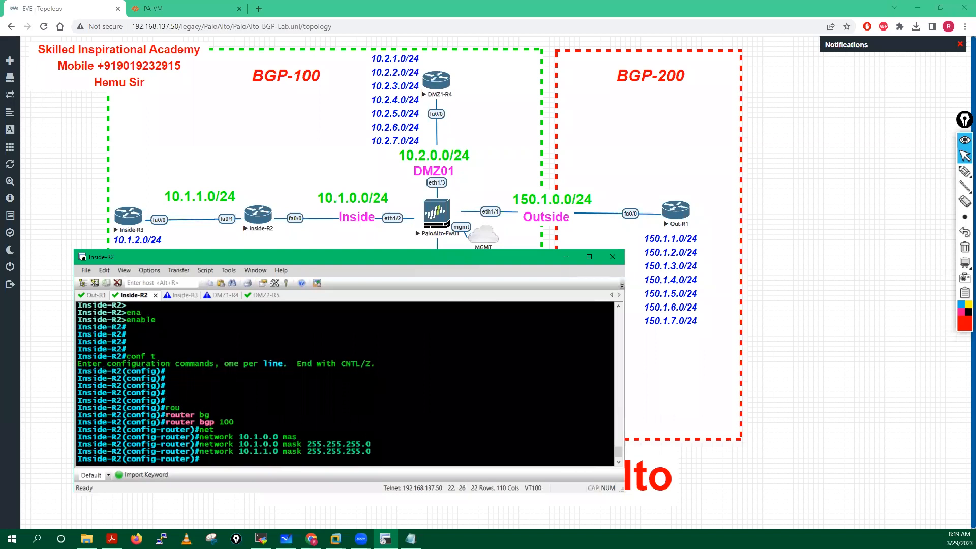
Step: Add BGP neighbors 10.1.0.250 and 10.1.1.2, both remote-as 100
{"action": "type", "text": "nei"}
{"action": "key", "text": "Tab"}
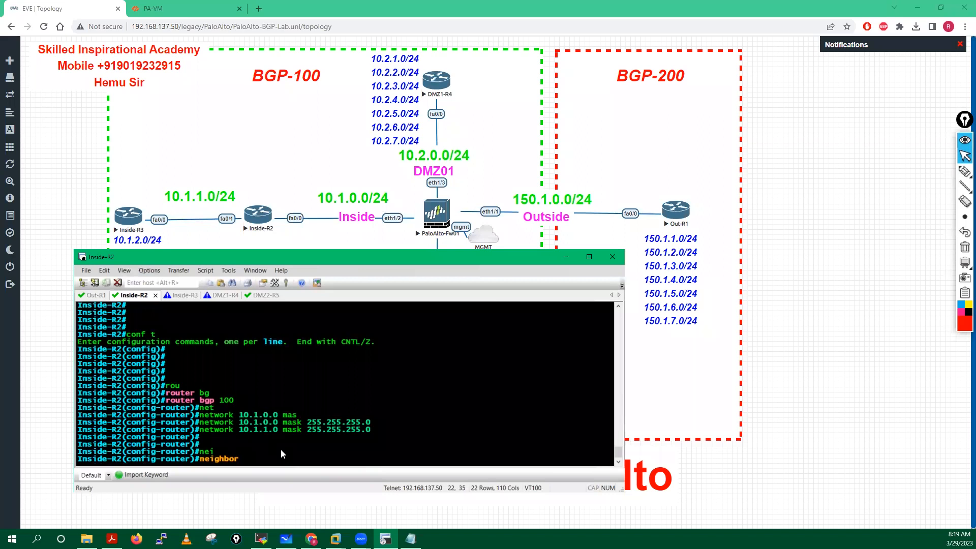
{"action": "type", "text": "10.1.0.250 remo"}
{"action": "key", "text": "Tab"}
{"action": "type", "text": "te"}
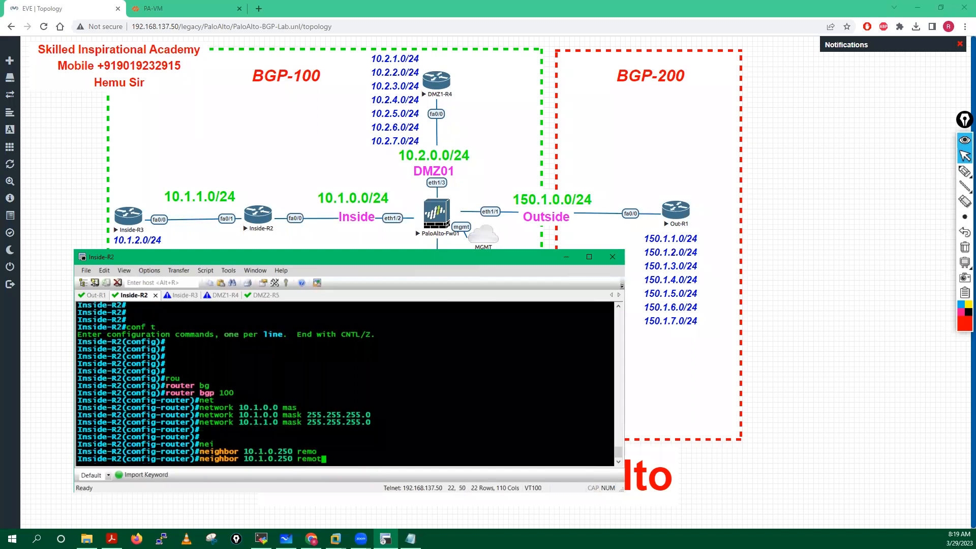
{"action": "key", "text": "Tab"}
{"action": "type", "text": "-as a100"}
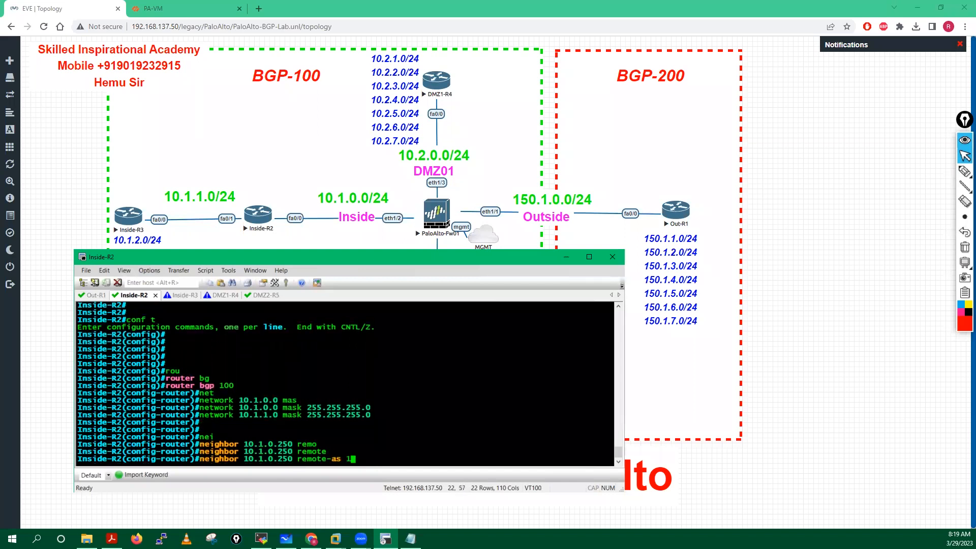
{"action": "key", "text": "Return"}
{"action": "key", "text": "Return"}
{"action": "key", "text": "Return"}
{"action": "key", "text": "Return"}
{"action": "key", "text": "Return"}
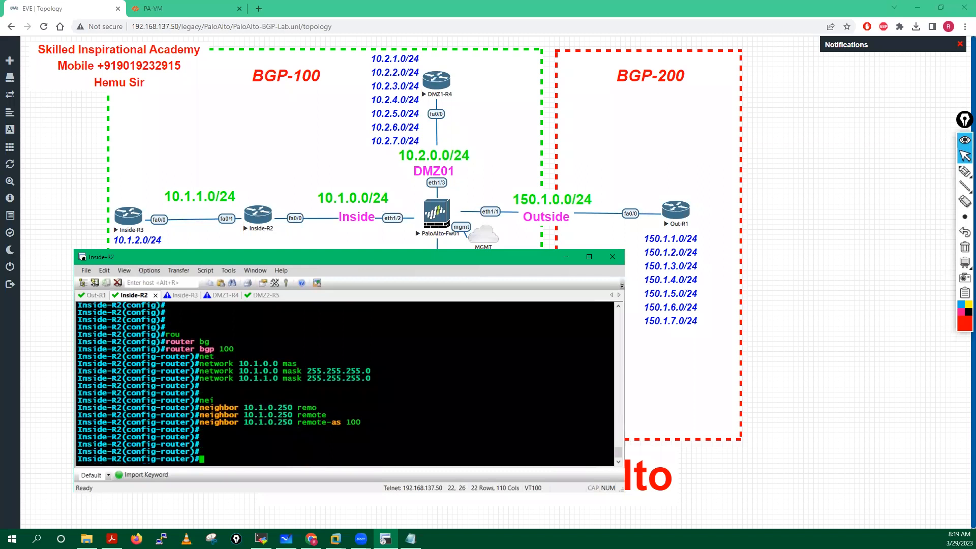
{"action": "key", "text": "Up"}
{"action": "key", "text": "Left"}
{"action": "key", "text": "Left"}
{"action": "key", "text": "Left"}
{"action": "key", "text": "Left"}
{"action": "key", "text": "Left"}
{"action": "key", "text": "Left"}
{"action": "key", "text": "Left"}
{"action": "key", "text": "Left"}
{"action": "key", "text": "Left"}
{"action": "key", "text": "Left"}
{"action": "key", "text": "Left"}
{"action": "key", "text": "Left"}
{"action": "key", "text": "Left"}
{"action": "key", "text": "Left"}
{"action": "key", "text": "Left"}
{"action": "key", "text": "Left"}
{"action": "key", "text": "Left"}
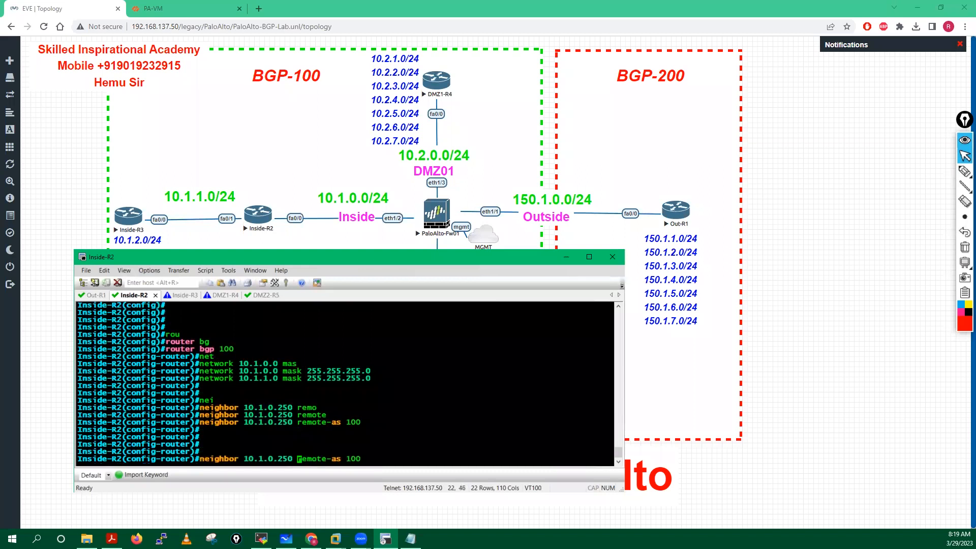
{"action": "key", "text": "BackSpace"}
{"action": "type", "text": "1"}
{"action": "key", "text": "Right"}
{"action": "key", "text": "Right"}
{"action": "key", "text": "Right"}
{"action": "key", "text": "BackSpace"}
{"action": "key", "text": "BackSpace"}
{"action": "key", "text": "Return"}
{"action": "key", "text": "Return"}
{"action": "key", "text": "Return"}
{"action": "key", "text": "Return"}
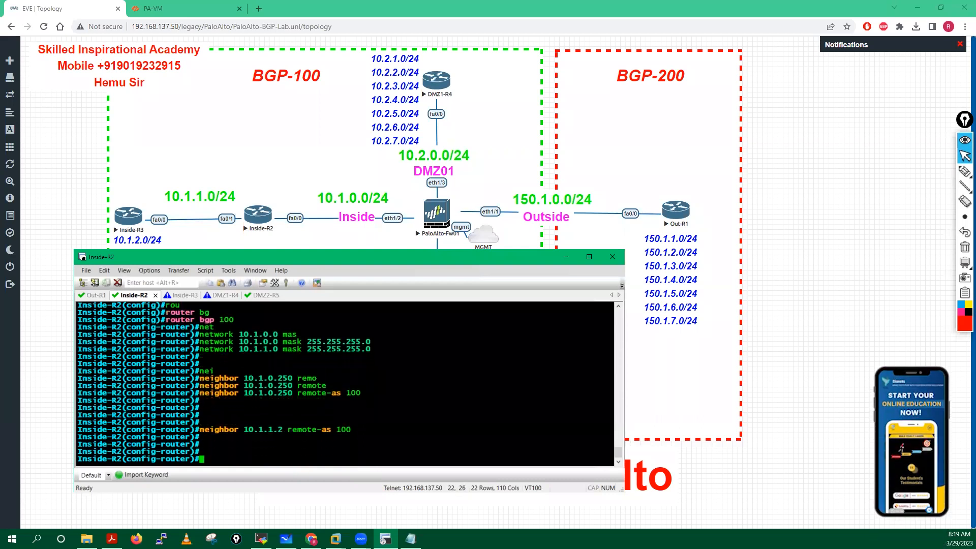
Step: Save Inside-R2's configuration with 'do wr mem' and switch to the Inside-R3 console
{"action": "key", "text": "Return"}
{"action": "key", "text": "Return"}
{"action": "type", "text": "do wr mem"}
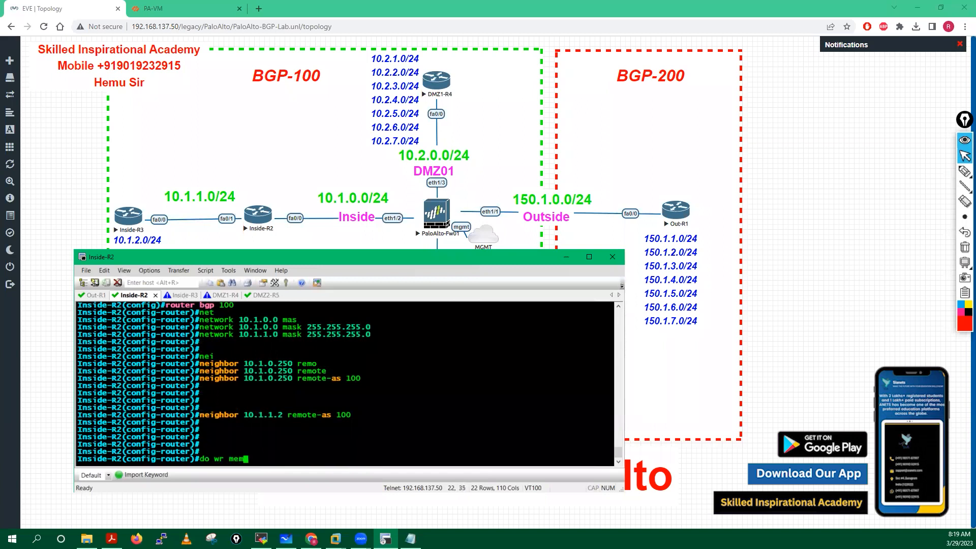
{"action": "key", "text": "Return"}
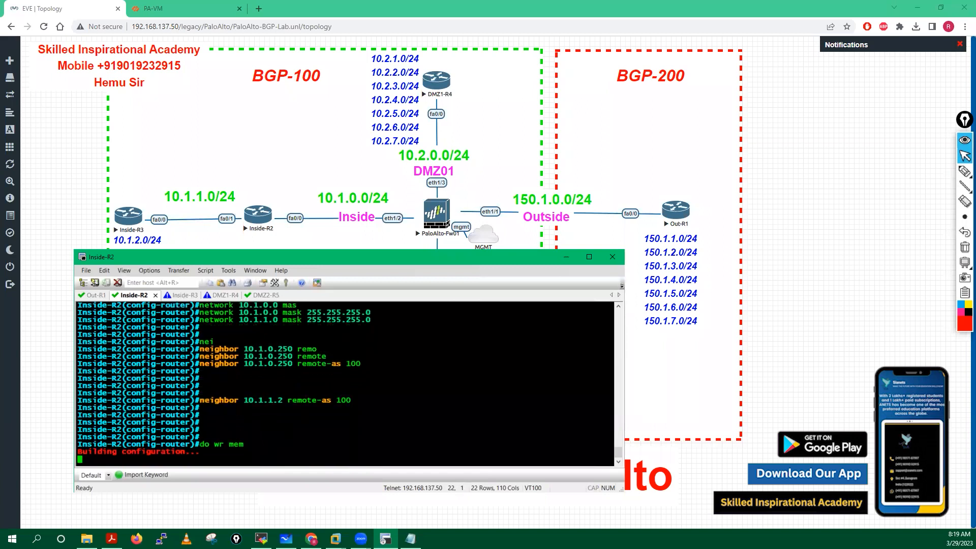
{"action": "left_click", "coordinate": [185, 296]}
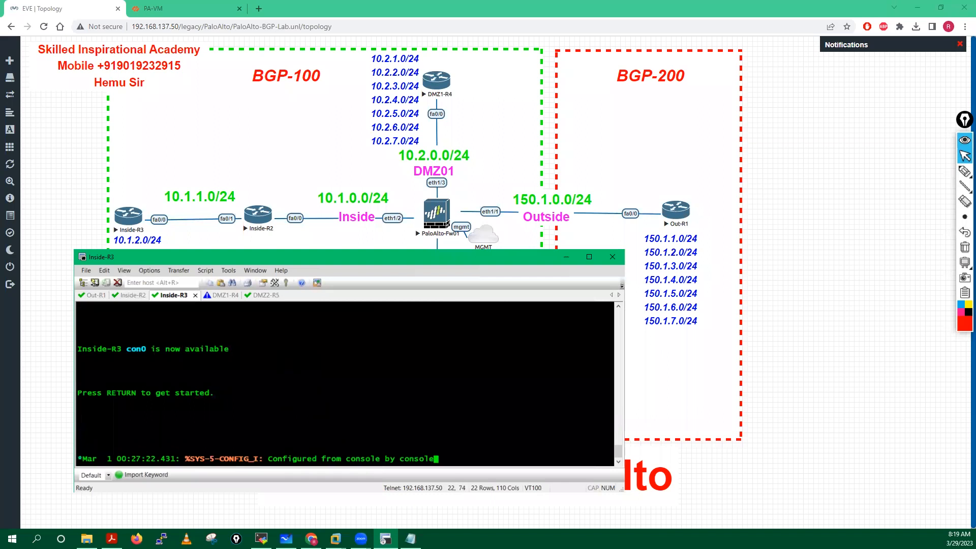
Step: On Inside-R3, enter enable and configuration mode and start router bgp 100
{"action": "key", "text": "Return"}
{"action": "key", "text": "Return"}
{"action": "key", "text": "Return"}
{"action": "key", "text": "Return"}
{"action": "key", "text": "Return"}
{"action": "key", "text": "Return"}
{"action": "key", "text": "Return"}
{"action": "key", "text": "Return"}
{"action": "key", "text": "Return"}
{"action": "key", "text": "Return"}
{"action": "key", "text": "Return"}
{"action": "key", "text": "Return"}
{"action": "type", "text": "ena"}
{"action": "key", "text": "Tab"}
{"action": "key", "text": "Return"}
{"action": "key", "text": "Return"}
{"action": "key", "text": "Return"}
{"action": "key", "text": "Return"}
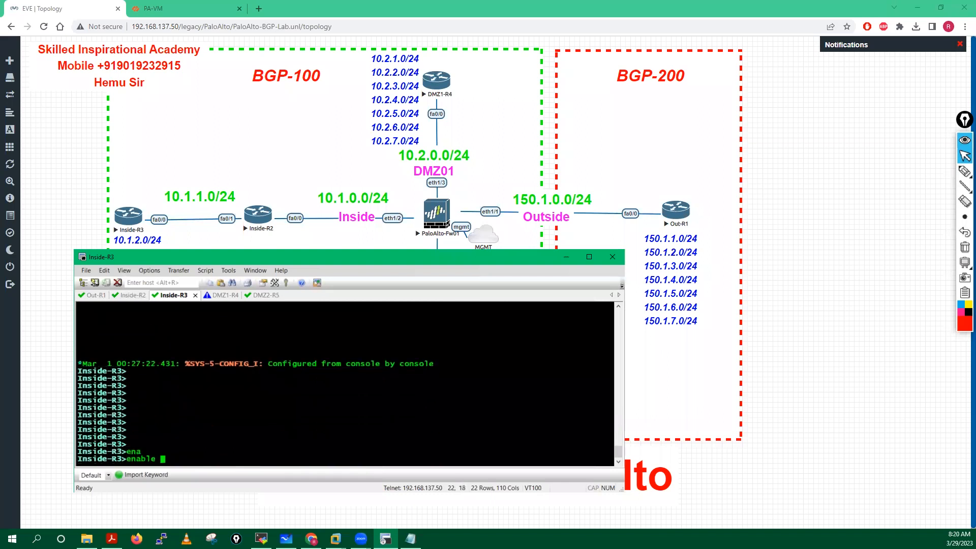
{"action": "type", "text": "conf t"}
{"action": "key", "text": "Return"}
{"action": "key", "text": "Return"}
{"action": "key", "text": "Return"}
{"action": "type", "text": "rou"}
{"action": "key", "text": "Tab"}
{"action": "type", "text": "tet bg"}
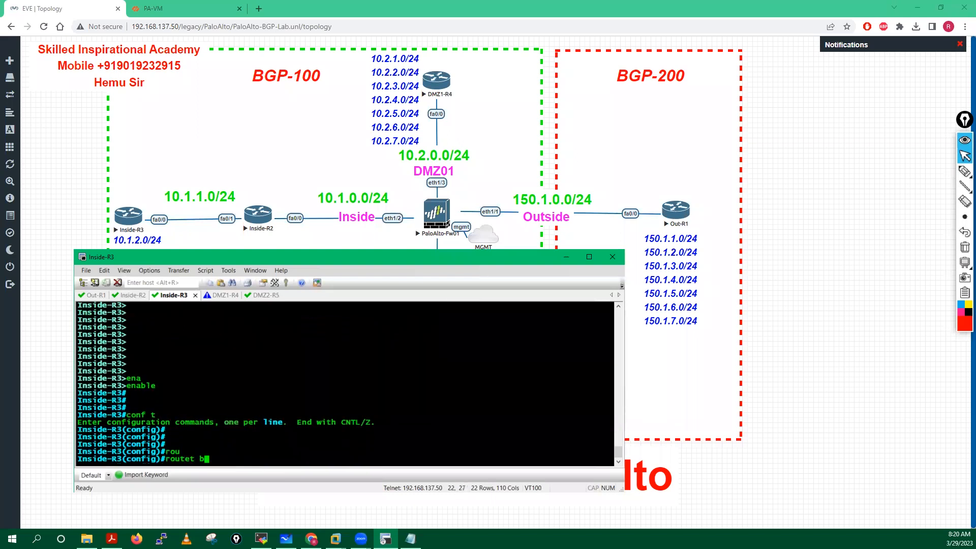
{"action": "key", "text": "Tab"}
{"action": "key", "text": "Tab"}
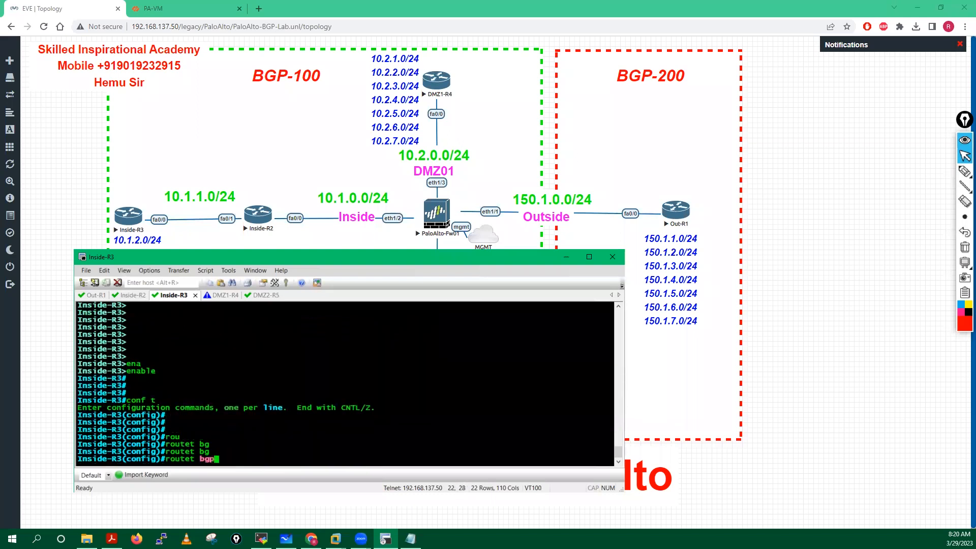
{"action": "key", "text": "Tab"}
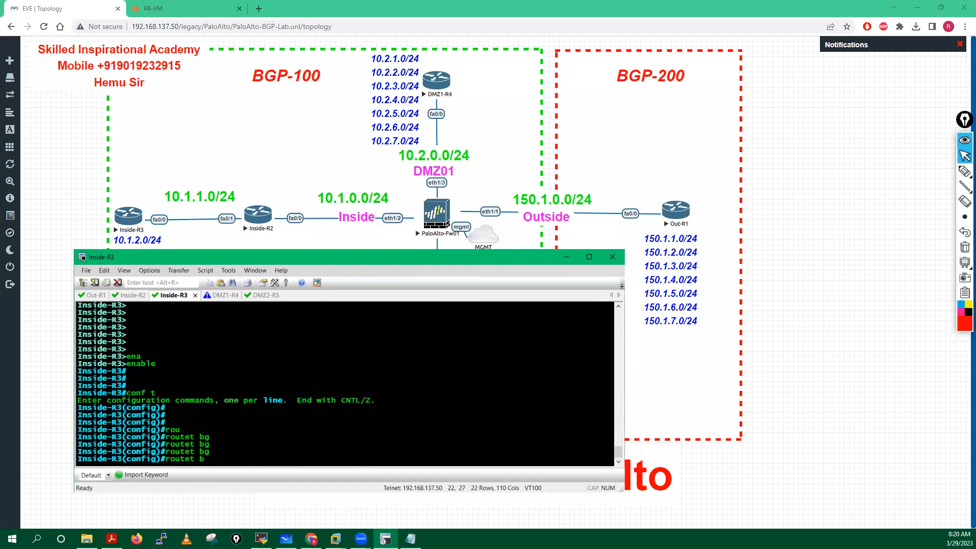
{"action": "key", "text": "BackSpace"}
{"action": "key", "text": "BackSpace"}
{"action": "type", "text": "r bgp 1"}
{"action": "key", "text": "Tab"}
{"action": "type", "text": "100"}
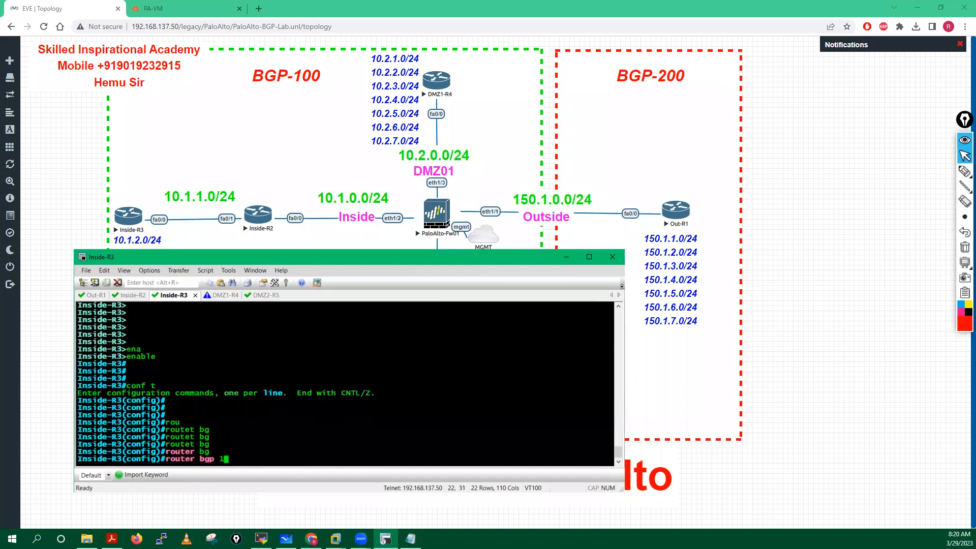
{"action": "key", "text": "Return"}
Step: Advertise networks 10.1.1.0, 10.1.2.0 and 10.1.3.0 with mask 255.255.255.0
{"action": "type", "text": "net"}
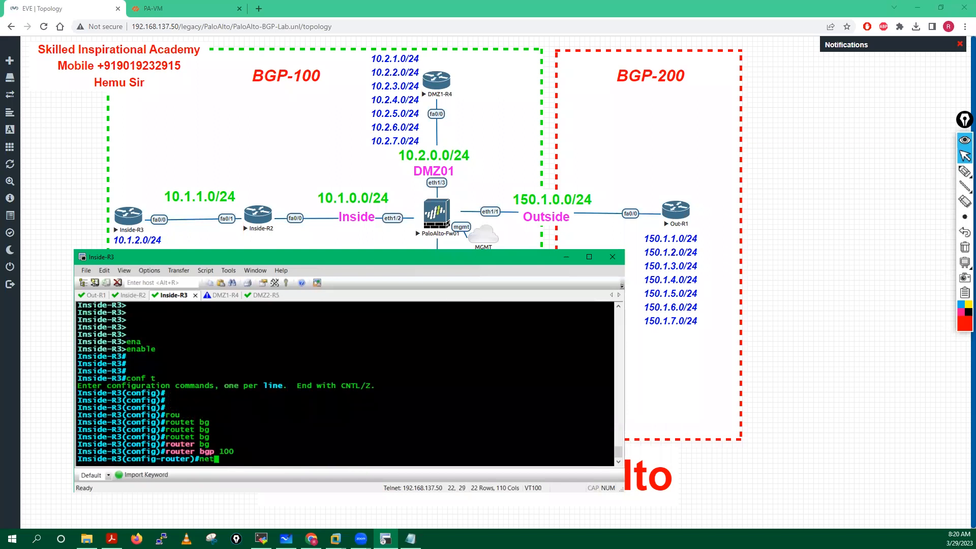
{"action": "key", "text": "Tab"}
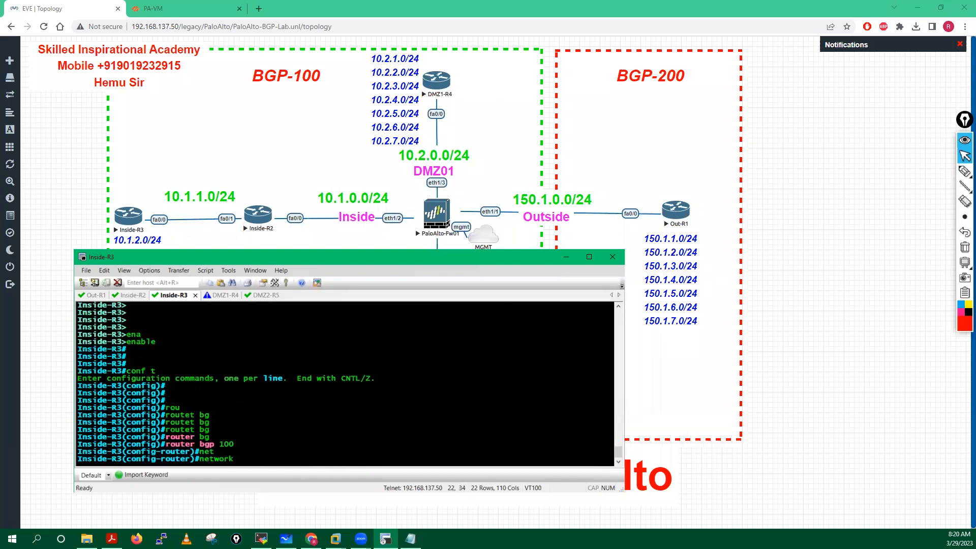
{"action": "type", "text": "10.1.1.0 mas"}
{"action": "key", "text": "Tab"}
{"action": "type", "text": "255.255.255.0"}
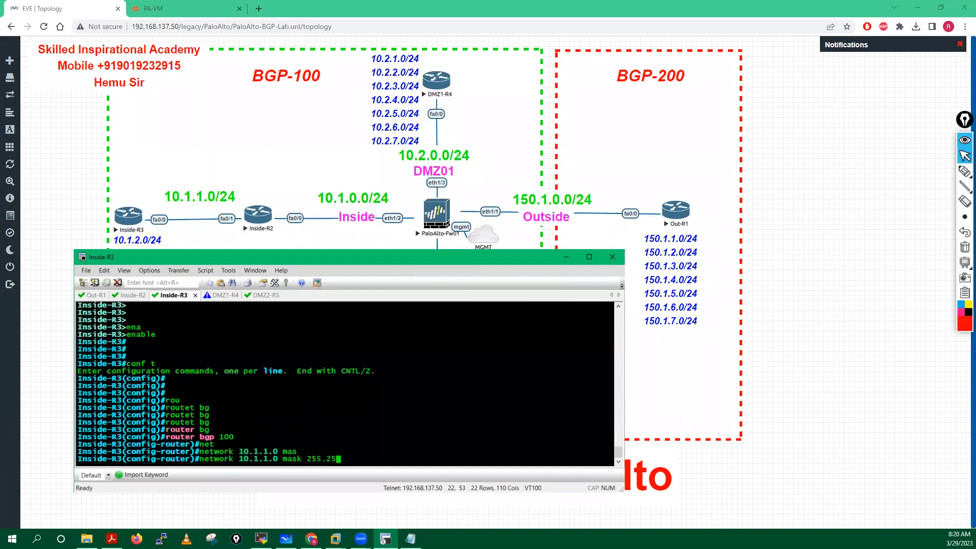
{"action": "key", "text": "Return"}
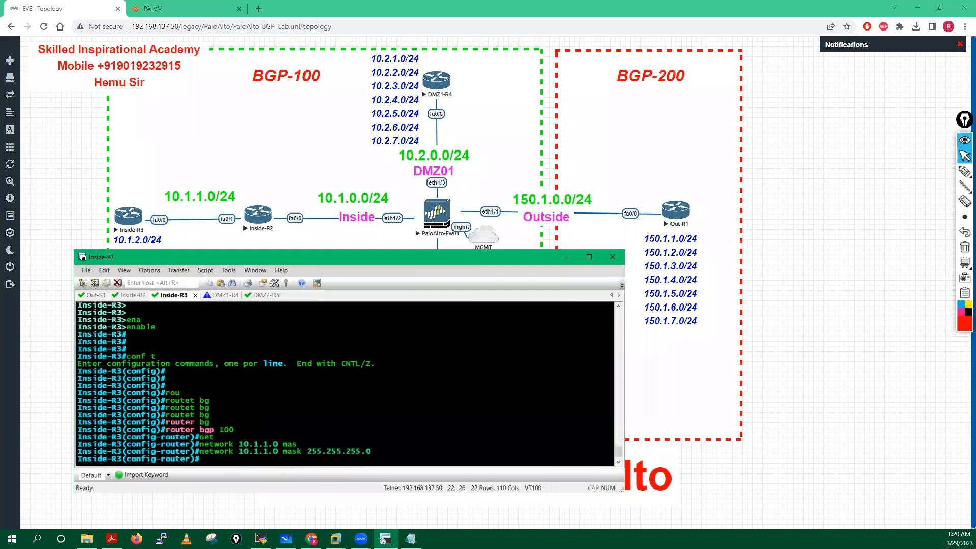
{"action": "key", "text": "Return"}
{"action": "key", "text": "Return"}
{"action": "key", "text": "Return"}
{"action": "left_click_drag", "start_coordinate": [244, 258], "coordinate": [354, 249]}
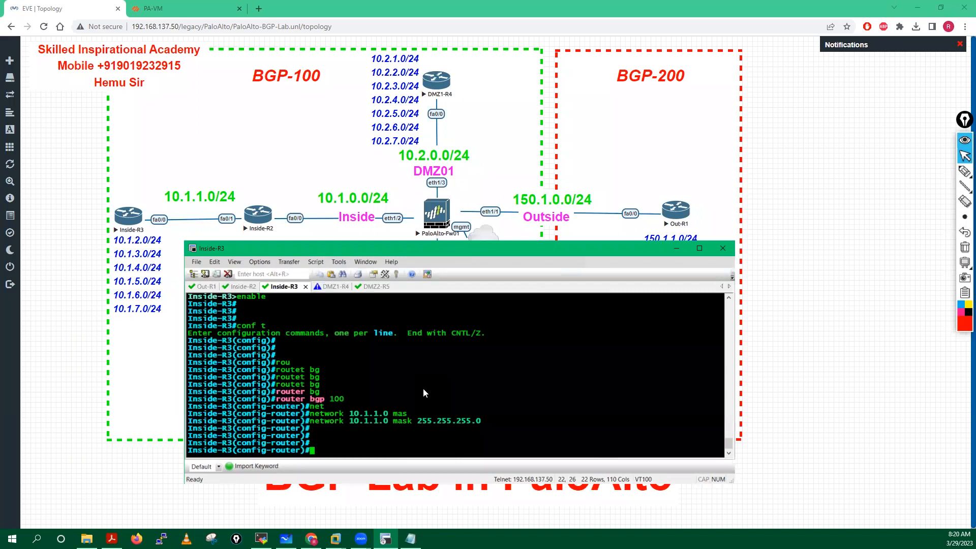
{"action": "key", "text": "Up"}
{"action": "key", "text": "Left"}
{"action": "key", "text": "Left"}
{"action": "key", "text": "Left"}
{"action": "key", "text": "Left"}
{"action": "key", "text": "Left"}
{"action": "key", "text": "Left"}
{"action": "key", "text": "Left"}
{"action": "key", "text": "Left"}
{"action": "key", "text": "Left"}
{"action": "key", "text": "Left"}
{"action": "key", "text": "Left"}
{"action": "key", "text": "Left"}
{"action": "key", "text": "Left"}
{"action": "key", "text": "Left"}
{"action": "key", "text": "Left"}
{"action": "key", "text": "Left"}
{"action": "key", "text": "Left"}
{"action": "key", "text": "Left"}
{"action": "key", "text": "Left"}
{"action": "key", "text": "Left"}
{"action": "key", "text": "Left"}
{"action": "key", "text": "BackSpace"}
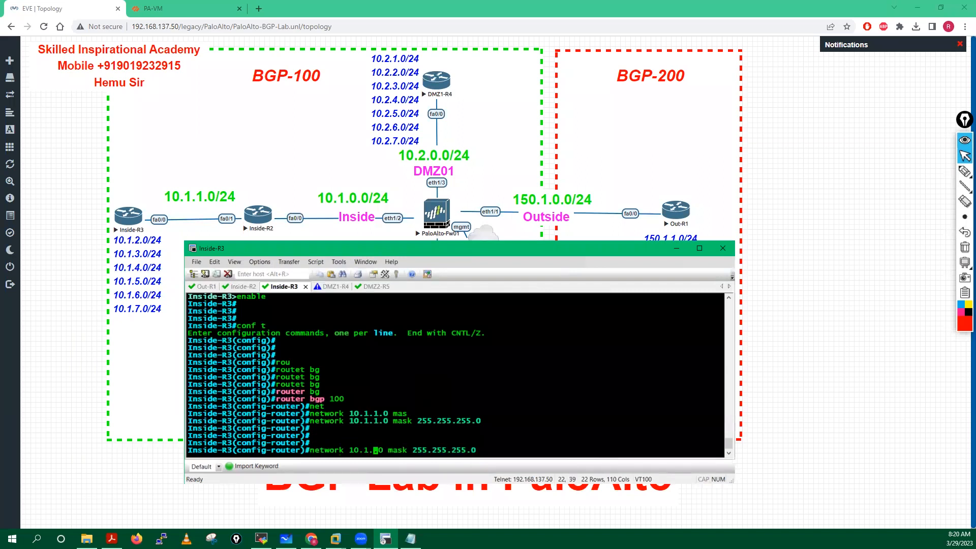
{"action": "type", "text": "2"}
{"action": "key", "text": "Return"}
{"action": "key", "text": "Up"}
{"action": "key", "text": "Left"}
{"action": "key", "text": "Left"}
{"action": "key", "text": "Left"}
{"action": "key", "text": "Left"}
{"action": "key", "text": "Left"}
{"action": "key", "text": "Left"}
{"action": "key", "text": "Left"}
{"action": "key", "text": "Left"}
{"action": "key", "text": "Left"}
{"action": "key", "text": "Left"}
{"action": "key", "text": "Left"}
{"action": "key", "text": "Left"}
{"action": "key", "text": "Left"}
{"action": "key", "text": "Left"}
{"action": "key", "text": "Left"}
{"action": "key", "text": "Left"}
{"action": "key", "text": "Left"}
{"action": "key", "text": "Left"}
{"action": "key", "text": "Left"}
{"action": "key", "text": "Left"}
{"action": "key", "text": "Left"}
{"action": "key", "text": "BackSpace"}
{"action": "type", "text": "3"}
{"action": "key", "text": "Return"}
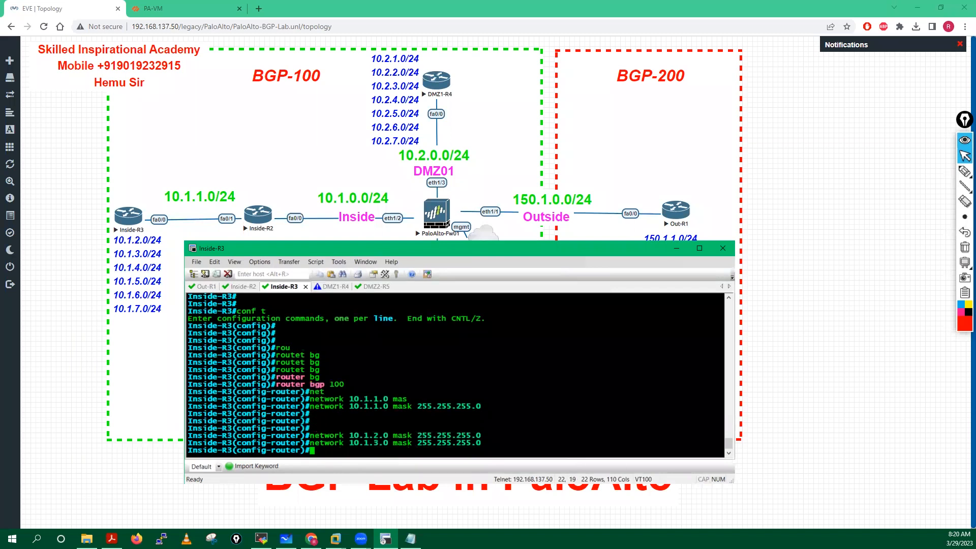
Step: Advertise networks 10.1.4.0 through 10.1.7.0 with mask 255.255.255.0
{"action": "key", "text": "Up"}
{"action": "key", "text": "Left"}
{"action": "key", "text": "Left"}
{"action": "key", "text": "Left"}
{"action": "key", "text": "Left"}
{"action": "key", "text": "Left"}
{"action": "key", "text": "Left"}
{"action": "key", "text": "Left"}
{"action": "key", "text": "Left"}
{"action": "key", "text": "Left"}
{"action": "key", "text": "Left"}
{"action": "key", "text": "Left"}
{"action": "key", "text": "Left"}
{"action": "key", "text": "Left"}
{"action": "key", "text": "Left"}
{"action": "key", "text": "Left"}
{"action": "key", "text": "Left"}
{"action": "key", "text": "Left"}
{"action": "key", "text": "Left"}
{"action": "key", "text": "Left"}
{"action": "key", "text": "Left"}
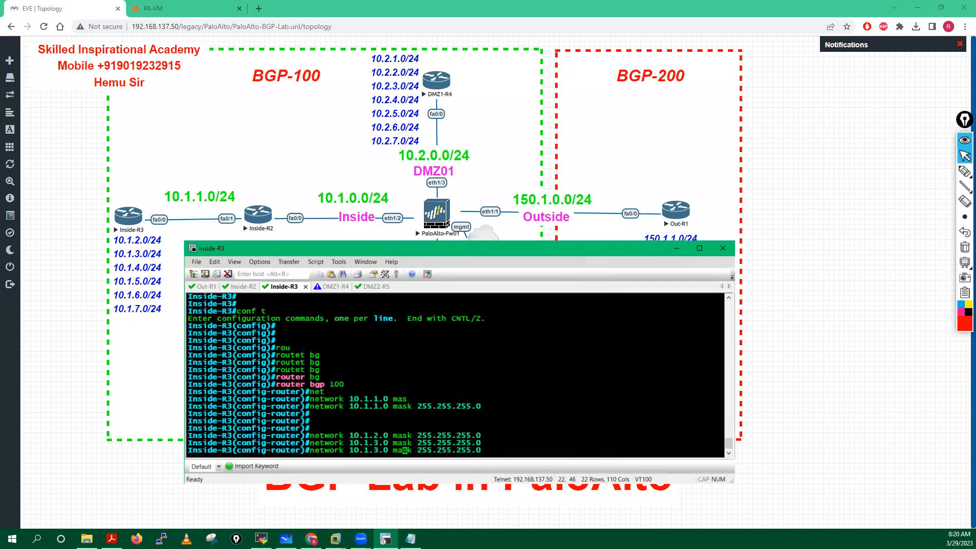
{"action": "key", "text": "BackSpace"}
{"action": "type", "text": "4"}
{"action": "key", "text": "Return"}
{"action": "key", "text": "Up"}
{"action": "key", "text": "Left"}
{"action": "key", "text": "Left"}
{"action": "key", "text": "Left"}
{"action": "key", "text": "Left"}
{"action": "key", "text": "Left"}
{"action": "key", "text": "Left"}
{"action": "key", "text": "Left"}
{"action": "key", "text": "Left"}
{"action": "key", "text": "Left"}
{"action": "key", "text": "Left"}
{"action": "key", "text": "Left"}
{"action": "key", "text": "Left"}
{"action": "key", "text": "Left"}
{"action": "key", "text": "Left"}
{"action": "key", "text": "Left"}
{"action": "key", "text": "Left"}
{"action": "key", "text": "Left"}
{"action": "key", "text": "Left"}
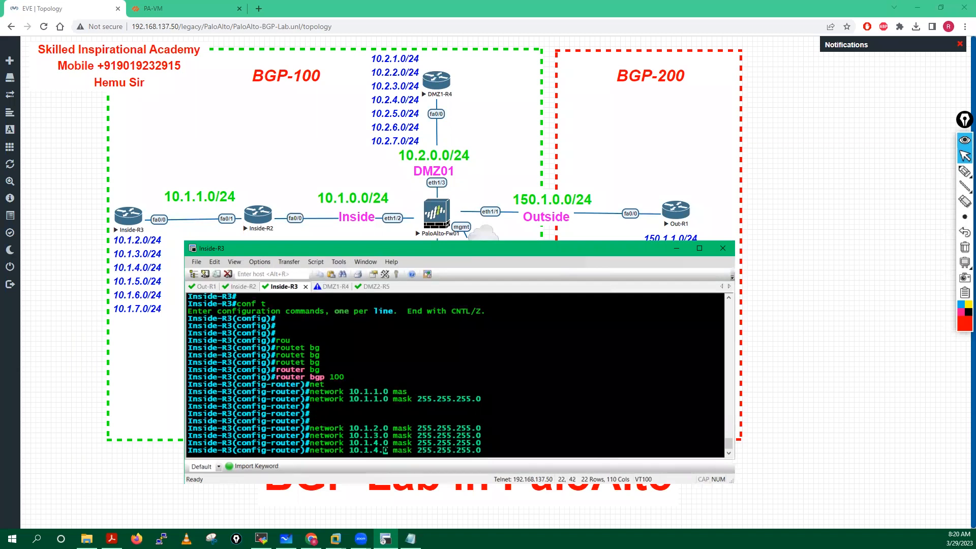
{"action": "key", "text": "BackSpace"}
{"action": "type", "text": "5"}
{"action": "key", "text": "Return"}
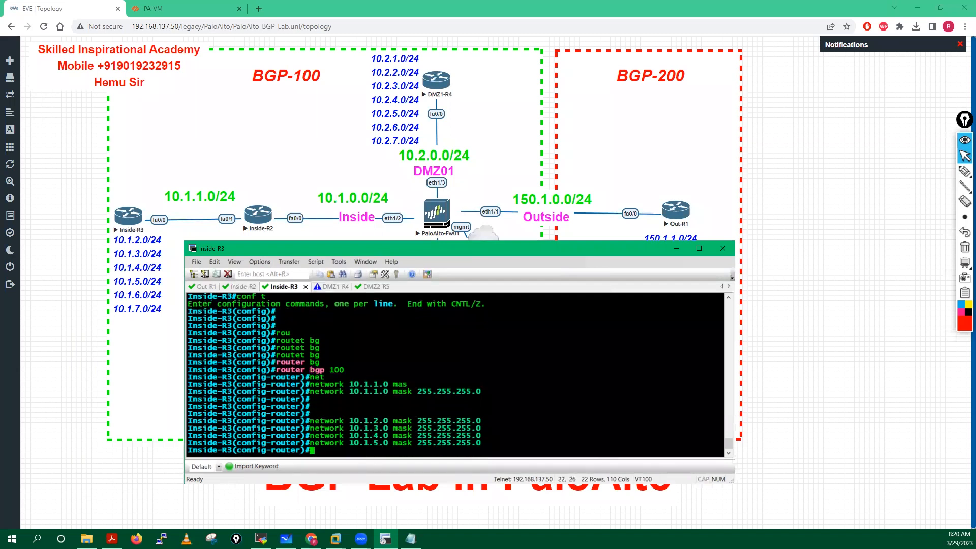
{"action": "key", "text": "Up"}
{"action": "key", "text": "Left"}
{"action": "key", "text": "Left"}
{"action": "key", "text": "Left"}
{"action": "key", "text": "Left"}
{"action": "key", "text": "Left"}
{"action": "key", "text": "BackSpace"}
{"action": "type", "text": "6"}
{"action": "key", "text": "Return"}
{"action": "key", "text": "Up"}
{"action": "key", "text": "Left"}
{"action": "key", "text": "Left"}
{"action": "key", "text": "Left"}
{"action": "key", "text": "Left"}
{"action": "key", "text": "Left"}
{"action": "key", "text": "Left"}
{"action": "key", "text": "Left"}
{"action": "key", "text": "Left"}
{"action": "key", "text": "Left"}
{"action": "key", "text": "Left"}
{"action": "key", "text": "Left"}
{"action": "key", "text": "Left"}
{"action": "key", "text": "Left"}
{"action": "key", "text": "Left"}
{"action": "key", "text": "Left"}
{"action": "key", "text": "Left"}
{"action": "key", "text": "Left"}
{"action": "key", "text": "Left"}
{"action": "key", "text": "Left"}
{"action": "key", "text": "Left"}
{"action": "key", "text": "Left"}
{"action": "key", "text": "BackSpace"}
{"action": "type", "text": "7"}
{"action": "key", "text": "Return"}
{"action": "key", "text": "Return"}
{"action": "key", "text": "Return"}
{"action": "key", "text": "Return"}
{"action": "key", "text": "Return"}
{"action": "key", "text": "Return"}
Step: Add BGP neighbor 10.1.1.1 with remote-as 100
{"action": "type", "text": "re"}
{"action": "key", "text": "BackSpace"}
{"action": "key", "text": "BackSpace"}
{"action": "type", "text": "nei"}
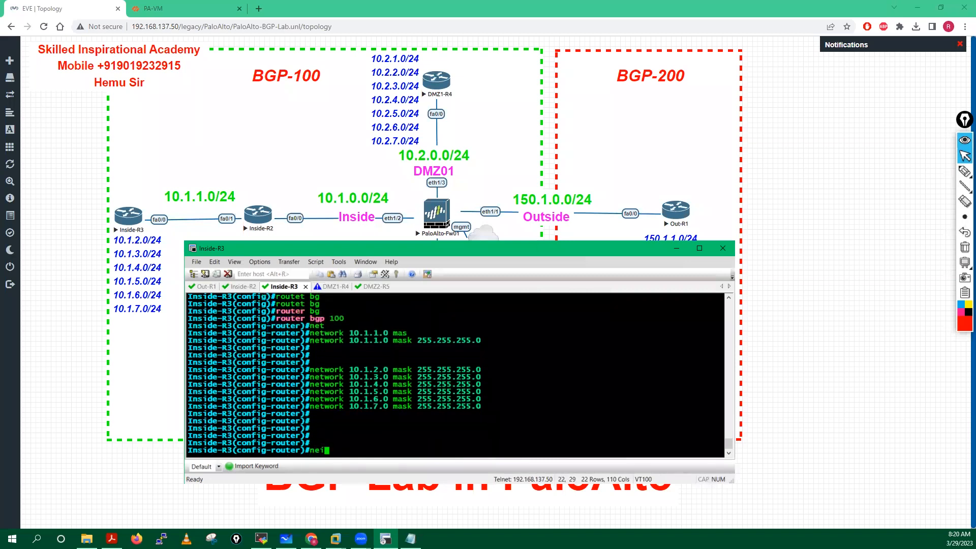
{"action": "key", "text": "Tab"}
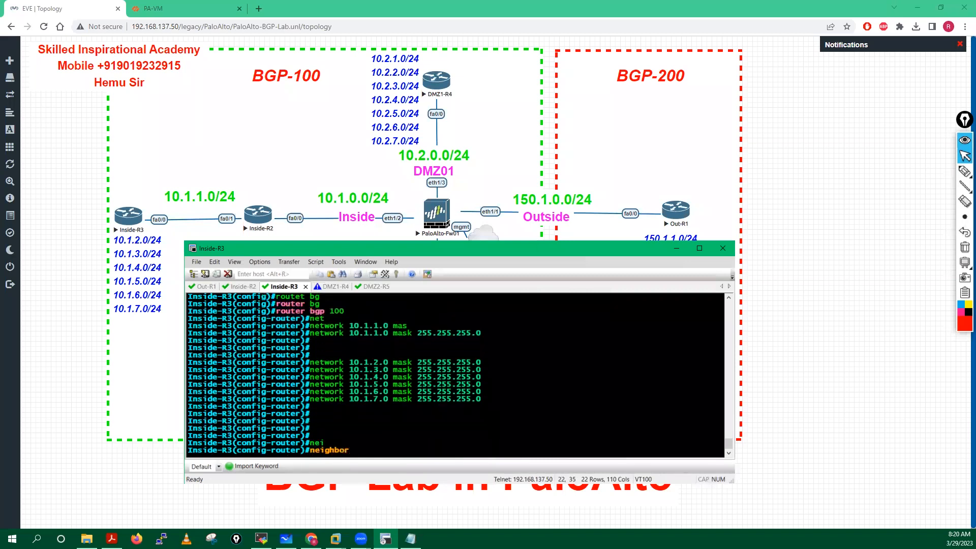
{"action": "type", "text": "10.1.1.1 "}
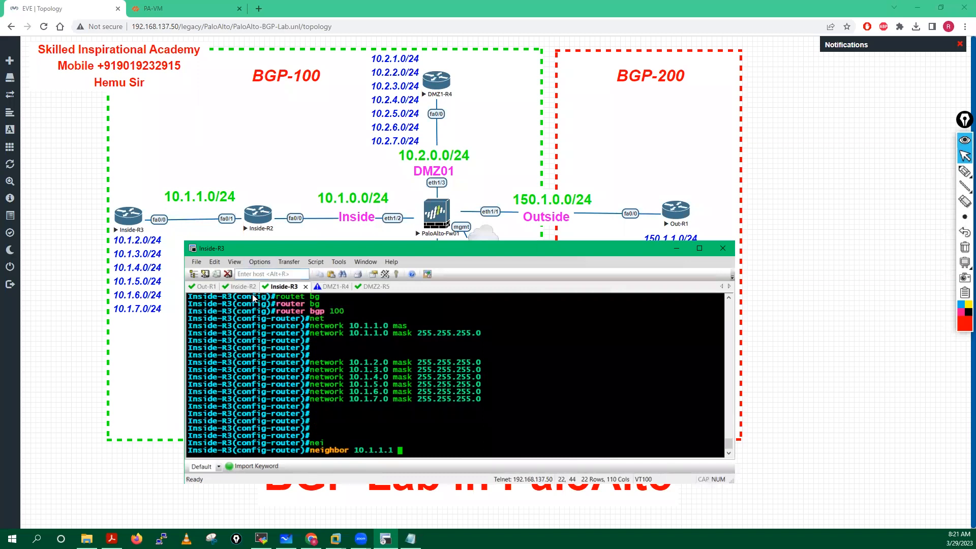
{"action": "type", "text": "remote"}
{"action": "key", "text": "Tab"}
{"action": "type", "text": "100"}
{"action": "key", "text": "Return"}
{"action": "key", "text": "Return"}
{"action": "key", "text": "Return"}
{"action": "key", "text": "Return"}
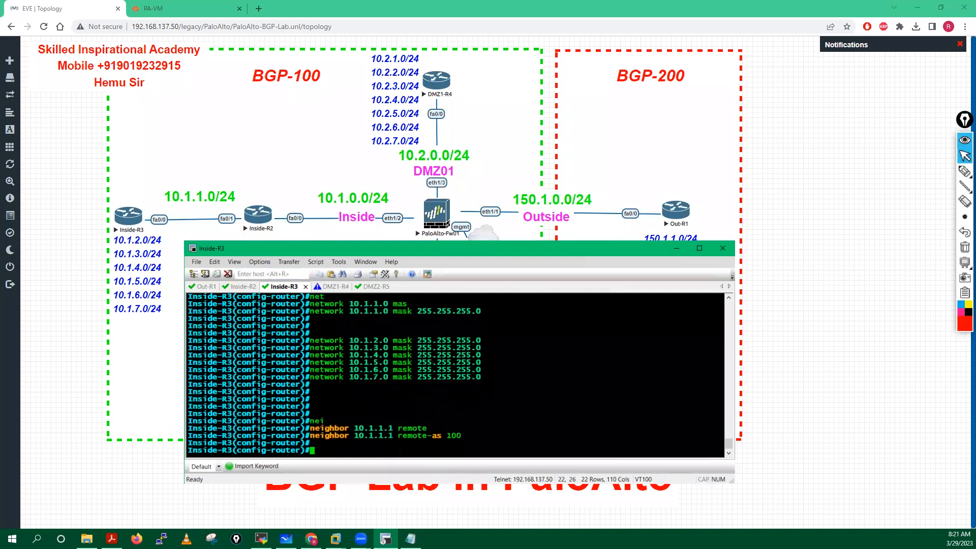
Step: Leave configuration mode with 'end' and save Inside-R3's configuration with wr mem
{"action": "type", "text": "end"}
{"action": "key", "text": "Return"}
{"action": "type", "text": "w"}
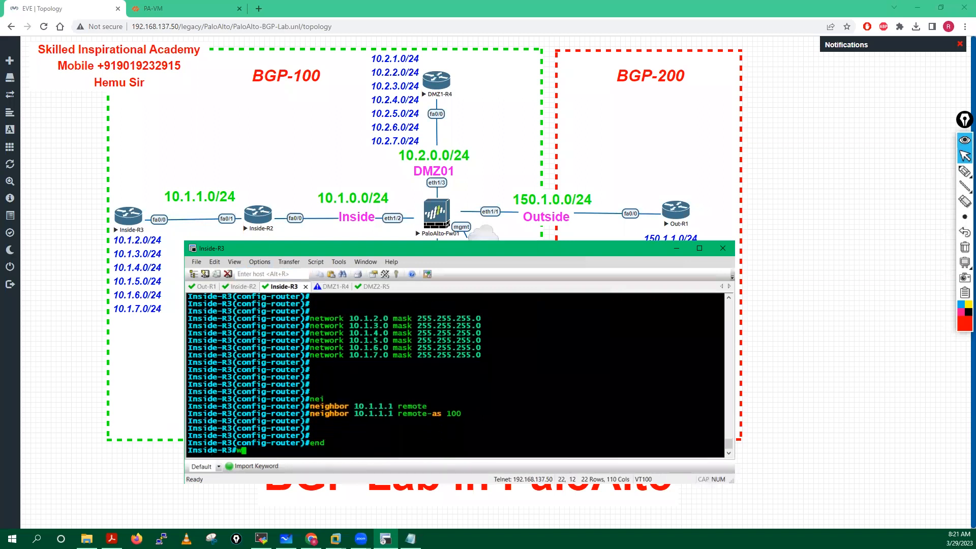
{"action": "type", "text": "rmem"}
{"action": "key", "text": "Return"}
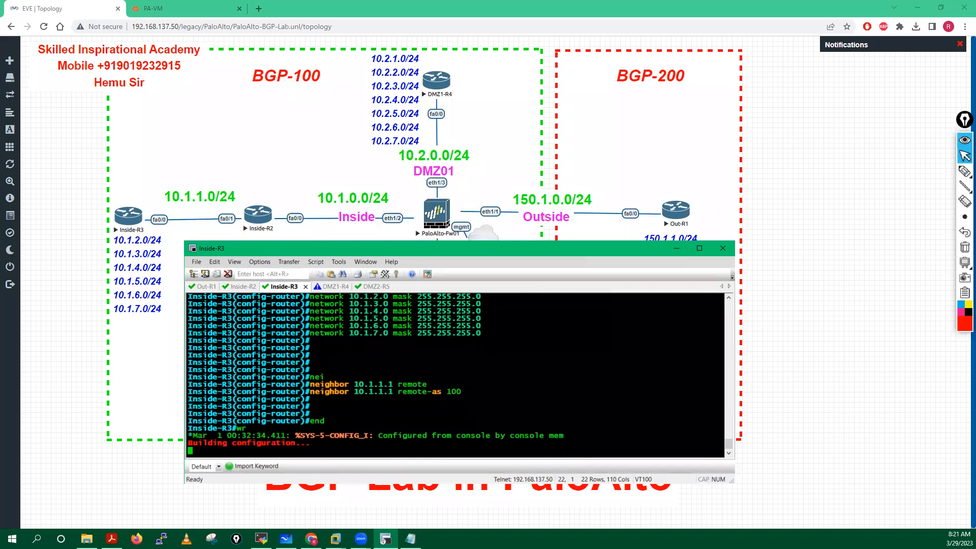
Step: Run show ip bgp summary on Inside-R3 to confirm the session with 10.1.1.1 is up
{"action": "key", "text": "Return"}
{"action": "key", "text": "Return"}
{"action": "key", "text": "Return"}
{"action": "key", "text": "Return"}
{"action": "key", "text": "Return"}
{"action": "type", "text": "sh ip"}
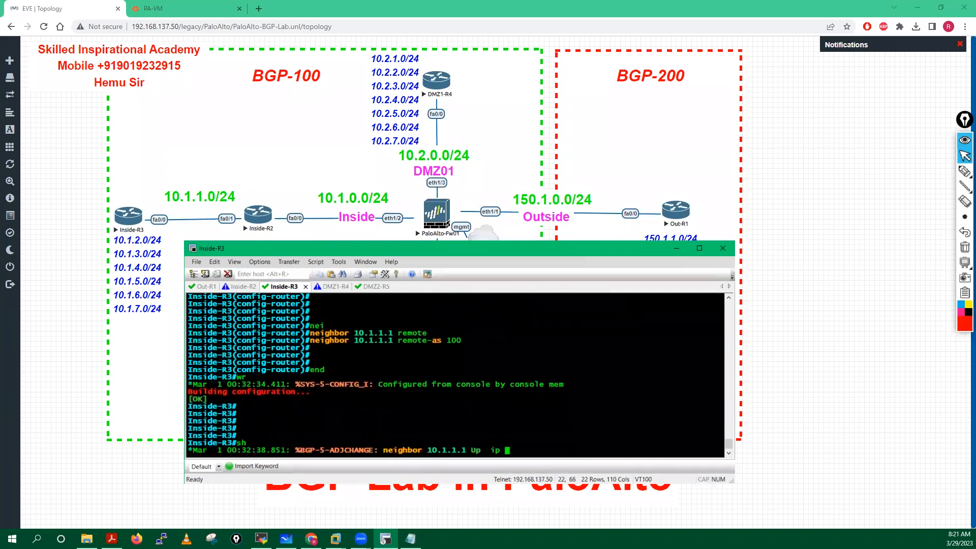
{"action": "key", "text": "Tab"}
{"action": "key", "text": "Tab"}
{"action": "key", "text": "Tab"}
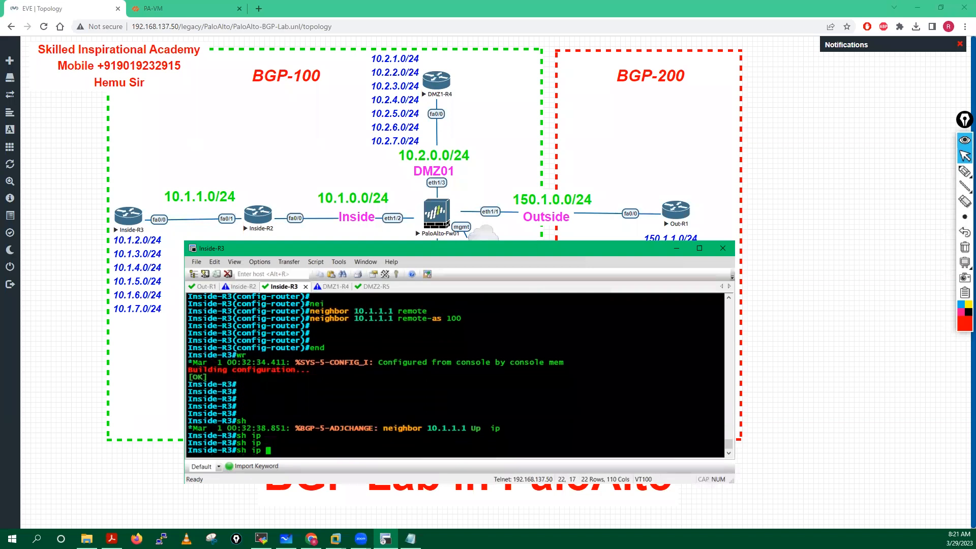
{"action": "type", "text": "bg"}
{"action": "key", "text": "Tab"}
{"action": "key", "text": "Tab"}
{"action": "type", "text": "su"}
{"action": "key", "text": "Tab"}
{"action": "key", "text": "Return"}
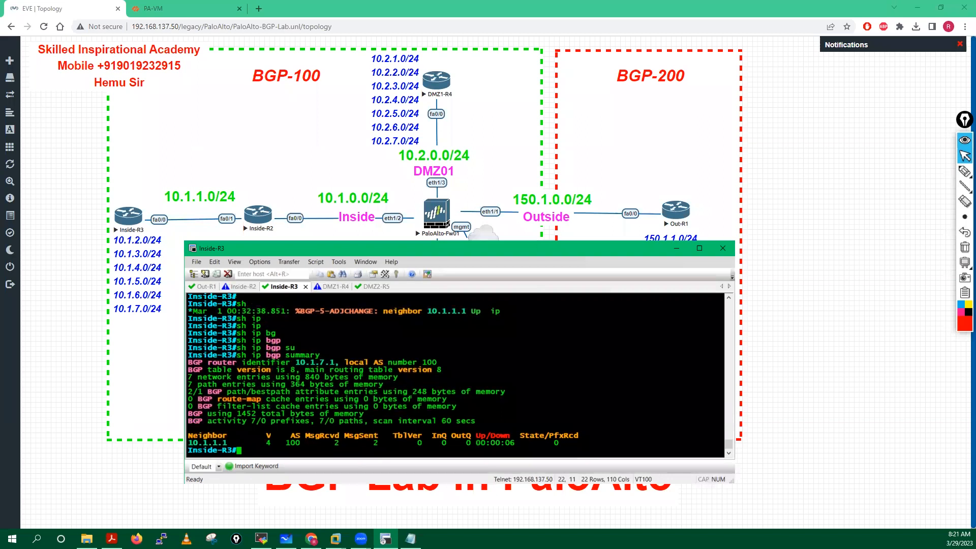
Step: Display Inside-R3's full BGP neighbor details with show ip bgp neighbors
{"action": "key", "text": "Return"}
{"action": "key", "text": "Return"}
{"action": "key", "text": "Return"}
{"action": "key", "text": "Return"}
{"action": "key", "text": "Return"}
{"action": "key", "text": "Return"}
{"action": "type", "text": "sh"}
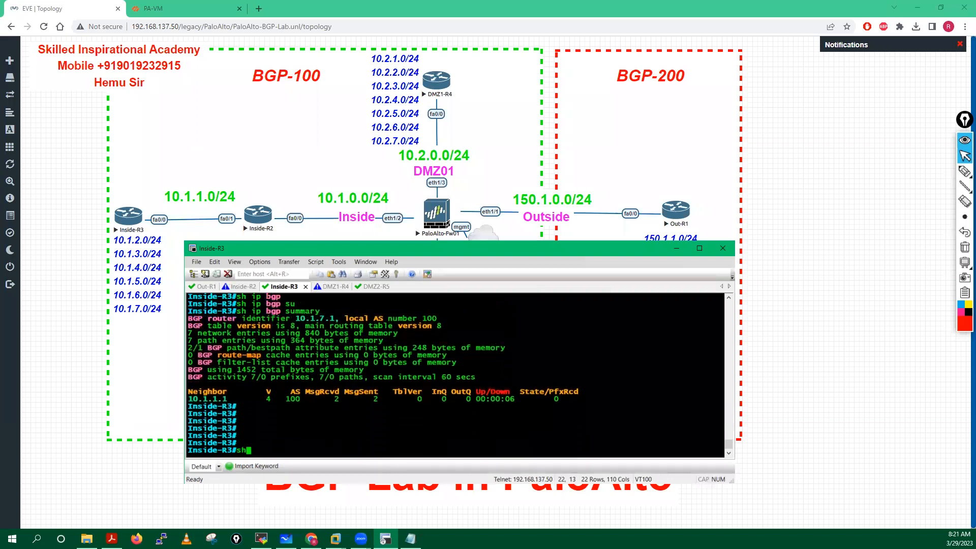
{"action": "type", "text": "o"}
{"action": "key", "text": "Tab"}
{"action": "type", "text": "ip b"}
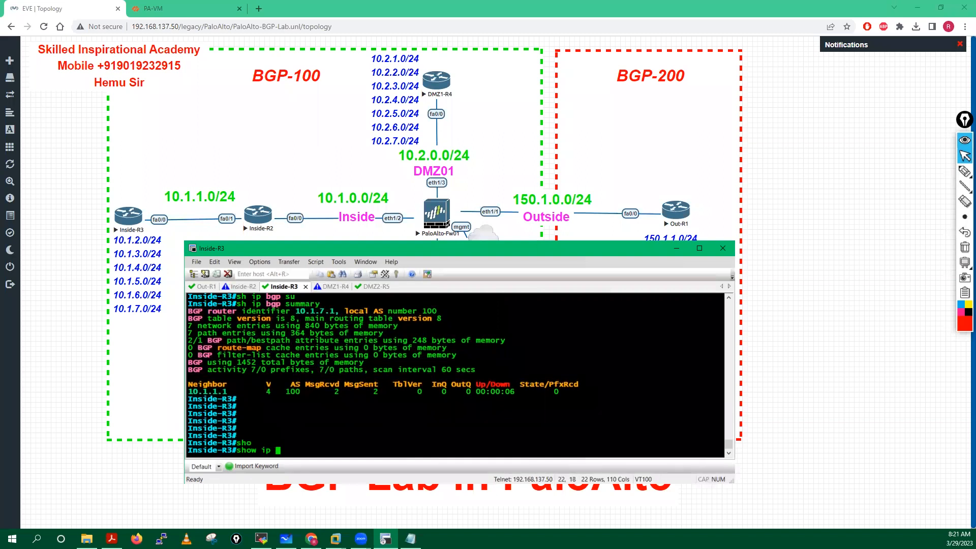
{"action": "key", "text": "Tab"}
{"action": "type", "text": "nei"}
{"action": "key", "text": "Tab"}
{"action": "key", "text": "Return"}
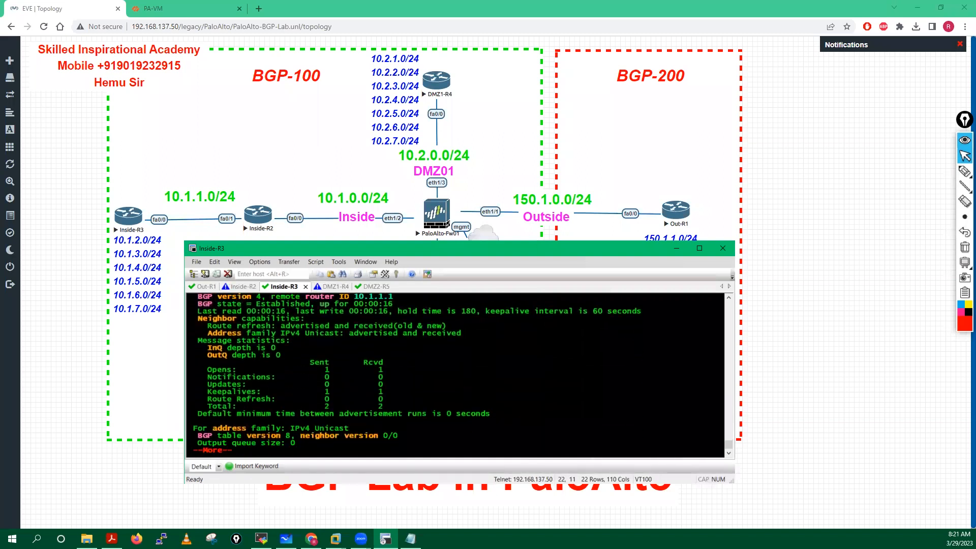
{"action": "key", "text": "space"}
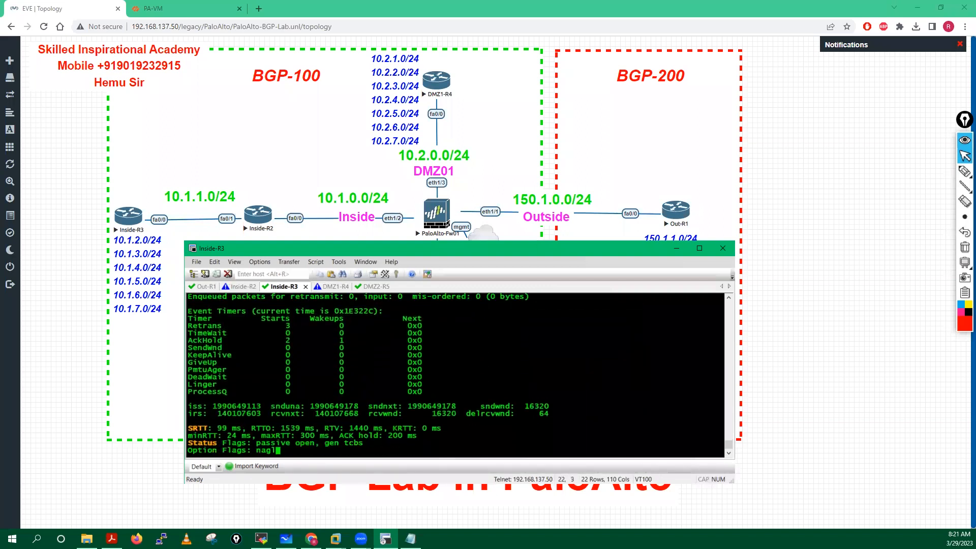
Step: List Inside-R3's BGP-learned routes with show ip route bgp, which returns none
{"action": "key", "text": "Return"}
{"action": "key", "text": "Return"}
{"action": "key", "text": "Return"}
{"action": "key", "text": "Return"}
{"action": "key", "text": "Return"}
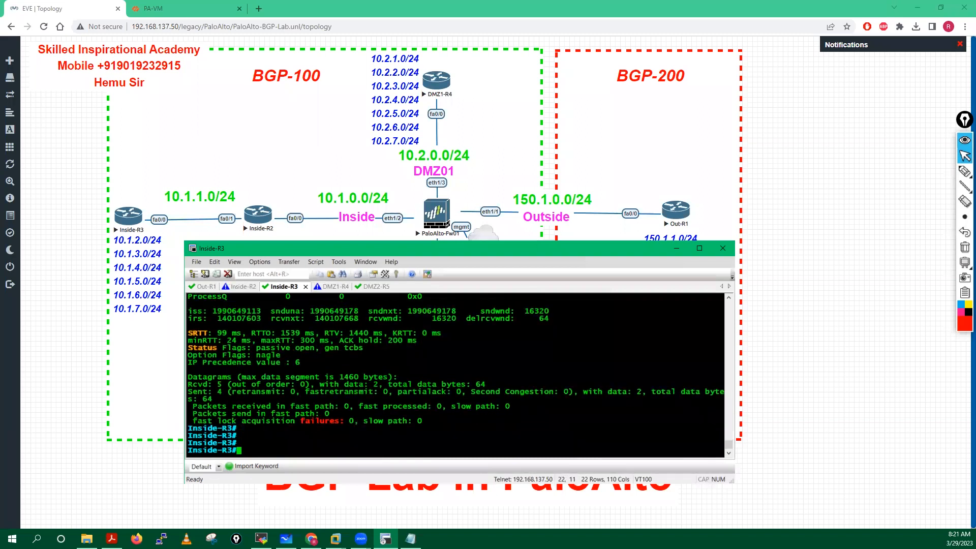
{"action": "type", "text": "sh ip ng"}
{"action": "key", "text": "Tab"}
{"action": "key", "text": "BackSpace"}
{"action": "type", "text": "rou"}
{"action": "key", "text": "Tab"}
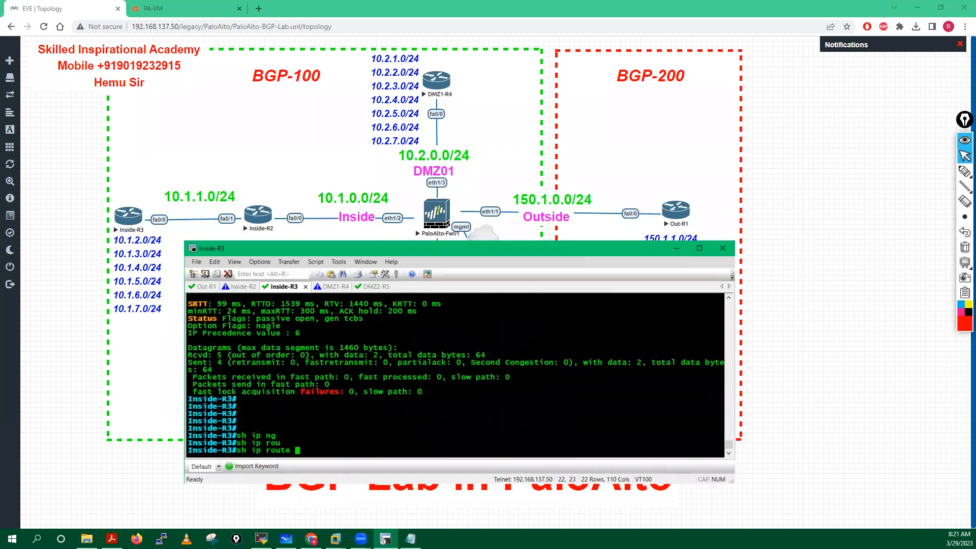
{"action": "type", "text": "bg"}
{"action": "key", "text": "Tab"}
{"action": "key", "text": "Return"}
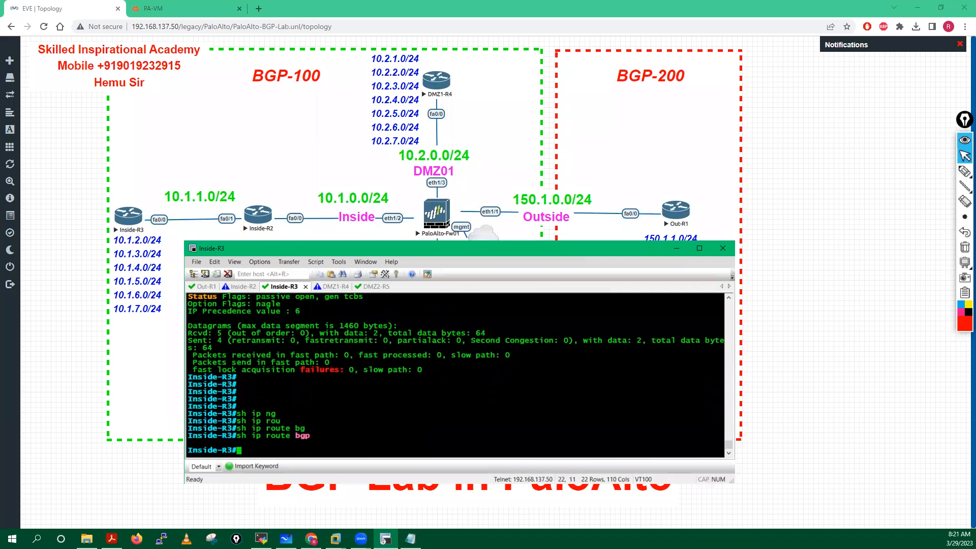
Step: On Inside-R2, exit config mode and show ip route, listing BGP routes 10.1.2.0–10.1.7.0 via 10.1.1.2
{"action": "left_click", "coordinate": [241, 286]}
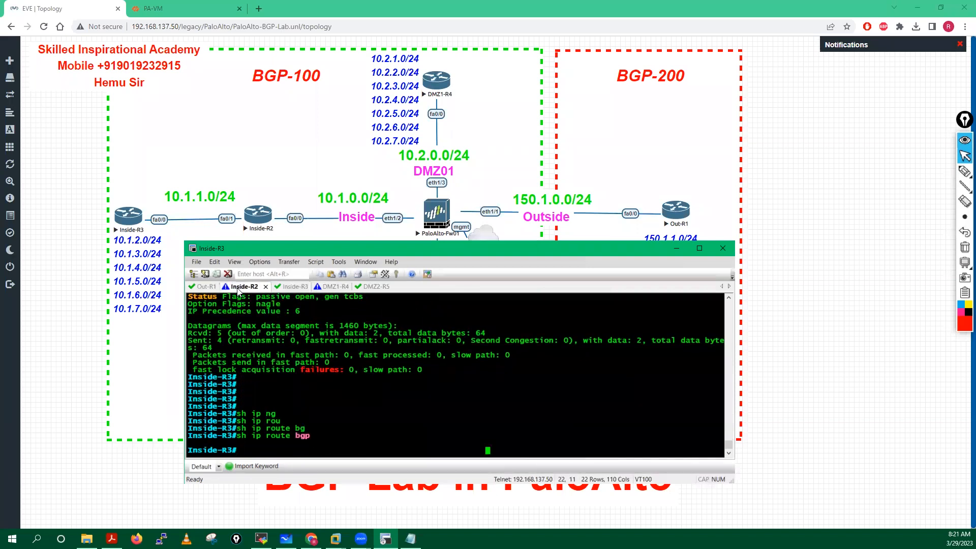
{"action": "key", "text": "Return"}
{"action": "key", "text": "Return"}
{"action": "key", "text": "Return"}
{"action": "key", "text": "Return"}
{"action": "key", "text": "Return"}
{"action": "type", "text": "end"}
{"action": "key", "text": "Return"}
{"action": "key", "text": "Return"}
{"action": "key", "text": "Return"}
{"action": "key", "text": "Return"}
{"action": "type", "text": "sh "}
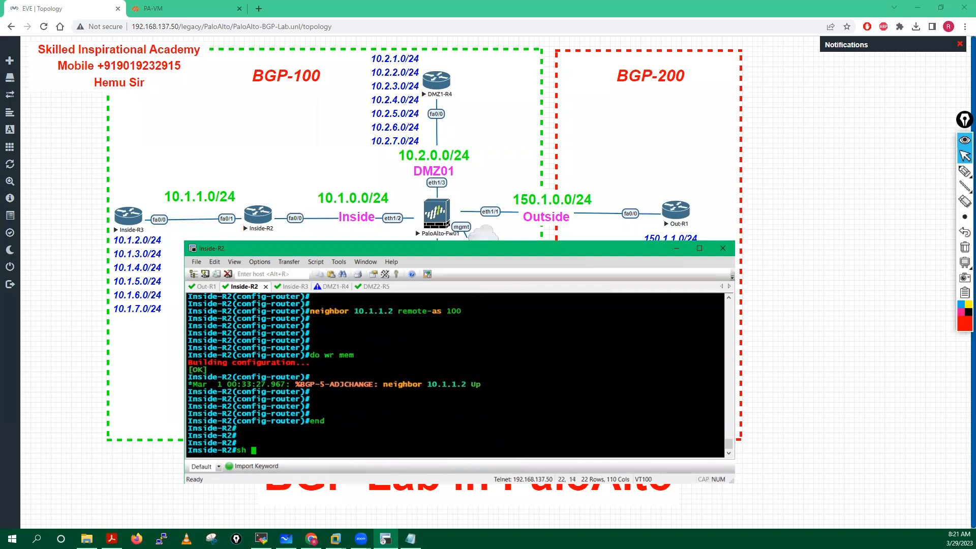
{"action": "type", "text": "ip route"}
{"action": "key", "text": "Return"}
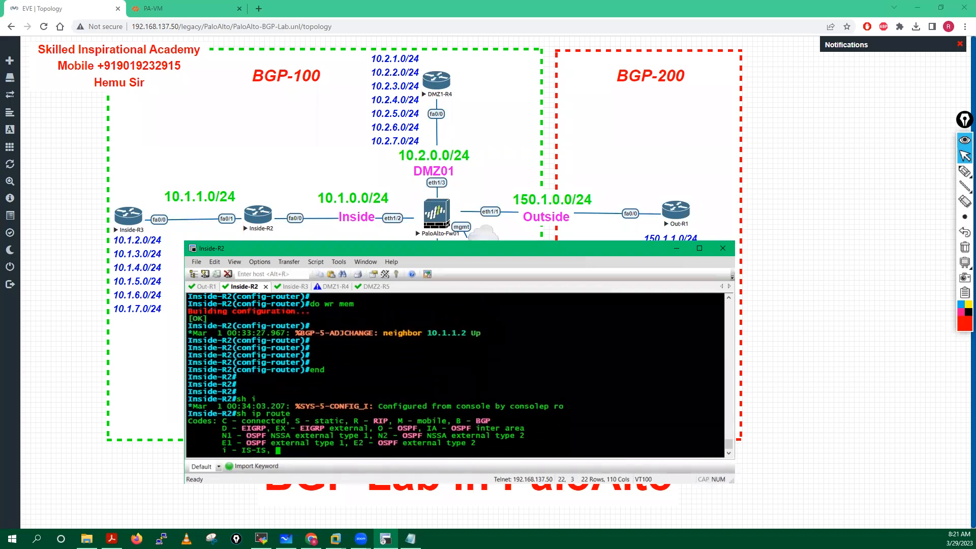
{"action": "key", "text": "Return"}
{"action": "key", "text": "Return"}
{"action": "key", "text": "Return"}
{"action": "key", "text": "Return"}
{"action": "key", "text": "Return"}
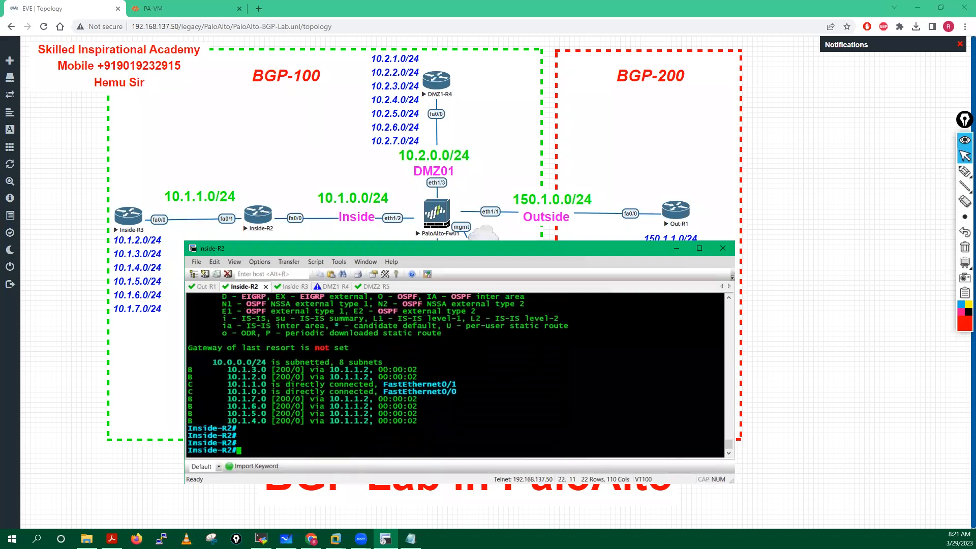
{"action": "left_click", "coordinate": [683, 248]}
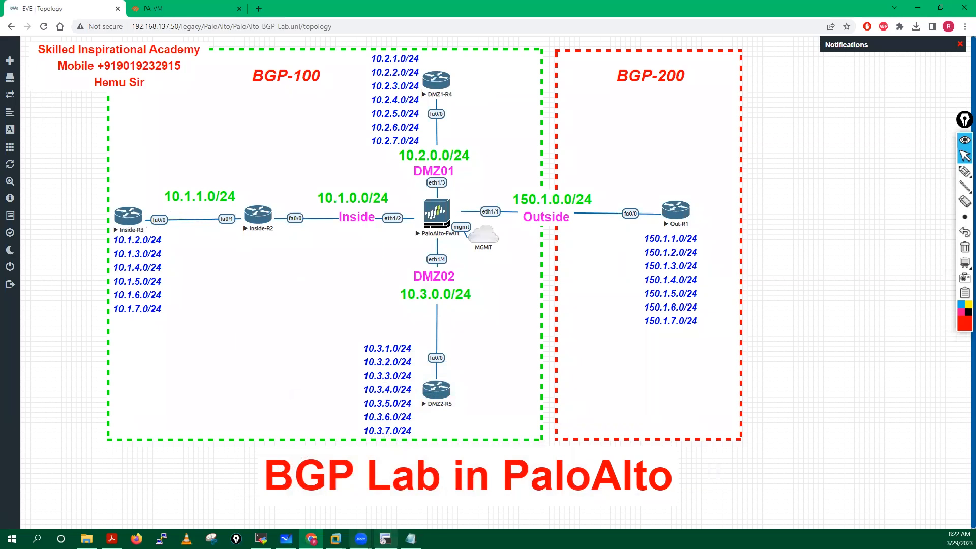
{"action": "left_click", "coordinate": [385, 538]}
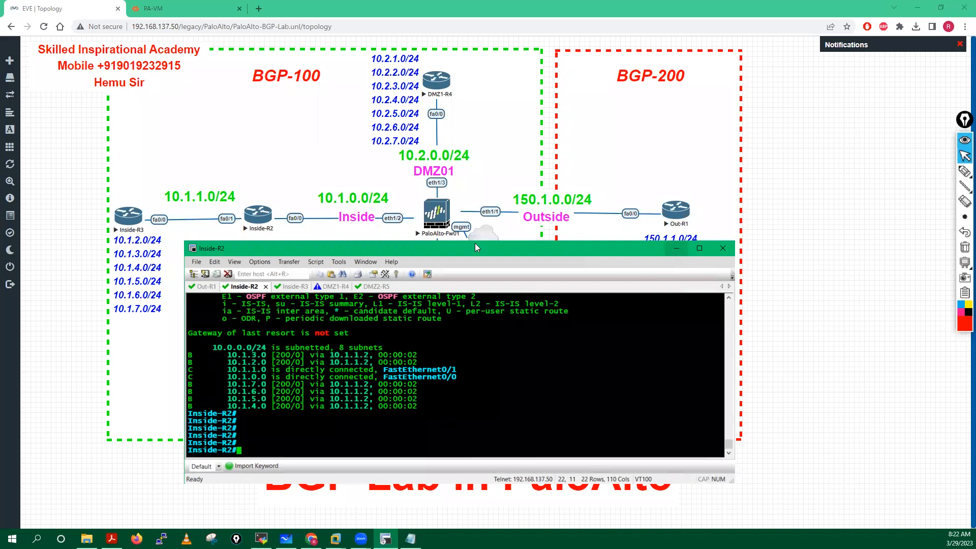
{"action": "left_click_drag", "start_coordinate": [474, 253], "coordinate": [477, 269]}
Step: Enter privileged and global configuration mode on DMZ1-R4
{"action": "left_click", "coordinate": [297, 301]}
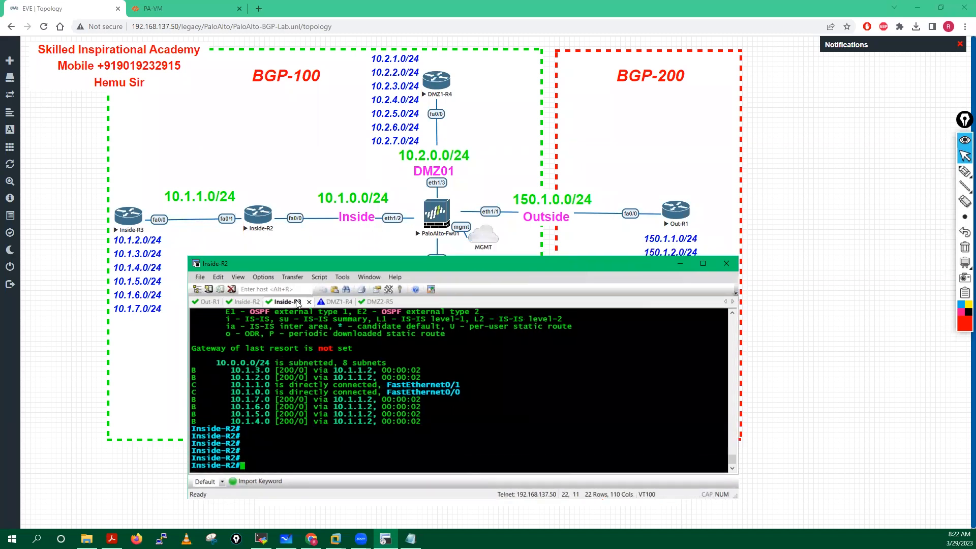
{"action": "left_click", "coordinate": [329, 302]}
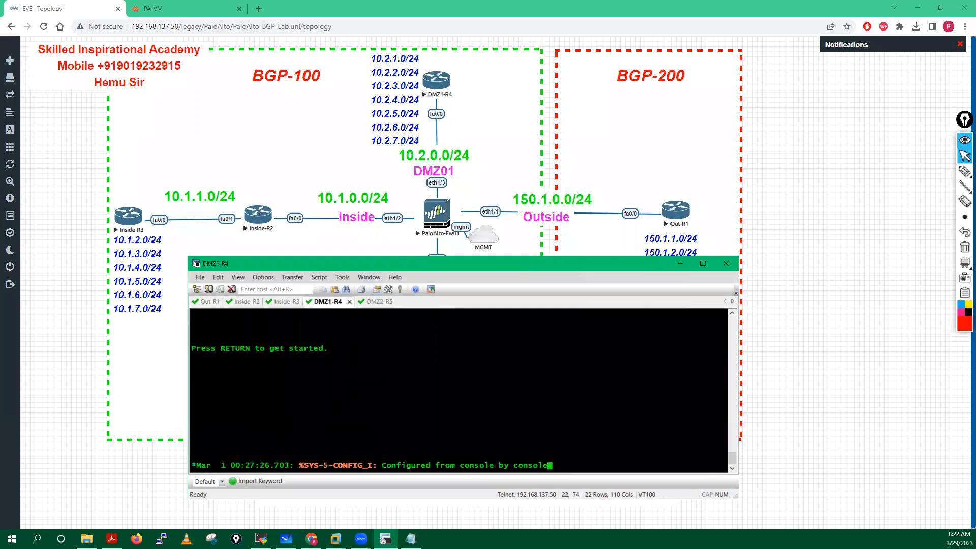
{"action": "key", "text": "Return"}
{"action": "key", "text": "Return"}
{"action": "key", "text": "Return"}
{"action": "key", "text": "Return"}
{"action": "key", "text": "Return"}
{"action": "key", "text": "Return"}
{"action": "key", "text": "Return"}
{"action": "key", "text": "Return"}
{"action": "type", "text": "ena"}
{"action": "key", "text": "Tab"}
{"action": "key", "text": "Return"}
{"action": "key", "text": "Return"}
{"action": "key", "text": "Return"}
{"action": "key", "text": "Return"}
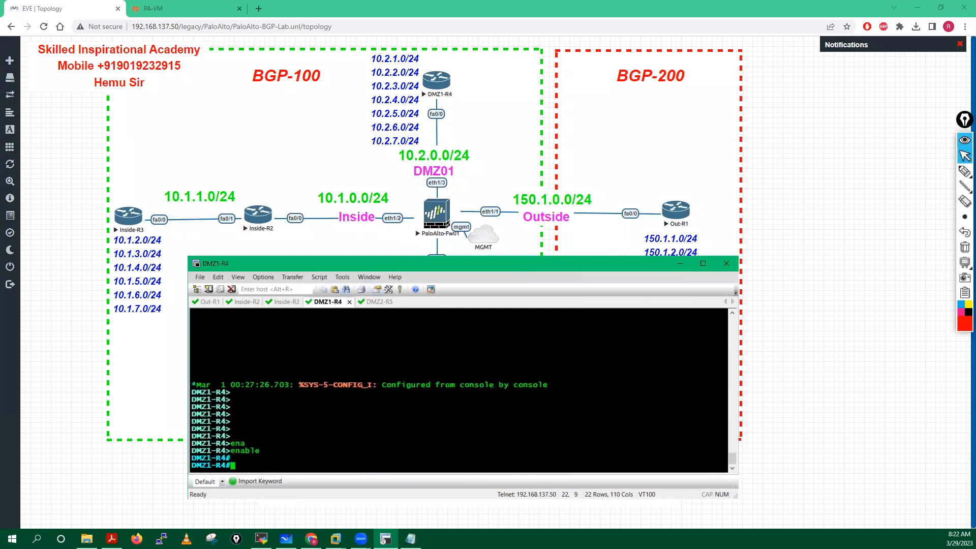
{"action": "type", "text": "conf t"}
{"action": "key", "text": "Return"}
{"action": "key", "text": "Return"}
{"action": "key", "text": "Return"}
{"action": "key", "text": "Return"}
{"action": "key", "text": "Return"}
{"action": "key", "text": "Return"}
{"action": "key", "text": "Return"}
{"action": "key", "text": "Return"}
{"action": "key", "text": "Return"}
{"action": "key", "text": "Return"}
{"action": "key", "text": "Return"}
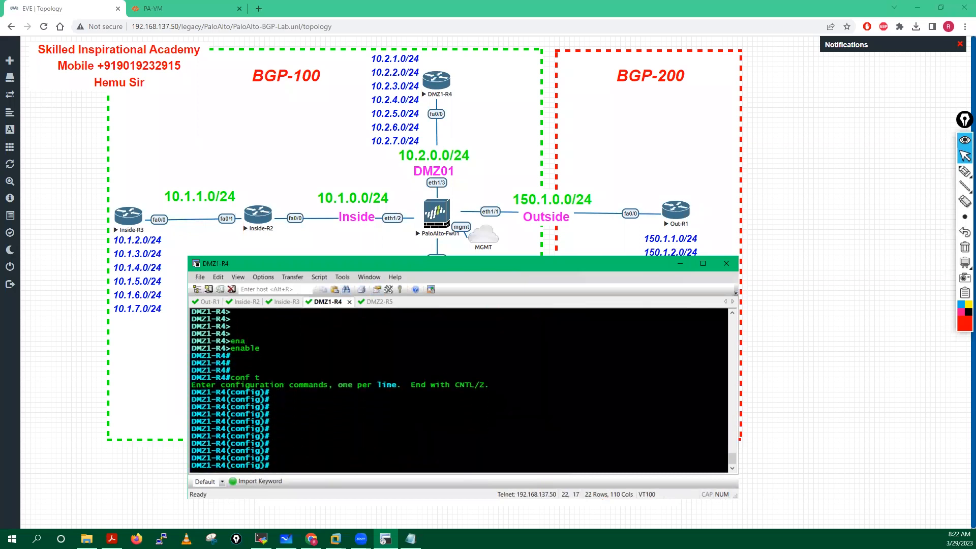
Step: Start router bgp 100 and advertise network 10.2.0.0 mask 255.255.248.0
{"action": "type", "text": "rou"}
{"action": "key", "text": "Tab"}
{"action": "type", "text": "r bg"}
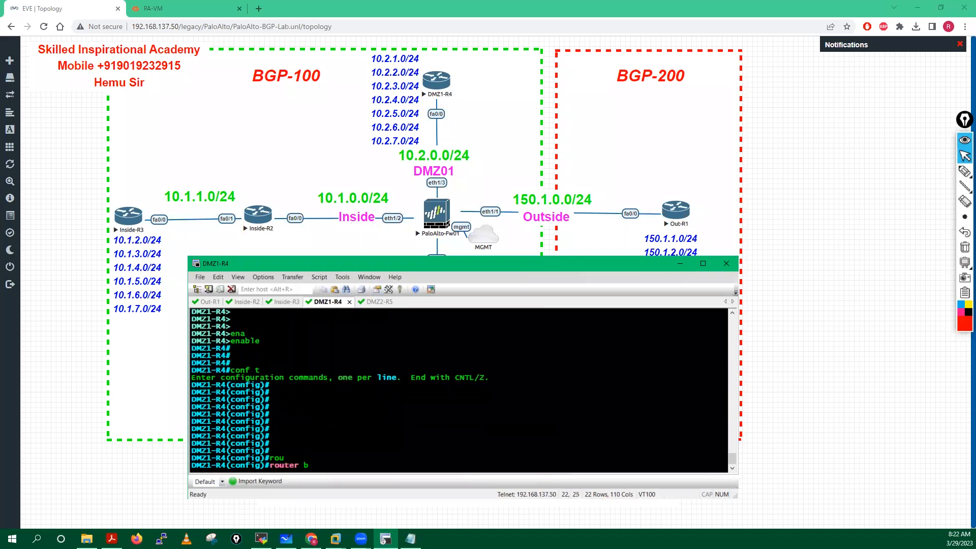
{"action": "key", "text": "Tab"}
{"action": "type", "text": "100"}
{"action": "key", "text": "Return"}
{"action": "type", "text": "net"}
{"action": "key", "text": "Tab"}
{"action": "type", "text": "10.2.0.0 mas"}
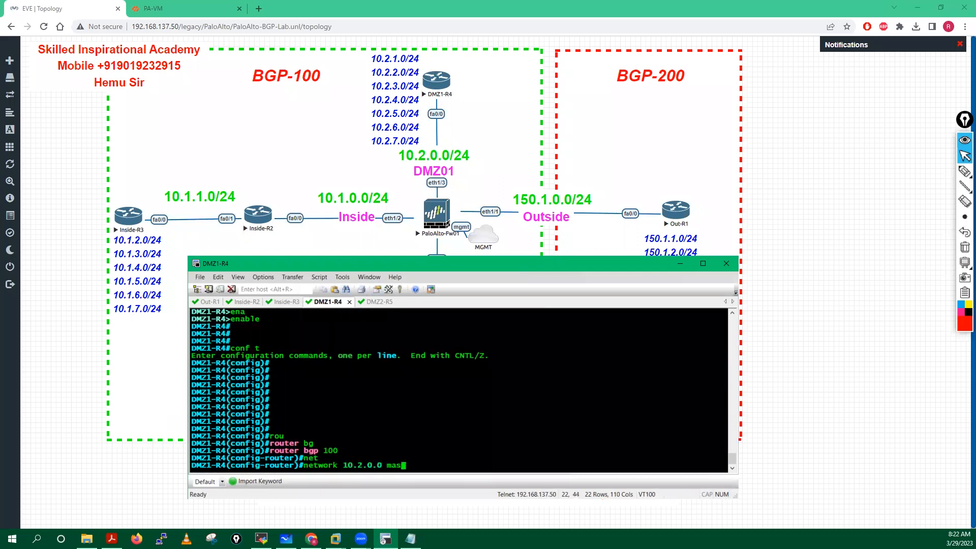
{"action": "key", "text": "Tab"}
{"action": "type", "text": "255.255.248.0"}
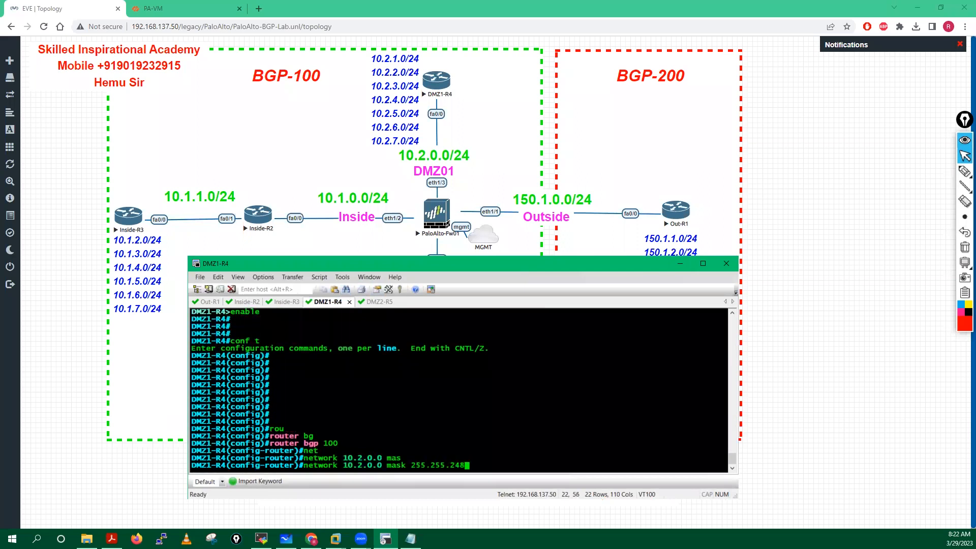
{"action": "key", "text": "Return"}
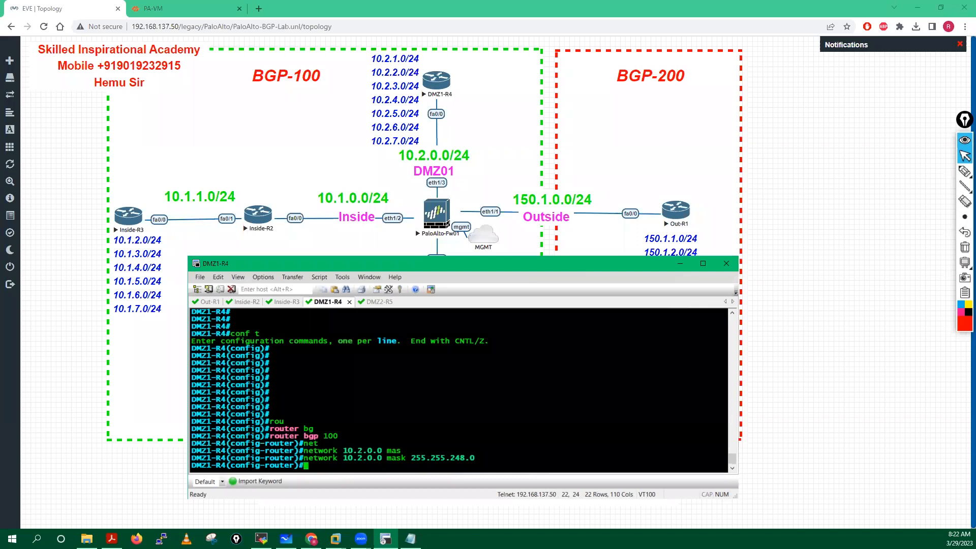
Step: Add neighbor 10.2.0.250 remote-as 100 and save with do wr mem
{"action": "key", "text": "Return"}
{"action": "key", "text": "Return"}
{"action": "key", "text": "Return"}
{"action": "key", "text": "Return"}
{"action": "key", "text": "Return"}
{"action": "type", "text": "nei"}
{"action": "key", "text": "Tab"}
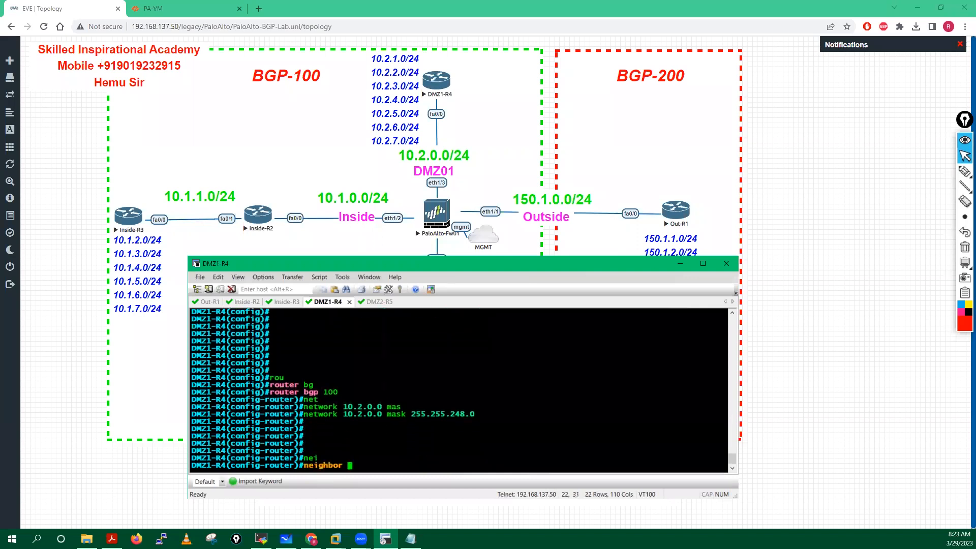
{"action": "type", "text": "10.2.0."}
{"action": "type", "text": "250 remot"}
{"action": "key", "text": "Tab"}
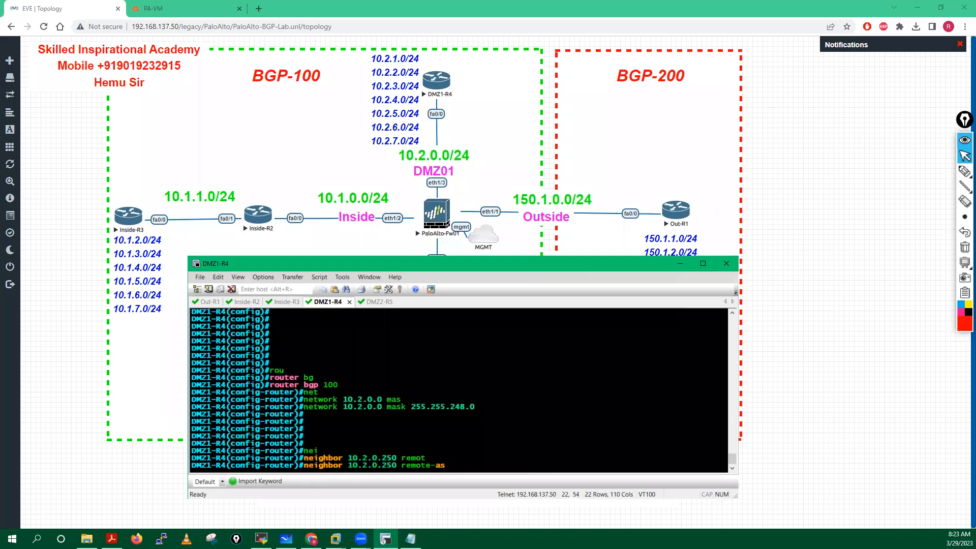
{"action": "type", "text": "100"}
{"action": "key", "text": "Return"}
{"action": "key", "text": "Return"}
{"action": "key", "text": "Return"}
{"action": "key", "text": "Return"}
{"action": "key", "text": "Return"}
{"action": "key", "text": "Return"}
{"action": "key", "text": "Return"}
{"action": "key", "text": "Return"}
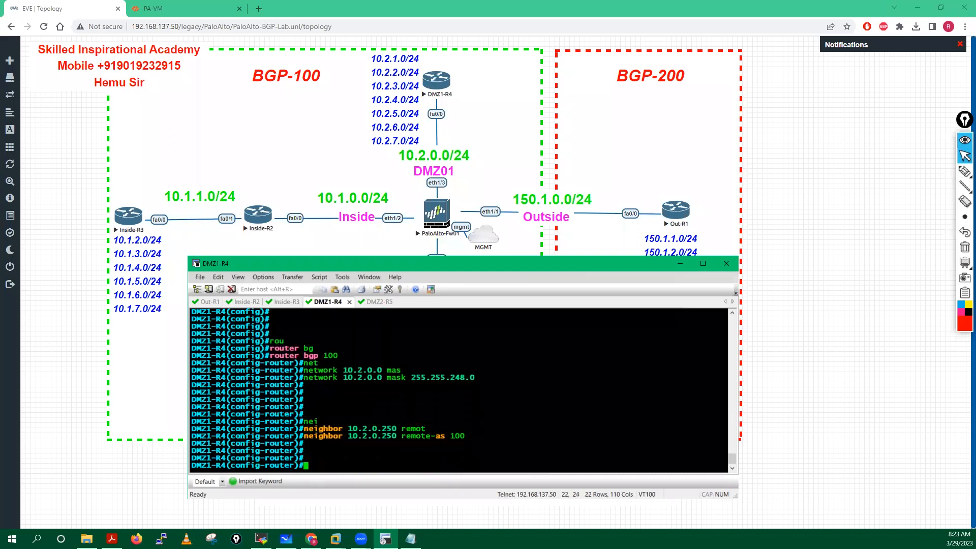
{"action": "type", "text": "do wr mem"}
{"action": "key", "text": "Return"}
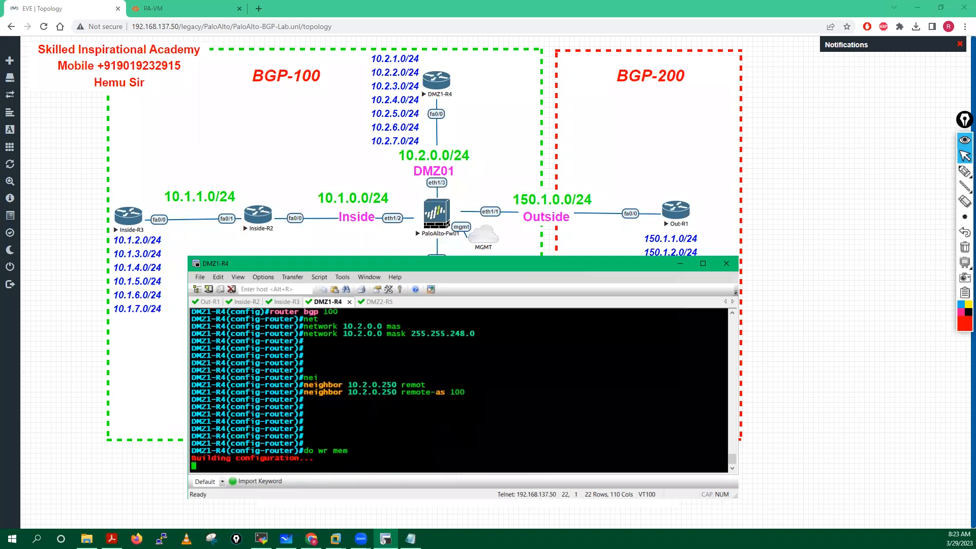
Step: Enter privileged and global configuration mode on DMZ2-R5
{"action": "left_click", "coordinate": [377, 302]}
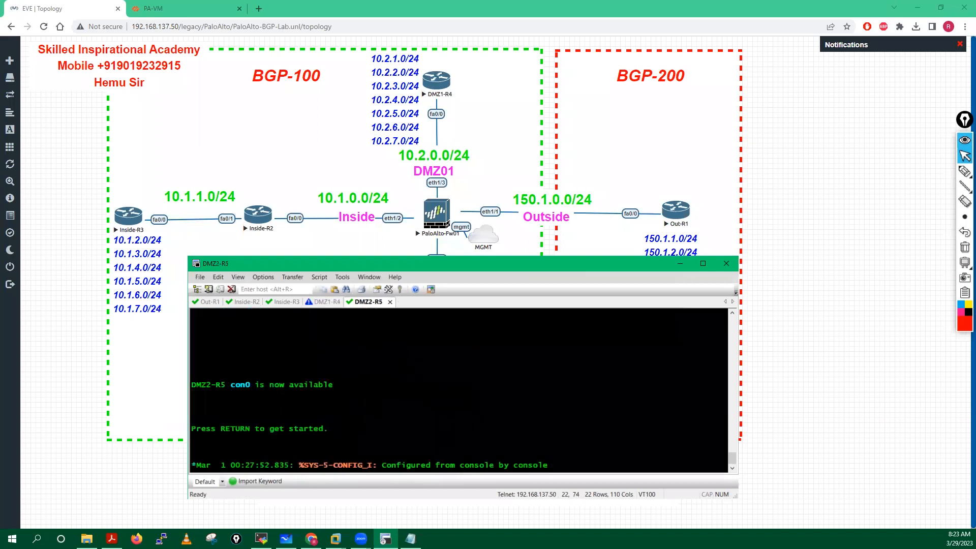
{"action": "key", "text": "Return"}
{"action": "key", "text": "Return"}
{"action": "key", "text": "Return"}
{"action": "key", "text": "Return"}
{"action": "key", "text": "Return"}
{"action": "key", "text": "Return"}
{"action": "key", "text": "Return"}
{"action": "key", "text": "Return"}
{"action": "key", "text": "Return"}
{"action": "key", "text": "Return"}
{"action": "key", "text": "Return"}
{"action": "key", "text": "Return"}
{"action": "key", "text": "Return"}
{"action": "key", "text": "Return"}
{"action": "key", "text": "Return"}
{"action": "type", "text": "ena"}
{"action": "key", "text": "Tab"}
{"action": "key", "text": "Return"}
{"action": "key", "text": "Return"}
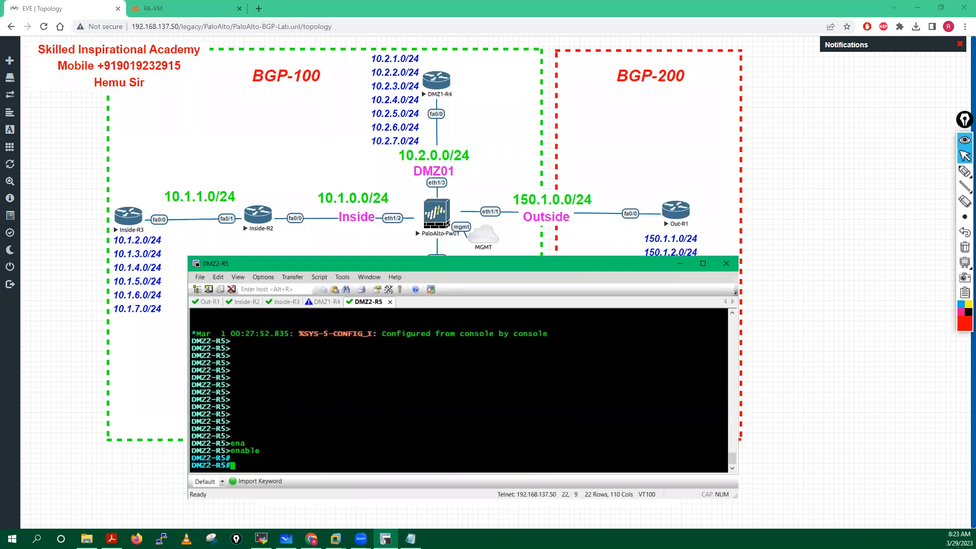
{"action": "key", "text": "Return"}
{"action": "type", "text": "conf t"}
{"action": "key", "text": "Return"}
{"action": "key", "text": "Return"}
{"action": "key", "text": "Return"}
{"action": "key", "text": "Return"}
{"action": "key", "text": "Return"}
{"action": "key", "text": "Return"}
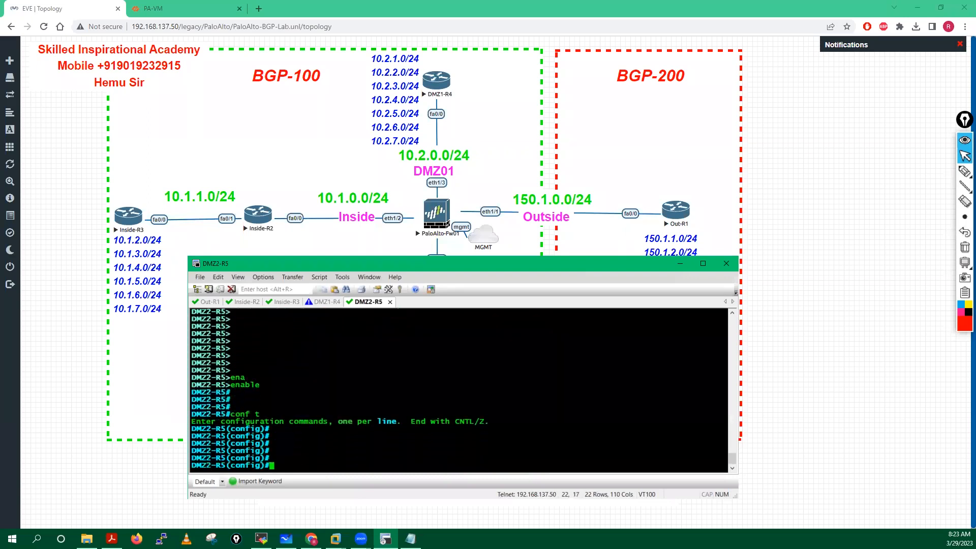
{"action": "key", "text": "Return"}
{"action": "left_click_drag", "start_coordinate": [389, 256], "coordinate": [330, 66]}
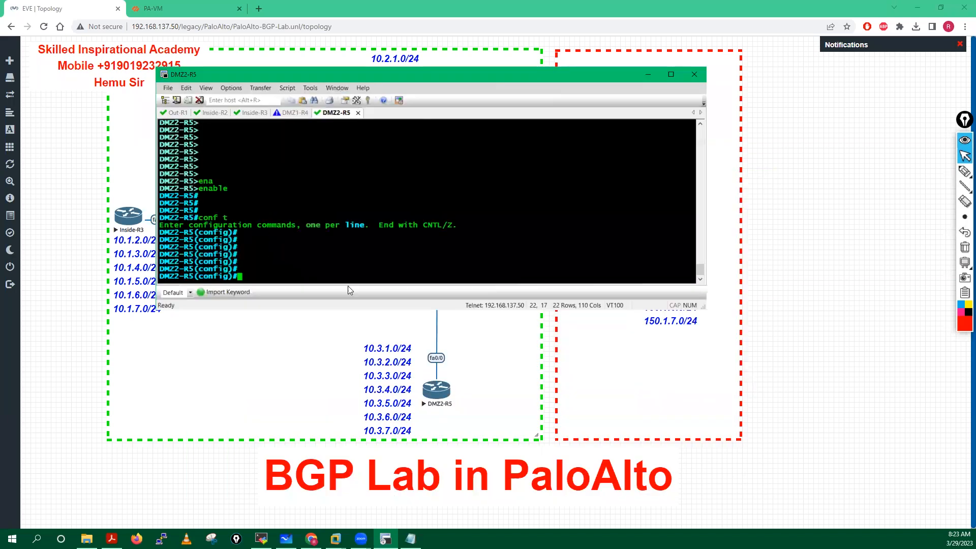
Step: Start router bgp 100 and advertise network 10.3.0.0 mask 255.255.248.0
{"action": "type", "text": "rou"}
{"action": "key", "text": "Tab"}
{"action": "type", "text": "bg"}
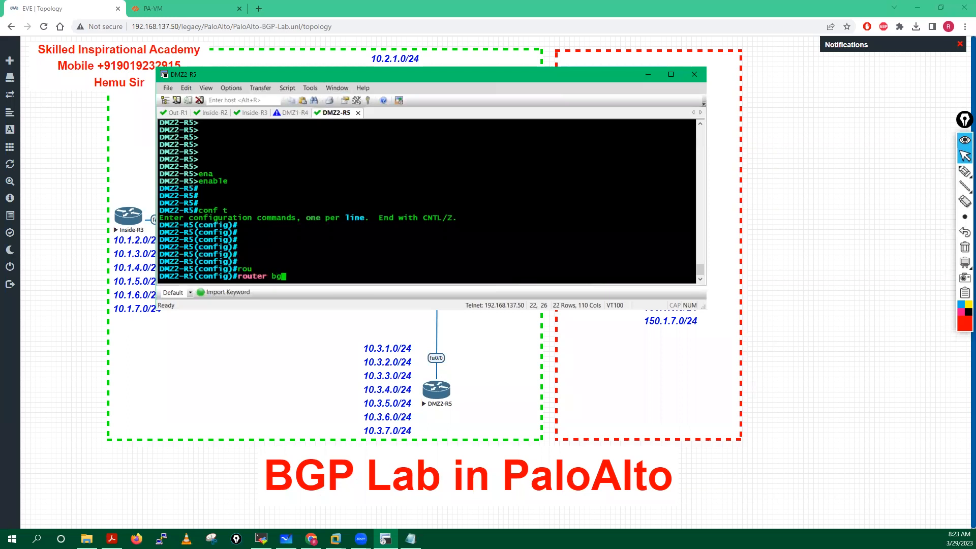
{"action": "key", "text": "Tab"}
{"action": "type", "text": "100"}
{"action": "key", "text": "Return"}
{"action": "type", "text": "net"}
{"action": "key", "text": "Tab"}
{"action": "type", "text": "1"}
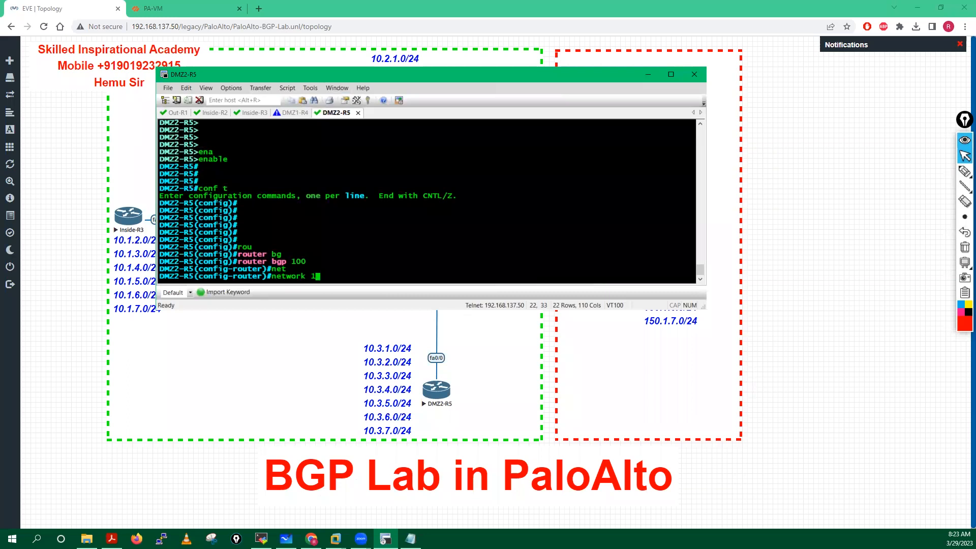
{"action": "type", "text": "0.3.0.0 ma"}
{"action": "key", "text": "Tab"}
{"action": "type", "text": "2"}
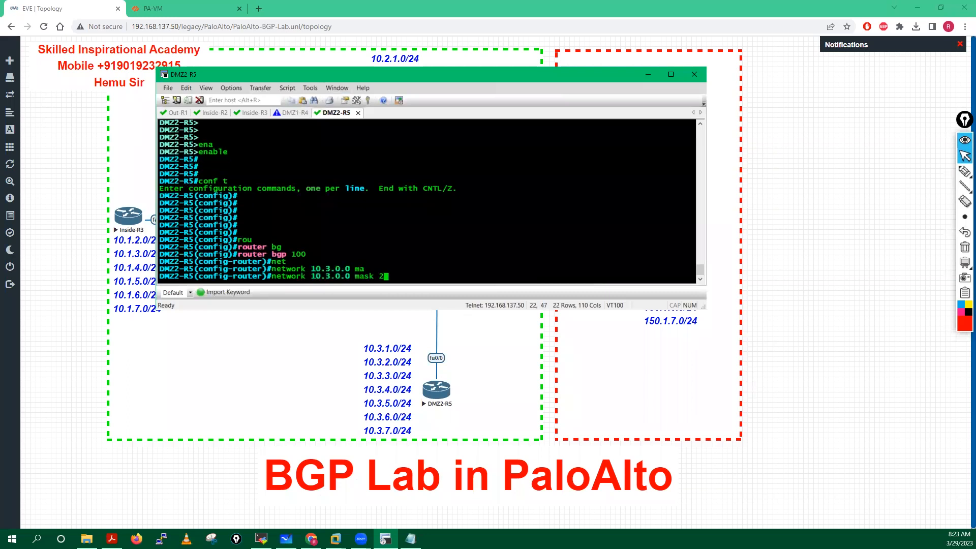
{"action": "type", "text": "55.255.248.0"}
{"action": "key", "text": "Return"}
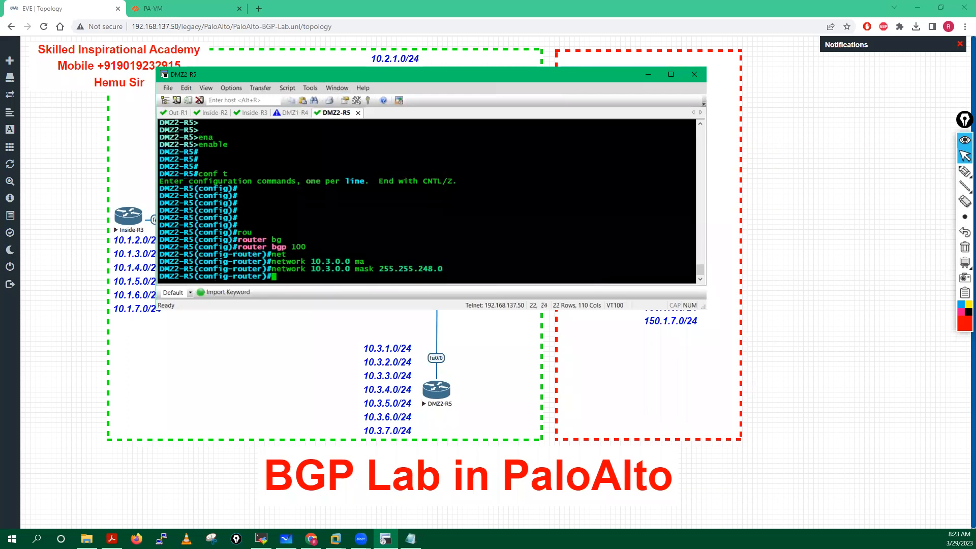
Step: Add neighbor 10.3.0.250 remote-as 100, exit config mode, and save with wr mem
{"action": "type", "text": "nei"}
{"action": "key", "text": "Tab"}
{"action": "type", "text": "10.3.0"}
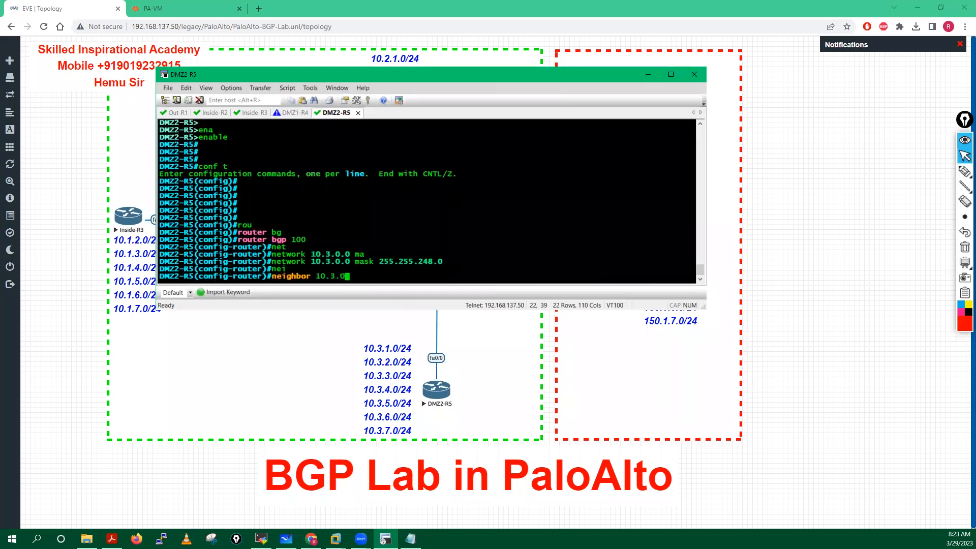
{"action": "type", "text": ".250 remot"}
{"action": "key", "text": "Tab"}
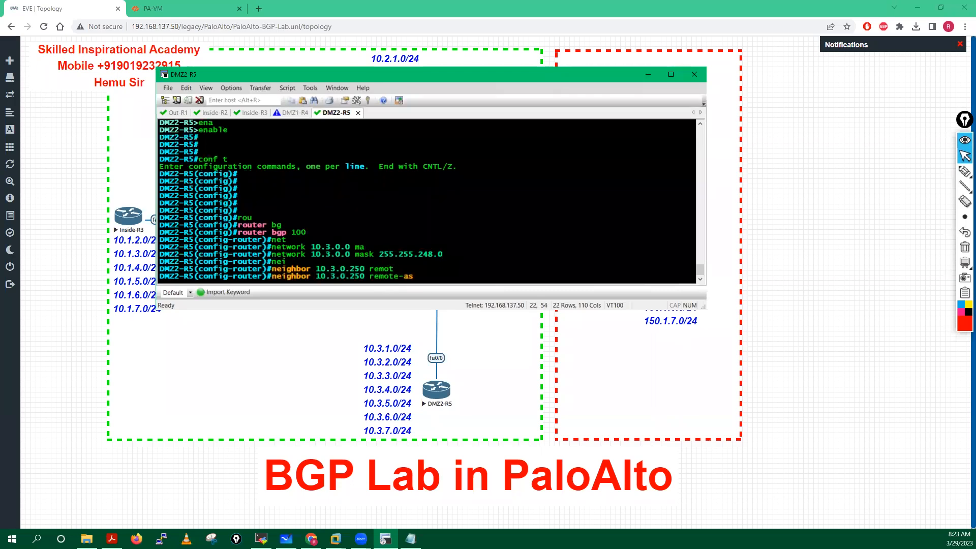
{"action": "type", "text": "100"}
{"action": "key", "text": "Return"}
{"action": "key", "text": "Return"}
{"action": "key", "text": "Return"}
{"action": "type", "text": "en"}
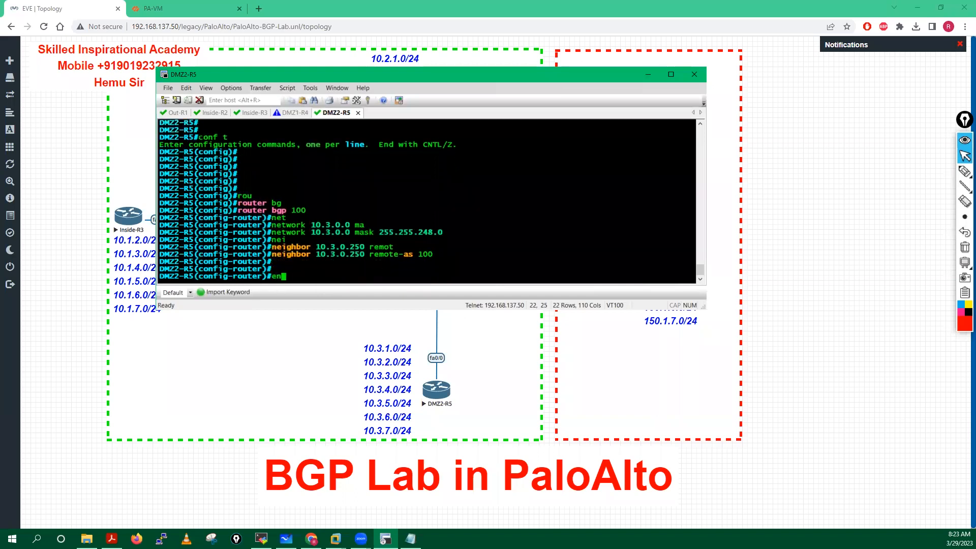
{"action": "type", "text": "d"}
{"action": "key", "text": "Return"}
{"action": "type", "text": "wr mem"}
{"action": "key", "text": "Return"}
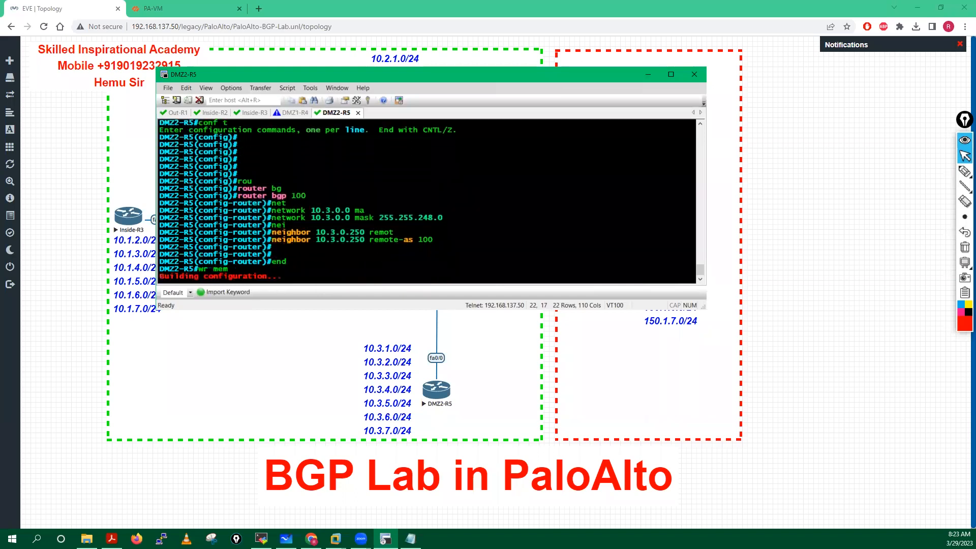
Step: Enable BGP on virtual router VR01 in the PA-VM web UI
{"action": "left_click", "coordinate": [646, 73]}
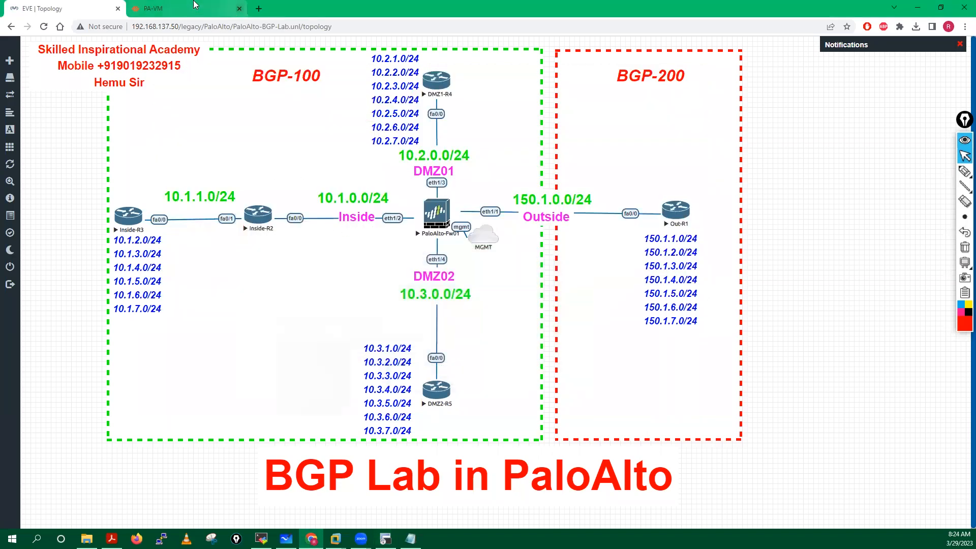
{"action": "left_click", "coordinate": [188, 9]}
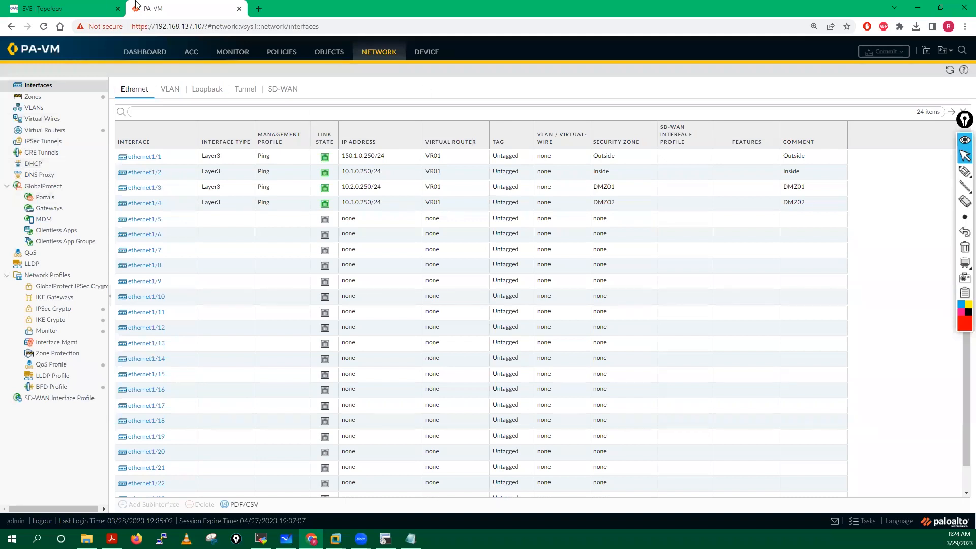
{"action": "left_click", "coordinate": [44, 131]}
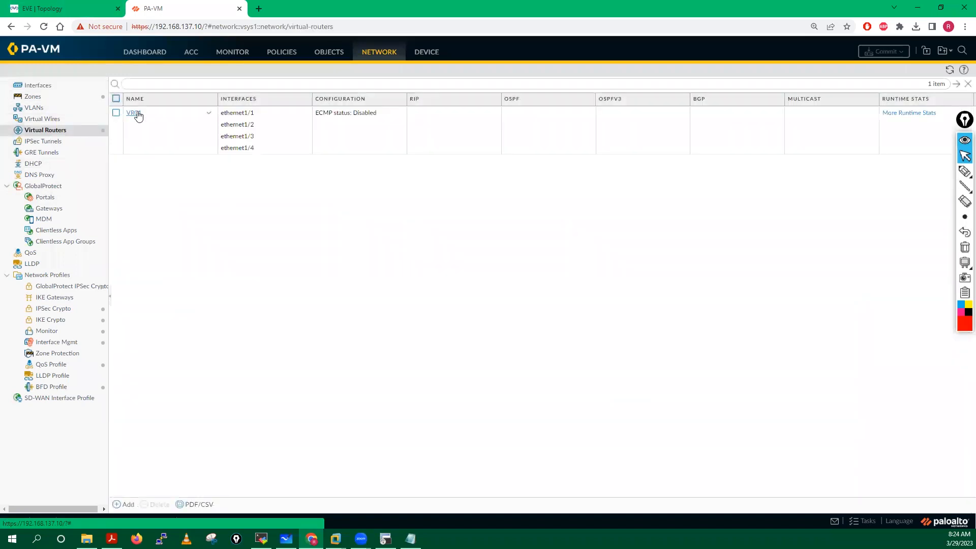
{"action": "left_click", "coordinate": [133, 127]}
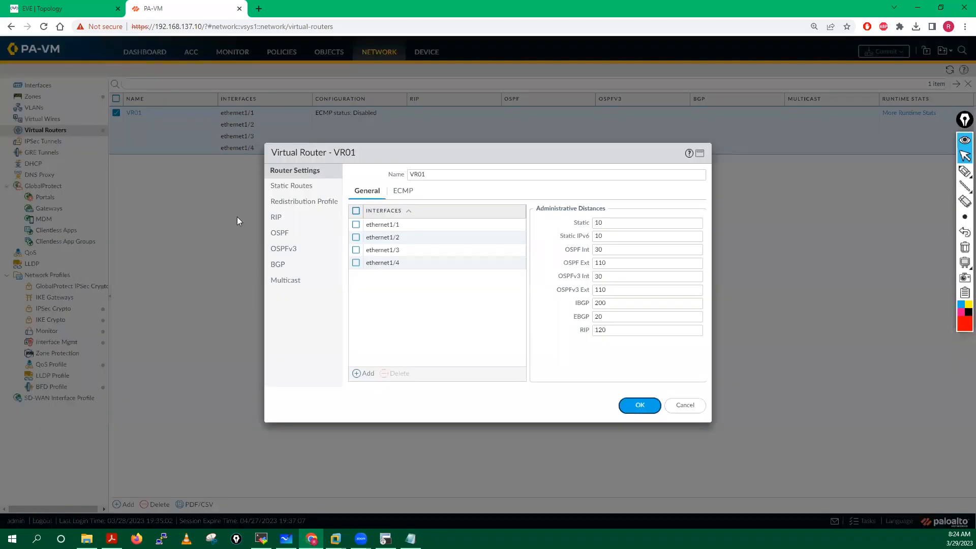
{"action": "left_click", "coordinate": [277, 265]}
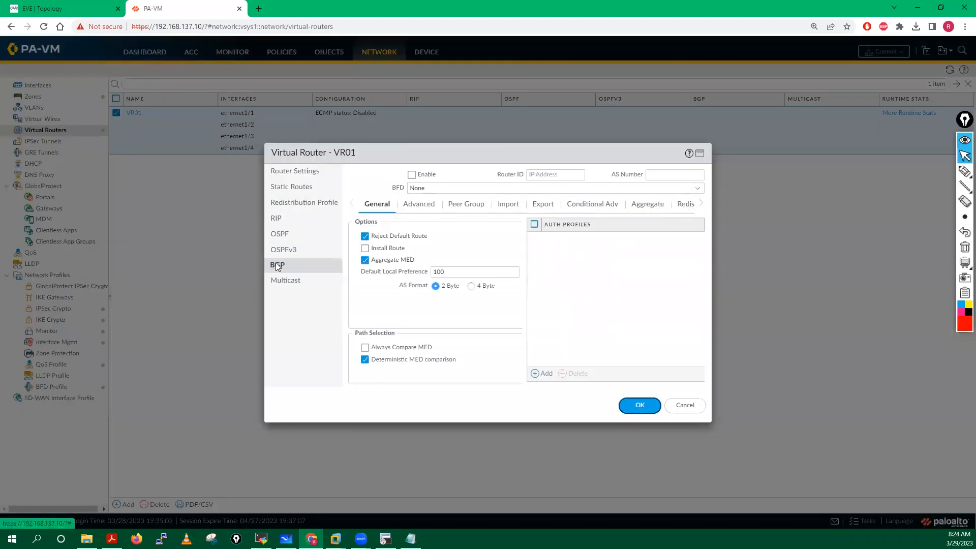
{"action": "left_click", "coordinate": [412, 175]}
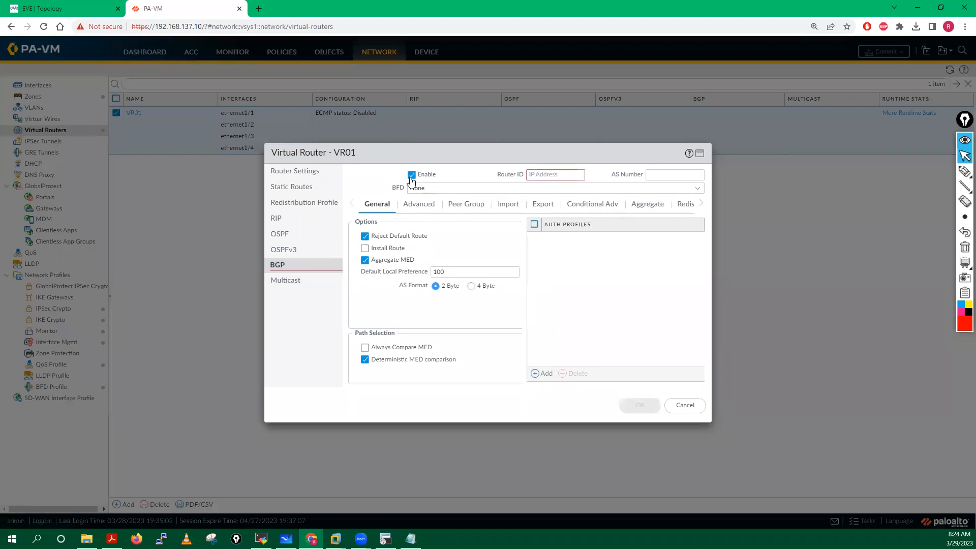
Step: Set the BGP router ID to 1.1.1.250
{"action": "left_click", "coordinate": [543, 174]}
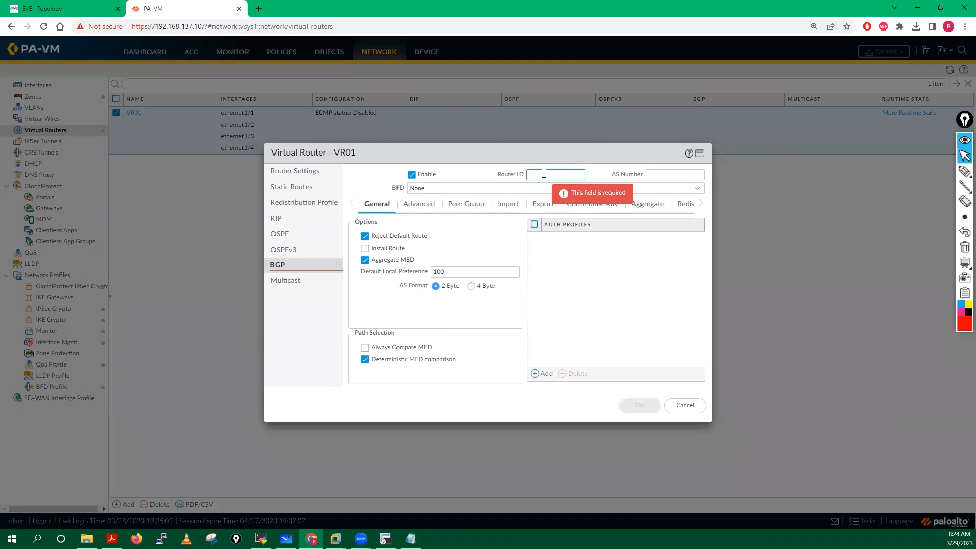
{"action": "type", "text": "1"}
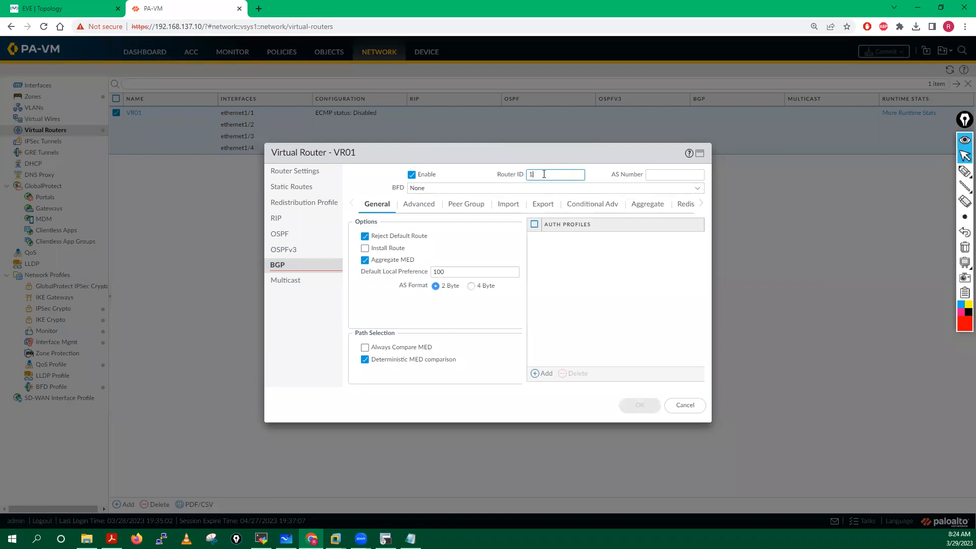
{"action": "type", "text": ".1.1.250"}
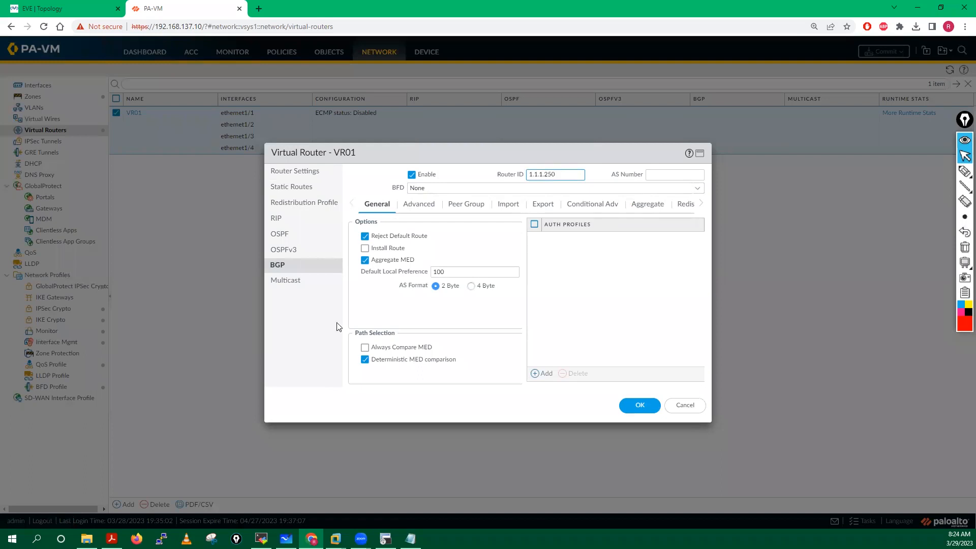
{"action": "left_click", "coordinate": [636, 298]}
{"action": "left_click", "coordinate": [559, 174]}
Step: Set the BGP AS number to 100 and enable Install Route
{"action": "left_click", "coordinate": [664, 176]}
{"action": "left_click", "coordinate": [24, 4]}
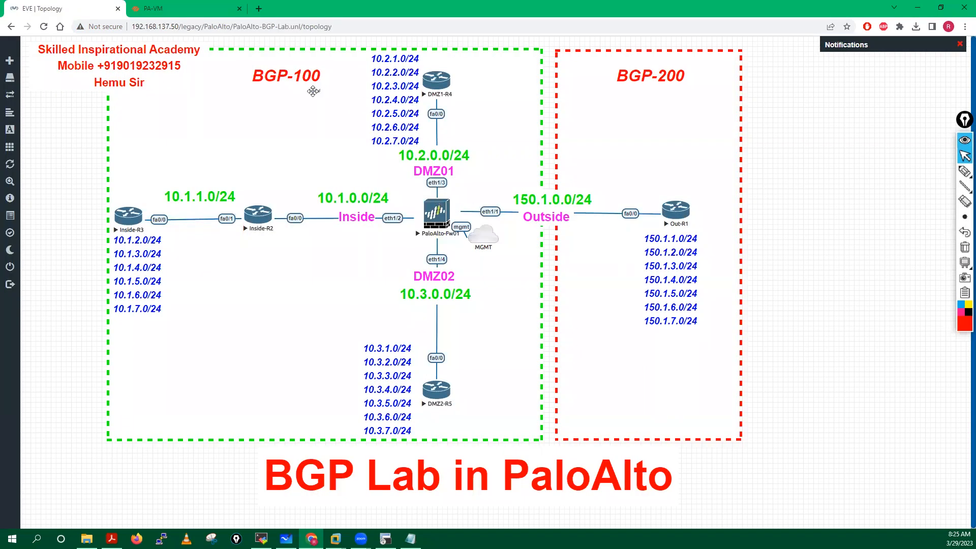
{"action": "left_click", "coordinate": [203, 7]}
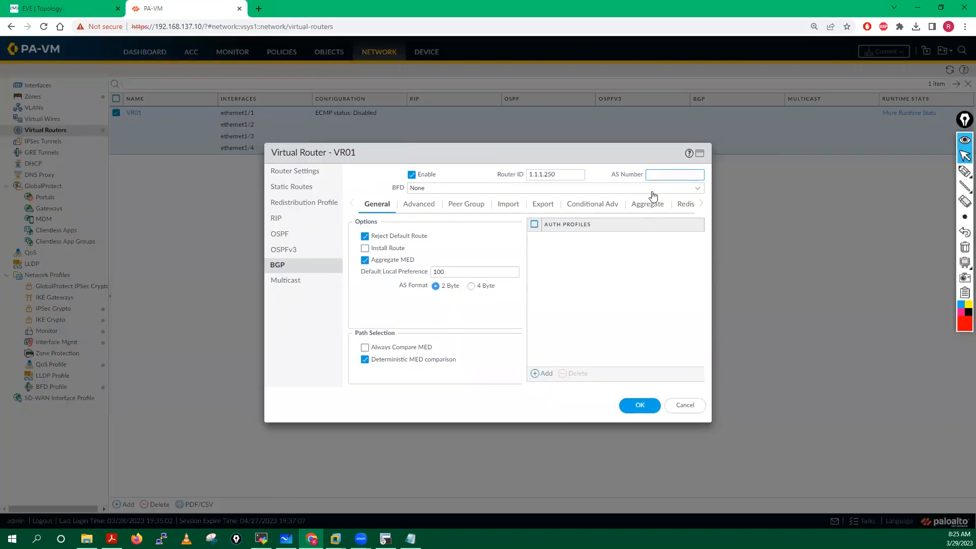
{"action": "type", "text": "100"}
{"action": "left_click", "coordinate": [378, 249]}
Step: Move from VR01's BGP Peer Group section to its still-empty Redist Rules section
{"action": "left_click", "coordinate": [466, 205]}
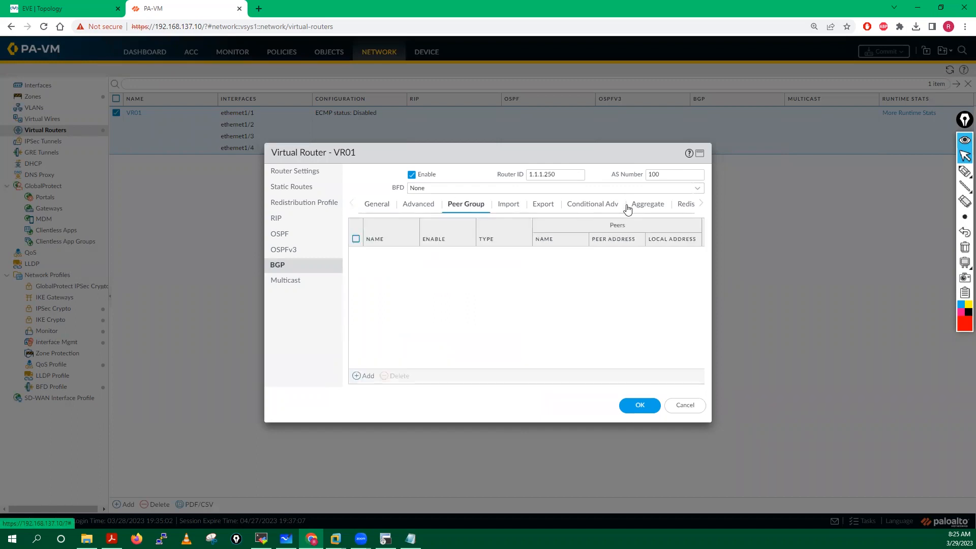
{"action": "left_click", "coordinate": [701, 205]}
{"action": "left_click", "coordinate": [701, 204]}
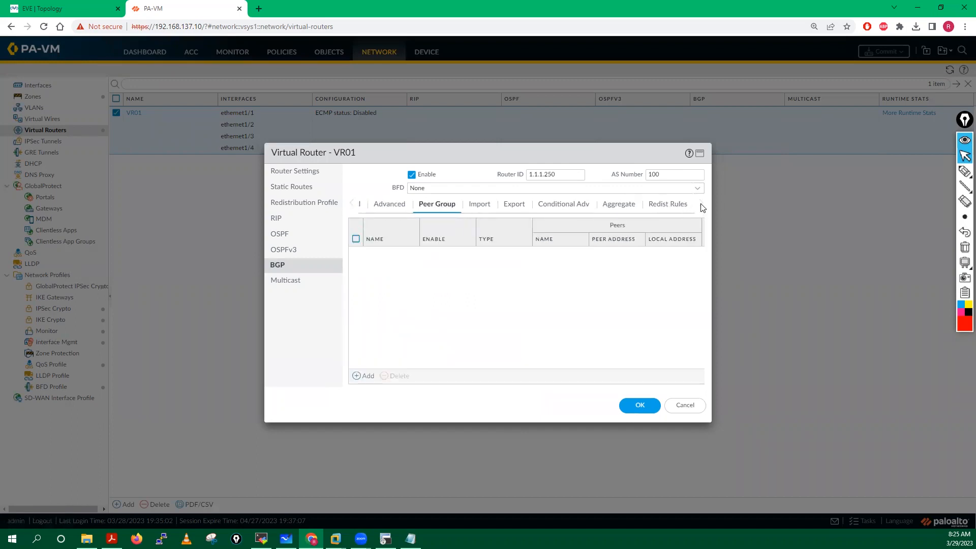
{"action": "left_click", "coordinate": [670, 205]}
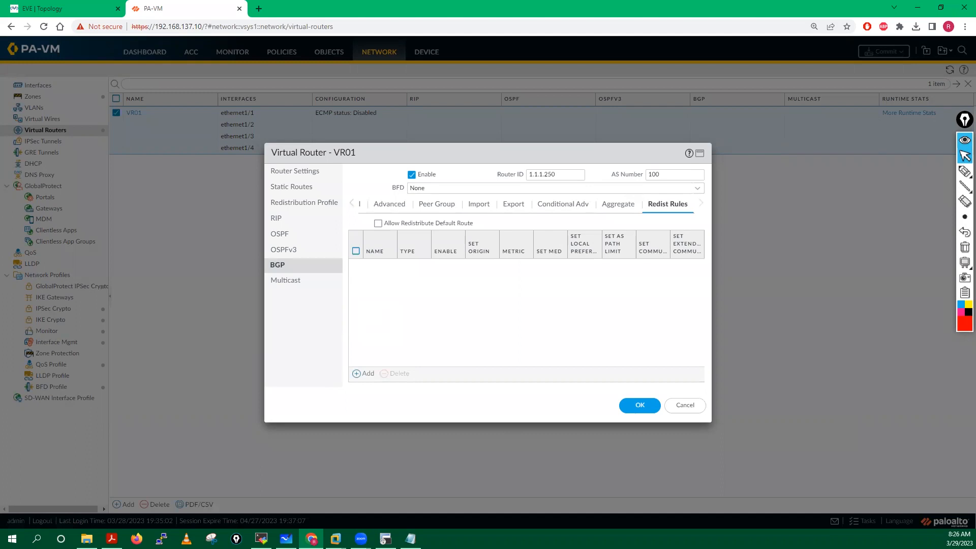
{"action": "left_click", "coordinate": [61, 9]}
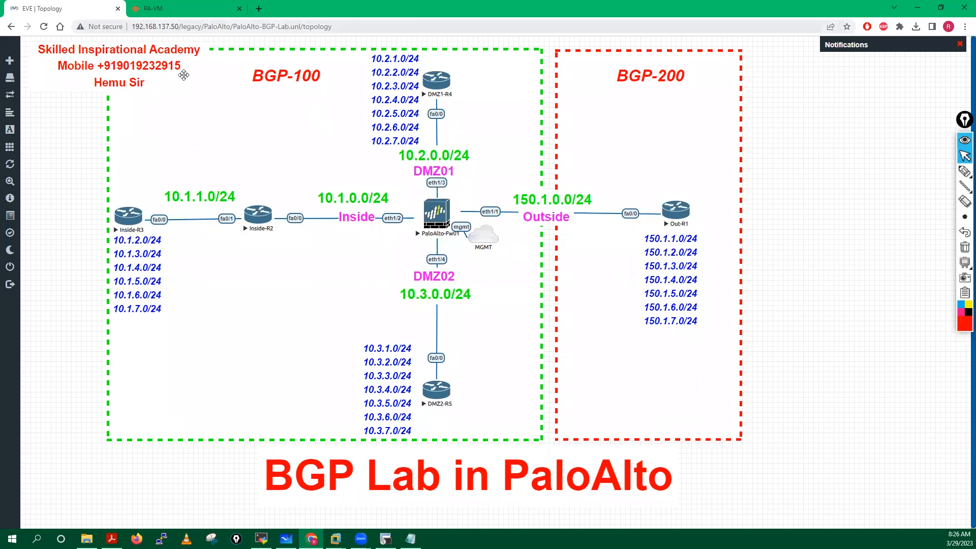
{"action": "left_click", "coordinate": [157, 7]}
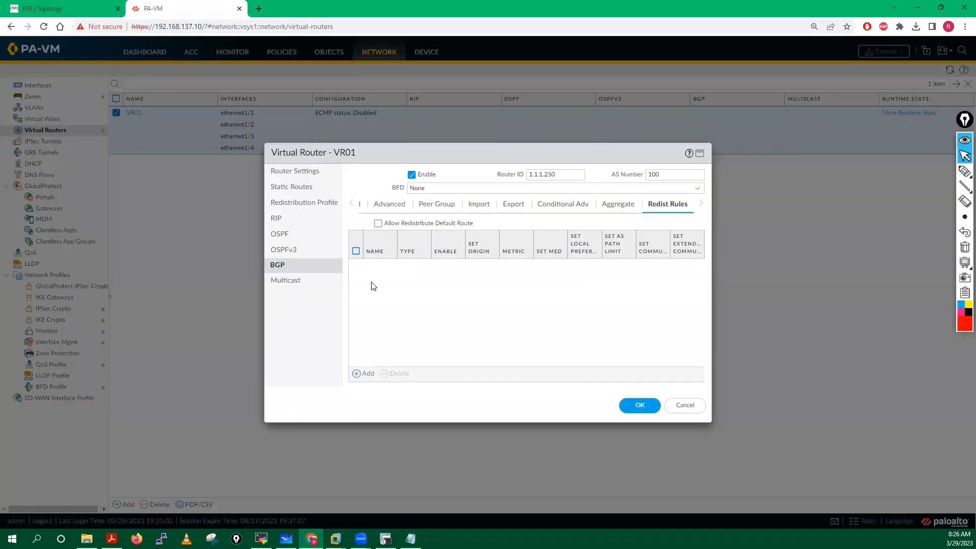
Step: Start a new redist rule and choose New Redistribution Profile (IPv4) from its Name list
{"action": "left_click", "coordinate": [368, 376]}
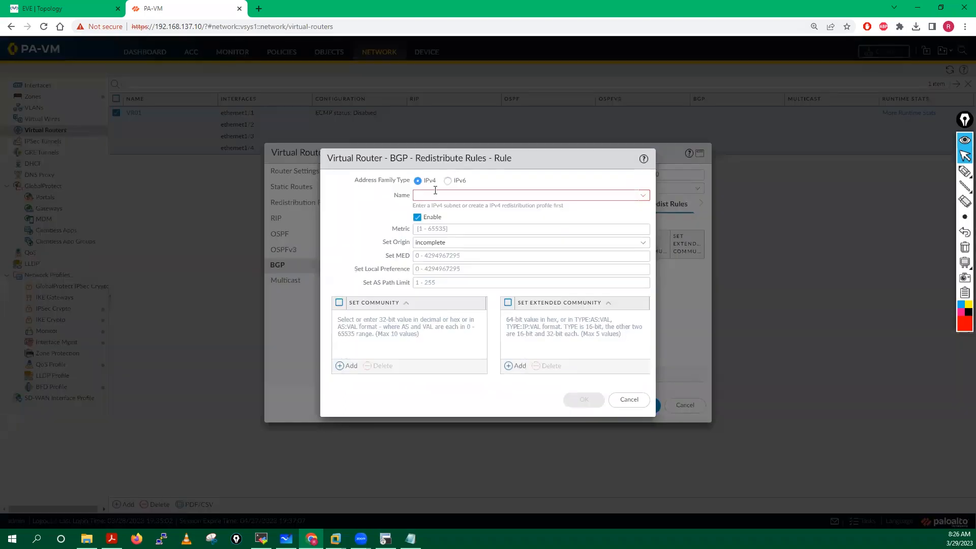
{"action": "left_click", "coordinate": [628, 400]}
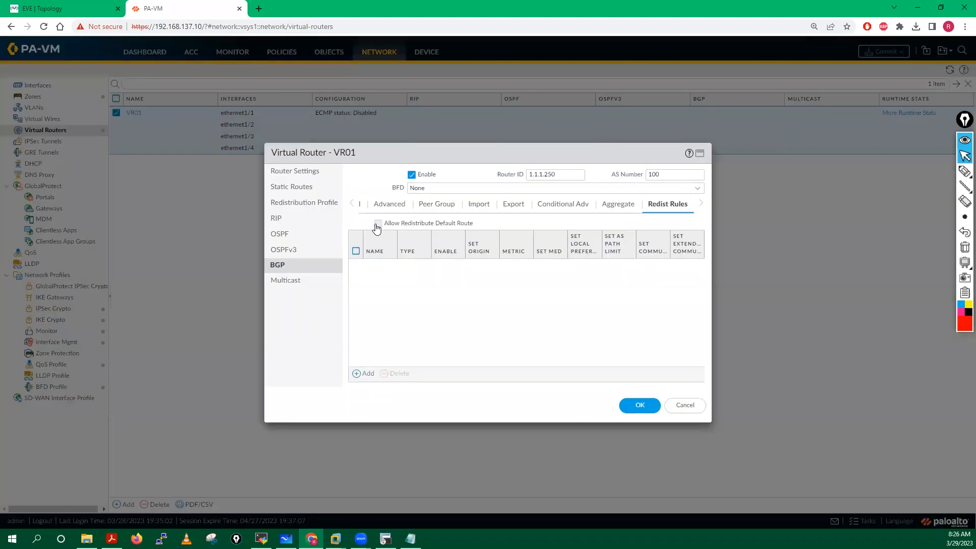
{"action": "left_click", "coordinate": [365, 373]}
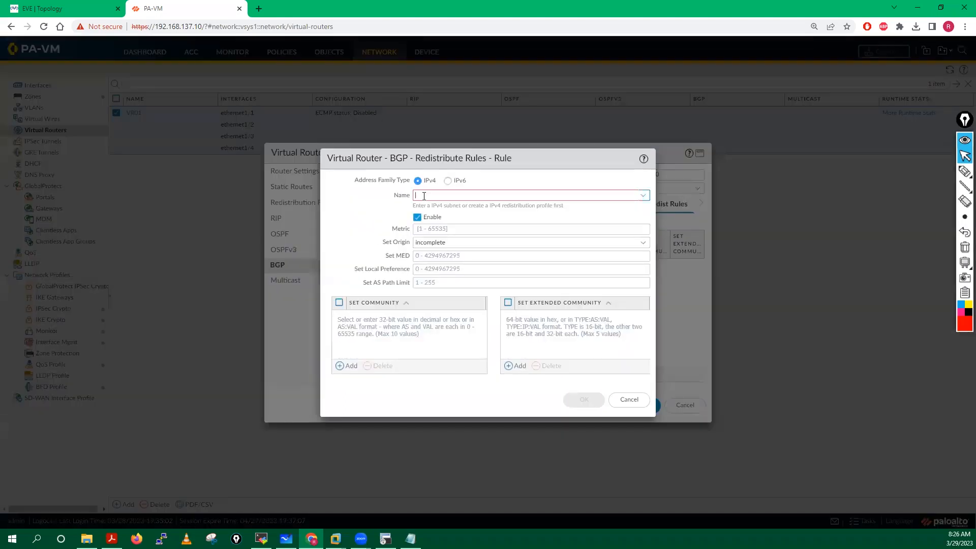
{"action": "left_click", "coordinate": [424, 196]}
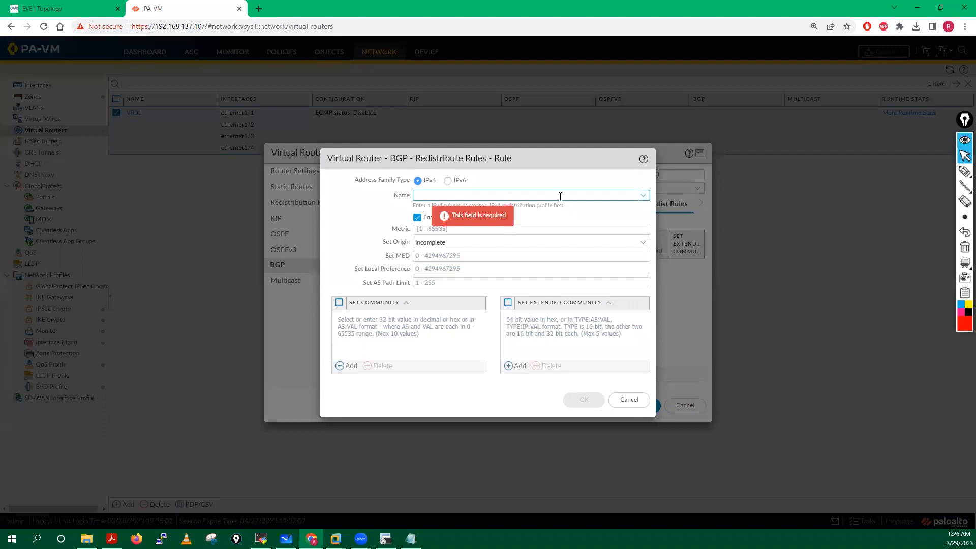
{"action": "left_click", "coordinate": [642, 196]}
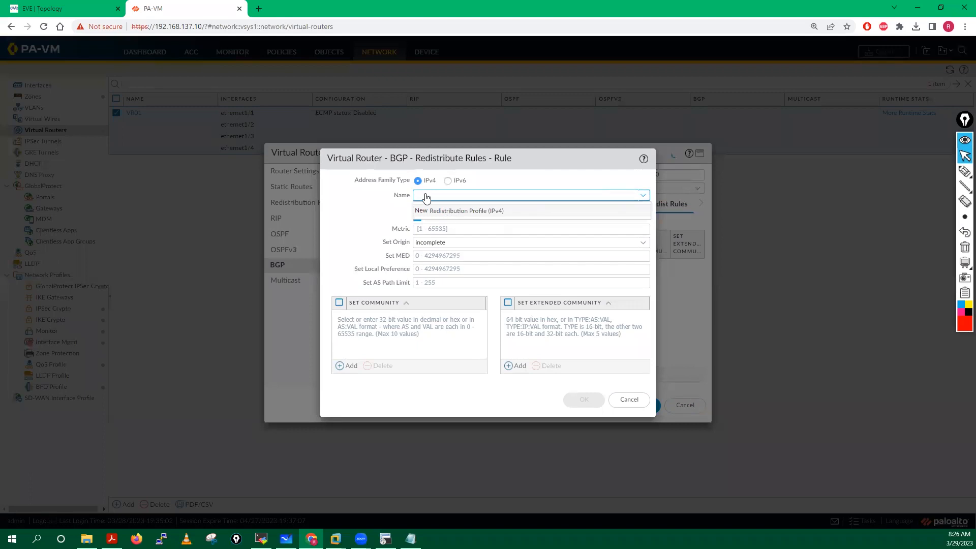
{"action": "left_click", "coordinate": [418, 211]}
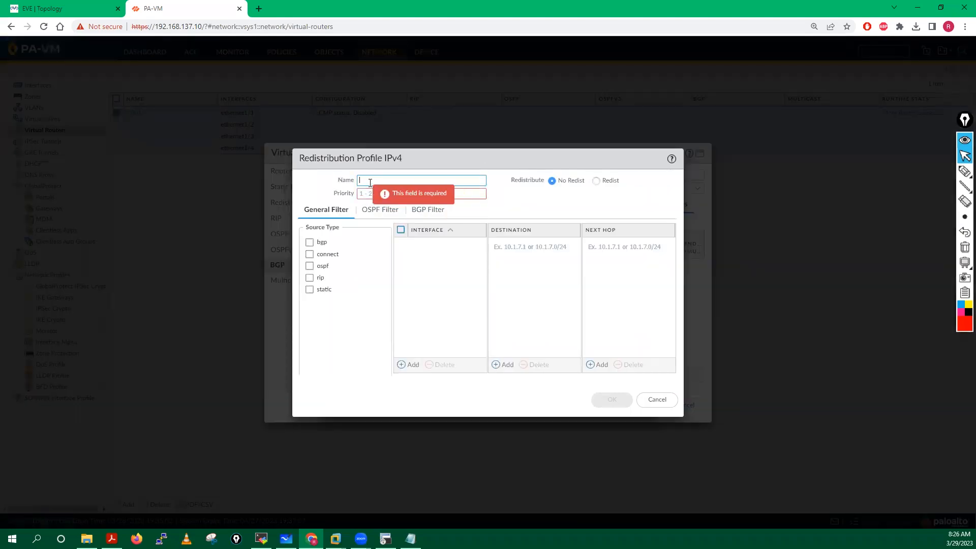
Step: Save profile BGP-Red with priority 1 and action Redist, then cancel the rule
{"action": "type", "text": "BGP-Red"}
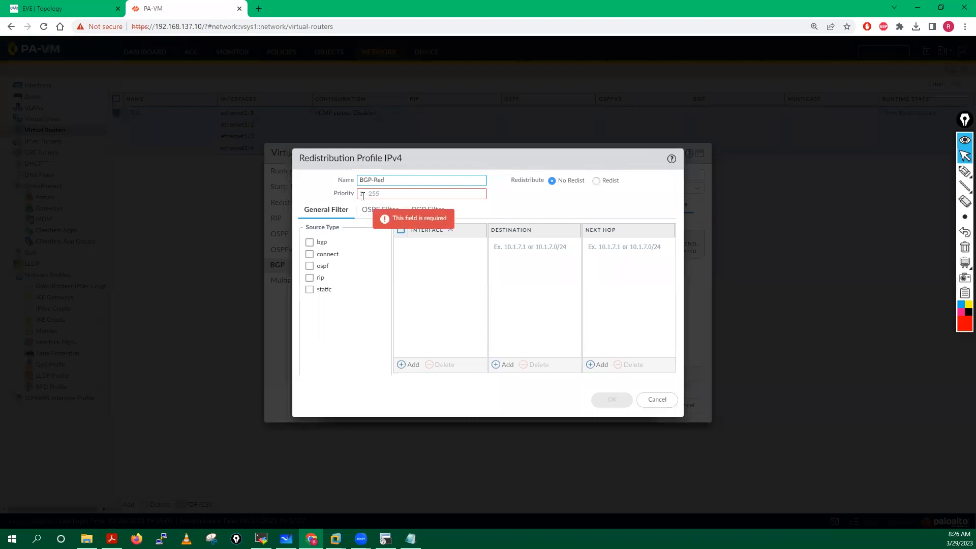
{"action": "left_click", "coordinate": [367, 195]}
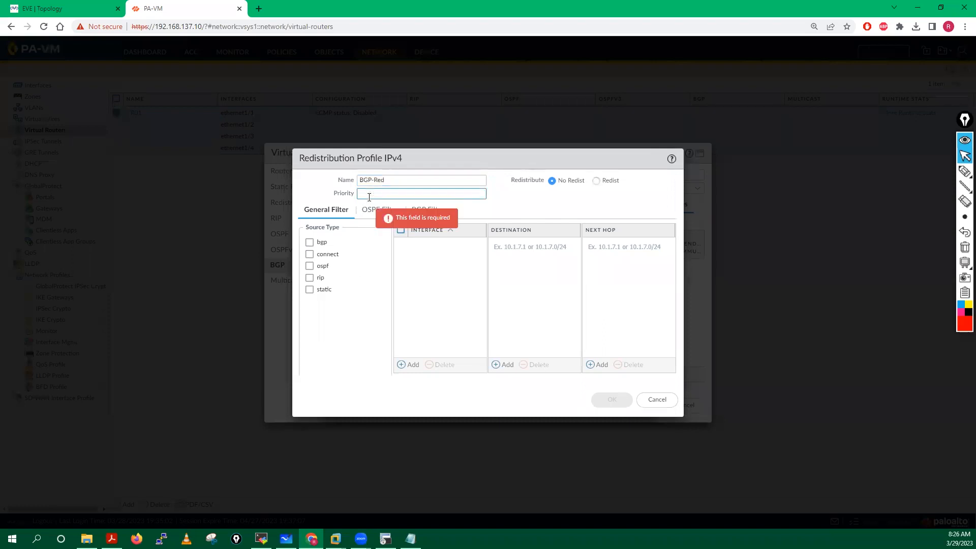
{"action": "type", "text": "1"}
{"action": "left_click", "coordinate": [340, 313]}
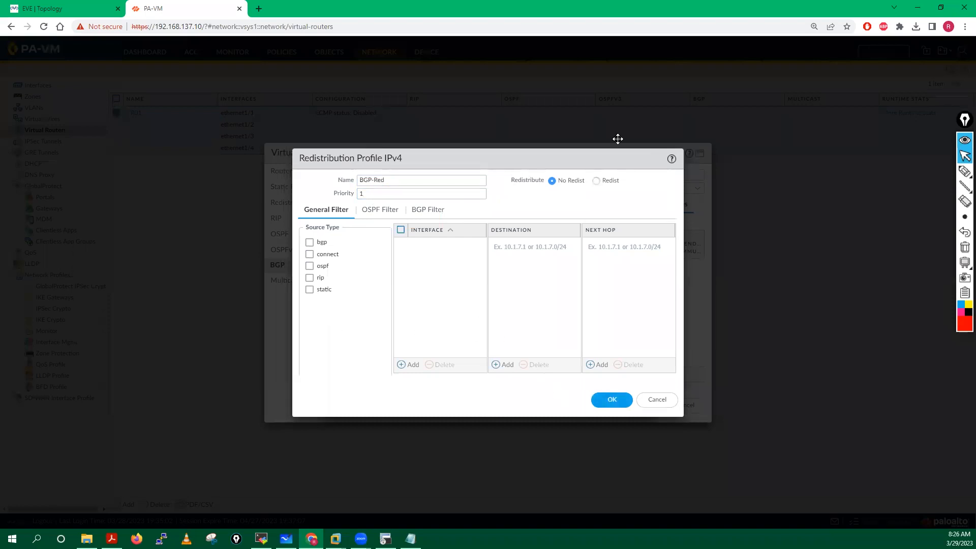
{"action": "left_click", "coordinate": [597, 182]}
{"action": "left_click", "coordinate": [612, 400]}
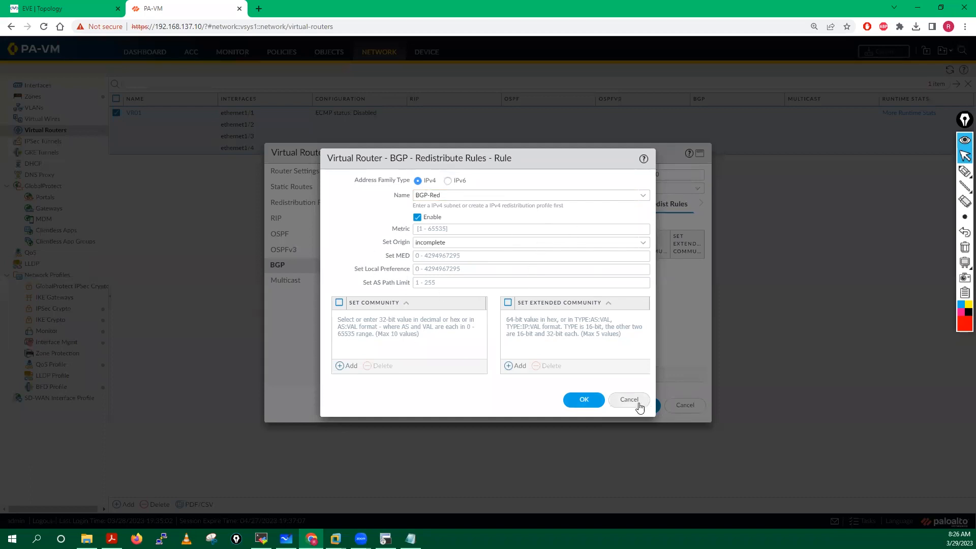
{"action": "left_click", "coordinate": [628, 399]}
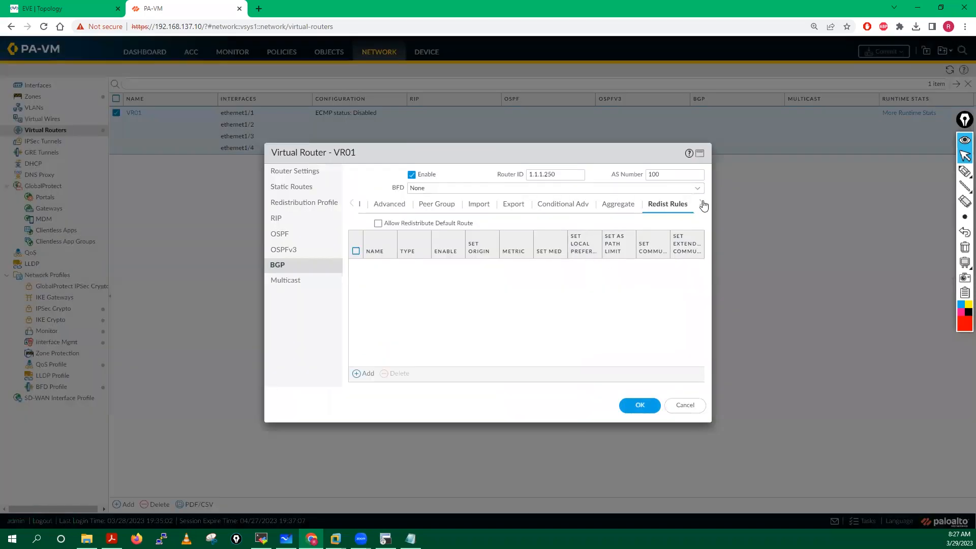
Step: Create a new VR01 BGP peer group named Out-R1
{"action": "left_click", "coordinate": [352, 203]}
{"action": "left_click", "coordinate": [376, 205]}
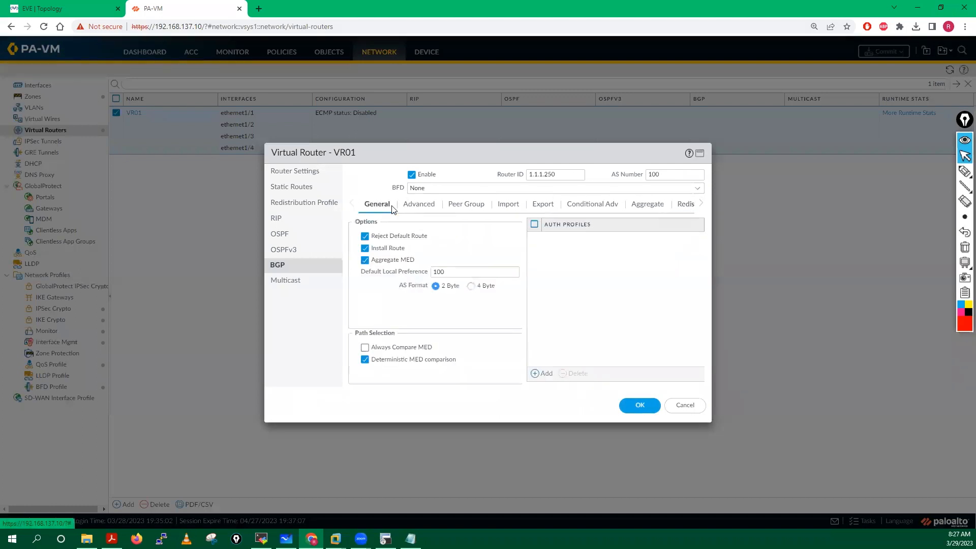
{"action": "left_click", "coordinate": [418, 206]}
{"action": "left_click", "coordinate": [466, 207]}
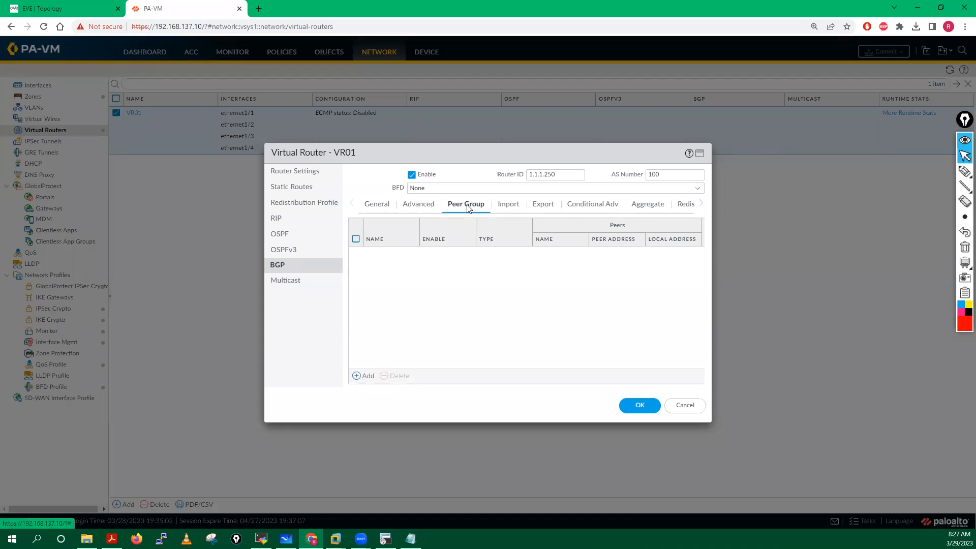
{"action": "left_click", "coordinate": [360, 376]}
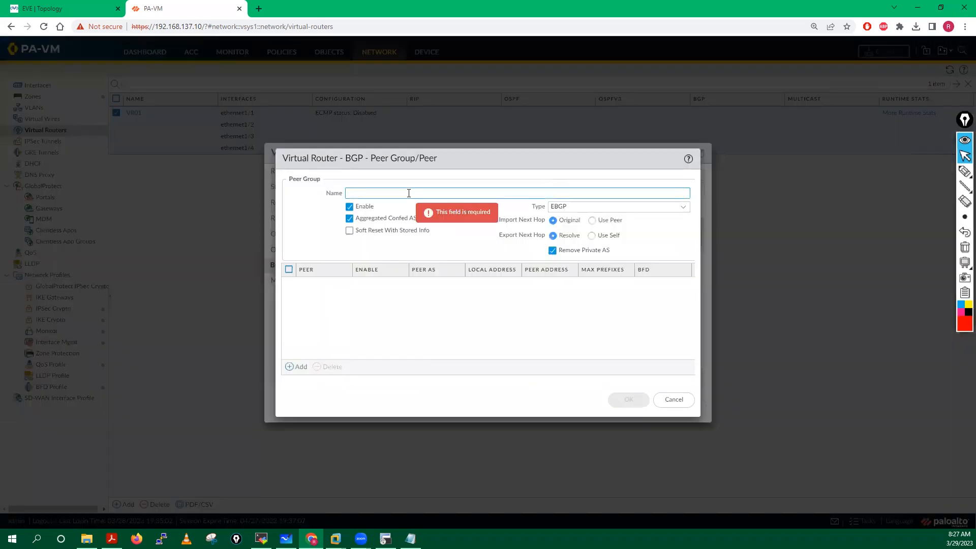
{"action": "type", "text": "R1"}
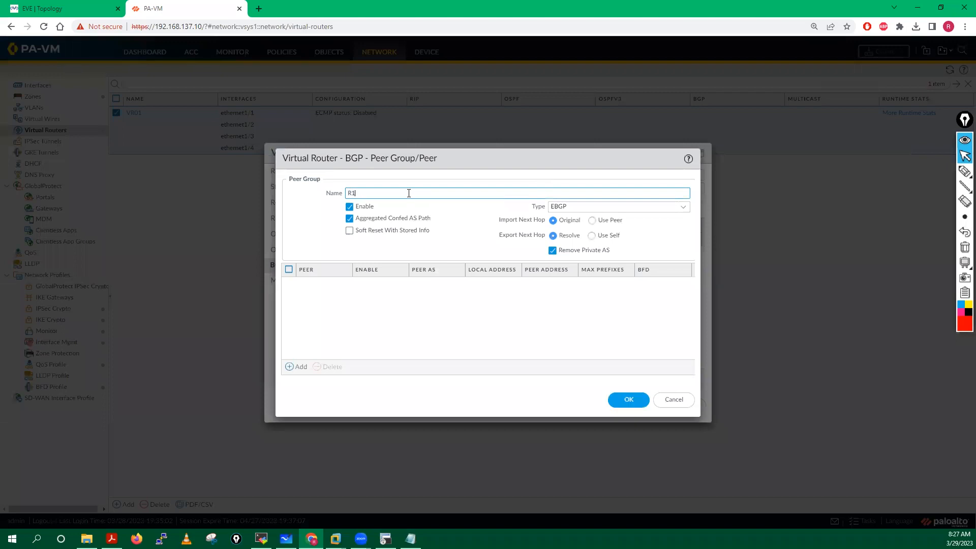
{"action": "left_click", "coordinate": [349, 194]}
{"action": "type", "text": "D"}
{"action": "type", "text": "ut-"}
Step: Add peer R1-Out (AS 200) on ethernet1/1, local IP 150.1.0.250/24, peer address 150.1.0.1
{"action": "left_click", "coordinate": [299, 370]}
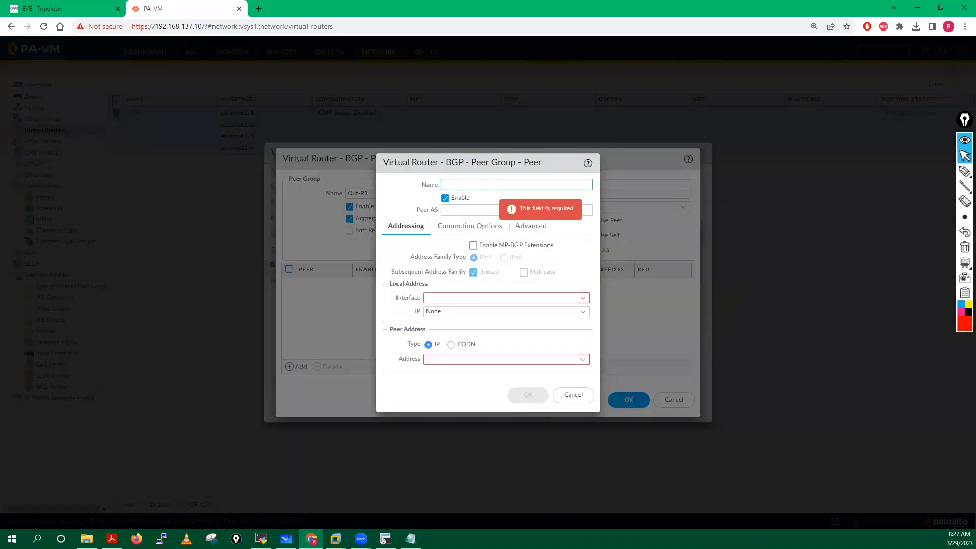
{"action": "type", "text": "R1-Out"}
{"action": "left_click", "coordinate": [456, 212]}
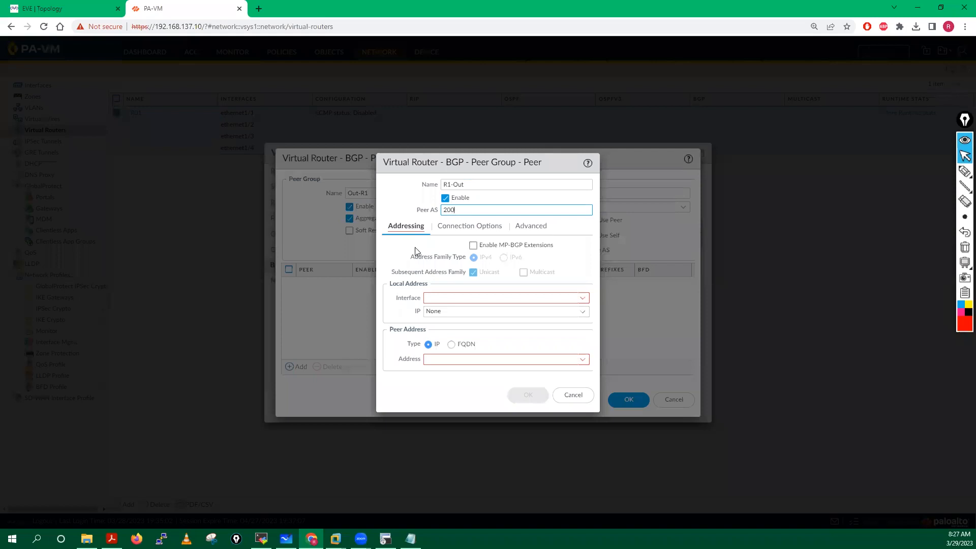
{"action": "left_click", "coordinate": [582, 299]}
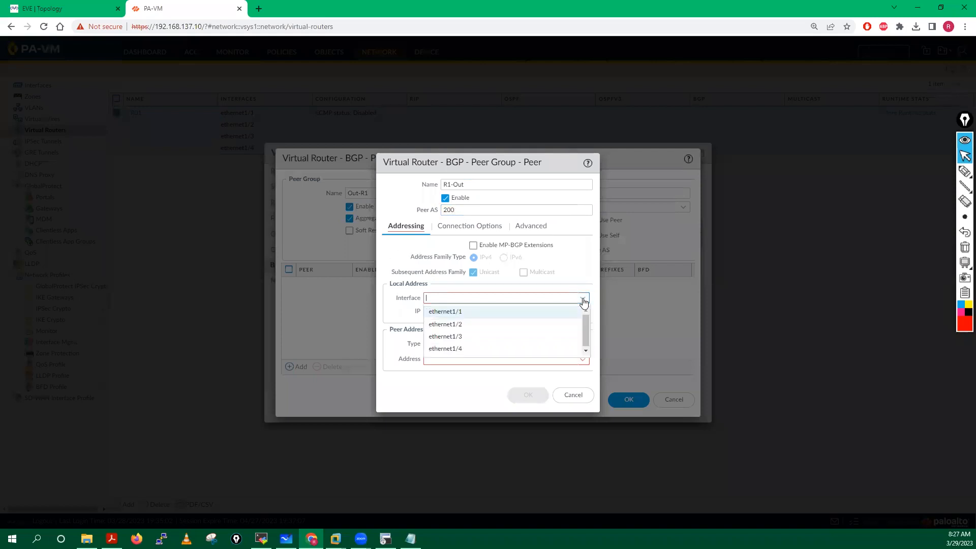
{"action": "left_click", "coordinate": [459, 318]}
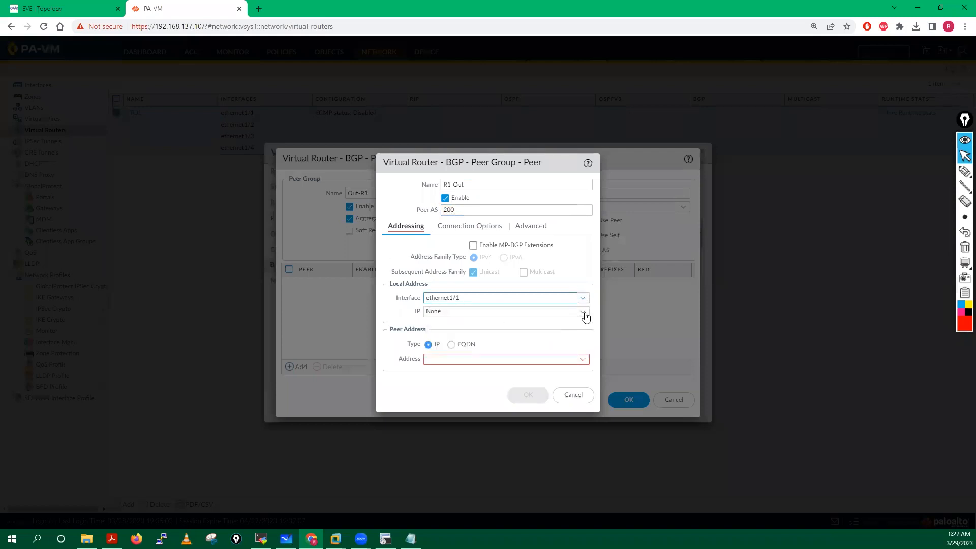
{"action": "left_click", "coordinate": [583, 312]}
{"action": "left_click", "coordinate": [442, 337]}
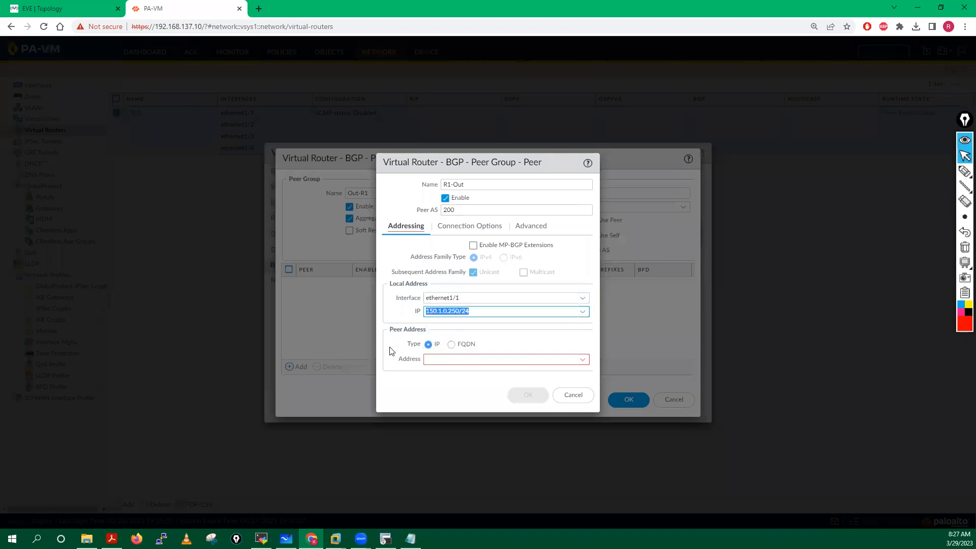
{"action": "left_click", "coordinate": [441, 360]}
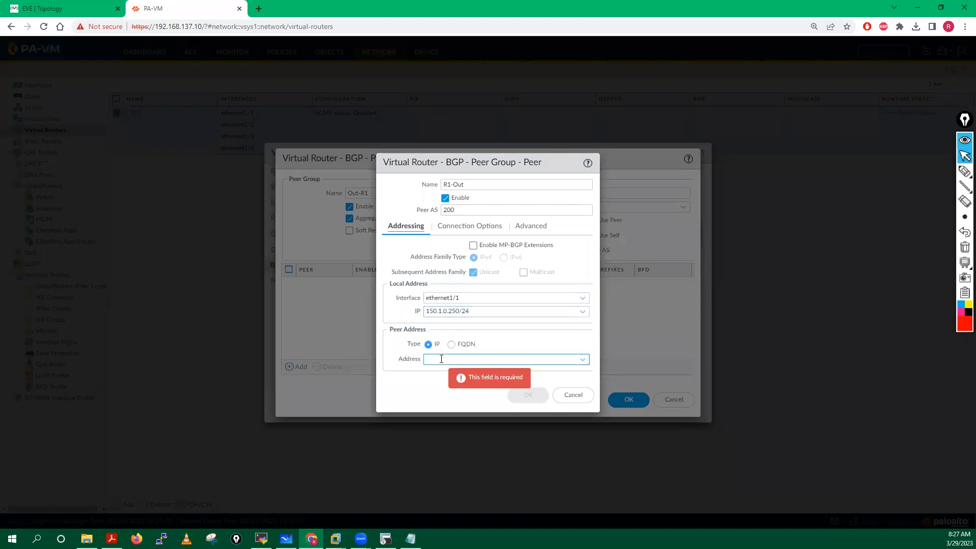
{"action": "type", "text": "150"}
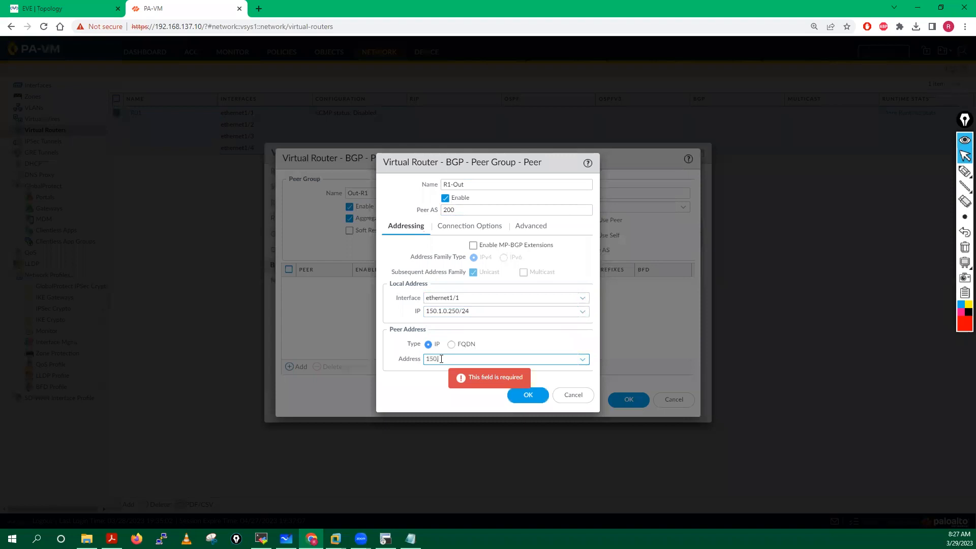
{"action": "type", "text": ".1.0"}
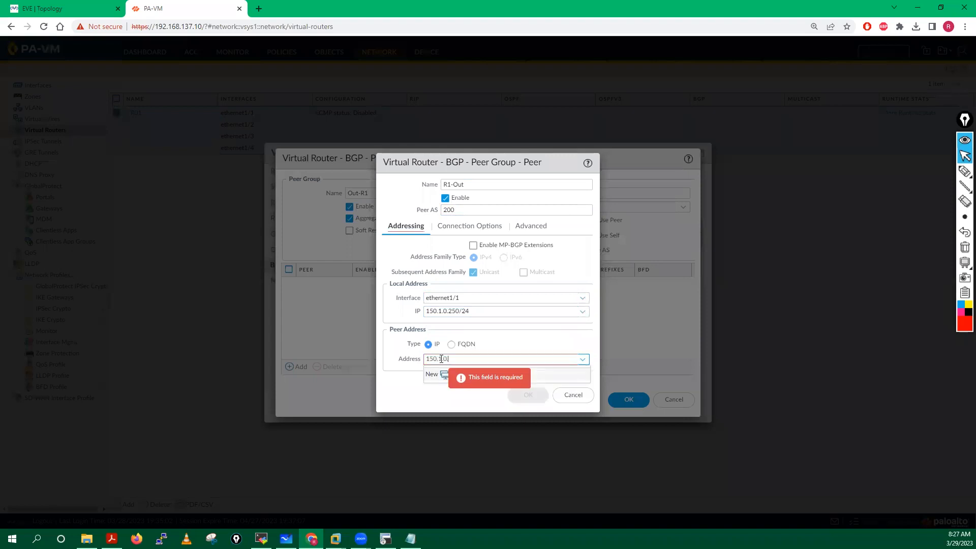
{"action": "type", "text": ".1"}
{"action": "left_click", "coordinate": [404, 385]}
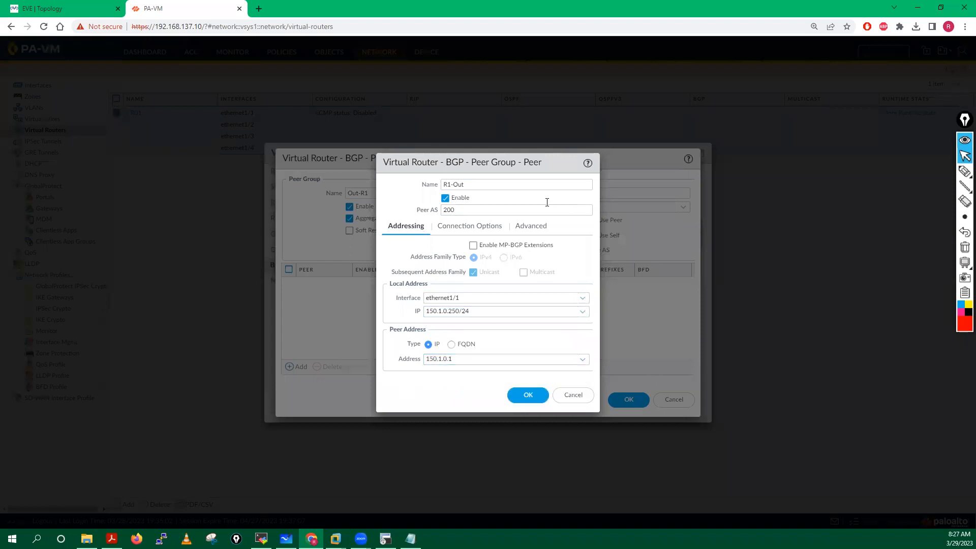
Step: Review the peer's connection and advanced options, then save peer R1-Out and group Out-R1
{"action": "left_click", "coordinate": [474, 227]}
{"action": "left_click", "coordinate": [528, 227]}
{"action": "left_click", "coordinate": [411, 225]}
{"action": "left_click", "coordinate": [466, 226]}
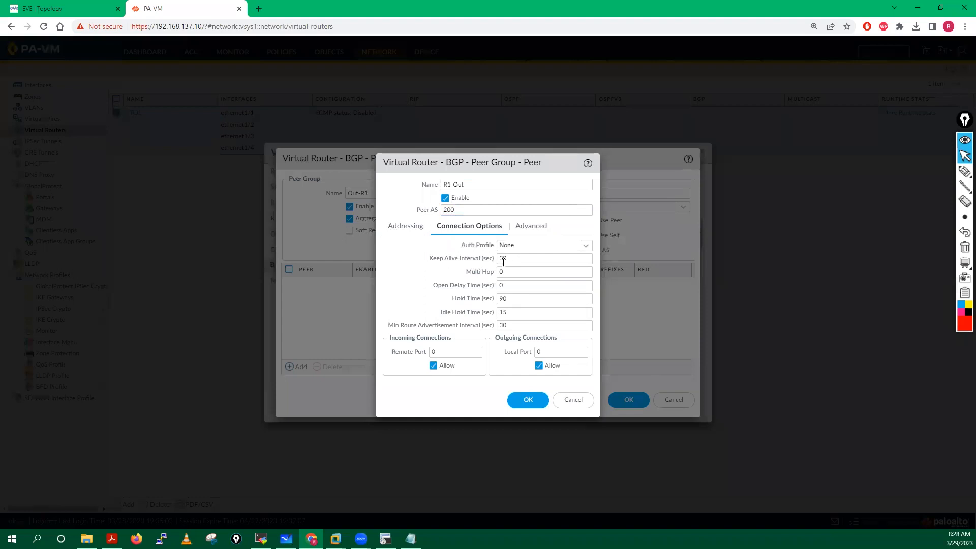
{"action": "left_click", "coordinate": [534, 227]}
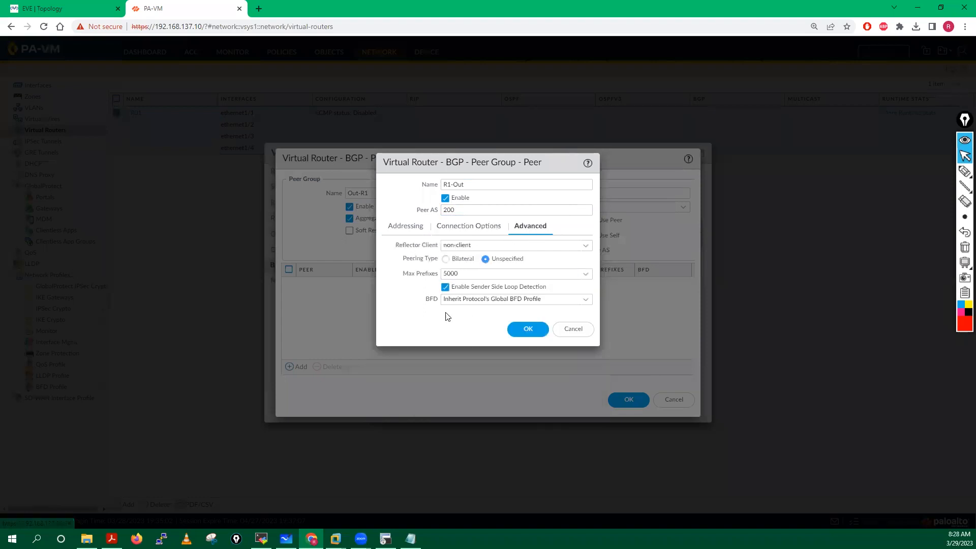
{"action": "left_click", "coordinate": [406, 226]}
{"action": "left_click", "coordinate": [525, 395]}
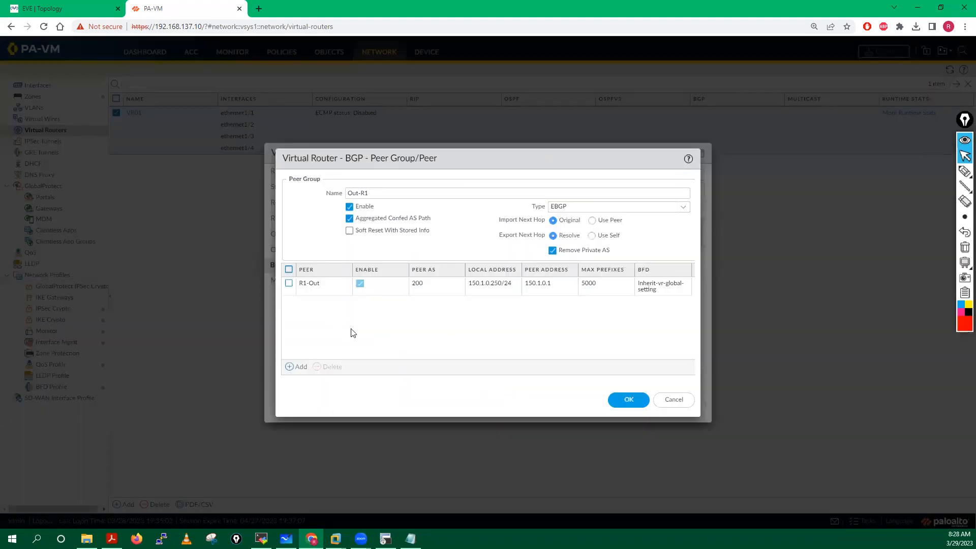
{"action": "left_click", "coordinate": [623, 404]}
{"action": "left_click", "coordinate": [629, 403]}
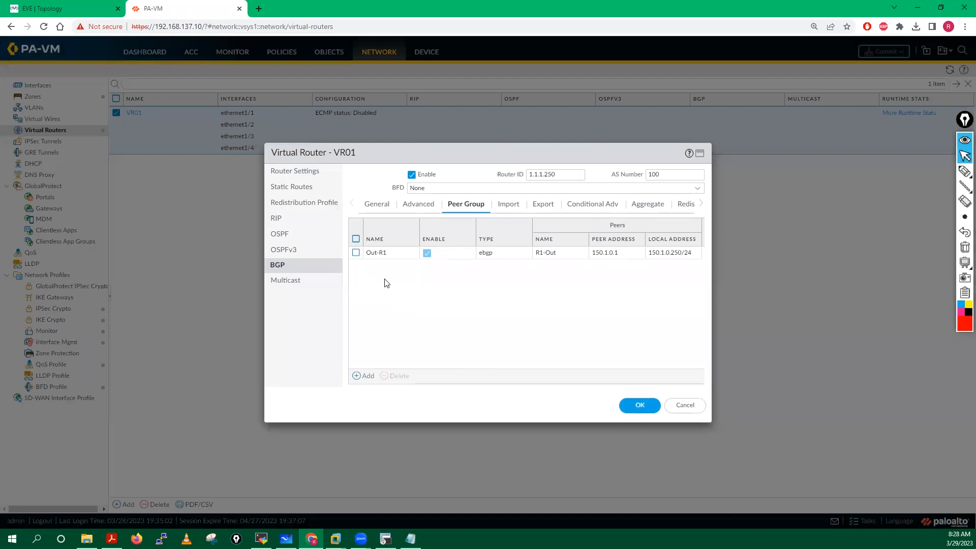
Step: Create peer group Internal-Routers with type IBGP
{"action": "left_click", "coordinate": [367, 376]}
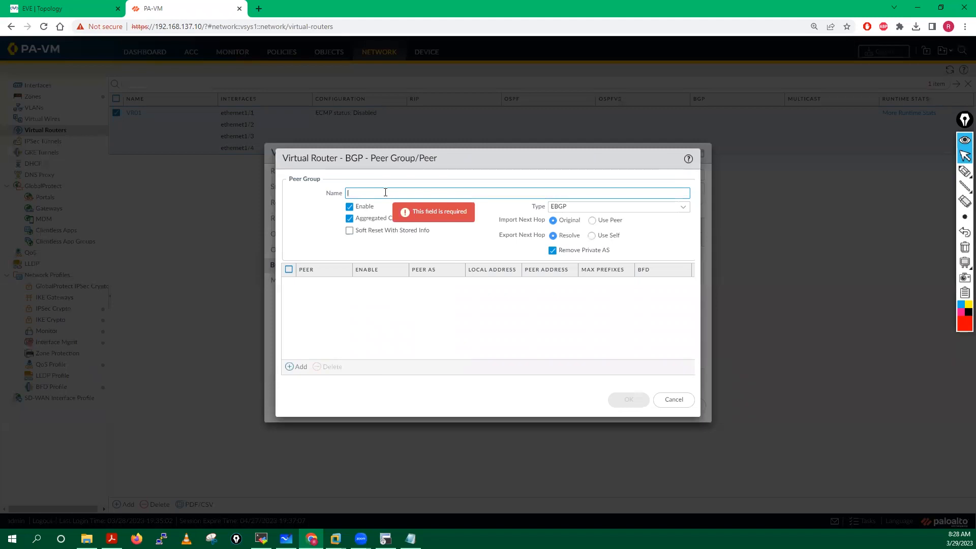
{"action": "type", "text": "Internal-Routers"}
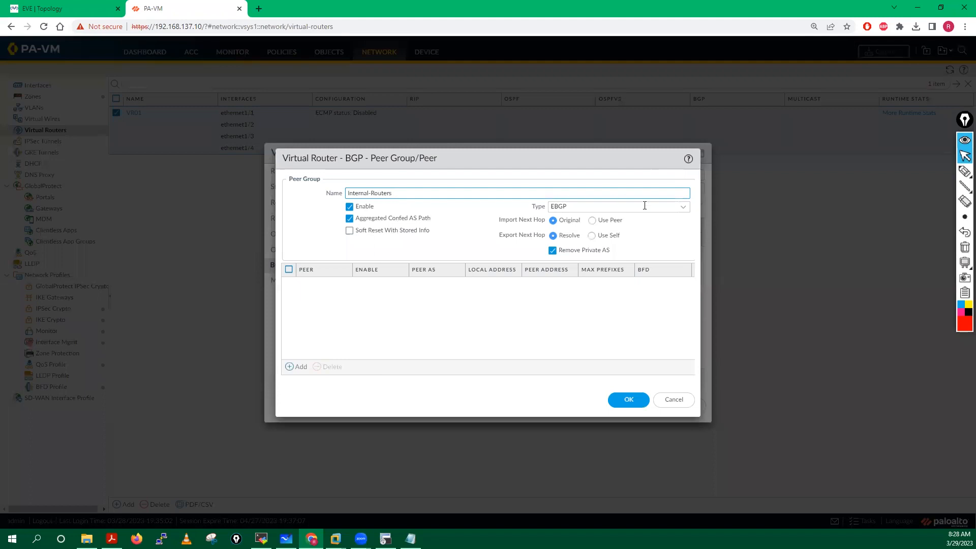
{"action": "left_click", "coordinate": [681, 208]}
{"action": "left_click", "coordinate": [566, 224]}
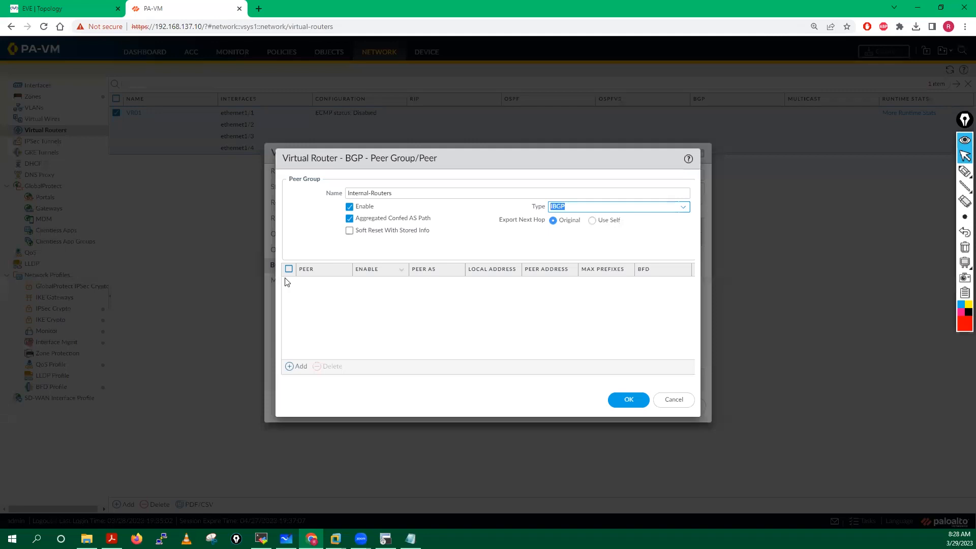
Step: Add peer R2 on ethernet1/2, local IP 10.1.0.250/24, peer address 10.1.0.1
{"action": "left_click", "coordinate": [299, 366]}
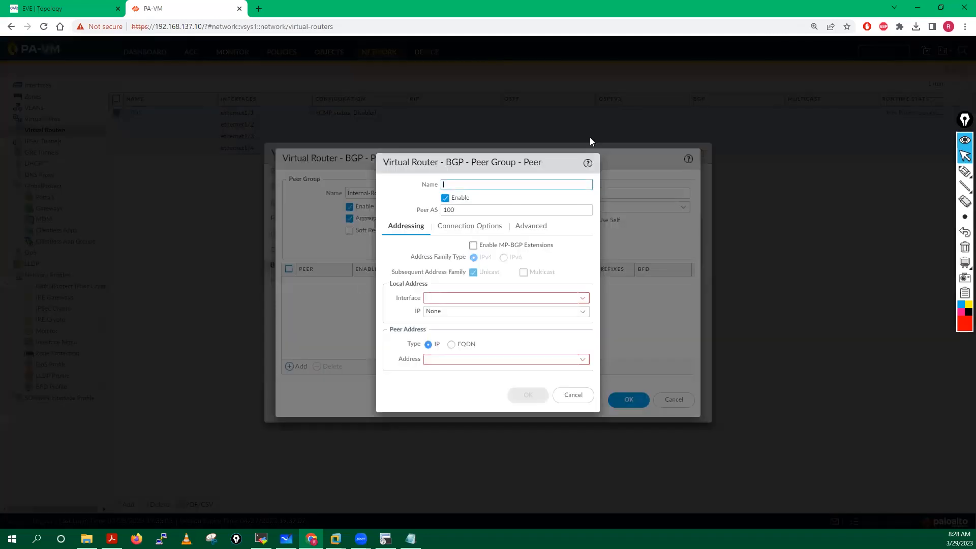
{"action": "mouse_move", "coordinate": [487, 183]}
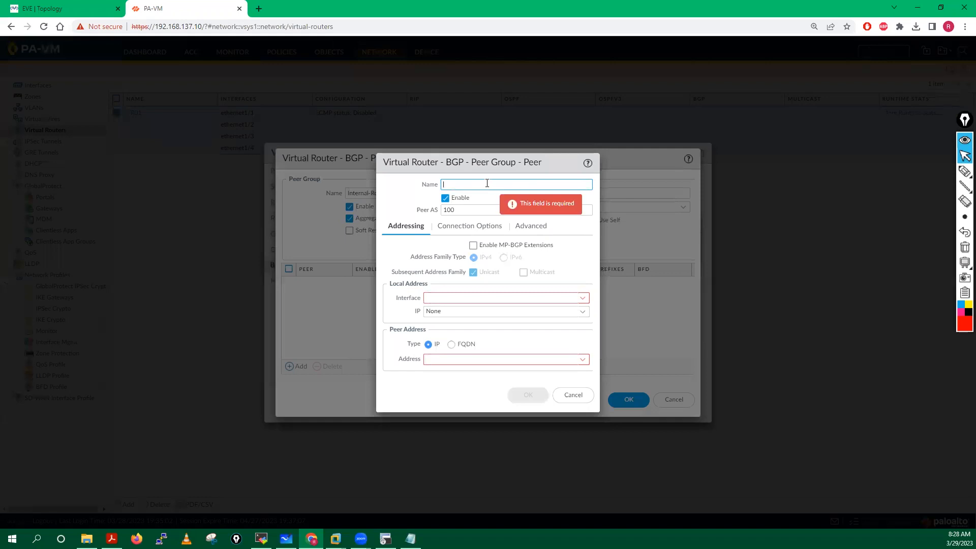
{"action": "type", "text": "R2"}
{"action": "left_click", "coordinate": [71, 8]}
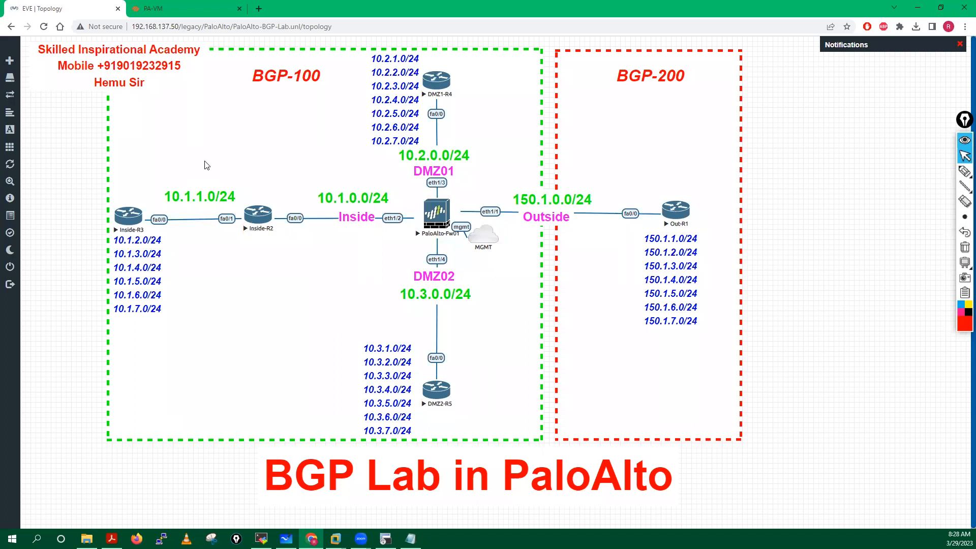
{"action": "left_click", "coordinate": [158, 8]}
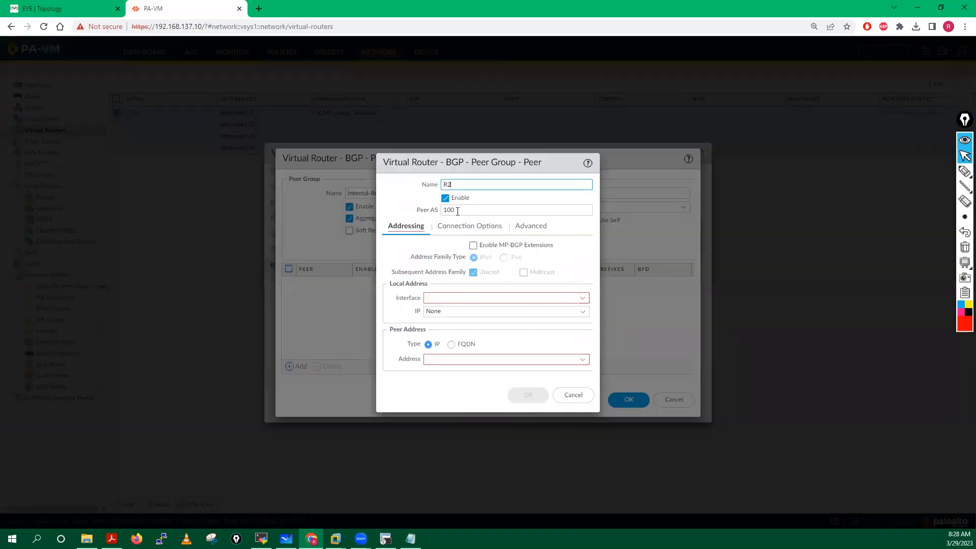
{"action": "left_click", "coordinate": [581, 298]}
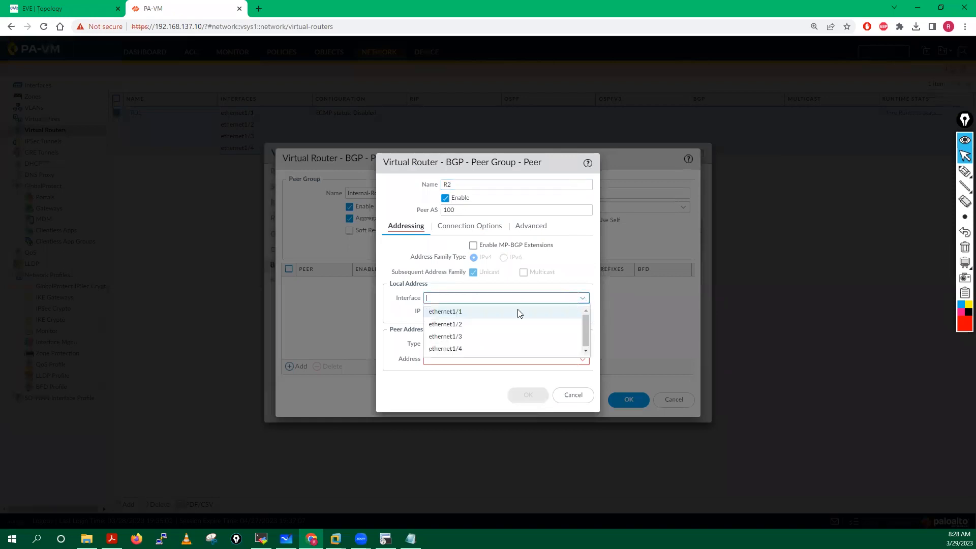
{"action": "left_click", "coordinate": [457, 324]}
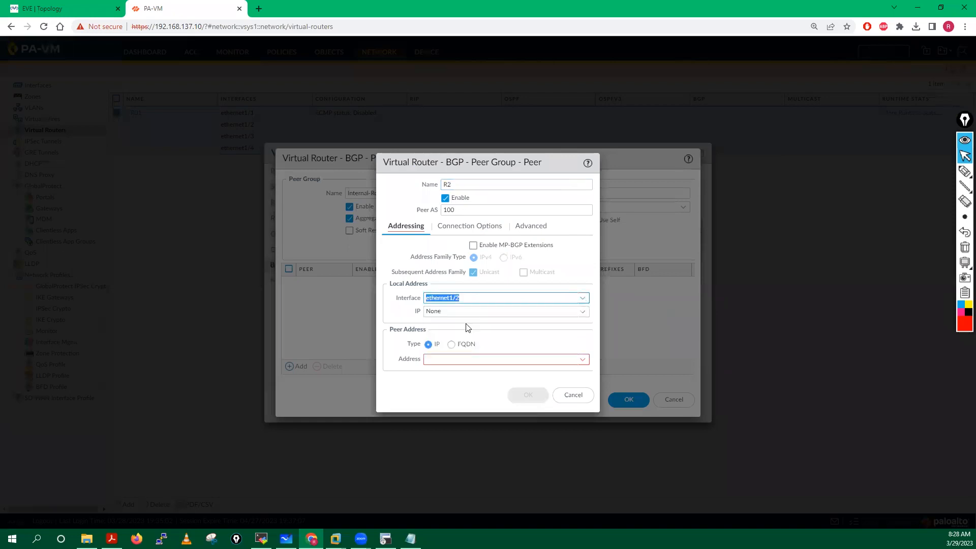
{"action": "left_click", "coordinate": [582, 312]}
{"action": "left_click", "coordinate": [444, 339]}
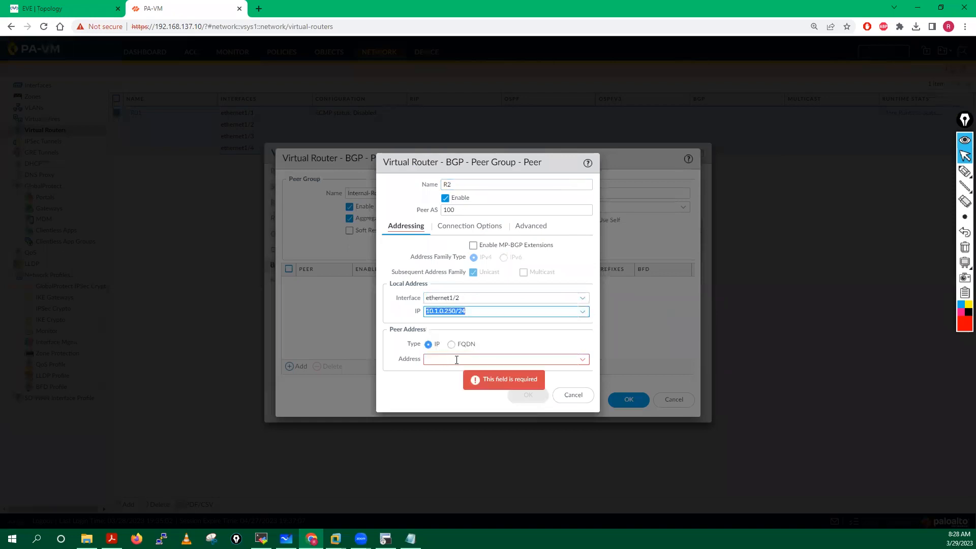
{"action": "left_click", "coordinate": [456, 360]}
{"action": "type", "text": "10"}
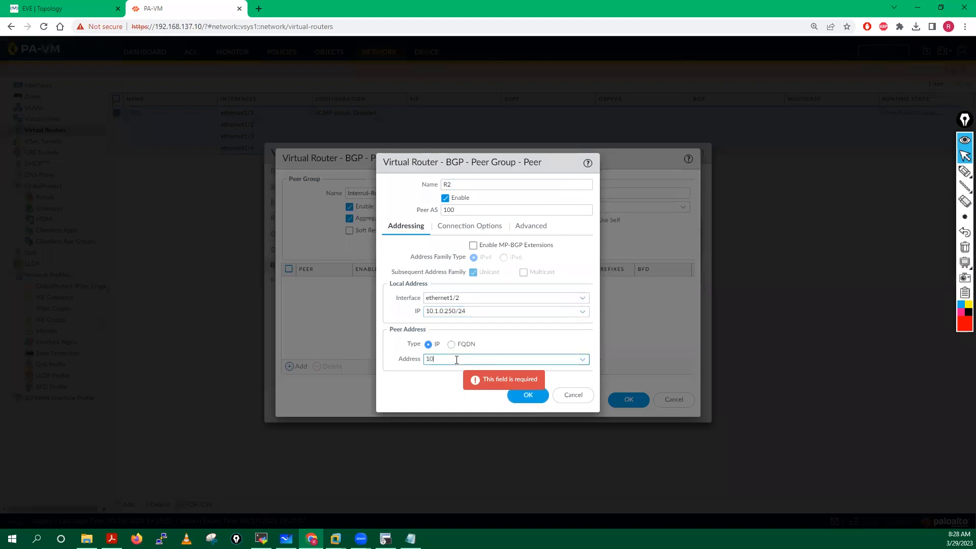
{"action": "type", "text": ".1.0.1"}
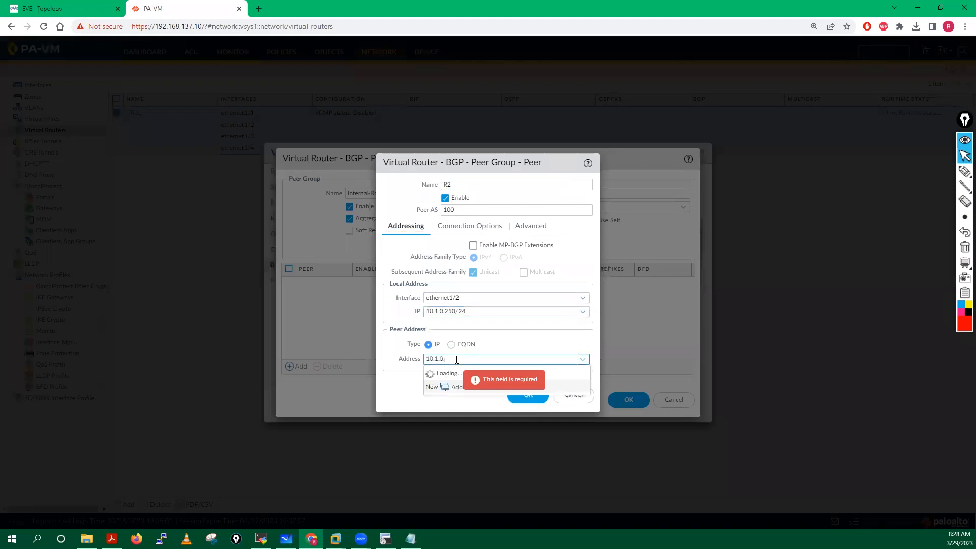
{"action": "left_click", "coordinate": [523, 395]}
Step: Add a new peer to Internal-Routers named DMZ01-R4
{"action": "left_click", "coordinate": [299, 365]}
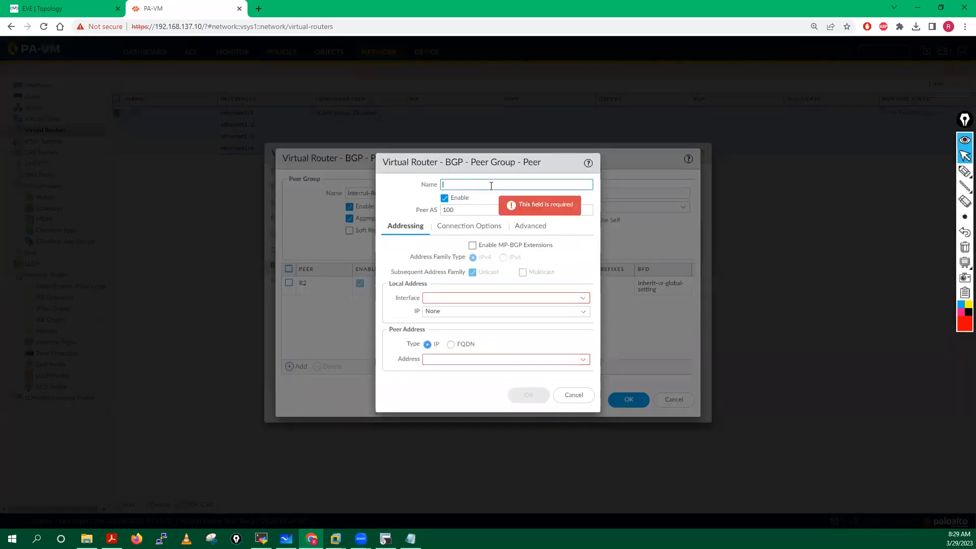
{"action": "type", "text": "R3"}
{"action": "left_click", "coordinate": [445, 185]}
{"action": "type", "text": "DMZ01-"}
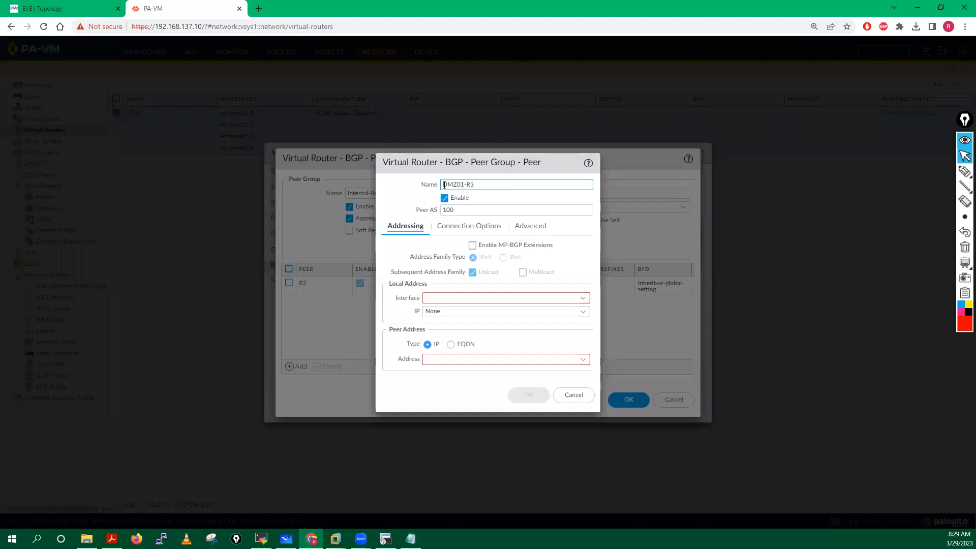
{"action": "left_click", "coordinate": [100, 13]}
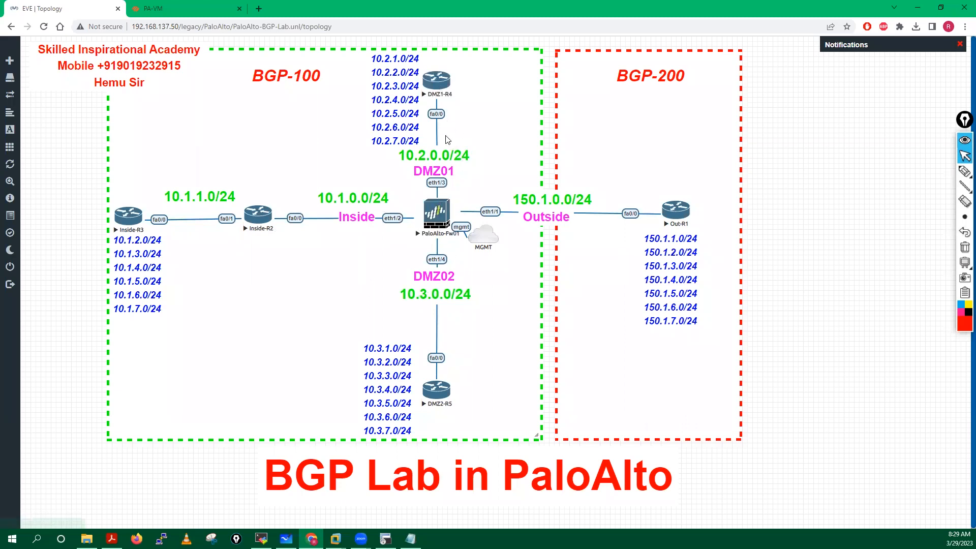
{"action": "left_click", "coordinate": [183, 8]}
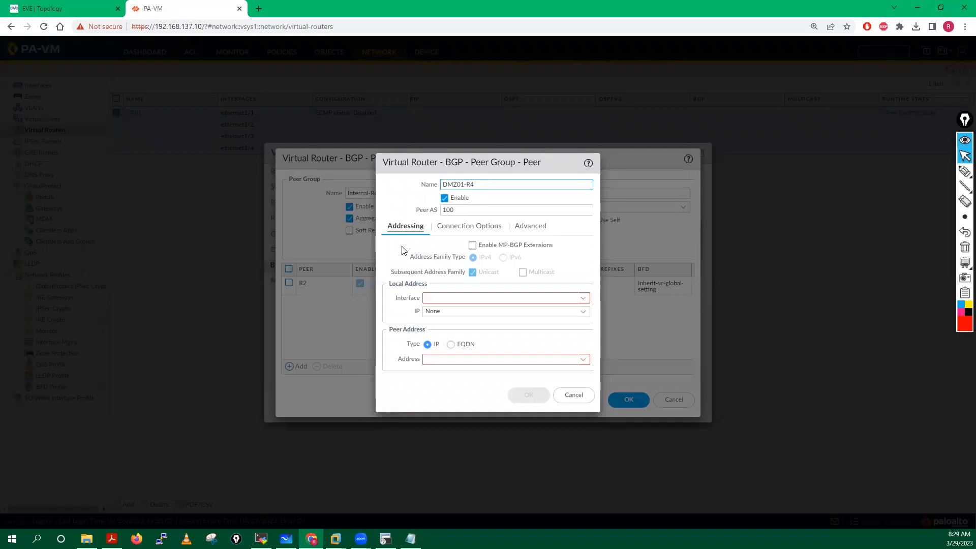
Step: Set DMZ01-R4 to ethernet1/3, local IP 10.2.0.250/24, peer address 10.2.0.1, and save it
{"action": "left_click", "coordinate": [583, 302]}
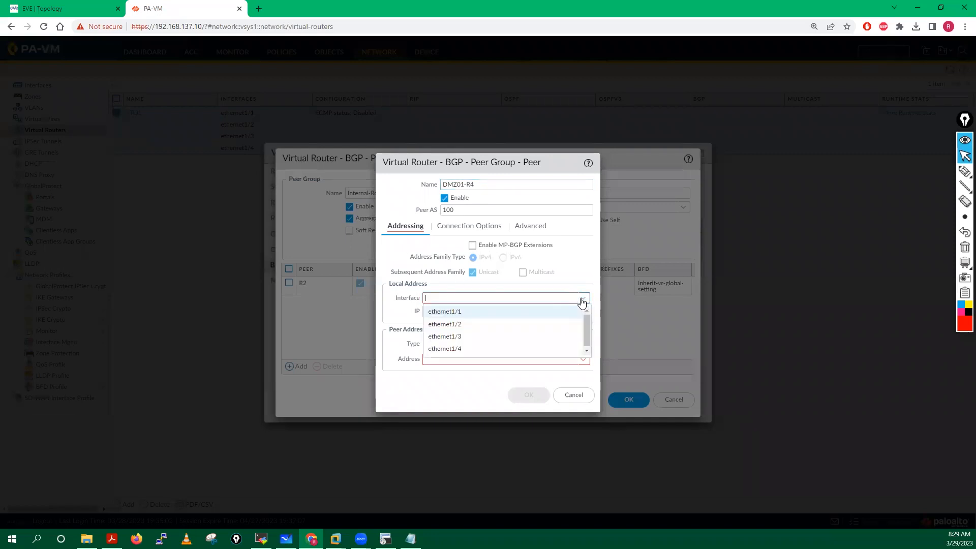
{"action": "left_click", "coordinate": [450, 338]}
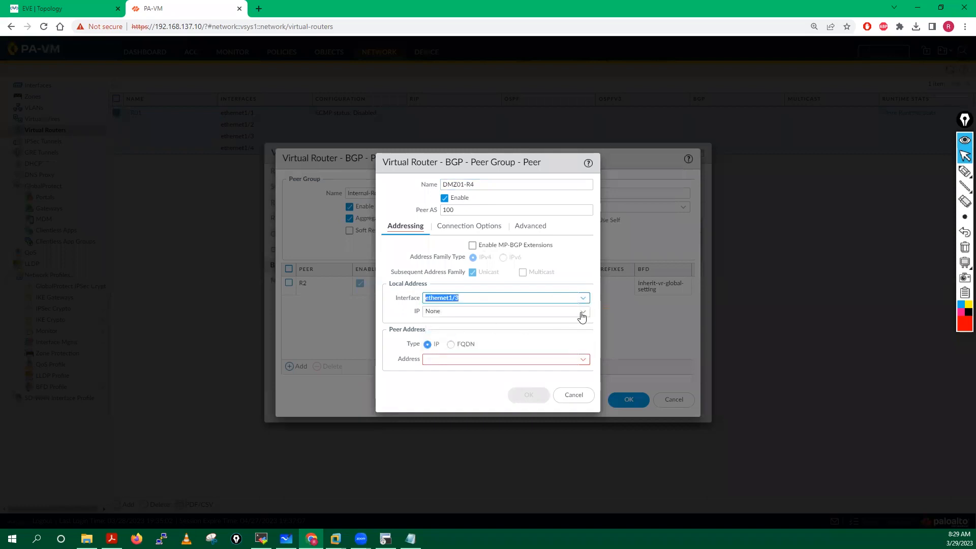
{"action": "left_click", "coordinate": [582, 311]}
{"action": "left_click", "coordinate": [447, 340]}
{"action": "left_click", "coordinate": [439, 356]}
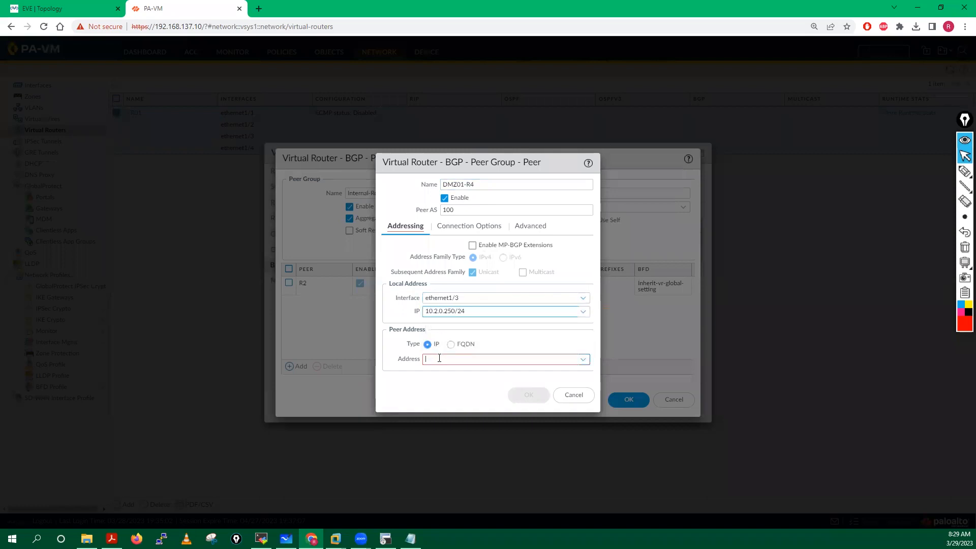
{"action": "type", "text": "10.2"}
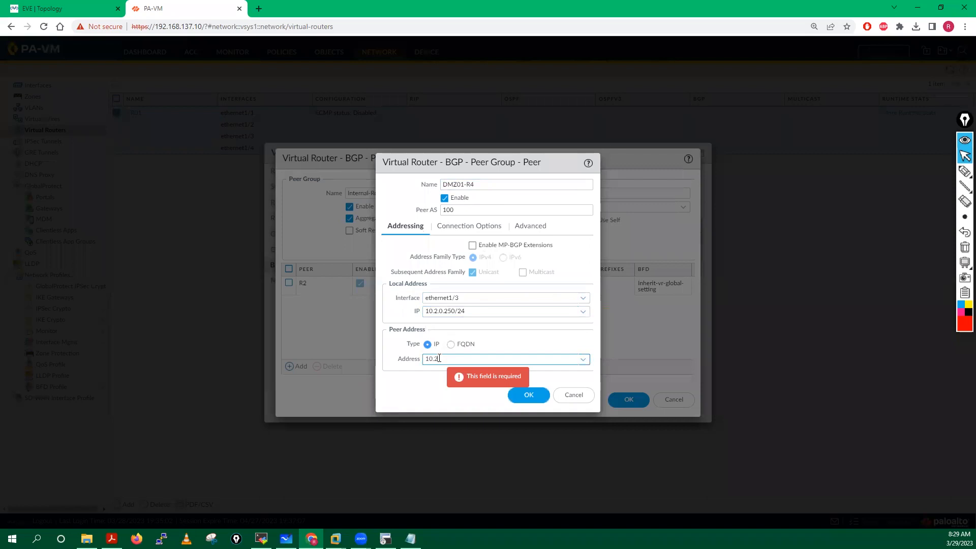
{"action": "type", "text": ".0.1"}
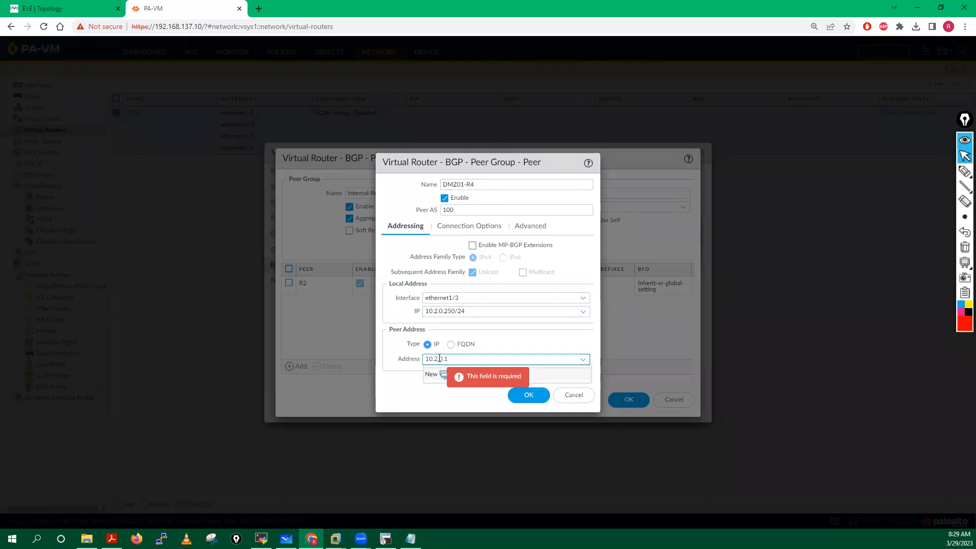
{"action": "left_click", "coordinate": [400, 399]}
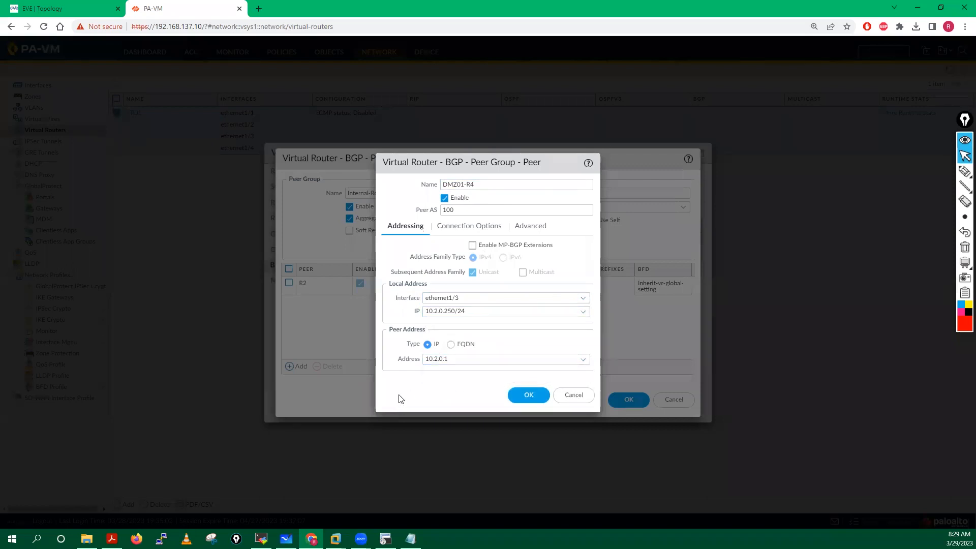
{"action": "left_click", "coordinate": [528, 395]}
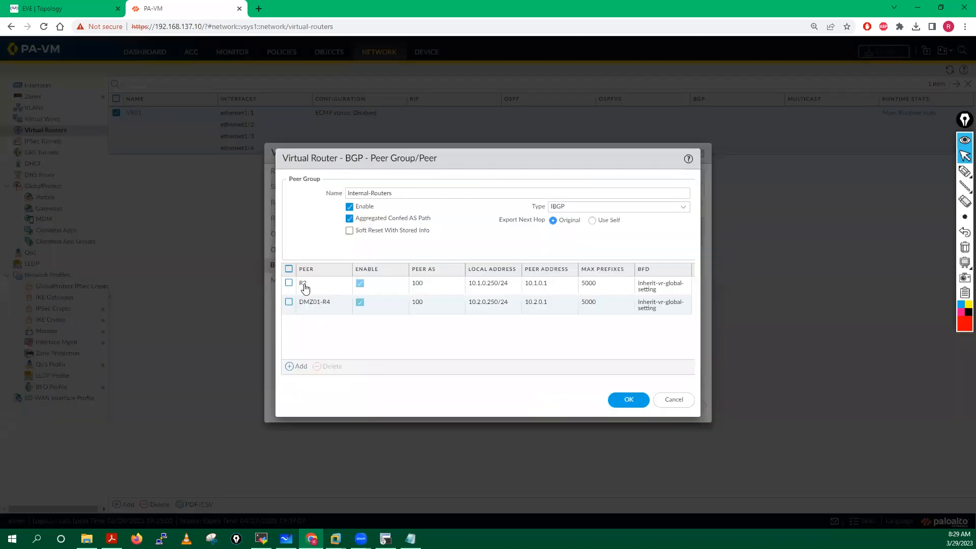
Step: Rename peer R2 to Inside-R2
{"action": "left_click", "coordinate": [303, 284]}
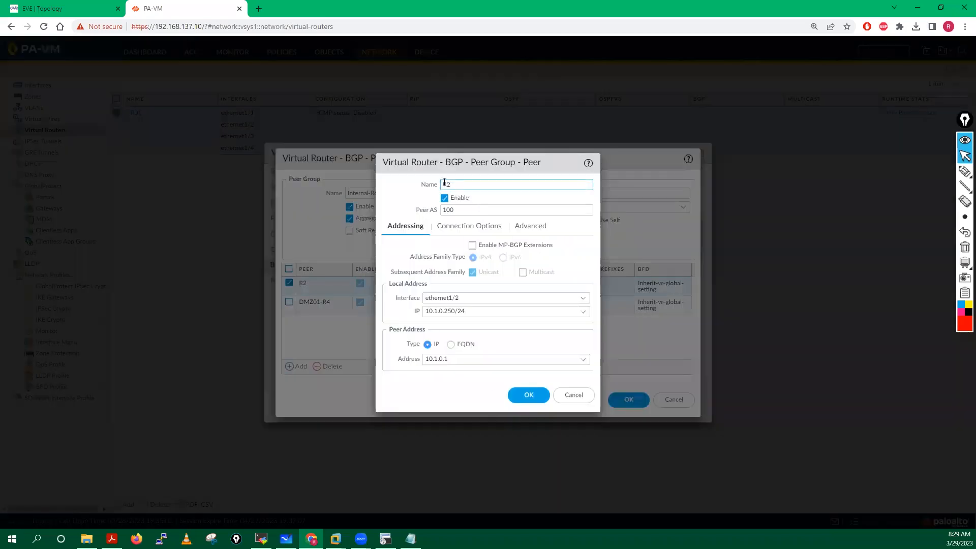
{"action": "type", "text": "Inside-"}
{"action": "left_click", "coordinate": [526, 396]}
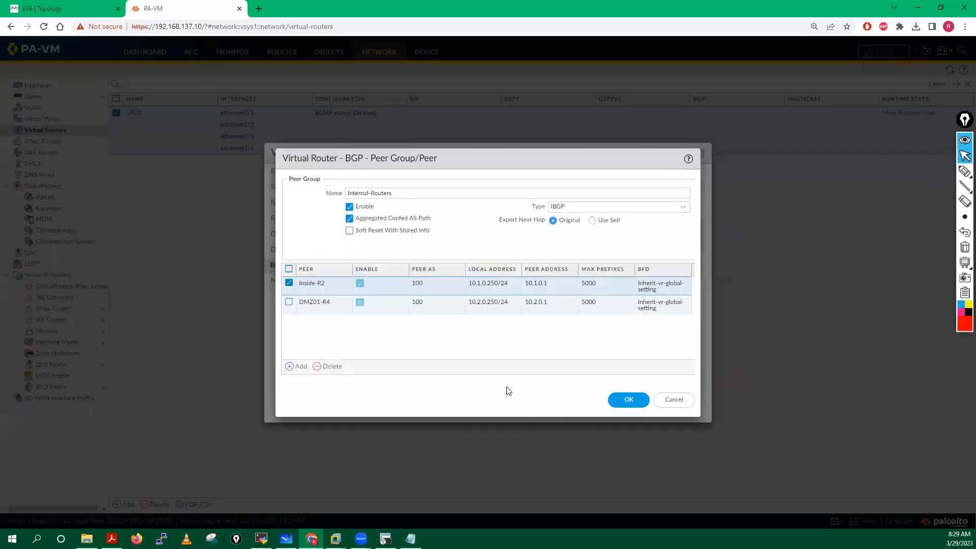
Step: Add peer DMZ02-R5 on ethernet1/4, local IP 10.3.0.250/24, peer address 10.3.0.1
{"action": "left_click", "coordinate": [297, 367]}
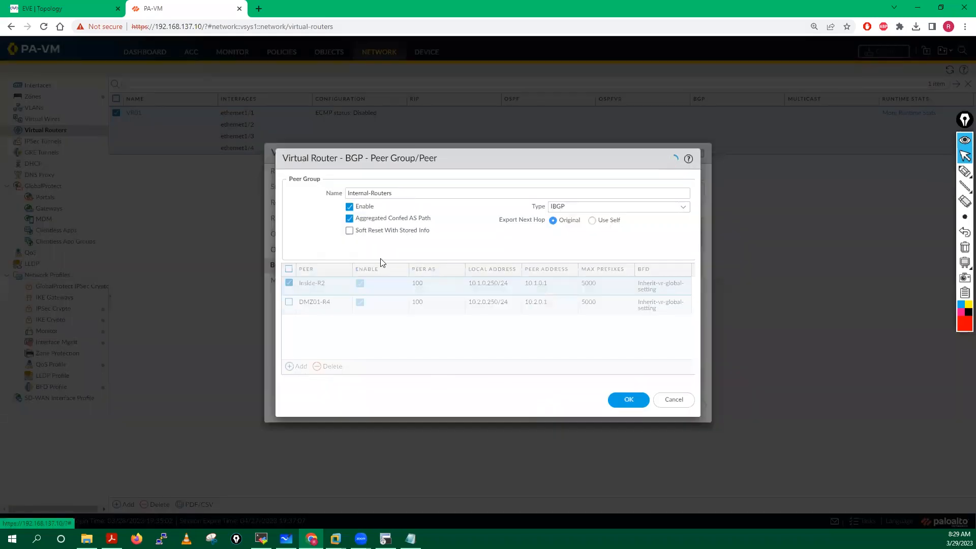
{"action": "type", "text": "DMZ"}
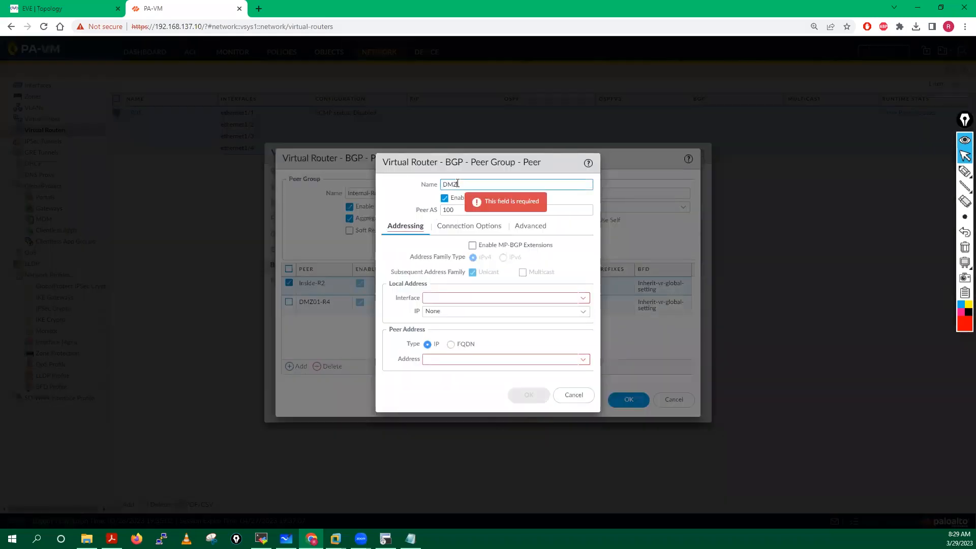
{"action": "type", "text": "02-R5"}
{"action": "left_click", "coordinate": [69, 9]}
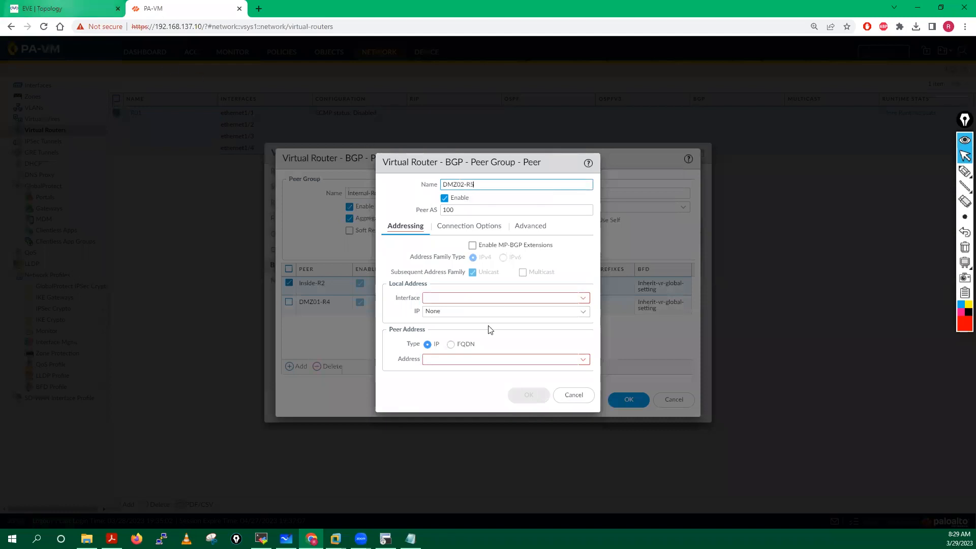
{"action": "left_click", "coordinate": [196, 7]}
{"action": "type", "text": "R5"}
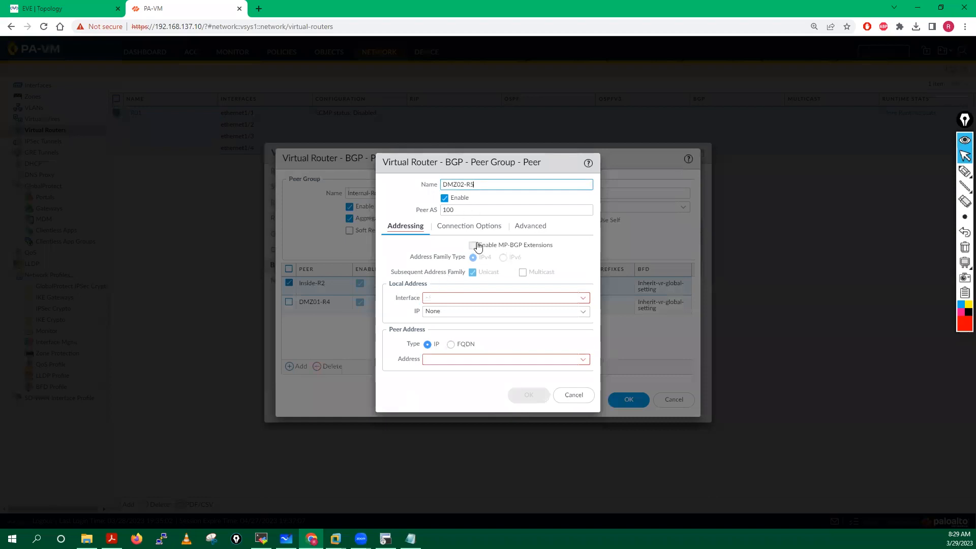
{"action": "left_click", "coordinate": [583, 299]}
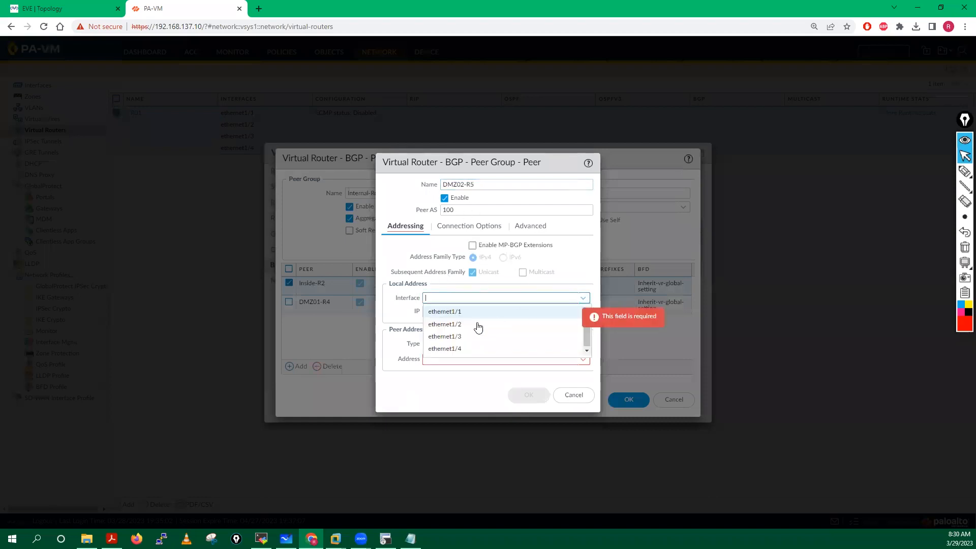
{"action": "left_click", "coordinate": [443, 344]}
{"action": "left_click", "coordinate": [579, 312]}
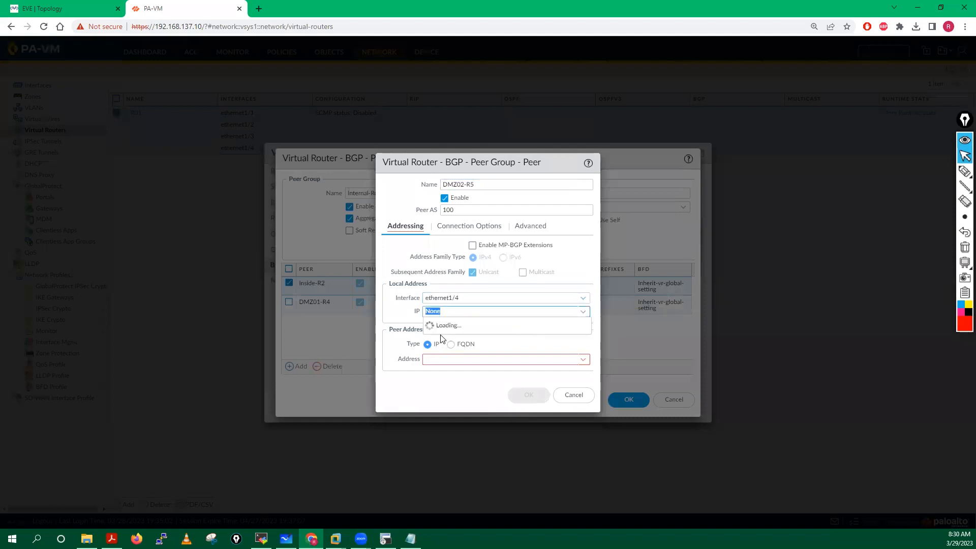
{"action": "left_click", "coordinate": [440, 338]}
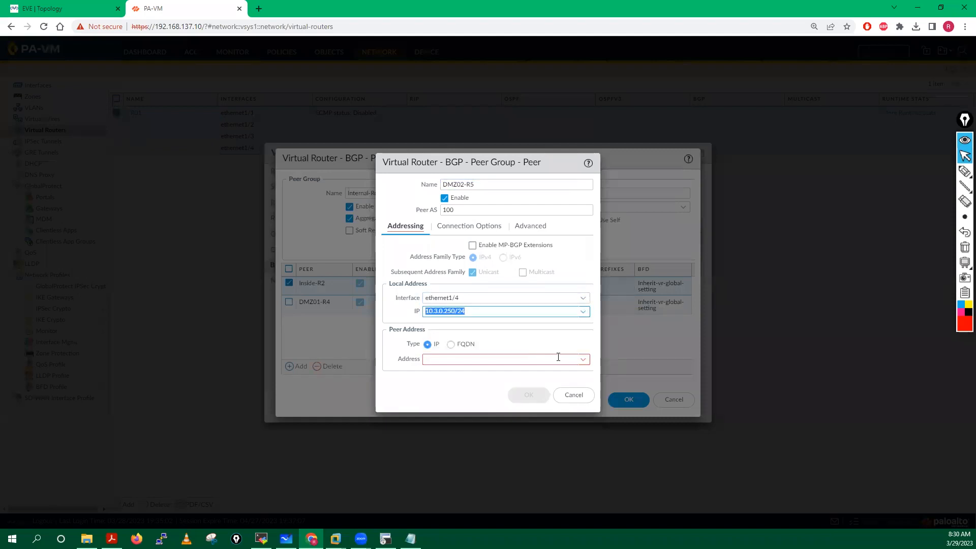
{"action": "left_click", "coordinate": [578, 359]}
{"action": "type", "text": "1"}
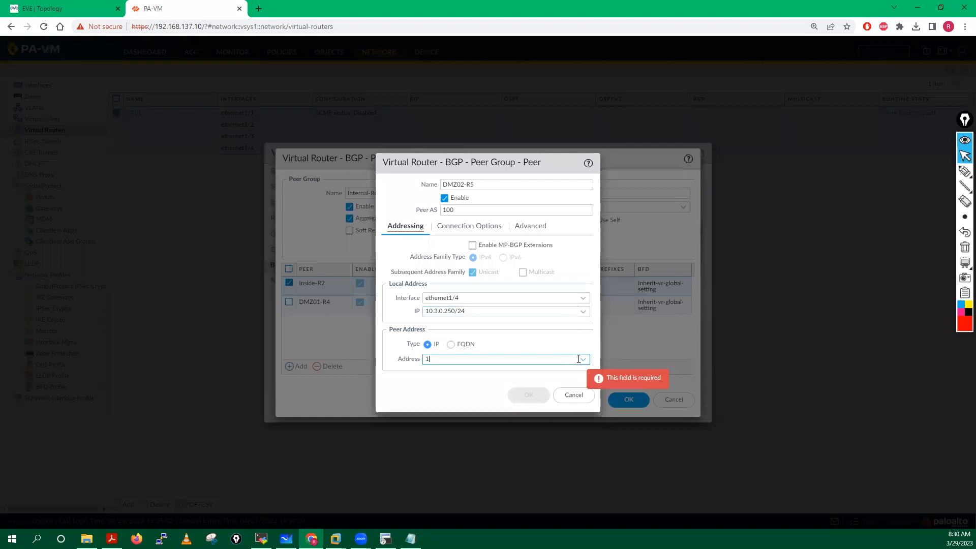
{"action": "type", "text": "0.3.0.1"}
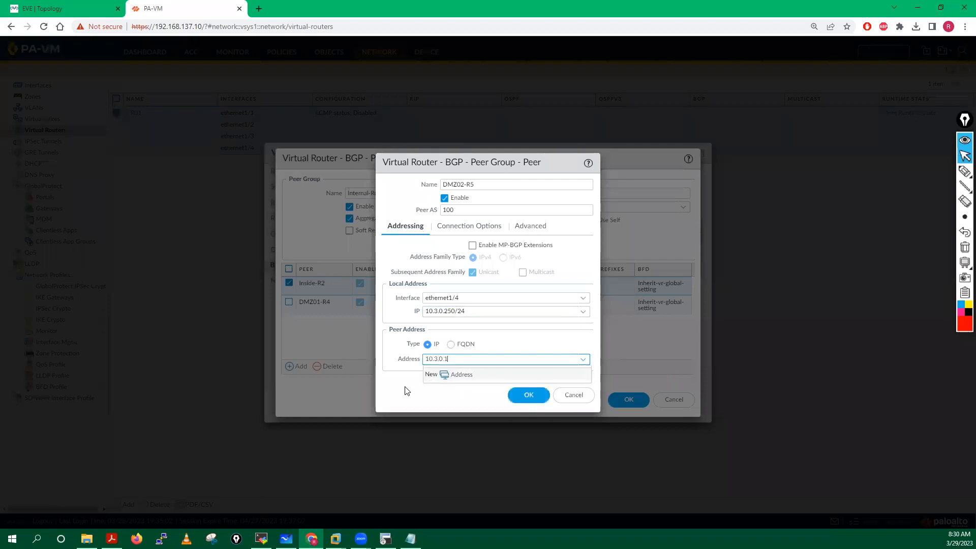
{"action": "left_click", "coordinate": [533, 398]}
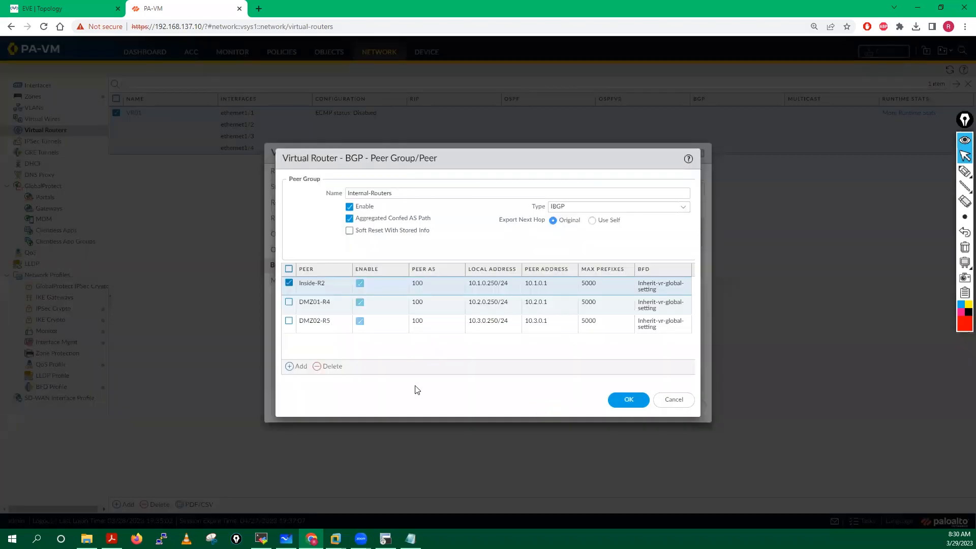
Step: Save Internal-Routers and review the import, export, conditional advertisement, aggregate and redistribution tabs
{"action": "left_click", "coordinate": [629, 401]}
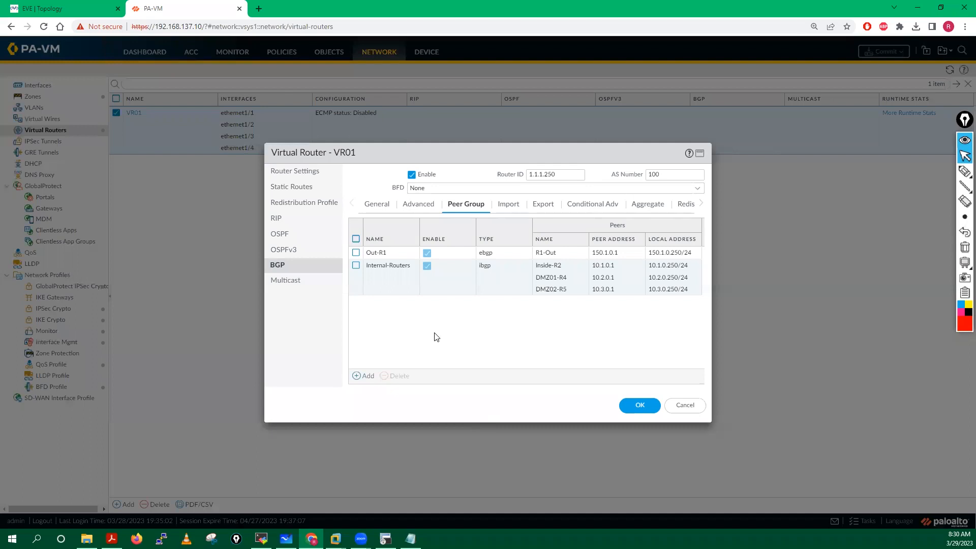
{"action": "left_click", "coordinate": [508, 205]}
{"action": "left_click", "coordinate": [542, 204]}
{"action": "left_click", "coordinate": [587, 205]}
{"action": "left_click", "coordinate": [648, 205]}
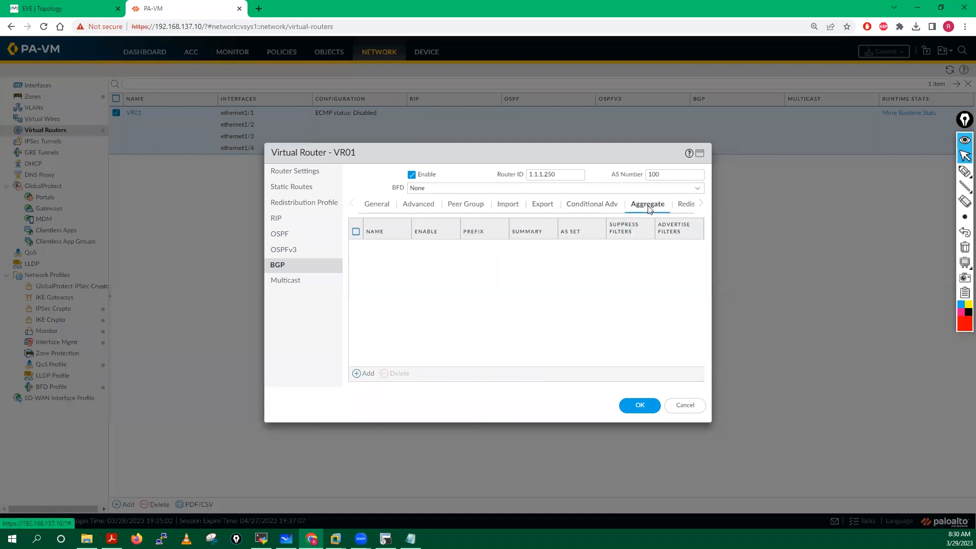
{"action": "left_click", "coordinate": [684, 205]}
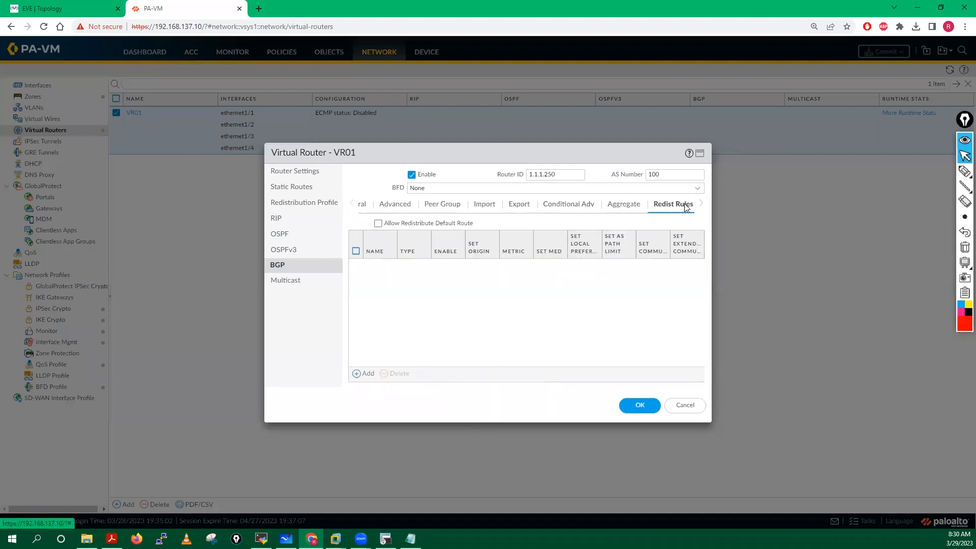
Step: Save the VR01 virtual router settings
{"action": "left_click", "coordinate": [437, 208]}
{"action": "left_click", "coordinate": [387, 208]}
{"action": "left_click", "coordinate": [351, 203]}
{"action": "left_click", "coordinate": [378, 204]}
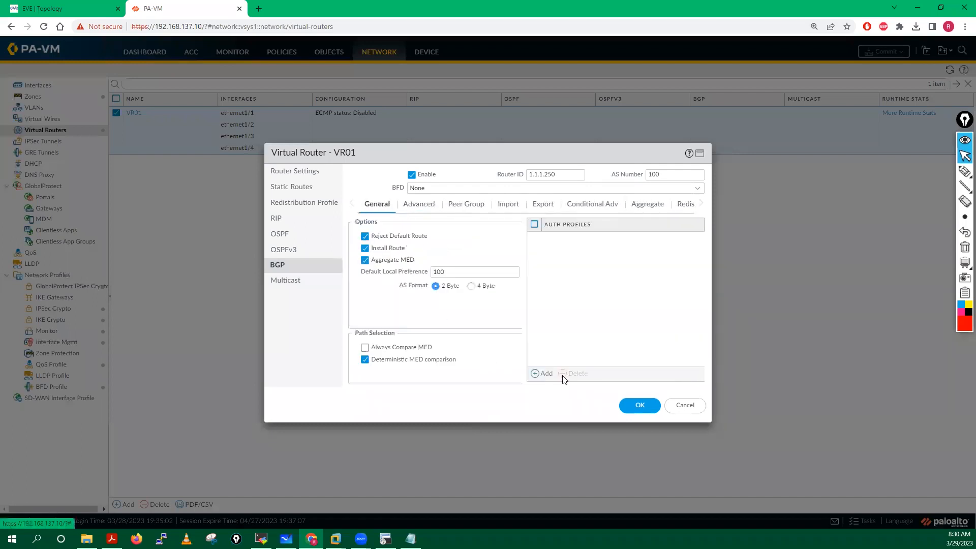
{"action": "left_click", "coordinate": [640, 406]}
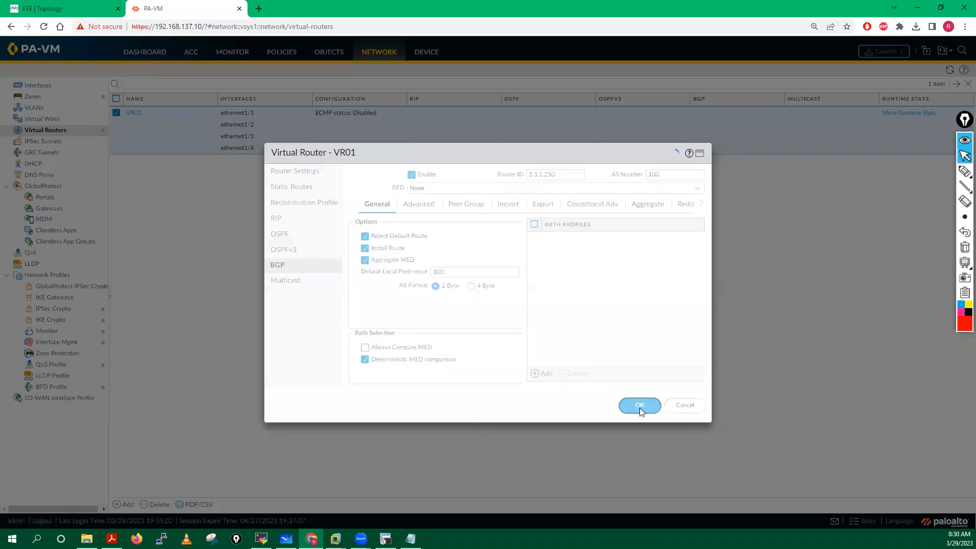
{"action": "left_click", "coordinate": [883, 51]}
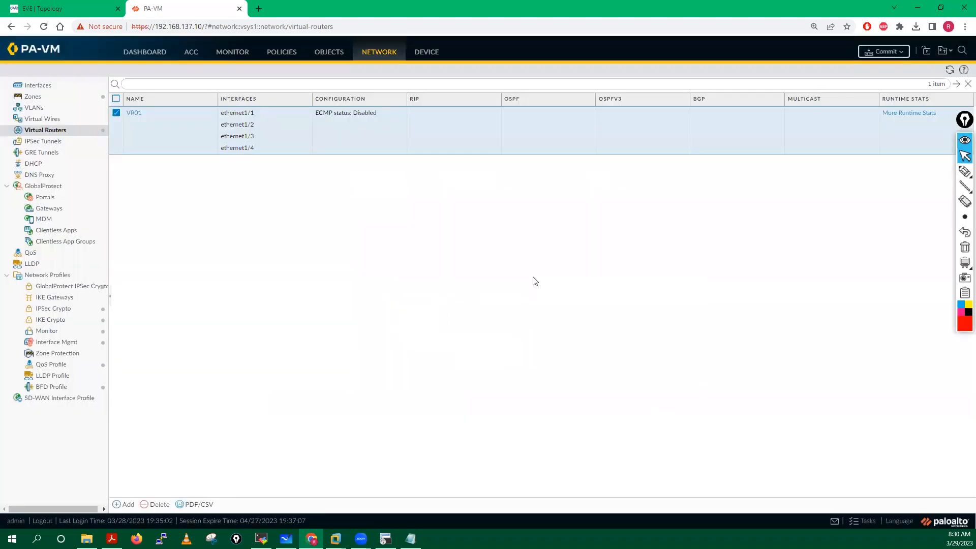
Step: Commit the pending BGP configuration changes to the firewall
{"action": "left_click", "coordinate": [586, 406]}
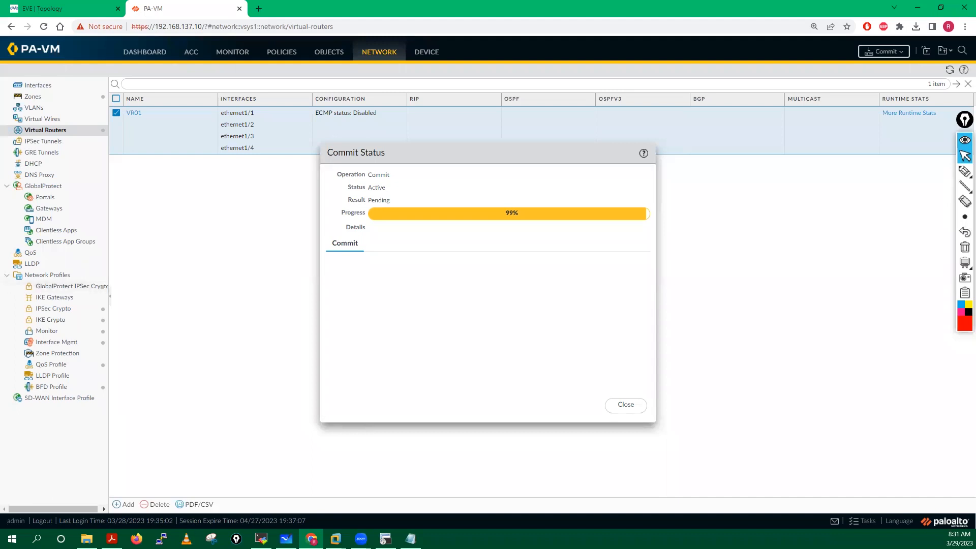
Step: On the firewall CLI, rerun the forwarding table check and run 'show routing route'
{"action": "left_click", "coordinate": [262, 539]}
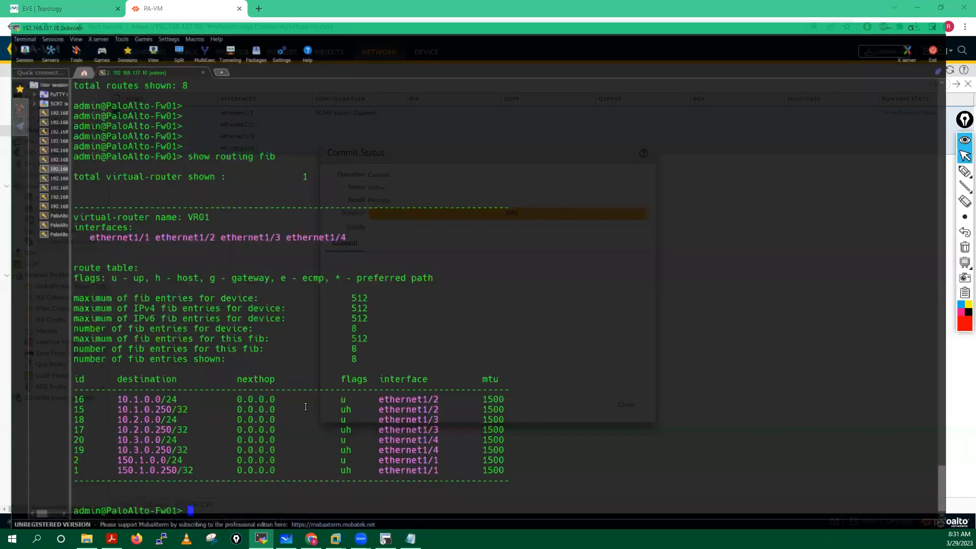
{"action": "key", "text": "Return"}
{"action": "key", "text": "Return"}
{"action": "key", "text": "Return"}
{"action": "key", "text": "Return"}
{"action": "key", "text": "Return"}
{"action": "key", "text": "Return"}
{"action": "key", "text": "Return"}
{"action": "key", "text": "Return"}
{"action": "key", "text": "Return"}
{"action": "key", "text": "Return"}
{"action": "key", "text": "Return"}
{"action": "key", "text": "Up"}
{"action": "key", "text": "Return"}
{"action": "type", "text": "show "}
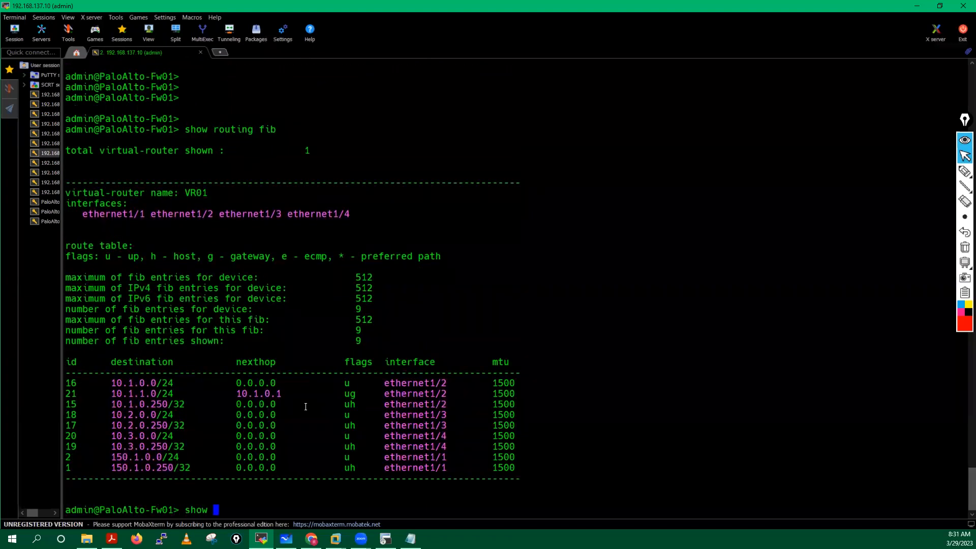
{"action": "type", "text": "routing route"}
{"action": "key", "text": "Return"}
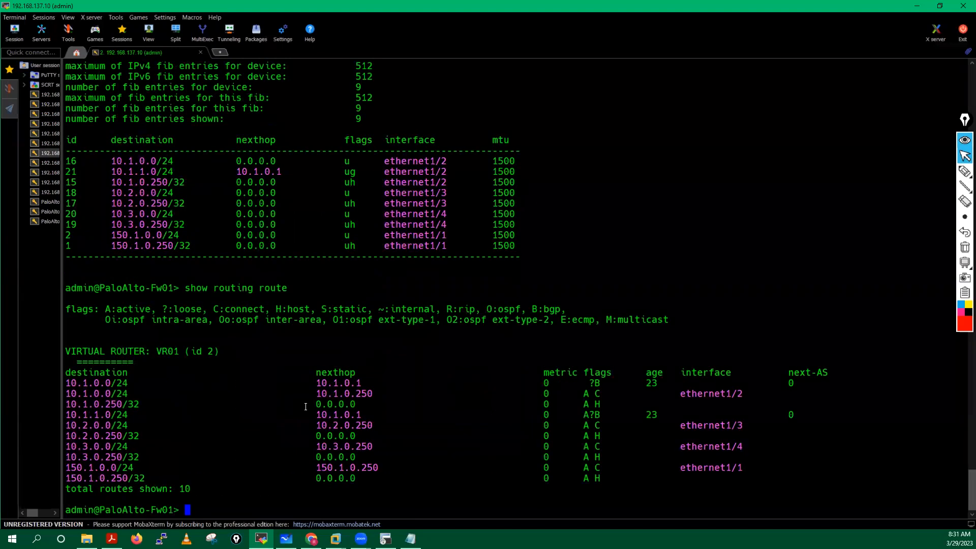
Step: Run 'show routing protocol bgp peer' to confirm Inside-R2 and R1-Out are Established
{"action": "key", "text": "Return"}
{"action": "key", "text": "Return"}
{"action": "key", "text": "Return"}
{"action": "key", "text": "Return"}
{"action": "key", "text": "Return"}
{"action": "key", "text": "Return"}
{"action": "key", "text": "Return"}
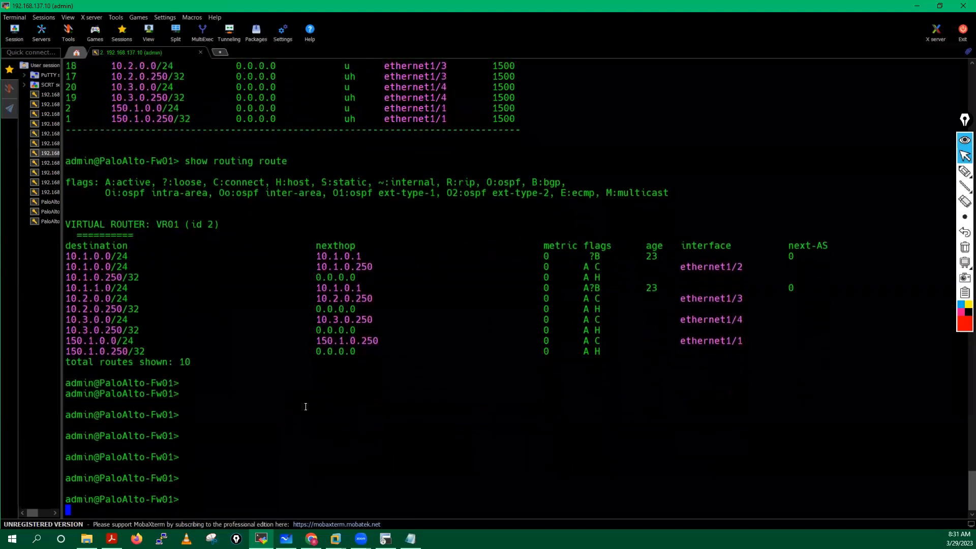
{"action": "type", "text": "show routing "}
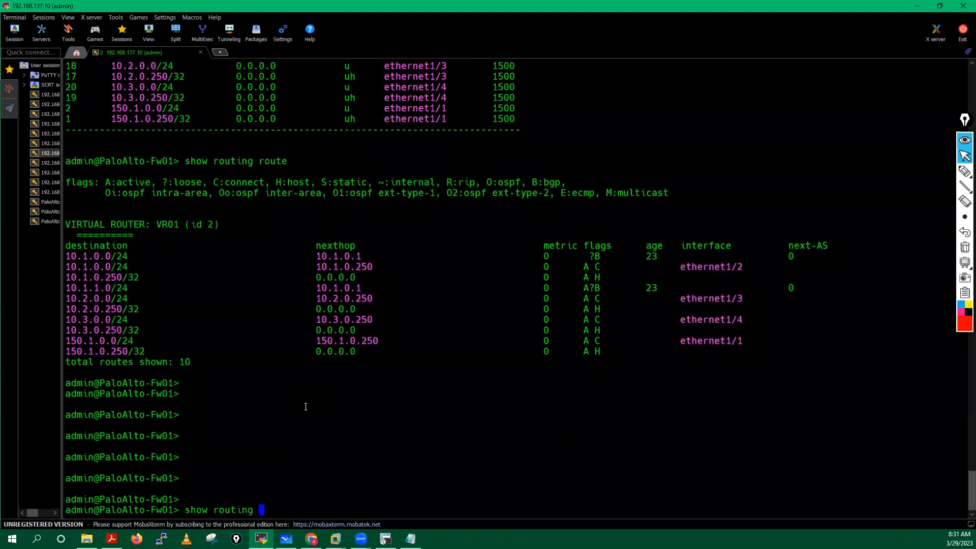
{"action": "type", "text": "protocol bgp"}
{"action": "key", "text": "question"}
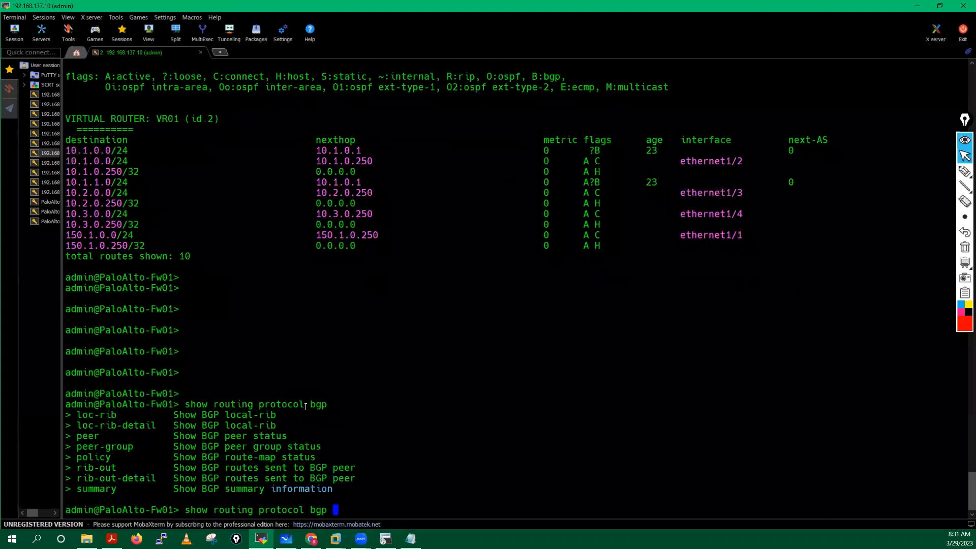
{"action": "type", "text": "peer"}
{"action": "key", "text": "question"}
{"action": "key", "text": "question"}
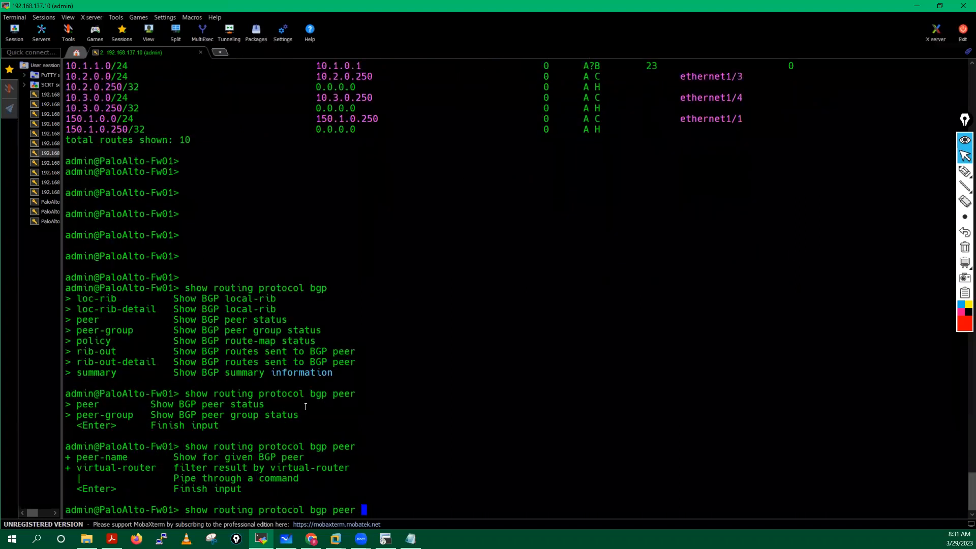
{"action": "key", "text": "Return"}
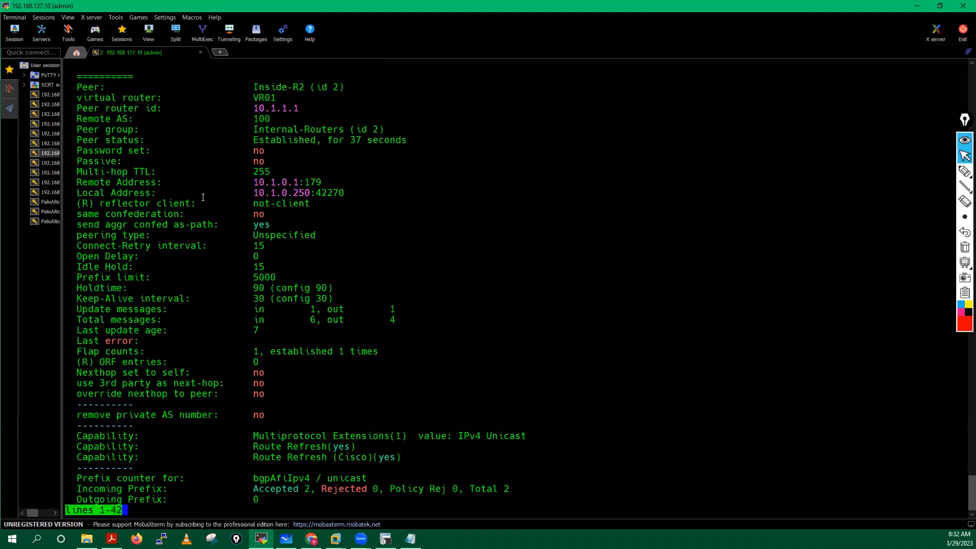
{"action": "key", "text": "space"}
{"action": "key", "text": "space"}
{"action": "key", "text": "space"}
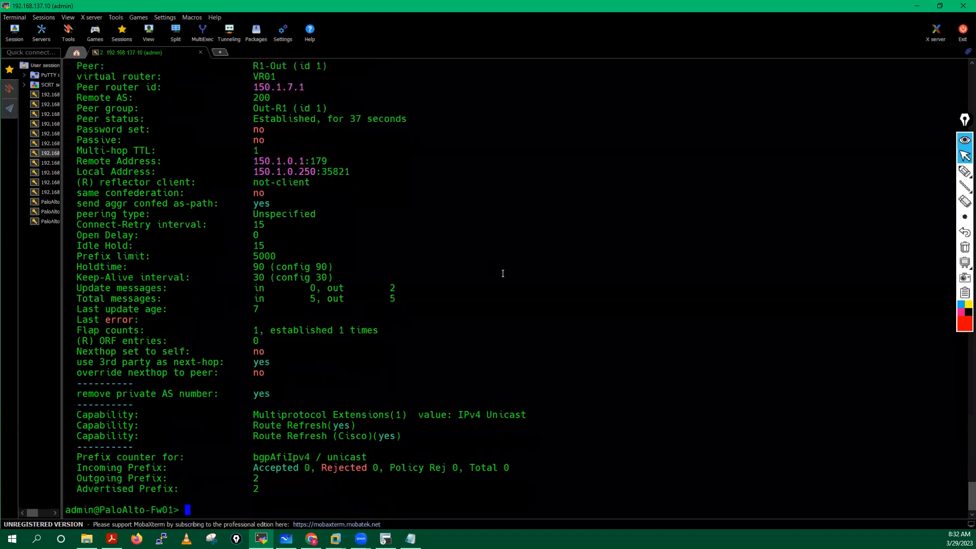
{"action": "key", "text": "Return"}
{"action": "key", "text": "Return"}
{"action": "key", "text": "Return"}
{"action": "key", "text": "Return"}
{"action": "key", "text": "Return"}
{"action": "key", "text": "Return"}
{"action": "key", "text": "Return"}
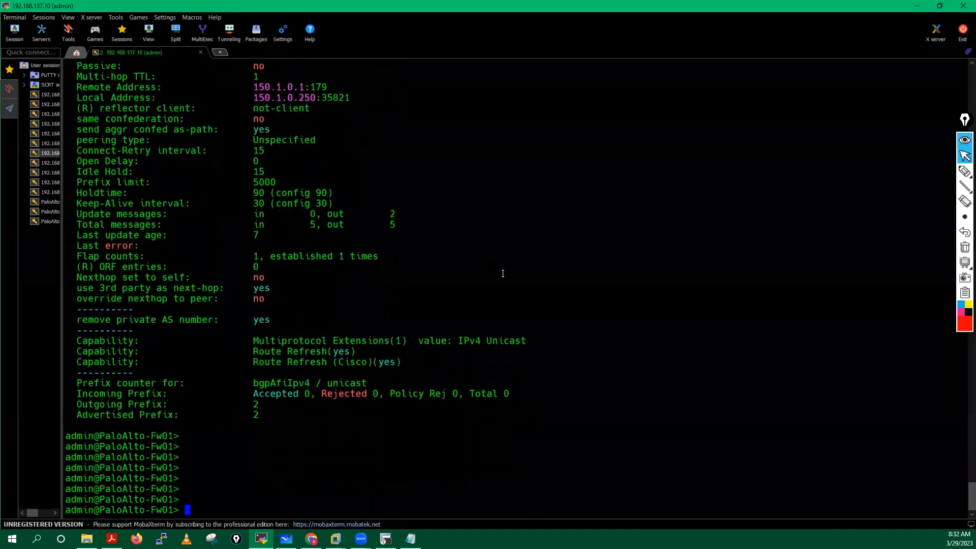
Step: Switch to the Out-R1 console, enter privileged mode, and maximise the window
{"action": "left_click", "coordinate": [385, 538]}
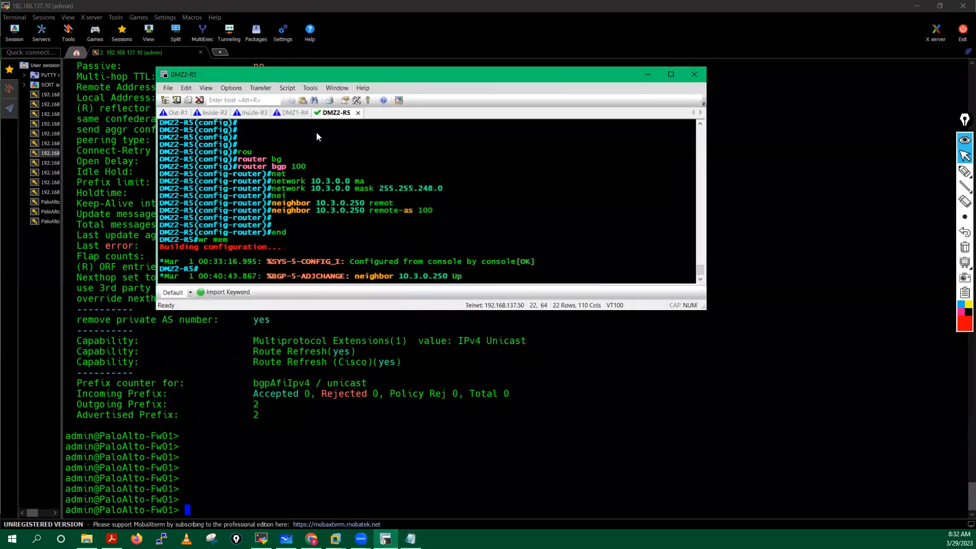
{"action": "left_click", "coordinate": [173, 114]}
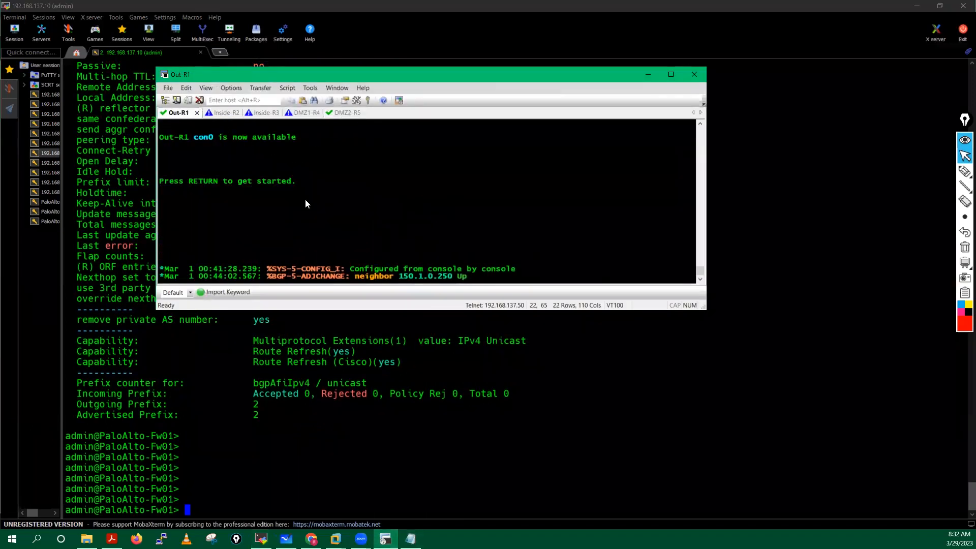
{"action": "key", "text": "Return"}
{"action": "key", "text": "Return"}
{"action": "key", "text": "Return"}
{"action": "key", "text": "Return"}
{"action": "key", "text": "Return"}
{"action": "key", "text": "Return"}
{"action": "key", "text": "Return"}
{"action": "key", "text": "Return"}
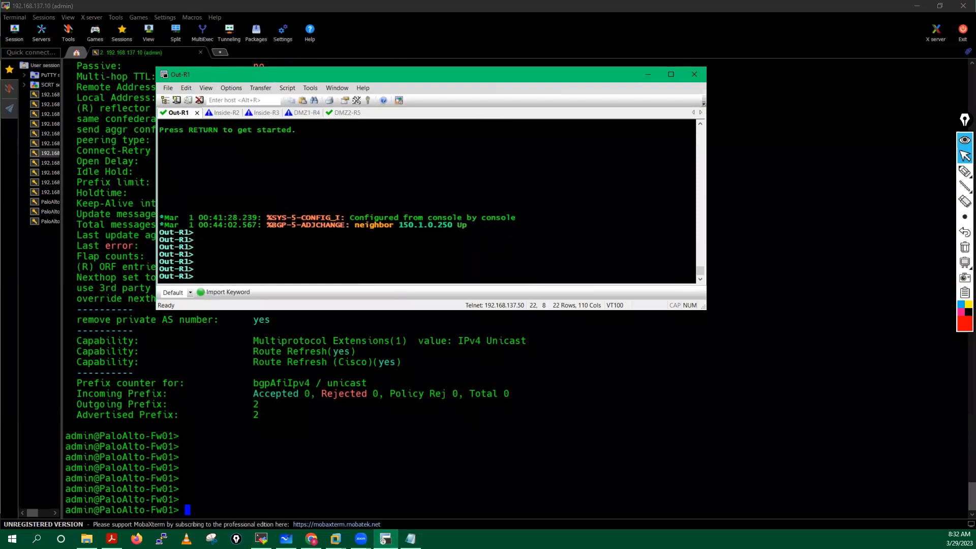
{"action": "key", "text": "Return"}
{"action": "key", "text": "Return"}
{"action": "key", "text": "Return"}
{"action": "key", "text": "Return"}
{"action": "type", "text": "en"}
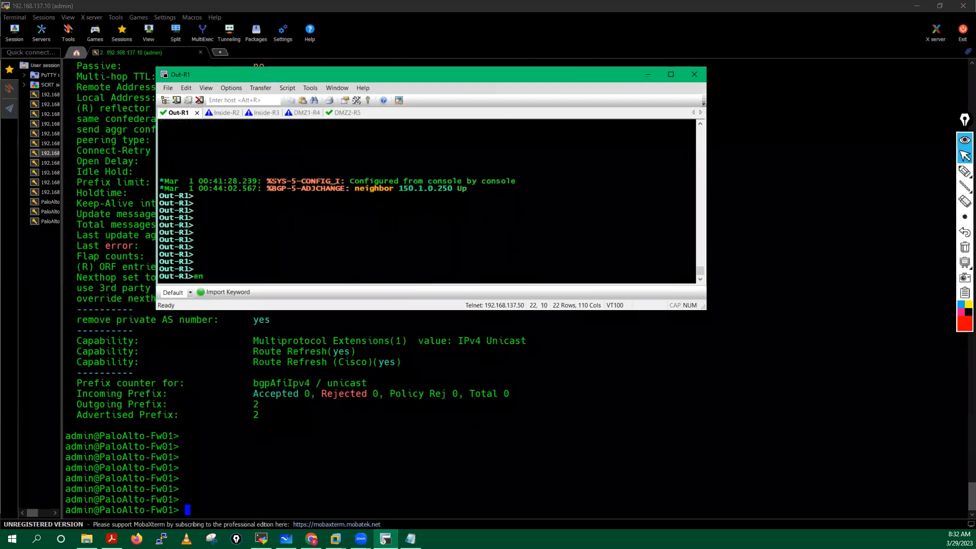
{"action": "key", "text": "Return"}
{"action": "key", "text": "Return"}
{"action": "key", "text": "Return"}
{"action": "key", "text": "Return"}
{"action": "key", "text": "Return"}
{"action": "key", "text": "Return"}
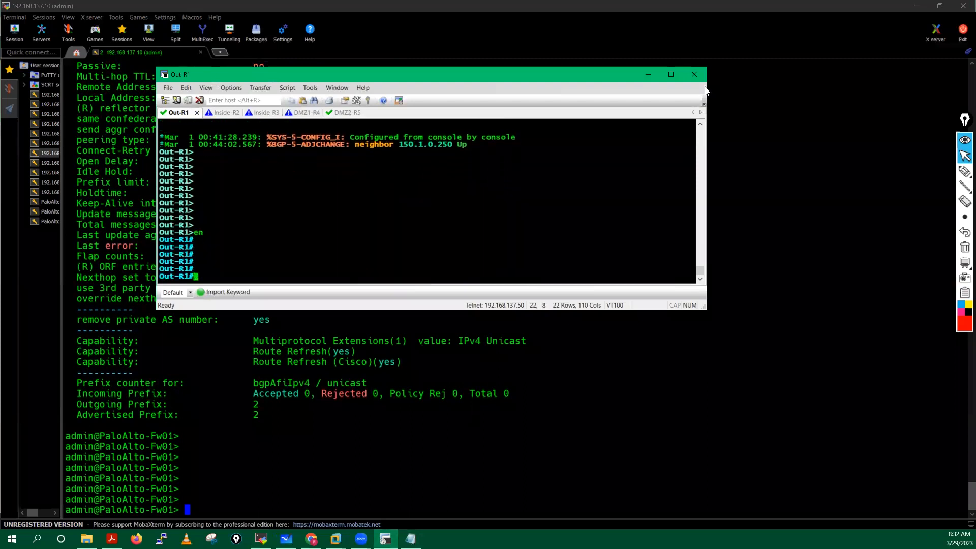
{"action": "left_click", "coordinate": [670, 75]}
Step: Run 'show ip bgp neighbors' and highlight neighbor 150.1.0.250, router ID 1.1.1.250, Established state
{"action": "type", "text": "sh ip b"}
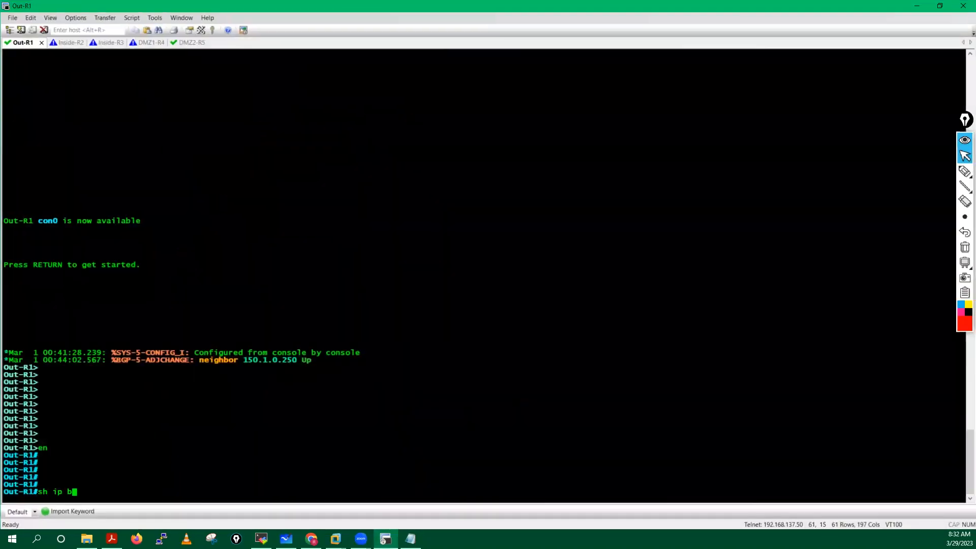
{"action": "type", "text": "g"}
{"action": "key", "text": "Tab"}
{"action": "type", "text": "nei"}
{"action": "key", "text": "Tab"}
{"action": "key", "text": "Return"}
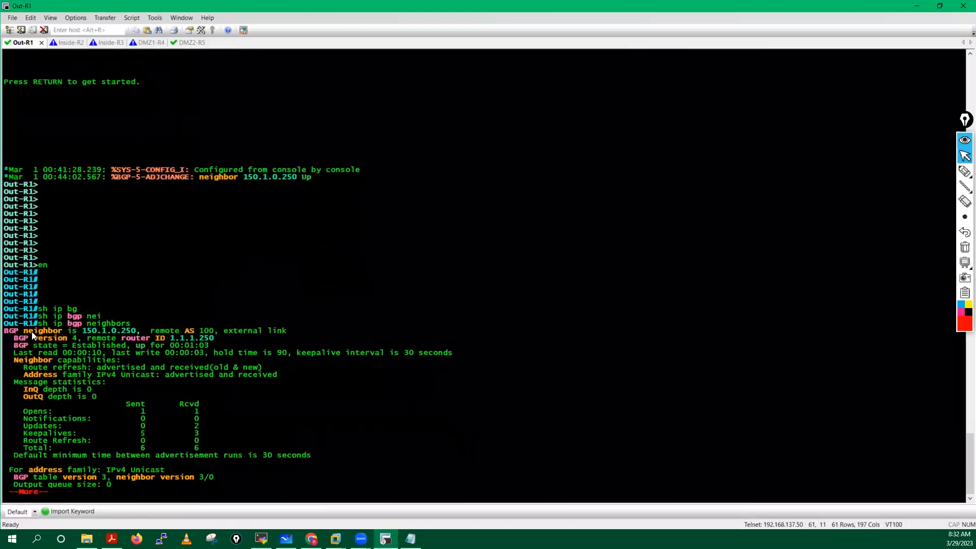
{"action": "left_click_drag", "start_coordinate": [4, 331], "coordinate": [288, 330]}
{"action": "left_click_drag", "start_coordinate": [14, 338], "coordinate": [211, 338]}
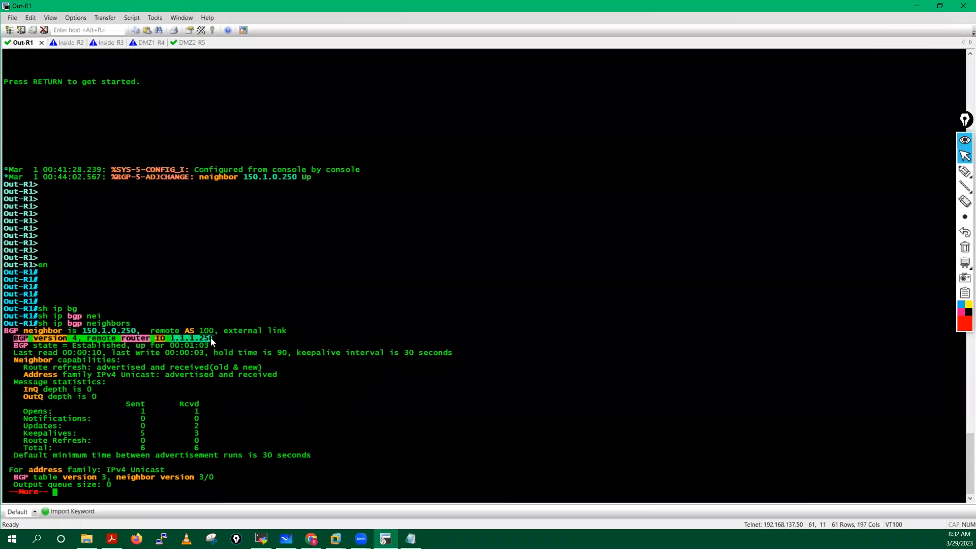
{"action": "left_click_drag", "start_coordinate": [14, 345], "coordinate": [204, 345]}
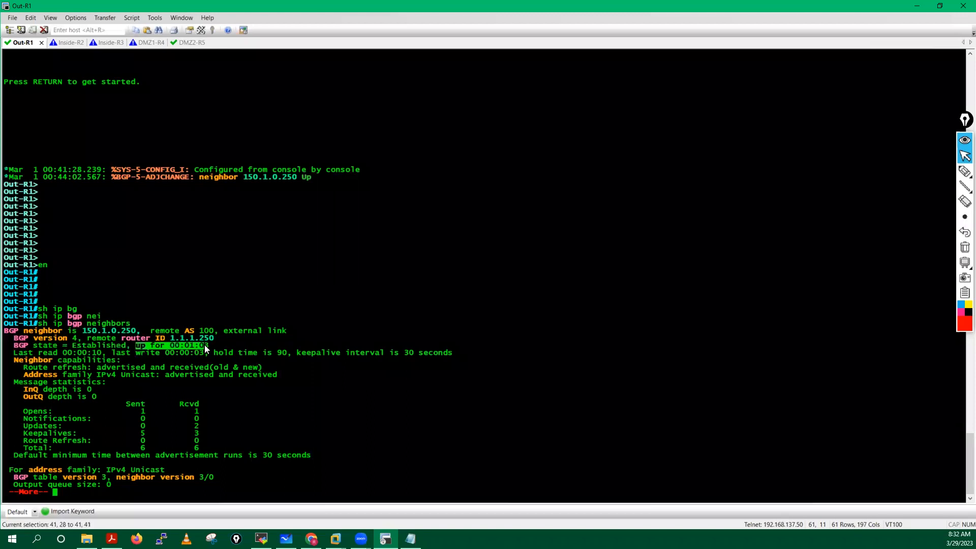
{"action": "left_click_drag", "start_coordinate": [17, 352], "coordinate": [130, 404]}
{"action": "key", "text": "space"}
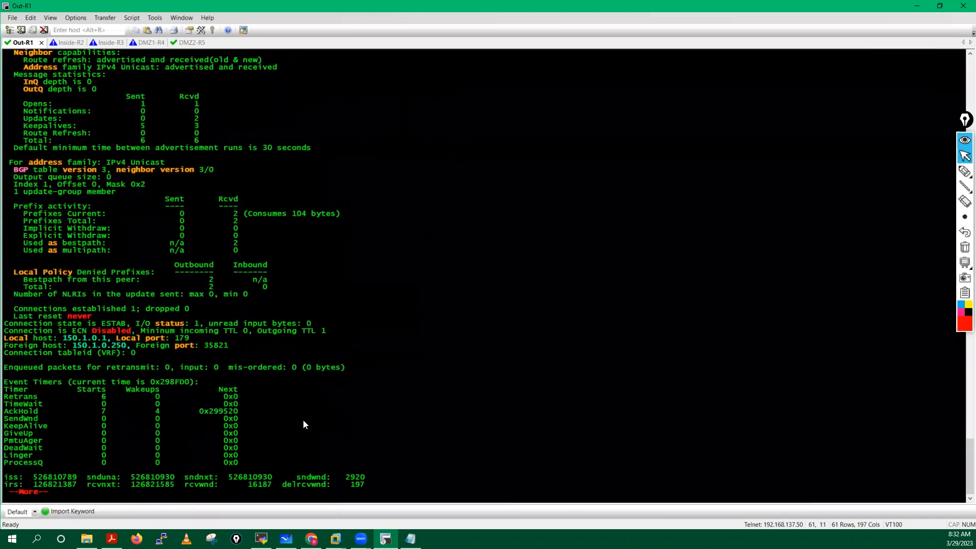
{"action": "key", "text": "space"}
{"action": "key", "text": "Return"}
{"action": "key", "text": "Return"}
{"action": "key", "text": "Return"}
{"action": "key", "text": "Return"}
{"action": "key", "text": "Return"}
{"action": "key", "text": "Return"}
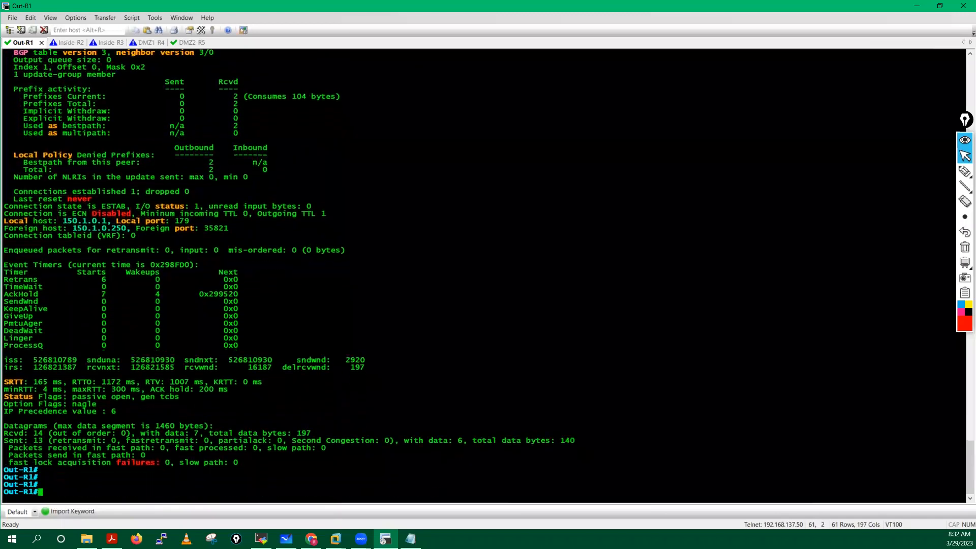
Step: Run 'show ip route' and highlight the BGP routes 10.1.0.0 and 10.1.1.0 via 150.1.0.250
{"action": "type", "text": "sh ip rou"}
{"action": "key", "text": "Tab"}
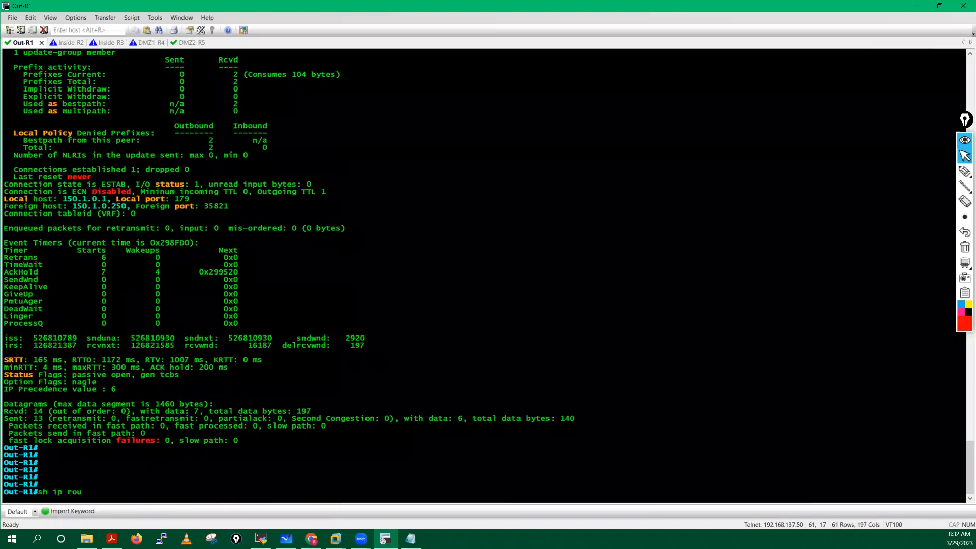
{"action": "key", "text": "Return"}
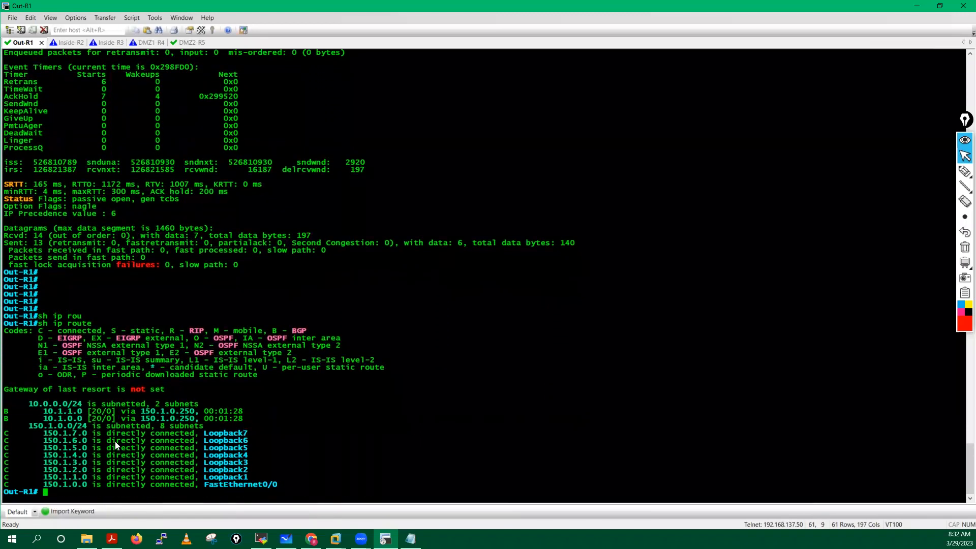
{"action": "left_click_drag", "start_coordinate": [6, 413], "coordinate": [249, 425]}
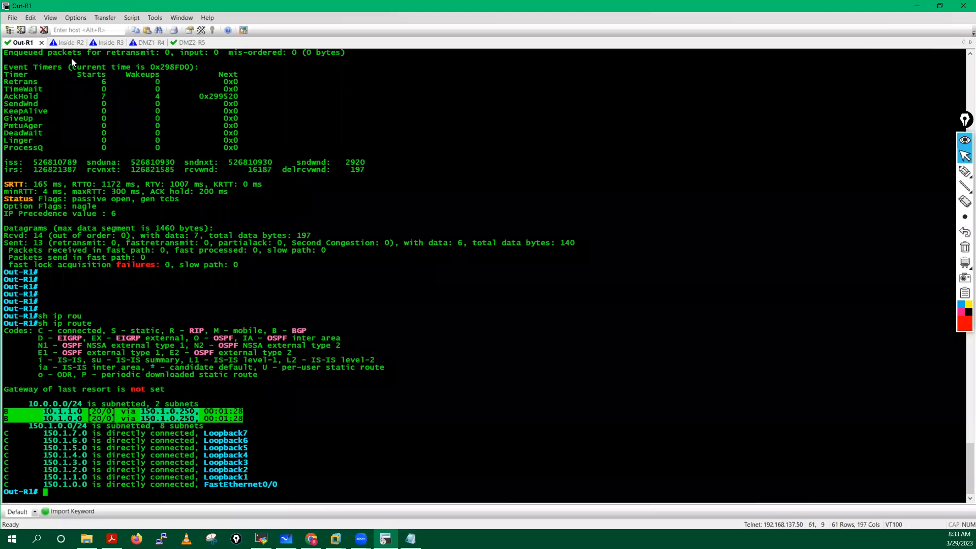
Step: Enter privileged mode on the Inside-R2 router session
{"action": "left_click", "coordinate": [80, 44]}
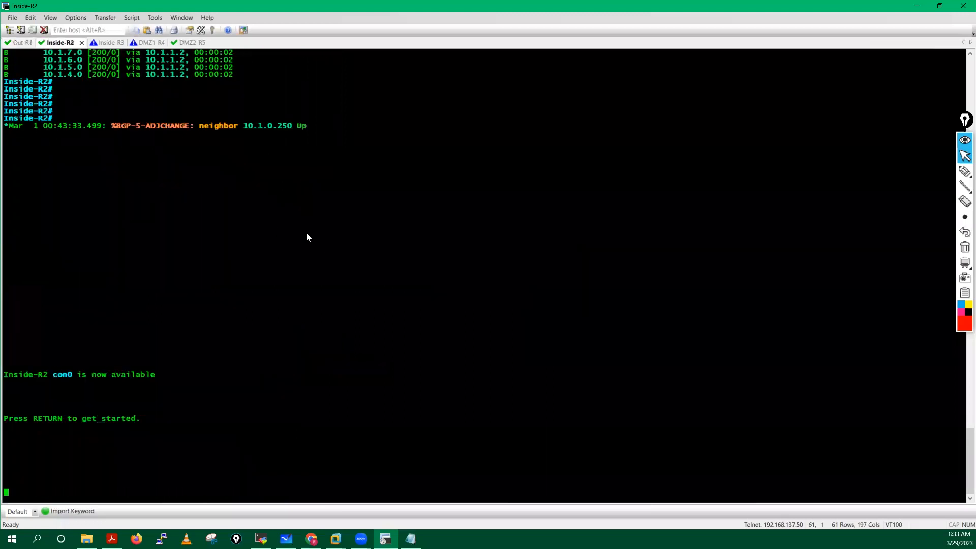
{"action": "key", "text": "Return"}
{"action": "key", "text": "Return"}
{"action": "key", "text": "Return"}
{"action": "key", "text": "Return"}
{"action": "key", "text": "Return"}
{"action": "key", "text": "Return"}
{"action": "key", "text": "Return"}
{"action": "type", "text": "en"}
{"action": "key", "text": "Tab"}
{"action": "key", "text": "Return"}
{"action": "key", "text": "Return"}
{"action": "key", "text": "Return"}
{"action": "key", "text": "Return"}
Step: Run 'show ip bgp neighbors' on Inside-R2 to confirm neighbor 10.1.0.250 is established
{"action": "type", "text": "sh ip bg"}
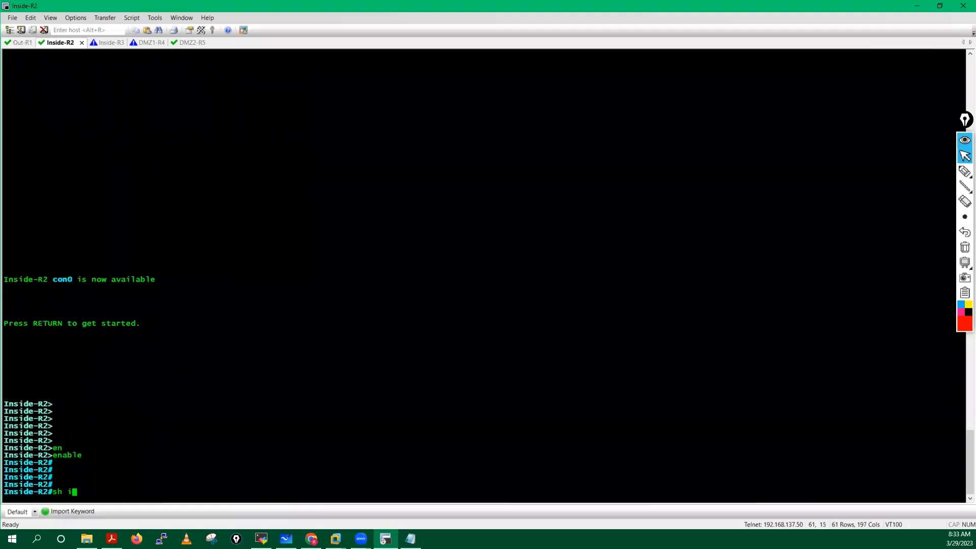
{"action": "key", "text": "Tab"}
{"action": "type", "text": "su"}
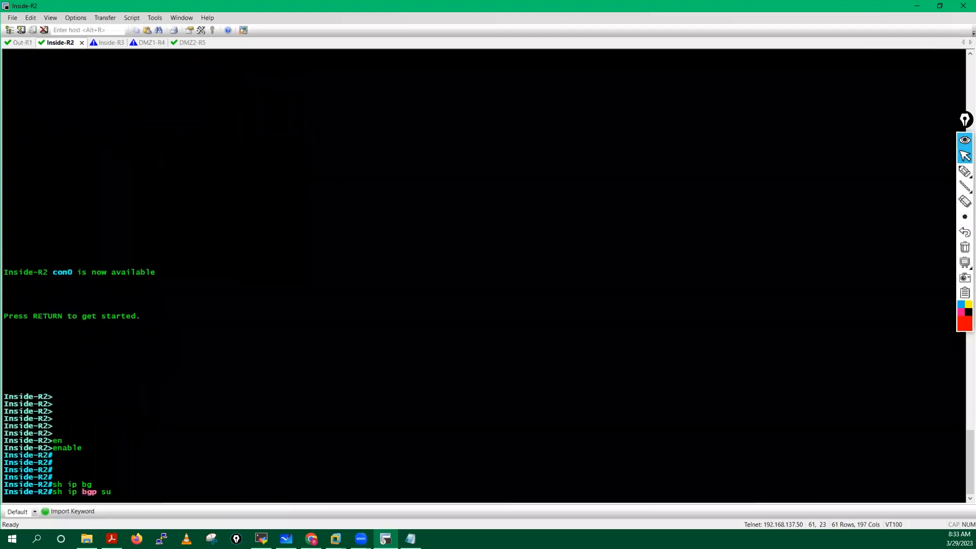
{"action": "key", "text": "Tab"}
{"action": "key", "text": "BackSpace"}
{"action": "key", "text": "BackSpace"}
{"action": "key", "text": "BackSpace"}
{"action": "key", "text": "BackSpace"}
{"action": "key", "text": "BackSpace"}
{"action": "key", "text": "BackSpace"}
{"action": "key", "text": "BackSpace"}
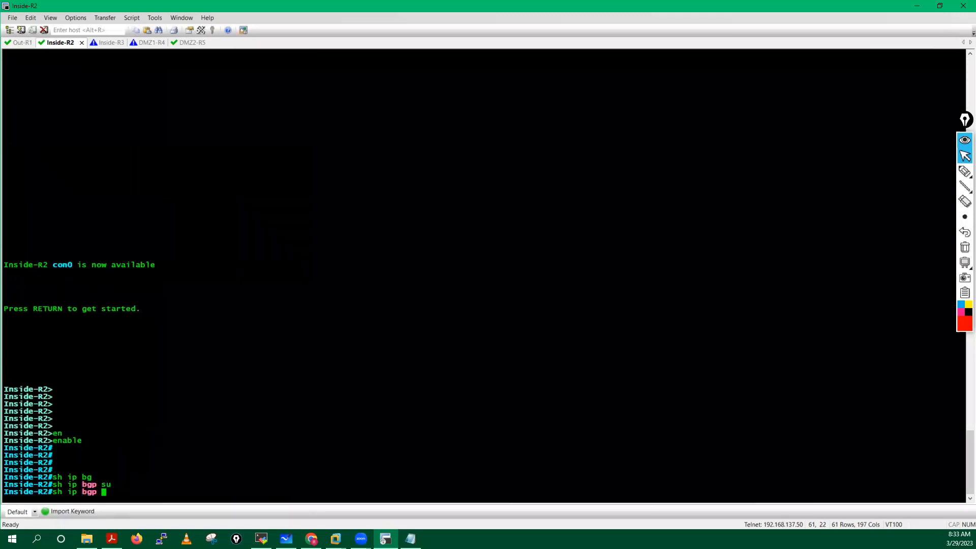
{"action": "type", "text": "nei"}
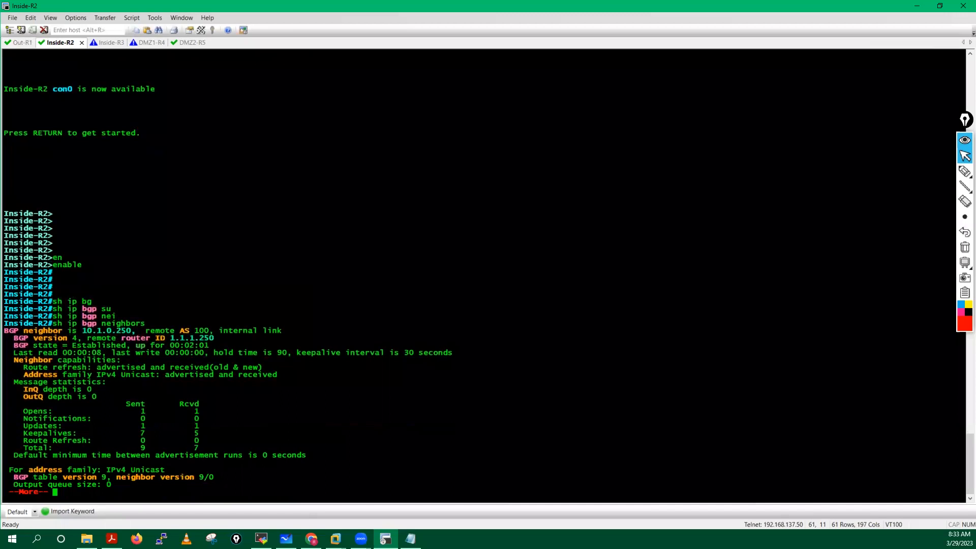
{"action": "key", "text": "space"}
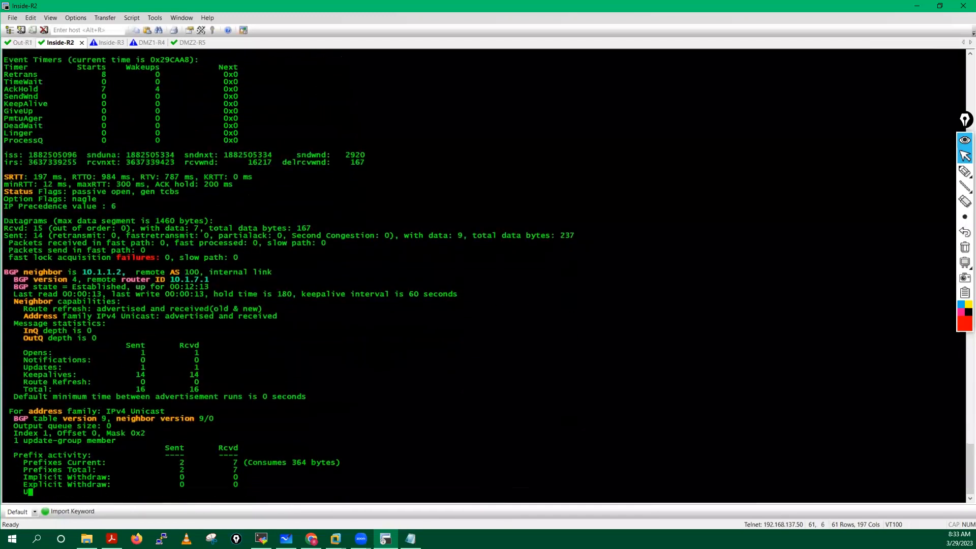
{"action": "key", "text": "space"}
{"action": "key", "text": "Return"}
{"action": "key", "text": "Return"}
{"action": "key", "text": "Return"}
{"action": "key", "text": "Return"}
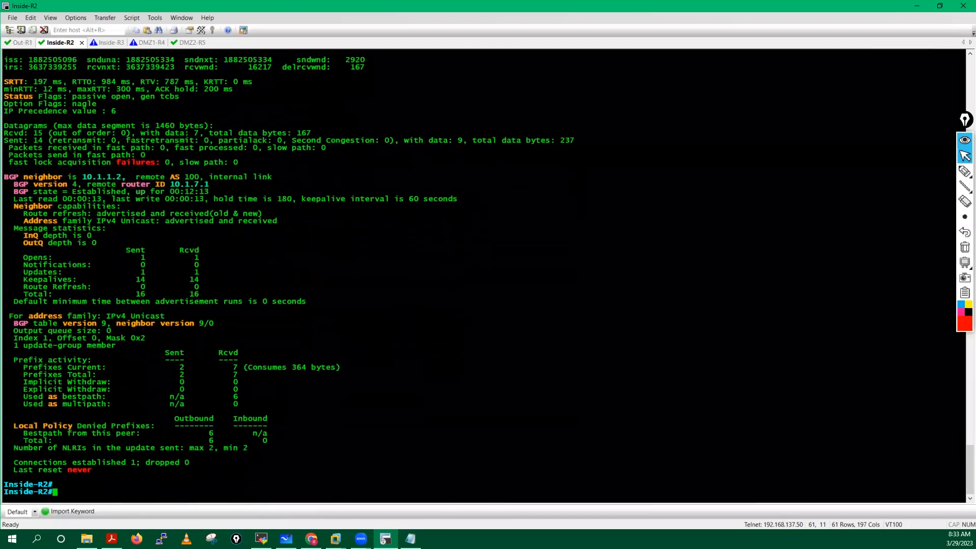
Step: Show Inside-R2's routing table, highlighting BGP routes 10.1.2.0 through 10.1.7.0/24 via 10.1.1.2
{"action": "type", "text": "sh ip rou"}
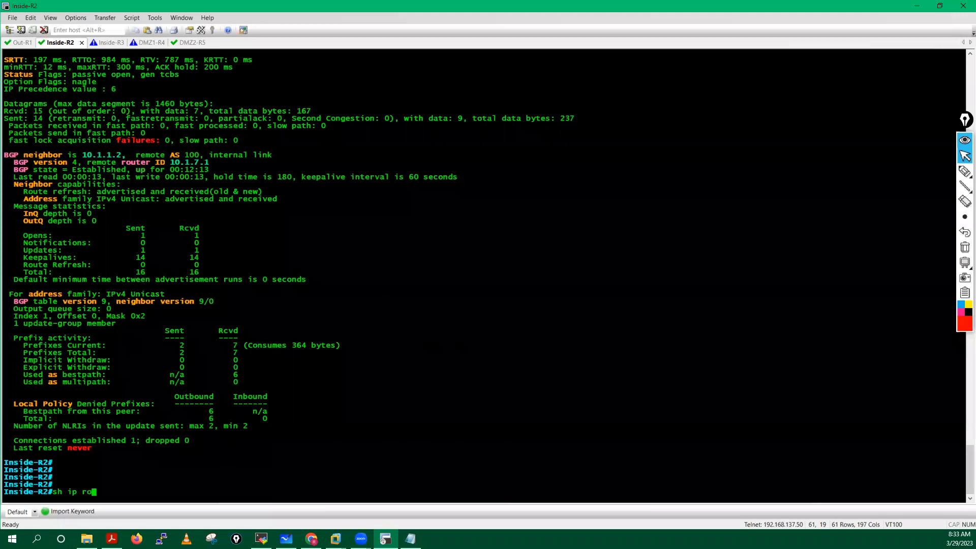
{"action": "key", "text": "Tab"}
{"action": "key", "text": "Return"}
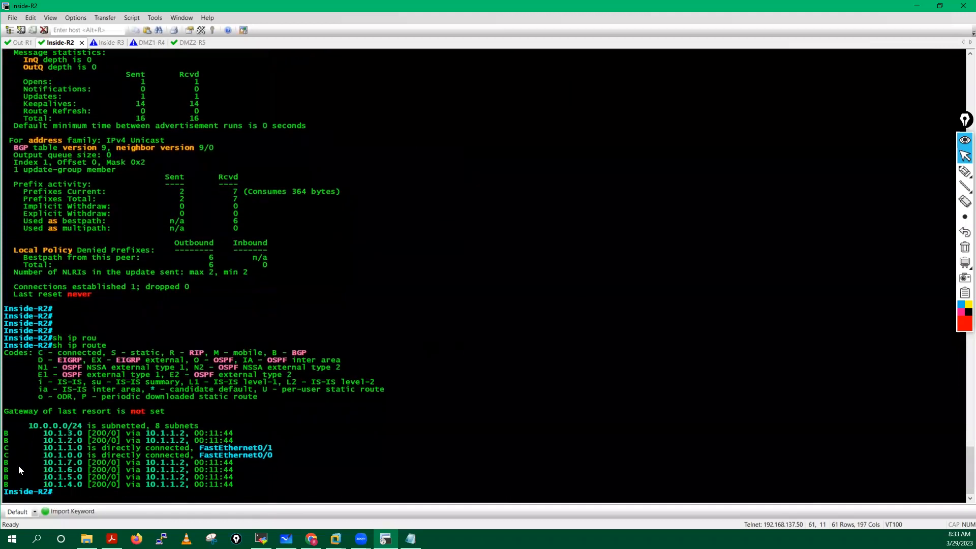
{"action": "left_click_drag", "start_coordinate": [5, 432], "coordinate": [104, 442]}
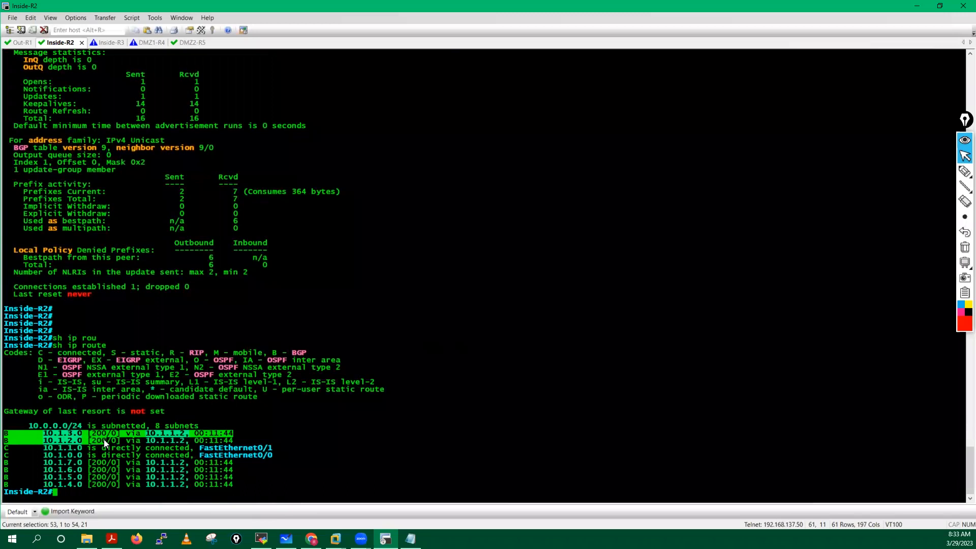
{"action": "left_click_drag", "start_coordinate": [103, 439], "coordinate": [219, 440]}
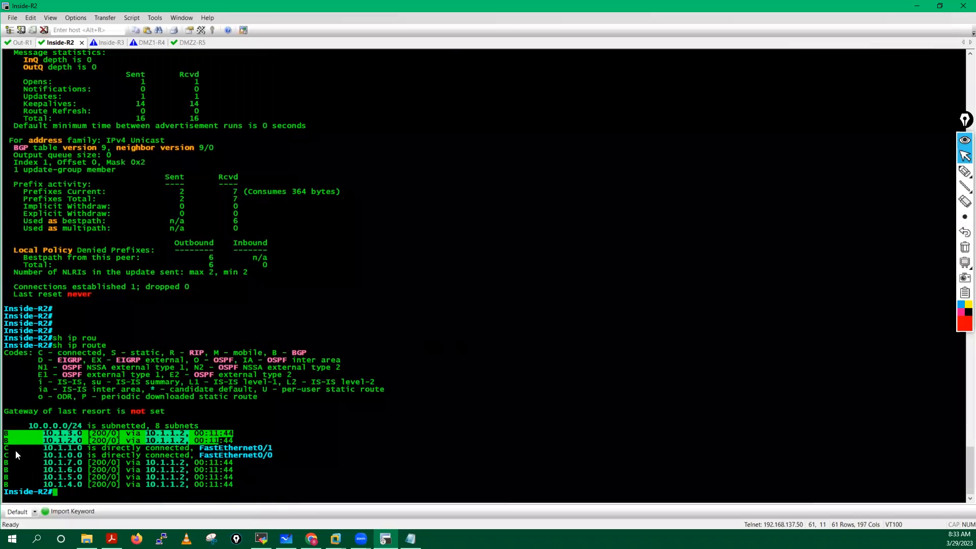
{"action": "left_click", "coordinate": [15, 471]}
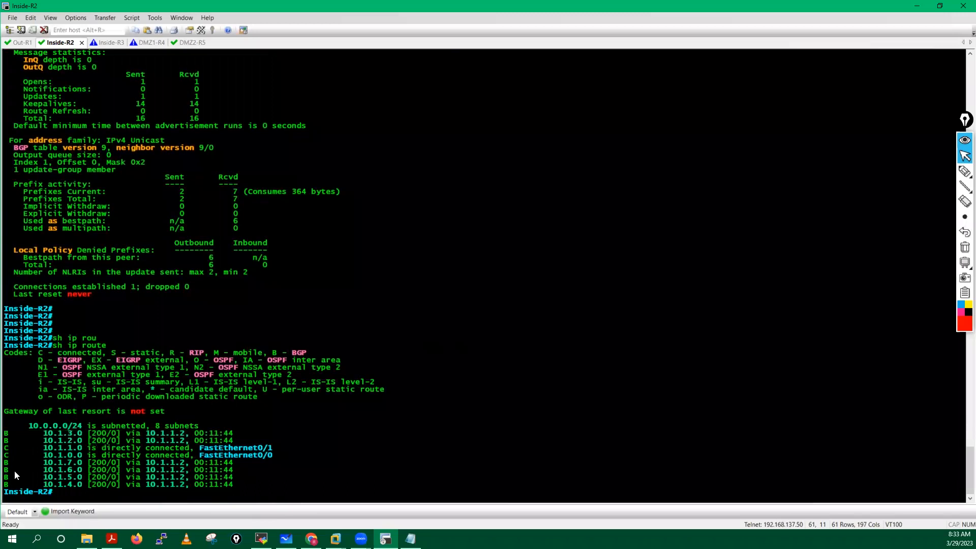
{"action": "left_click_drag", "start_coordinate": [4, 463], "coordinate": [228, 487]}
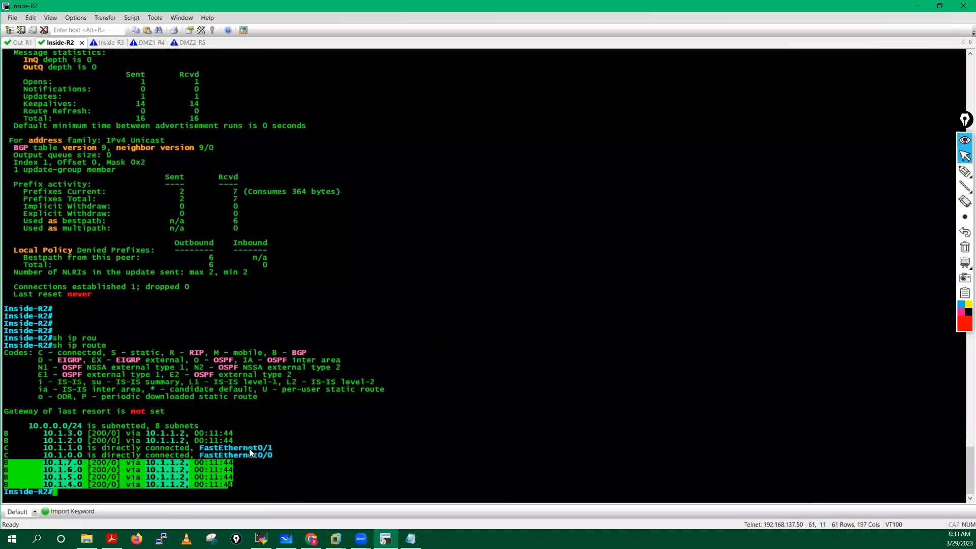
{"action": "left_click", "coordinate": [237, 456]}
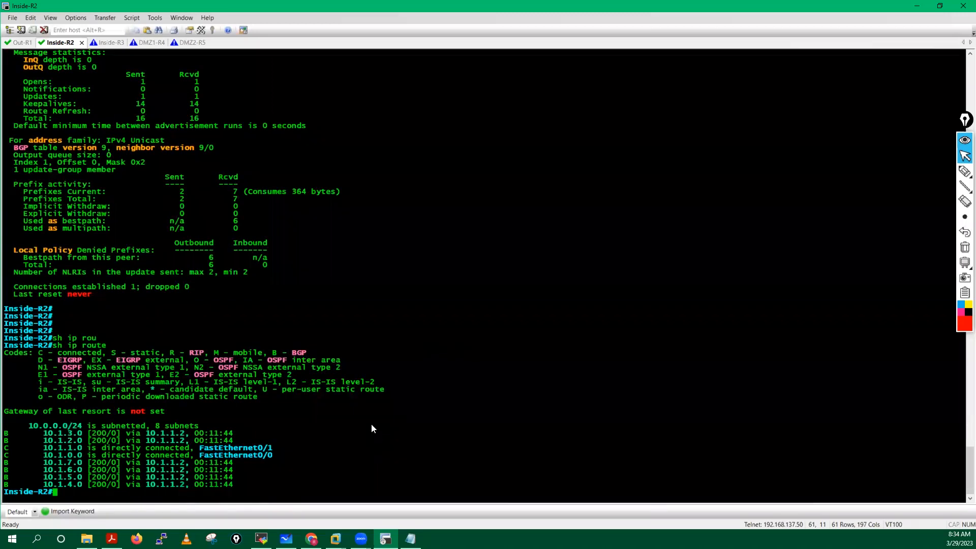
{"action": "type", "text": "sh ip rou"}
{"action": "key", "text": "Return"}
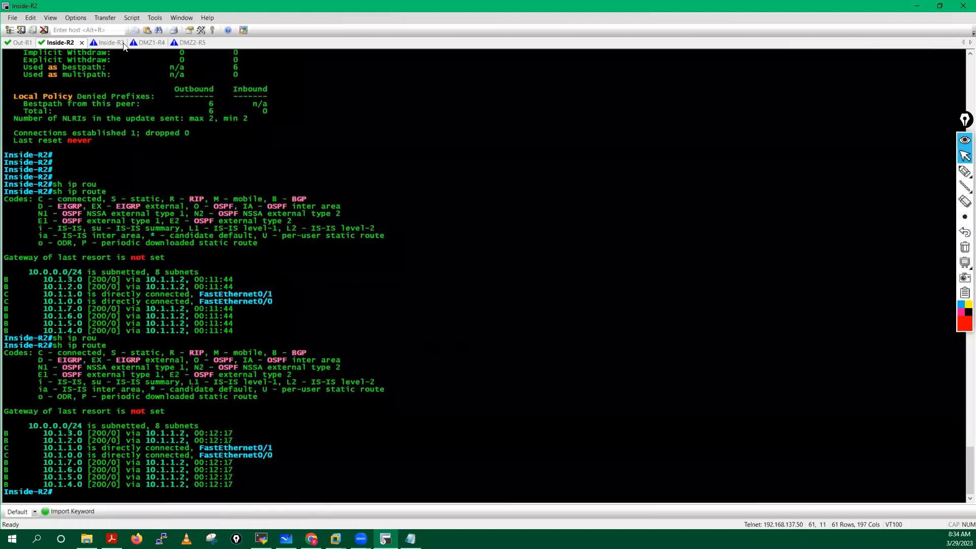
Step: Enter privileged mode on the DMZ1-R4 router session
{"action": "left_click", "coordinate": [108, 41]}
{"action": "key", "text": "ctrl+Tab"}
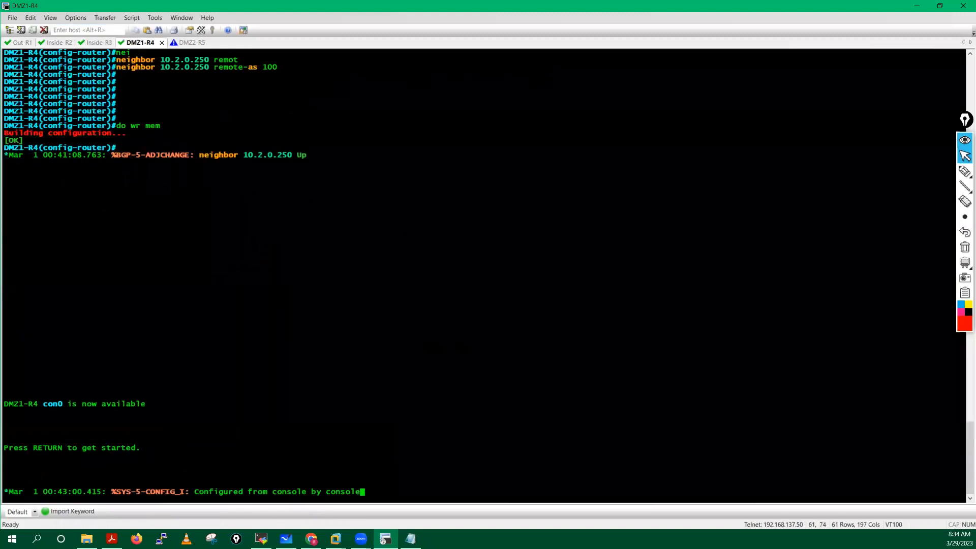
{"action": "key", "text": "Return"}
{"action": "key", "text": "Return"}
{"action": "key", "text": "Return"}
{"action": "key", "text": "Return"}
{"action": "key", "text": "Return"}
{"action": "key", "text": "Return"}
{"action": "key", "text": "Return"}
{"action": "key", "text": "Return"}
{"action": "type", "text": "ena"}
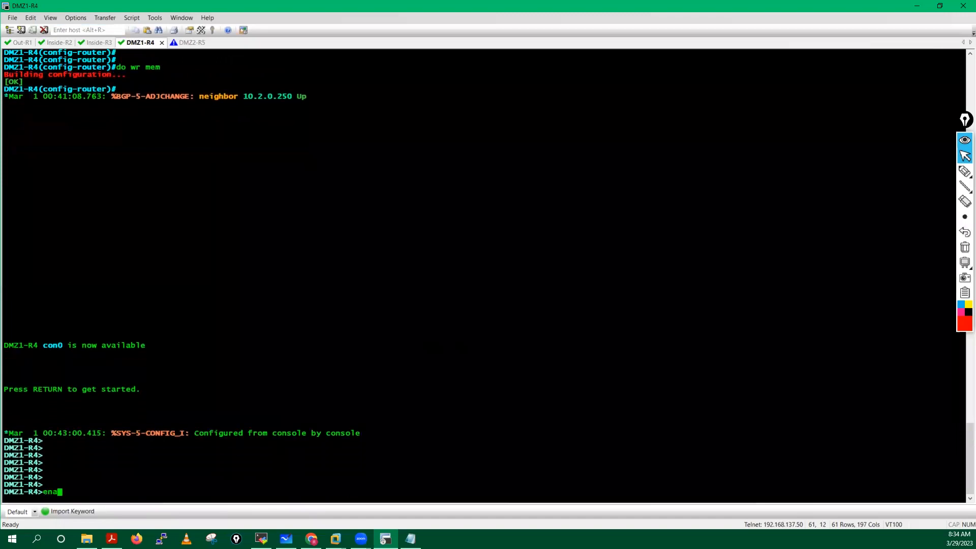
{"action": "key", "text": "Return"}
{"action": "key", "text": "Return"}
{"action": "key", "text": "Return"}
{"action": "key", "text": "Return"}
Step: Run 'show ip route' on DMZ1-R4, showing only connected routes
{"action": "type", "text": "sh ip rou"}
{"action": "key", "text": "Tab"}
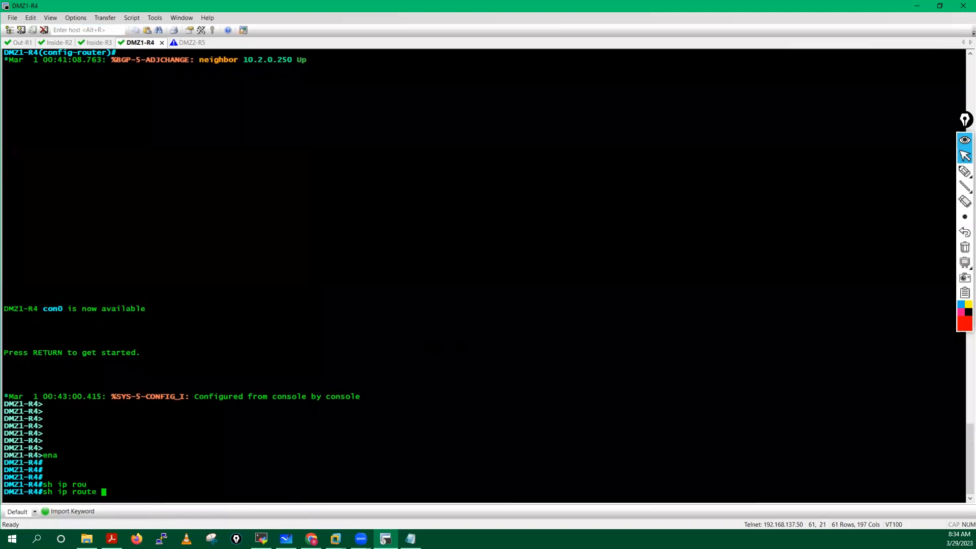
{"action": "key", "text": "Return"}
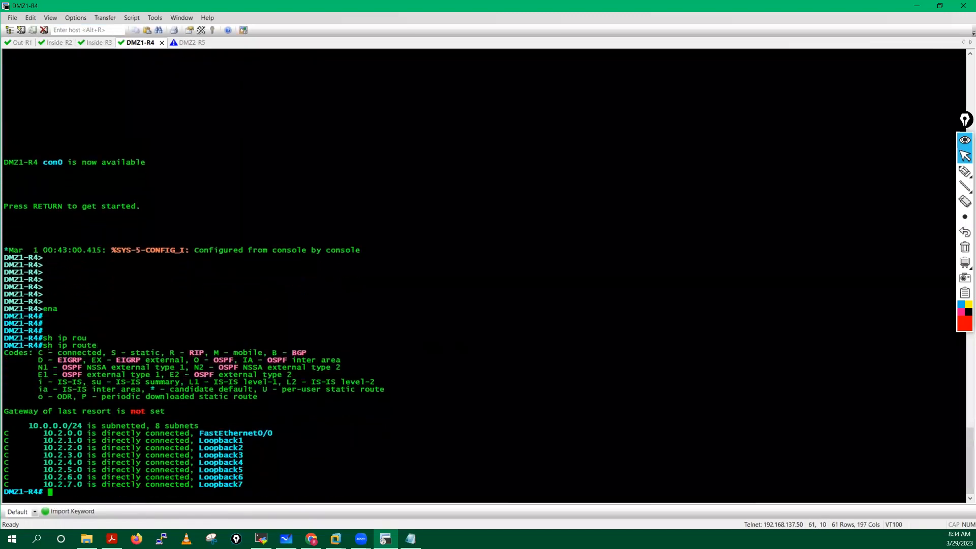
{"action": "key", "text": "Return"}
{"action": "key", "text": "Return"}
{"action": "key", "text": "Return"}
{"action": "key", "text": "Return"}
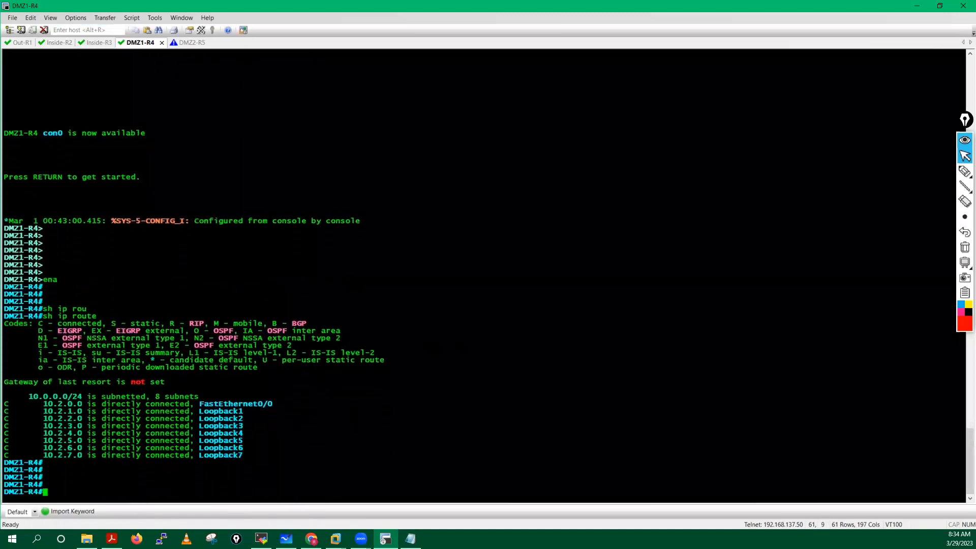
Step: Run 'show ip bgp neighbors' on DMZ1-R4 to confirm 10.2.0.250 is Established
{"action": "type", "text": "sh ip bg"}
{"action": "key", "text": "Tab"}
{"action": "type", "text": "ne"}
{"action": "key", "text": "Tab"}
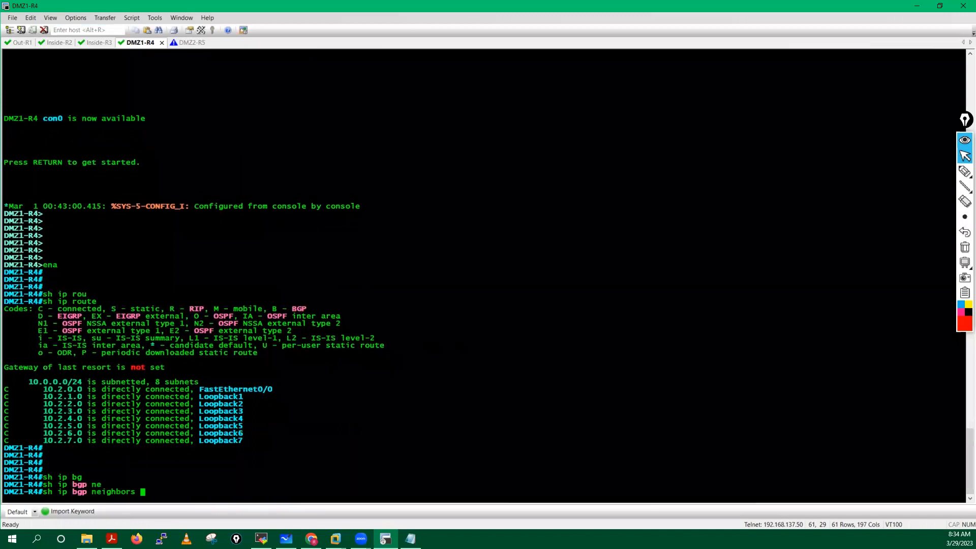
{"action": "key", "text": "Return"}
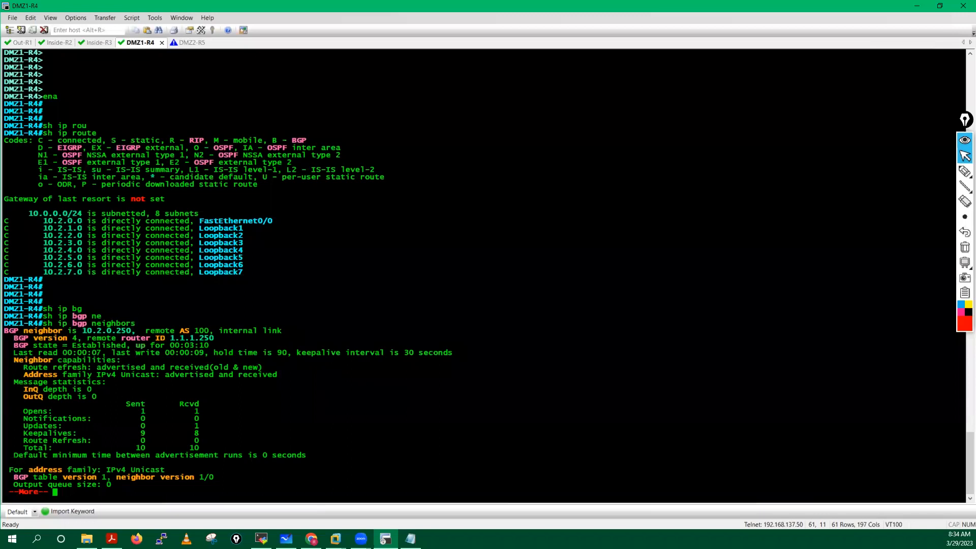
{"action": "key", "text": "space"}
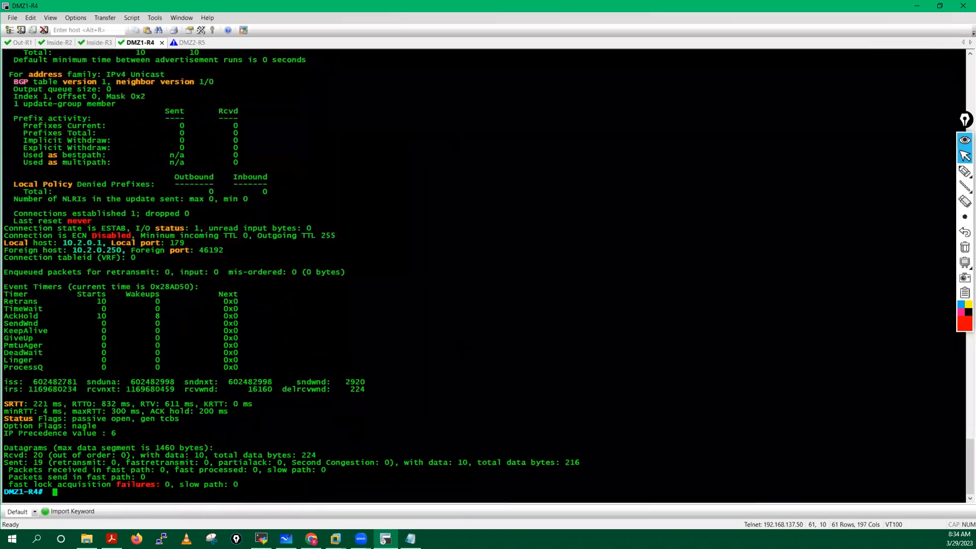
{"action": "key", "text": "Return"}
{"action": "key", "text": "Return"}
{"action": "key", "text": "Return"}
{"action": "key", "text": "Return"}
{"action": "key", "text": "Return"}
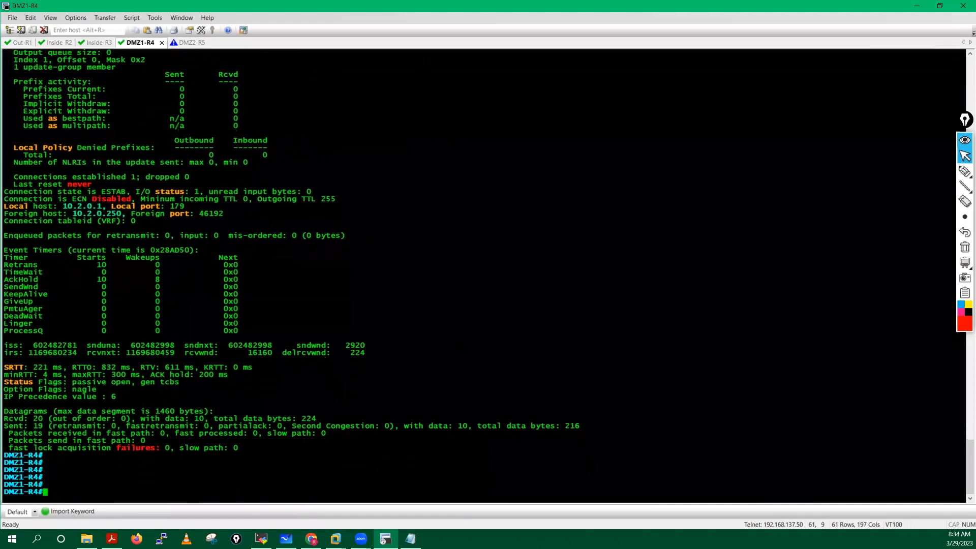
{"action": "key", "text": "Return"}
{"action": "key", "text": "Return"}
Step: Display the router bgp 100 section with 'show run | s bgp'
{"action": "type", "text": "sh run | "}
{"action": "type", "text": "s "}
{"action": "type", "text": "ip"}
{"action": "key", "text": "BackSpace"}
{"action": "key", "text": "BackSpace"}
{"action": "type", "text": "bgp"}
{"action": "key", "text": "Return"}
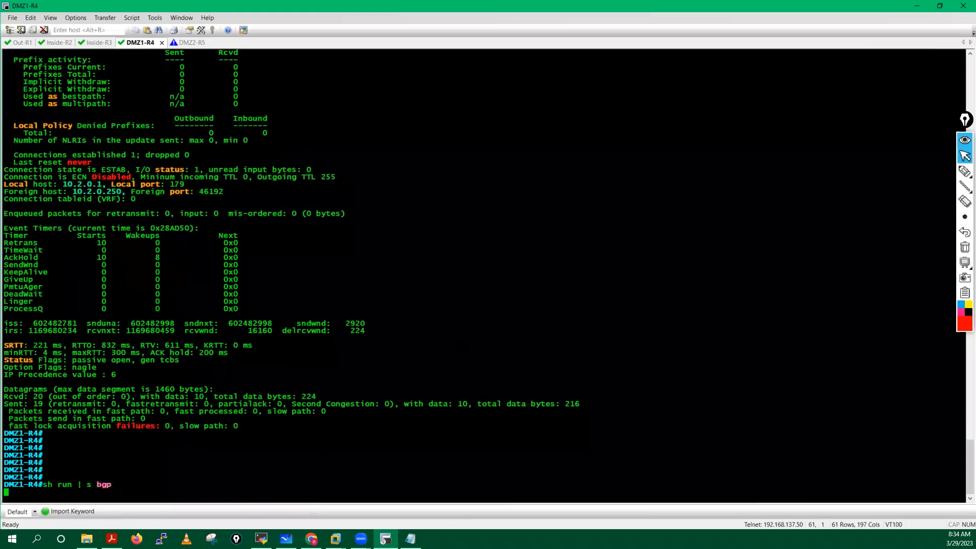
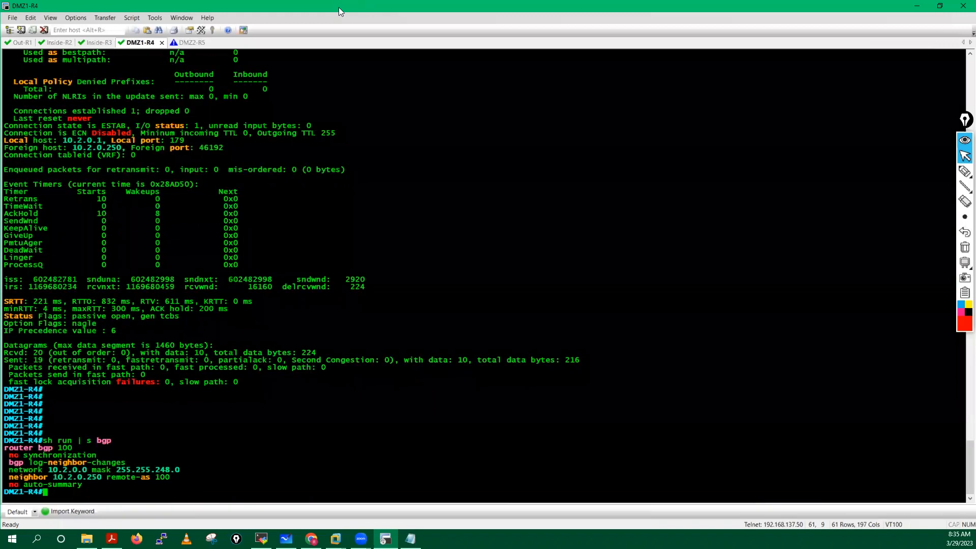
Step: Bring up the DMZ2-R5 console session tab in SecureCRT
{"action": "left_click", "coordinate": [188, 43]}
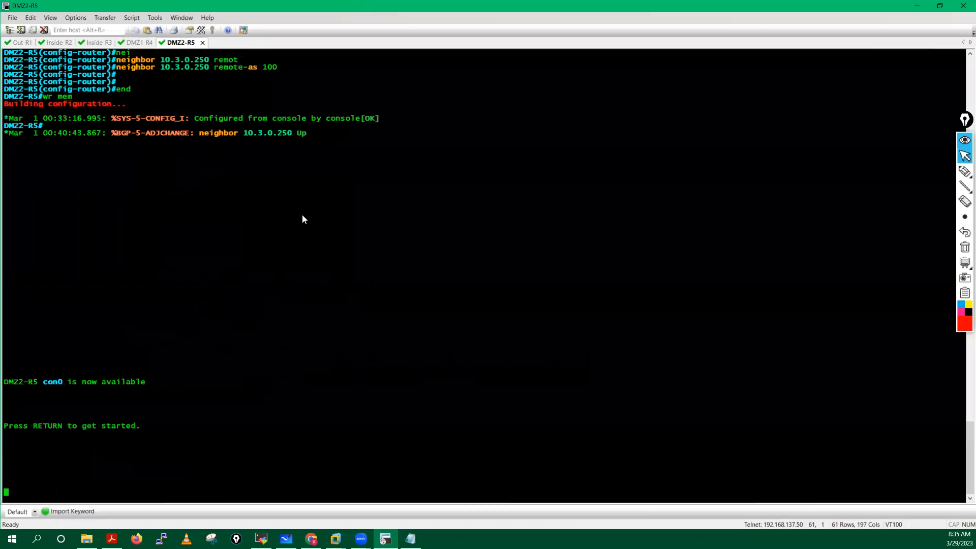
Step: Enter enable mode on DMZ2-R5 and run 'show ip route bgp', which lists no BGP routes
{"action": "key", "text": "Return"}
{"action": "key", "text": "Return"}
{"action": "key", "text": "Return"}
{"action": "key", "text": "Return"}
{"action": "key", "text": "Return"}
{"action": "key", "text": "Return"}
{"action": "key", "text": "Return"}
{"action": "key", "text": "Return"}
{"action": "key", "text": "Return"}
{"action": "type", "text": "en"}
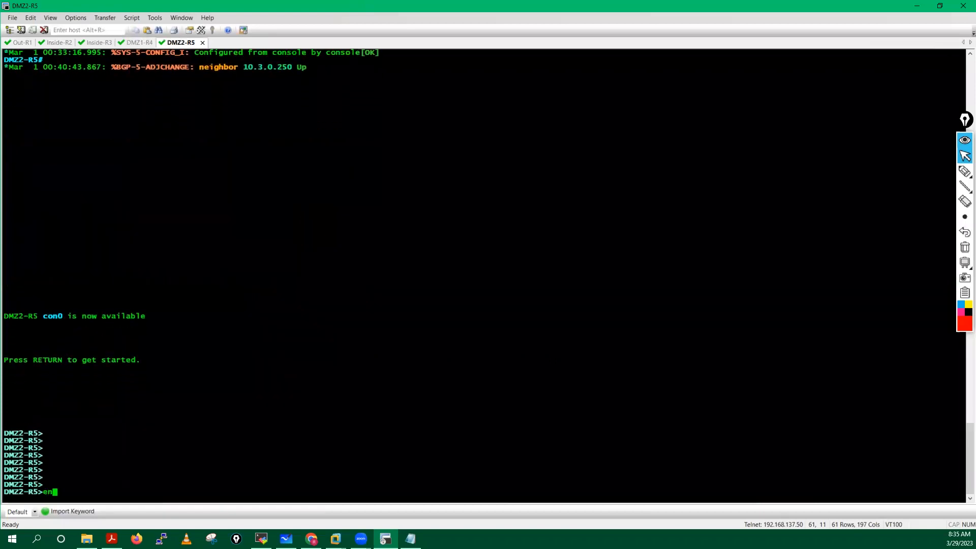
{"action": "key", "text": "Return"}
{"action": "key", "text": "Return"}
{"action": "key", "text": "Return"}
{"action": "type", "text": "sh ip "}
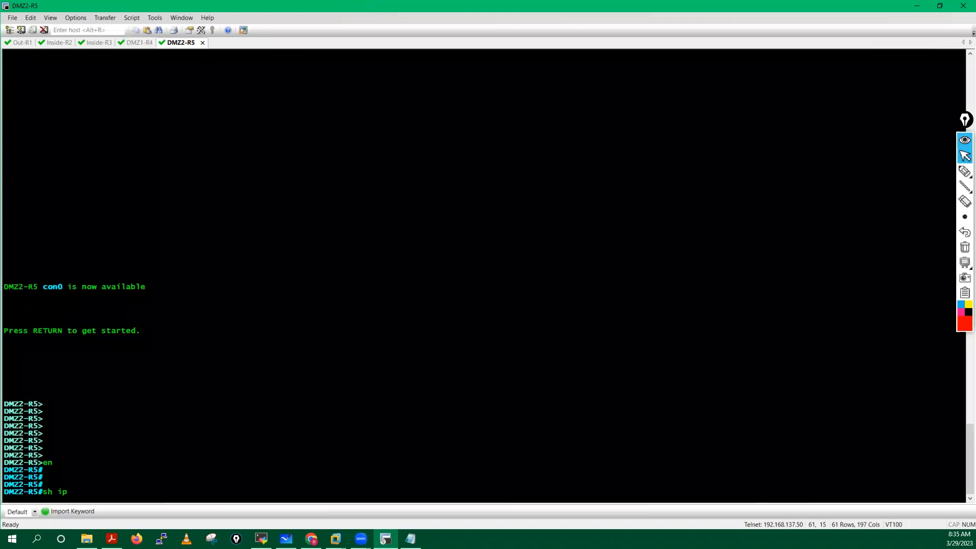
{"action": "type", "text": "rou"}
{"action": "key", "text": "Tab"}
{"action": "type", "text": "bg"}
{"action": "key", "text": "Tab"}
{"action": "key", "text": "Return"}
Step: Run 'show ip bgp summary' on DMZ2-R5
{"action": "type", "text": "sh"}
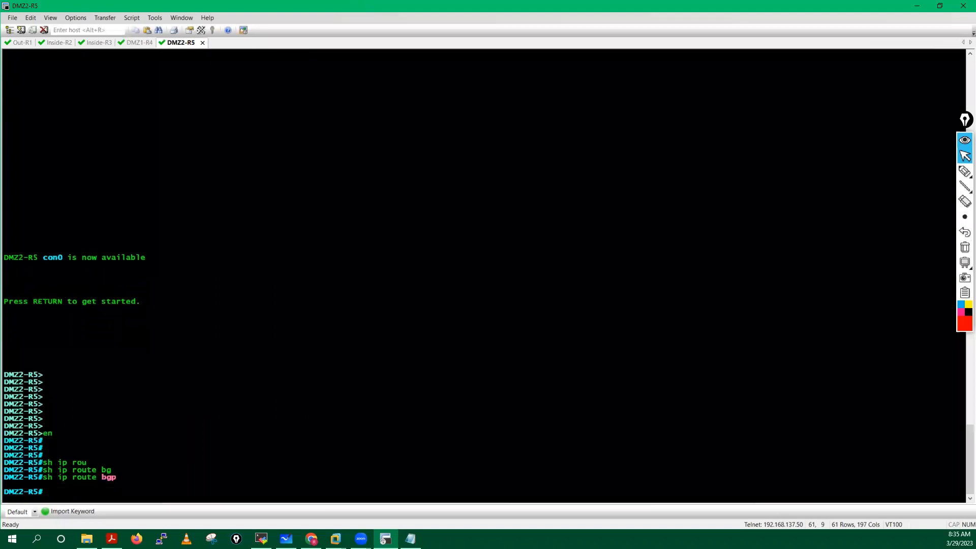
{"action": "type", "text": " ip bg"}
{"action": "key", "text": "Tab"}
{"action": "type", "text": "su"}
{"action": "key", "text": "Tab"}
{"action": "key", "text": "Return"}
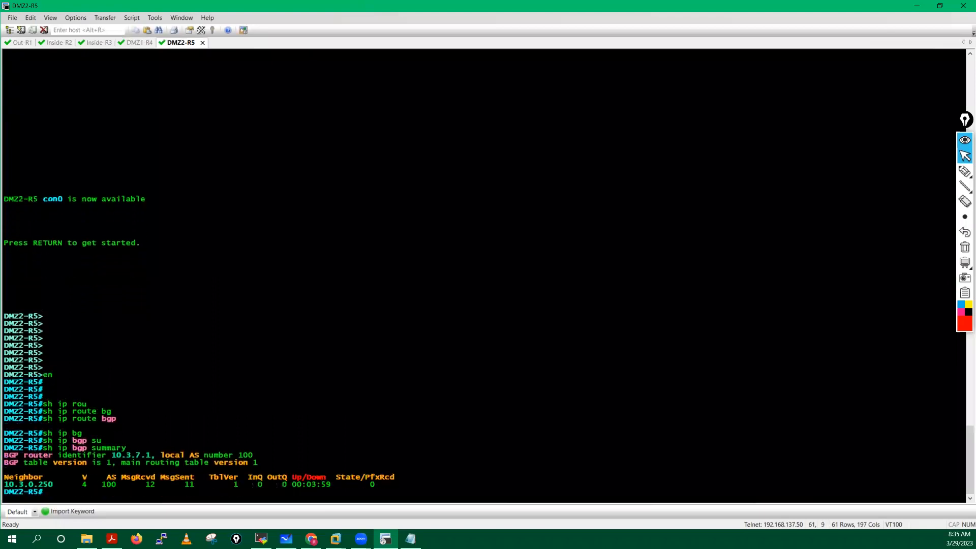
{"action": "key", "text": "Return"}
{"action": "key", "text": "Return"}
{"action": "key", "text": "Return"}
{"action": "key", "text": "Return"}
{"action": "key", "text": "Return"}
Step: Run 'show ip bgp neighbors' and confirm neighbor 10.3.0.250 is Established
{"action": "type", "text": "sh ip b"}
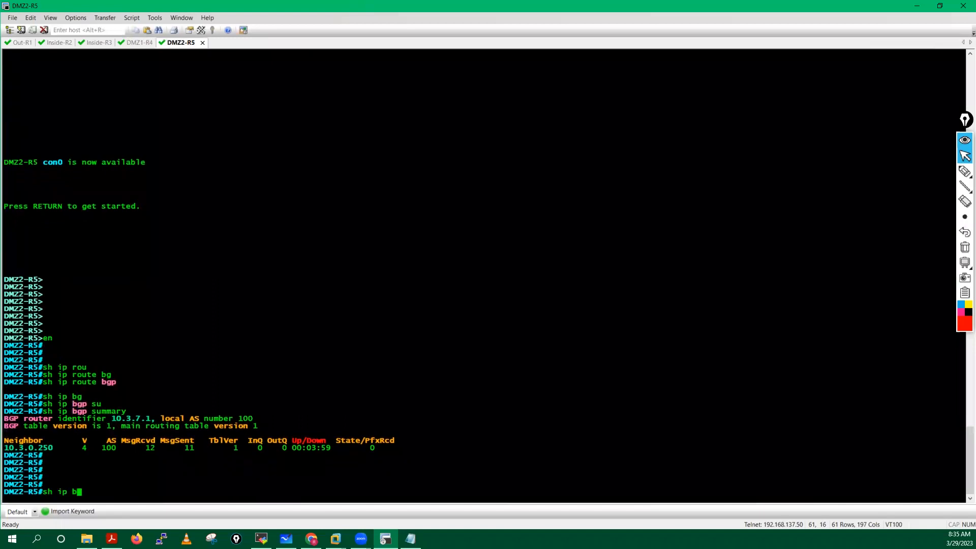
{"action": "type", "text": "g"}
{"action": "key", "text": "Tab"}
{"action": "type", "text": "nei"}
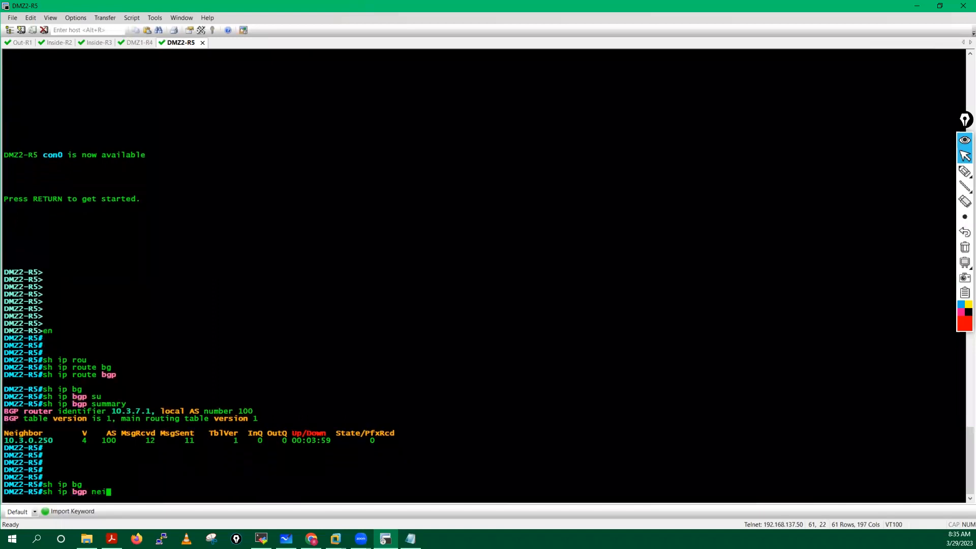
{"action": "key", "text": "Tab"}
{"action": "key", "text": "Return"}
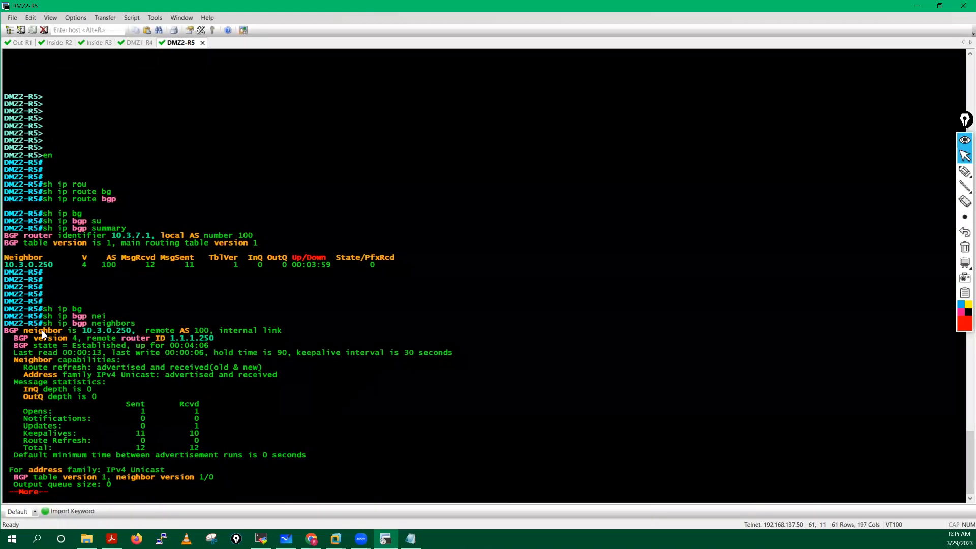
{"action": "left_click_drag", "start_coordinate": [13, 331], "coordinate": [232, 346]}
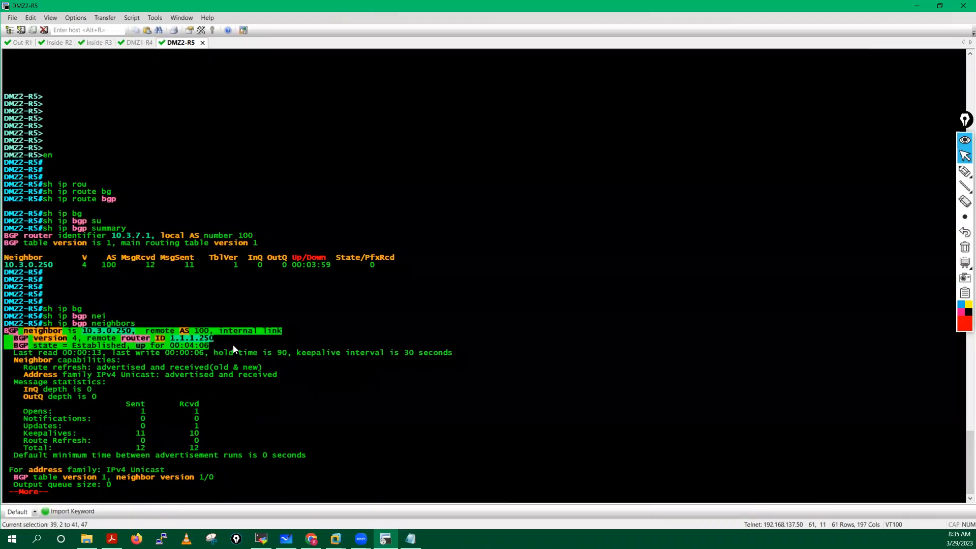
{"action": "left_click", "coordinate": [229, 374]}
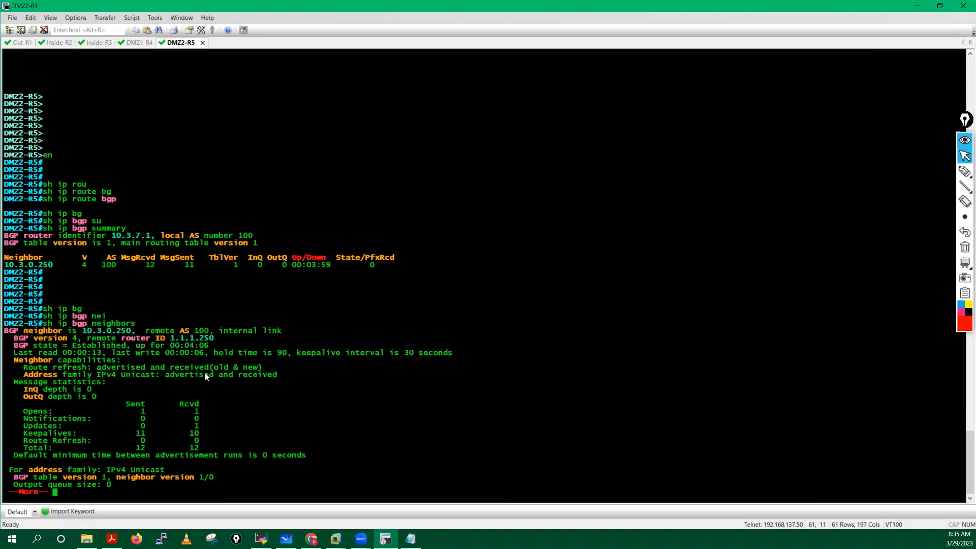
{"action": "key", "text": "Return"}
{"action": "key", "text": "Return"}
{"action": "key", "text": "Return"}
{"action": "key", "text": "Return"}
{"action": "key", "text": "Return"}
{"action": "key", "text": "Return"}
{"action": "key", "text": "Return"}
{"action": "key", "text": "Return"}
{"action": "key", "text": "Return"}
{"action": "key", "text": "Return"}
{"action": "key", "text": "Return"}
{"action": "key", "text": "Return"}
{"action": "key", "text": "Return"}
{"action": "key", "text": "Return"}
{"action": "key", "text": "Return"}
{"action": "key", "text": "Return"}
{"action": "key", "text": "Return"}
{"action": "key", "text": "Return"}
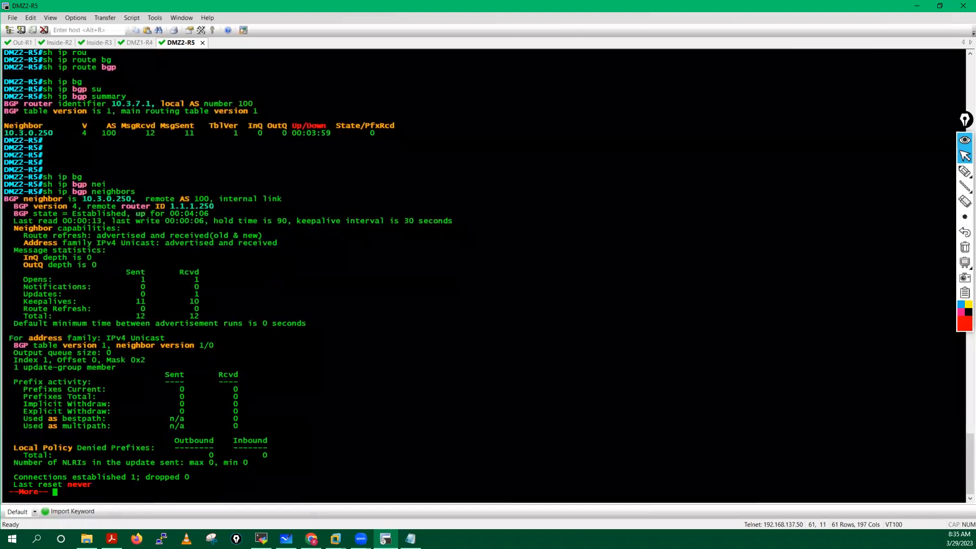
{"action": "left_click_drag", "start_coordinate": [28, 204], "coordinate": [185, 214]}
{"action": "key", "text": "space"}
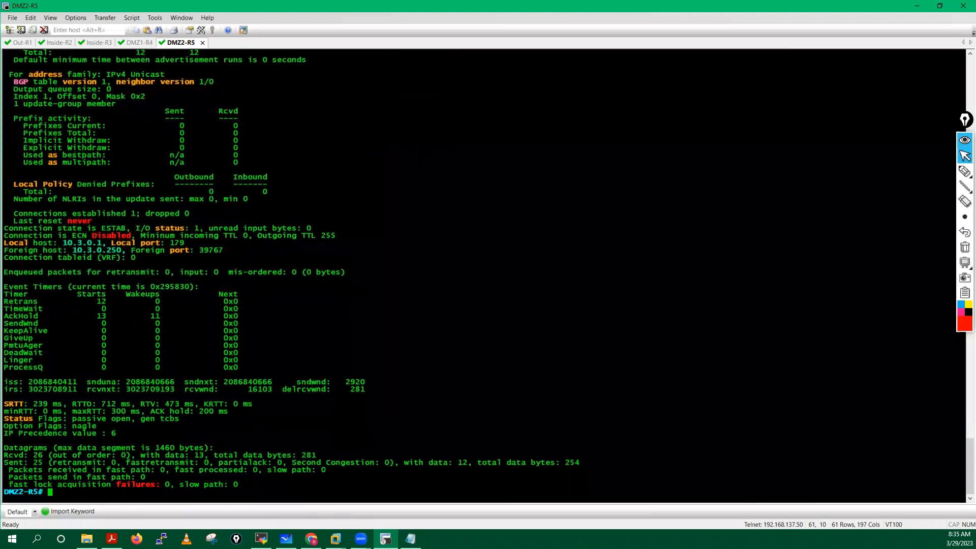
{"action": "key", "text": "Return"}
{"action": "key", "text": "Return"}
{"action": "key", "text": "Return"}
{"action": "key", "text": "Return"}
{"action": "key", "text": "Return"}
{"action": "key", "text": "Return"}
Step: Run 'show ip bgp route-map' on DMZ2-R5
{"action": "type", "text": "sh ip "}
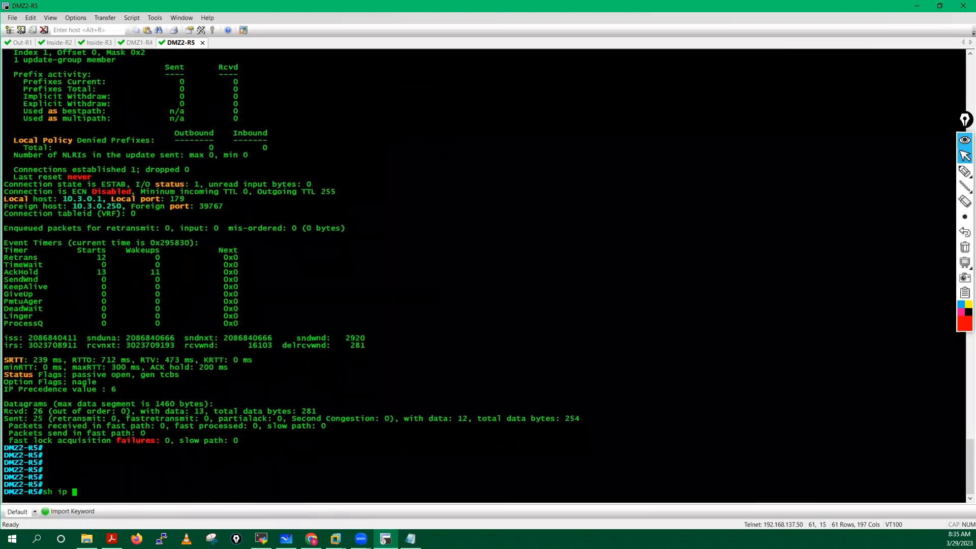
{"action": "type", "text": "bg"}
{"action": "key", "text": "Tab"}
{"action": "type", "text": "rou"}
{"action": "key", "text": "Tab"}
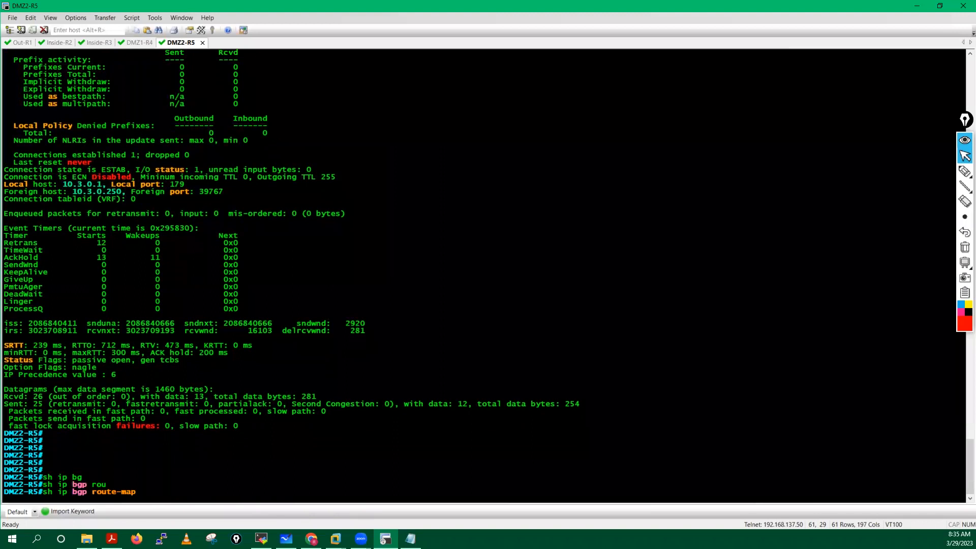
{"action": "key", "text": "Return"}
Step: Run 'show ip route' showing only connected routes, then minimize SecureCRT and MobaXterm
{"action": "key", "text": "Return"}
{"action": "key", "text": "Return"}
{"action": "key", "text": "Return"}
{"action": "type", "text": "sh i"}
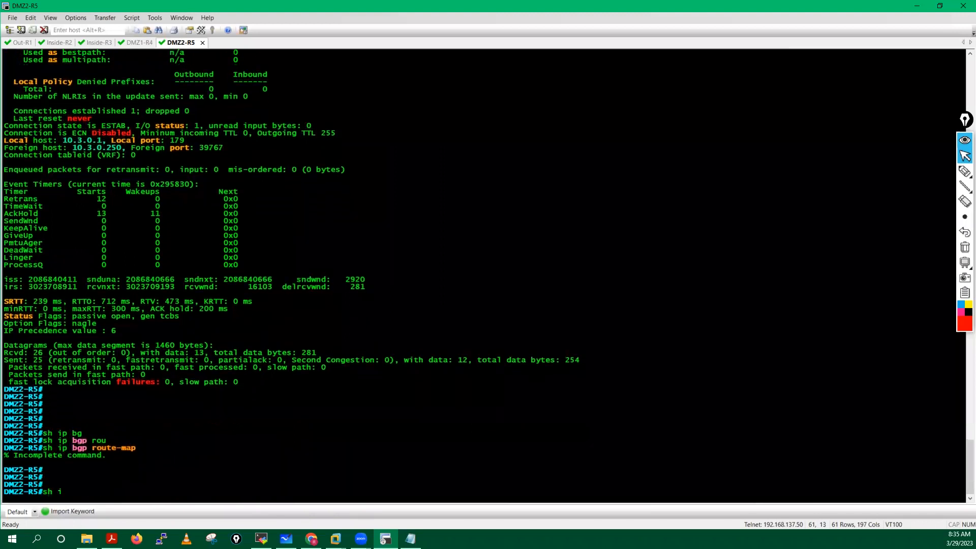
{"action": "type", "text": "p rou"}
{"action": "key", "text": "Tab"}
{"action": "key", "text": "Return"}
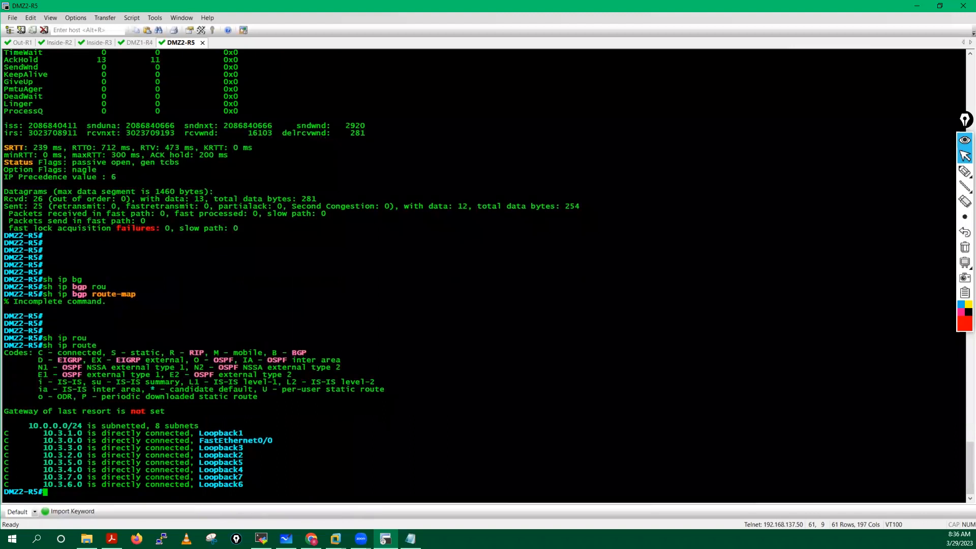
{"action": "key", "text": "Return"}
{"action": "key", "text": "Return"}
{"action": "key", "text": "Return"}
{"action": "key", "text": "Return"}
{"action": "key", "text": "Return"}
{"action": "key", "text": "Return"}
{"action": "key", "text": "Return"}
{"action": "key", "text": "Return"}
{"action": "key", "text": "Return"}
{"action": "key", "text": "Return"}
{"action": "key", "text": "Return"}
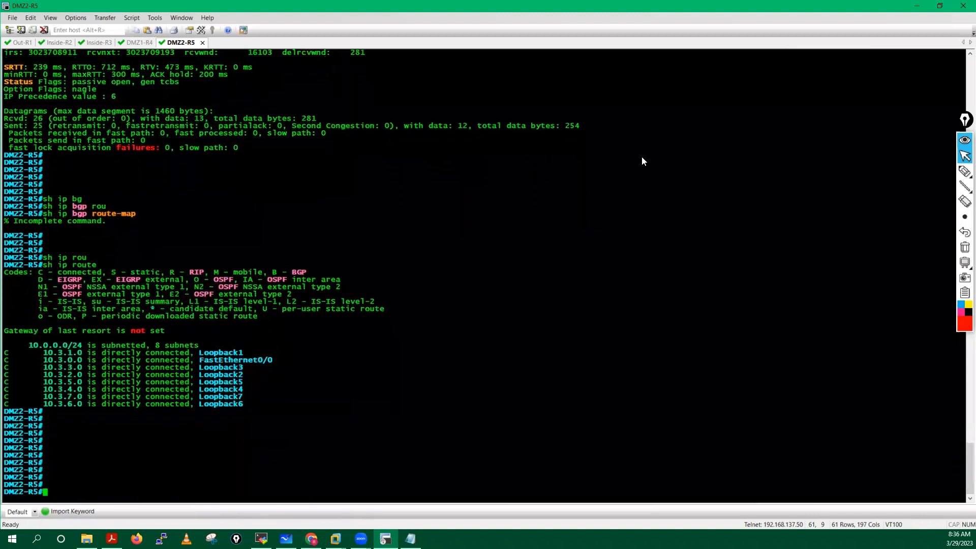
{"action": "left_click", "coordinate": [916, 6]}
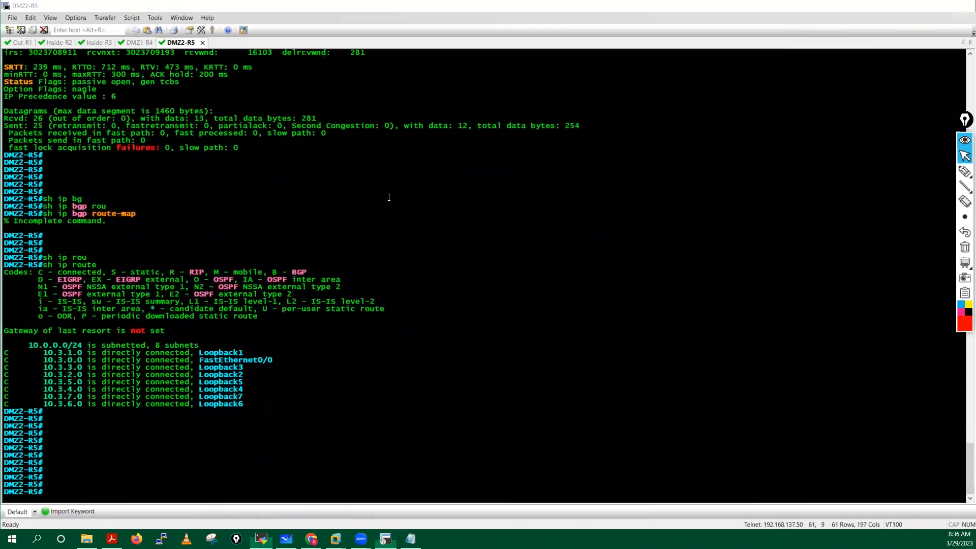
{"action": "left_click", "coordinate": [917, 7]}
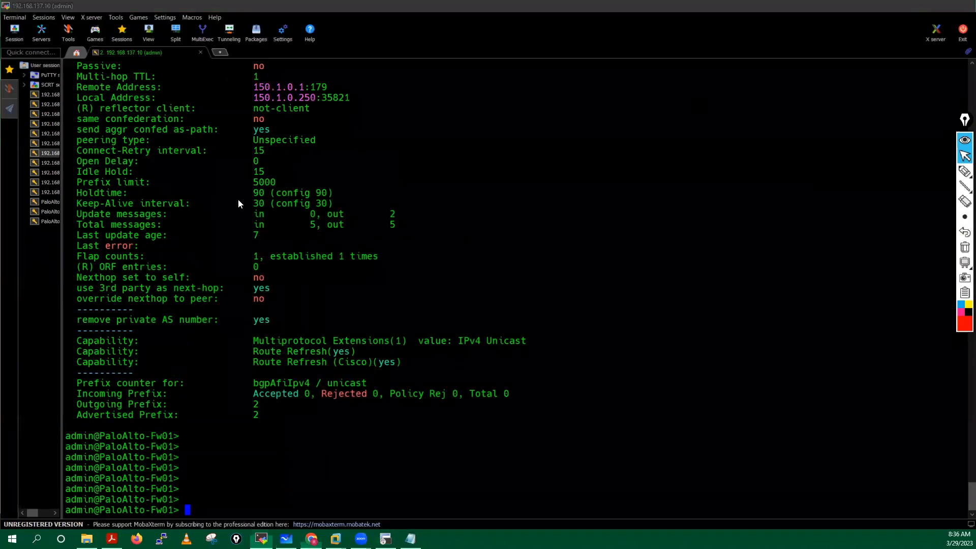
Step: On the EVE BGP lab topology, circle DMZ1-R4, the Inside routers and DMZ2-R5, then erase the marks
{"action": "left_click", "coordinate": [612, 412]}
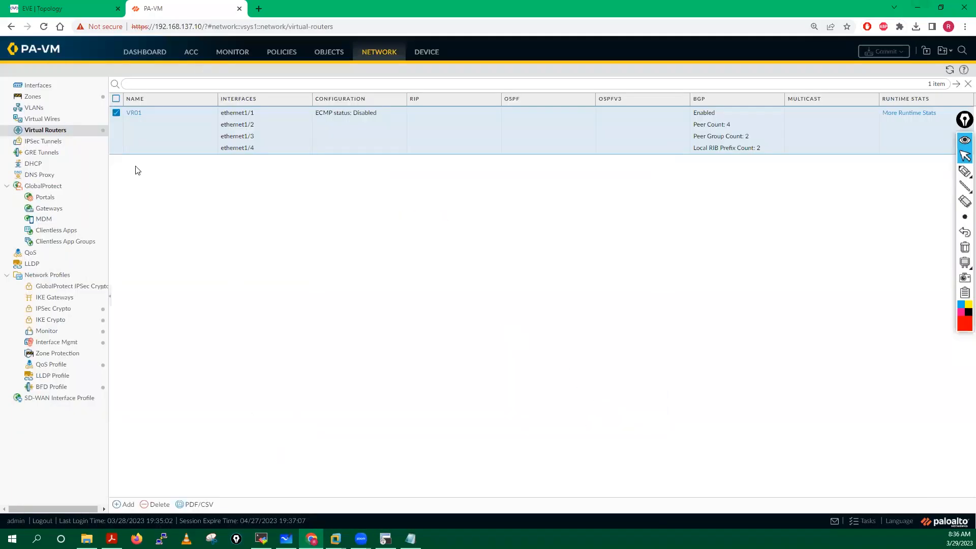
{"action": "left_click", "coordinate": [64, 8]}
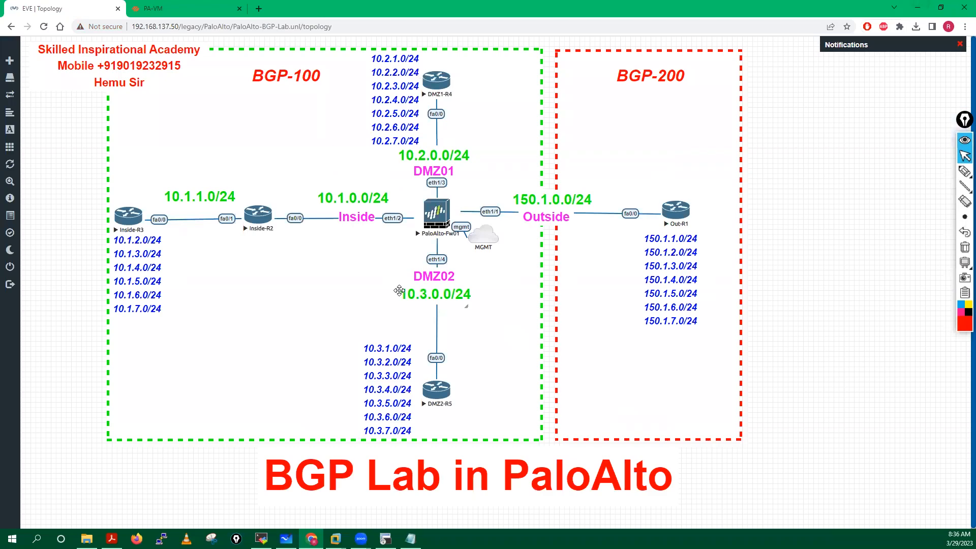
{"action": "mouse_move", "coordinate": [964, 171]}
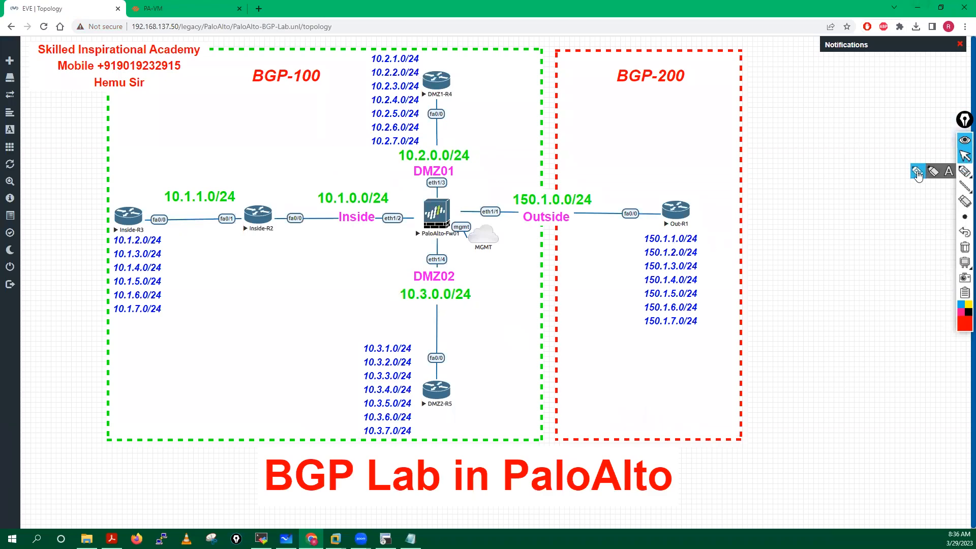
{"action": "left_click", "coordinate": [917, 174]}
{"action": "mouse_move", "coordinate": [446, 67]}
{"action": "left_mouse_down"}
{"action": "mouse_move", "coordinate": [399, 99]}
{"action": "mouse_move", "coordinate": [462, 169]}
{"action": "left_mouse_up"}
{"action": "left_click_drag", "start_coordinate": [440, 100], "coordinate": [460, 172]}
{"action": "mouse_move", "coordinate": [385, 186]}
{"action": "left_mouse_down"}
{"action": "mouse_move", "coordinate": [270, 157]}
{"action": "mouse_move", "coordinate": [276, 291]}
{"action": "mouse_move", "coordinate": [389, 188]}
{"action": "left_mouse_up"}
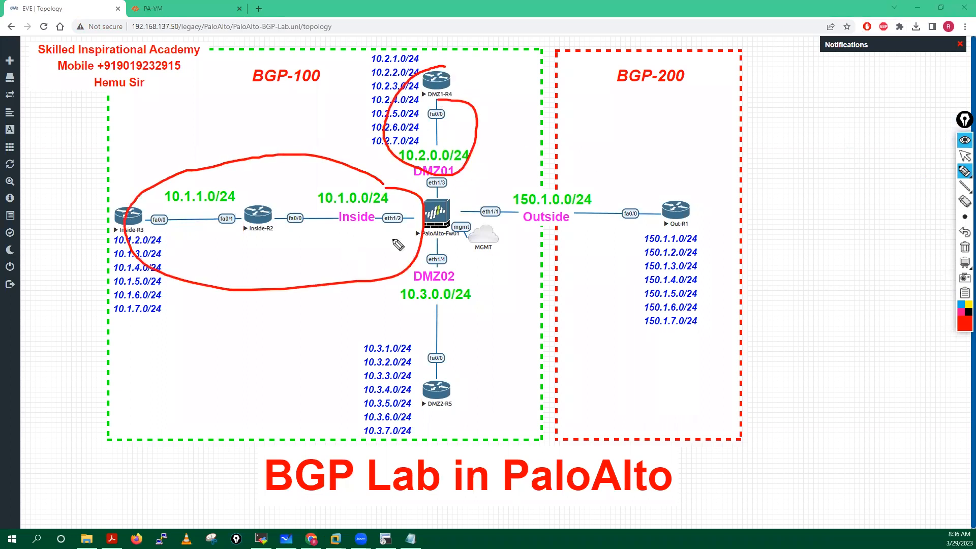
{"action": "mouse_move", "coordinate": [445, 243]}
{"action": "left_mouse_down"}
{"action": "mouse_move", "coordinate": [479, 330]}
{"action": "mouse_move", "coordinate": [433, 260]}
{"action": "left_mouse_up"}
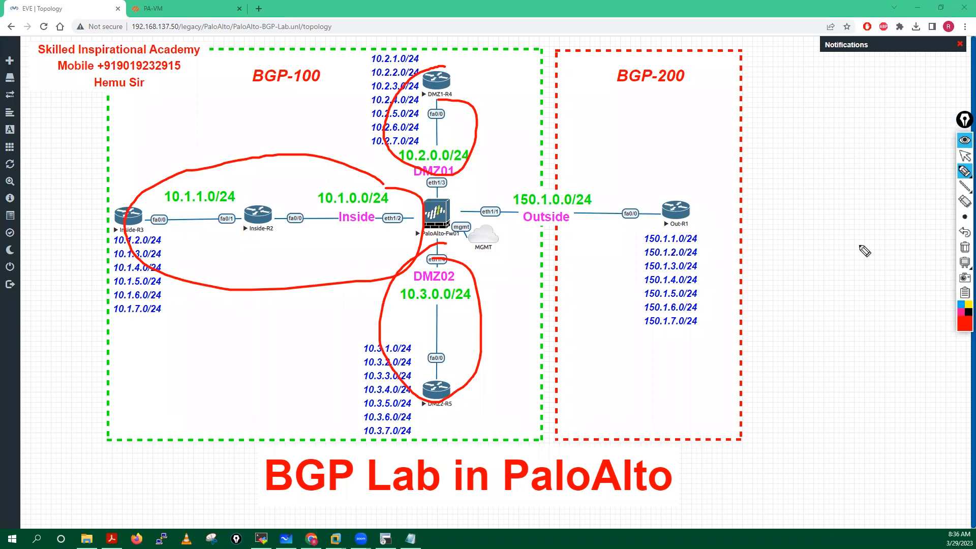
{"action": "left_click", "coordinate": [964, 247]}
{"action": "left_click", "coordinate": [964, 155]}
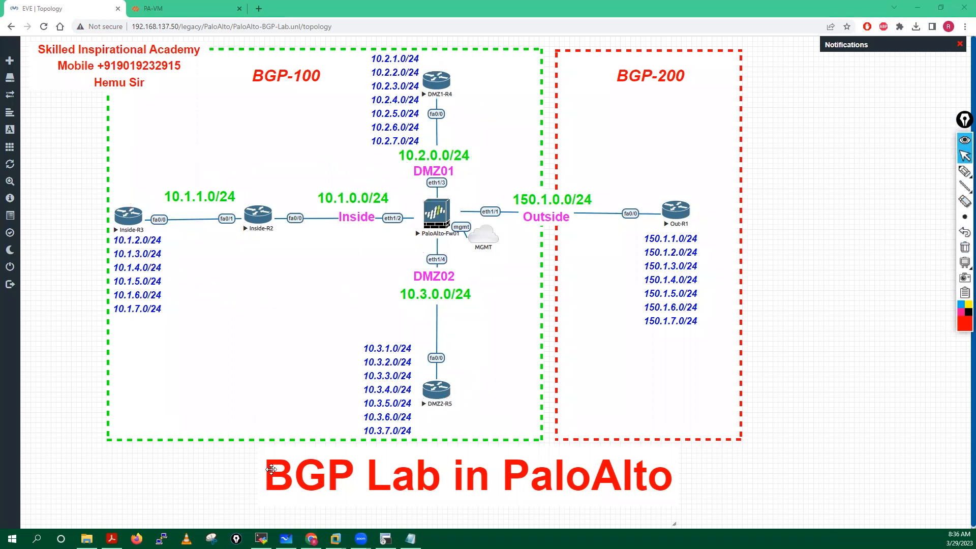
{"action": "left_click", "coordinate": [295, 386]}
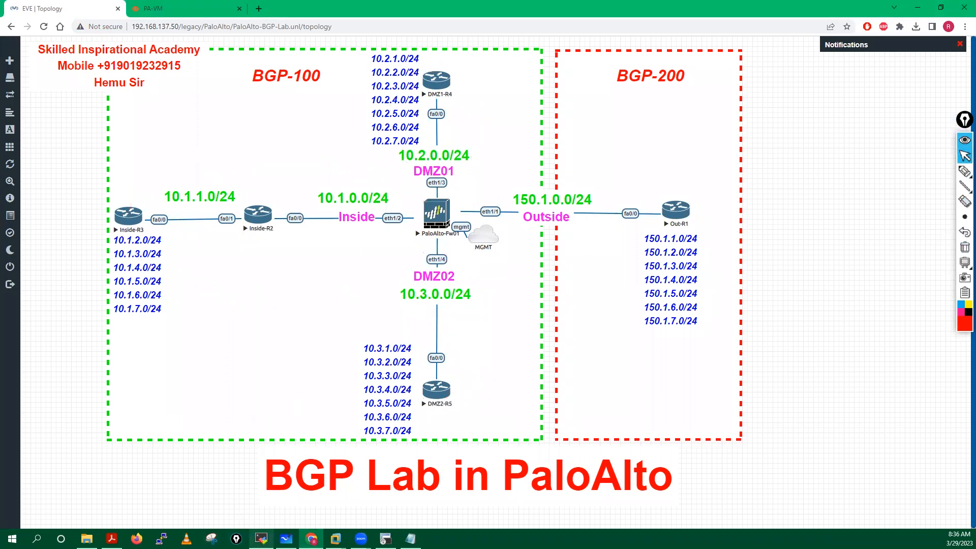
{"action": "left_click", "coordinate": [261, 539]}
Step: Run 'show routing route' on the firewall to list its routing table
{"action": "type", "text": "show ip ro"}
{"action": "key", "text": "BackSpace"}
{"action": "key", "text": "BackSpace"}
{"action": "key", "text": "BackSpace"}
{"action": "key", "text": "BackSpace"}
{"action": "key", "text": "BackSpace"}
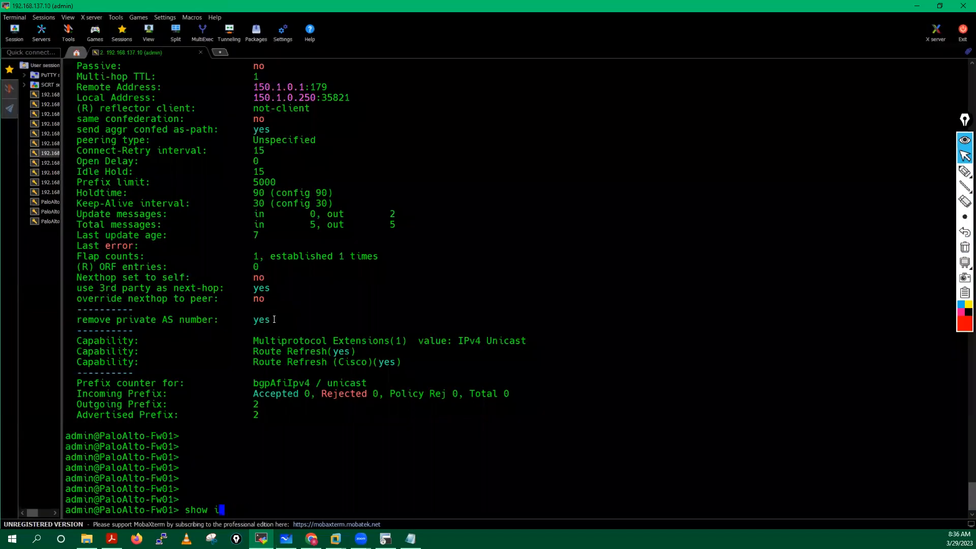
{"action": "type", "text": "routing route"}
{"action": "key", "text": "Return"}
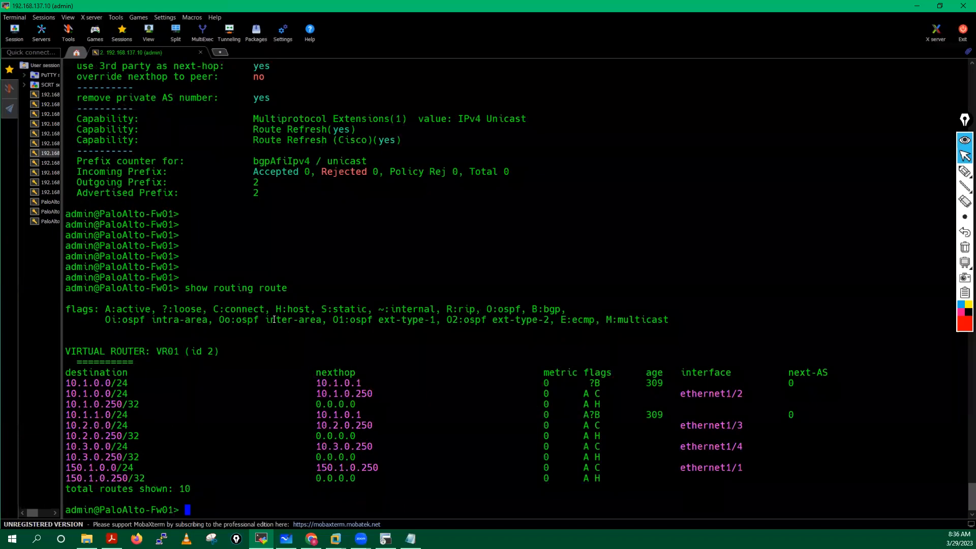
{"action": "key", "text": "Return"}
{"action": "key", "text": "Return"}
{"action": "key", "text": "Return"}
{"action": "key", "text": "Return"}
{"action": "key", "text": "Up"}
{"action": "key", "text": "Return"}
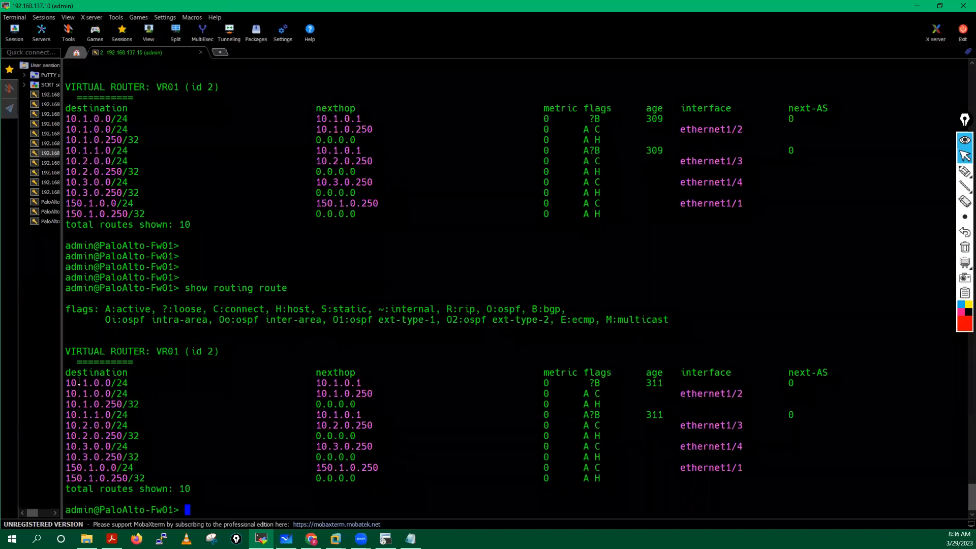
Step: Point out the BGP route 10.1.0.0/24 and the B:bgp and ?:loose flags, then go to PA-VM
{"action": "left_click_drag", "start_coordinate": [70, 385], "coordinate": [188, 489]}
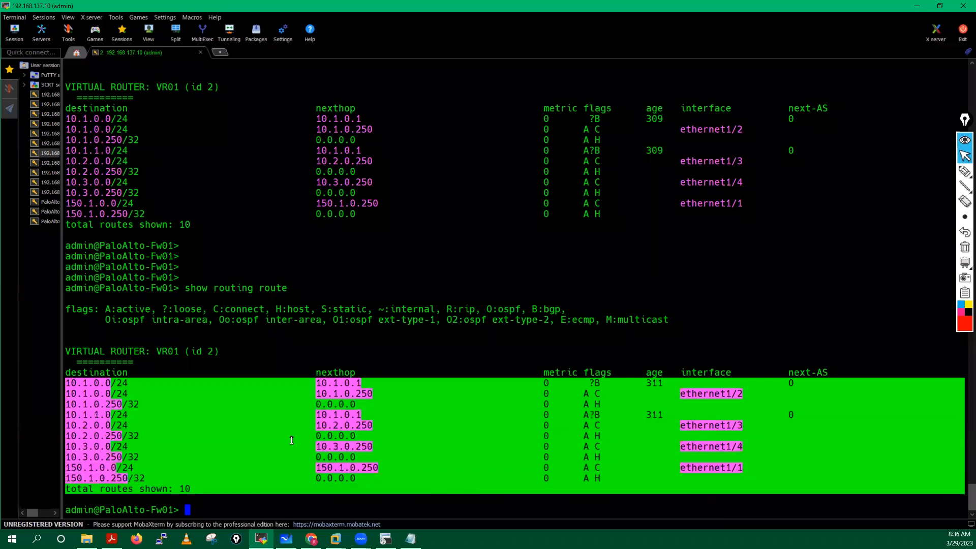
{"action": "left_click", "coordinate": [124, 398]}
{"action": "left_click_drag", "start_coordinate": [68, 384], "coordinate": [683, 384]}
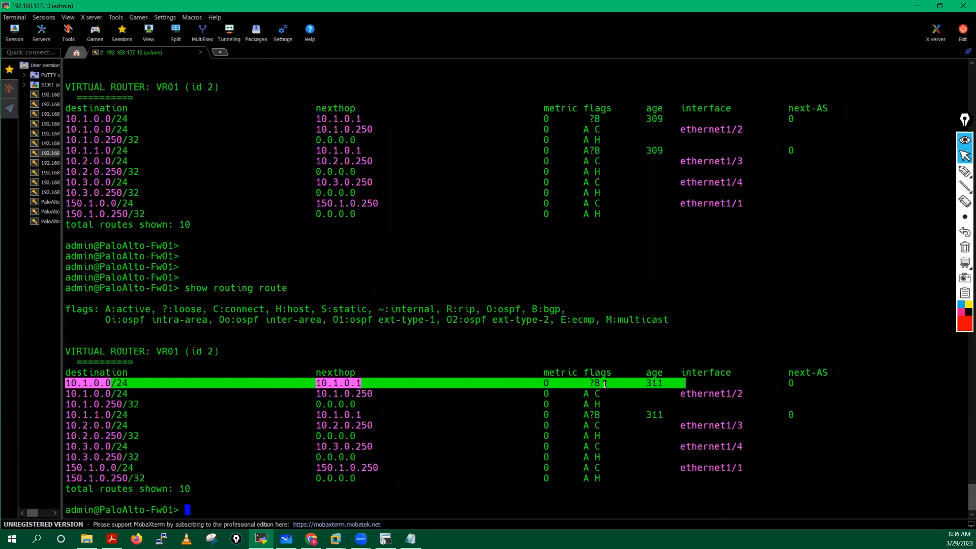
{"action": "left_click", "coordinate": [401, 354]}
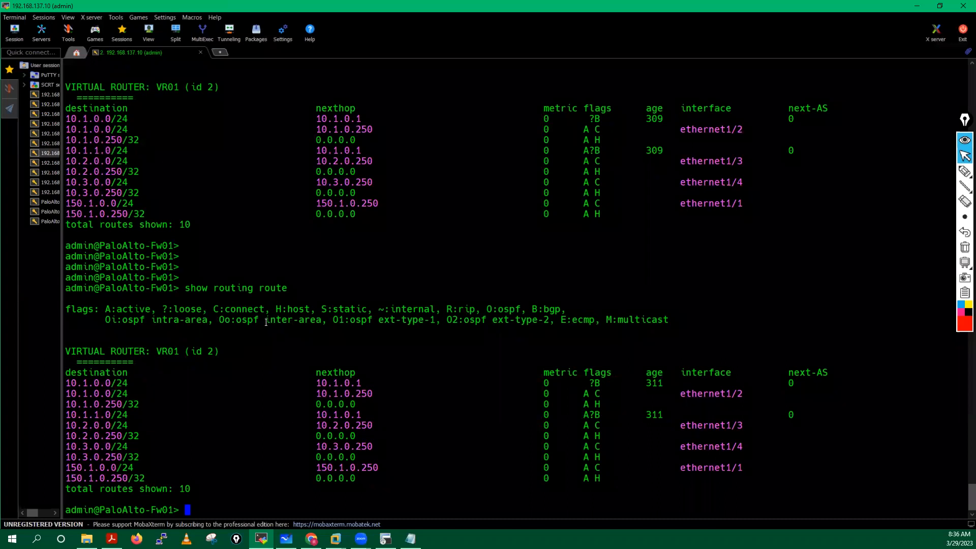
{"action": "left_click_drag", "start_coordinate": [227, 313], "coordinate": [284, 321]}
{"action": "left_click", "coordinate": [556, 373]}
{"action": "left_click_drag", "start_coordinate": [532, 308], "coordinate": [588, 307]}
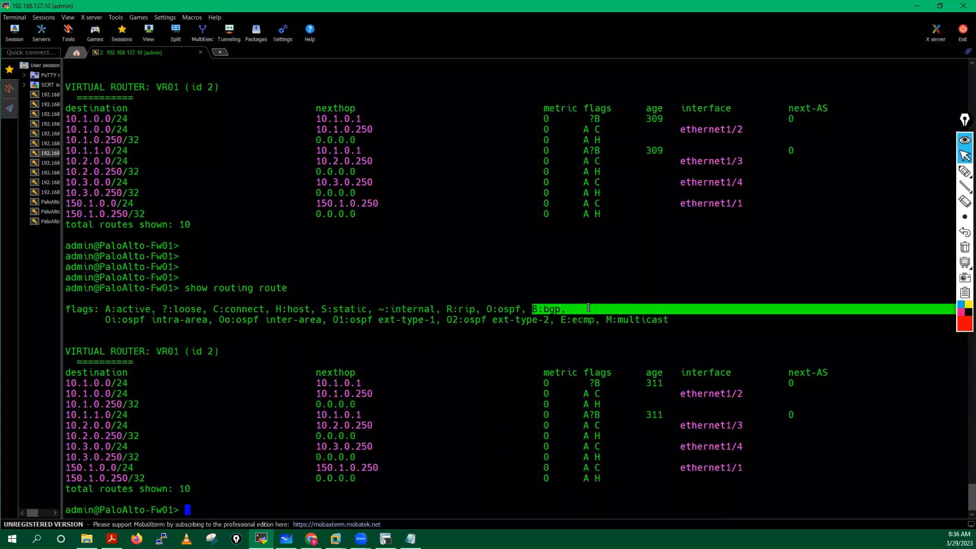
{"action": "left_click_drag", "start_coordinate": [162, 306], "coordinate": [202, 308]}
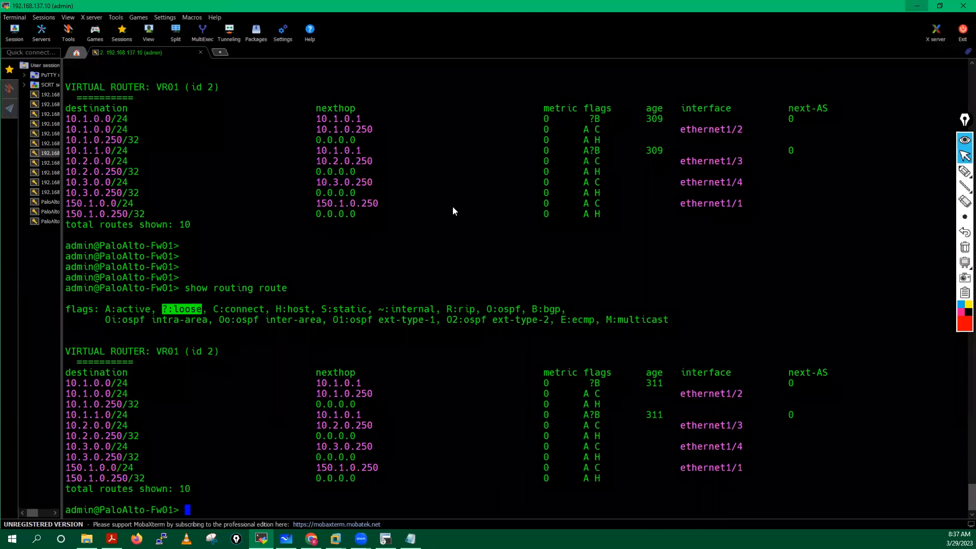
{"action": "left_click", "coordinate": [916, 6]}
{"action": "left_click", "coordinate": [162, 6]}
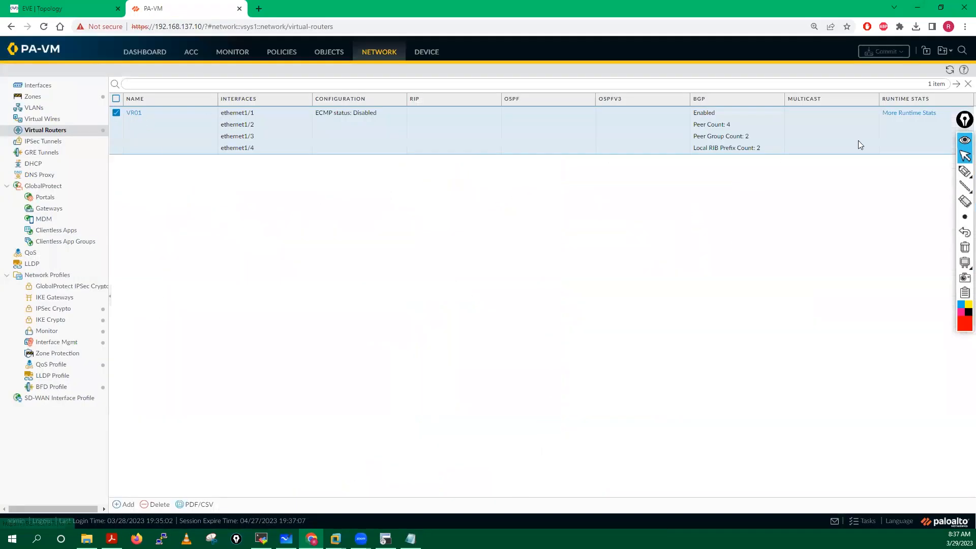
Step: Open VR01's BGP settings and look over its Advanced options and peer groups
{"action": "left_click", "coordinate": [133, 112]}
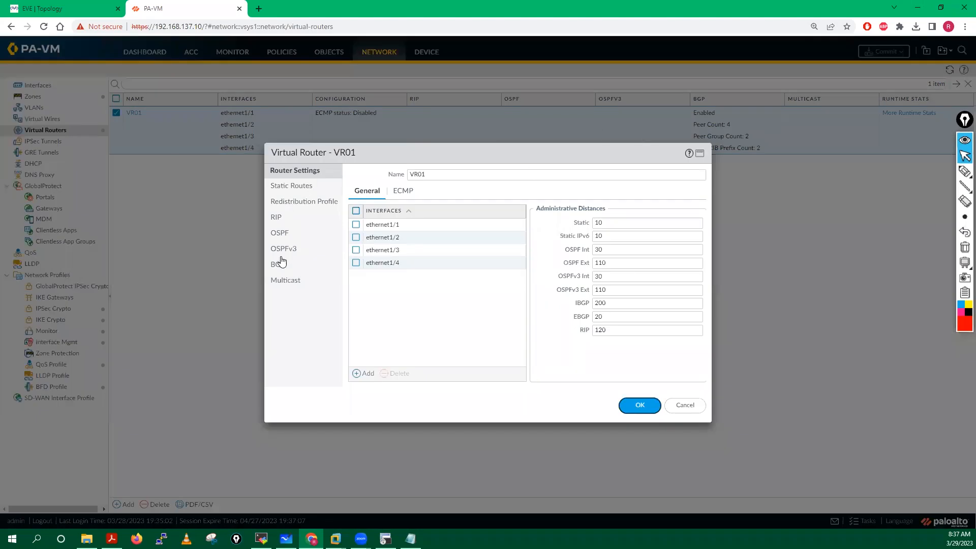
{"action": "left_click", "coordinate": [280, 265]}
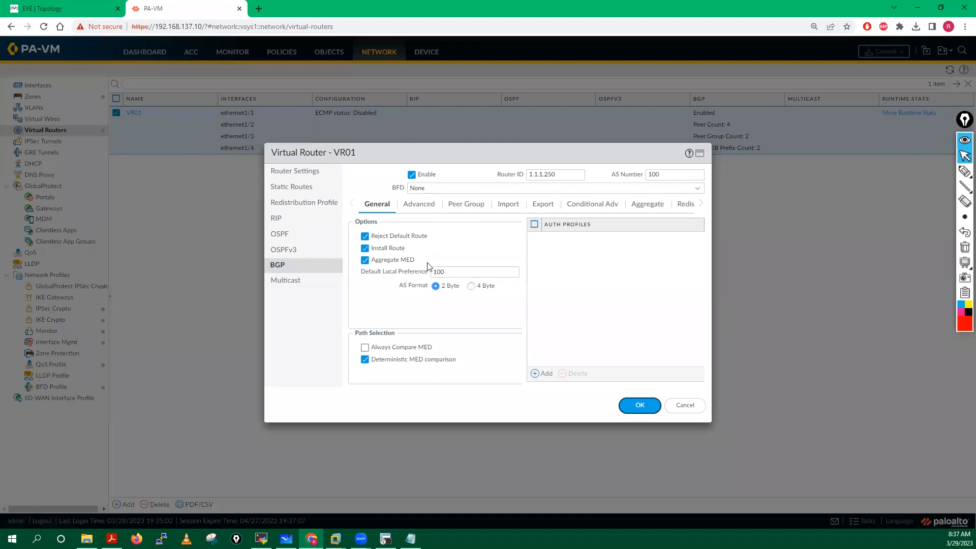
{"action": "left_click", "coordinate": [421, 204]}
{"action": "left_click", "coordinate": [382, 211]}
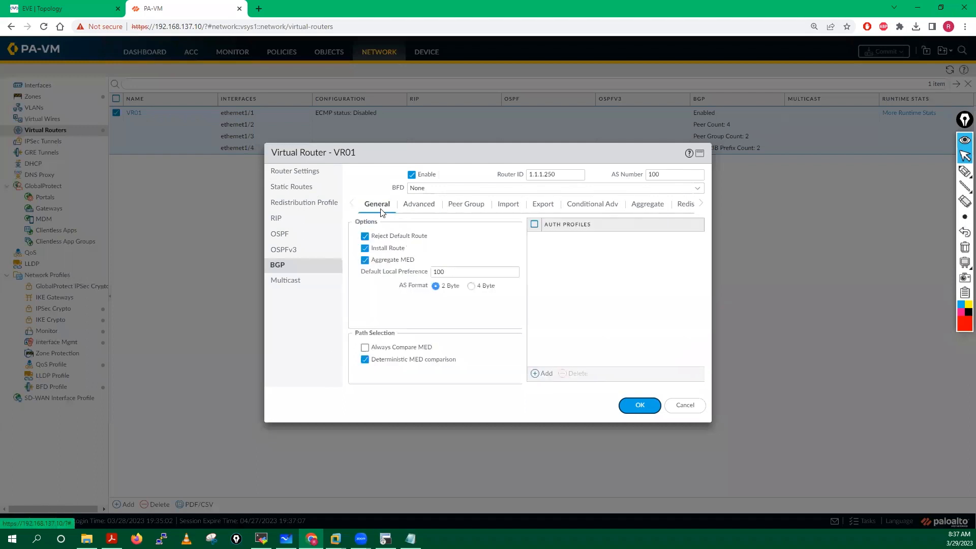
{"action": "left_click", "coordinate": [424, 206]}
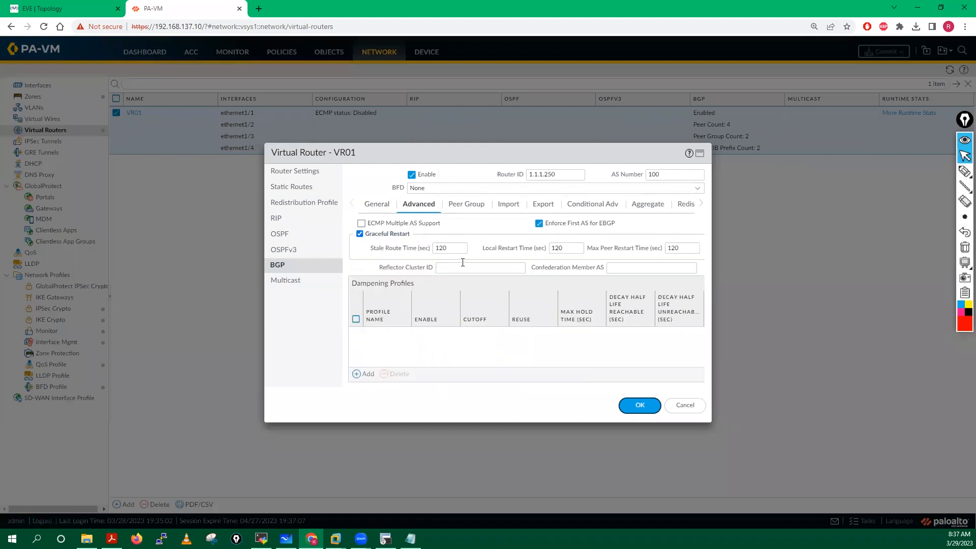
{"action": "left_click", "coordinate": [466, 204]}
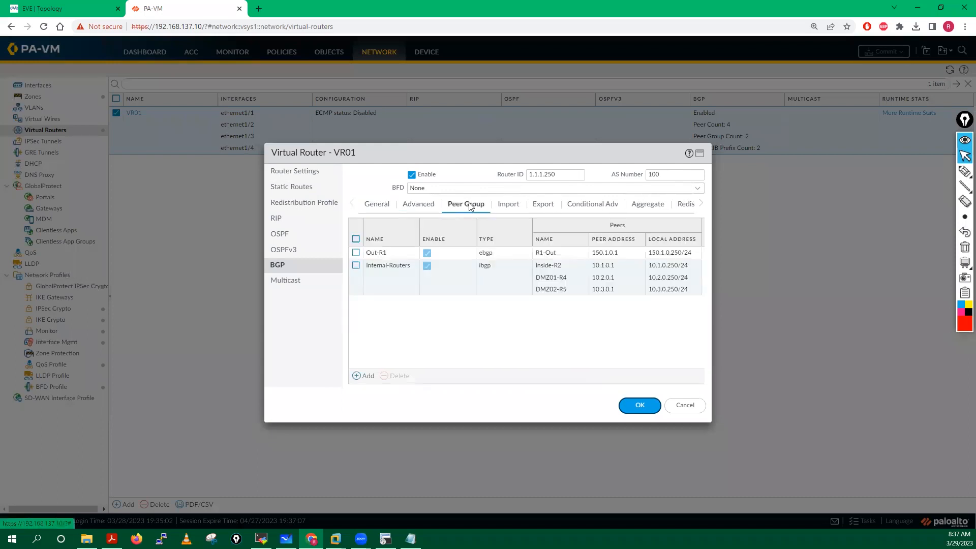
Step: Rename peer group Out-R1 to Outside-R1, review its R1-Out peer, and save the group
{"action": "left_click", "coordinate": [380, 254]}
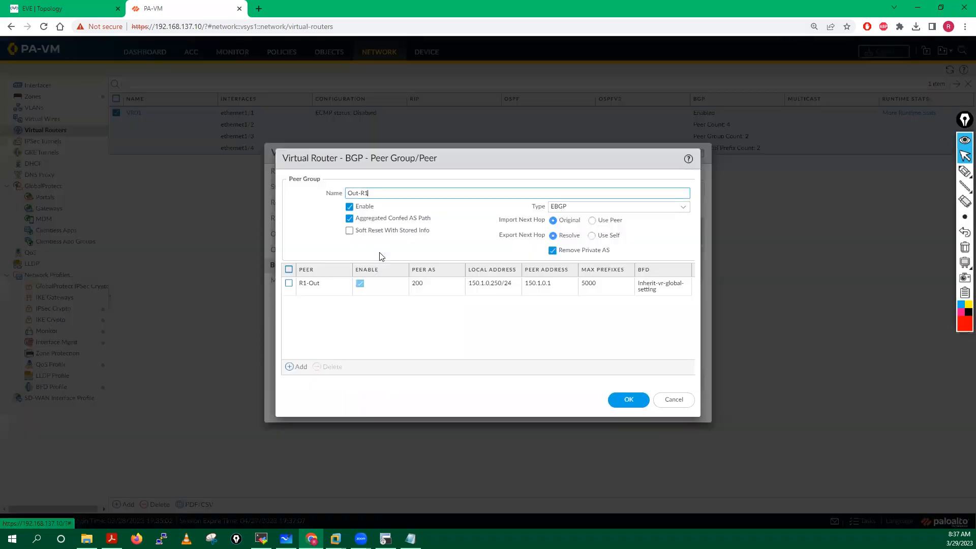
{"action": "left_click", "coordinate": [360, 193]}
{"action": "type", "text": "side"}
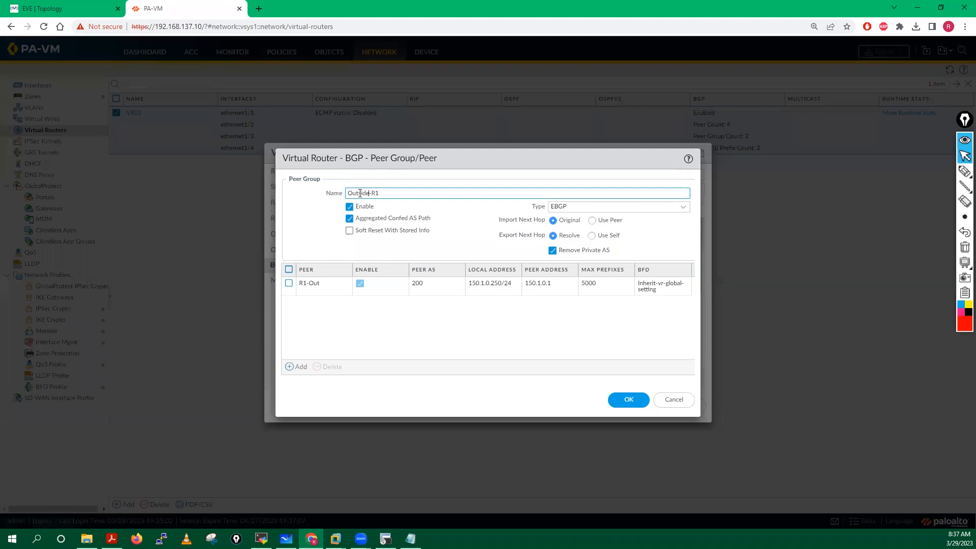
{"action": "left_click", "coordinate": [299, 213]}
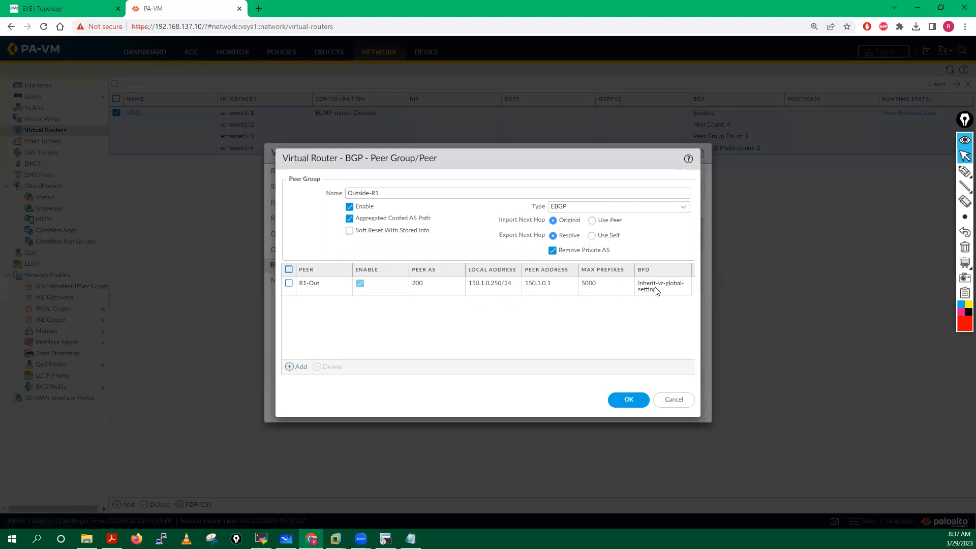
{"action": "left_click", "coordinate": [307, 283]}
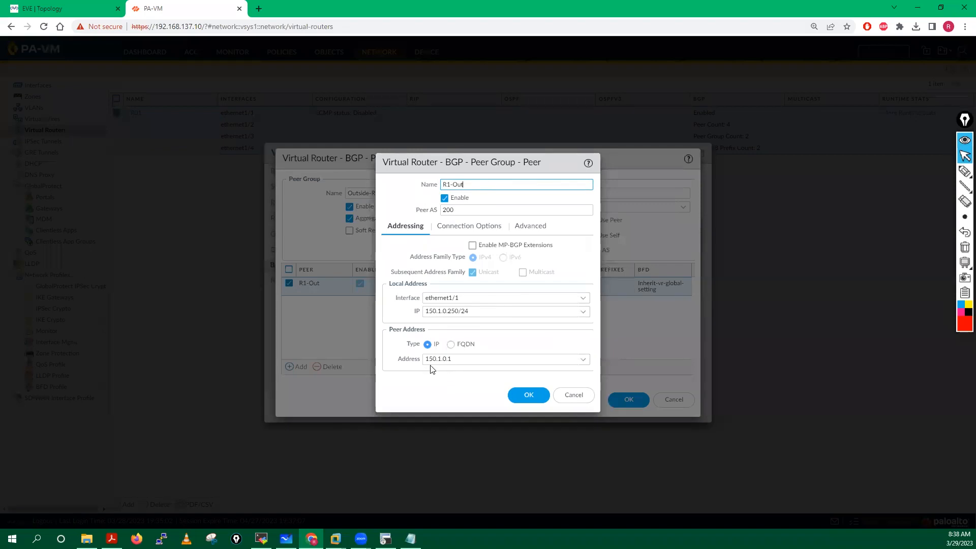
{"action": "left_click", "coordinate": [527, 397]}
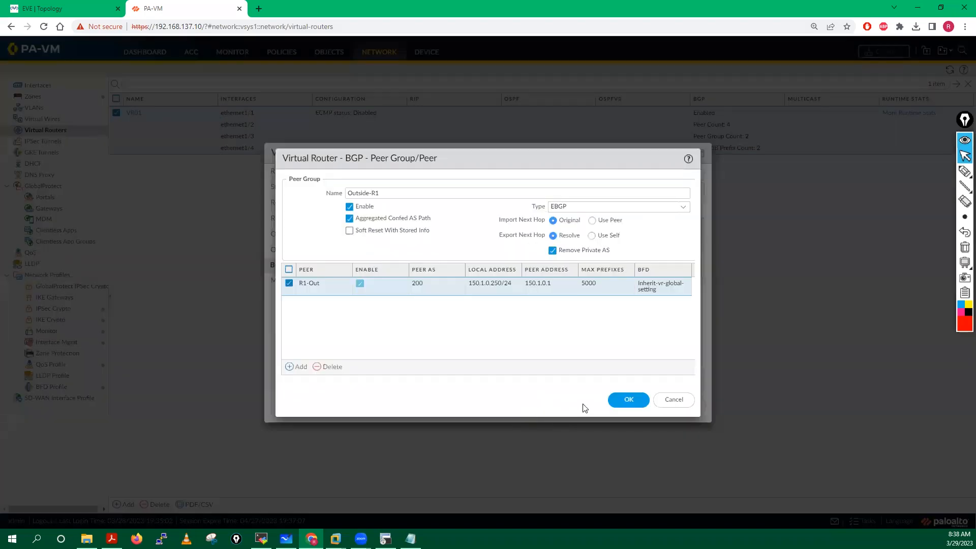
{"action": "left_click", "coordinate": [636, 402]}
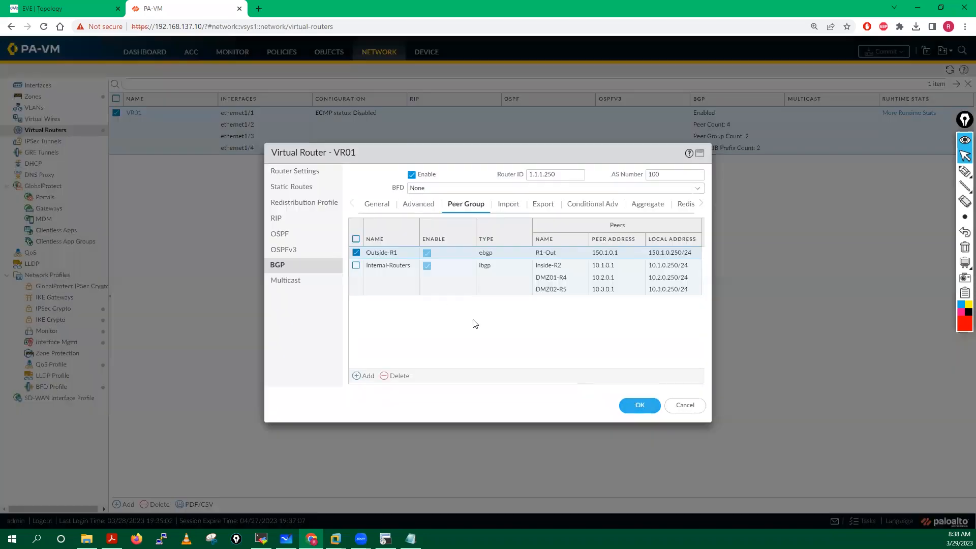
{"action": "left_click", "coordinate": [510, 208]}
Step: Review the Export, Conditional Adv and Aggregate tabs, then add redistribution rule 150.1.0.0/24
{"action": "left_click", "coordinate": [543, 208]}
{"action": "left_click", "coordinate": [587, 208]}
{"action": "left_click", "coordinate": [638, 208]}
{"action": "left_click", "coordinate": [673, 209]}
{"action": "left_click", "coordinate": [365, 374]}
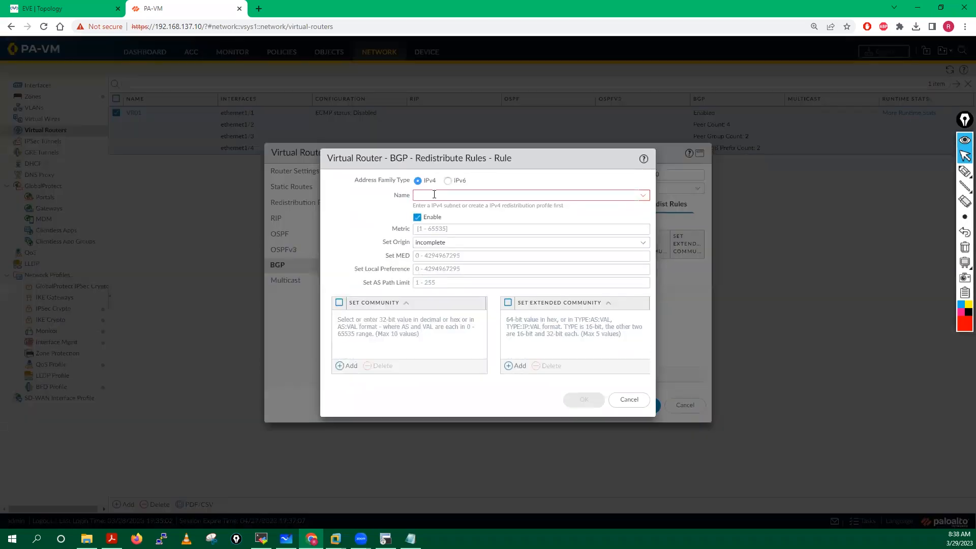
{"action": "left_click", "coordinate": [644, 195]}
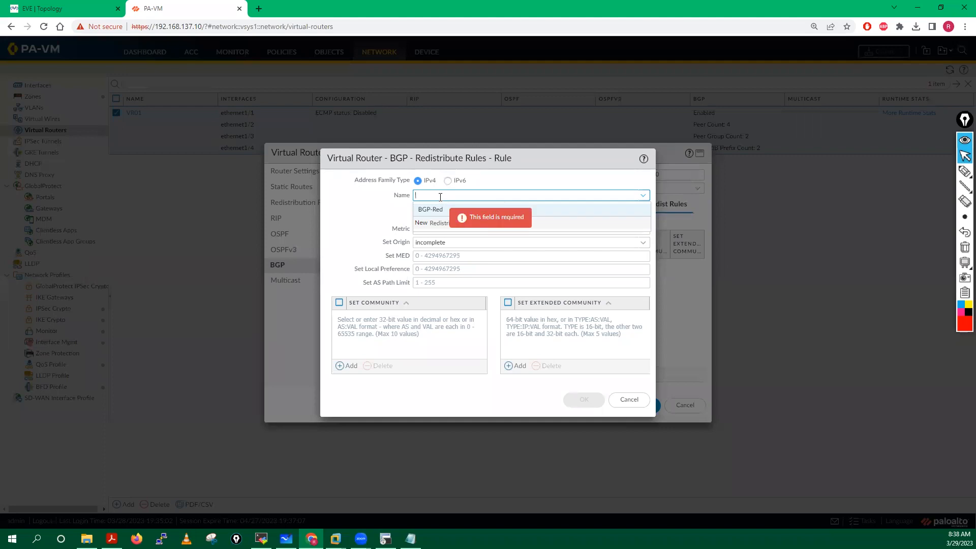
{"action": "type", "text": "9"}
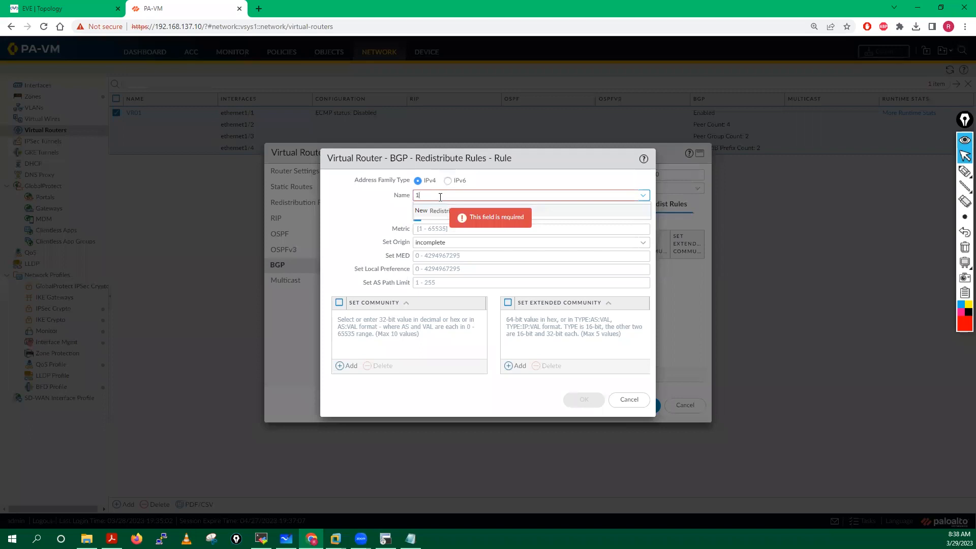
{"action": "type", "text": "50.1"}
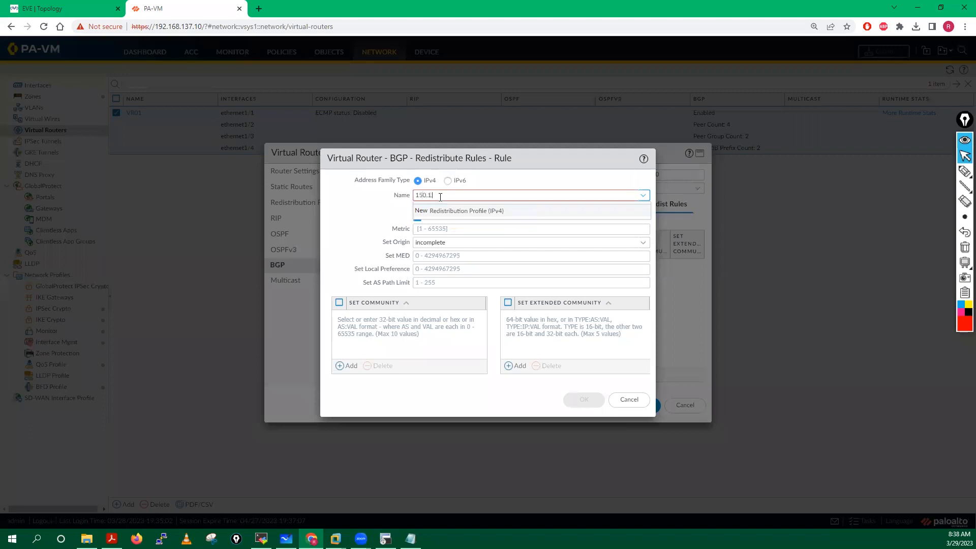
{"action": "type", "text": ".0.0/24"}
{"action": "left_click", "coordinate": [354, 213]}
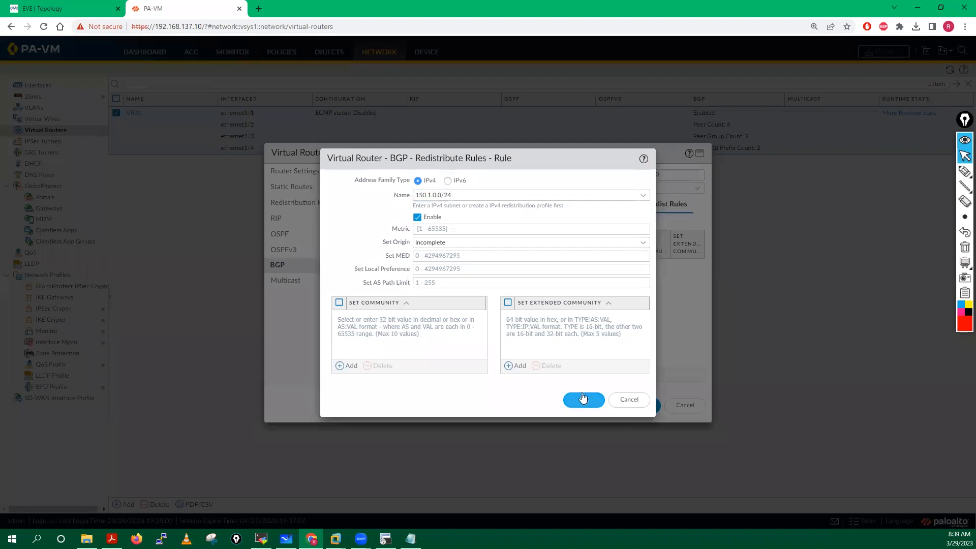
{"action": "left_click", "coordinate": [583, 399]}
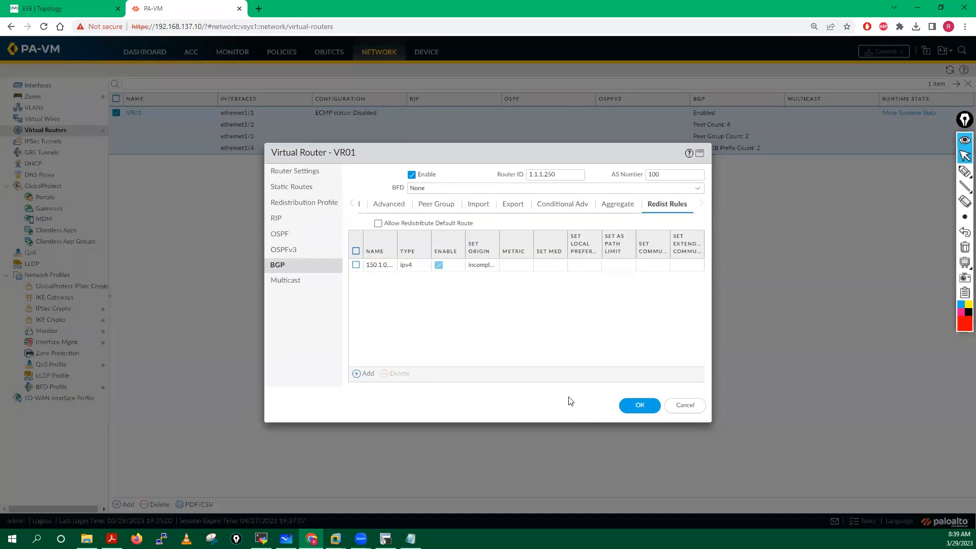
Step: Add BGP redistribution rules for 10.1.0.0/24 and 10.2.0.0/24
{"action": "left_click", "coordinate": [360, 374]}
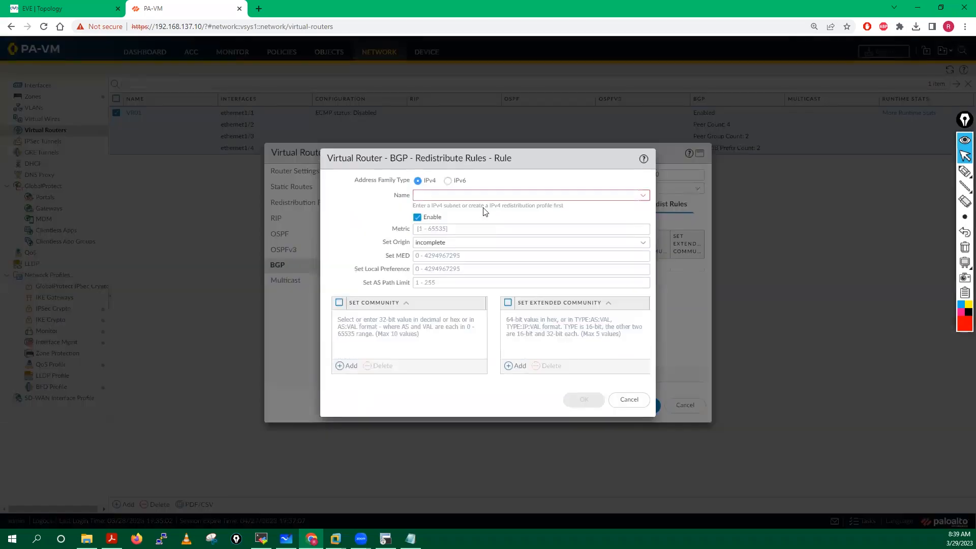
{"action": "left_click", "coordinate": [447, 195]}
{"action": "type", "text": "10"}
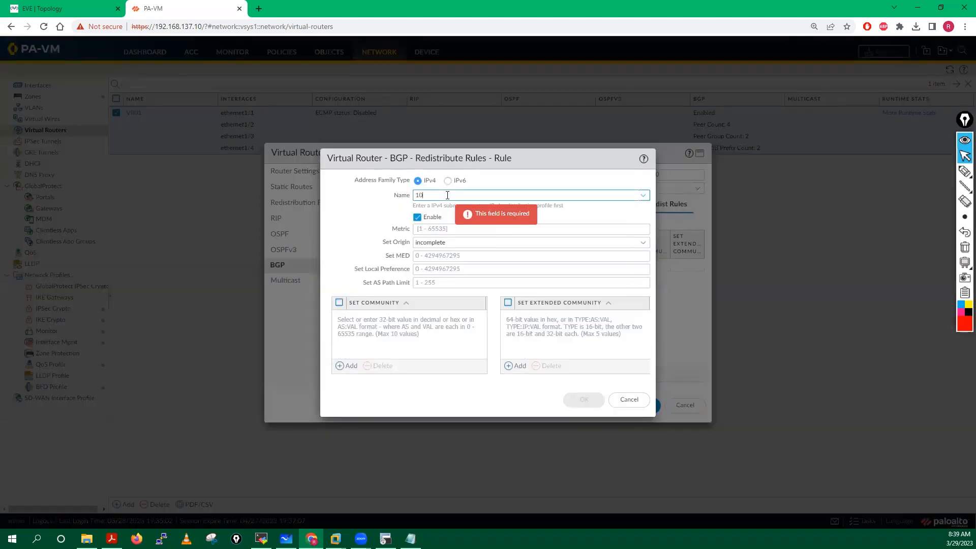
{"action": "type", "text": ".1.0.0/24"}
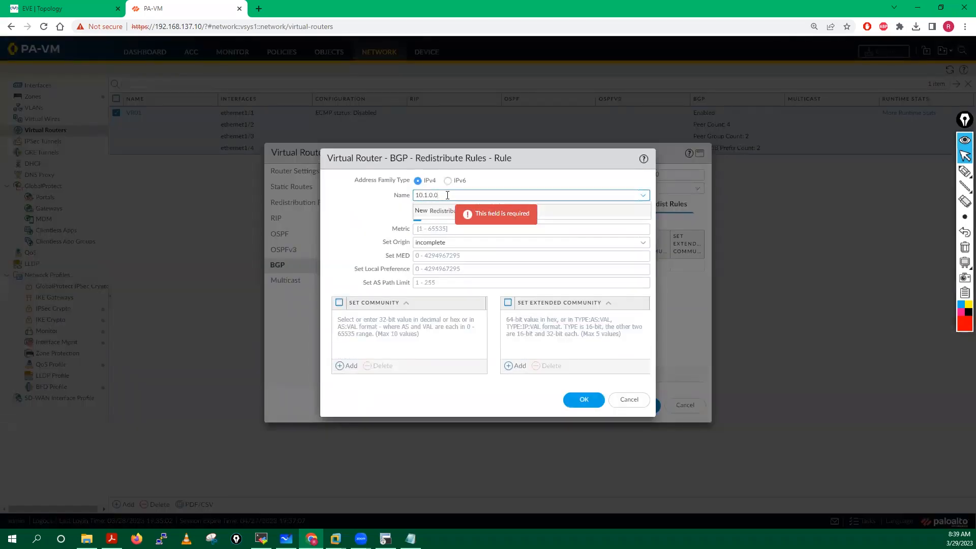
{"action": "left_click", "coordinate": [350, 241]}
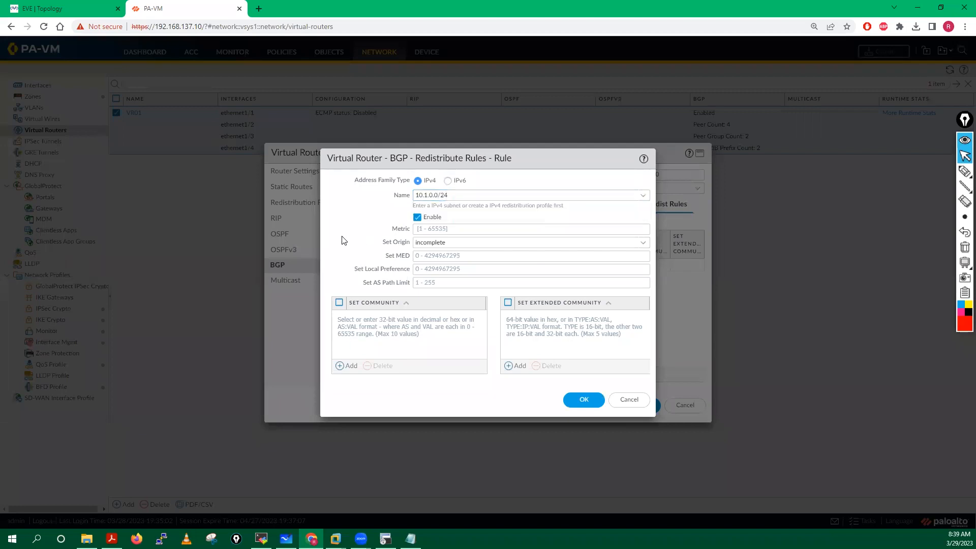
{"action": "left_click", "coordinate": [590, 400]}
{"action": "left_click", "coordinate": [368, 374]}
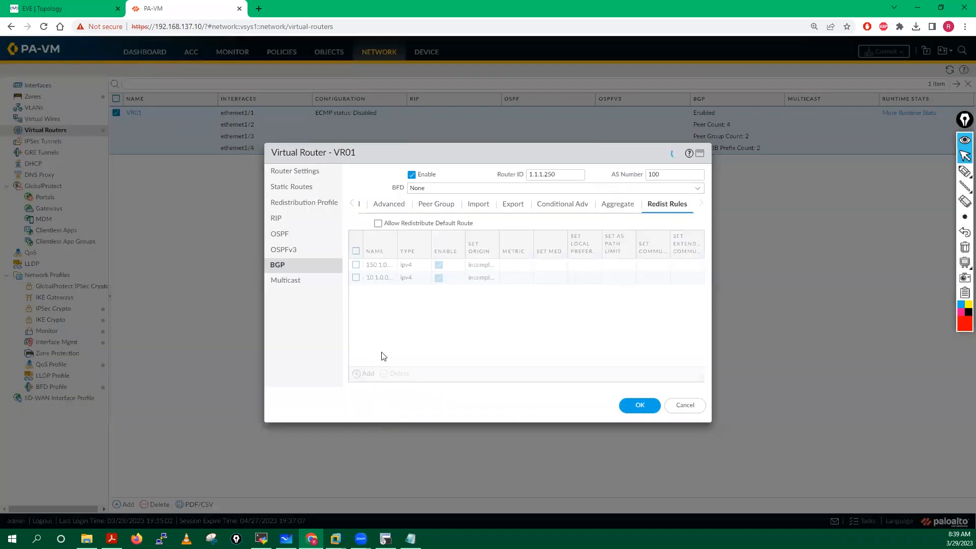
{"action": "type", "text": "10."}
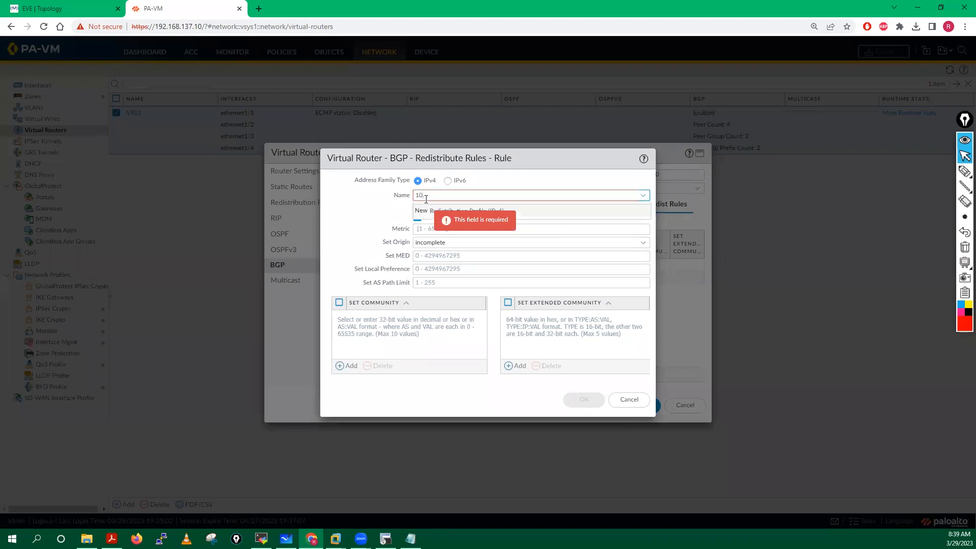
{"action": "type", "text": "2.0.0/24"}
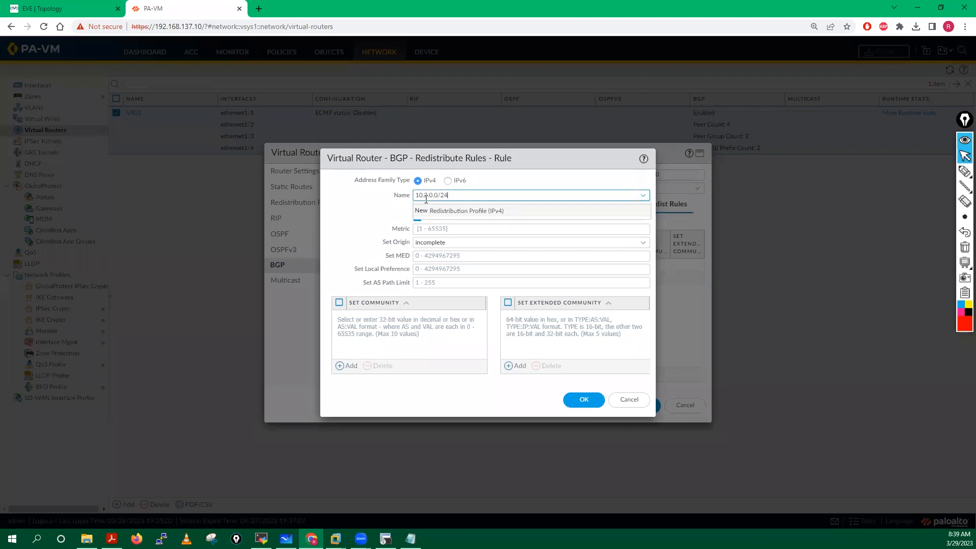
{"action": "left_click", "coordinate": [369, 221]}
{"action": "left_click", "coordinate": [580, 400]}
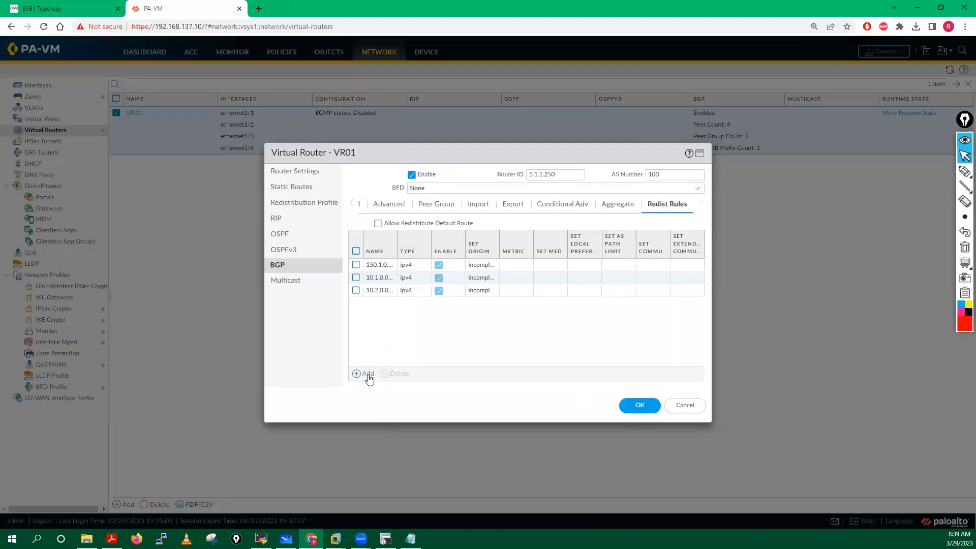
Step: Add the 10.3.0.0/24 redistribution rule and save VR01's BGP configuration
{"action": "left_click", "coordinate": [367, 375]}
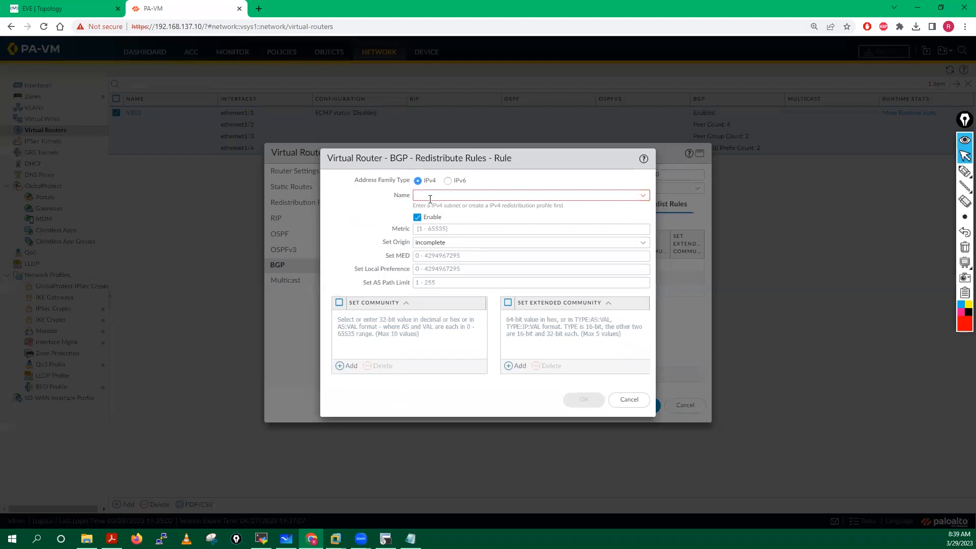
{"action": "left_click", "coordinate": [430, 199]}
{"action": "type", "text": "10.3"}
{"action": "type", "text": ".3.0/24"}
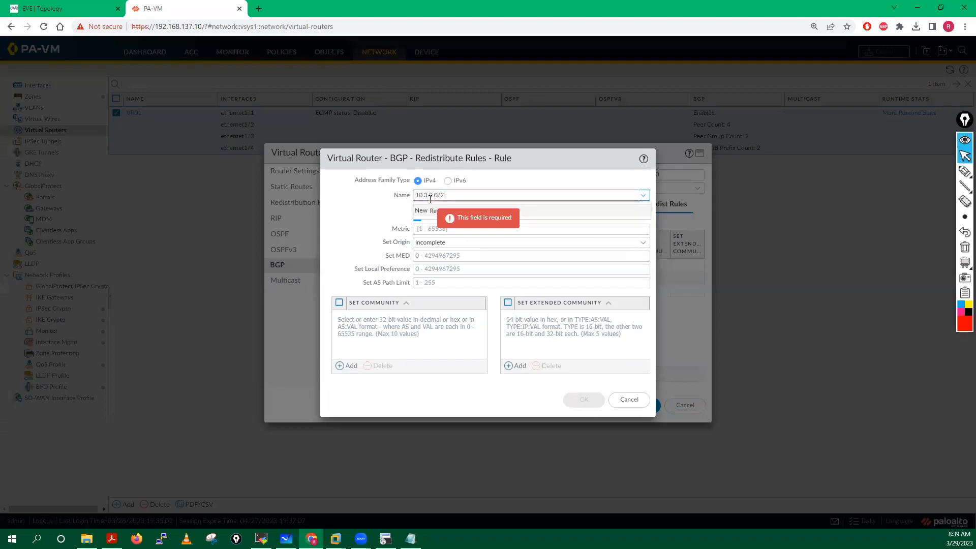
{"action": "left_click", "coordinate": [366, 211]}
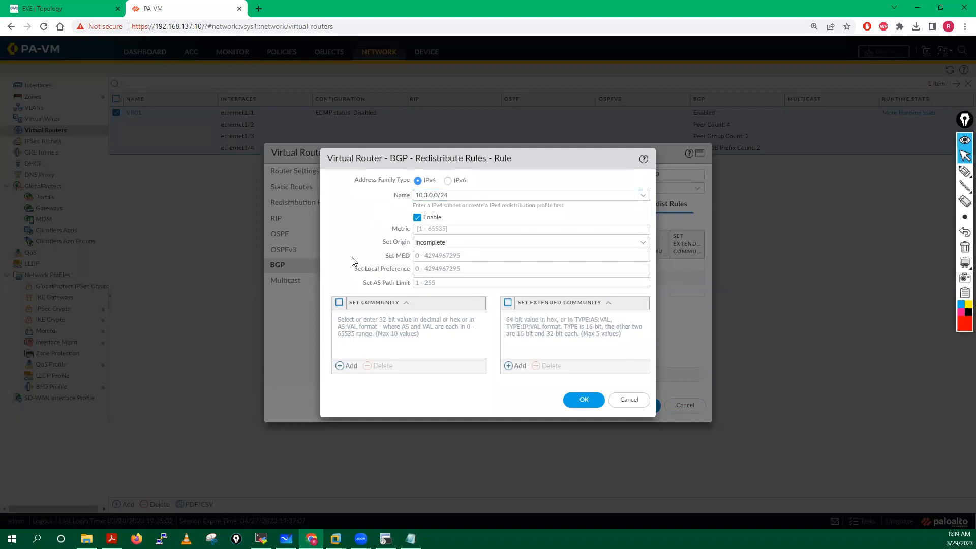
{"action": "left_click", "coordinate": [584, 399]}
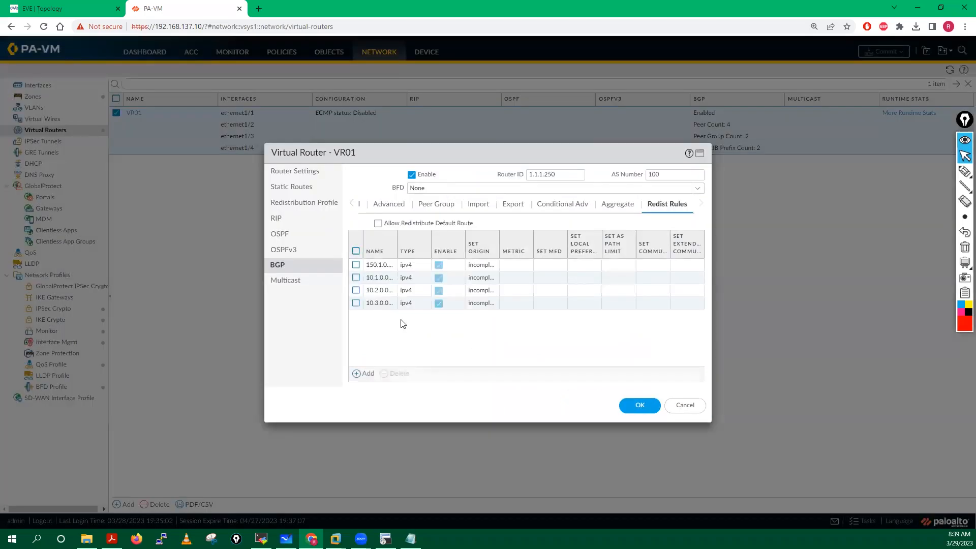
{"action": "left_click", "coordinate": [637, 405]}
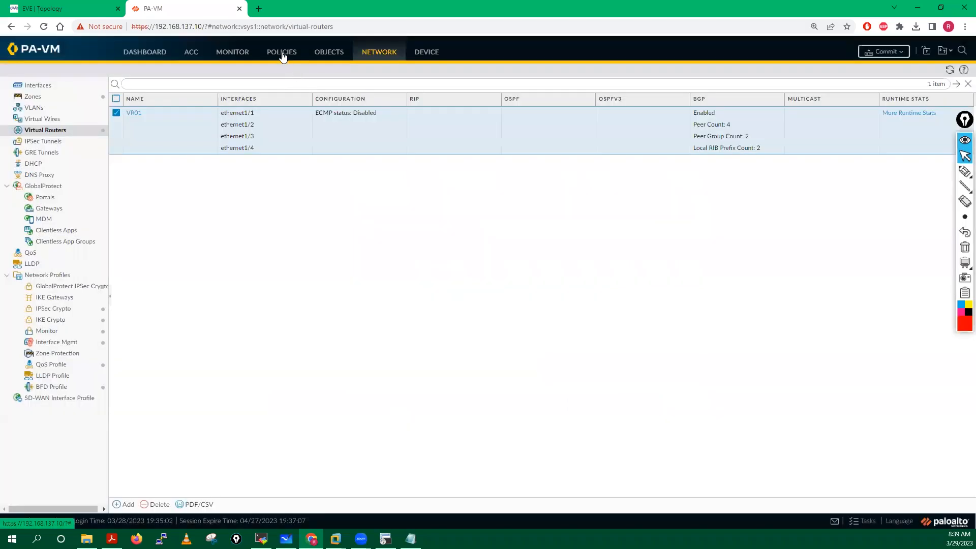
{"action": "left_click", "coordinate": [282, 52]}
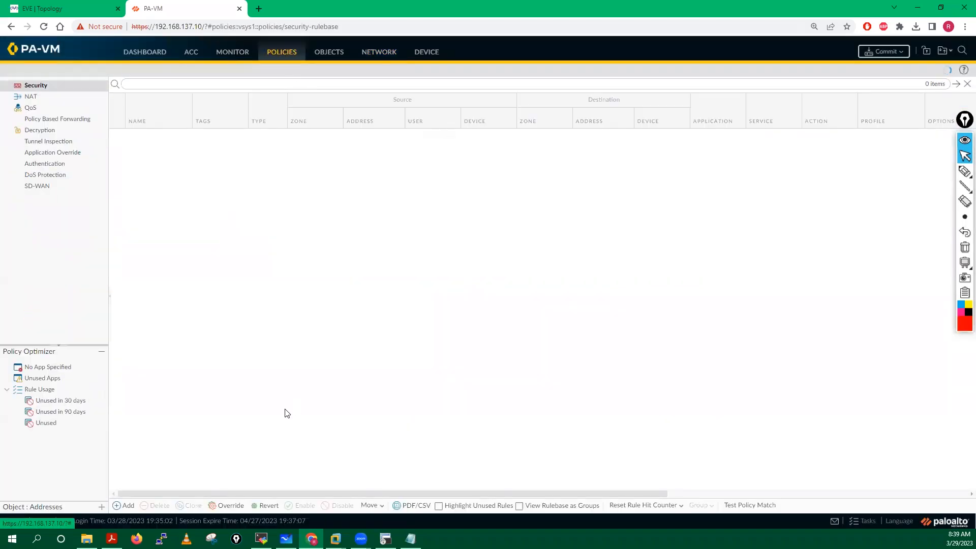
Step: Run 'show session all' on the firewall, listing four BGP sessions on port 179
{"action": "key", "text": "alt+Tab"}
{"action": "type", "text": "sh"}
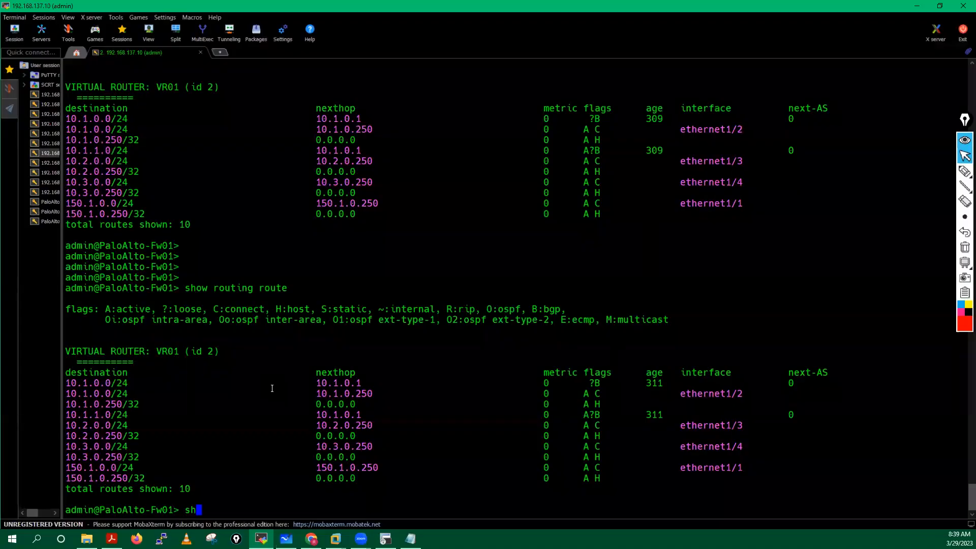
{"action": "type", "text": "ow session all"}
{"action": "key", "text": "Return"}
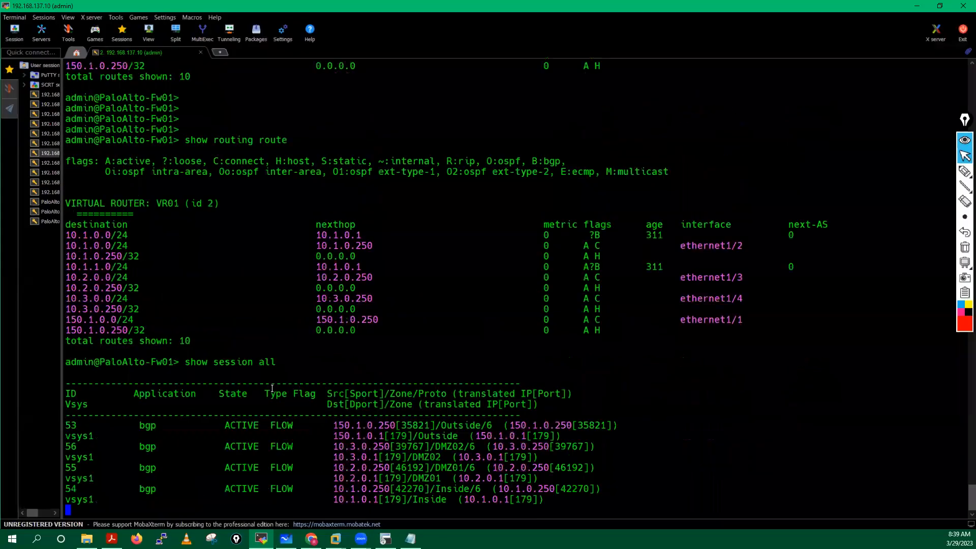
{"action": "key", "text": "Return"}
{"action": "key", "text": "Return"}
{"action": "key", "text": "Return"}
{"action": "key", "text": "Return"}
{"action": "key", "text": "Return"}
{"action": "key", "text": "Return"}
{"action": "key", "text": "Return"}
{"action": "key", "text": "Return"}
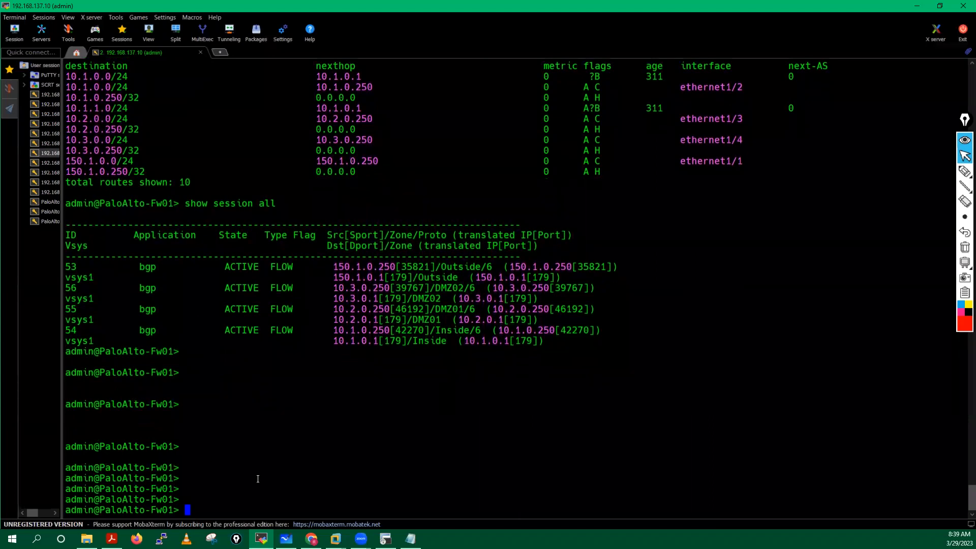
Step: Create a security rule named Allow-All with any source zone
{"action": "left_click", "coordinate": [311, 539]}
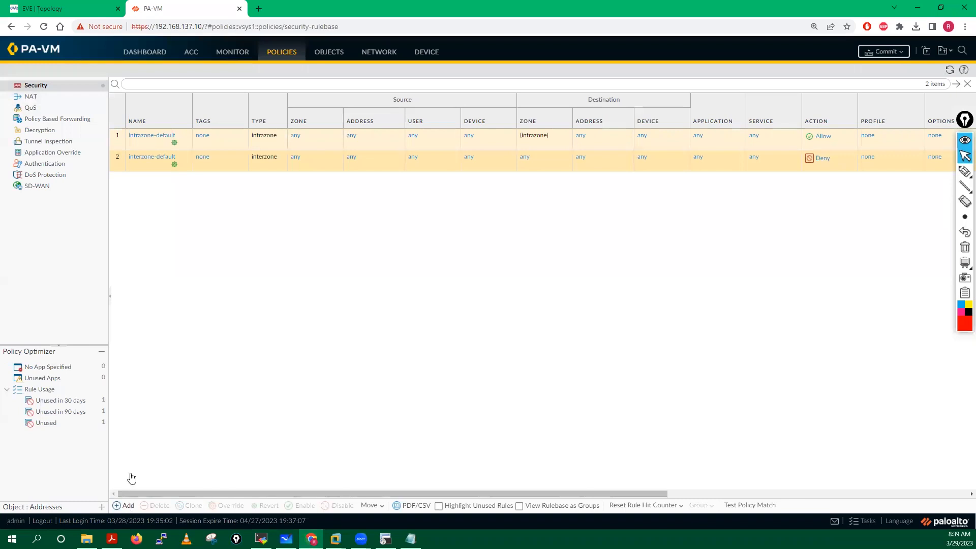
{"action": "left_click", "coordinate": [125, 505]}
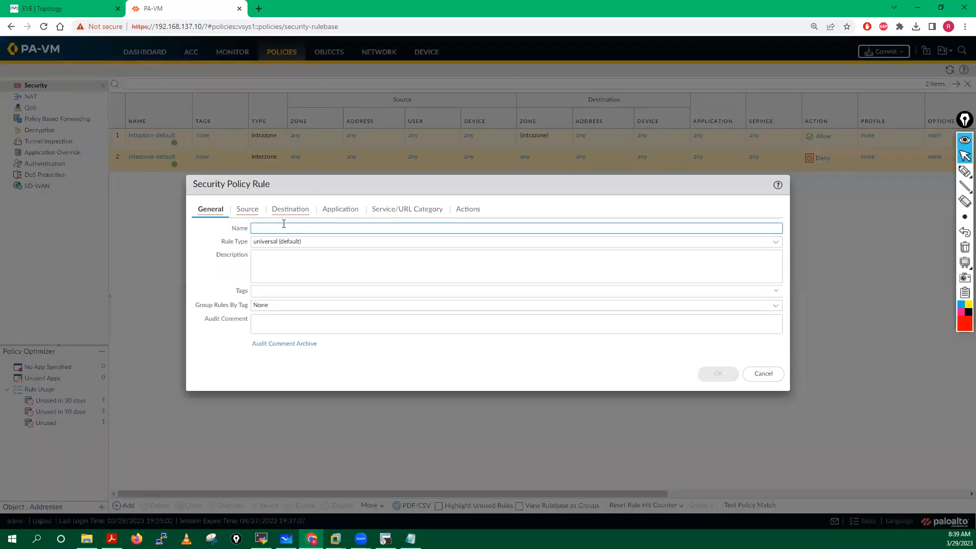
{"action": "type", "text": "Allow-AL"}
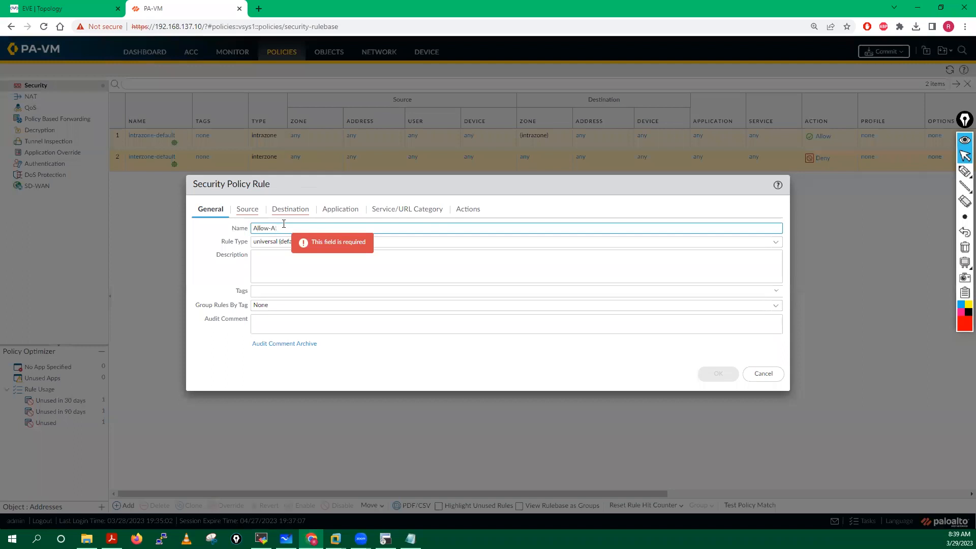
{"action": "left_click", "coordinate": [242, 210]}
{"action": "left_click", "coordinate": [211, 347]}
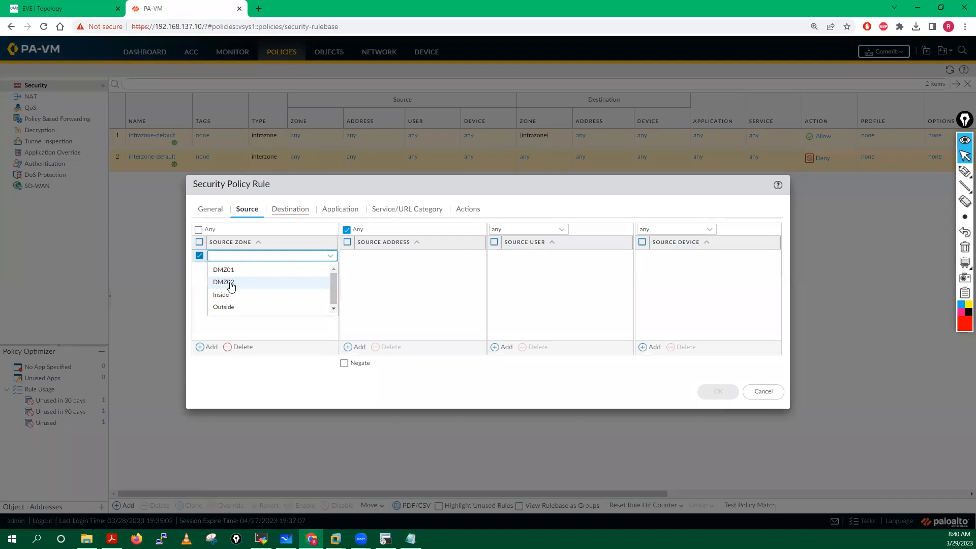
{"action": "left_click", "coordinate": [207, 313]}
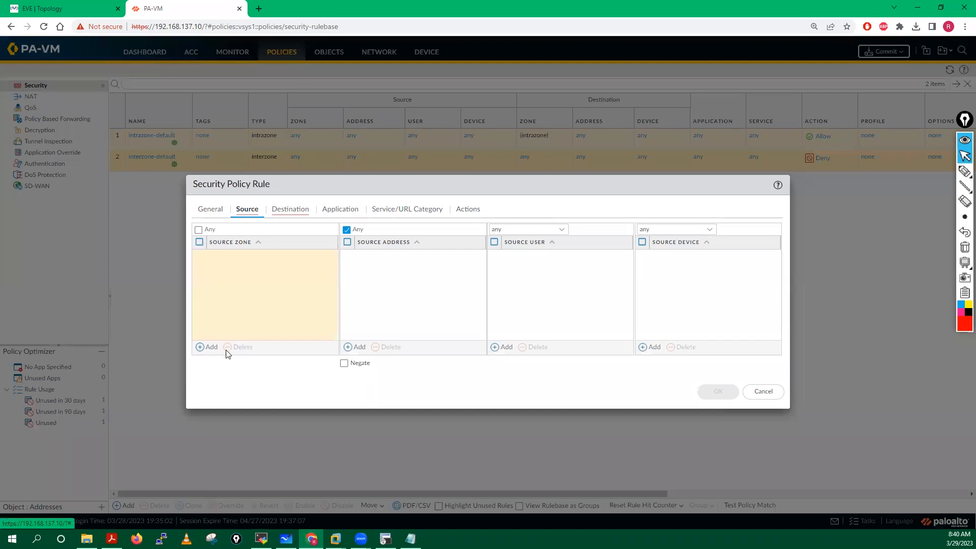
{"action": "left_click", "coordinate": [198, 230]}
Step: Set the Allow-All rule's destination zone to any, save it, and commit
{"action": "left_click", "coordinate": [290, 216]}
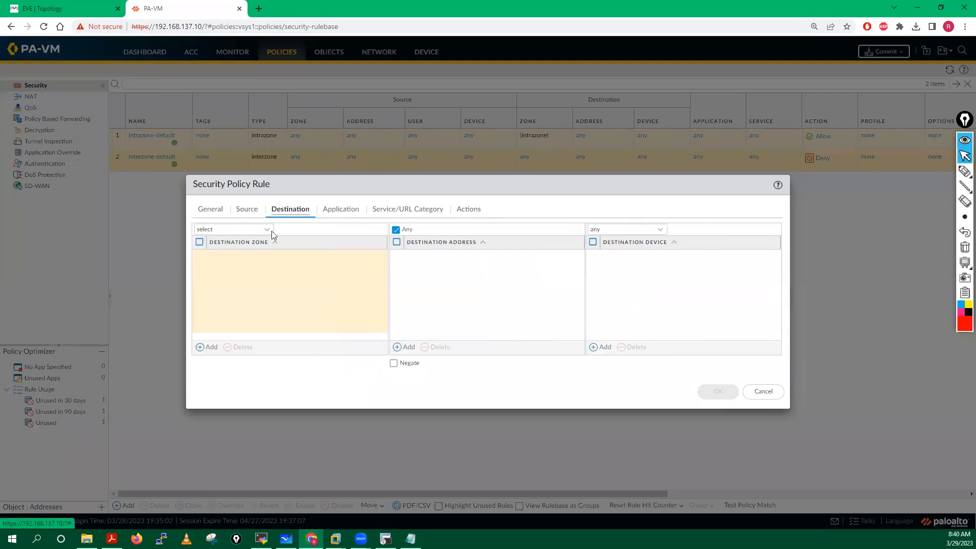
{"action": "left_click", "coordinate": [267, 229]}
{"action": "left_click", "coordinate": [218, 261]}
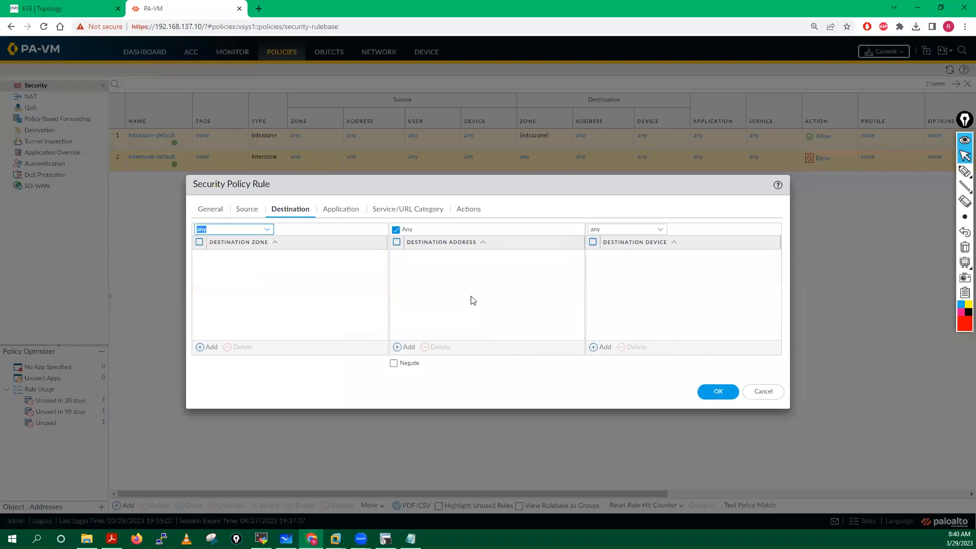
{"action": "left_click", "coordinate": [718, 391]}
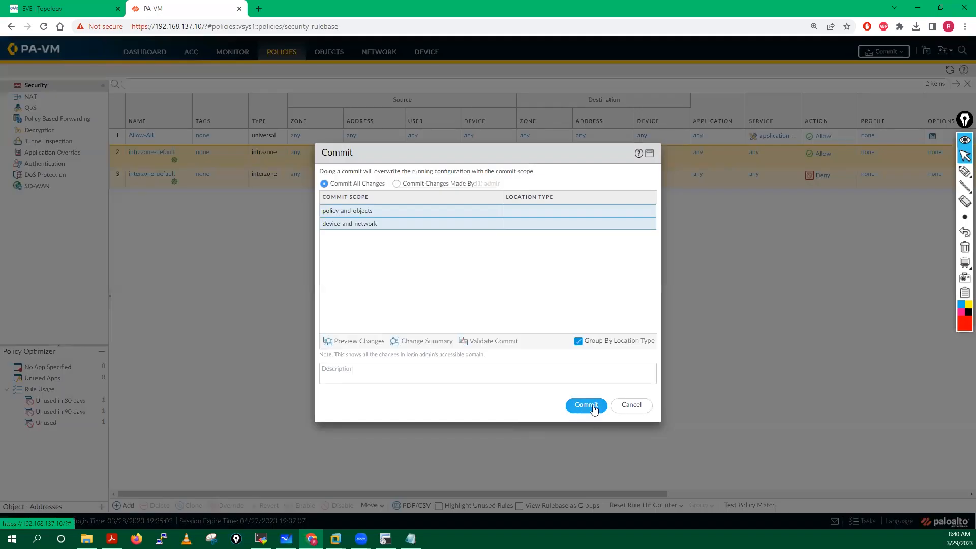
{"action": "left_click", "coordinate": [586, 404]}
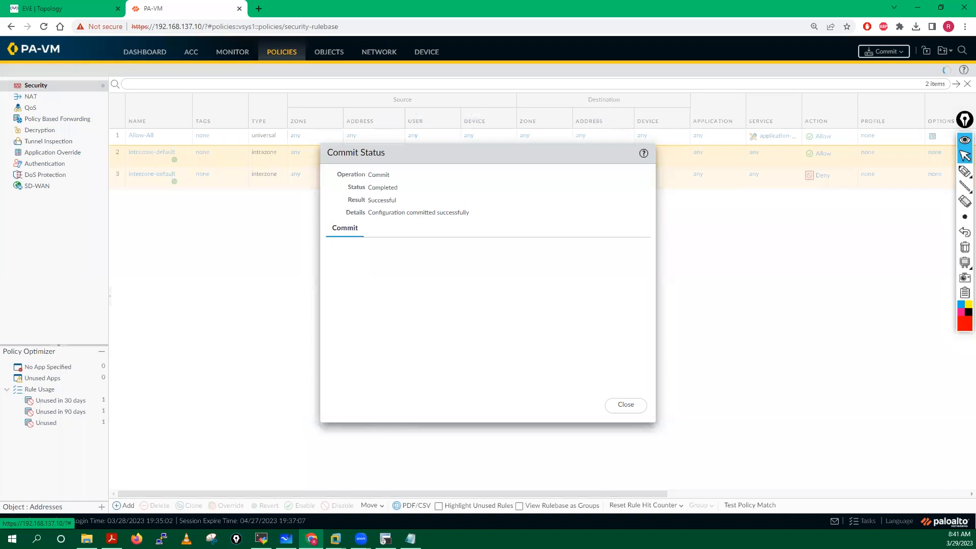
Step: Close the successful commit status, check the firewall terminal, and return to the web UI
{"action": "left_click", "coordinate": [625, 405]}
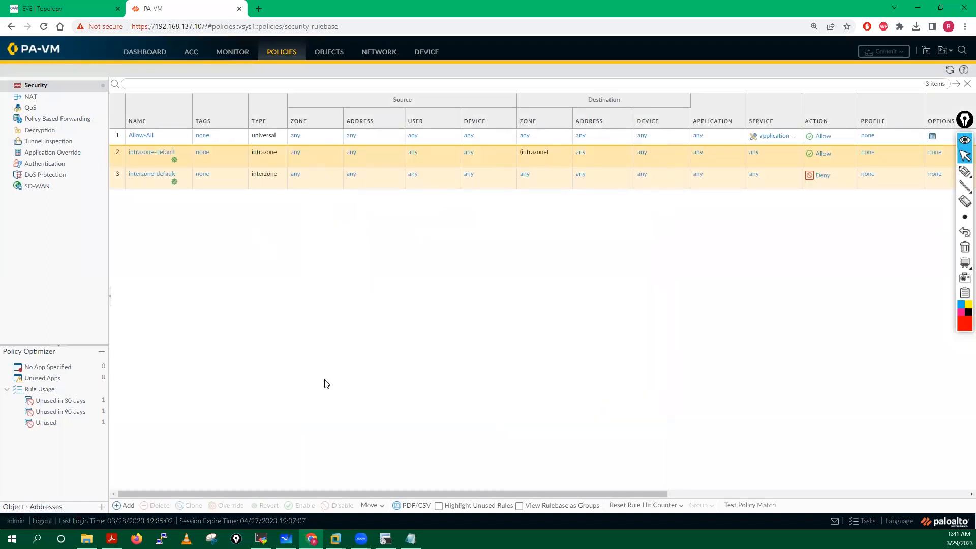
{"action": "left_click", "coordinate": [260, 538]}
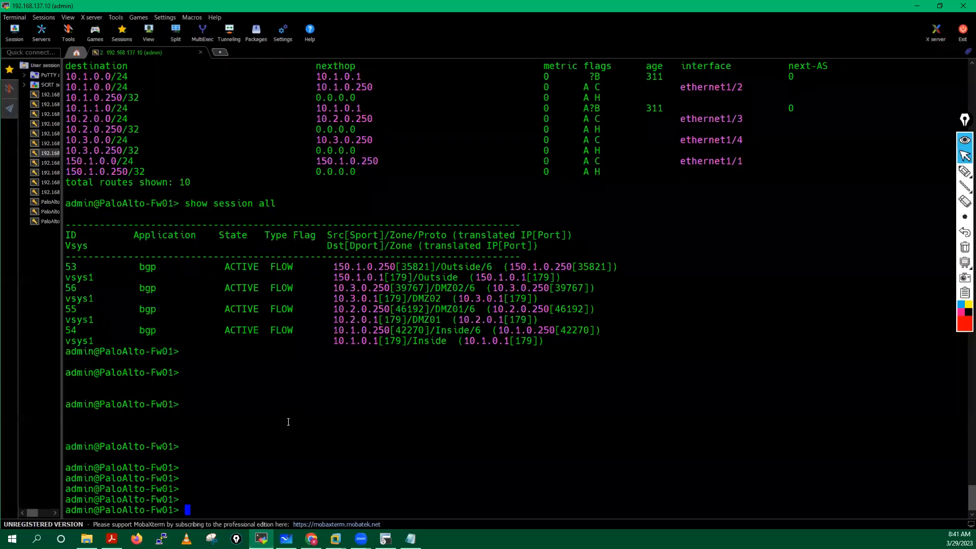
{"action": "key", "text": "Return"}
{"action": "key", "text": "Return"}
{"action": "key", "text": "Return"}
{"action": "key", "text": "Return"}
{"action": "key", "text": "Return"}
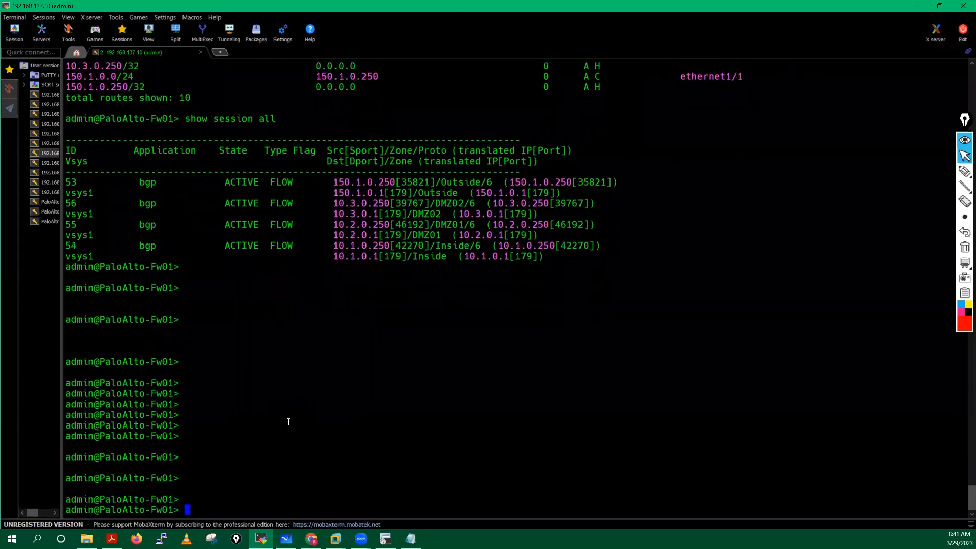
{"action": "key", "text": "alt+Tab"}
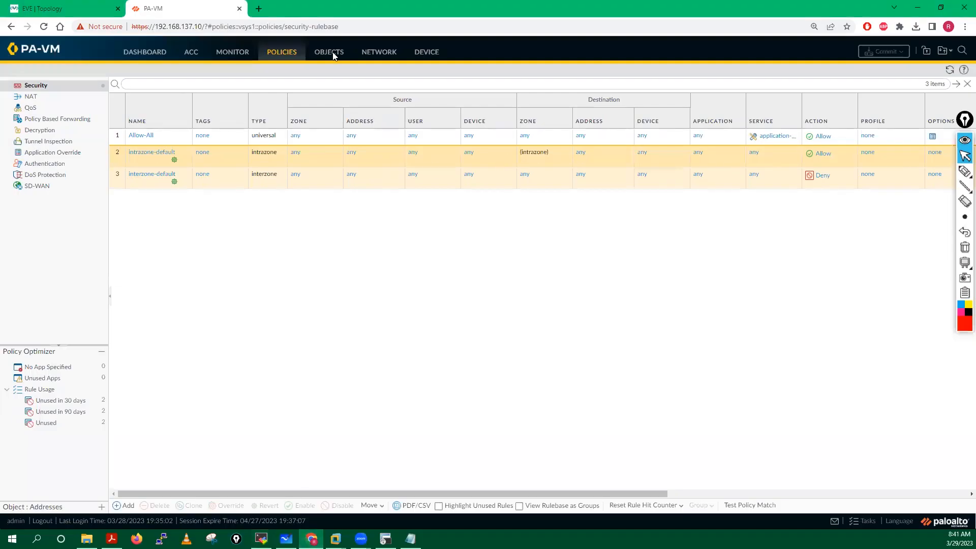
Step: Open VR01's runtime stats and check the BGP summary and four established peers, including Inside-R2
{"action": "left_click", "coordinate": [374, 59]}
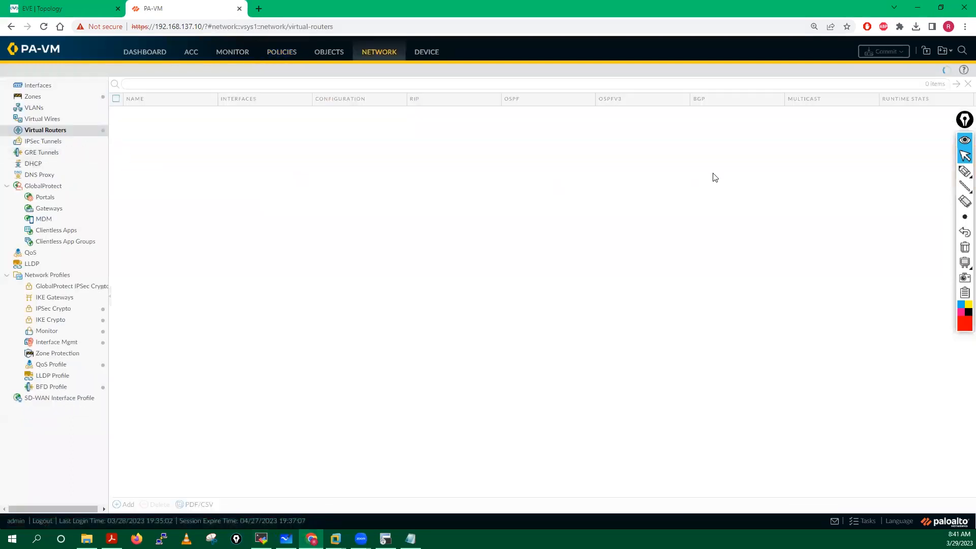
{"action": "left_click", "coordinate": [917, 114]}
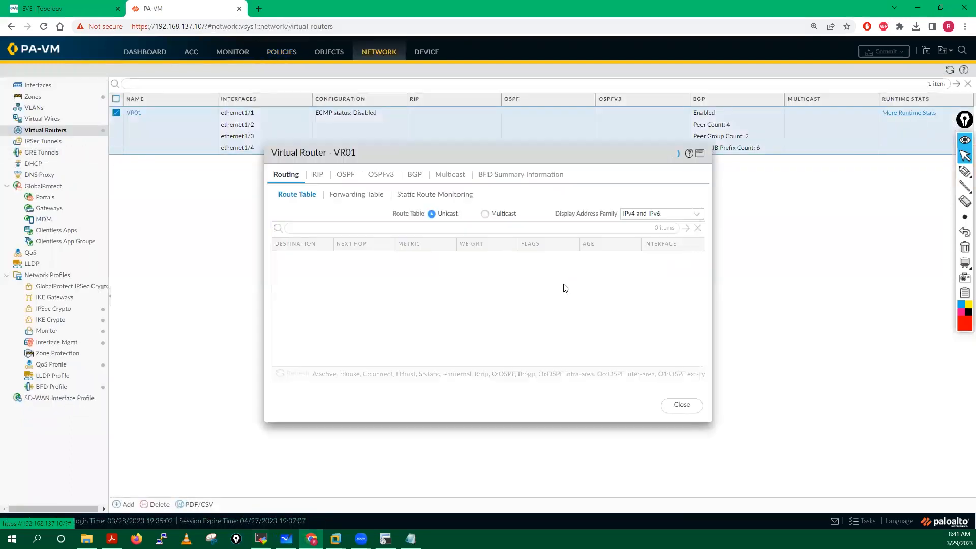
{"action": "left_click", "coordinate": [414, 176]}
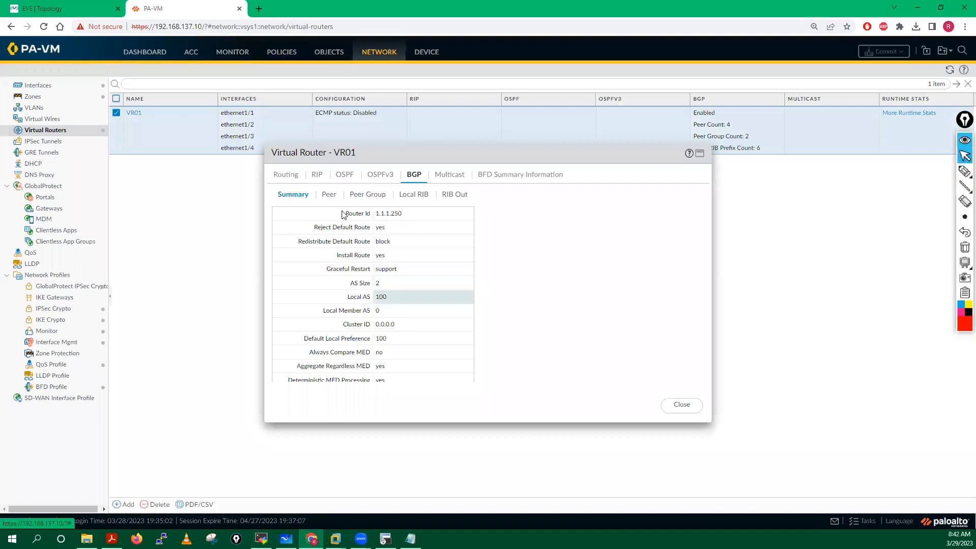
{"action": "left_click", "coordinate": [329, 195]}
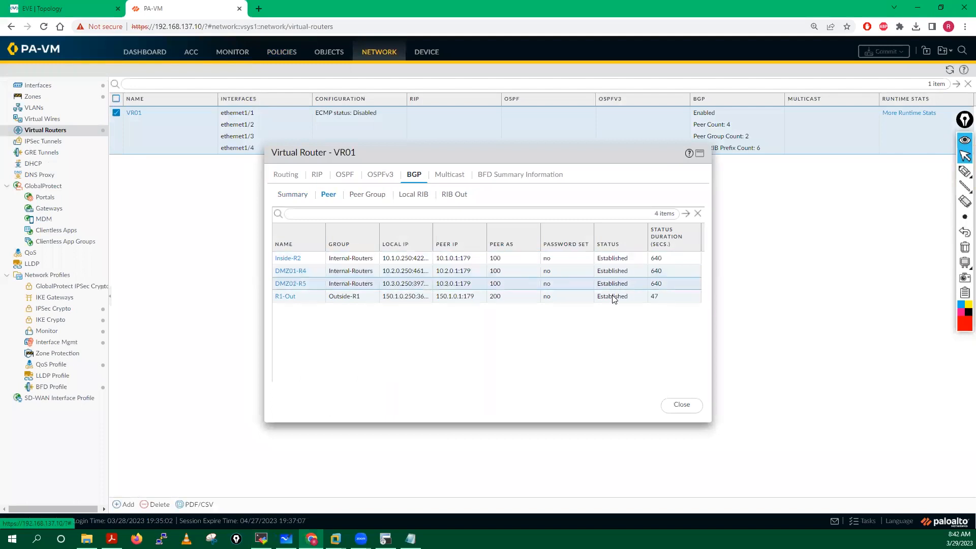
{"action": "left_click", "coordinate": [615, 260]}
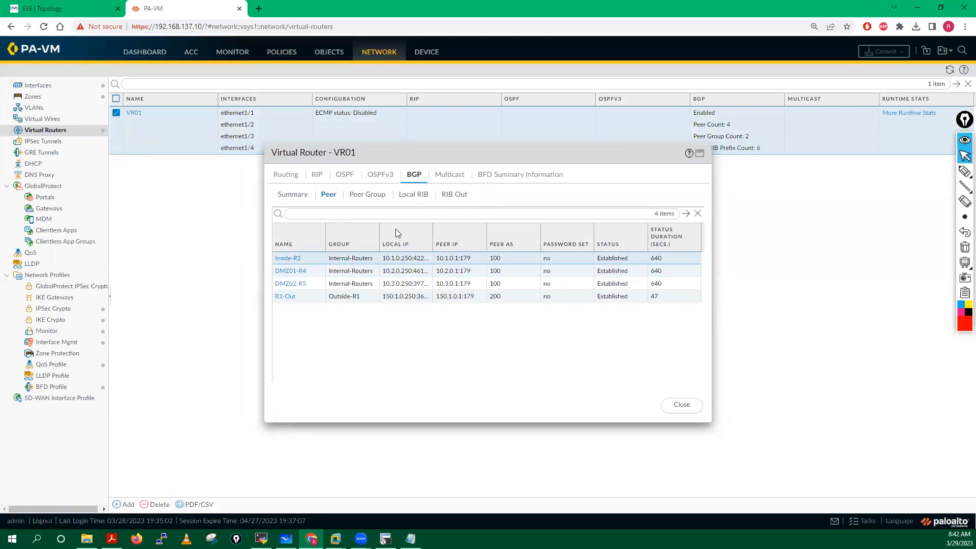
Step: Review the peer groups, Local RIB and 17 RIB Out routes, then close the runtime view
{"action": "left_click", "coordinate": [372, 201]}
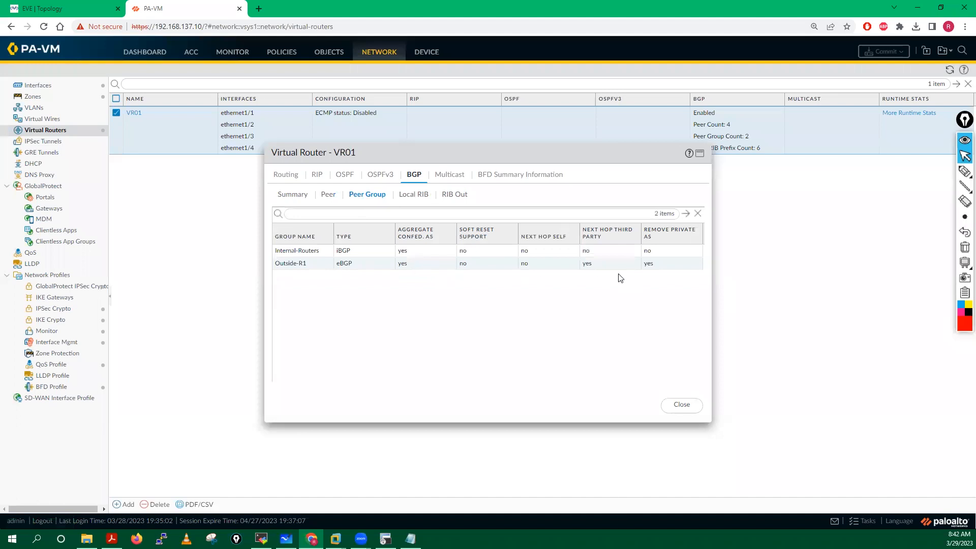
{"action": "left_click", "coordinate": [409, 196]}
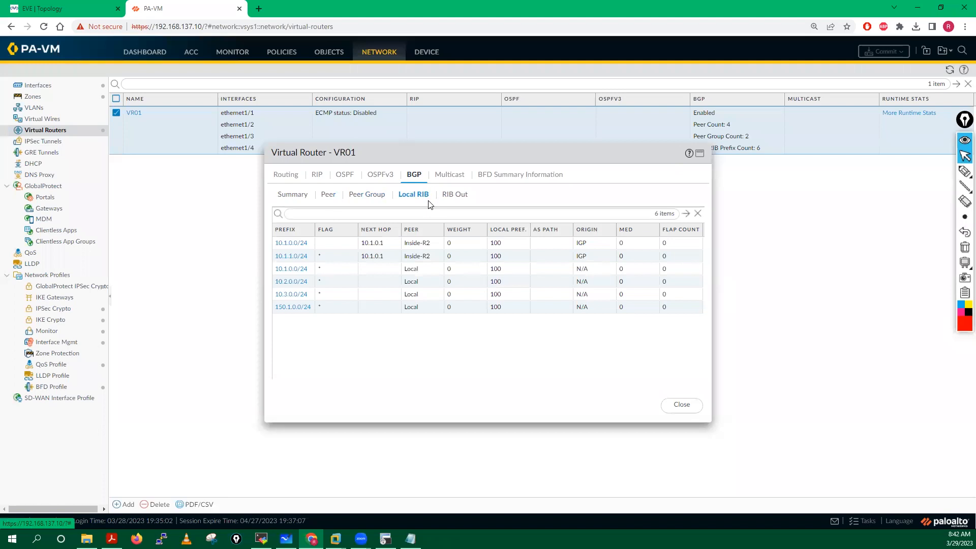
{"action": "left_click", "coordinate": [455, 195]}
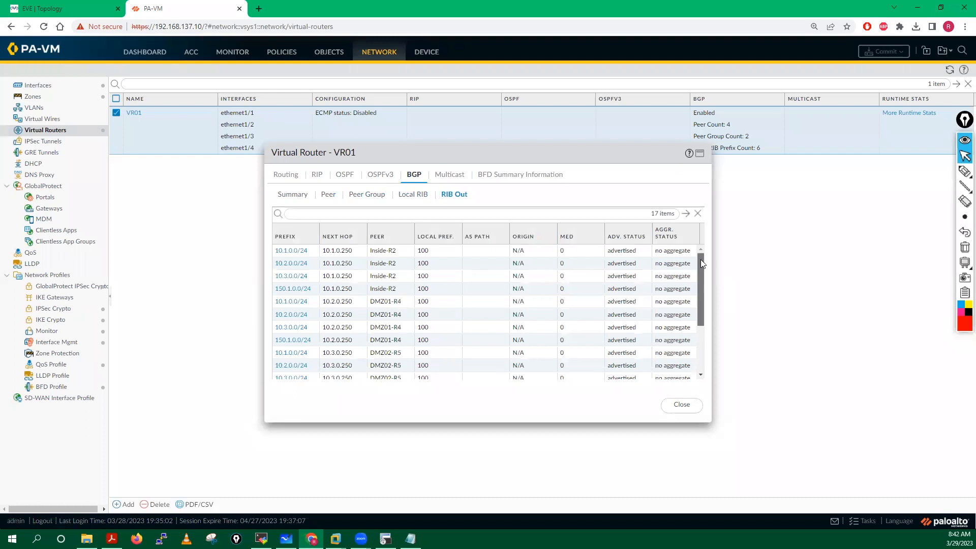
{"action": "left_click_drag", "start_coordinate": [700, 261], "coordinate": [700, 308]}
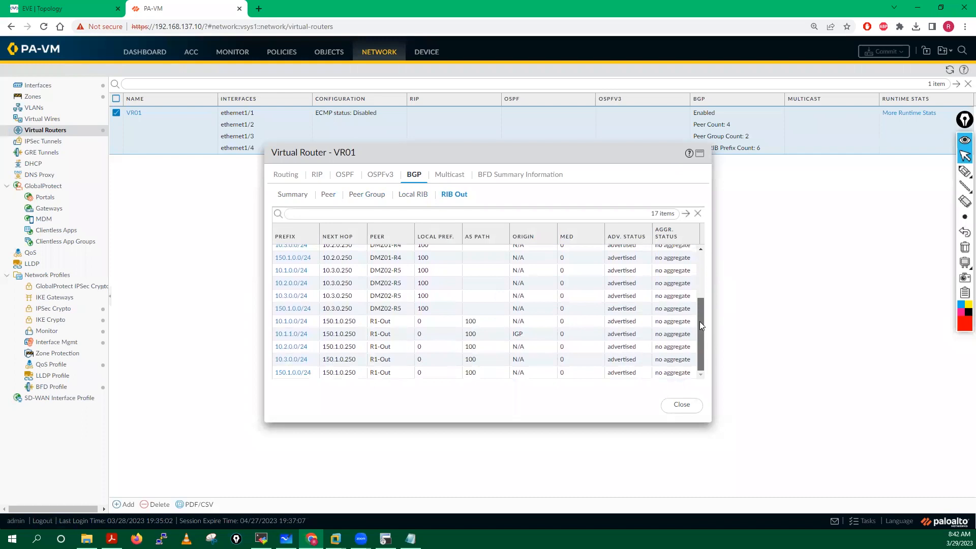
{"action": "left_click_drag", "start_coordinate": [700, 321], "coordinate": [695, 264]}
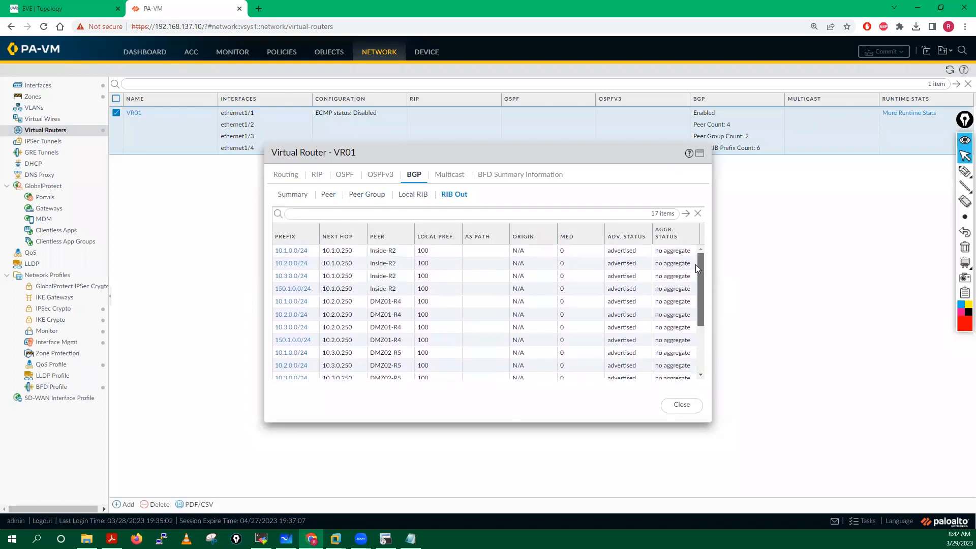
{"action": "left_click", "coordinate": [682, 406]}
Step: Run 'show routing route' in the firewall's MobaXterm session to list VR01's routing table
{"action": "left_click", "coordinate": [385, 539]}
{"action": "left_click", "coordinate": [261, 539]}
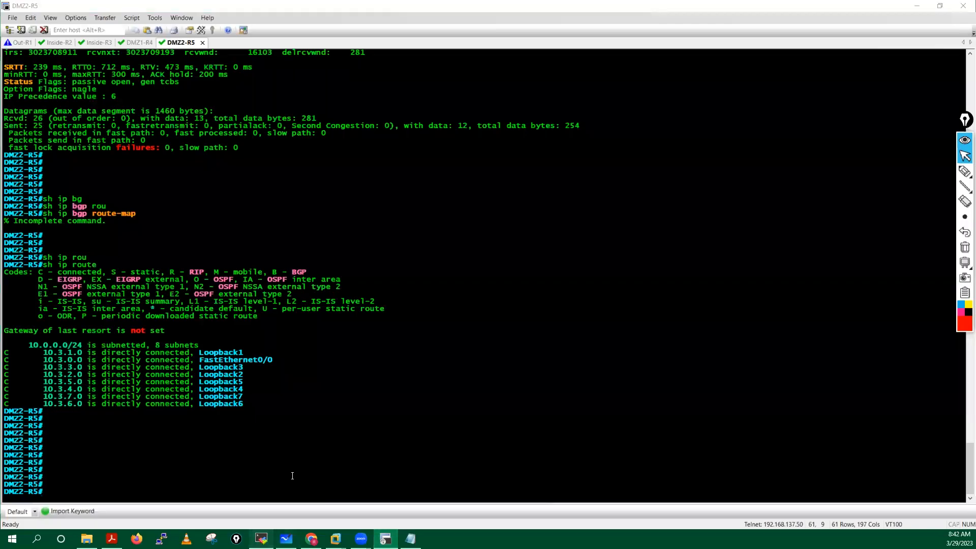
{"action": "key", "text": "Return"}
{"action": "key", "text": "Return"}
{"action": "key", "text": "Return"}
{"action": "key", "text": "Return"}
{"action": "key", "text": "Return"}
{"action": "key", "text": "Return"}
{"action": "key", "text": "Return"}
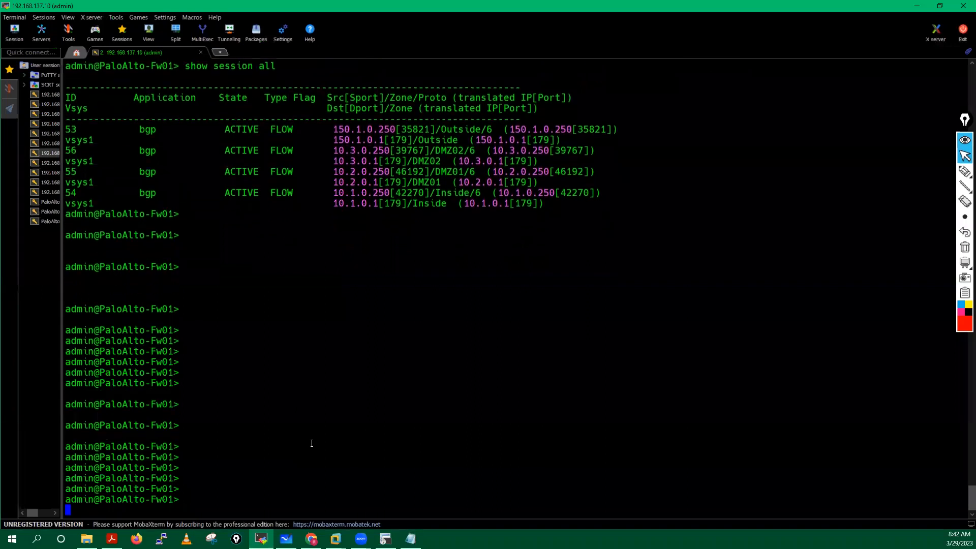
{"action": "type", "text": "show routing ro"}
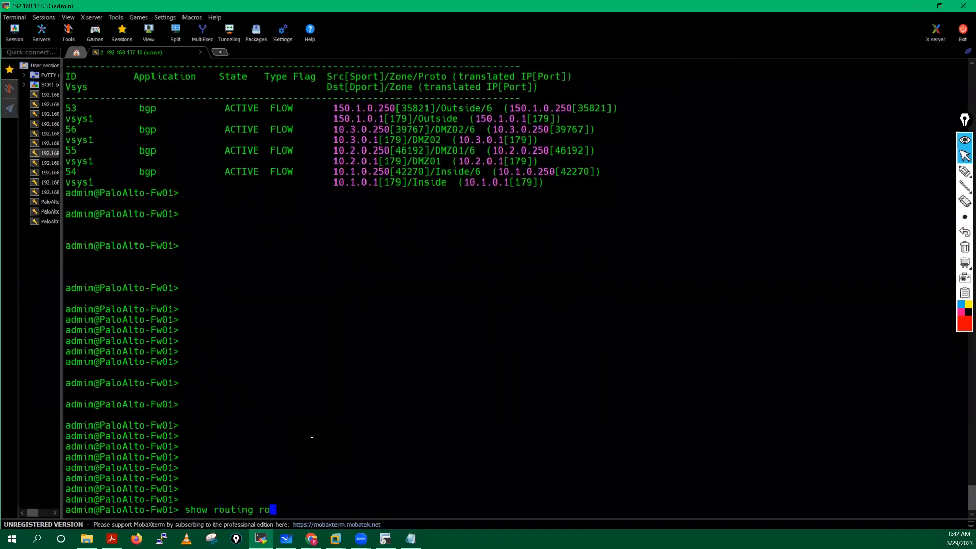
{"action": "type", "text": "ute"}
{"action": "key", "text": "Return"}
{"action": "key", "text": "Return"}
{"action": "key", "text": "Return"}
{"action": "key", "text": "Return"}
{"action": "key", "text": "Return"}
{"action": "key", "text": "Return"}
{"action": "key", "text": "Return"}
{"action": "key", "text": "Return"}
{"action": "key", "text": "Return"}
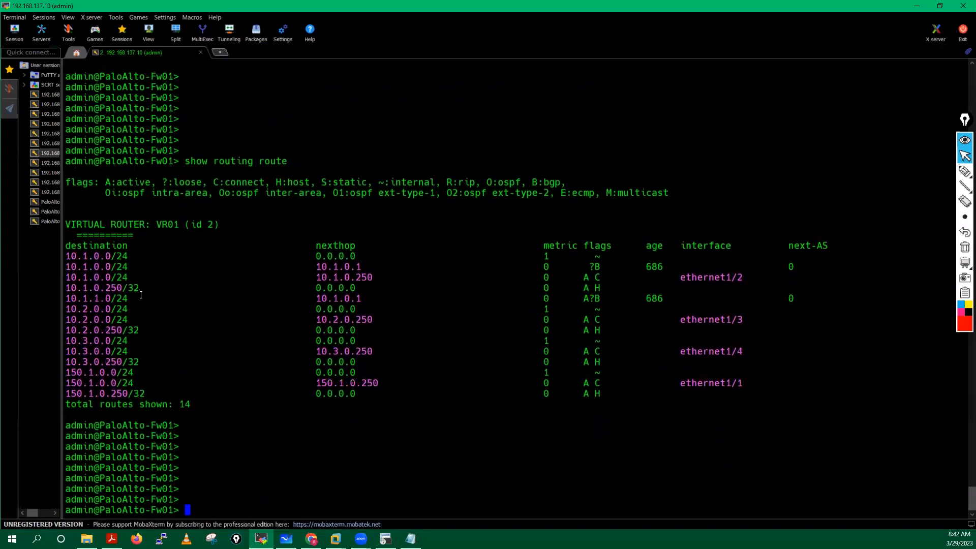
Step: Highlight the 10.1.1.0/24, 10.1.0.0/24 and 10.3.0.0/24 route lines in the output
{"action": "left_click_drag", "start_coordinate": [66, 298], "coordinate": [611, 298]}
{"action": "left_click_drag", "start_coordinate": [69, 267], "coordinate": [625, 273]}
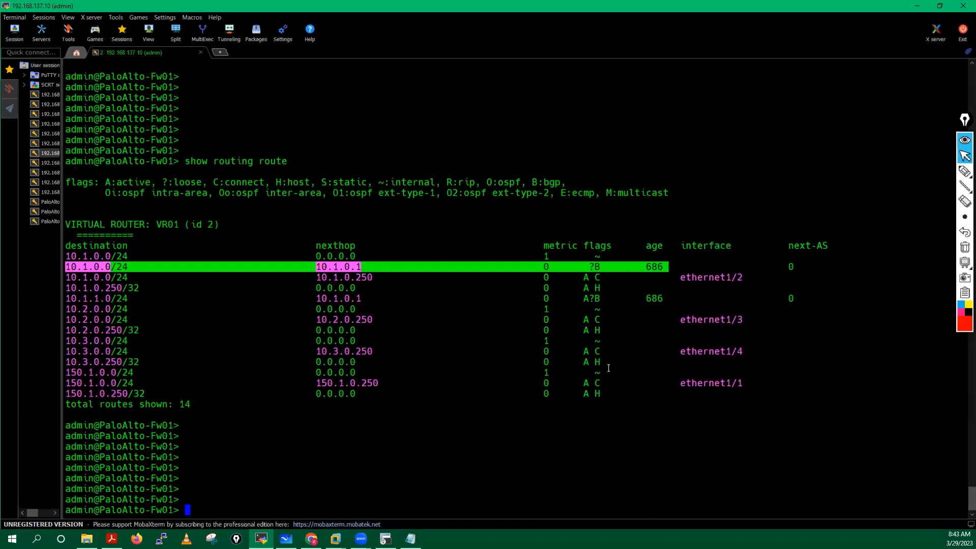
{"action": "left_click_drag", "start_coordinate": [612, 339], "coordinate": [87, 342]}
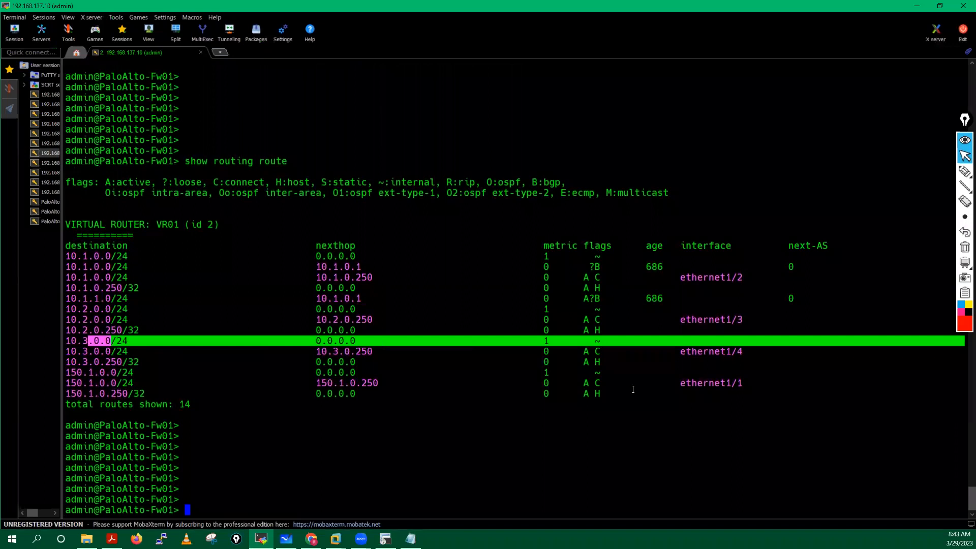
{"action": "left_click", "coordinate": [482, 448]}
{"action": "double_click", "coordinate": [482, 448]}
{"action": "key", "text": "Return"}
{"action": "key", "text": "Return"}
{"action": "key", "text": "Return"}
{"action": "key", "text": "Return"}
{"action": "key", "text": "Return"}
{"action": "key", "text": "Return"}
{"action": "key", "text": "Return"}
{"action": "key", "text": "Return"}
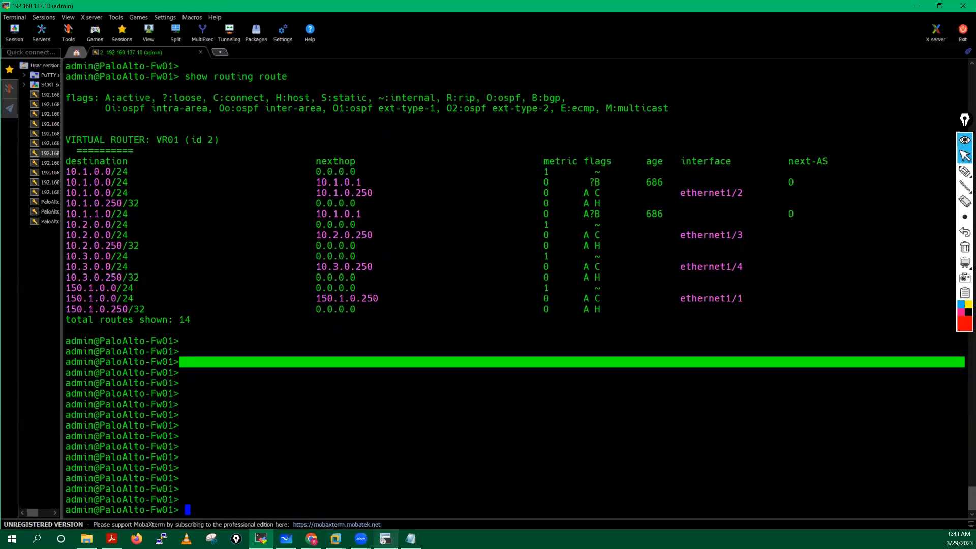
{"action": "mouse_move", "coordinate": [385, 539]}
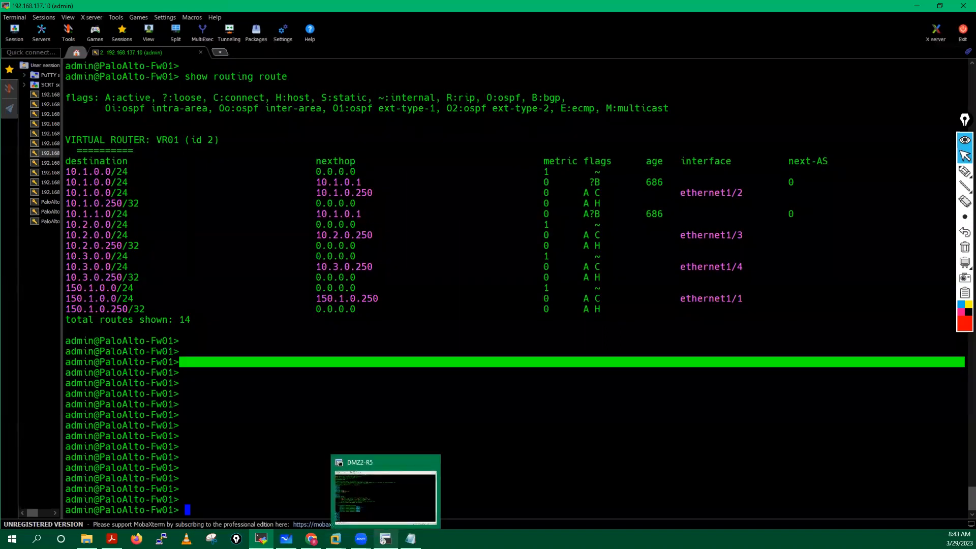
Step: In VR01's BGP peer groups, set Internal-Routers' Export Next Hop to Use Self and save
{"action": "left_click", "coordinate": [311, 538]}
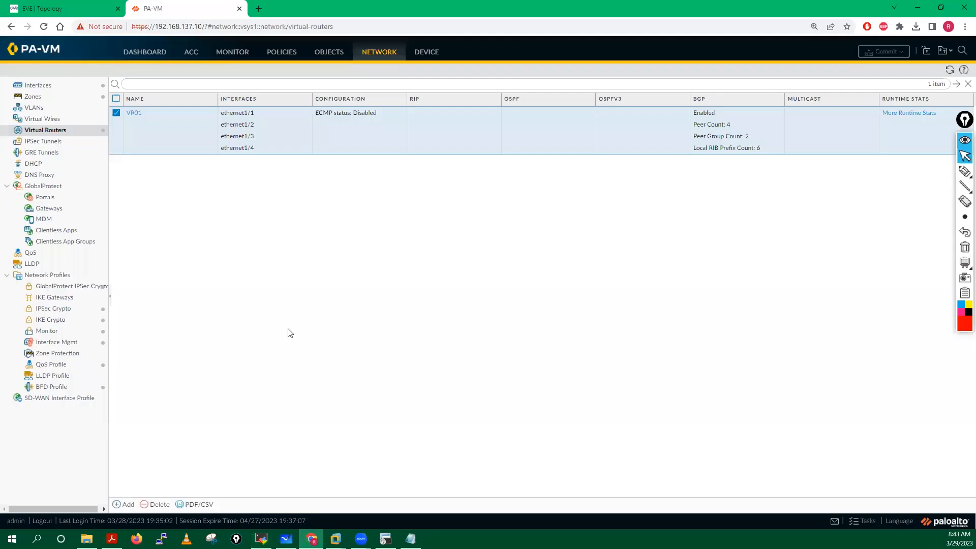
{"action": "left_click", "coordinate": [134, 113]}
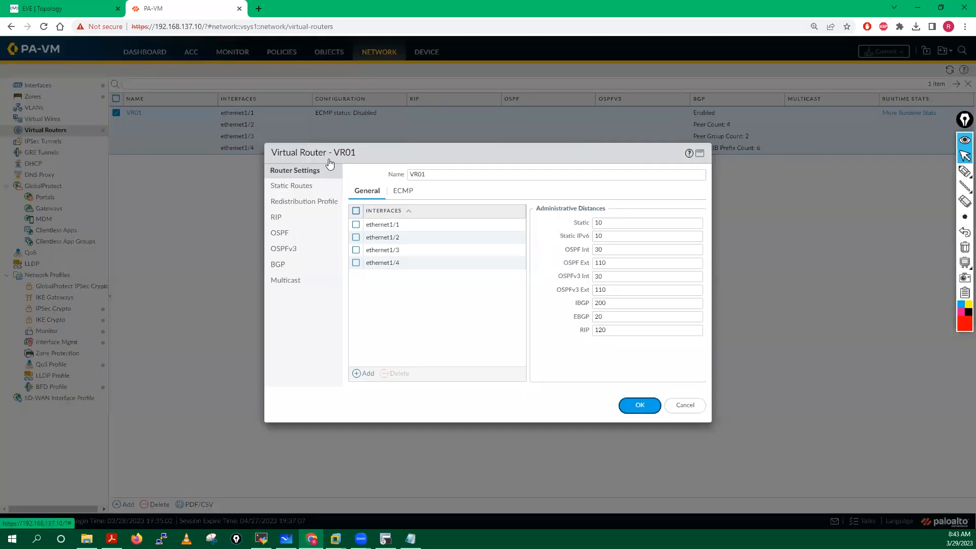
{"action": "left_click", "coordinate": [290, 186]}
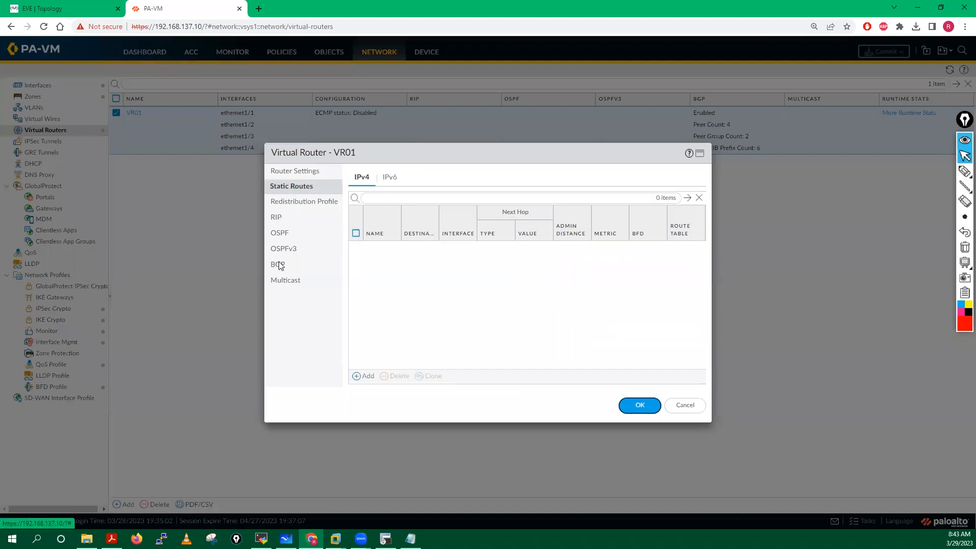
{"action": "left_click", "coordinate": [305, 263]}
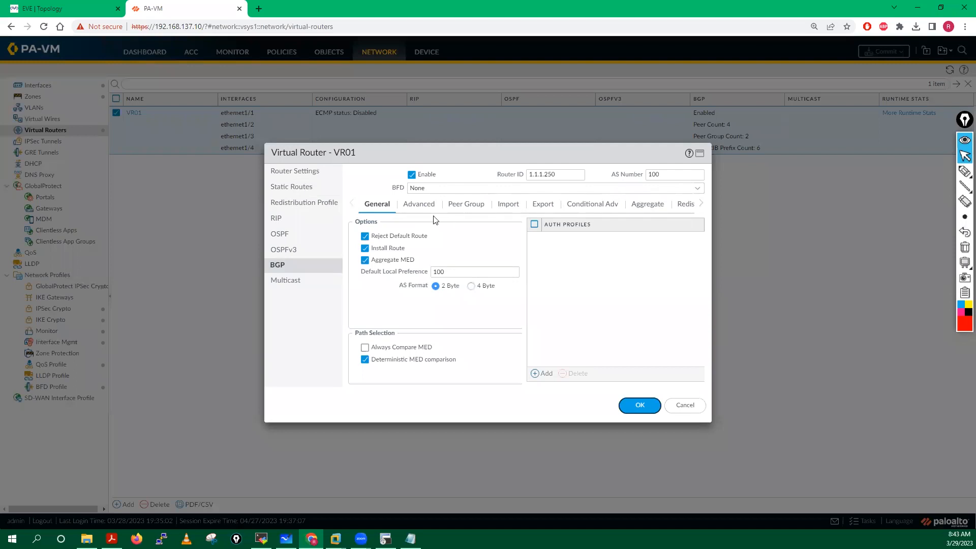
{"action": "left_click", "coordinate": [419, 204]}
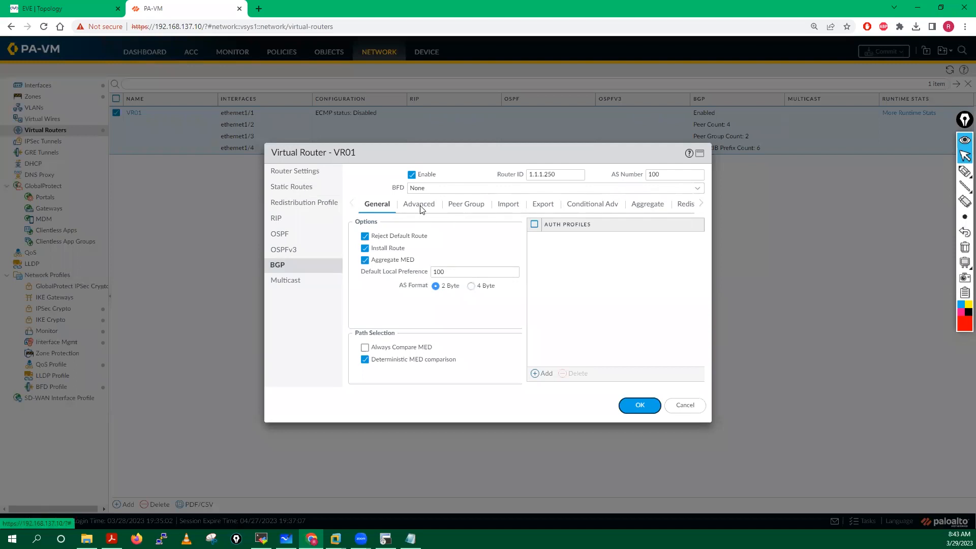
{"action": "left_click", "coordinate": [455, 208]}
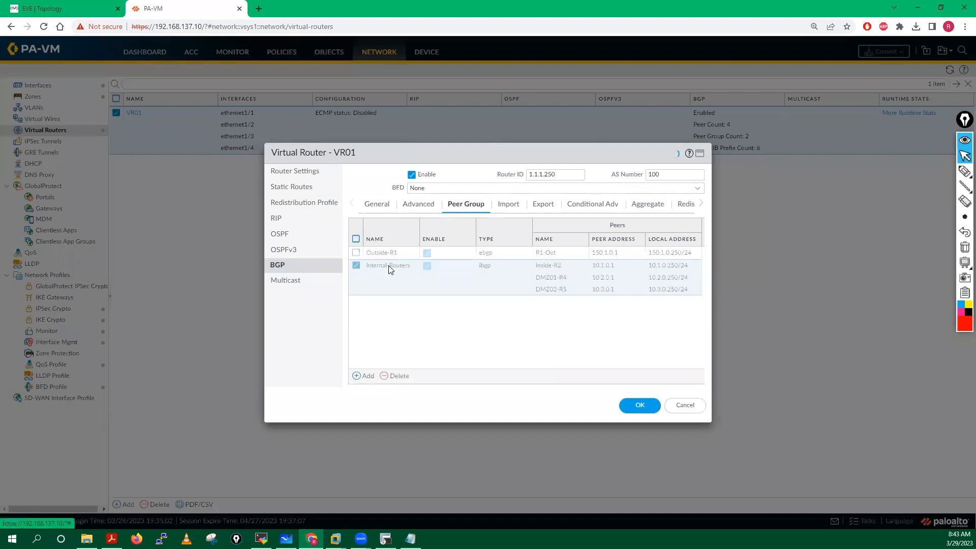
{"action": "left_click", "coordinate": [388, 266]}
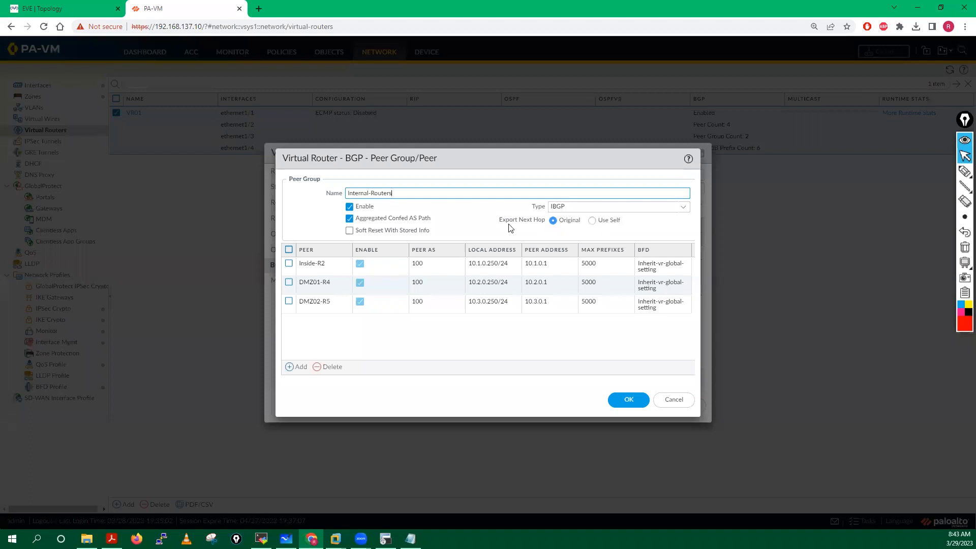
{"action": "left_click", "coordinate": [592, 222]}
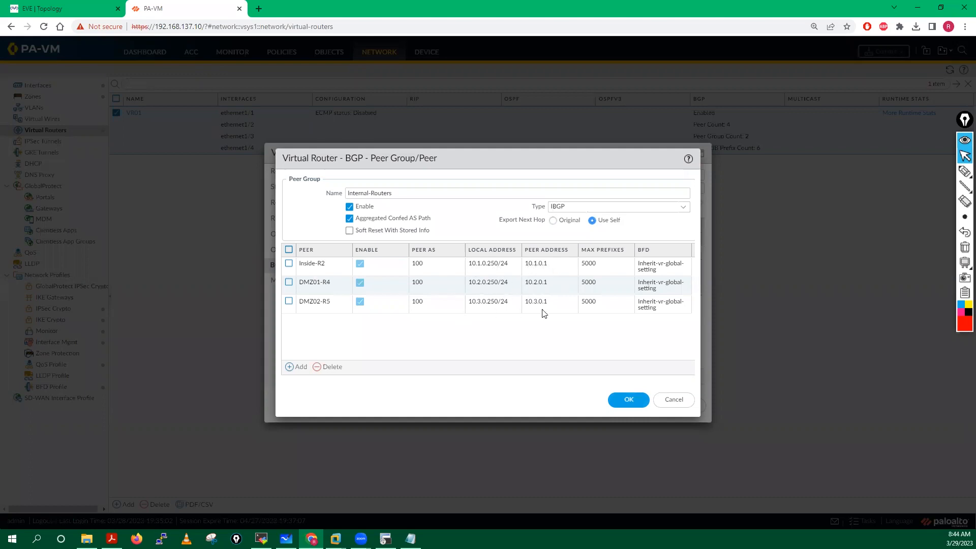
{"action": "left_click", "coordinate": [628, 401]}
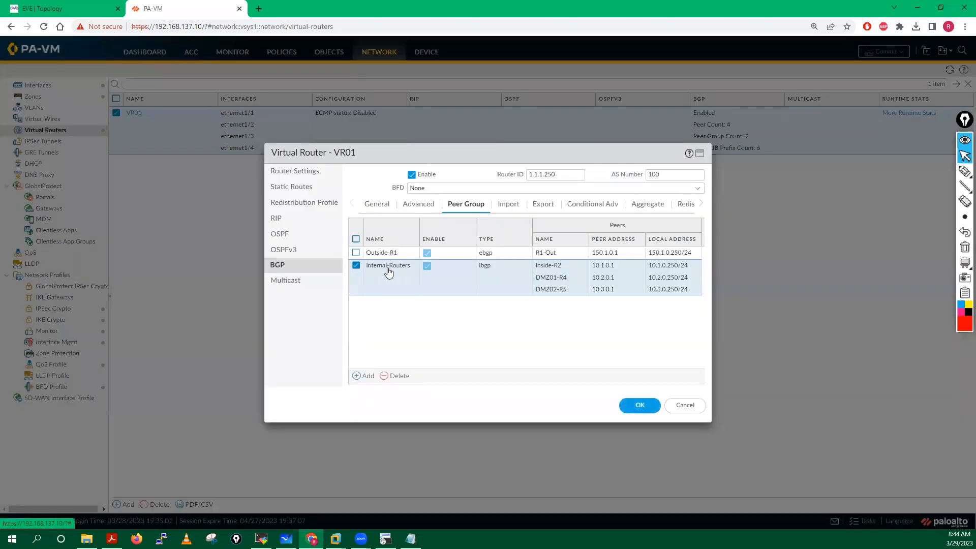
Step: Review the Outside-R1 group and its R1-Out peer unchanged, save VR01, and start a commit
{"action": "left_click", "coordinate": [379, 253]}
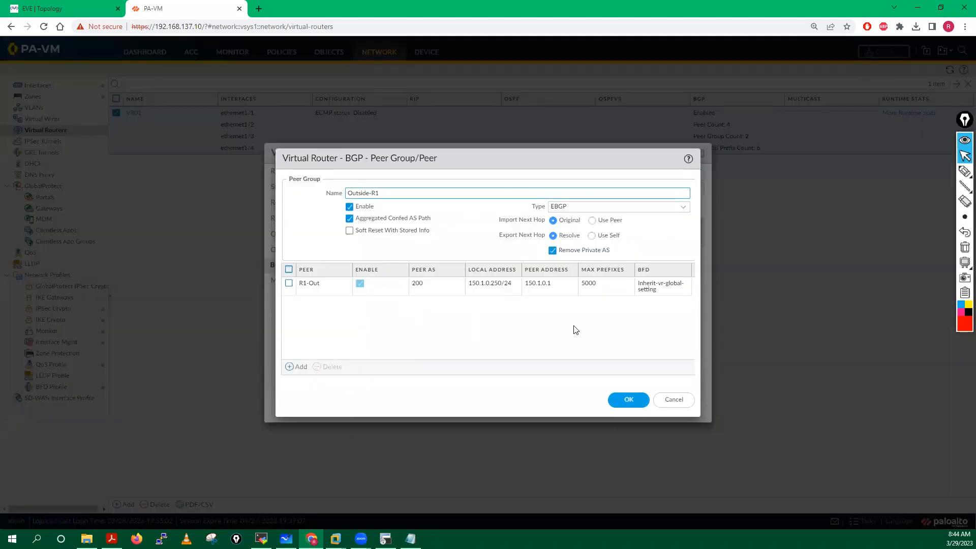
{"action": "left_click", "coordinate": [629, 405]}
{"action": "left_click", "coordinate": [308, 284]}
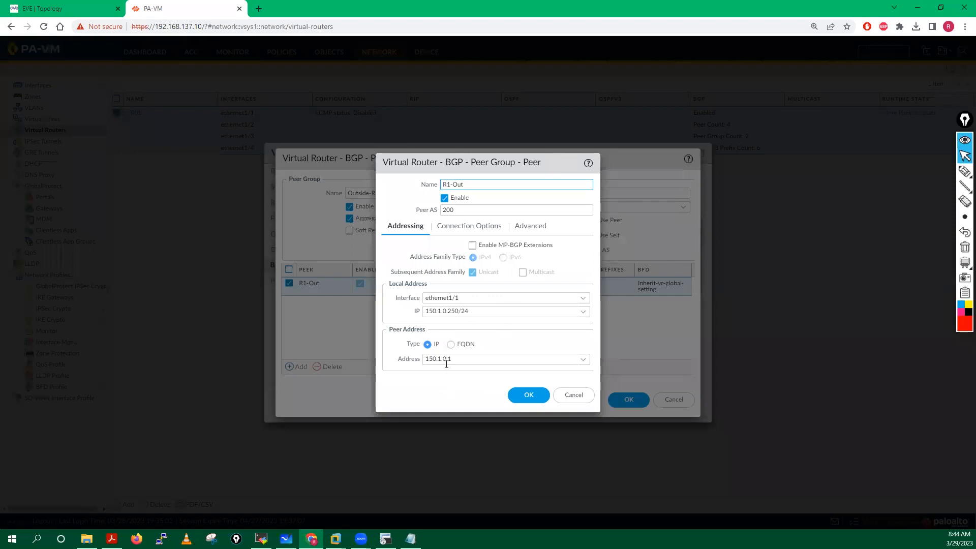
{"action": "left_click", "coordinate": [529, 396]}
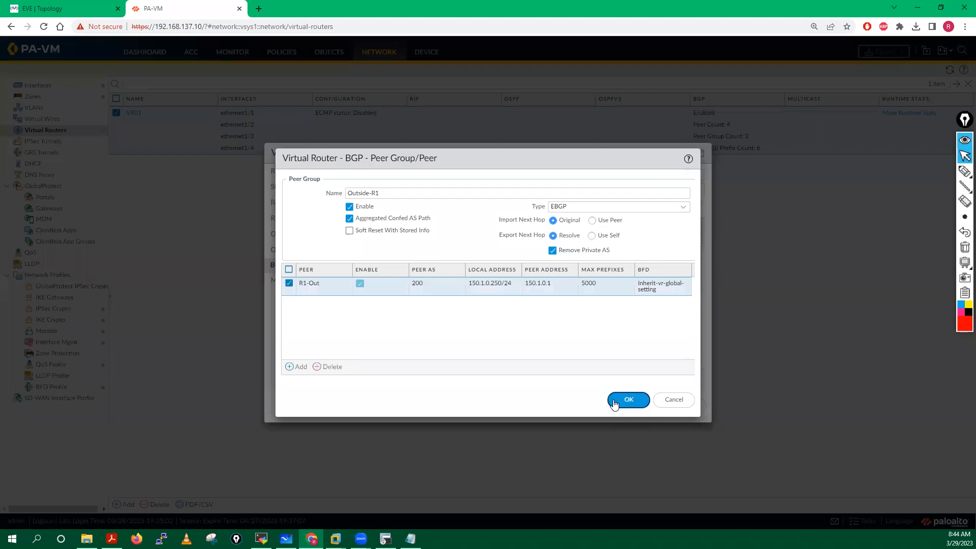
{"action": "left_click", "coordinate": [628, 400]}
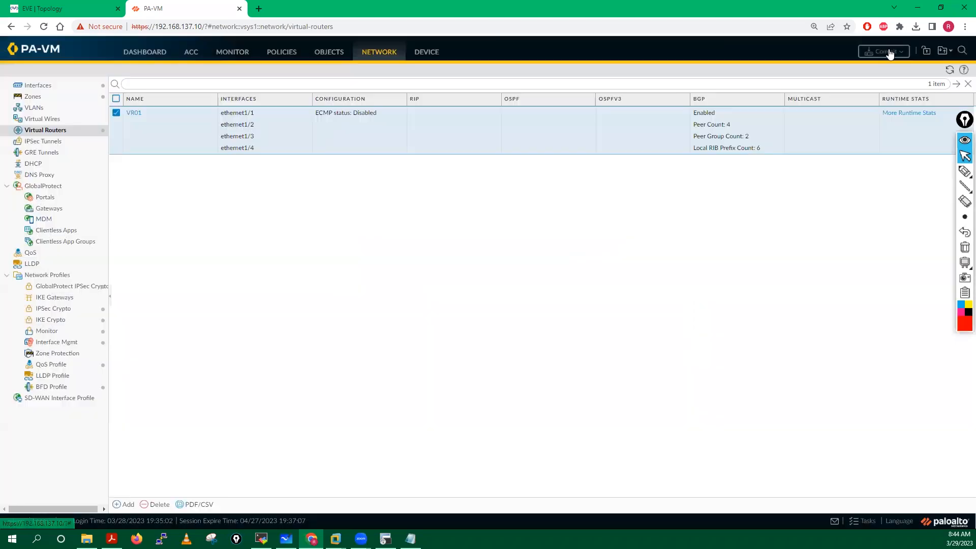
{"action": "left_click", "coordinate": [883, 52]}
{"action": "left_click", "coordinate": [594, 406]}
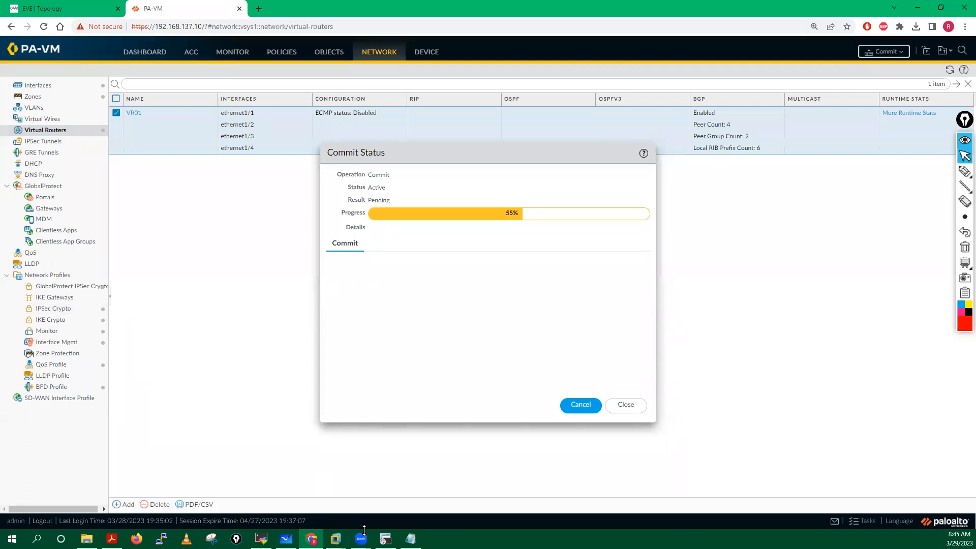
Step: Switch to the DMZ2-R5 router's SecureCRT console while the commit runs
{"action": "key", "text": "alt+Tab"}
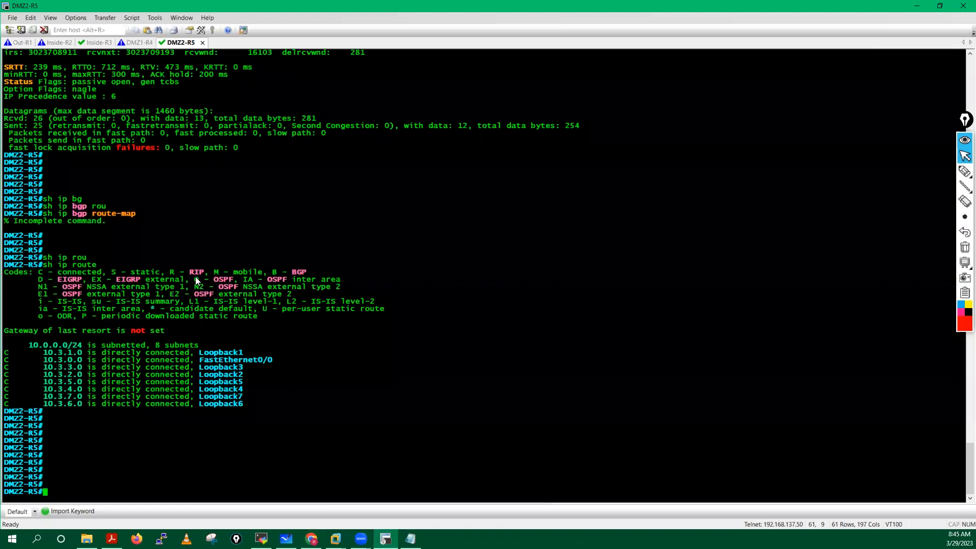
Step: Explore the 'sh bgp ?' help and display DMZ2-R5's BGP IPv4 unicast table
{"action": "key", "text": "Return"}
{"action": "key", "text": "Return"}
{"action": "key", "text": "Return"}
{"action": "key", "text": "Return"}
{"action": "key", "text": "Return"}
{"action": "key", "text": "Return"}
{"action": "type", "text": "sho"}
{"action": "key", "text": "Tab"}
{"action": "type", "text": "ip"}
{"action": "key", "text": "BackSpace"}
{"action": "key", "text": "BackSpace"}
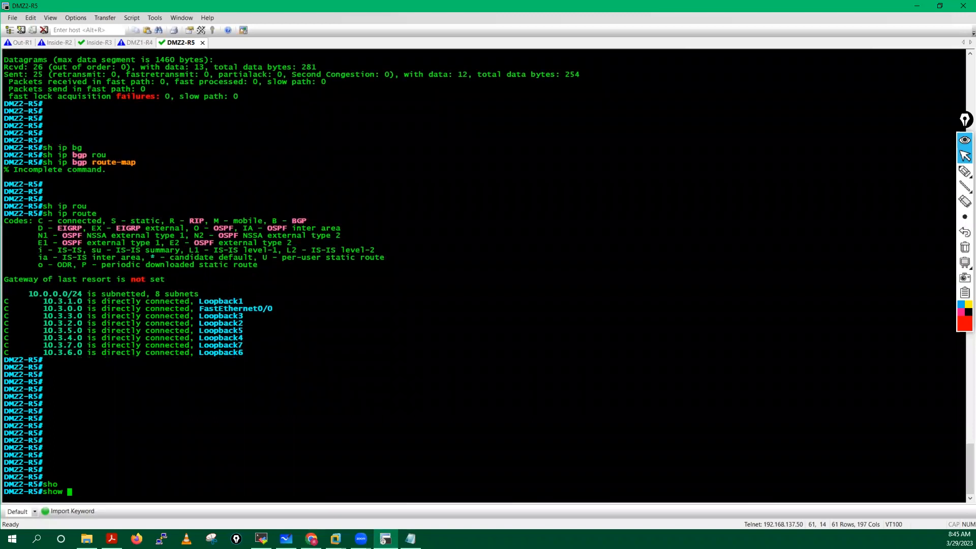
{"action": "type", "text": "bg"}
{"action": "key", "text": "Tab"}
{"action": "key", "text": "Tab"}
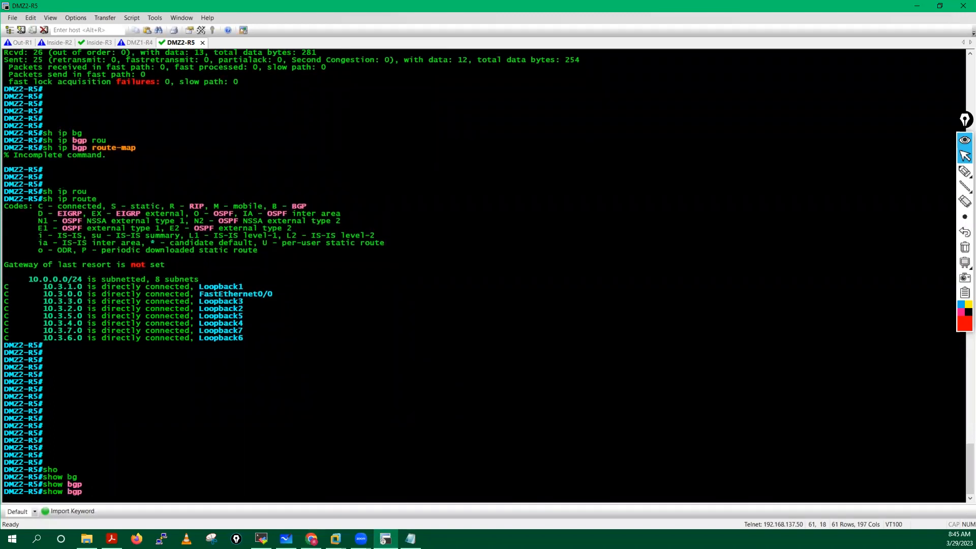
{"action": "type", "text": "rou"}
{"action": "key", "text": "Tab"}
{"action": "key", "text": "Tab"}
{"action": "key", "text": "BackSpace"}
{"action": "key", "text": "BackSpace"}
{"action": "key", "text": "BackSpace"}
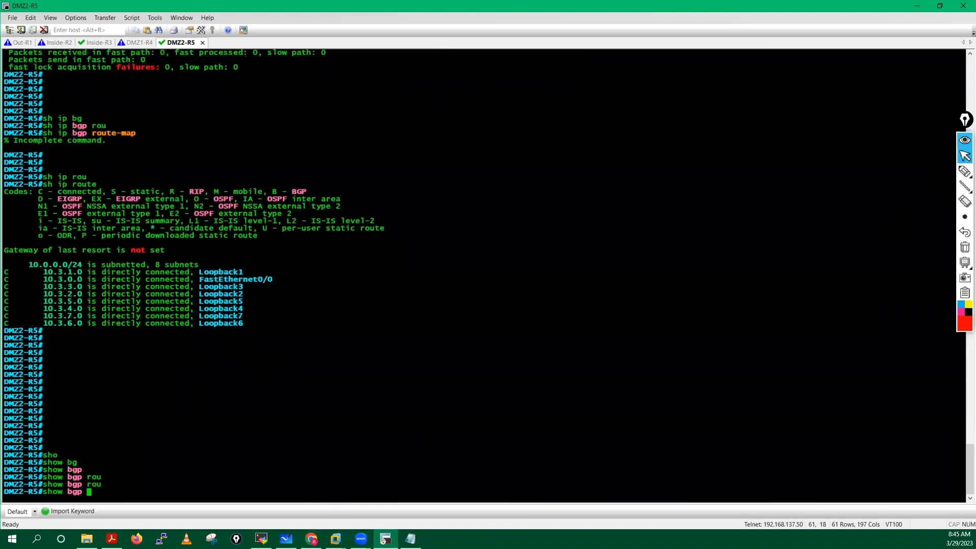
{"action": "type", "text": "?"}
{"action": "type", "text": "ipv"}
{"action": "key", "text": "Tab"}
{"action": "key", "text": "Tab"}
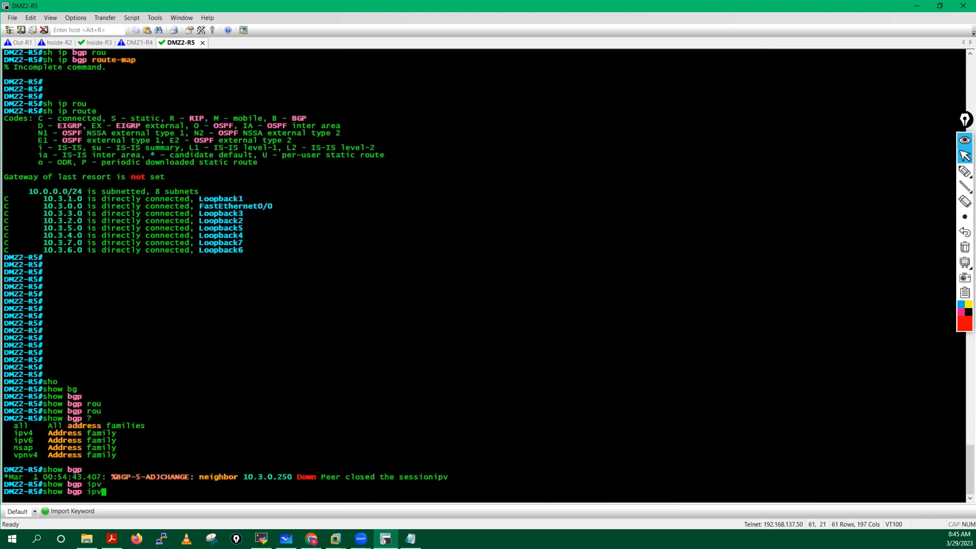
{"action": "key", "text": "Tab"}
{"action": "type", "text": "4"}
{"action": "key", "text": "Tab"}
{"action": "key", "text": "Tab"}
{"action": "key", "text": "Tab"}
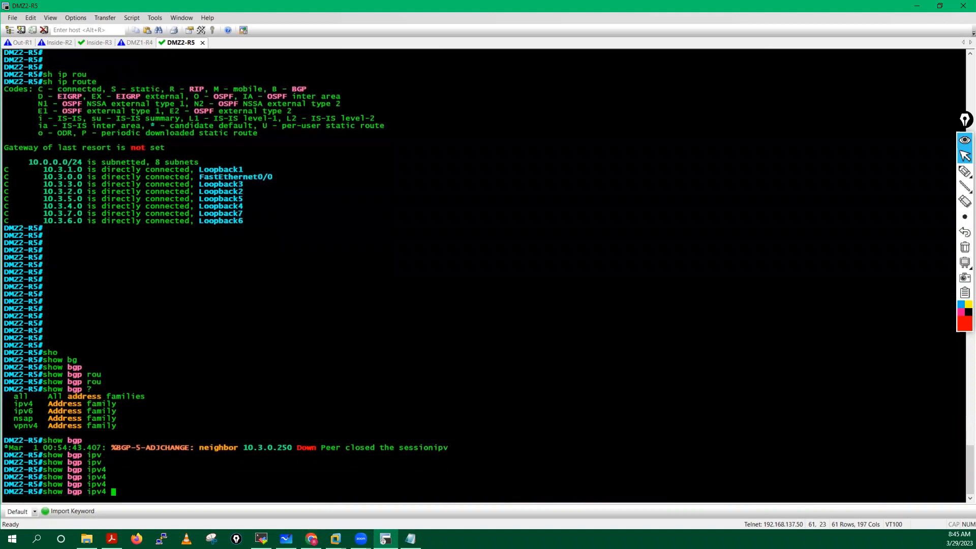
{"action": "type", "text": "?"}
{"action": "type", "text": "uni"}
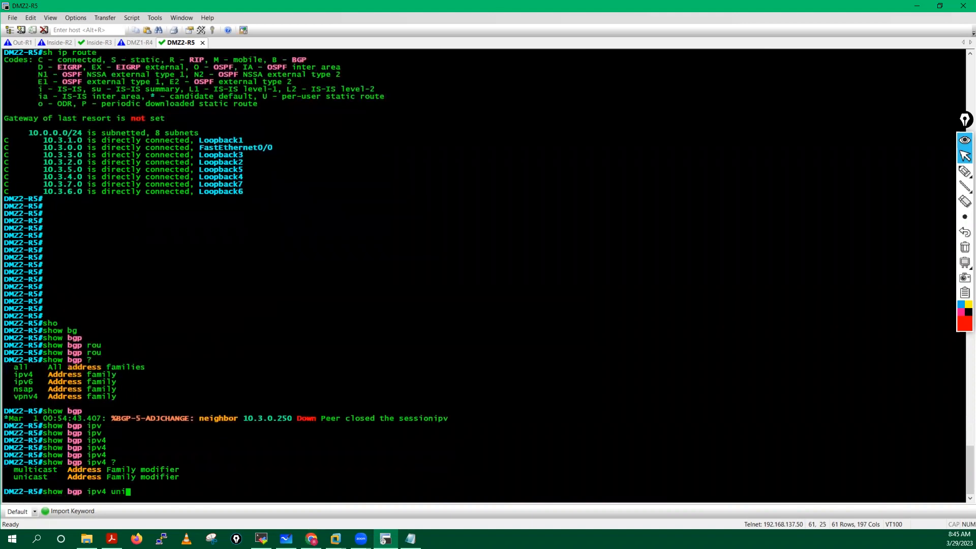
{"action": "key", "text": "Tab"}
{"action": "key", "text": "Tab"}
{"action": "key", "text": "Tab"}
{"action": "type", "text": "?"}
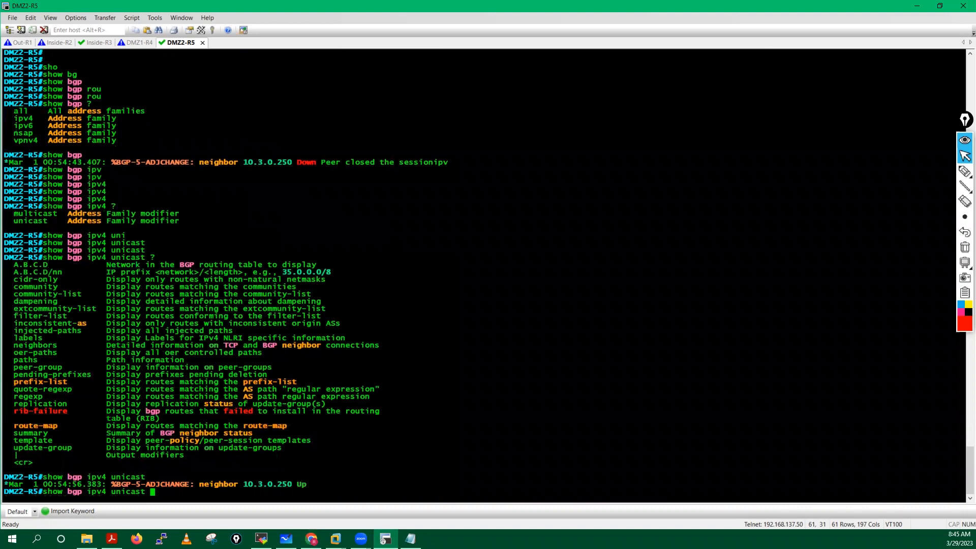
{"action": "key", "text": "Return"}
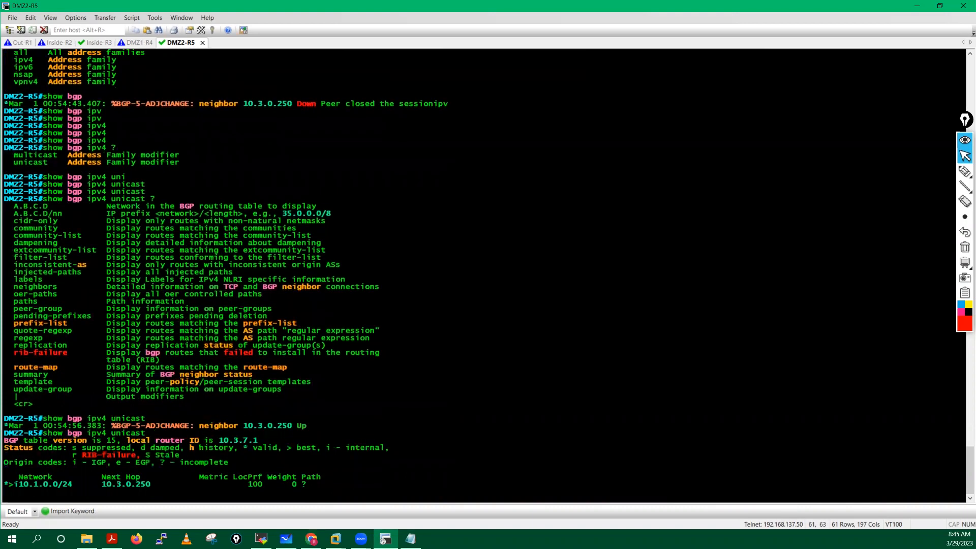
Step: Show the BGP neighbor details with 'show ip bgp neighbors'
{"action": "key", "text": "Return"}
{"action": "key", "text": "Return"}
{"action": "key", "text": "Return"}
{"action": "key", "text": "Return"}
{"action": "key", "text": "Return"}
{"action": "key", "text": "Return"}
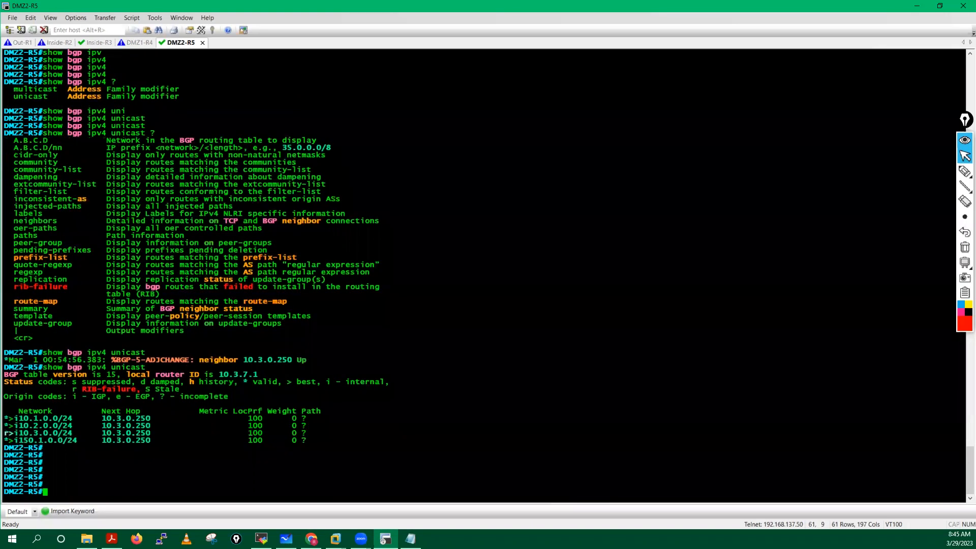
{"action": "key", "text": "Return"}
{"action": "key", "text": "Return"}
{"action": "key", "text": "Return"}
{"action": "key", "text": "Return"}
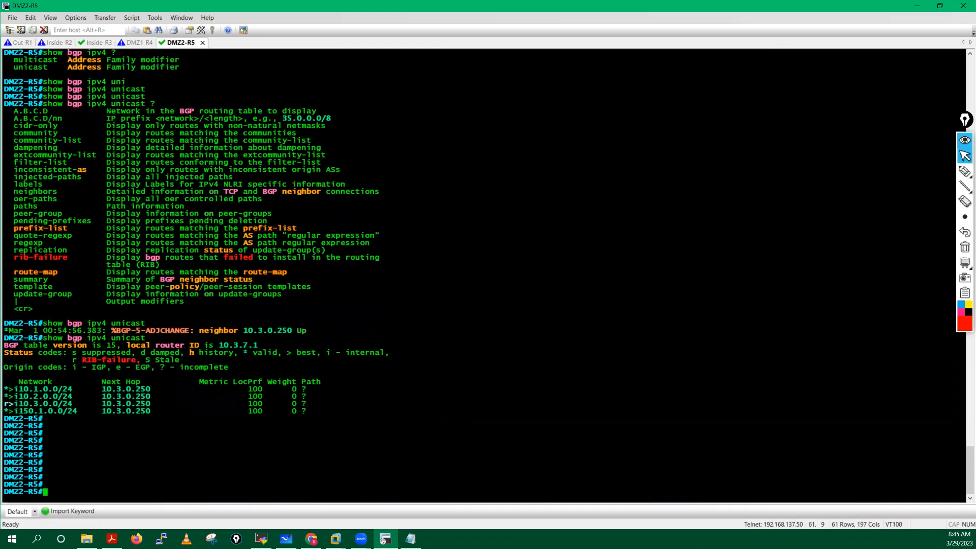
{"action": "key", "text": "Return"}
{"action": "key", "text": "Return"}
{"action": "key", "text": "Return"}
{"action": "key", "text": "Return"}
{"action": "key", "text": "Return"}
{"action": "type", "text": "s"}
{"action": "key", "text": "Return"}
{"action": "type", "text": "h"}
{"action": "type", "text": "h"}
{"action": "type", "text": "o"}
{"action": "key", "text": "Tab"}
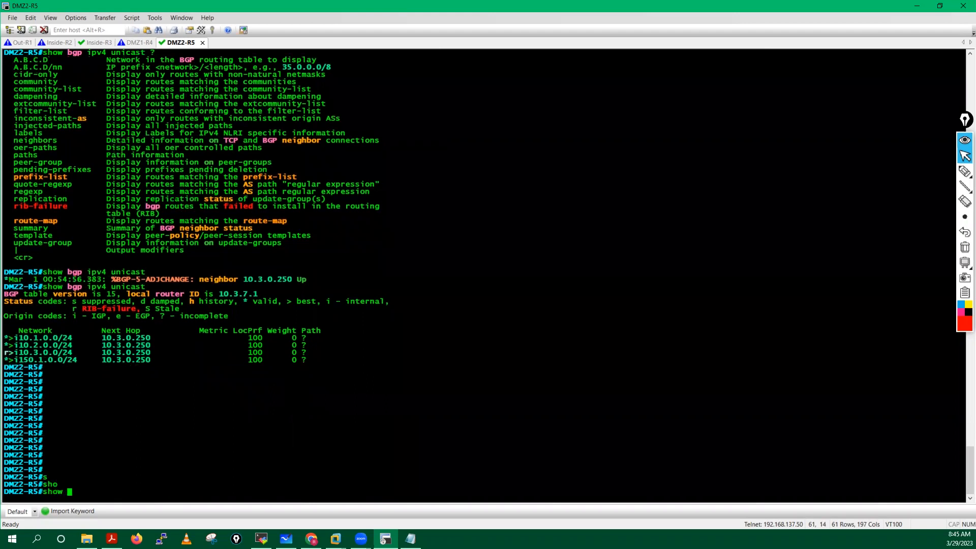
{"action": "type", "text": "bg"}
{"action": "key", "text": "Tab"}
{"action": "key", "text": "BackSpace"}
{"action": "key", "text": "BackSpace"}
{"action": "key", "text": "BackSpace"}
{"action": "key", "text": "BackSpace"}
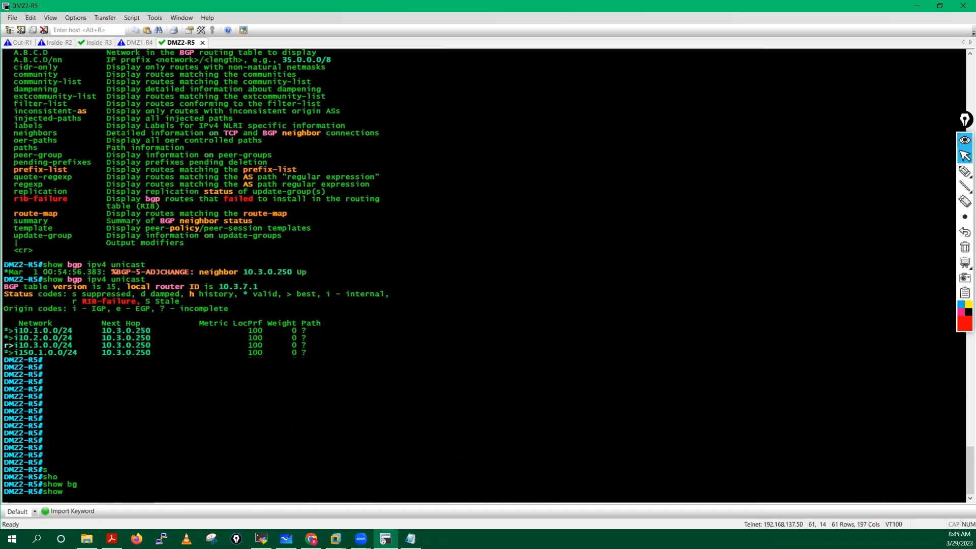
{"action": "type", "text": "ip bg"}
{"action": "key", "text": "Tab"}
{"action": "type", "text": "ro"}
{"action": "key", "text": "Tab"}
{"action": "key", "text": "BackSpace"}
{"action": "key", "text": "BackSpace"}
{"action": "key", "text": "BackSpace"}
{"action": "key", "text": "BackSpace"}
{"action": "key", "text": "BackSpace"}
{"action": "key", "text": "BackSpace"}
{"action": "key", "text": "BackSpace"}
{"action": "key", "text": "BackSpace"}
{"action": "key", "text": "BackSpace"}
{"action": "key", "text": "BackSpace"}
{"action": "key", "text": "BackSpace"}
{"action": "key", "text": "Tab"}
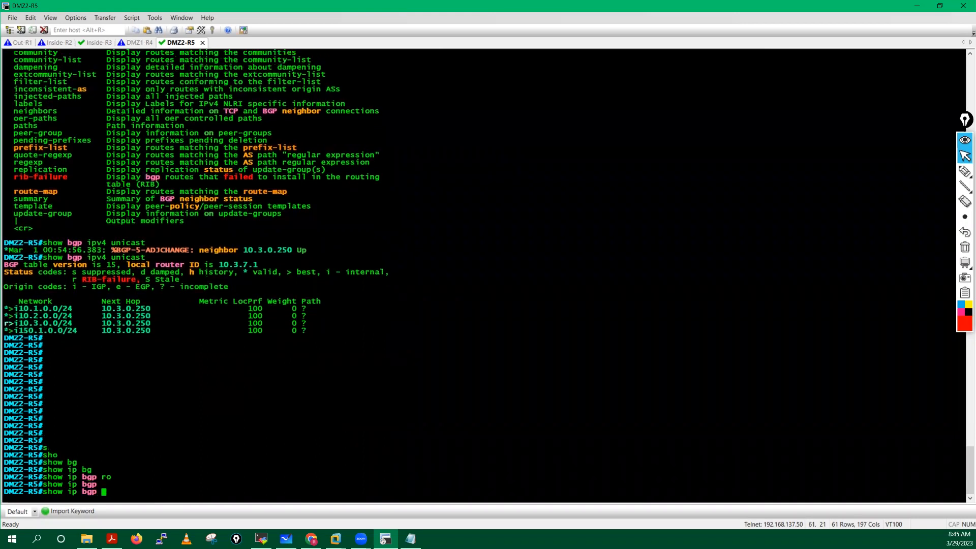
{"action": "type", "text": "nei"}
{"action": "key", "text": "Tab"}
{"action": "key", "text": "Return"}
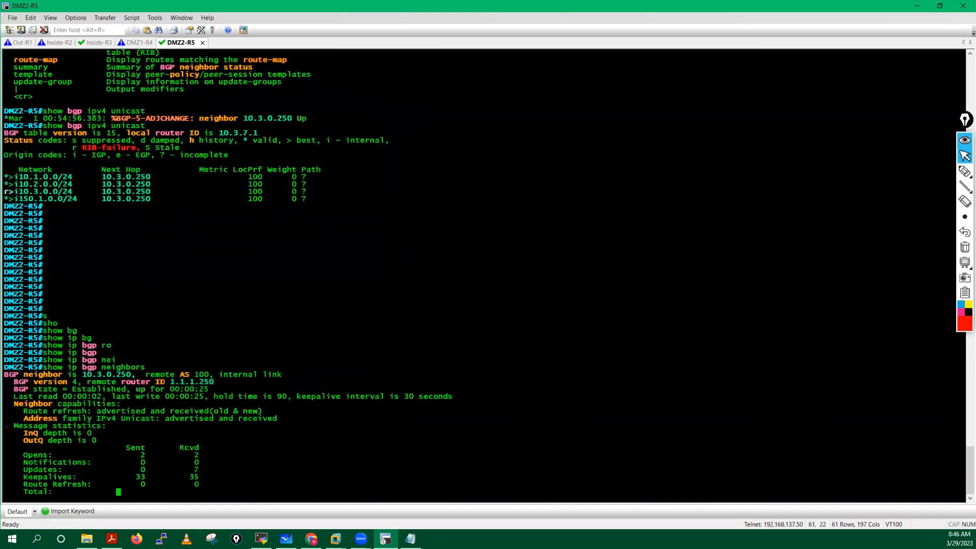
{"action": "key", "text": "ctrl+c"}
{"action": "key", "text": "ctrl+c"}
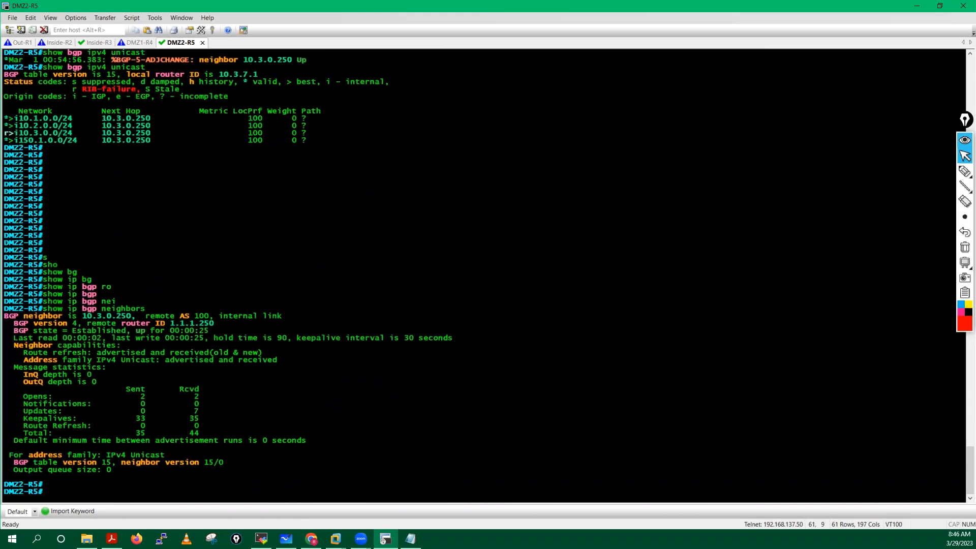
Step: Run 'show bgp all' to list BGP entries for all address families
{"action": "key", "text": "Return"}
{"action": "key", "text": "Return"}
{"action": "key", "text": "Return"}
{"action": "key", "text": "Return"}
{"action": "type", "text": "sh bg"}
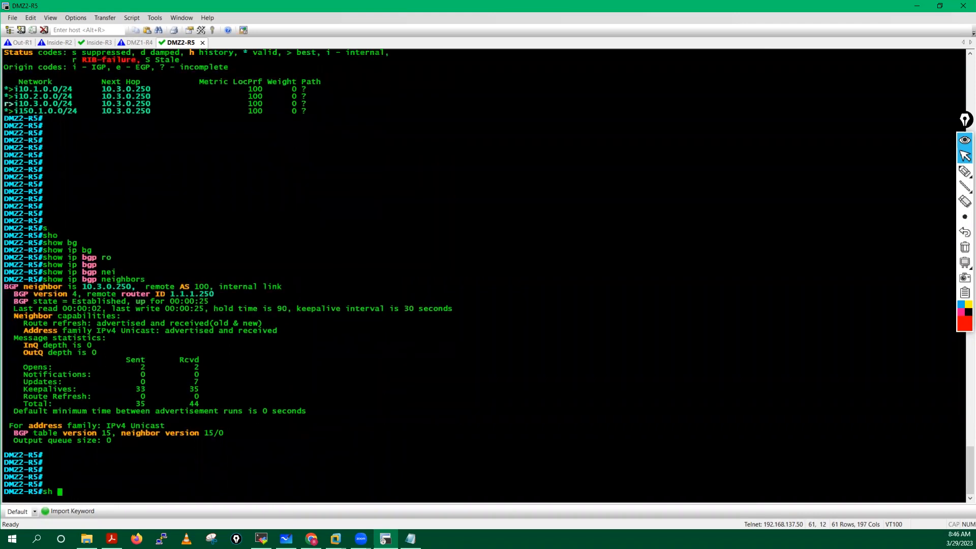
{"action": "key", "text": "Tab"}
{"action": "type", "text": "rou"}
{"action": "key", "text": "Tab"}
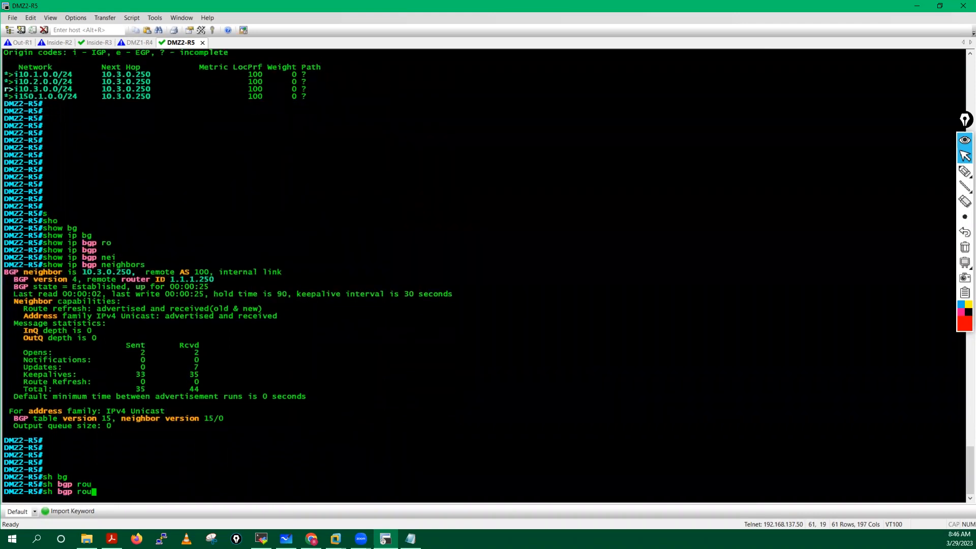
{"action": "key", "text": "Tab"}
{"action": "key", "text": "BackSpace"}
{"action": "key", "text": "BackSpace"}
{"action": "key", "text": "BackSpace"}
{"action": "key", "text": "Tab"}
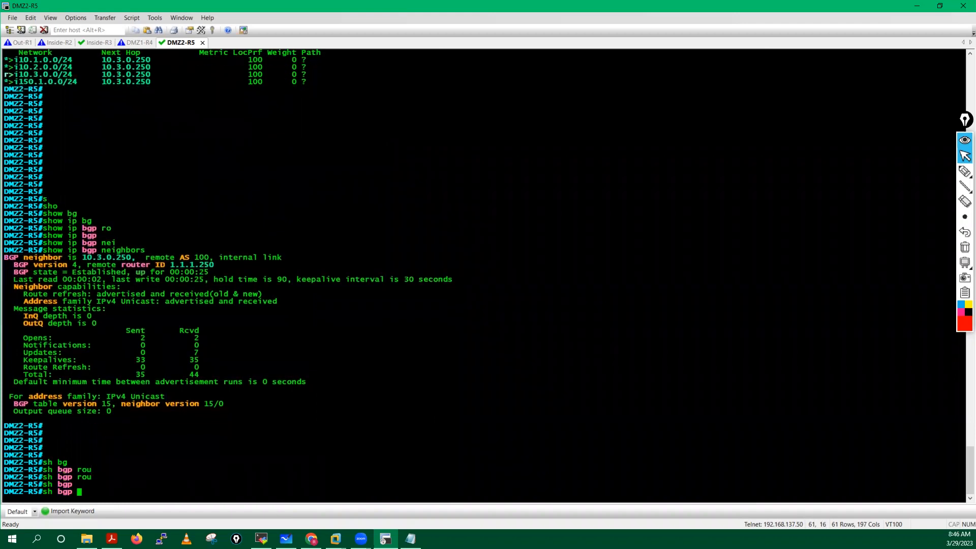
{"action": "type", "text": "?"}
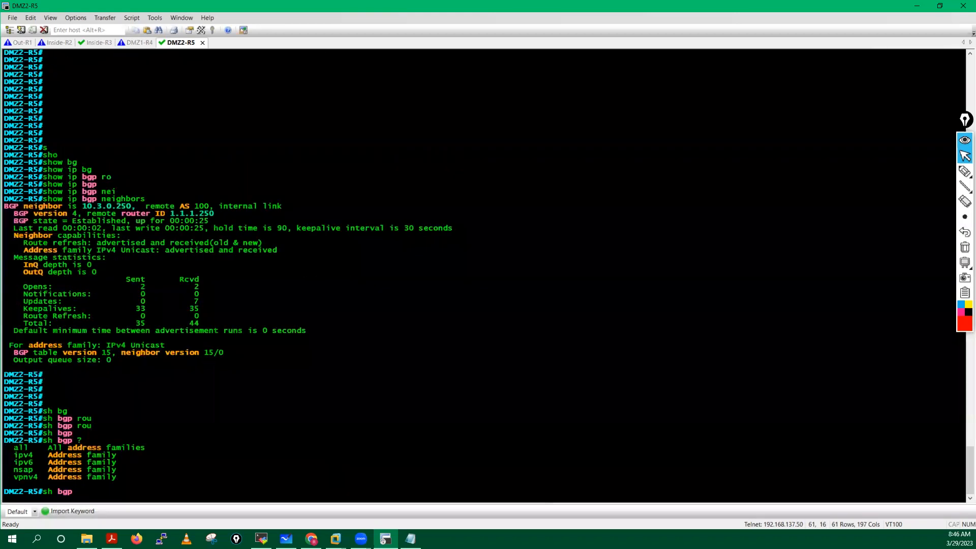
{"action": "type", "text": "a"}
{"action": "key", "text": "Tab"}
{"action": "type", "text": "?"}
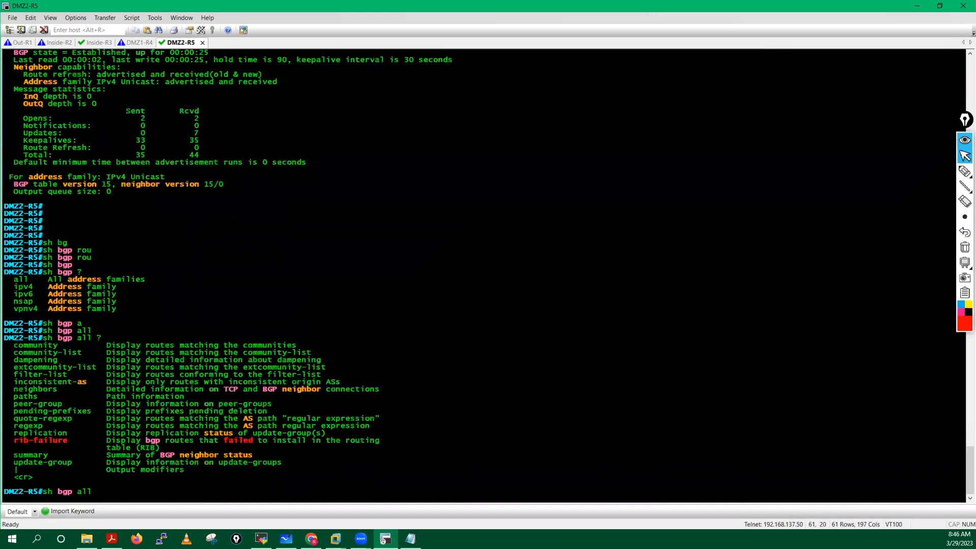
{"action": "key", "text": "Return"}
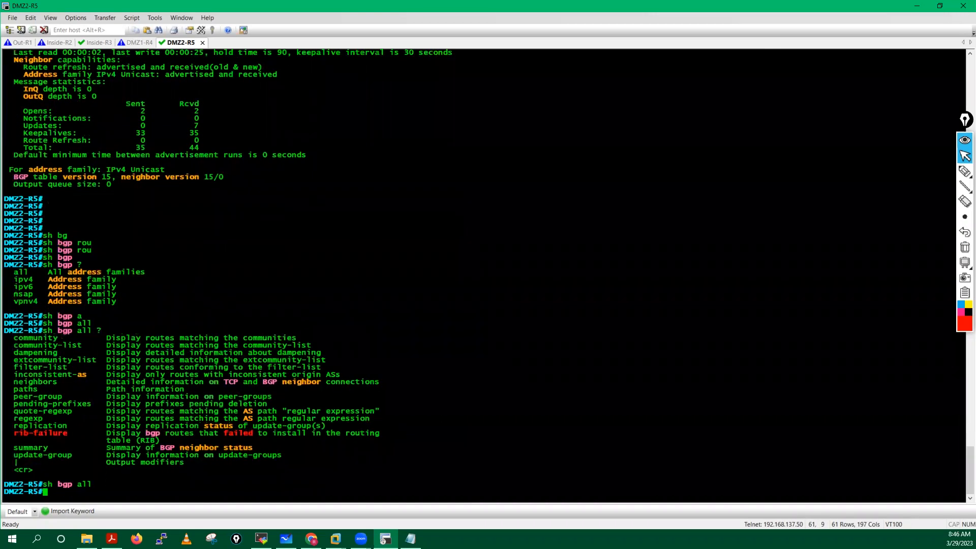
{"action": "key", "text": "Return"}
{"action": "key", "text": "Return"}
{"action": "key", "text": "Return"}
{"action": "key", "text": "Return"}
{"action": "key", "text": "Return"}
{"action": "key", "text": "Return"}
{"action": "key", "text": "Return"}
{"action": "key", "text": "Return"}
{"action": "key", "text": "Return"}
{"action": "key", "text": "Return"}
{"action": "key", "text": "Return"}
{"action": "key", "text": "Return"}
{"action": "key", "text": "Return"}
{"action": "key", "text": "Return"}
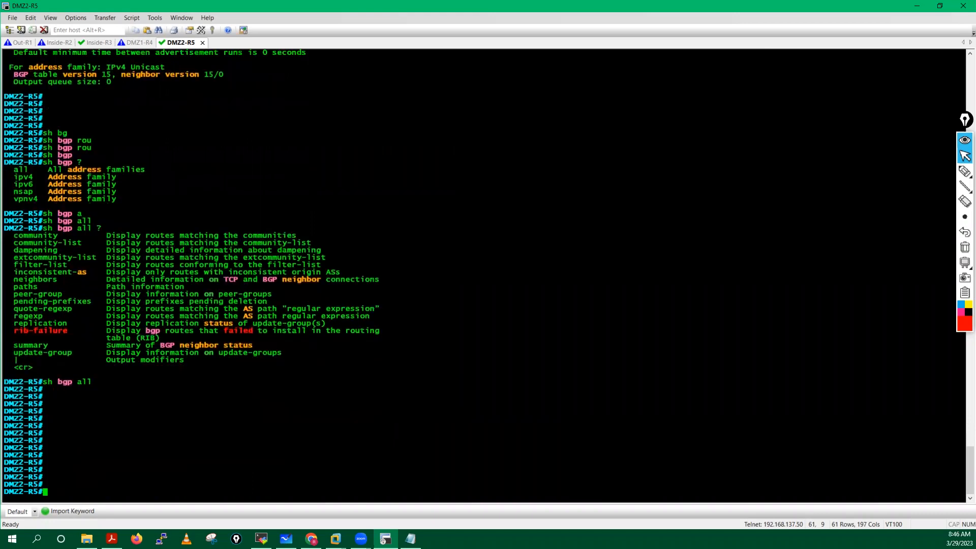
{"action": "key", "text": "Return"}
{"action": "key", "text": "Return"}
{"action": "key", "text": "Return"}
{"action": "key", "text": "Return"}
{"action": "key", "text": "Return"}
{"action": "key", "text": "Return"}
{"action": "key", "text": "Return"}
{"action": "key", "text": "Return"}
{"action": "key", "text": "Return"}
{"action": "key", "text": "Return"}
{"action": "key", "text": "Return"}
{"action": "key", "text": "Return"}
{"action": "key", "text": "Return"}
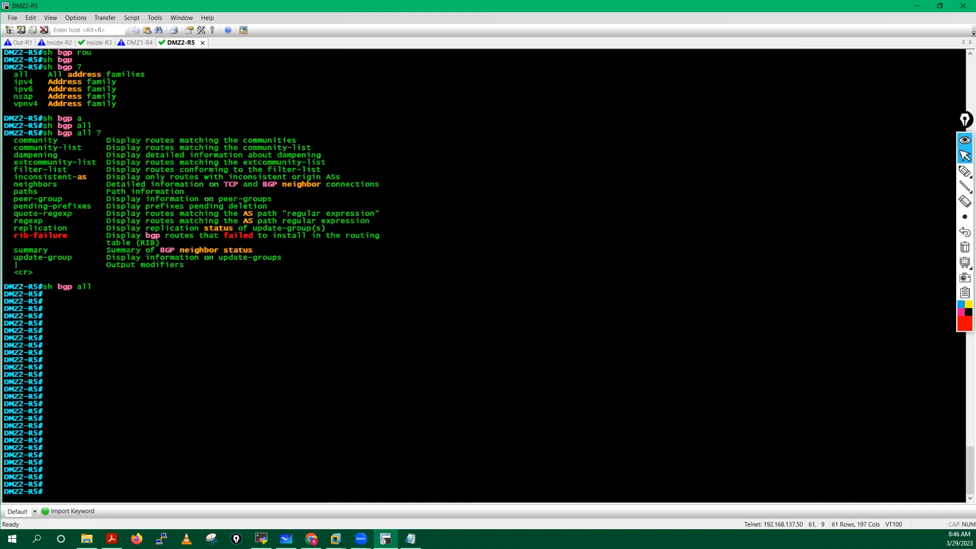
{"action": "key", "text": "Return"}
Step: Run 'show ip route bgp' to see 10.1.0.0, 10.2.0.0 and 150.1.0.0 learned via 10.3.0.250
{"action": "type", "text": "sh"}
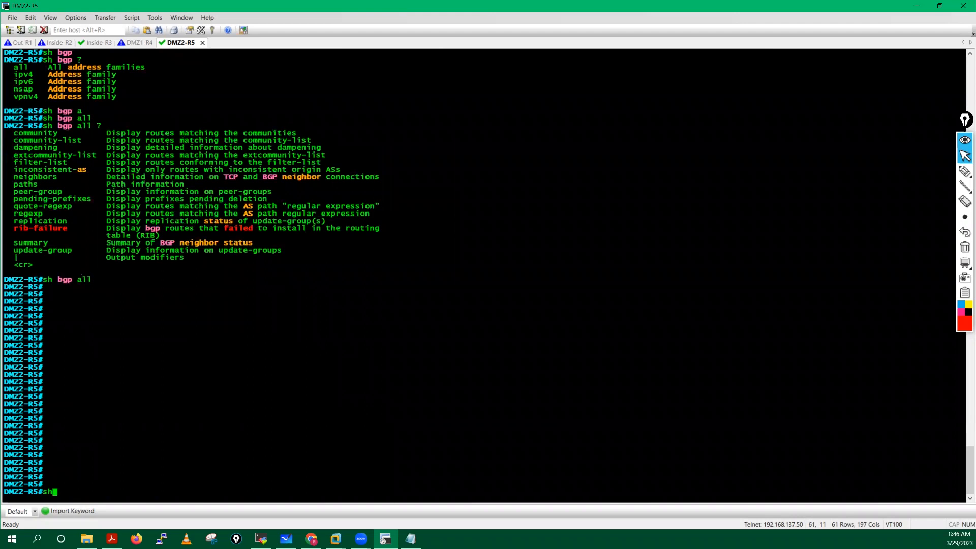
{"action": "type", "text": "o"}
{"action": "key", "text": "Tab"}
{"action": "type", "text": "ip ro"}
{"action": "key", "text": "Tab"}
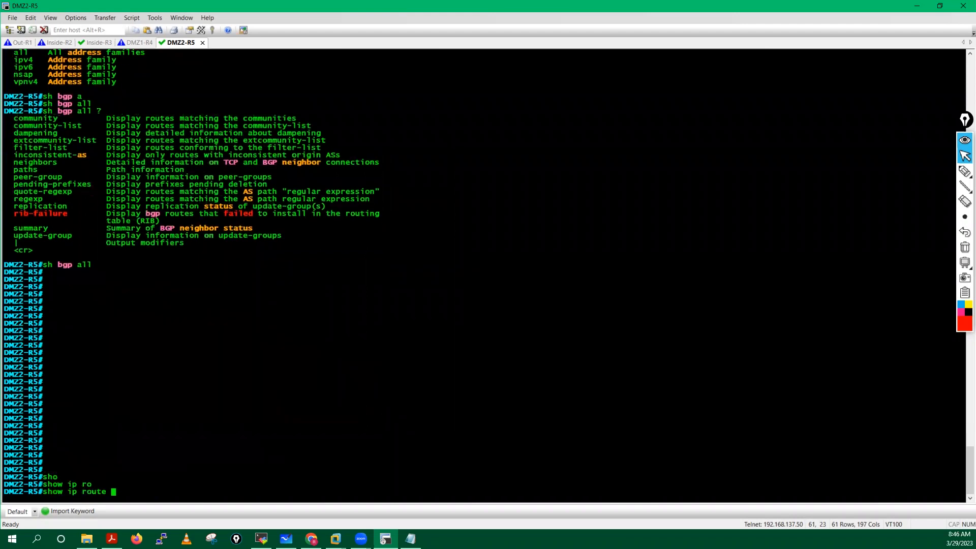
{"action": "type", "text": "bg"}
{"action": "key", "text": "Tab"}
{"action": "key", "text": "Return"}
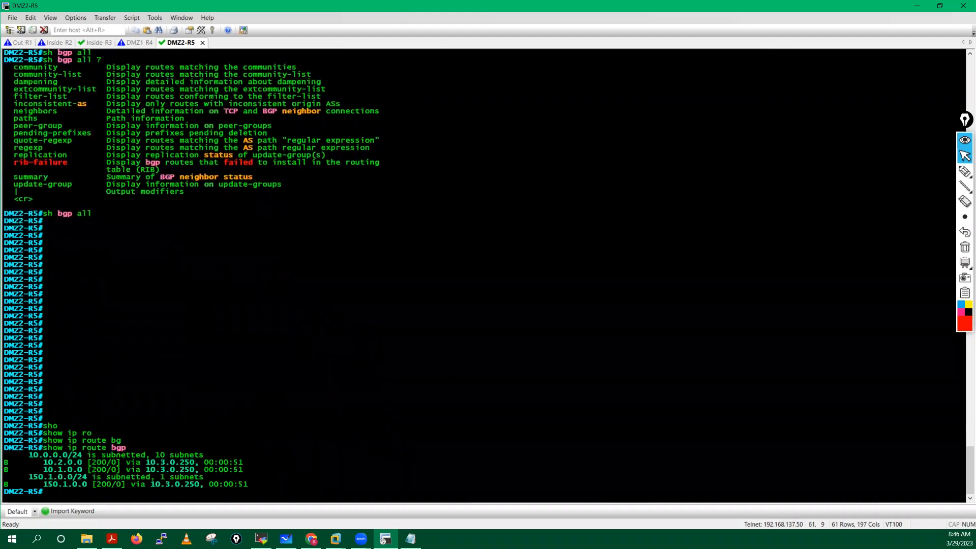
{"action": "key", "text": "alt+Tab"}
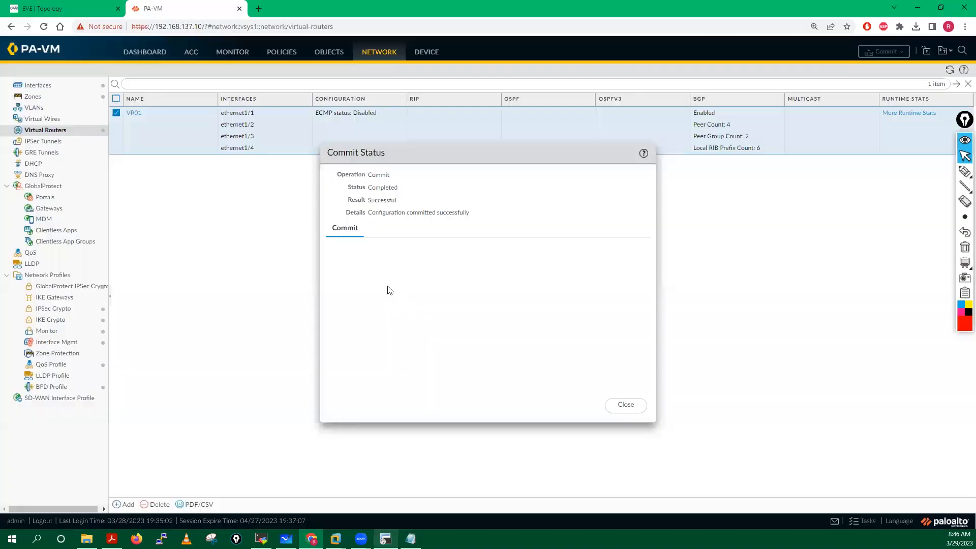
Step: Dismiss the commit result, open VR01's runtime route table, and review the 150.1.0.250/32 and 10.2.0.0/24 routes
{"action": "left_click", "coordinate": [626, 405]}
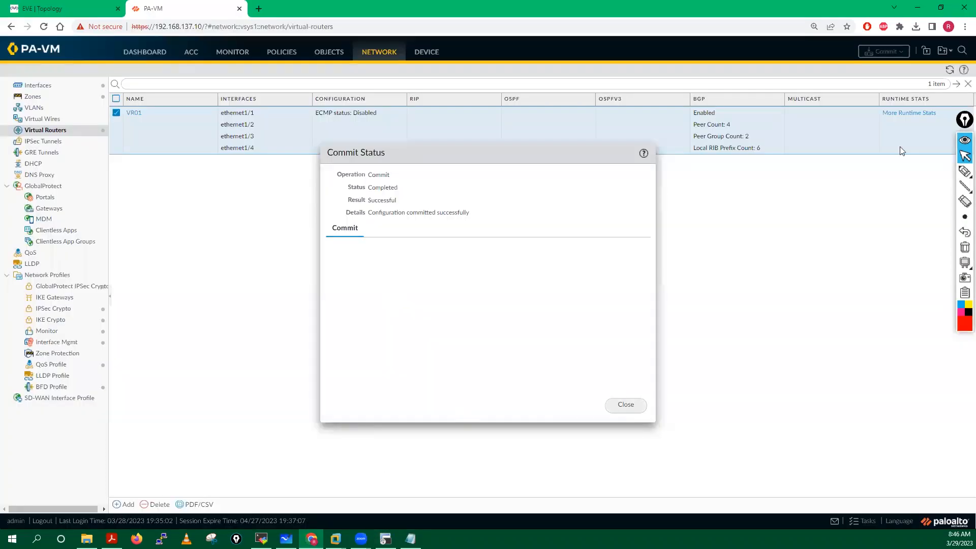
{"action": "left_click", "coordinate": [904, 114]}
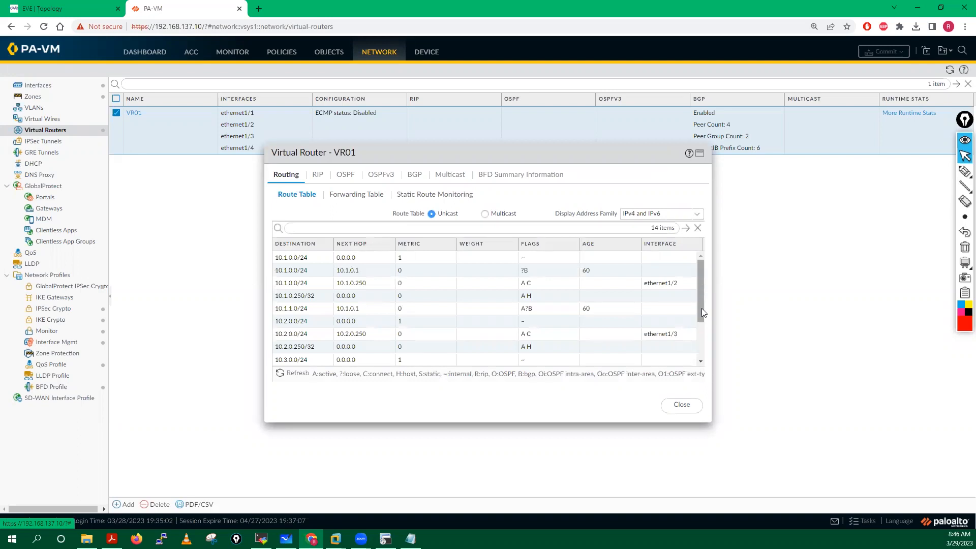
{"action": "scroll", "coordinate": [704, 328], "scroll_direction": "down", "scroll_amount": 3}
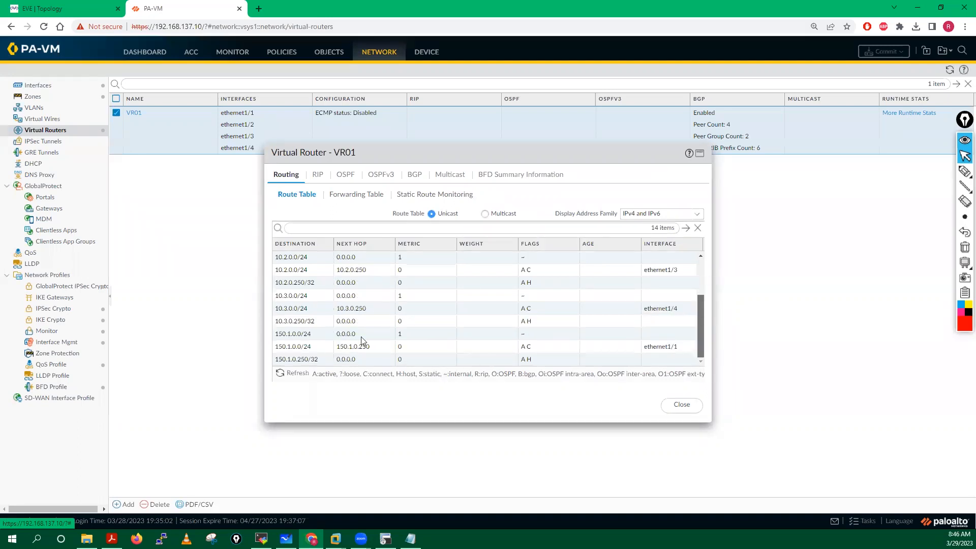
{"action": "left_click", "coordinate": [293, 359]}
{"action": "left_click", "coordinate": [288, 284]}
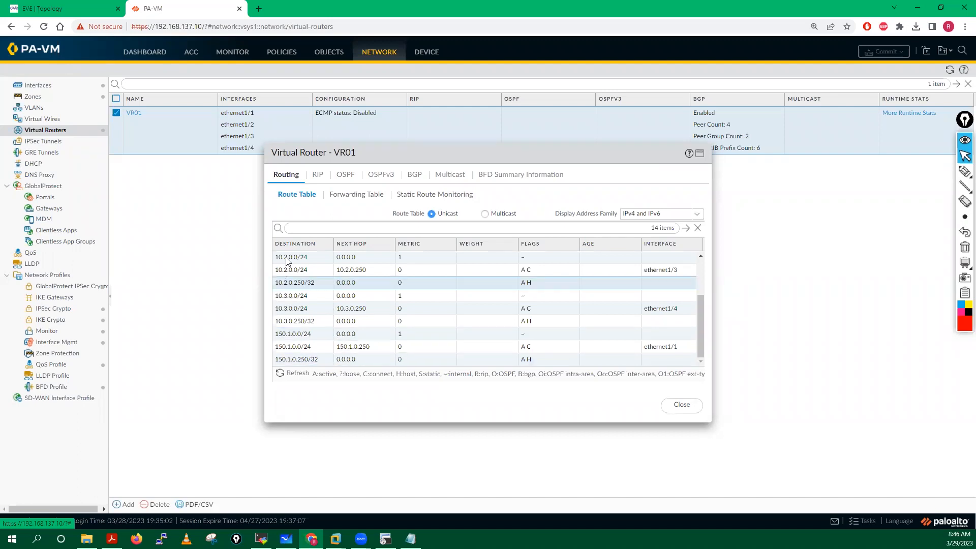
{"action": "left_click", "coordinate": [289, 269]}
{"action": "key", "text": "Up"}
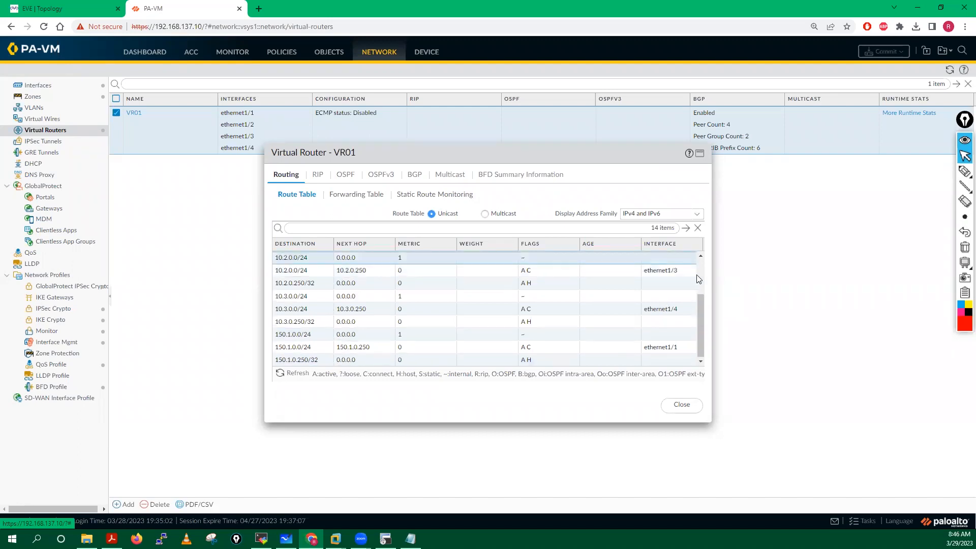
{"action": "scroll", "coordinate": [698, 279], "scroll_direction": "up", "scroll_amount": 1}
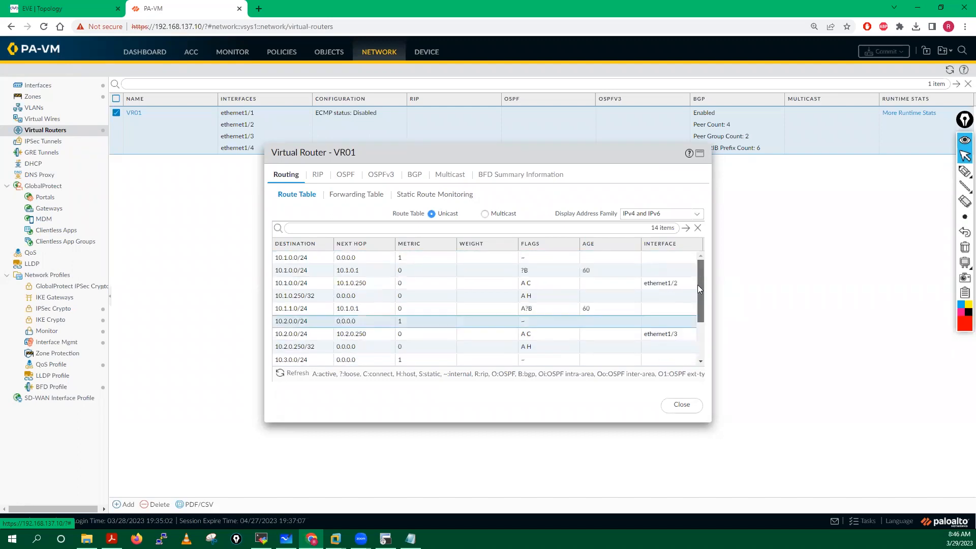
Step: Go through the 10.1.0.0/24, 10.1.1.0/24 and 10.2.0.250/32 routes in the unicast table
{"action": "left_click", "coordinate": [295, 263]}
{"action": "left_click", "coordinate": [295, 289]}
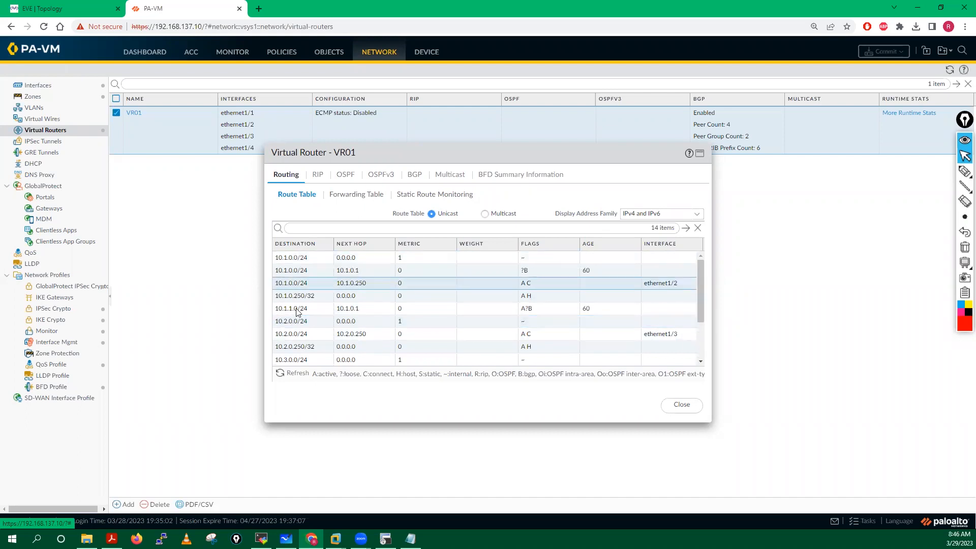
{"action": "left_click", "coordinate": [298, 310]}
{"action": "left_click", "coordinate": [295, 336]}
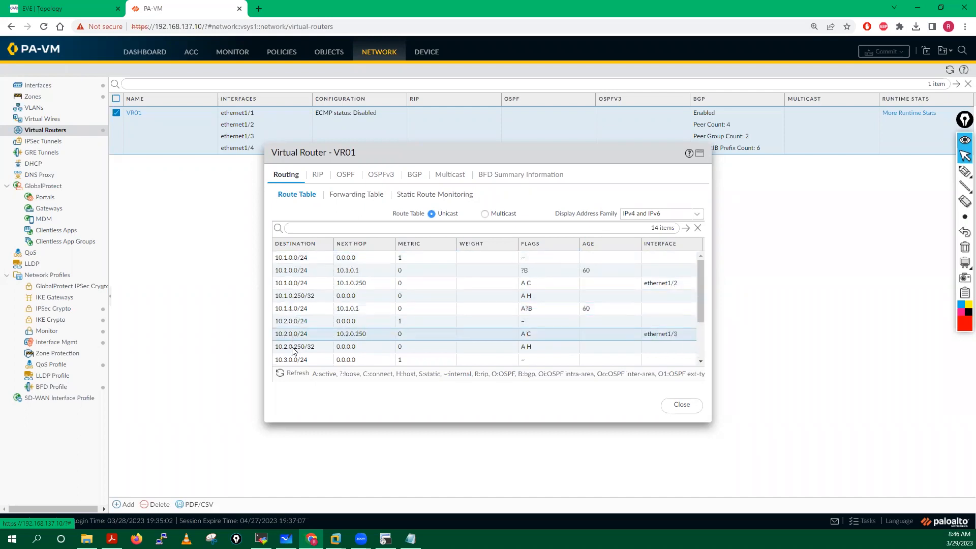
{"action": "key", "text": "Down"}
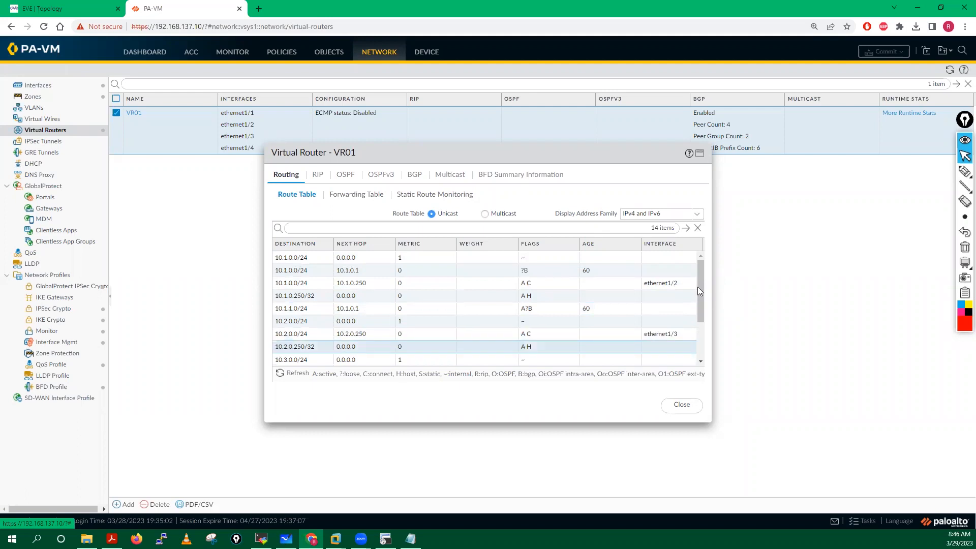
{"action": "left_click_drag", "start_coordinate": [702, 294], "coordinate": [701, 339]}
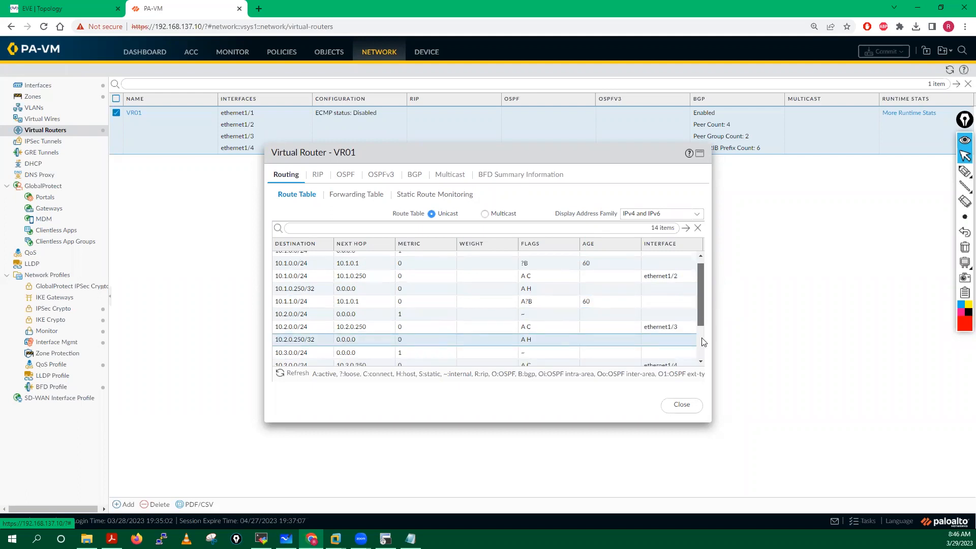
Step: Check the multicast route table, then scroll back through the unicast table
{"action": "left_click", "coordinate": [485, 214]}
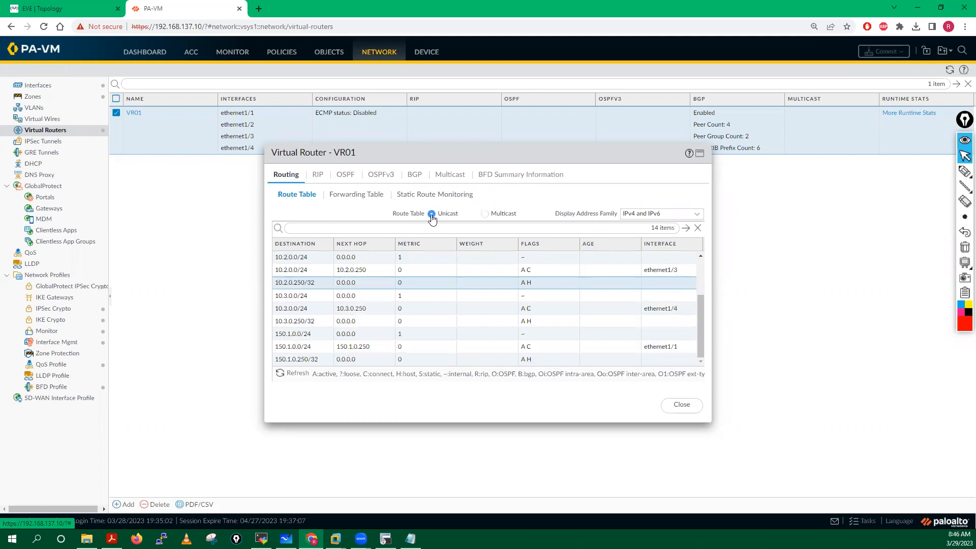
{"action": "left_click", "coordinate": [431, 214]}
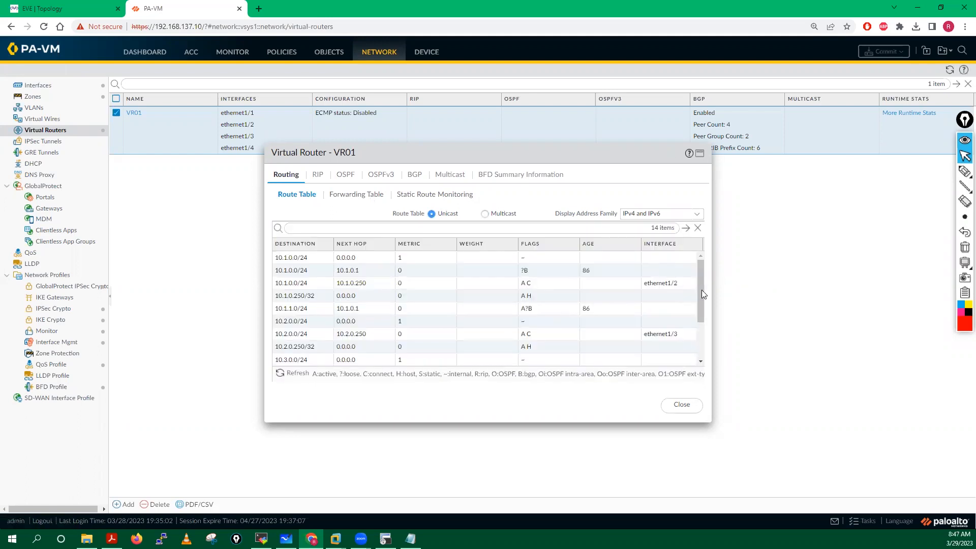
{"action": "scroll", "coordinate": [703, 294], "scroll_direction": "down", "scroll_amount": 1}
{"action": "scroll", "coordinate": [703, 318], "scroll_direction": "down", "scroll_amount": 1}
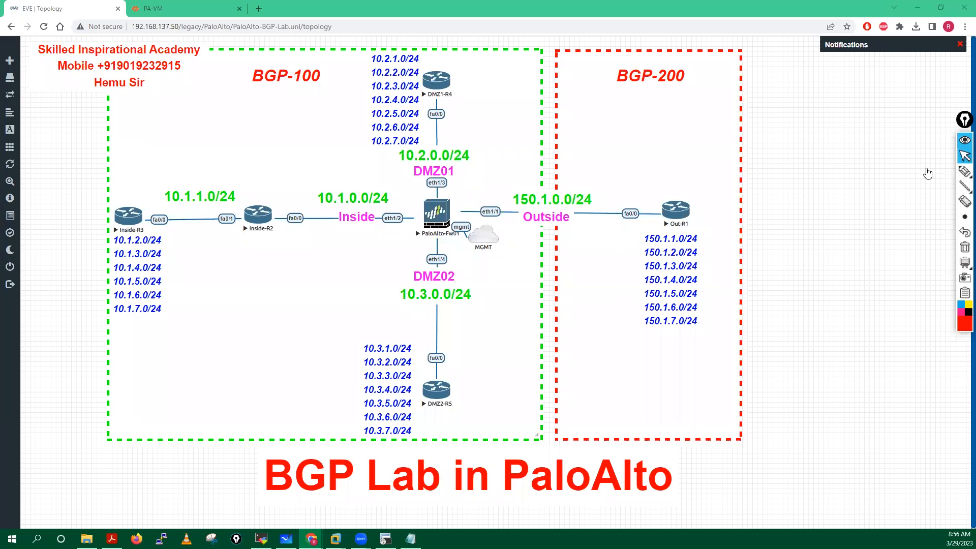
Step: Circle the firewall's DMZ and Inside links, write an iBGP label, and mark the 10.1.x networks
{"action": "mouse_move", "coordinate": [962, 173]}
{"action": "left_click", "coordinate": [917, 172]}
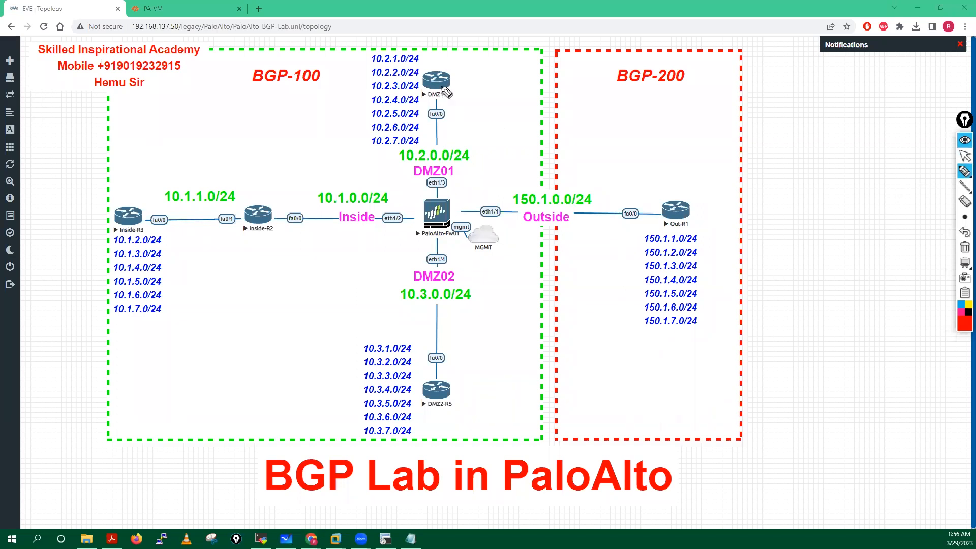
{"action": "mouse_move", "coordinate": [440, 76]}
{"action": "left_mouse_down"}
{"action": "mouse_move", "coordinate": [413, 197]}
{"action": "mouse_move", "coordinate": [483, 118]}
{"action": "mouse_move", "coordinate": [440, 78]}
{"action": "left_mouse_up"}
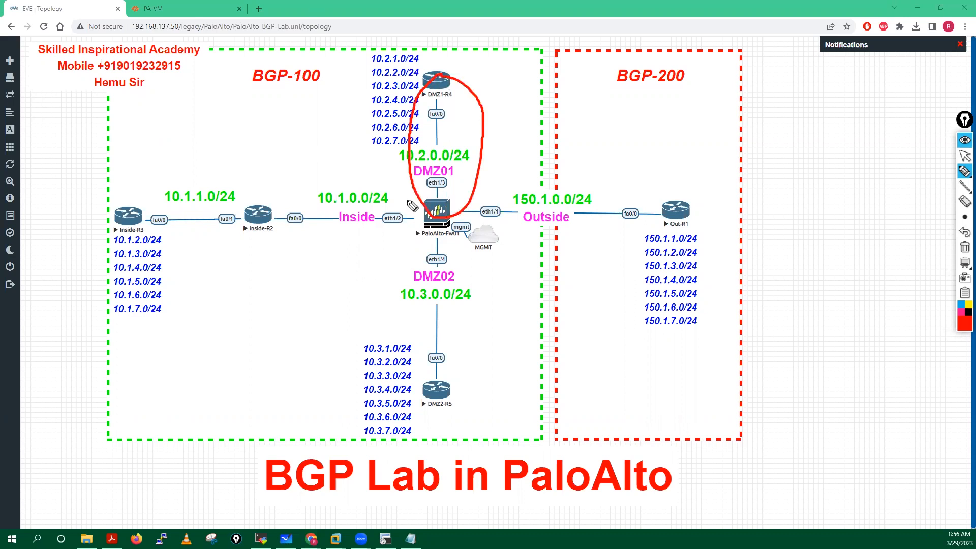
{"action": "left_click_drag", "start_coordinate": [263, 222], "coordinate": [419, 202]}
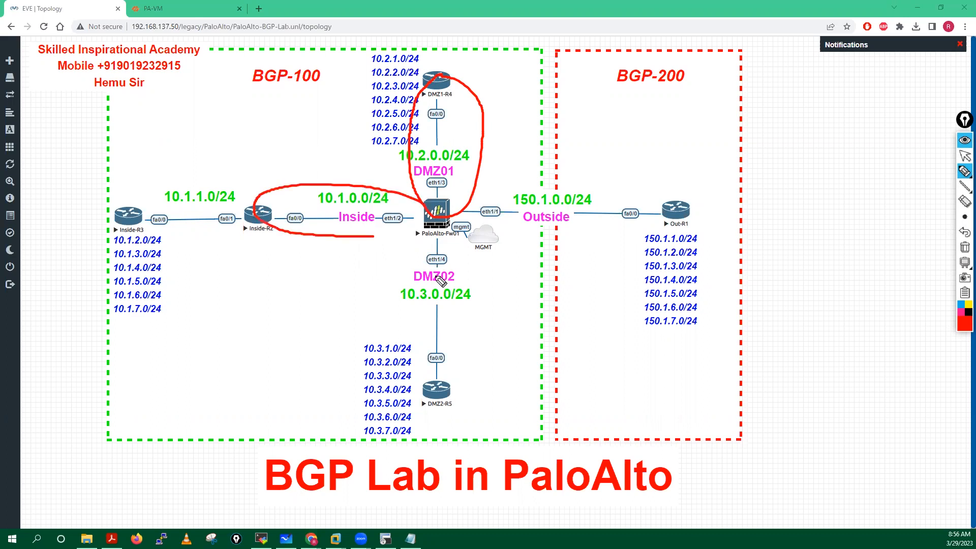
{"action": "left_click_drag", "start_coordinate": [478, 266], "coordinate": [433, 237]}
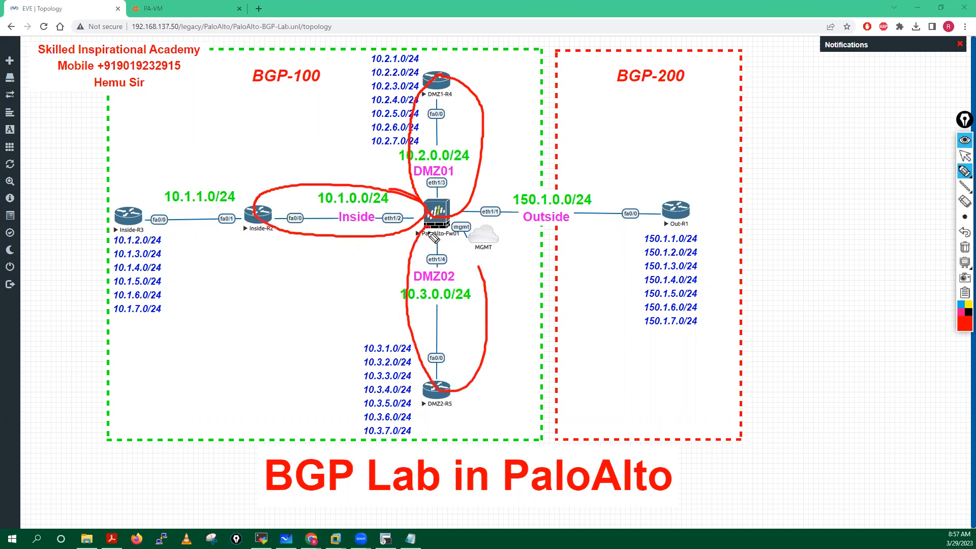
{"action": "left_click_drag", "start_coordinate": [117, 211], "coordinate": [243, 187]}
{"action": "left_click", "coordinate": [172, 132]}
{"action": "mouse_move", "coordinate": [170, 135]}
{"action": "left_mouse_down"}
{"action": "mouse_move", "coordinate": [170, 150]}
{"action": "mouse_move", "coordinate": [227, 138]}
{"action": "left_mouse_up"}
{"action": "mouse_move", "coordinate": [232, 105]}
{"action": "left_mouse_down"}
{"action": "mouse_move", "coordinate": [257, 107]}
{"action": "mouse_move", "coordinate": [222, 97]}
{"action": "left_mouse_up"}
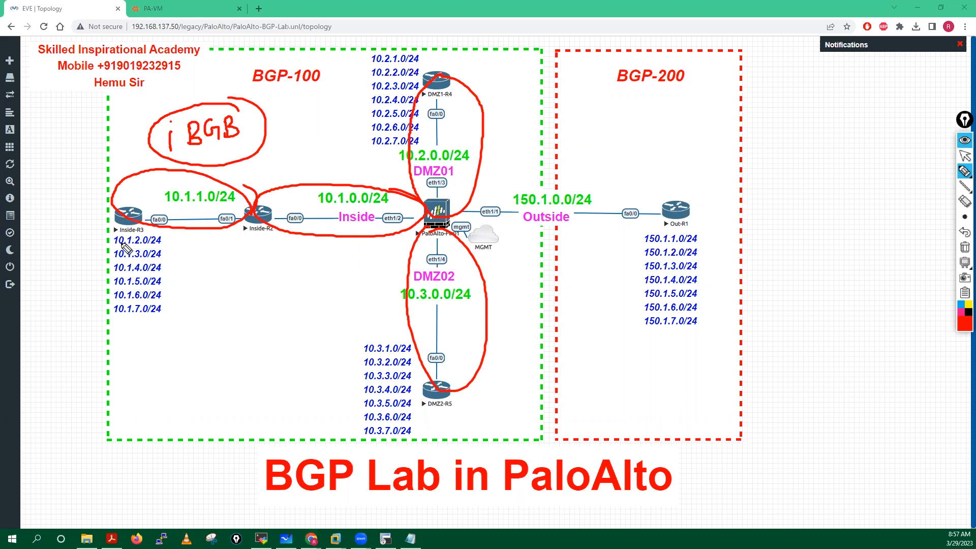
{"action": "mouse_move", "coordinate": [117, 232]}
{"action": "left_mouse_down"}
{"action": "mouse_move", "coordinate": [94, 271]}
{"action": "mouse_move", "coordinate": [195, 292]}
{"action": "mouse_move", "coordinate": [195, 253]}
{"action": "left_mouse_up"}
{"action": "left_click_drag", "start_coordinate": [143, 225], "coordinate": [90, 239]}
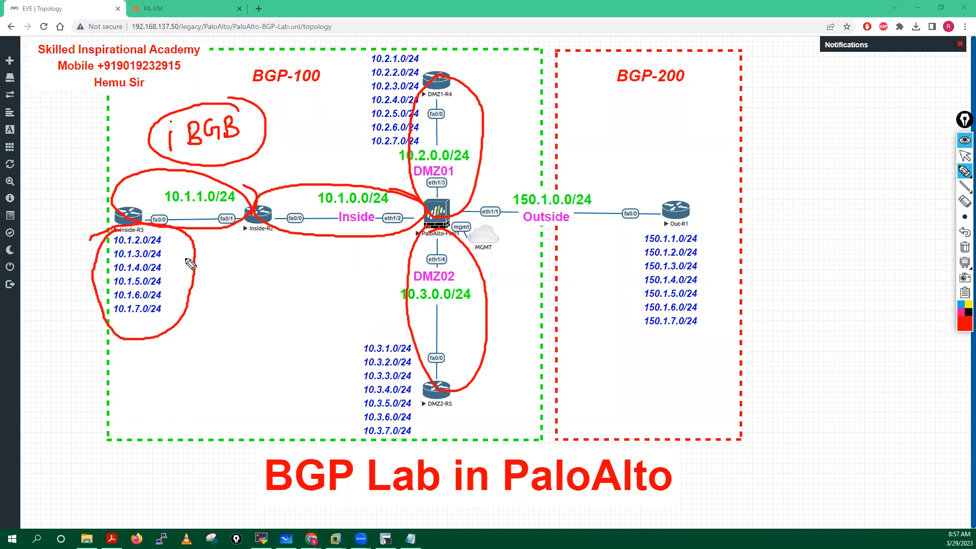
{"action": "mouse_move", "coordinate": [166, 274]}
{"action": "left_mouse_down"}
{"action": "mouse_move", "coordinate": [203, 297]}
{"action": "mouse_move", "coordinate": [266, 249]}
{"action": "left_mouse_up"}
Step: Draw arrows from Inside-R2 and DMZ1-R4 to the circled firewall, then erase all annotations
{"action": "left_click_drag", "start_coordinate": [265, 207], "coordinate": [383, 173]}
{"action": "left_click_drag", "start_coordinate": [259, 227], "coordinate": [374, 264]}
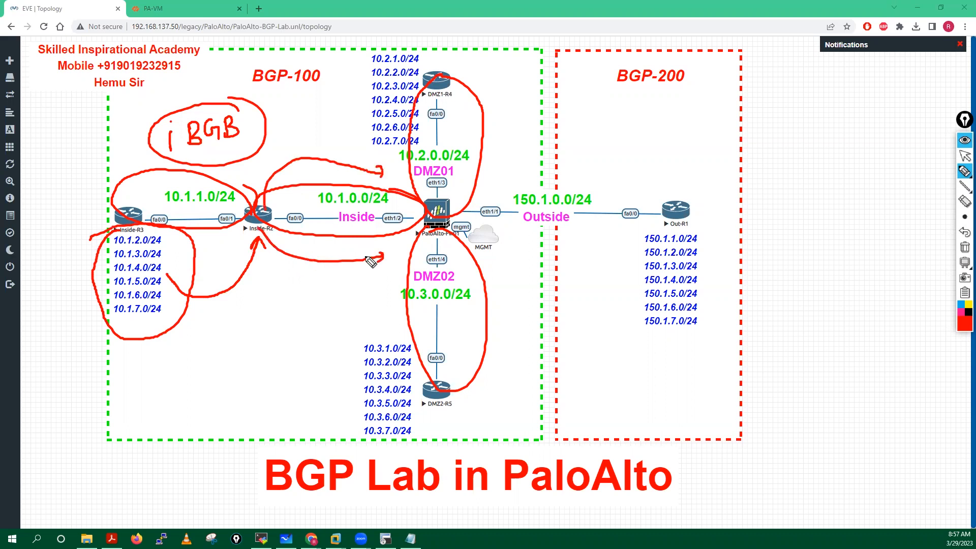
{"action": "left_click_drag", "start_coordinate": [265, 254], "coordinate": [265, 267]}
{"action": "mouse_move", "coordinate": [256, 204]}
{"action": "left_mouse_down"}
{"action": "mouse_move", "coordinate": [283, 224]}
{"action": "mouse_move", "coordinate": [267, 203]}
{"action": "left_mouse_up"}
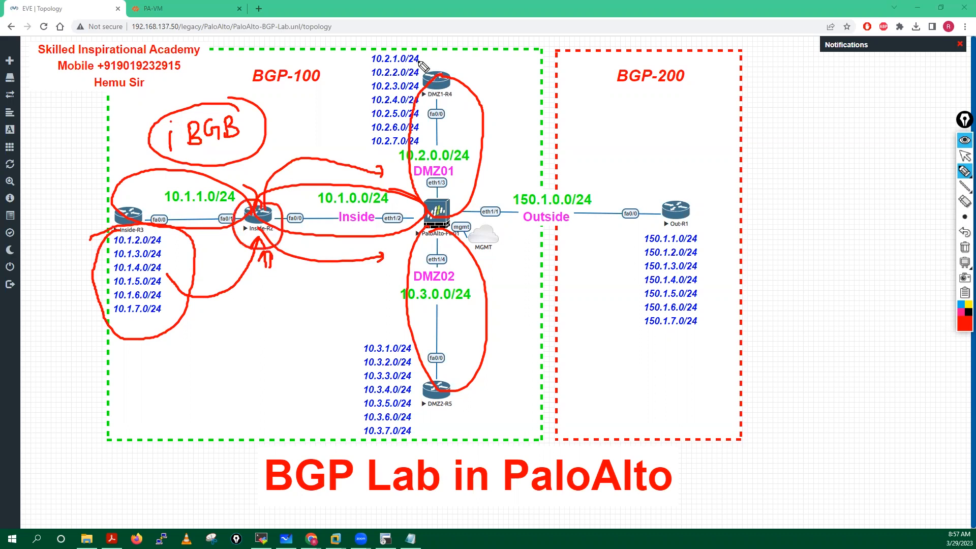
{"action": "mouse_move", "coordinate": [445, 67]}
{"action": "left_mouse_down"}
{"action": "mouse_move", "coordinate": [435, 108]}
{"action": "mouse_move", "coordinate": [450, 67]}
{"action": "left_mouse_up"}
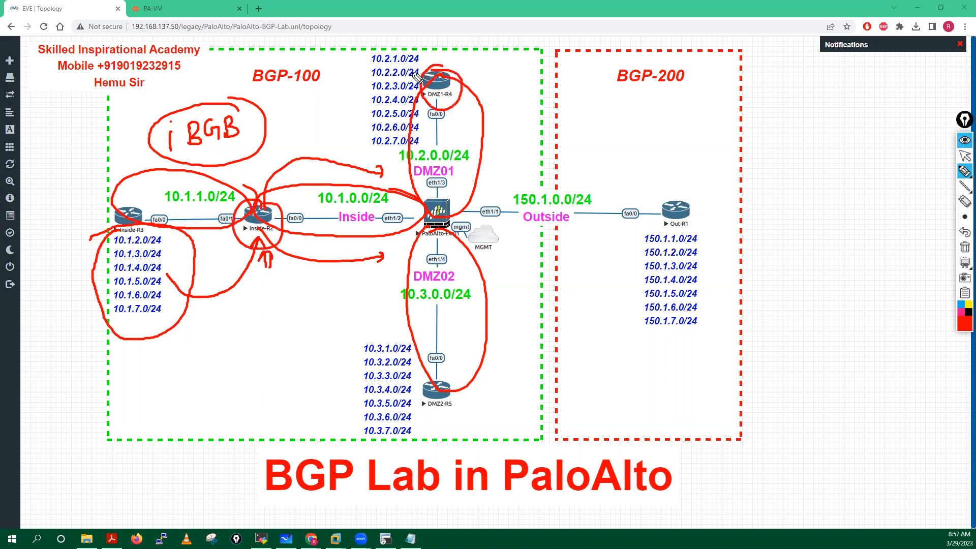
{"action": "mouse_move", "coordinate": [457, 123]}
{"action": "left_mouse_down"}
{"action": "mouse_move", "coordinate": [470, 125]}
{"action": "mouse_move", "coordinate": [509, 185]}
{"action": "mouse_move", "coordinate": [475, 216]}
{"action": "left_mouse_up"}
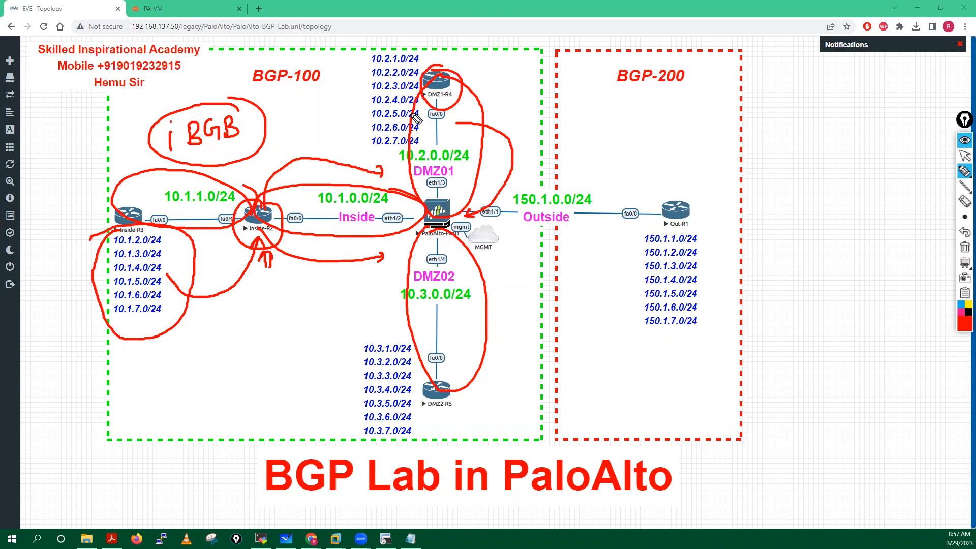
{"action": "mouse_move", "coordinate": [449, 218]}
{"action": "left_mouse_down"}
{"action": "mouse_move", "coordinate": [428, 196]}
{"action": "mouse_move", "coordinate": [419, 236]}
{"action": "mouse_move", "coordinate": [445, 248]}
{"action": "left_mouse_up"}
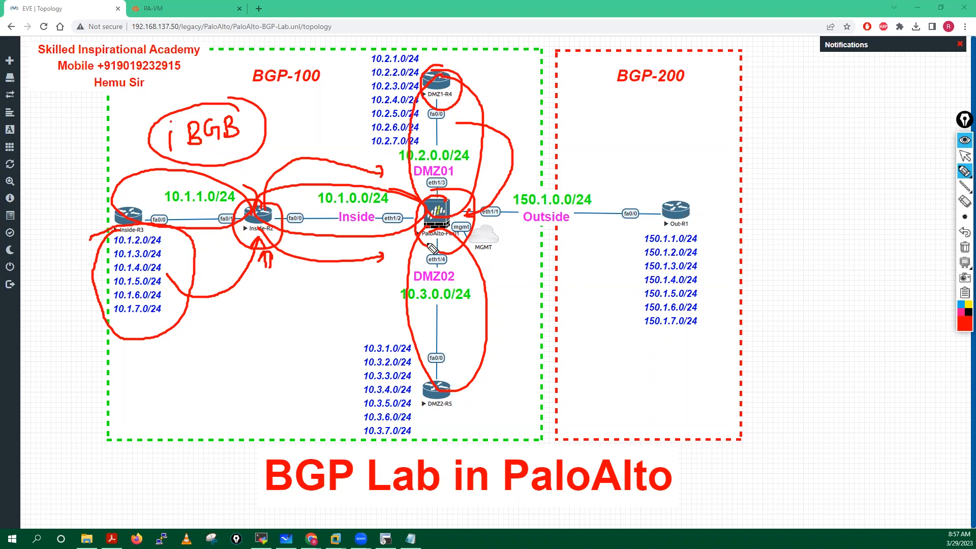
{"action": "left_click", "coordinate": [964, 247]}
{"action": "left_click", "coordinate": [964, 156]}
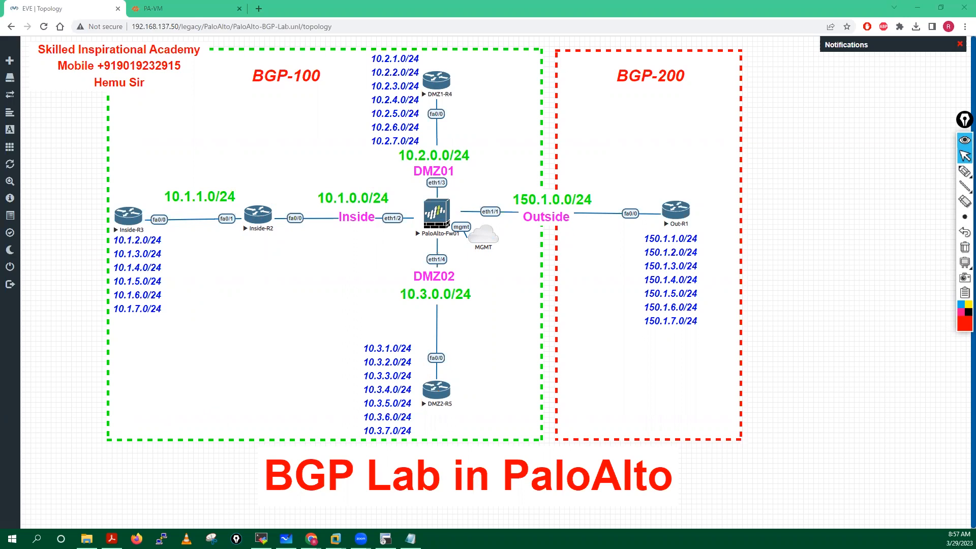
Step: Bring Inside-R2's console forward at a smaller size and run 'show ip route'
{"action": "left_click", "coordinate": [386, 538]}
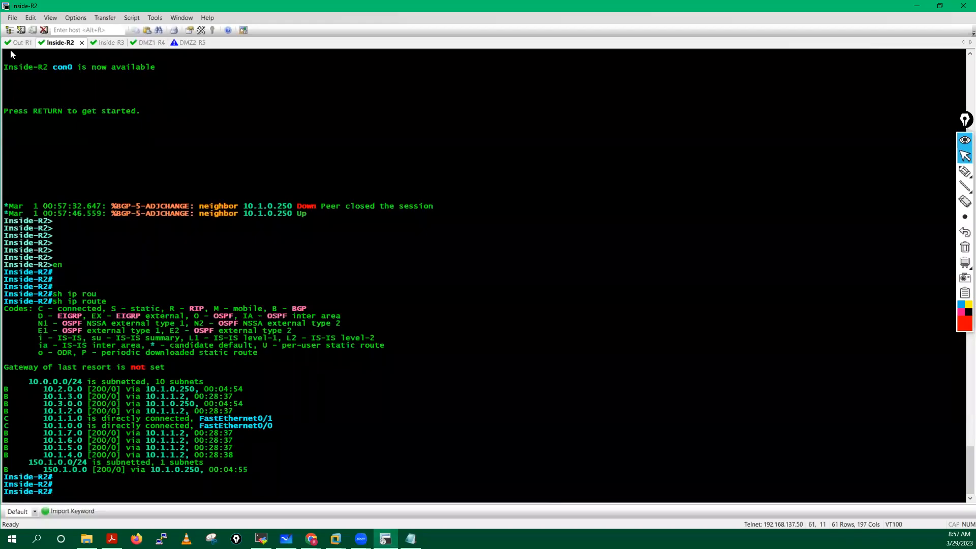
{"action": "left_click", "coordinate": [948, 8]}
{"action": "left_click_drag", "start_coordinate": [493, 54], "coordinate": [540, 263]}
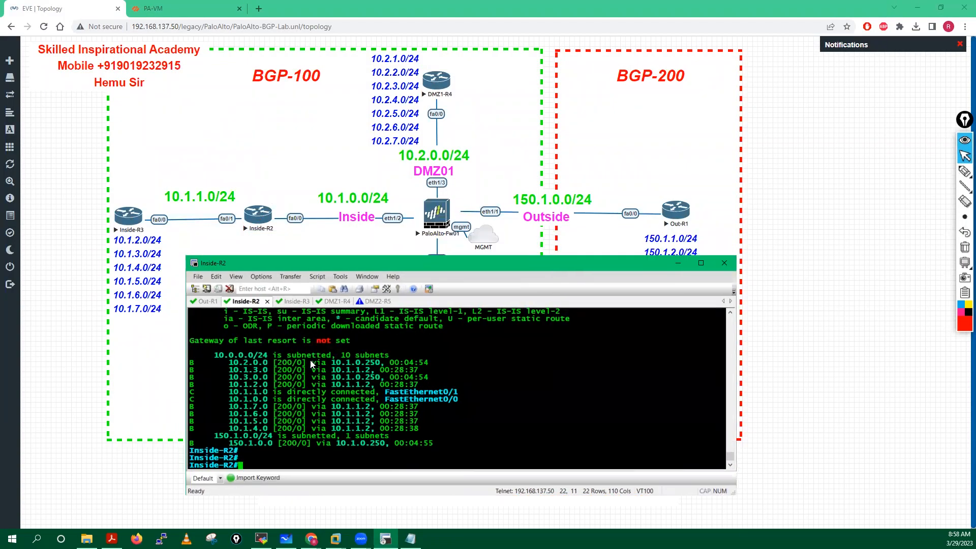
{"action": "key", "text": "Return"}
{"action": "key", "text": "Return"}
{"action": "key", "text": "Return"}
{"action": "key", "text": "Return"}
{"action": "key", "text": "Return"}
{"action": "key", "text": "Return"}
{"action": "key", "text": "Return"}
{"action": "key", "text": "Return"}
{"action": "key", "text": "Return"}
{"action": "key", "text": "Return"}
{"action": "key", "text": "Return"}
{"action": "key", "text": "Return"}
{"action": "key", "text": "Return"}
{"action": "key", "text": "Return"}
{"action": "key", "text": "Return"}
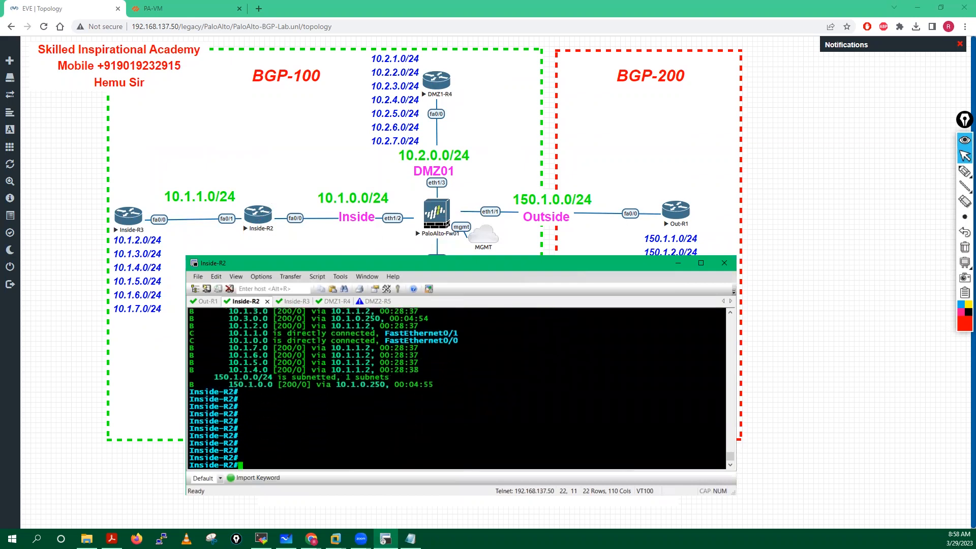
{"action": "type", "text": "sh ip ro"}
{"action": "key", "text": "Tab"}
{"action": "key", "text": "Return"}
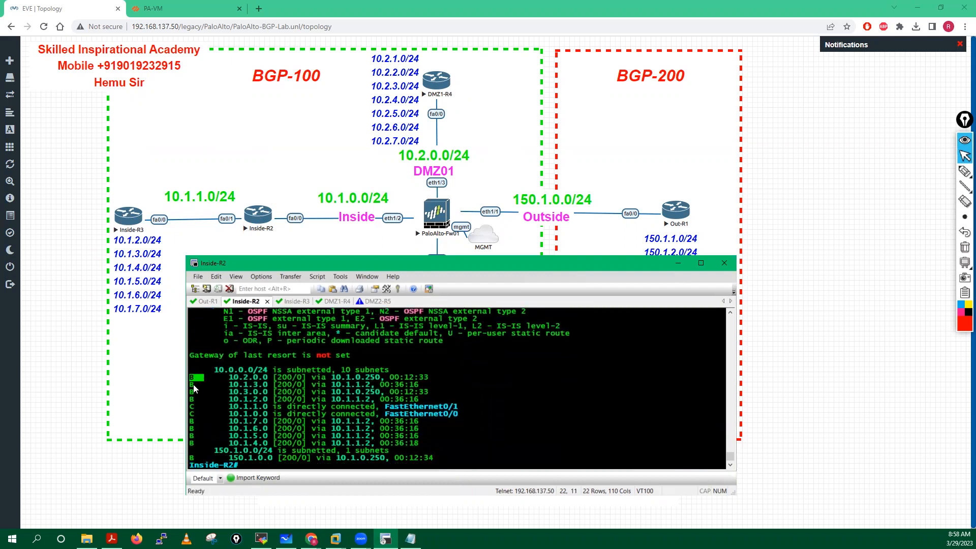
Step: Highlight the 10.1.x, BGP 10.2.0.0 and 150.1.0.0 routes in Inside-R2's routing table
{"action": "left_click_drag", "start_coordinate": [190, 384], "coordinate": [266, 436]}
{"action": "left_click_drag", "start_coordinate": [229, 443], "coordinate": [267, 442]}
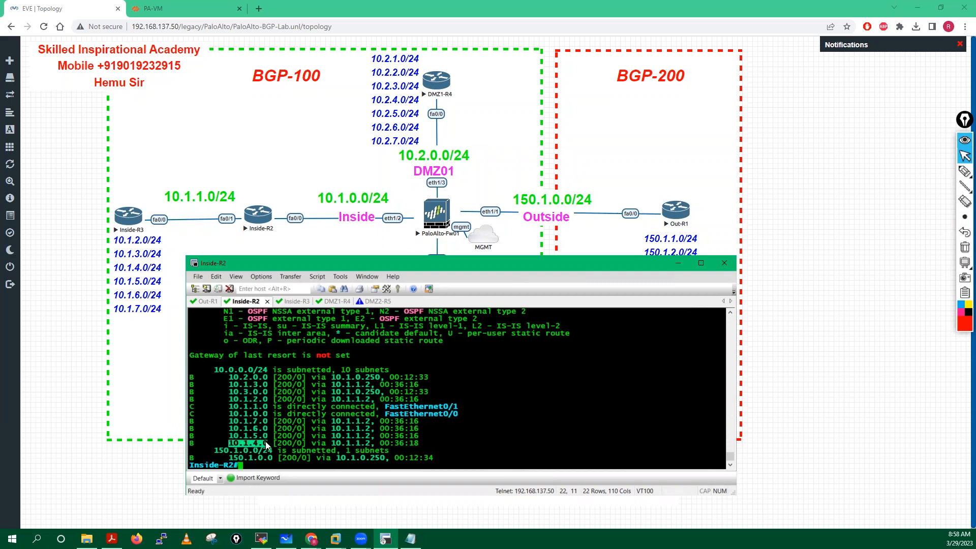
{"action": "left_click_drag", "start_coordinate": [332, 422], "coordinate": [360, 422]}
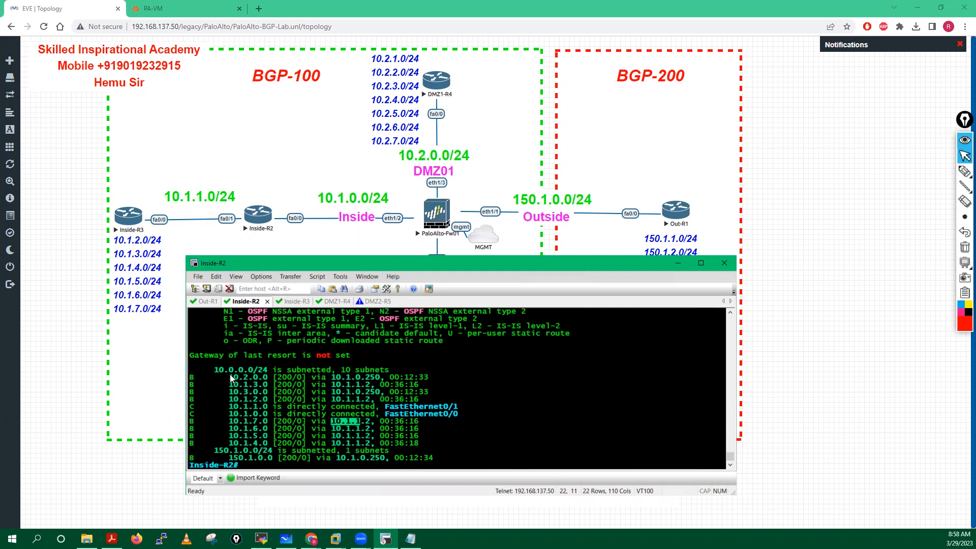
{"action": "left_click_drag", "start_coordinate": [229, 379], "coordinate": [279, 394]}
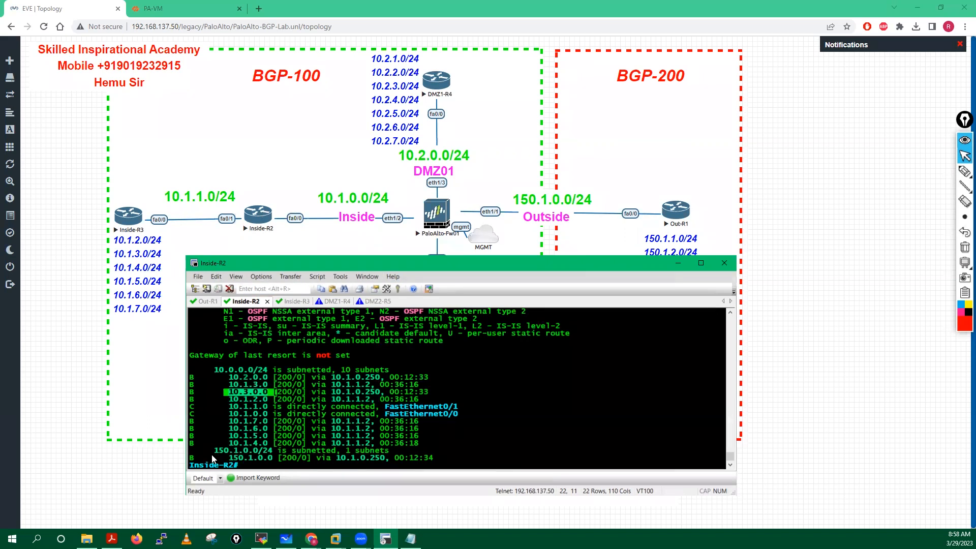
{"action": "left_click_drag", "start_coordinate": [229, 457], "coordinate": [274, 459]}
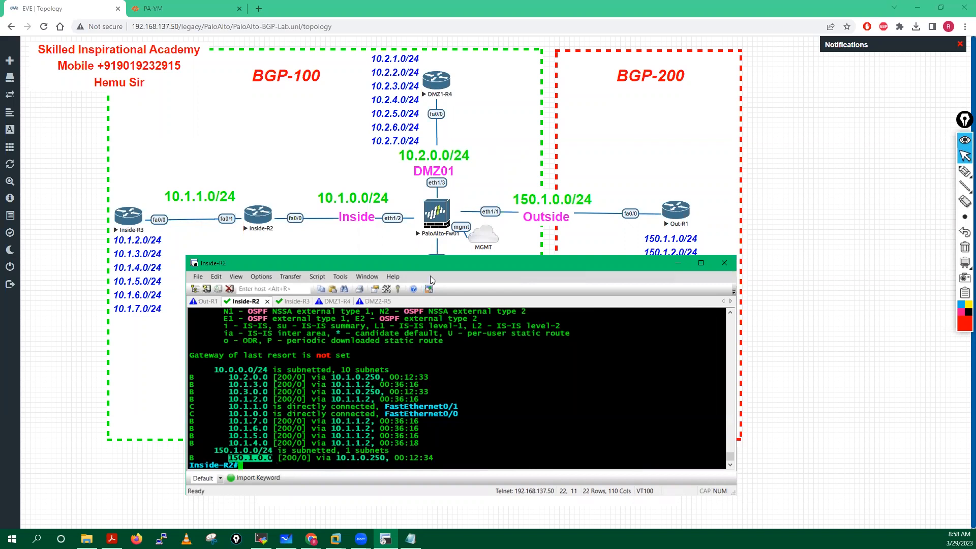
{"action": "left_click", "coordinate": [387, 381]}
{"action": "key", "text": "Return"}
{"action": "key", "text": "Return"}
{"action": "key", "text": "Return"}
{"action": "key", "text": "Return"}
{"action": "key", "text": "Return"}
{"action": "key", "text": "Return"}
{"action": "key", "text": "Return"}
{"action": "key", "text": "Return"}
{"action": "key", "text": "Return"}
{"action": "key", "text": "Return"}
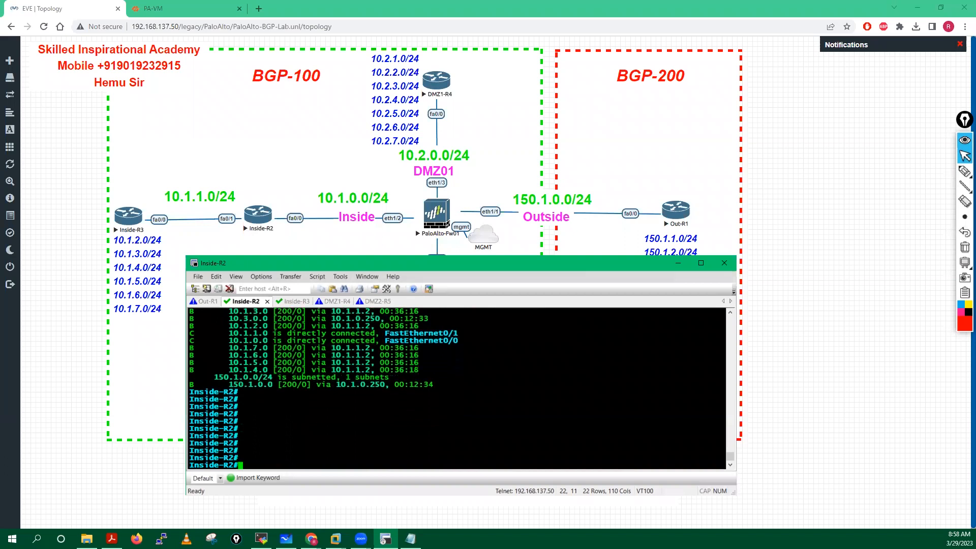
{"action": "key", "text": "Return"}
{"action": "key", "text": "Return"}
{"action": "key", "text": "Return"}
Step: Enter config mode, view the BGP config with 'do sh run | s bgp', and enter 'router bgp 100'
{"action": "type", "text": "conf t"}
{"action": "key", "text": "Return"}
{"action": "key", "text": "Return"}
{"action": "key", "text": "Return"}
{"action": "key", "text": "Return"}
{"action": "key", "text": "Return"}
{"action": "key", "text": "Return"}
{"action": "key", "text": "Return"}
{"action": "key", "text": "Return"}
{"action": "key", "text": "Return"}
{"action": "key", "text": "Return"}
{"action": "key", "text": "Return"}
{"action": "key", "text": "Return"}
{"action": "key", "text": "Return"}
{"action": "key", "text": "Return"}
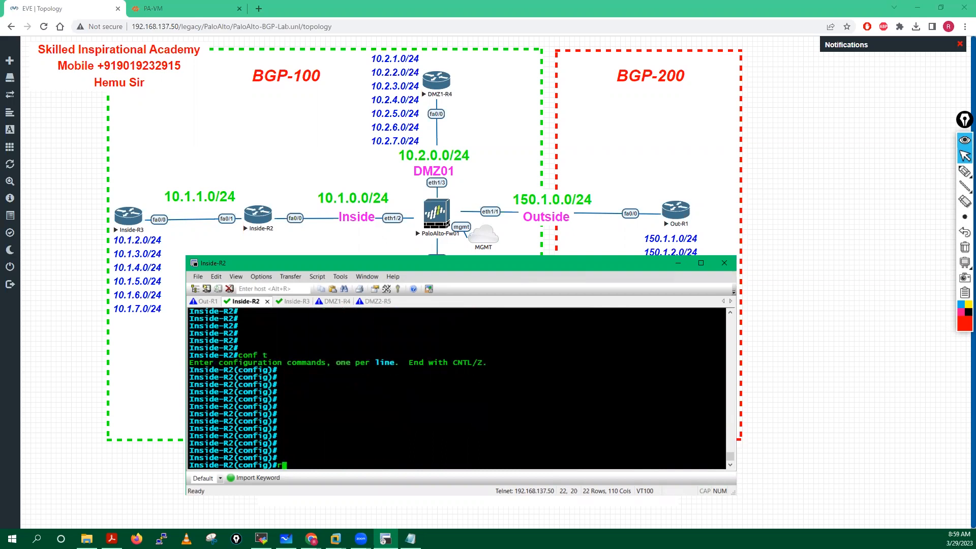
{"action": "type", "text": "do sh run | s bgp"}
{"action": "key", "text": "Return"}
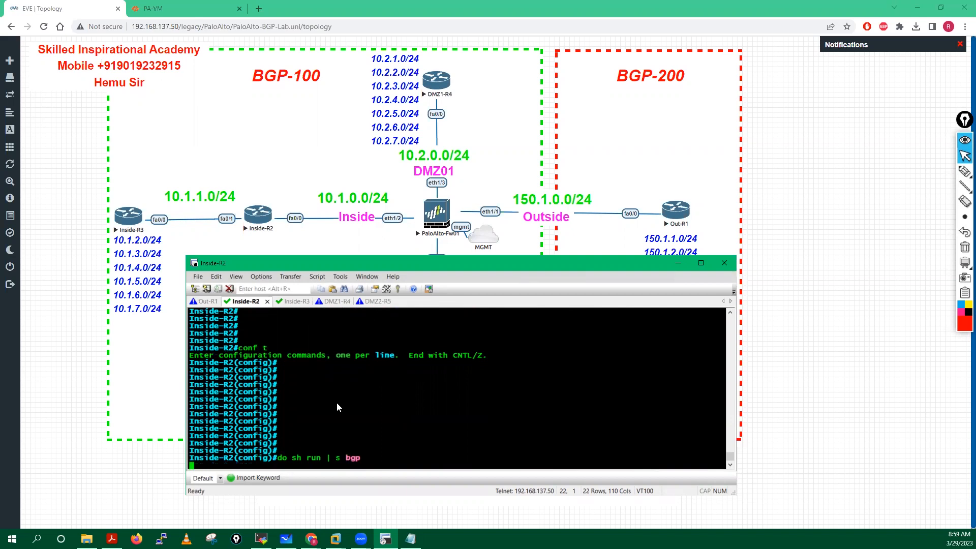
{"action": "left_click_drag", "start_coordinate": [189, 407], "coordinate": [262, 406]}
{"action": "right_click", "coordinate": [412, 385]}
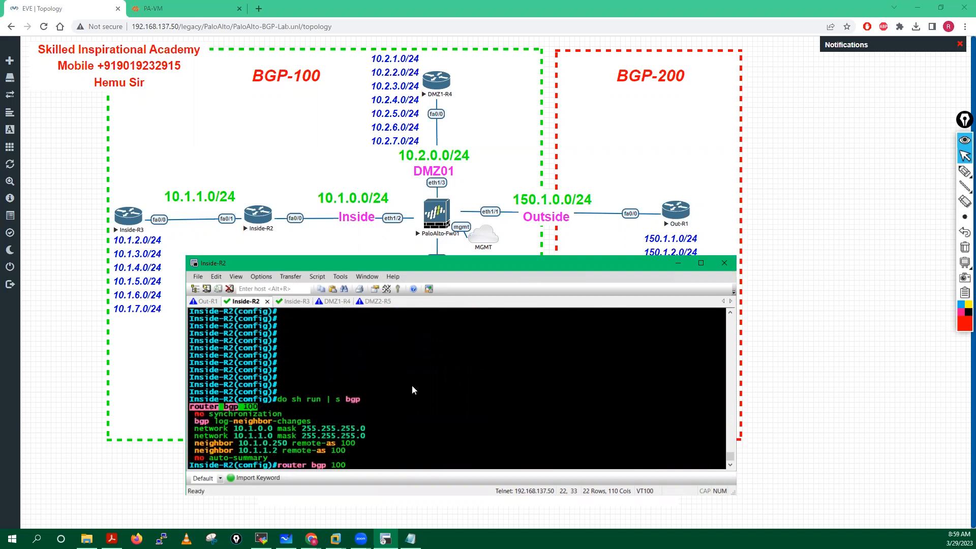
{"action": "key", "text": "Return"}
{"action": "key", "text": "Return"}
{"action": "key", "text": "Return"}
{"action": "key", "text": "Return"}
{"action": "key", "text": "Return"}
{"action": "key", "text": "Return"}
{"action": "key", "text": "Return"}
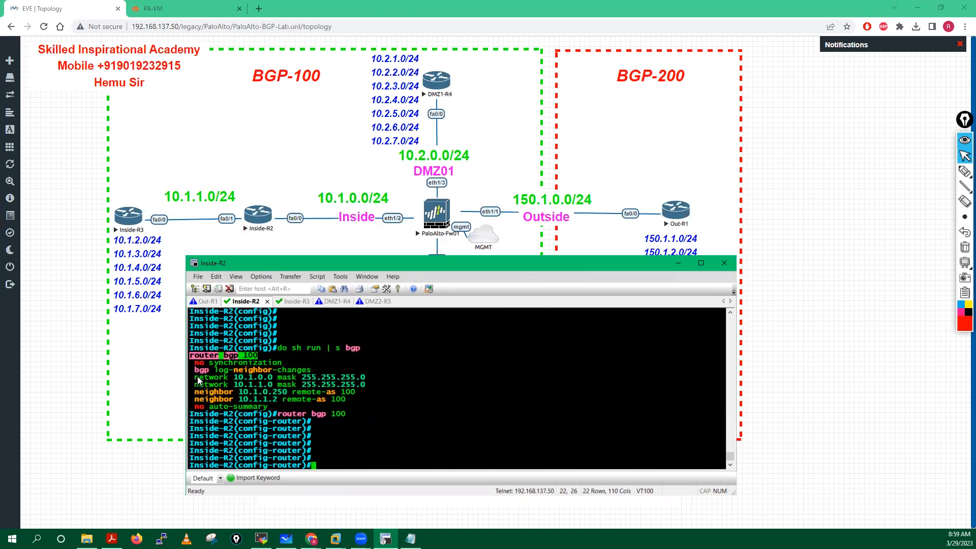
Step: Make neighbor 10.1.0.250 a route-reflector-client on Inside-R2
{"action": "left_click_drag", "start_coordinate": [200, 392], "coordinate": [287, 392]}
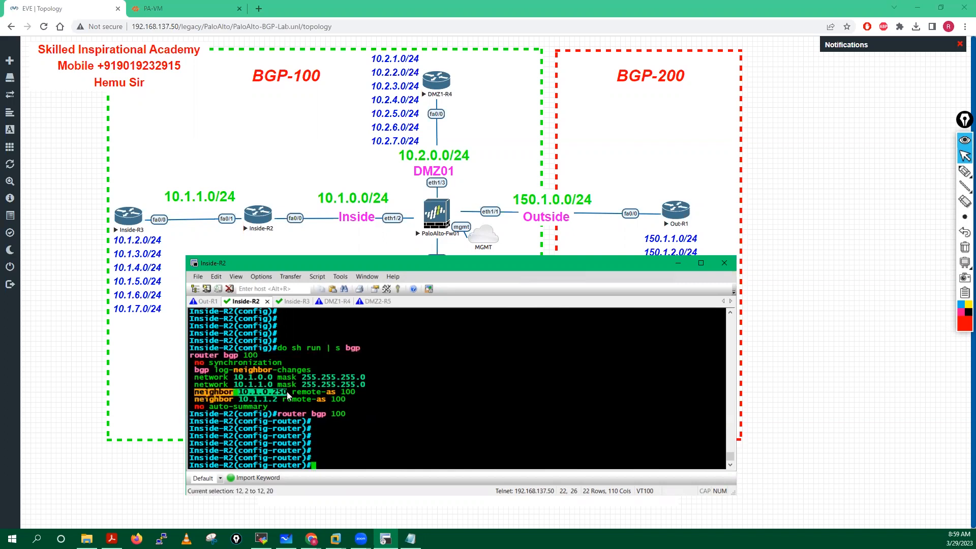
{"action": "right_click", "coordinate": [444, 414]}
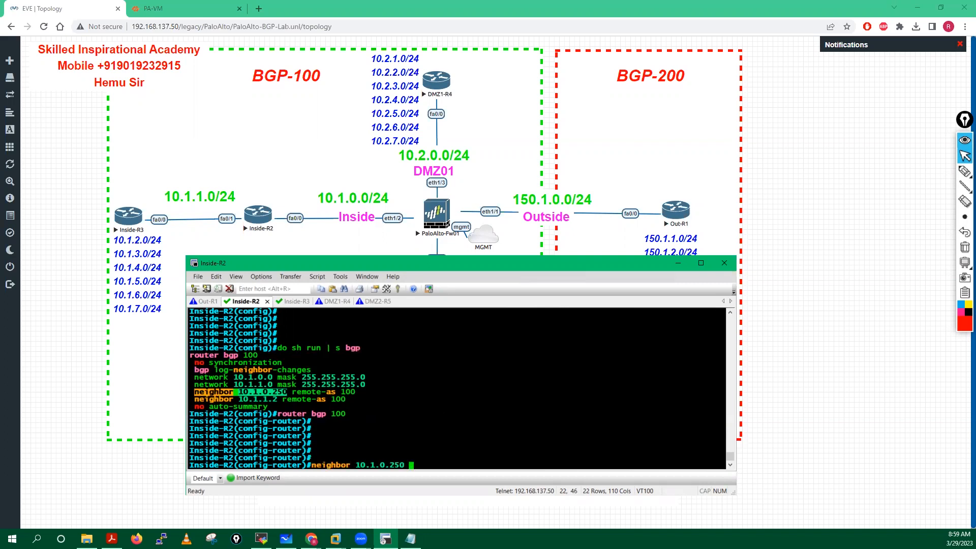
{"action": "type", "text": "rou"}
{"action": "key", "text": "Tab"}
{"action": "type", "text": "te-re"}
{"action": "key", "text": "Tab"}
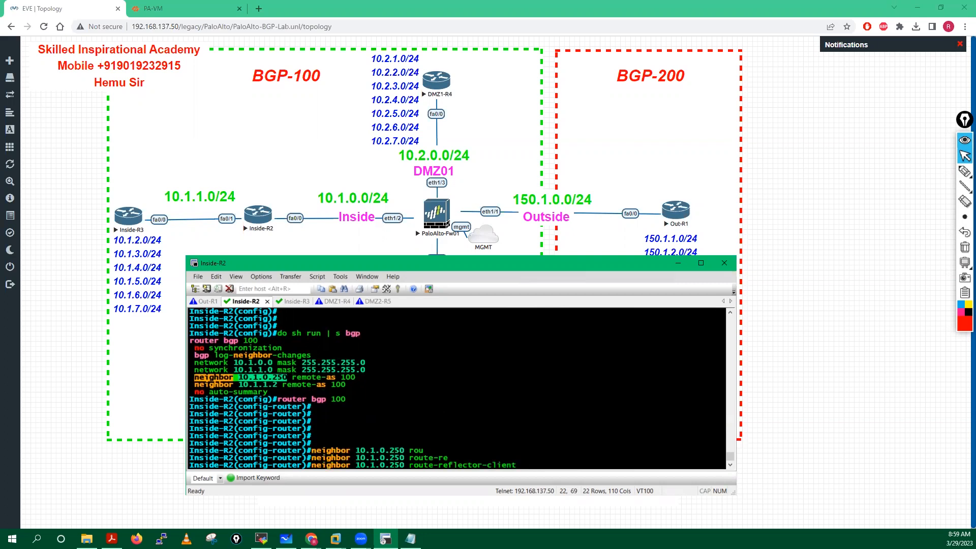
{"action": "key", "text": "Return"}
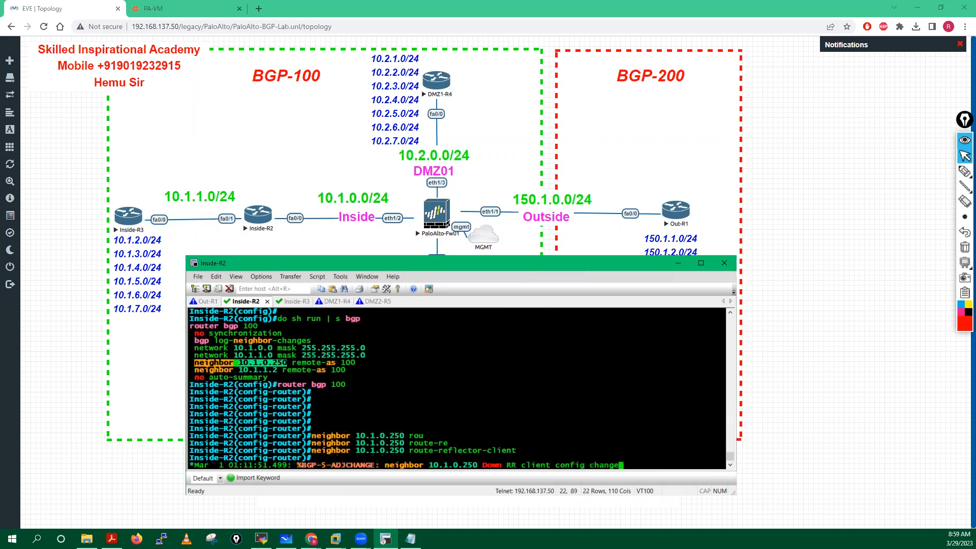
{"action": "key", "text": "Return"}
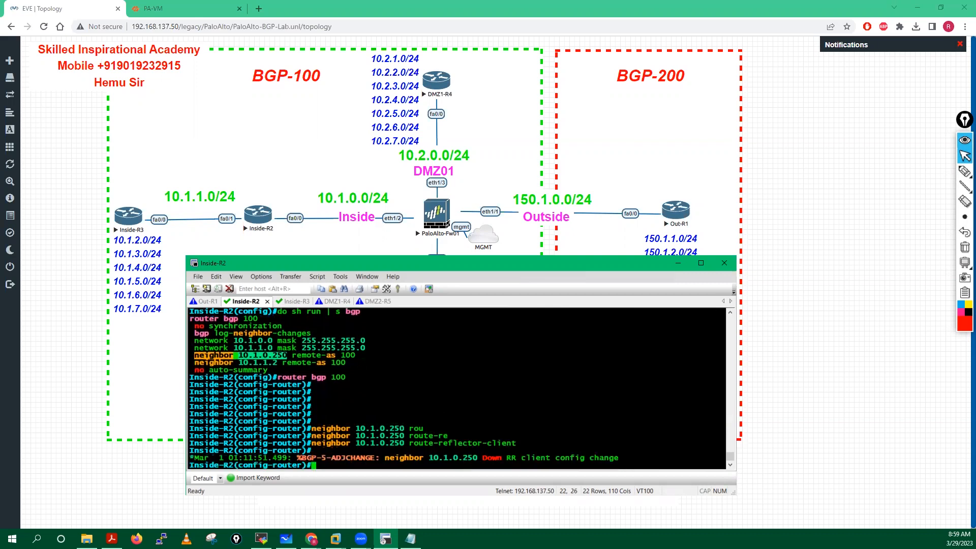
Step: Add next-hop-self for neighbor 10.1.0.250
{"action": "key", "text": "Up"}
{"action": "key", "text": "BackSpace"}
{"action": "key", "text": "BackSpace"}
{"action": "key", "text": "BackSpace"}
{"action": "key", "text": "BackSpace"}
{"action": "key", "text": "BackSpace"}
{"action": "key", "text": "BackSpace"}
{"action": "key", "text": "BackSpace"}
{"action": "key", "text": "BackSpace"}
{"action": "key", "text": "BackSpace"}
{"action": "key", "text": "BackSpace"}
{"action": "key", "text": "BackSpace"}
{"action": "key", "text": "BackSpace"}
{"action": "key", "text": "BackSpace"}
{"action": "key", "text": "BackSpace"}
{"action": "key", "text": "BackSpace"}
{"action": "key", "text": "BackSpace"}
{"action": "key", "text": "BackSpace"}
{"action": "key", "text": "BackSpace"}
{"action": "key", "text": "BackSpace"}
{"action": "key", "text": "BackSpace"}
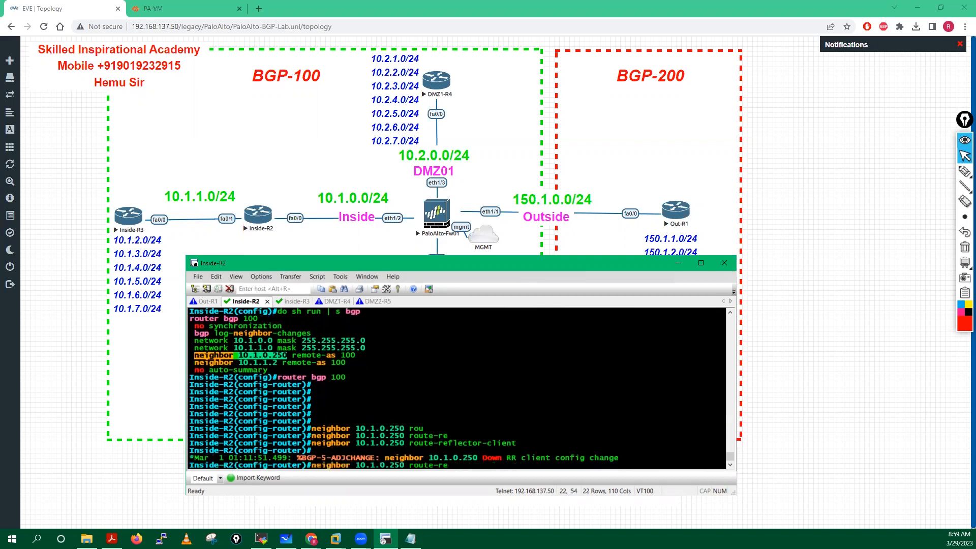
{"action": "key", "text": "BackSpace"}
{"action": "type", "text": "ne"}
{"action": "key", "text": "Tab"}
{"action": "type", "text": "se"}
{"action": "key", "text": "Tab"}
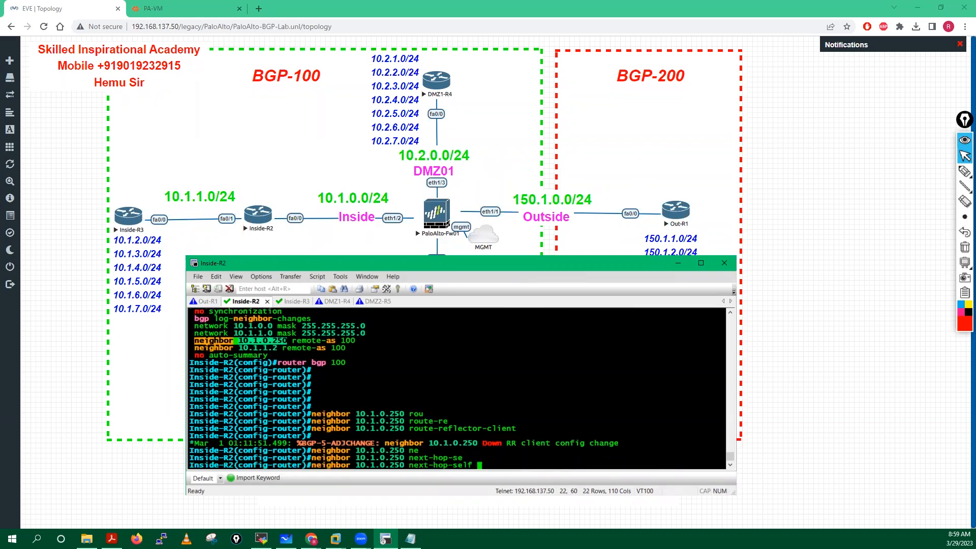
{"action": "key", "text": "Return"}
{"action": "key", "text": "Return"}
{"action": "key", "text": "Return"}
{"action": "key", "text": "Return"}
{"action": "key", "text": "Return"}
{"action": "key", "text": "Return"}
{"action": "key", "text": "Return"}
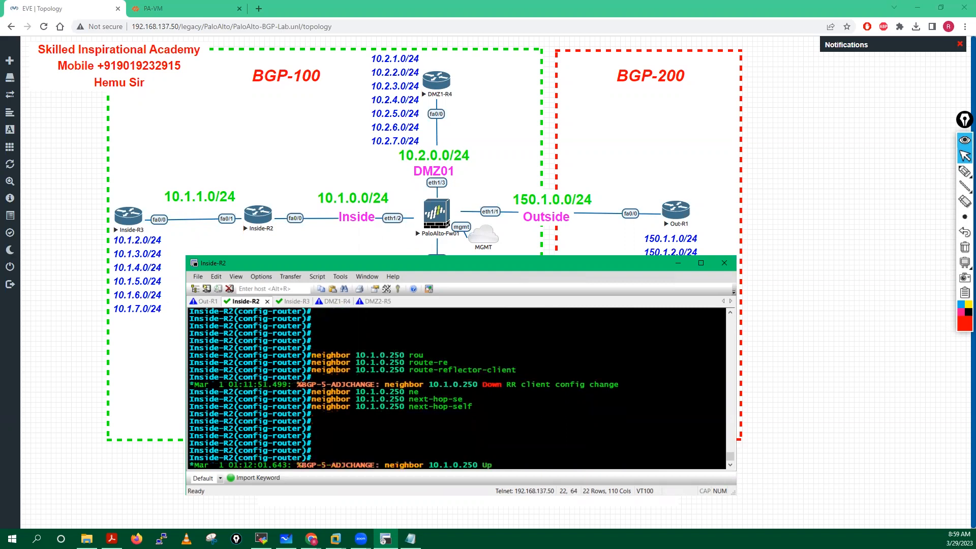
{"action": "key", "text": "Return"}
{"action": "key", "text": "Return"}
{"action": "key", "text": "Return"}
{"action": "key", "text": "Return"}
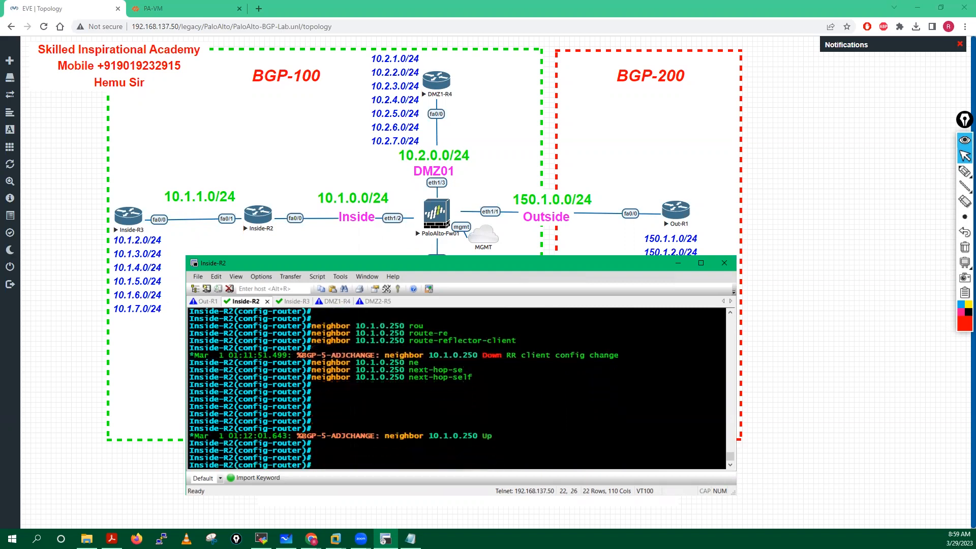
Step: Copy 'neighbor 10.1.1.2' from the earlier config output onto the prompt
{"action": "scroll", "coordinate": [226, 355], "scroll_direction": "up", "scroll_amount": 4}
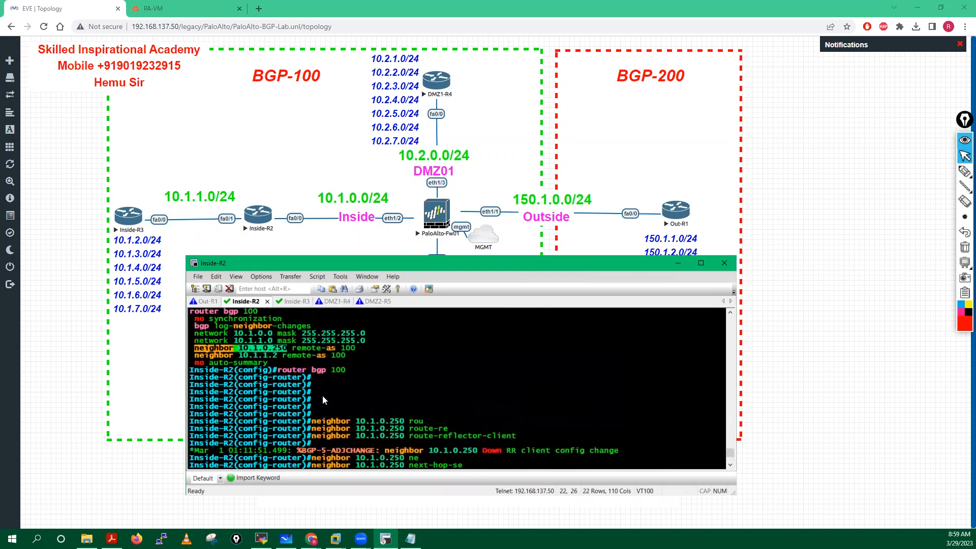
{"action": "left_click_drag", "start_coordinate": [195, 355], "coordinate": [277, 355]}
{"action": "scroll", "coordinate": [465, 367], "scroll_direction": "down", "scroll_amount": 5}
{"action": "right_click", "coordinate": [573, 400]}
Step: Make neighbor 10.1.1.2 a route-reflector-client, then clear a mistyped follow-up line
{"action": "left_click_drag", "start_coordinate": [409, 339], "coordinate": [514, 338]}
{"action": "right_click", "coordinate": [573, 424]}
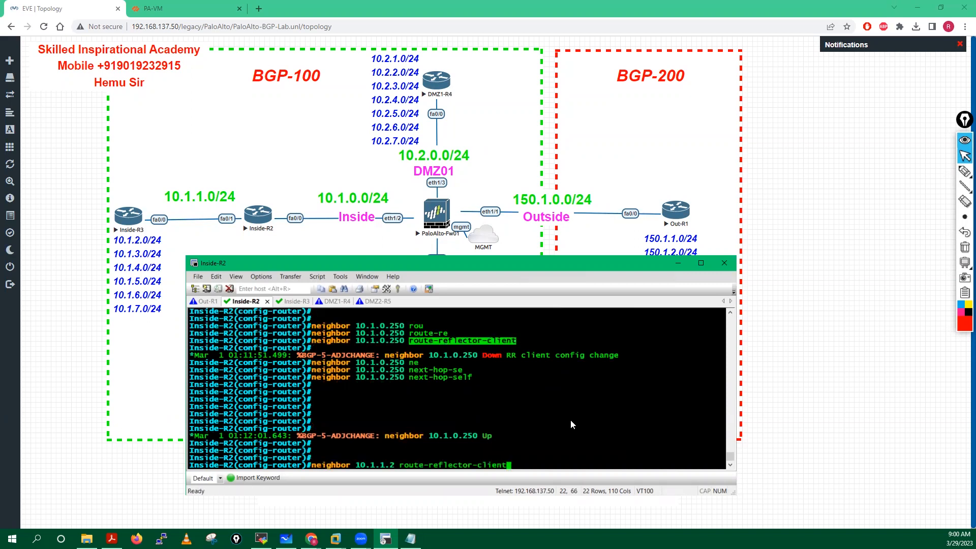
{"action": "key", "text": "Return"}
{"action": "right_click", "coordinate": [573, 424]}
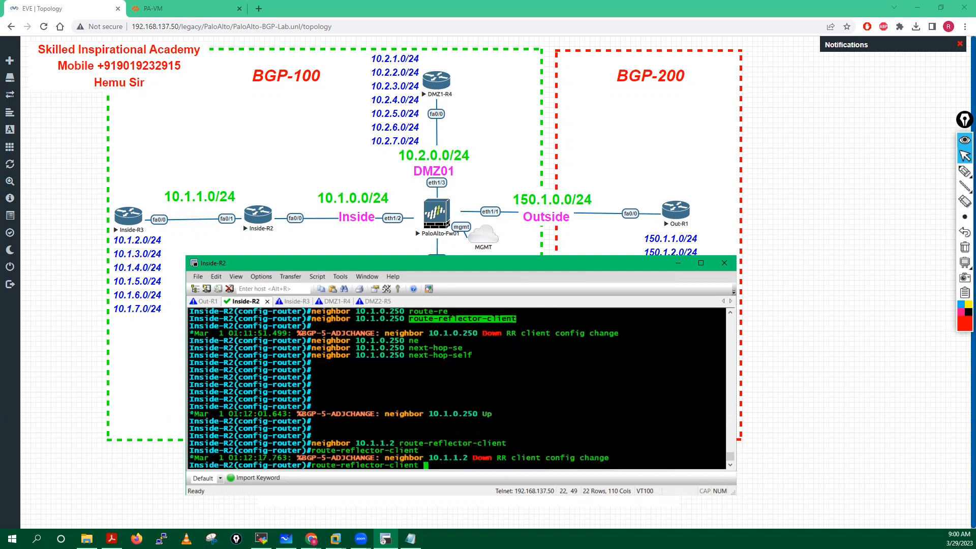
{"action": "type", "text": "nex"}
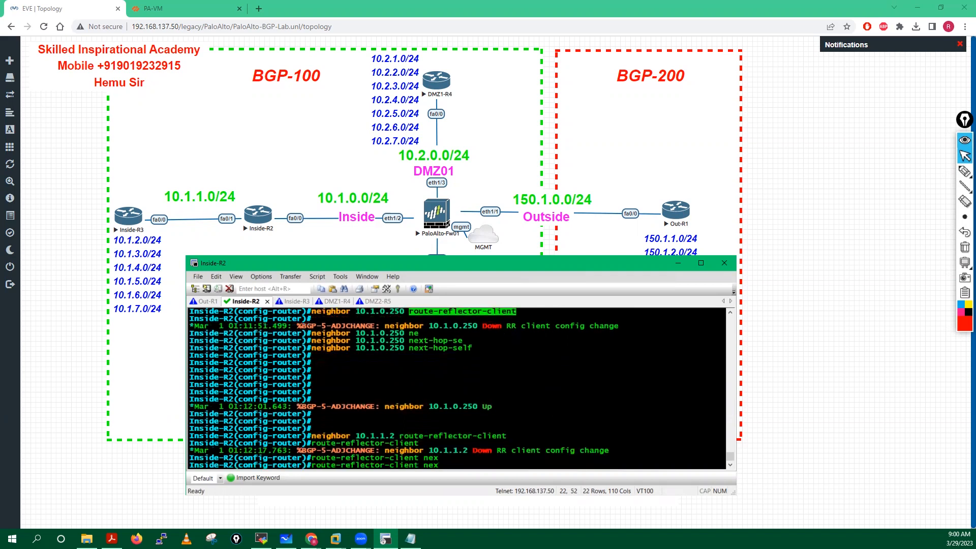
{"action": "type", "text": "t"}
{"action": "key", "text": "Tab"}
{"action": "key", "text": "BackSpace"}
{"action": "key", "text": "BackSpace"}
{"action": "key", "text": "BackSpace"}
{"action": "key", "text": "BackSpace"}
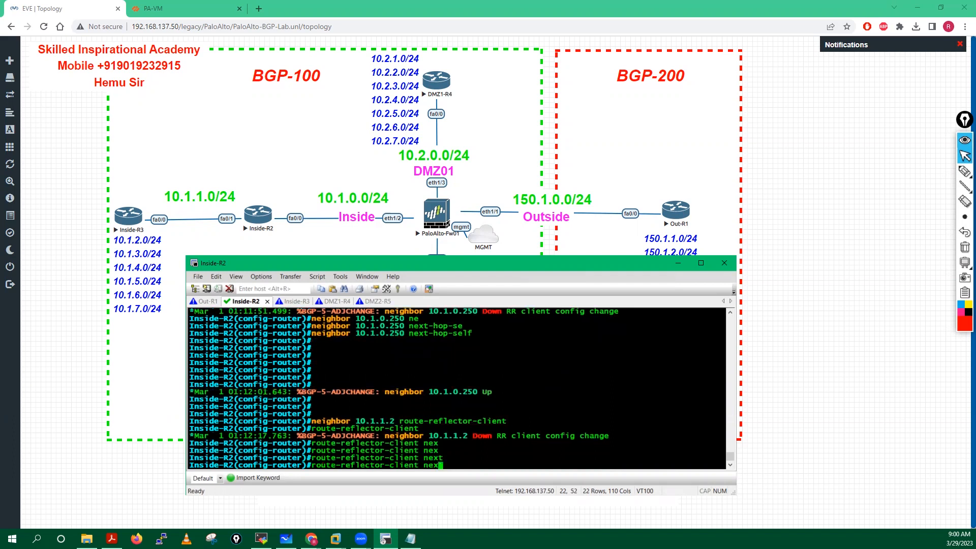
{"action": "key", "text": "BackSpace"}
{"action": "key", "text": "BackSpace"}
{"action": "key", "text": "BackSpace"}
{"action": "key", "text": "BackSpace"}
{"action": "key", "text": "BackSpace"}
{"action": "key", "text": "BackSpace"}
{"action": "key", "text": "BackSpace"}
{"action": "key", "text": "BackSpace"}
{"action": "key", "text": "BackSpace"}
{"action": "key", "text": "BackSpace"}
{"action": "key", "text": "BackSpace"}
{"action": "key", "text": "BackSpace"}
{"action": "key", "text": "BackSpace"}
{"action": "key", "text": "BackSpace"}
{"action": "key", "text": "BackSpace"}
{"action": "key", "text": "BackSpace"}
{"action": "key", "text": "BackSpace"}
{"action": "key", "text": "BackSpace"}
{"action": "key", "text": "BackSpace"}
{"action": "key", "text": "BackSpace"}
Step: Set next-hop-self for neighbor 10.1.1.2 on Inside-R2
{"action": "left_click_drag", "start_coordinate": [311, 422], "coordinate": [394, 422]}
{"action": "right_click", "coordinate": [393, 419]}
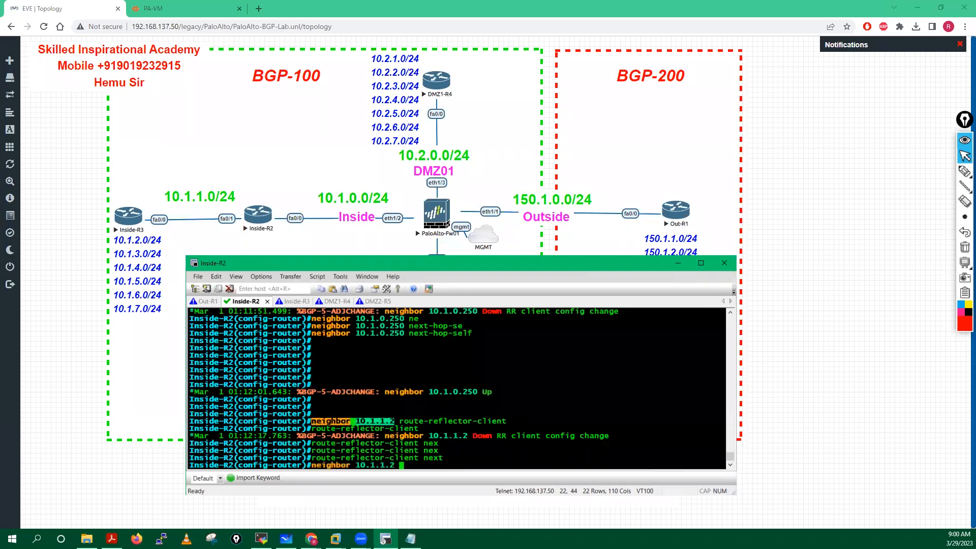
{"action": "key", "text": "Tab"}
{"action": "type", "text": "ne"}
{"action": "key", "text": "Tab"}
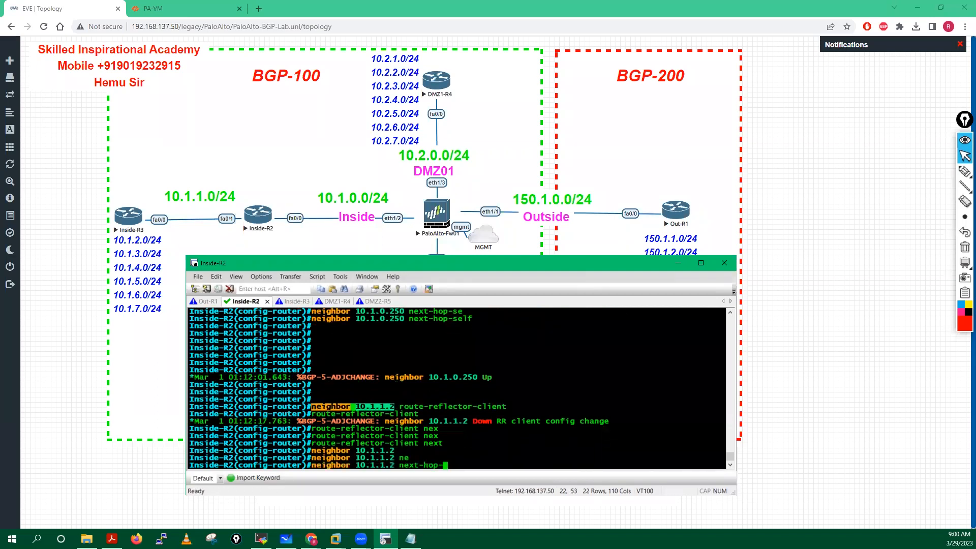
{"action": "type", "text": "se"}
{"action": "key", "text": "Tab"}
{"action": "key", "text": "Return"}
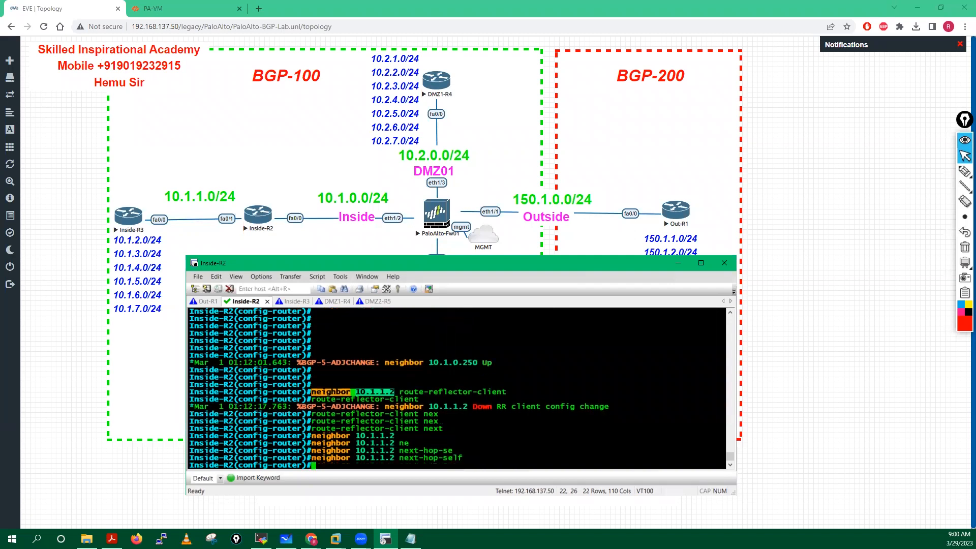
{"action": "key", "text": "Return"}
{"action": "key", "text": "Return"}
{"action": "key", "text": "Return"}
{"action": "key", "text": "Return"}
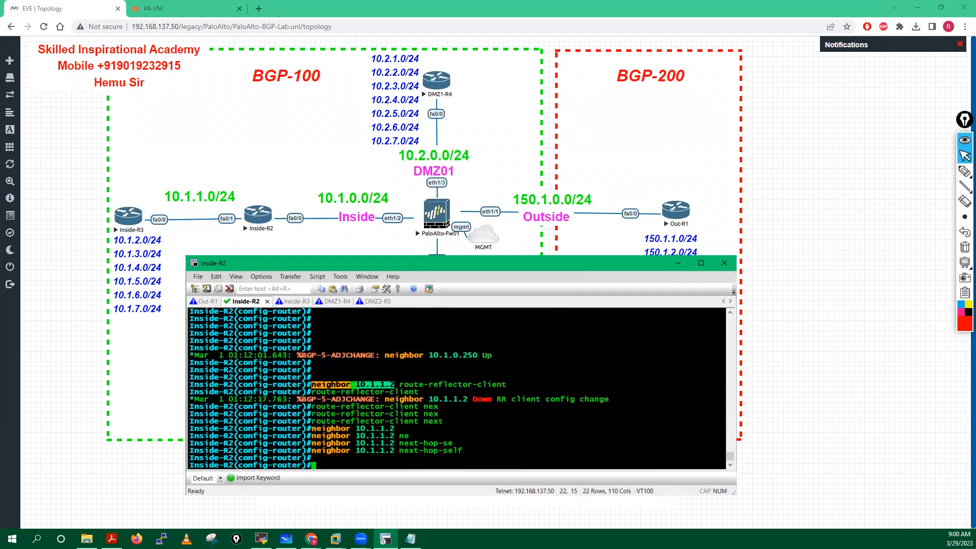
{"action": "key", "text": "Return"}
{"action": "key", "text": "Return"}
{"action": "key", "text": "Return"}
{"action": "key", "text": "Return"}
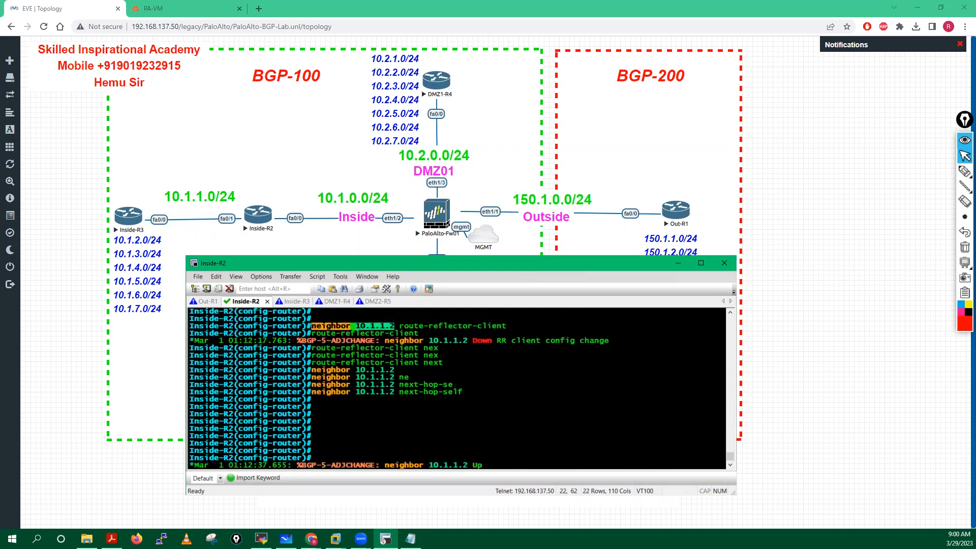
{"action": "key", "text": "Up"}
{"action": "key", "text": "Return"}
Step: Save Inside-R2's running configuration with 'do wr mem'
{"action": "key", "text": "Up"}
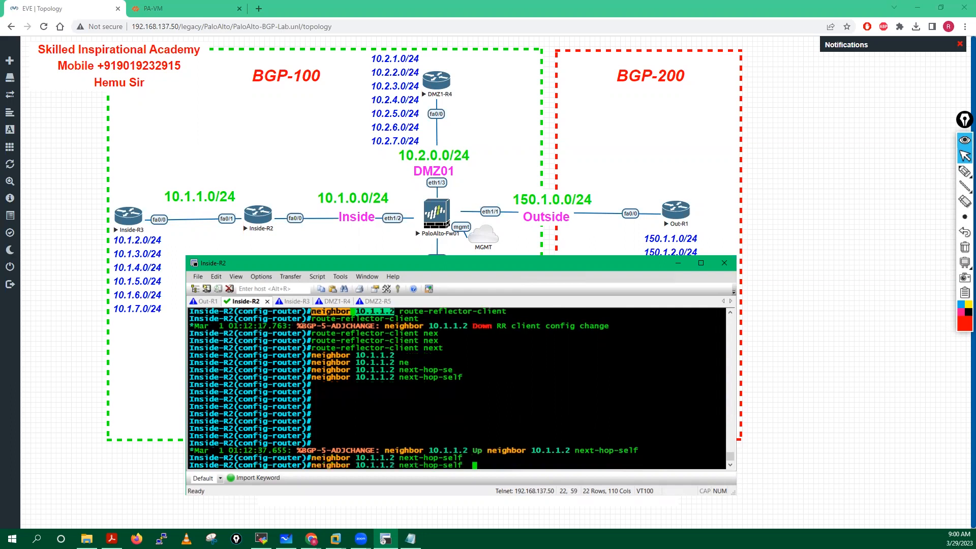
{"action": "type", "text": "?"}
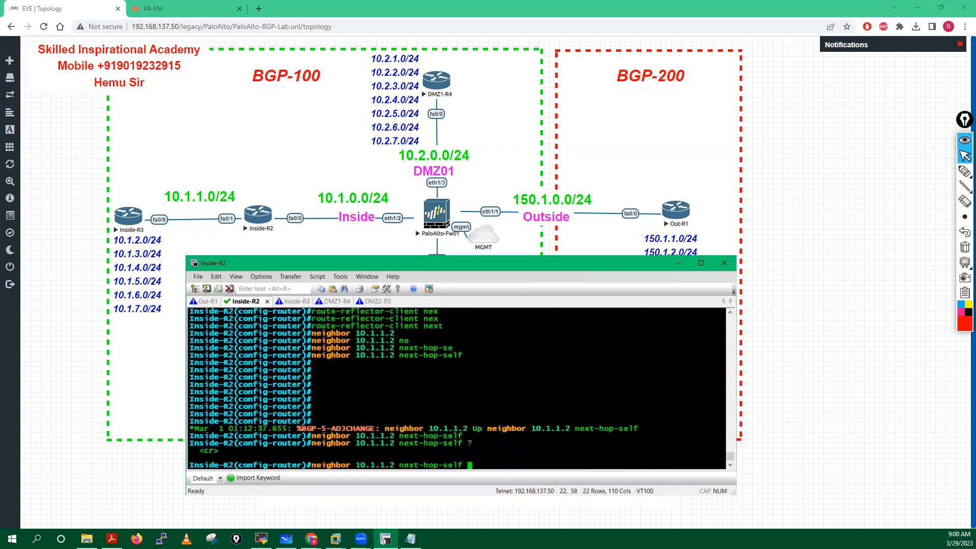
{"action": "key", "text": "BackSpace"}
{"action": "key", "text": "BackSpace"}
{"action": "key", "text": "BackSpace"}
{"action": "key", "text": "BackSpace"}
{"action": "key", "text": "BackSpace"}
{"action": "key", "text": "BackSpace"}
{"action": "key", "text": "BackSpace"}
{"action": "key", "text": "BackSpace"}
{"action": "key", "text": "BackSpace"}
{"action": "key", "text": "BackSpace"}
{"action": "key", "text": "BackSpace"}
{"action": "key", "text": "BackSpace"}
{"action": "key", "text": "BackSpace"}
{"action": "key", "text": "BackSpace"}
{"action": "key", "text": "BackSpace"}
{"action": "key", "text": "BackSpace"}
{"action": "key", "text": "BackSpace"}
{"action": "key", "text": "BackSpace"}
{"action": "key", "text": "BackSpace"}
{"action": "key", "text": "BackSpace"}
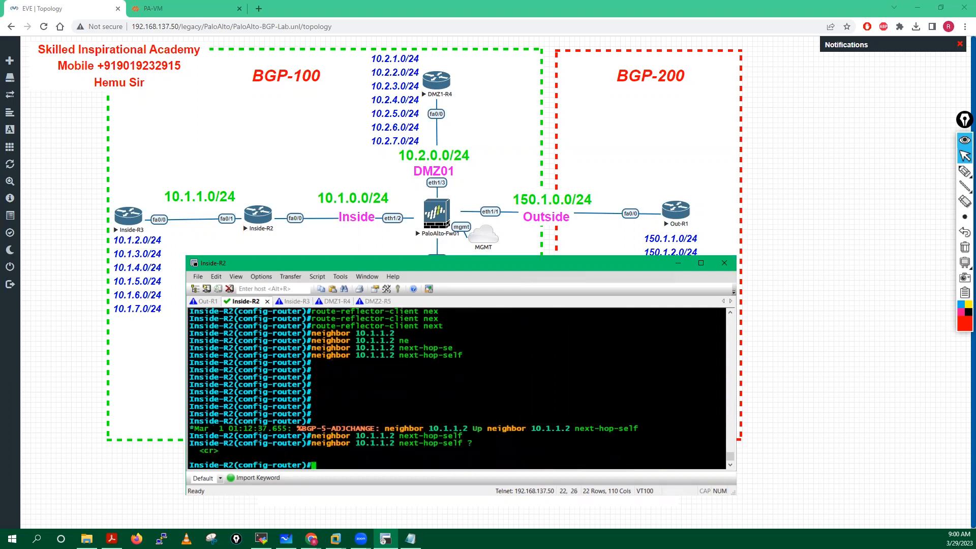
{"action": "key", "text": "Return"}
{"action": "key", "text": "Return"}
{"action": "type", "text": "do wr mem"}
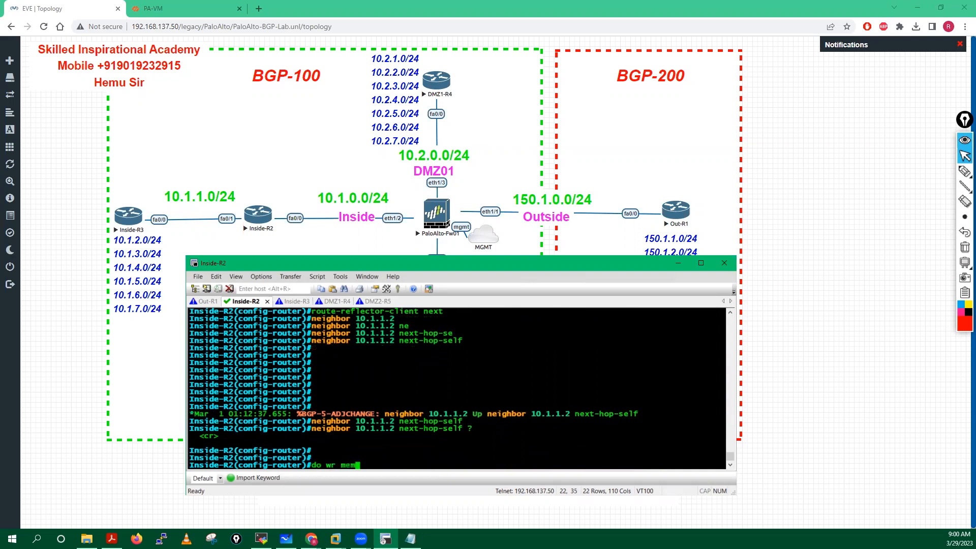
{"action": "key", "text": "Return"}
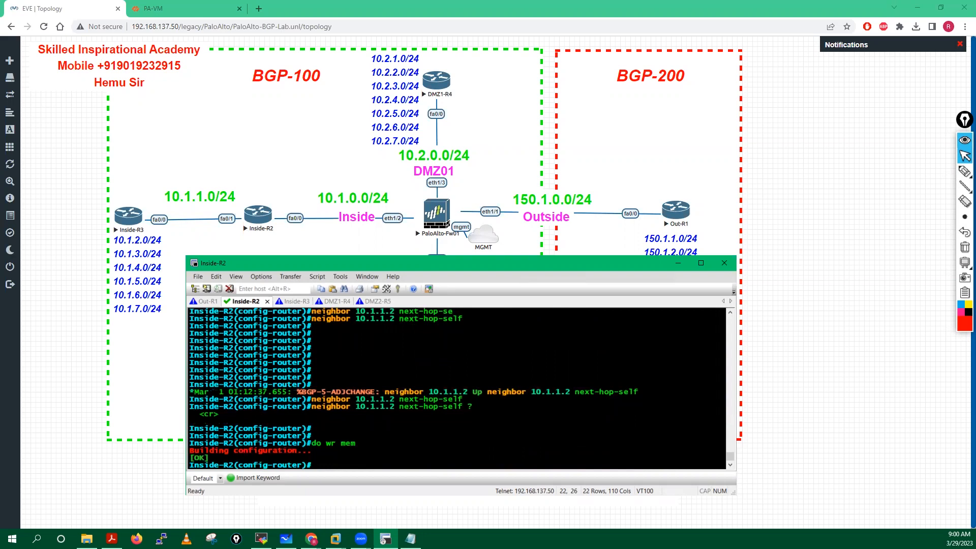
Step: Switch to the Inside-R3 session, enter privileged mode and run 'show ip bgp'
{"action": "left_click", "coordinate": [207, 302]}
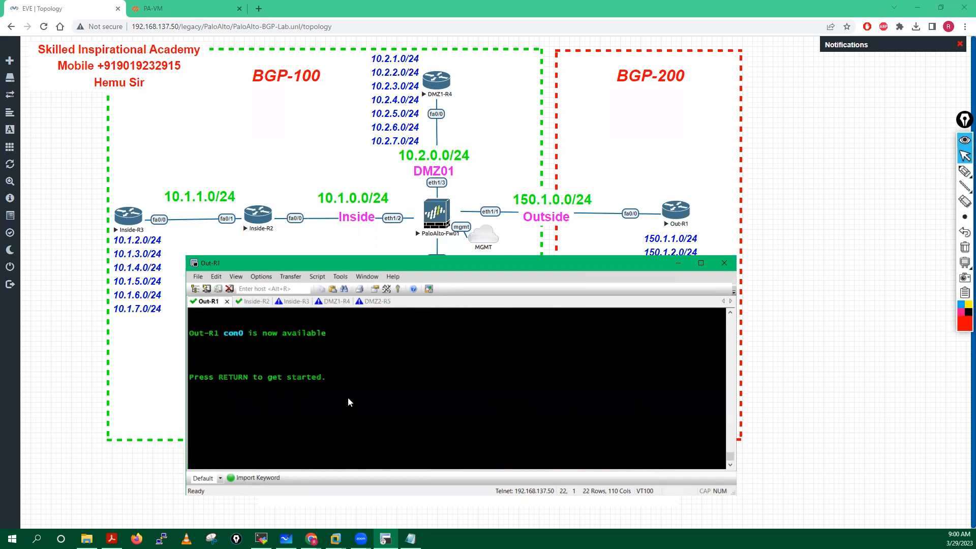
{"action": "key", "text": "Return"}
{"action": "key", "text": "Return"}
{"action": "key", "text": "Return"}
{"action": "key", "text": "Return"}
{"action": "key", "text": "Return"}
{"action": "key", "text": "Return"}
{"action": "key", "text": "Return"}
{"action": "key", "text": "Return"}
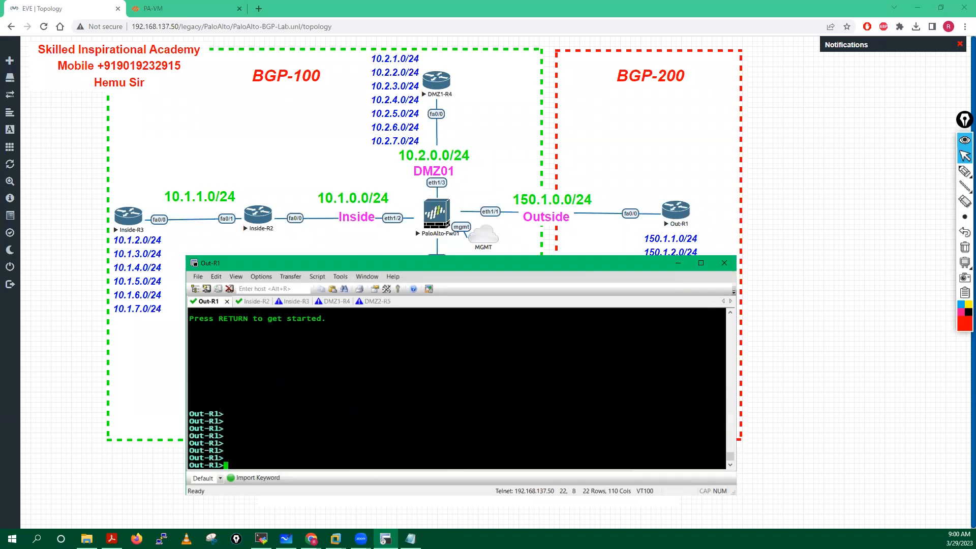
{"action": "left_click", "coordinate": [291, 303]}
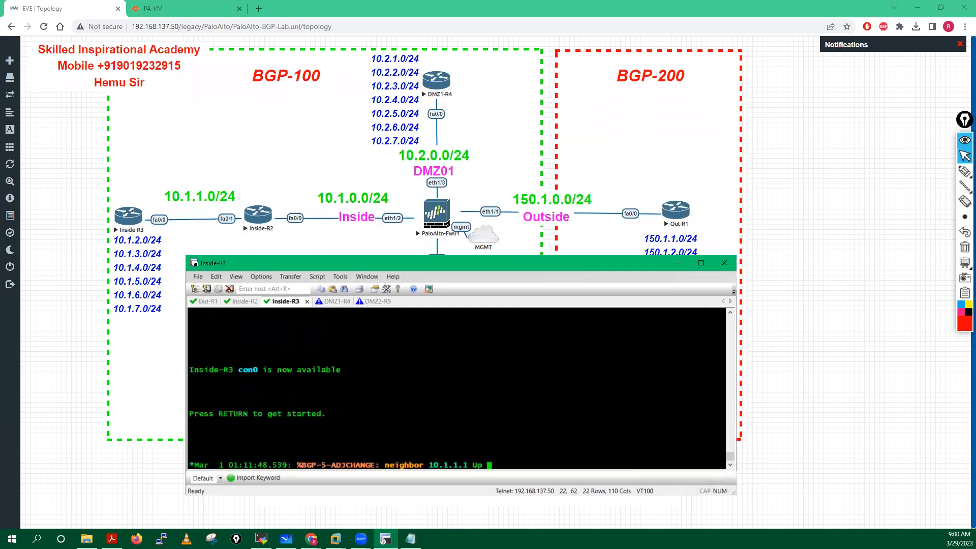
{"action": "key", "text": "Return"}
{"action": "key", "text": "Return"}
{"action": "key", "text": "Return"}
{"action": "key", "text": "Return"}
{"action": "key", "text": "Return"}
{"action": "key", "text": "Return"}
{"action": "key", "text": "Return"}
{"action": "key", "text": "Return"}
{"action": "key", "text": "Return"}
{"action": "type", "text": "en"}
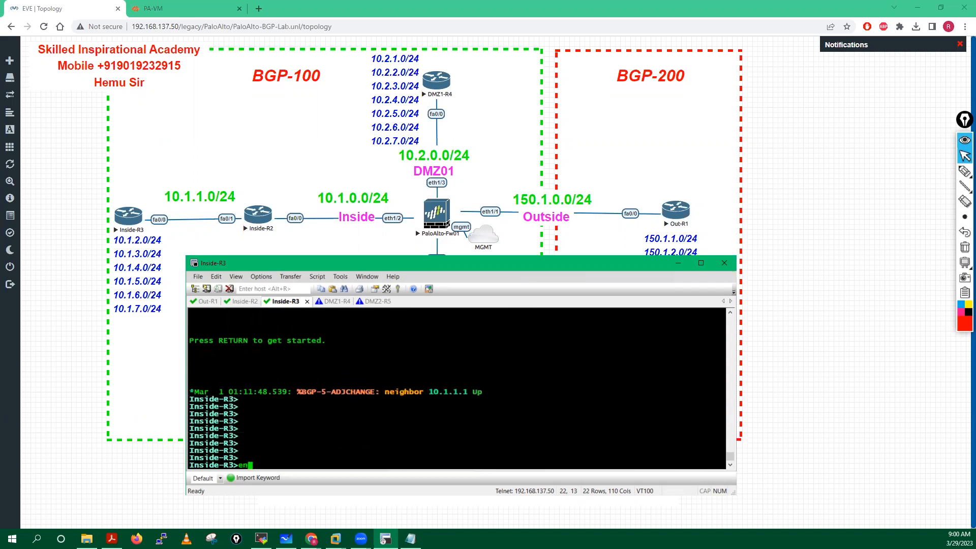
{"action": "key", "text": "Return"}
{"action": "key", "text": "Return"}
{"action": "key", "text": "Return"}
{"action": "key", "text": "Return"}
{"action": "type", "text": "sh ip bgp"}
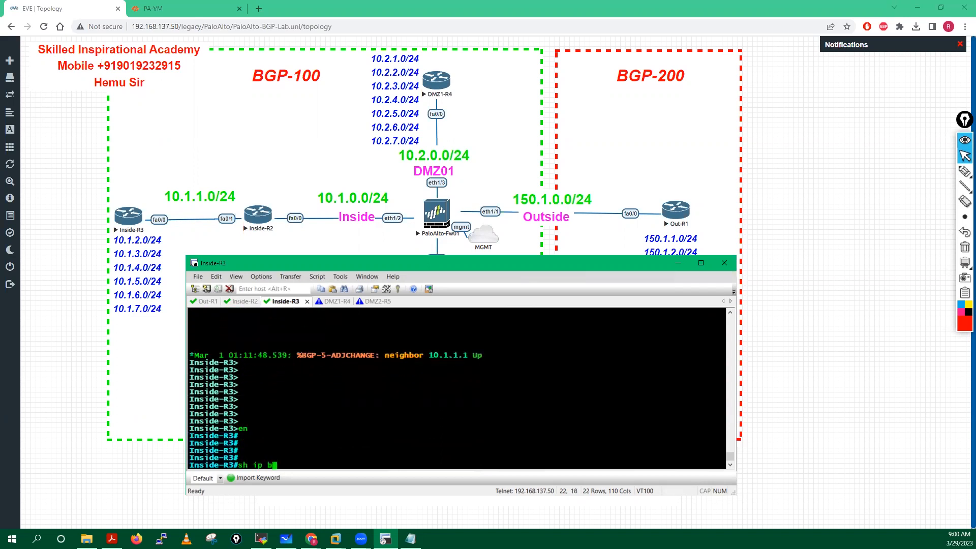
{"action": "key", "text": "Tab"}
{"action": "key", "text": "Tab"}
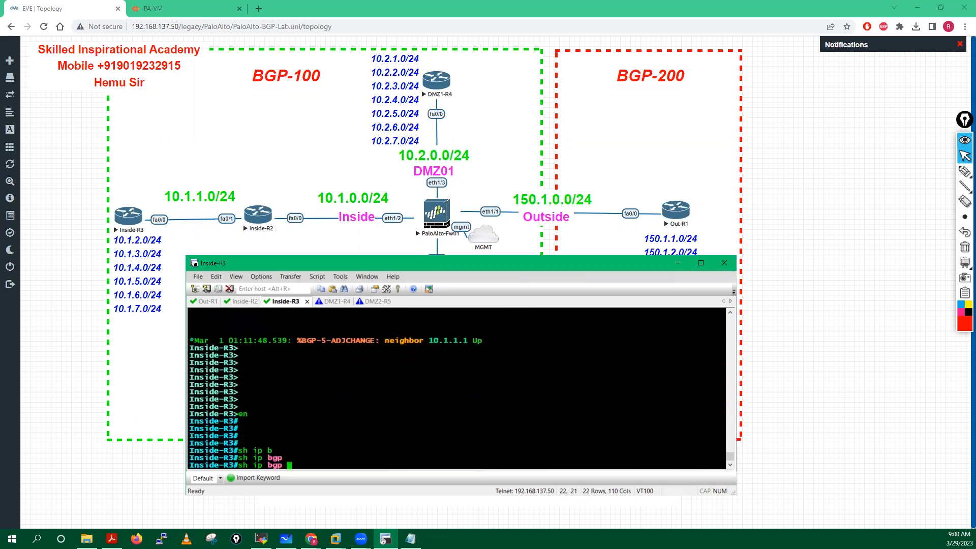
{"action": "key", "text": "Return"}
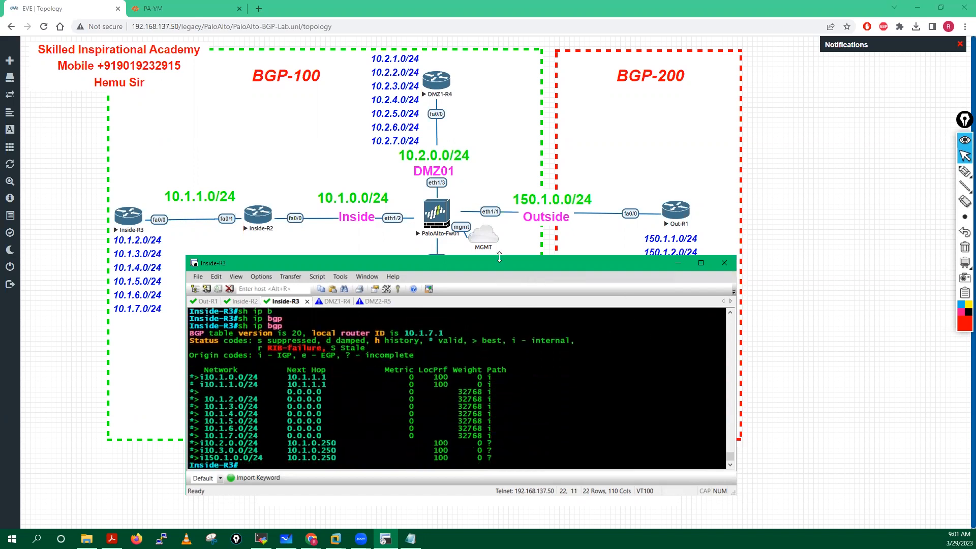
Step: Enlarge the window and highlight the 10.1.x routes and reflected 10.2.0.0, 10.3.0.0, 150.1.0.0 routes
{"action": "left_click_drag", "start_coordinate": [499, 257], "coordinate": [499, 173]}
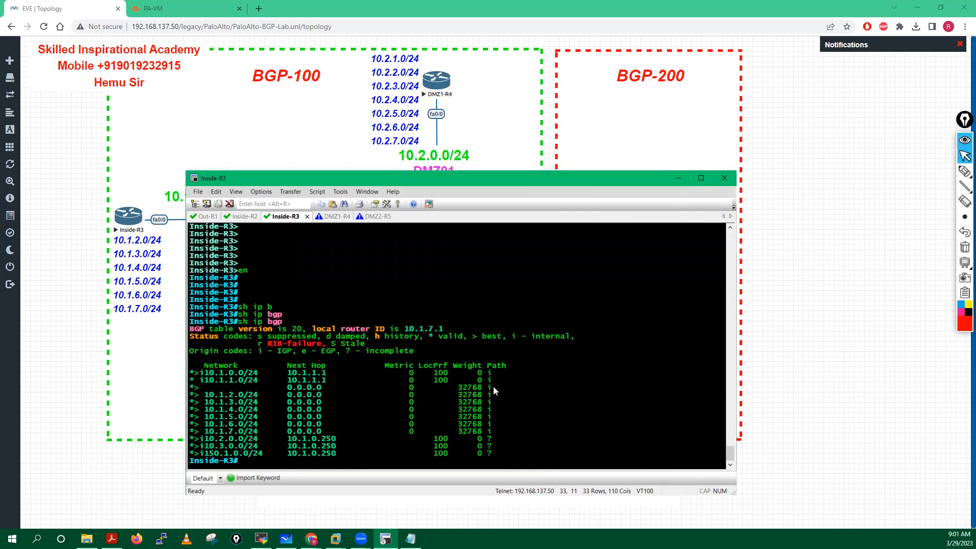
{"action": "key", "text": "Return"}
{"action": "key", "text": "Return"}
{"action": "key", "text": "Return"}
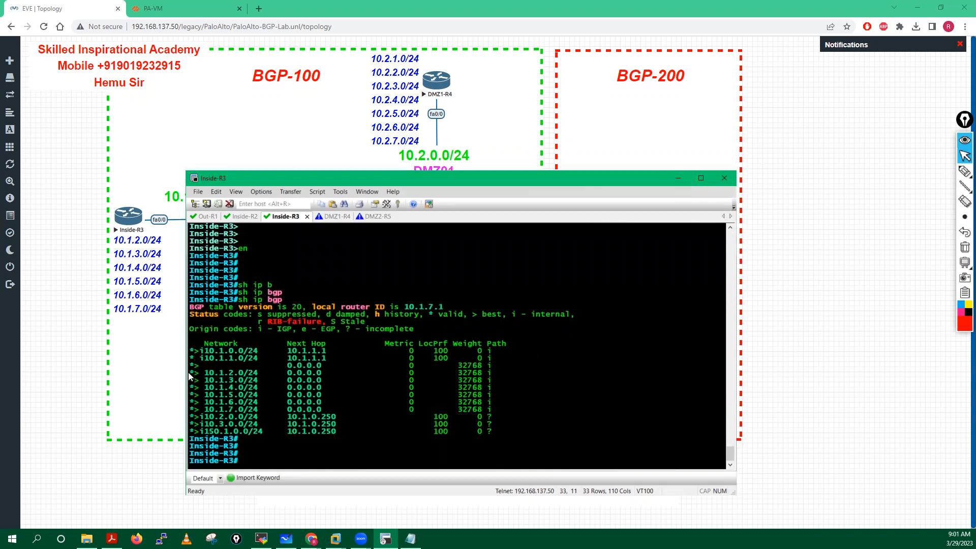
{"action": "left_click_drag", "start_coordinate": [203, 351], "coordinate": [258, 359]}
{"action": "left_click_drag", "start_coordinate": [204, 372], "coordinate": [262, 373]}
{"action": "left_click_drag", "start_coordinate": [202, 379], "coordinate": [264, 380]}
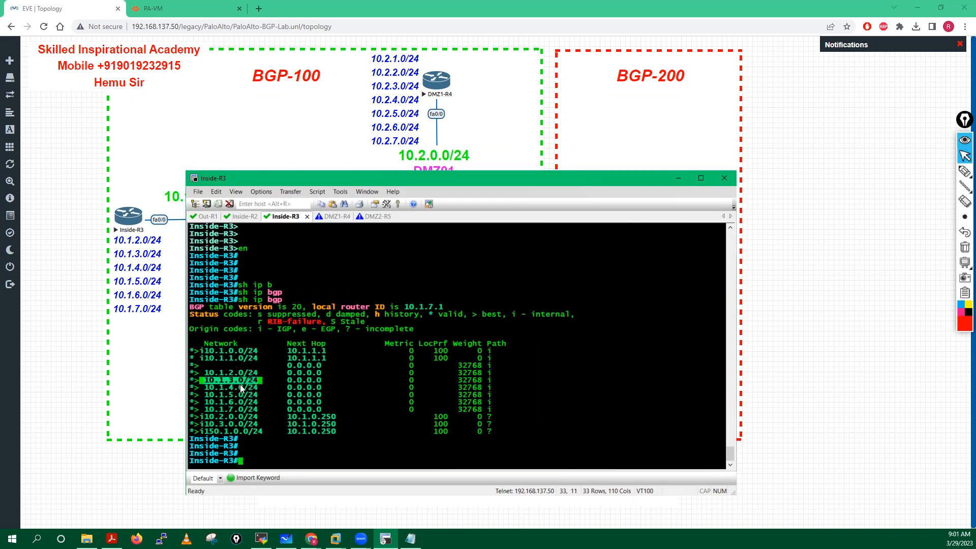
{"action": "left_click_drag", "start_coordinate": [205, 387], "coordinate": [265, 410]}
{"action": "left_click", "coordinate": [265, 425]}
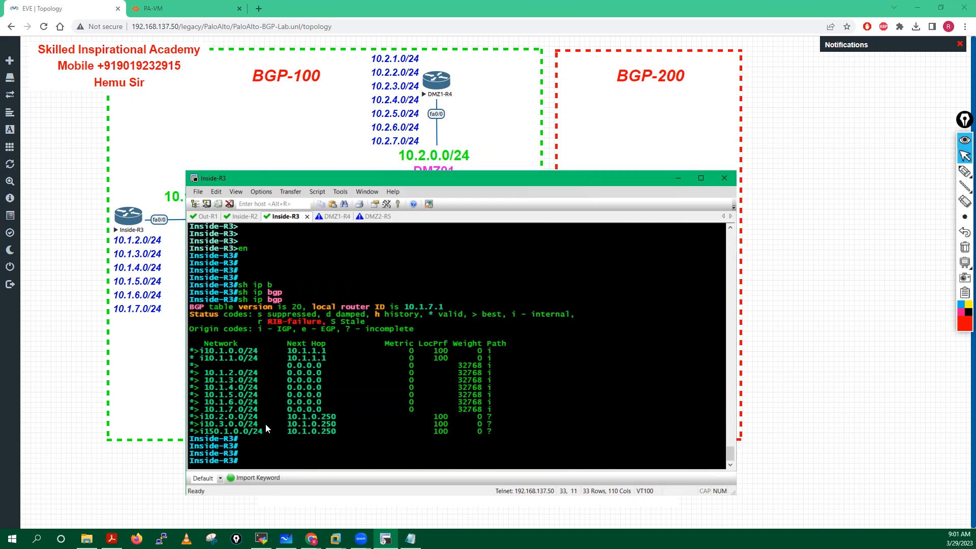
{"action": "left_click_drag", "start_coordinate": [203, 417], "coordinate": [263, 418]}
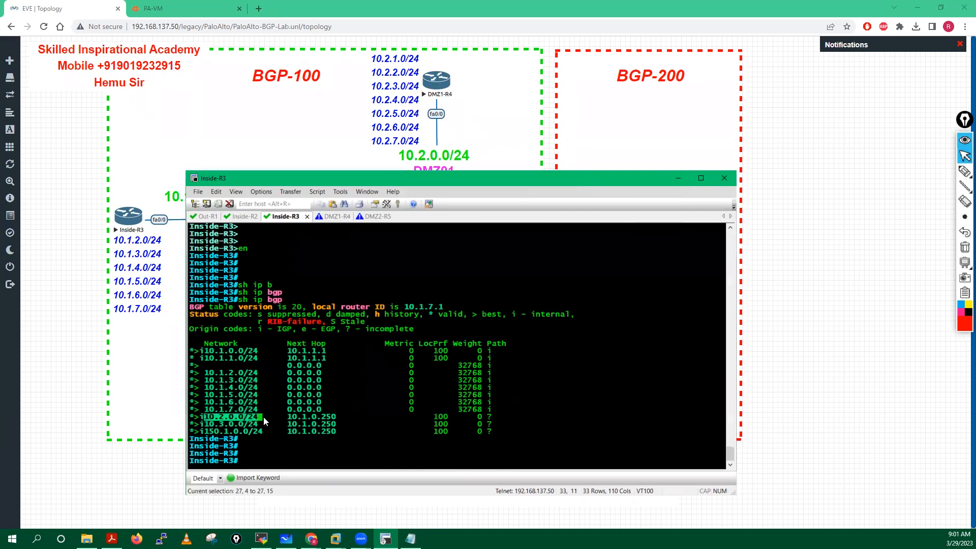
{"action": "left_click_drag", "start_coordinate": [205, 425], "coordinate": [267, 425]}
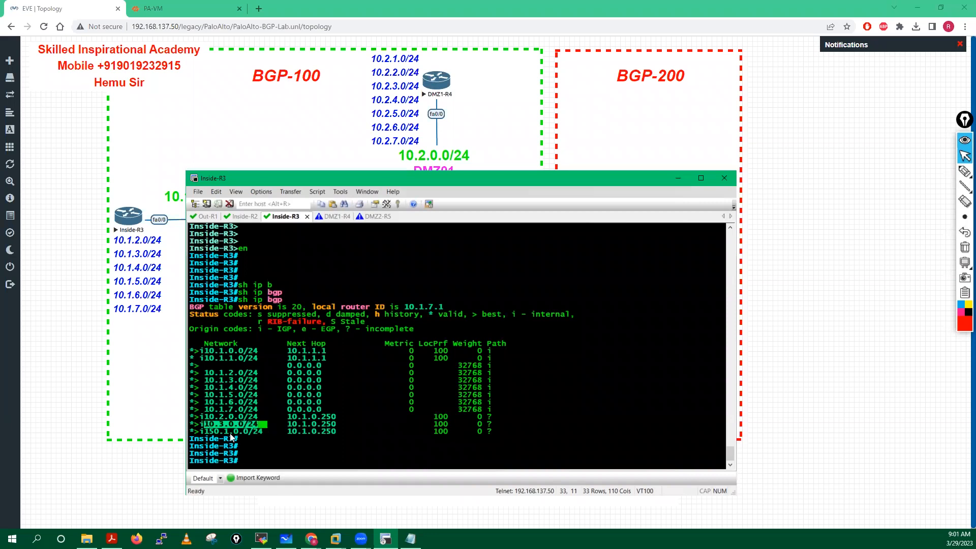
{"action": "left_click_drag", "start_coordinate": [201, 432], "coordinate": [260, 431]}
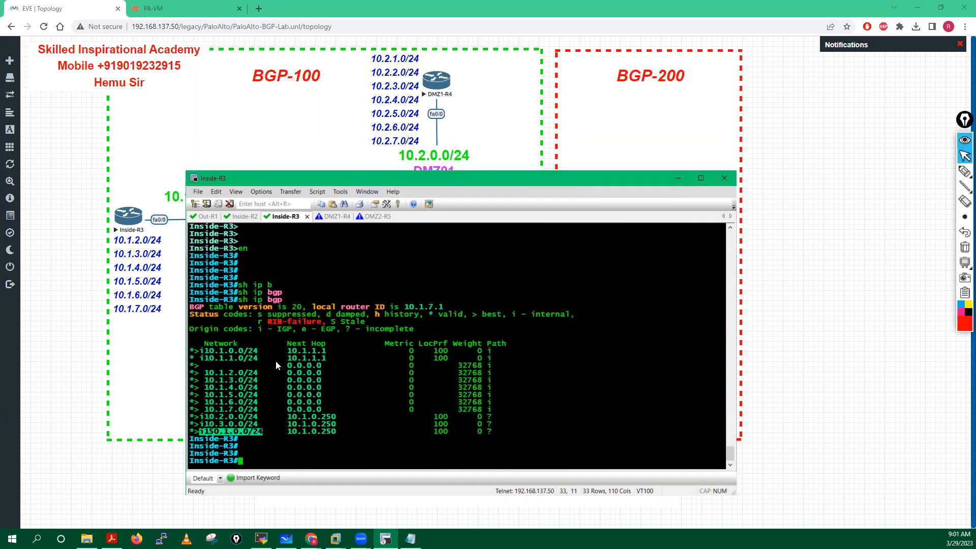
{"action": "left_click", "coordinate": [290, 435]}
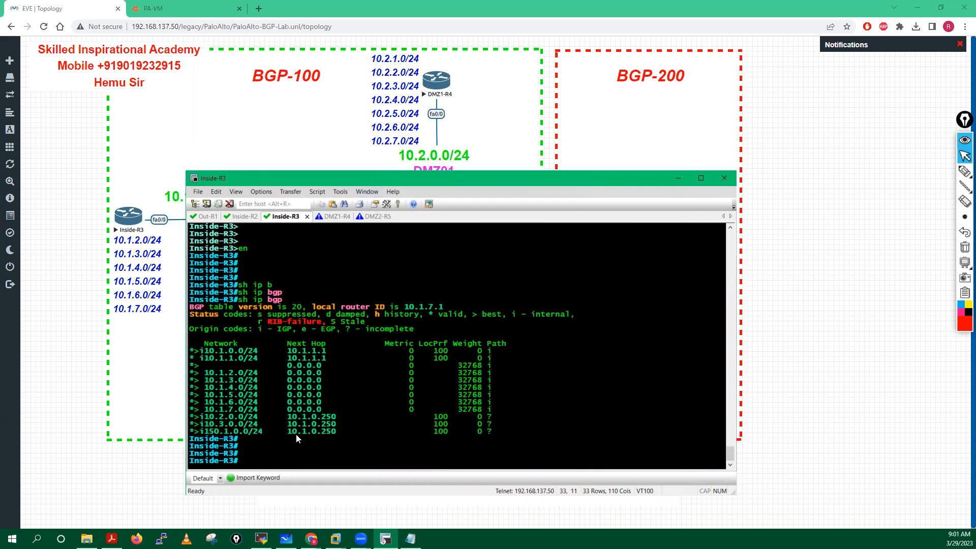
Step: Run 'show ip route' on Inside-R3 and highlight the BGP 10.2.0.0 and 150.1.0.0 routes
{"action": "key", "text": "Return"}
{"action": "key", "text": "Return"}
{"action": "key", "text": "Return"}
{"action": "type", "text": "sh ip "}
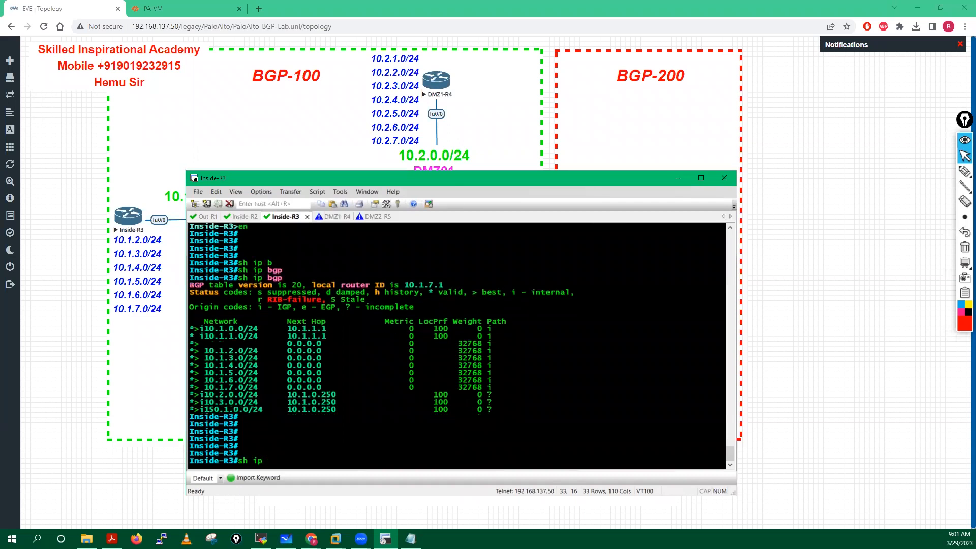
{"action": "type", "text": "ro"}
{"action": "key", "text": "Tab"}
{"action": "key", "text": "Return"}
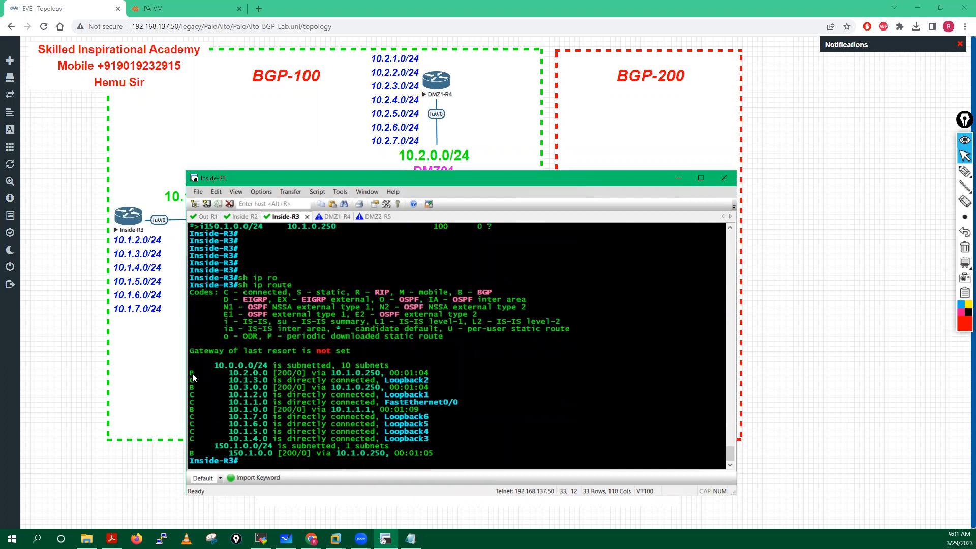
{"action": "left_click_drag", "start_coordinate": [193, 377], "coordinate": [315, 377]}
{"action": "left_click_drag", "start_coordinate": [191, 409], "coordinate": [326, 418]}
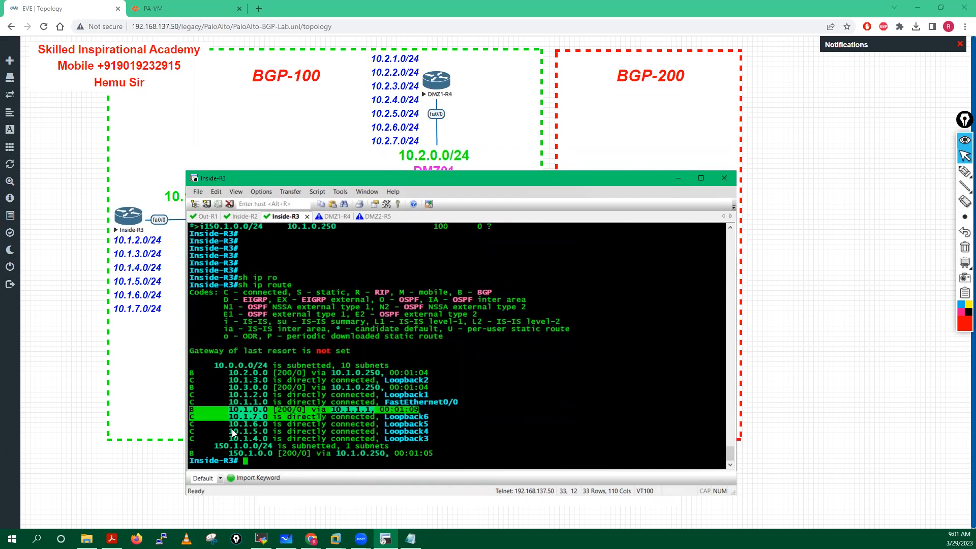
{"action": "left_click_drag", "start_coordinate": [193, 452], "coordinate": [284, 456]}
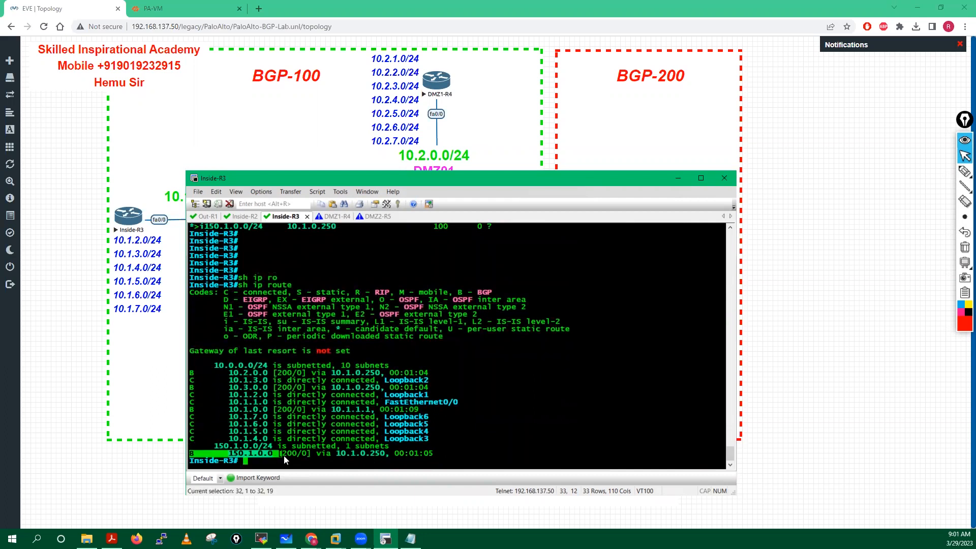
{"action": "left_click", "coordinate": [552, 363]}
Step: Push the output up with blank prompts and minimize the SecureCRT window
{"action": "key", "text": "Return"}
{"action": "key", "text": "Return"}
{"action": "key", "text": "Return"}
{"action": "key", "text": "Return"}
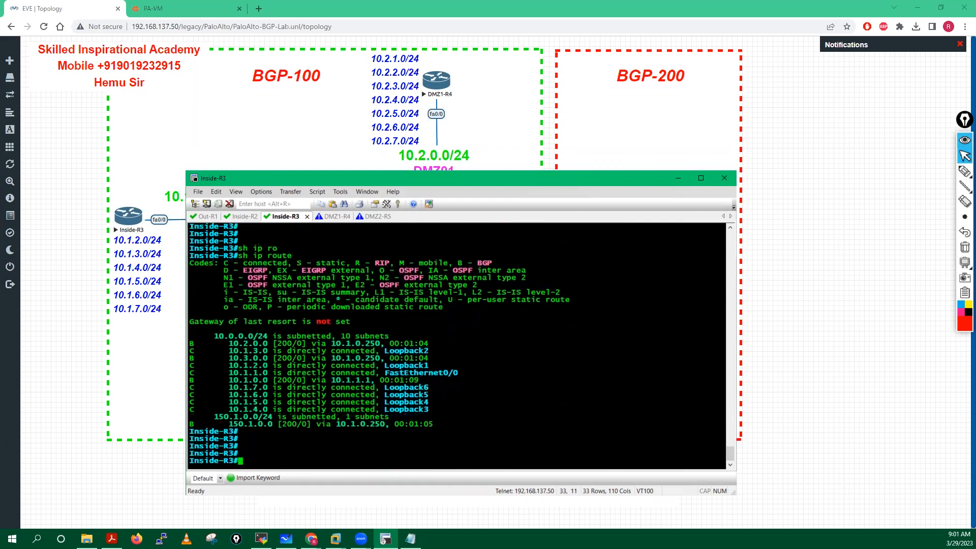
{"action": "key", "text": "Return"}
{"action": "key", "text": "Return"}
{"action": "key", "text": "Return"}
{"action": "key", "text": "Return"}
{"action": "key", "text": "Return"}
{"action": "key", "text": "Return"}
{"action": "key", "text": "Return"}
{"action": "key", "text": "Return"}
{"action": "key", "text": "Return"}
{"action": "key", "text": "Return"}
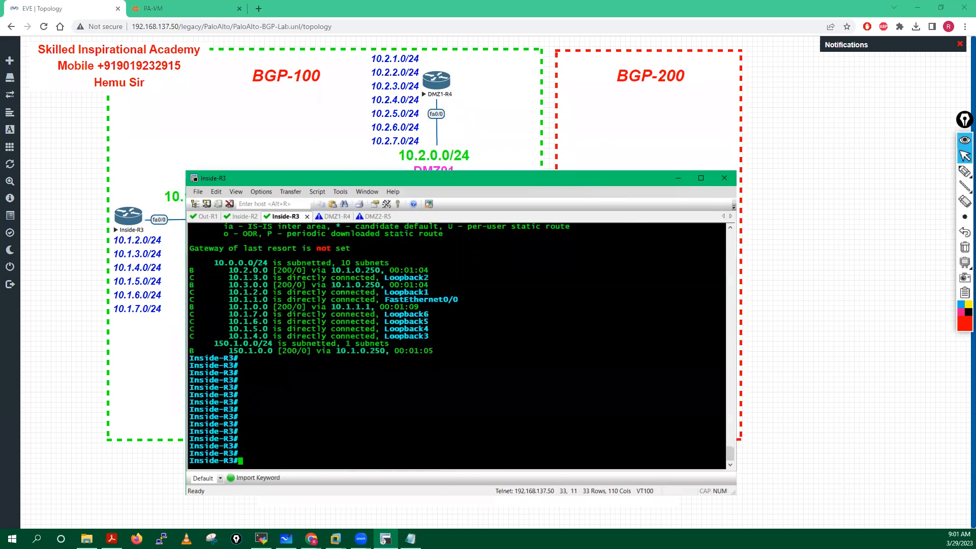
{"action": "key", "text": "Return"}
{"action": "key", "text": "Return"}
{"action": "key", "text": "Return"}
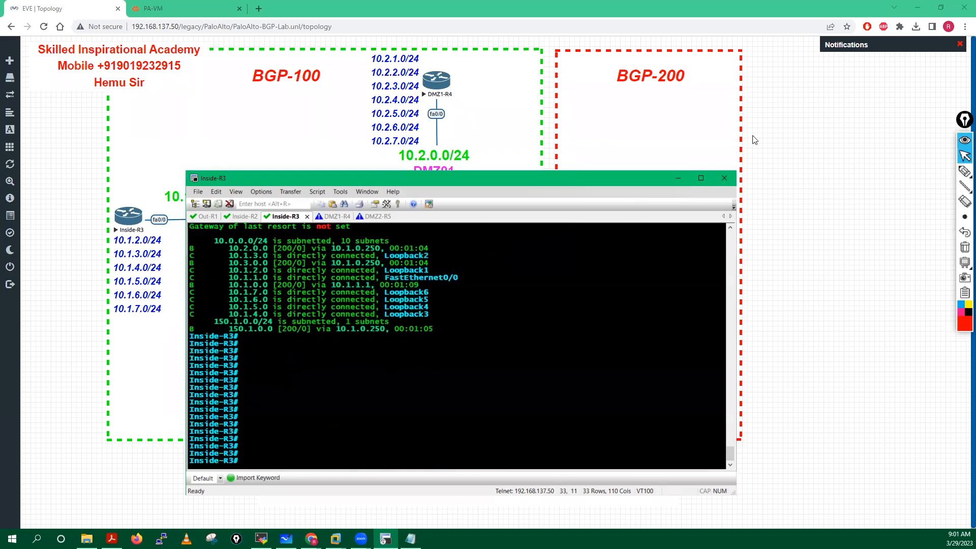
{"action": "left_click", "coordinate": [677, 178]}
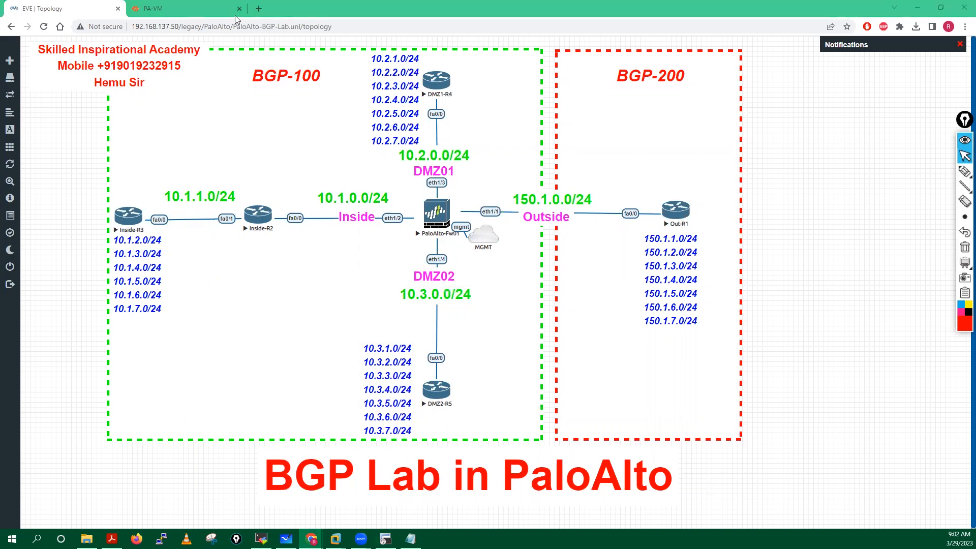
Step: On the PA-VM page, show VR01's BGP Peer Group tab with Outside-R1 and Internal-Routers
{"action": "left_click", "coordinate": [172, 8]}
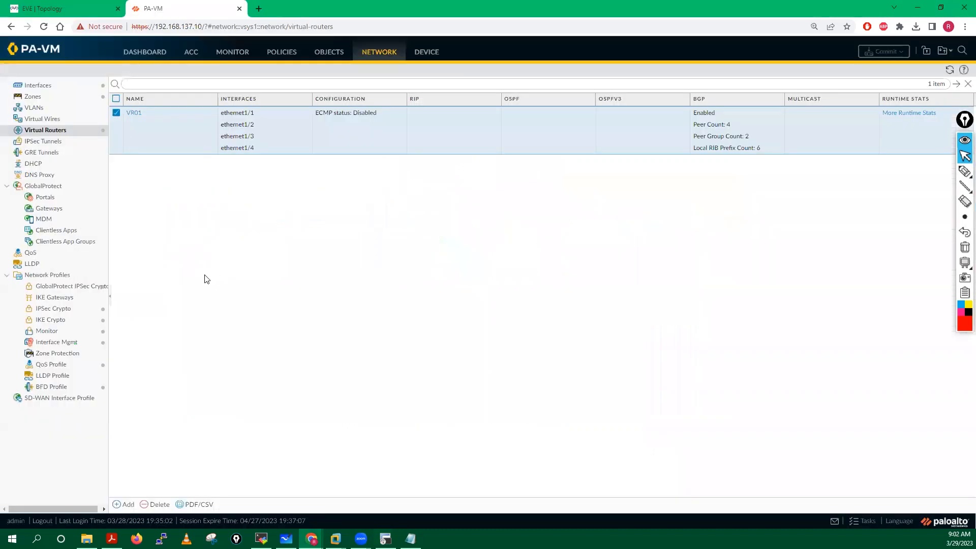
{"action": "left_click", "coordinate": [134, 111]}
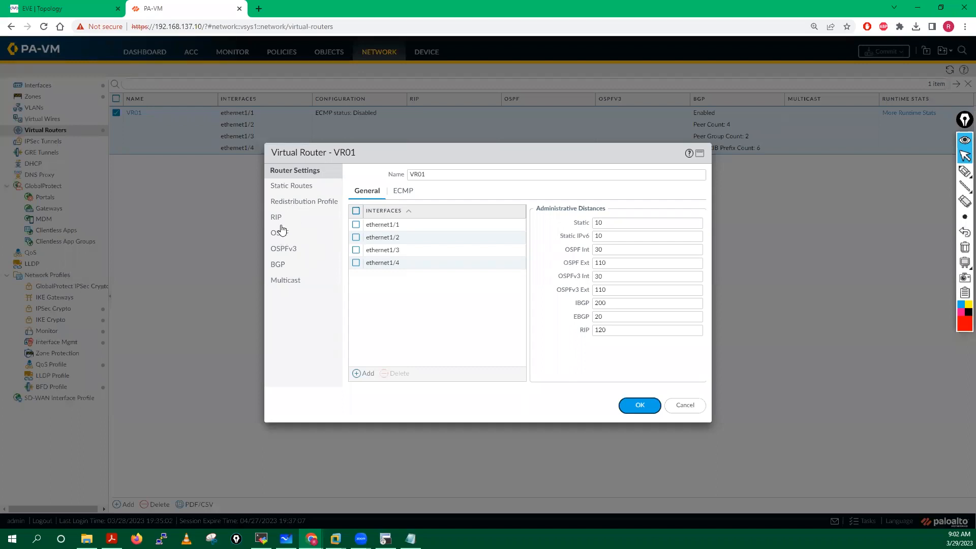
{"action": "left_click", "coordinate": [280, 266]}
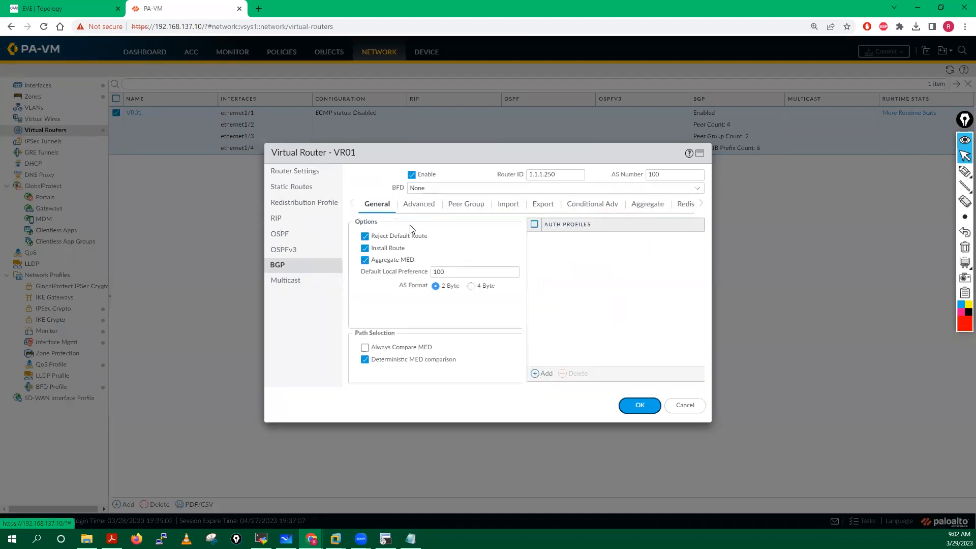
{"action": "left_click", "coordinate": [468, 205]}
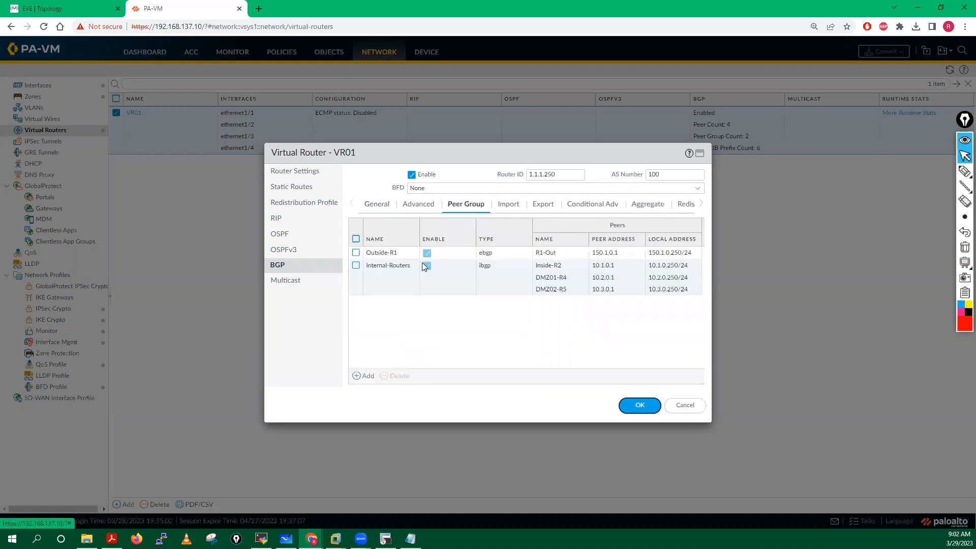
{"action": "left_click", "coordinate": [383, 253]}
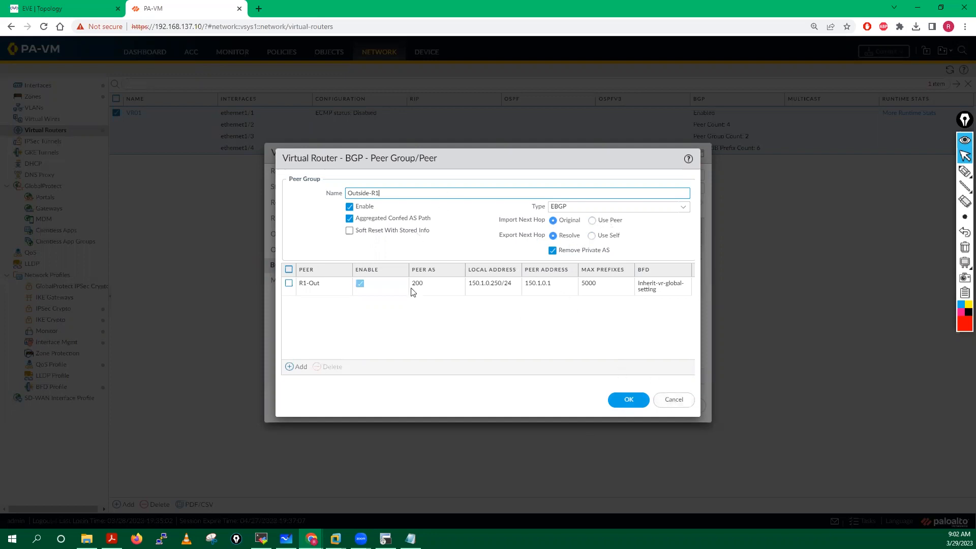
{"action": "left_click", "coordinate": [673, 400]}
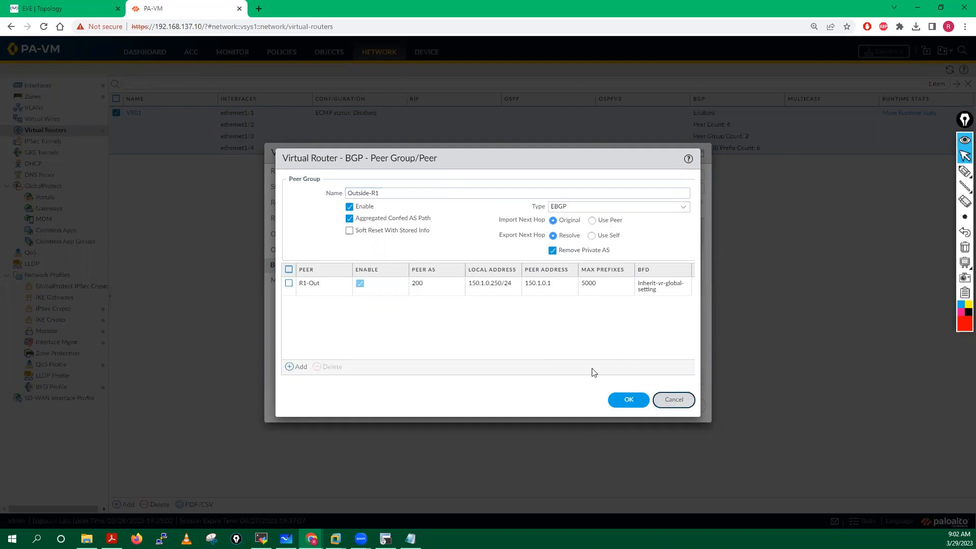
{"action": "left_click", "coordinate": [389, 266]}
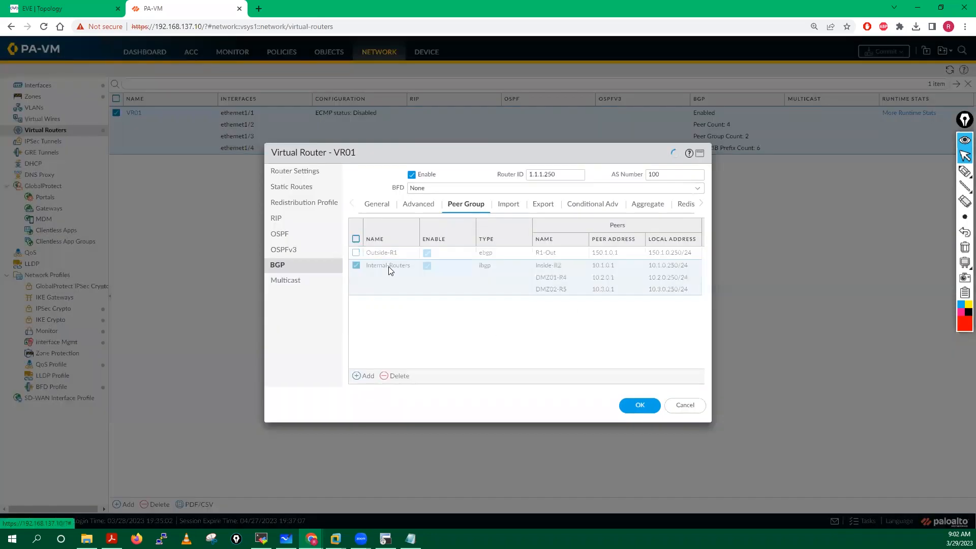
Step: In Internal-Routers, set peer Inside-R2's Reflector Client to client
{"action": "left_click", "coordinate": [390, 266]}
{"action": "left_click", "coordinate": [317, 265]}
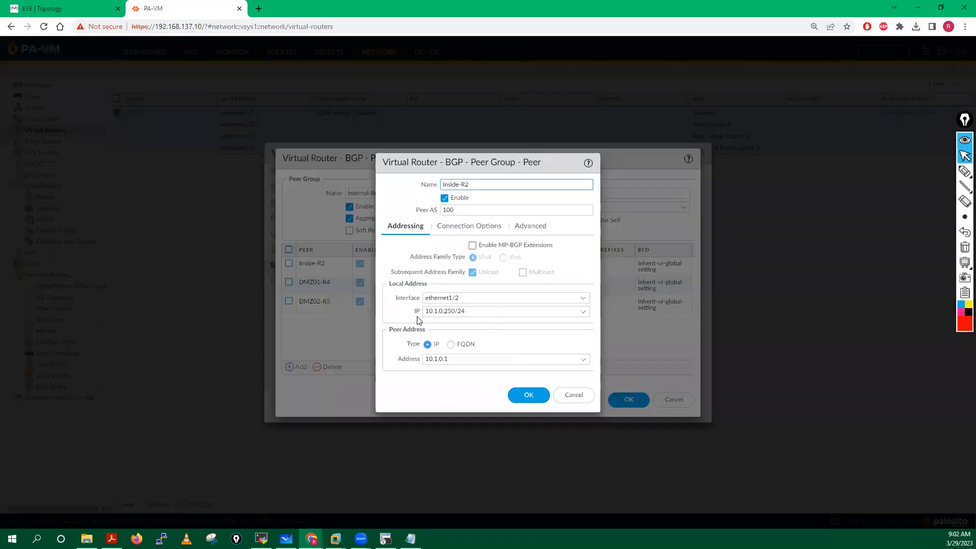
{"action": "left_click", "coordinate": [534, 225]}
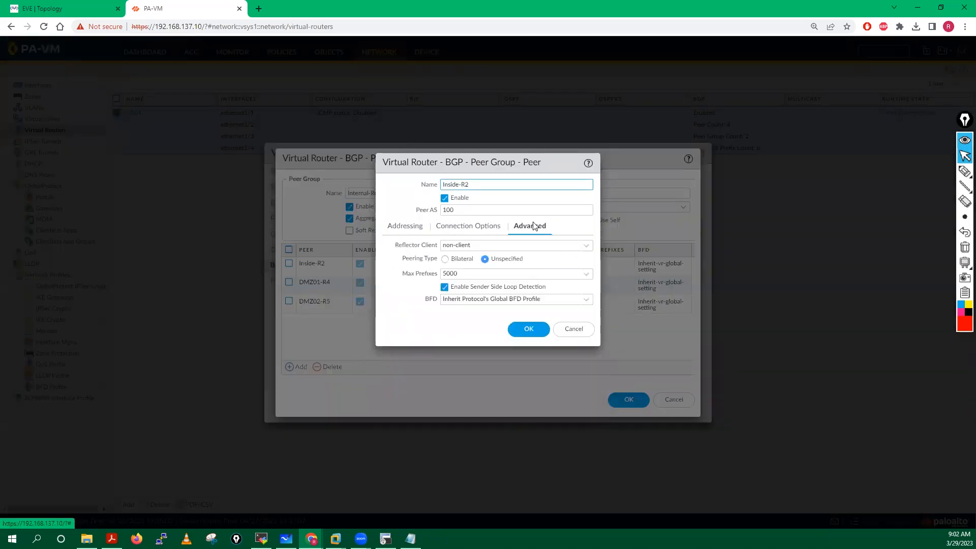
{"action": "left_click", "coordinate": [584, 247]}
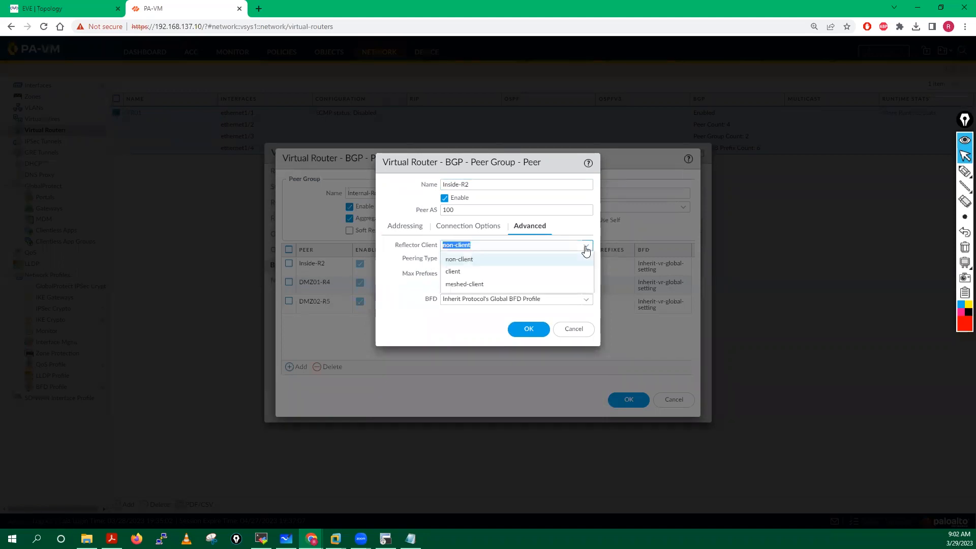
{"action": "left_click", "coordinate": [458, 273]}
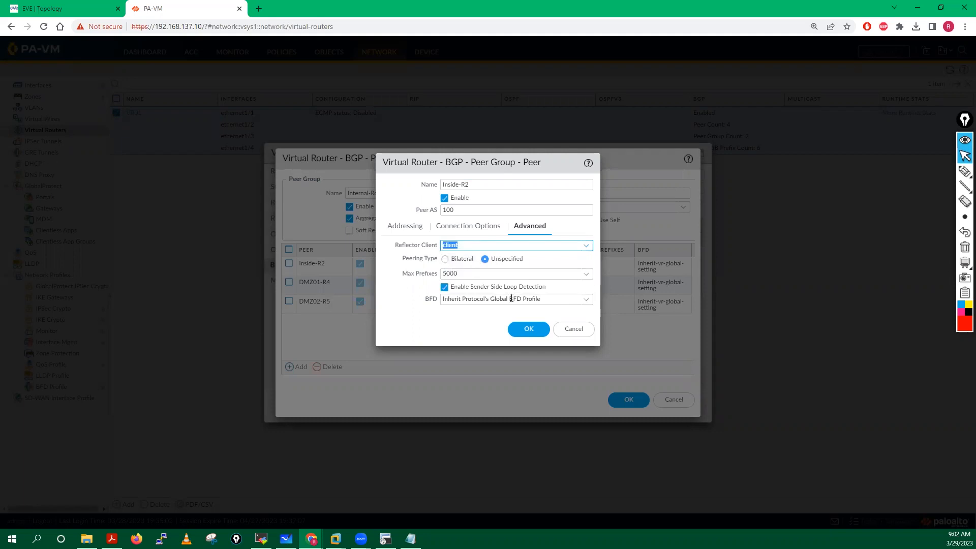
{"action": "left_click", "coordinate": [529, 330]}
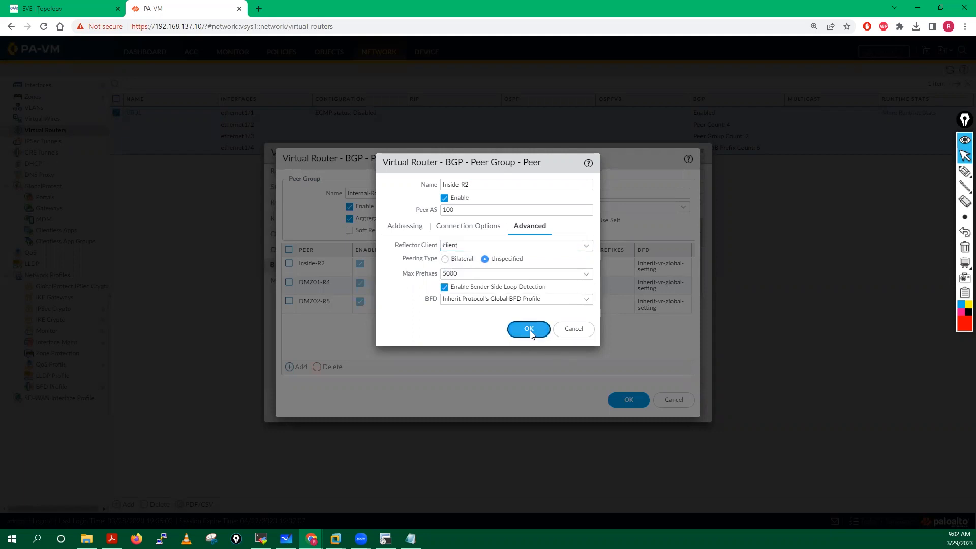
Step: Set peer DMZ01-R4's Reflector Client to client
{"action": "left_click", "coordinate": [322, 283]}
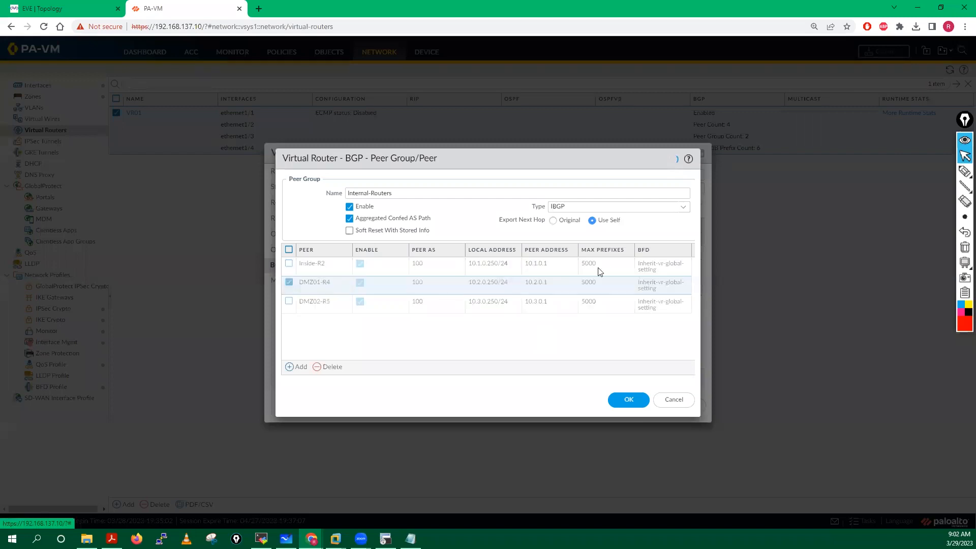
{"action": "left_click", "coordinate": [532, 230]}
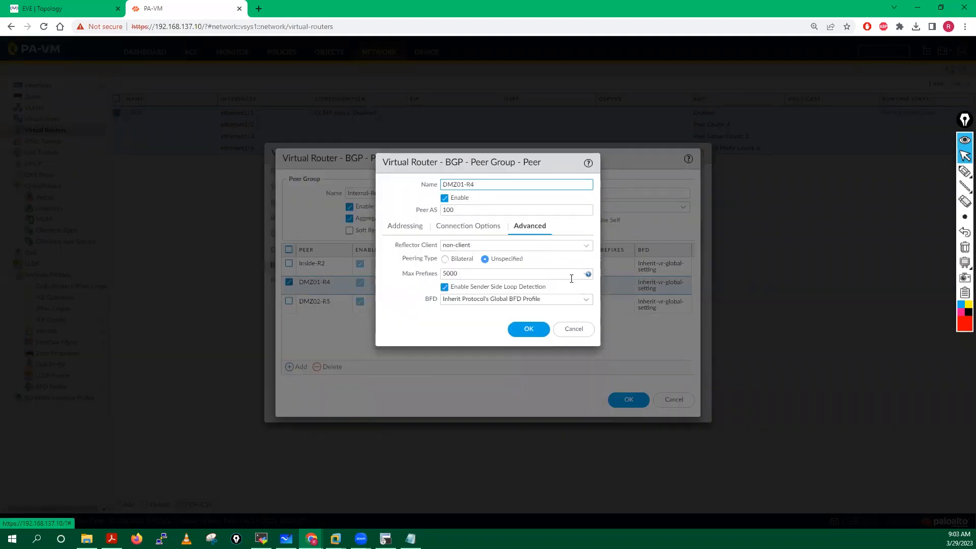
{"action": "left_click", "coordinate": [586, 246]}
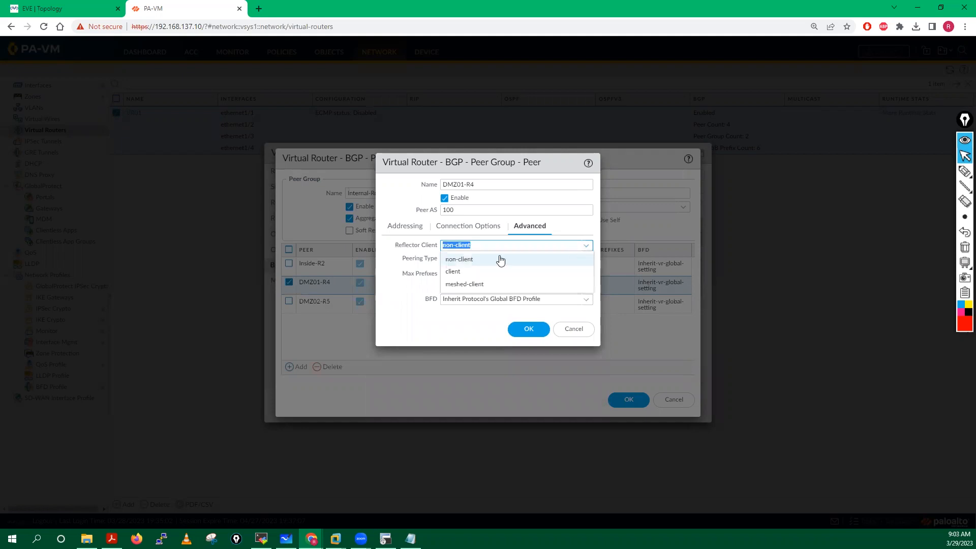
{"action": "left_click", "coordinate": [463, 272]}
{"action": "left_click", "coordinate": [531, 330]}
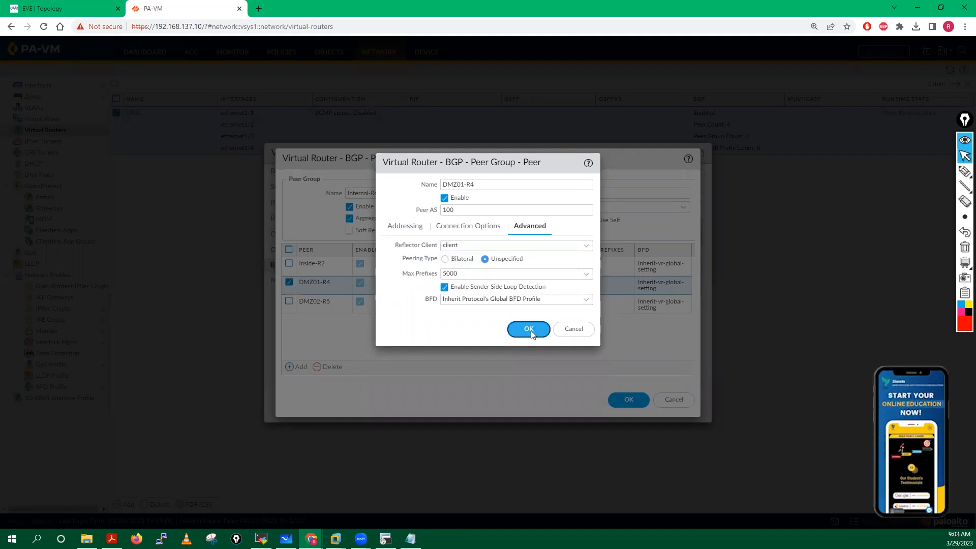
Step: Check DMZ02-R5's advanced options and close it, leaving it non-client
{"action": "left_click", "coordinate": [328, 303]}
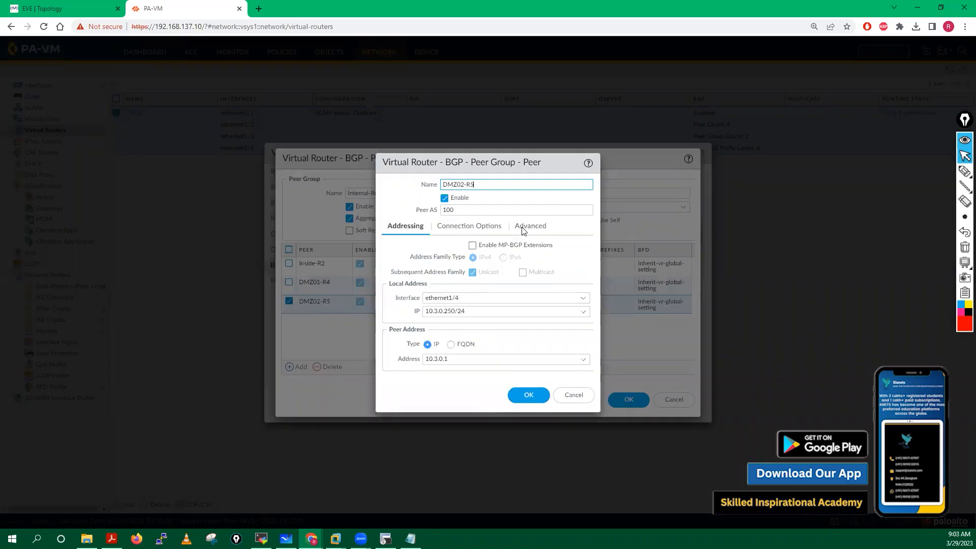
{"action": "left_click", "coordinate": [524, 227]}
{"action": "left_click", "coordinate": [587, 249]}
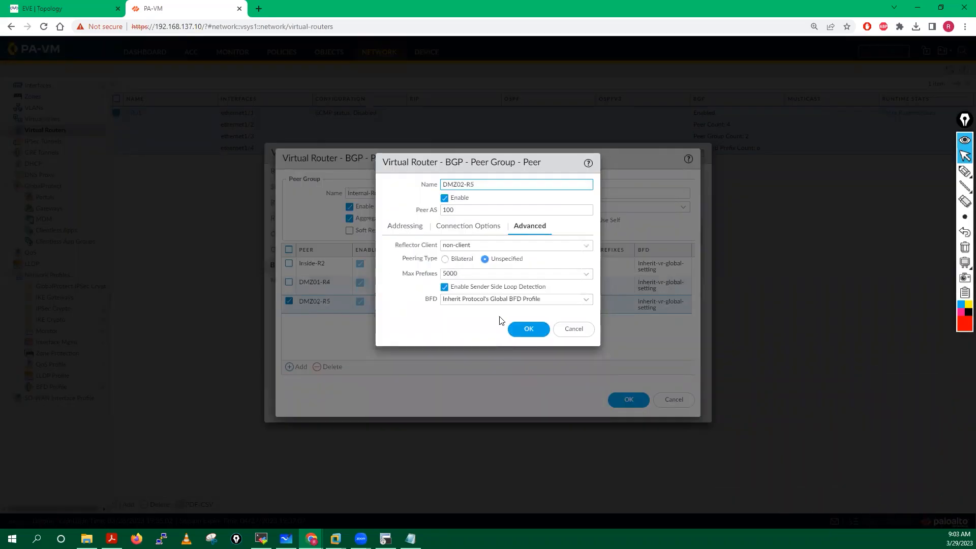
{"action": "left_click", "coordinate": [520, 328]}
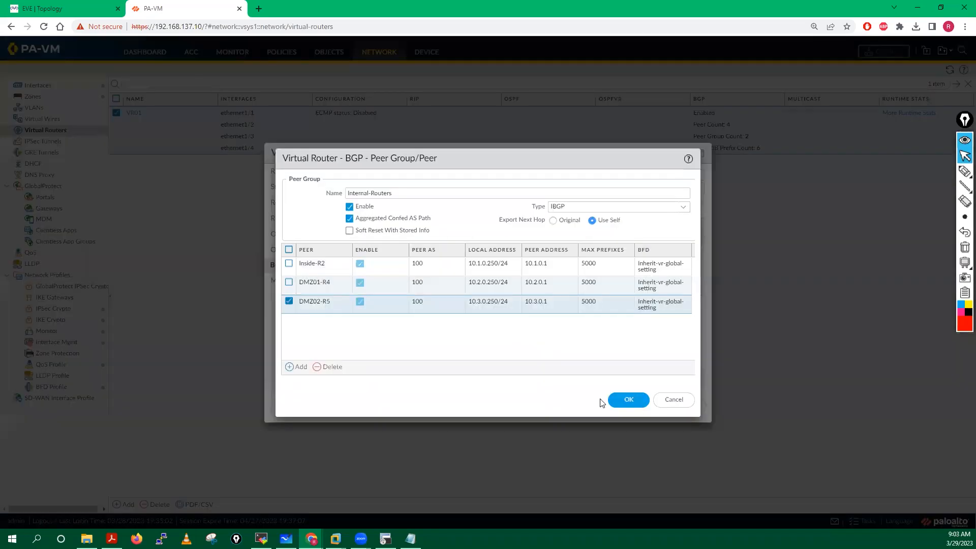
Step: Save the Internal-Routers peer group, review it once more, and OK the VR01 settings
{"action": "left_click", "coordinate": [629, 400]}
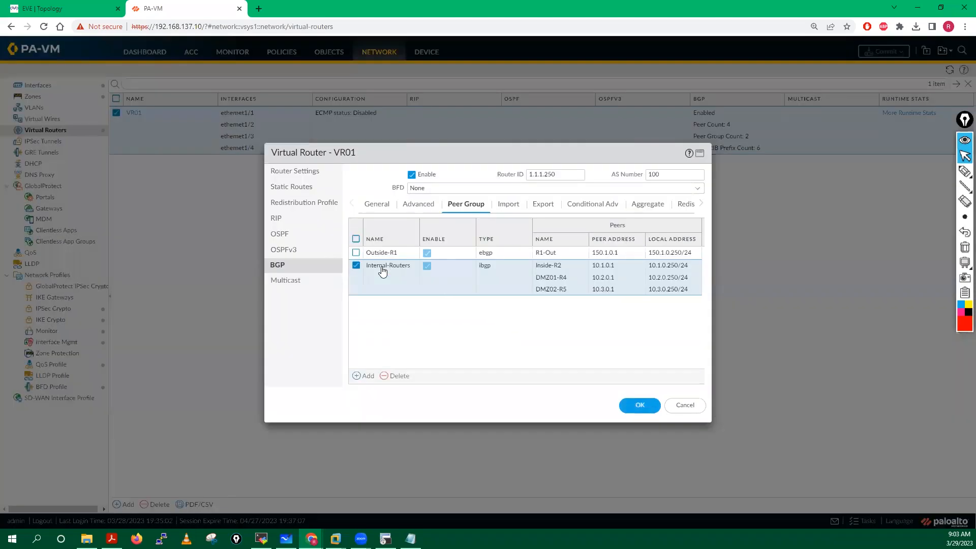
{"action": "left_click", "coordinate": [381, 266]}
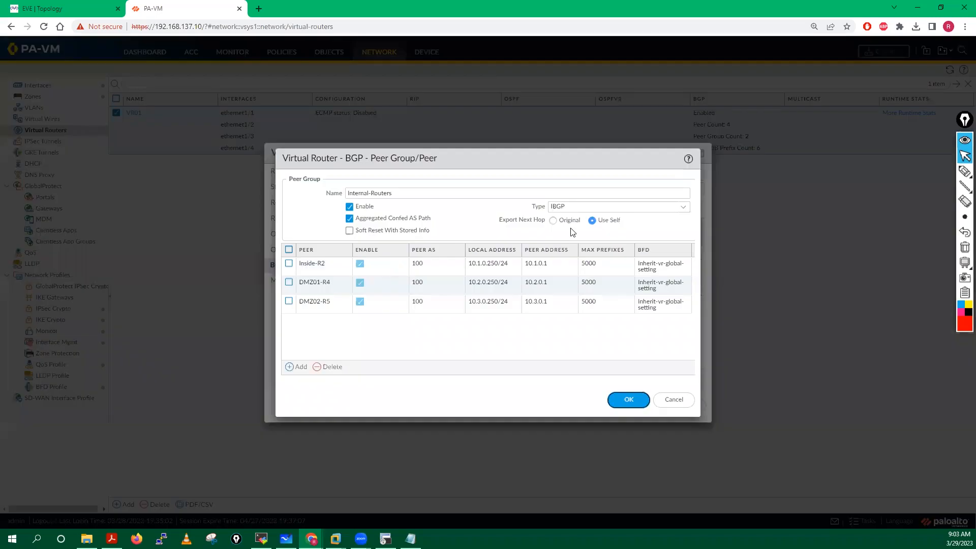
{"action": "left_click", "coordinate": [629, 400]}
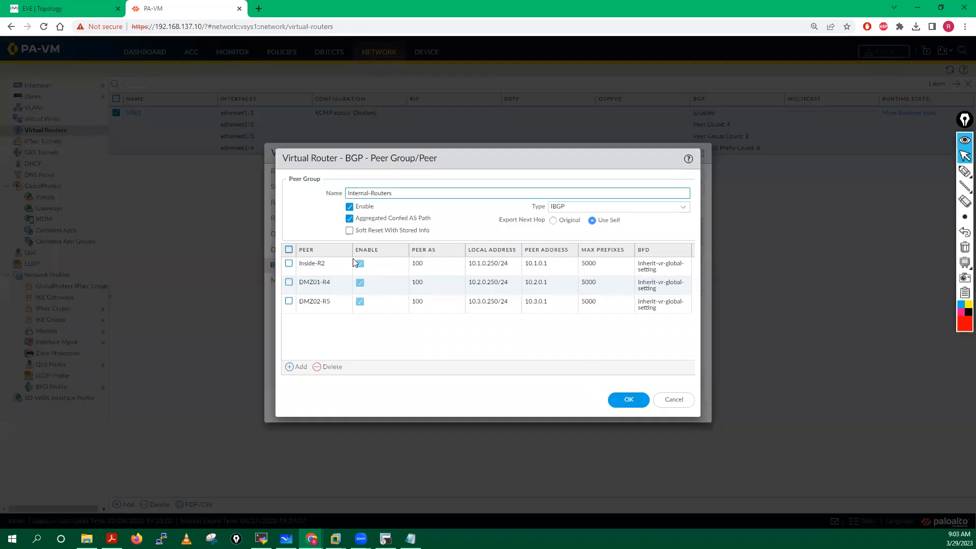
{"action": "left_click", "coordinate": [639, 406]}
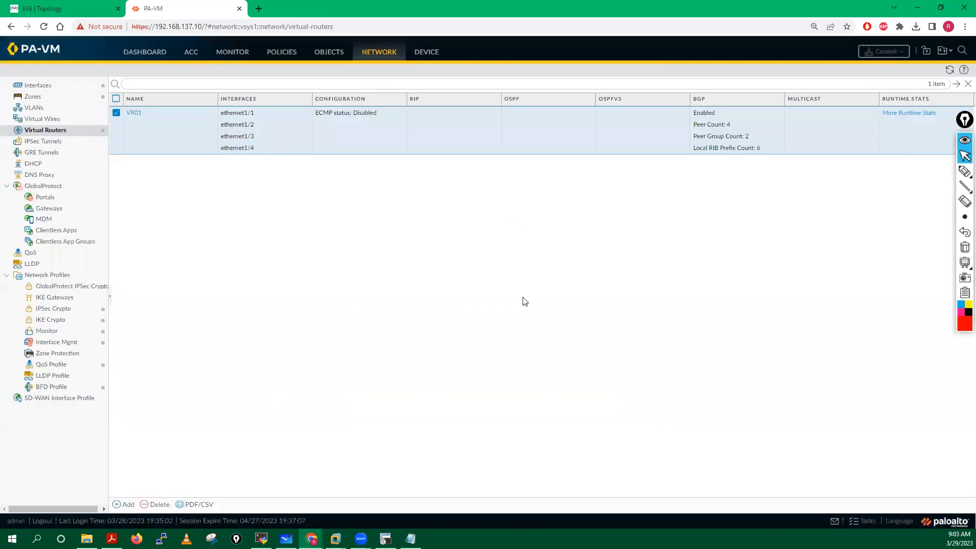
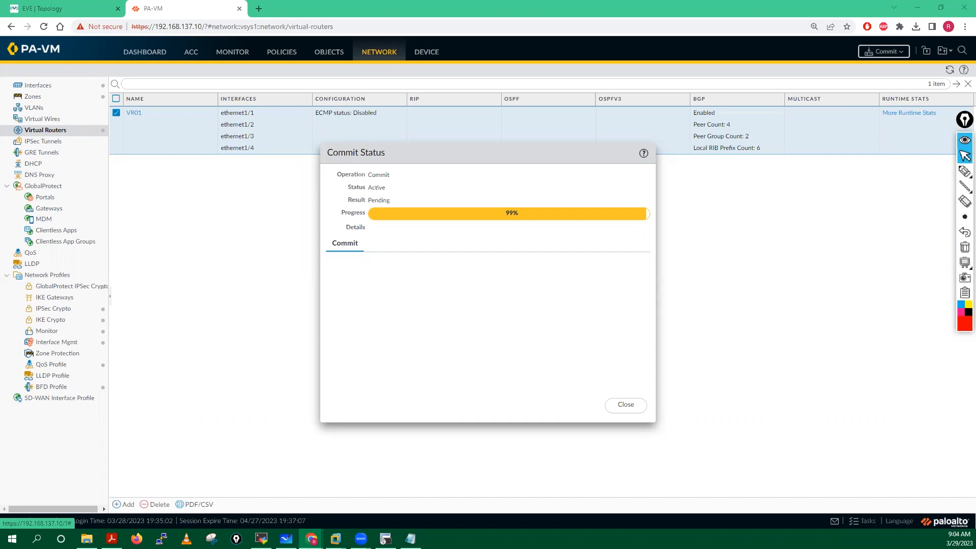
Step: Open VR01's runtime stats and review the four BGP peers and 12 Local RIB routes
{"action": "left_click", "coordinate": [629, 405]}
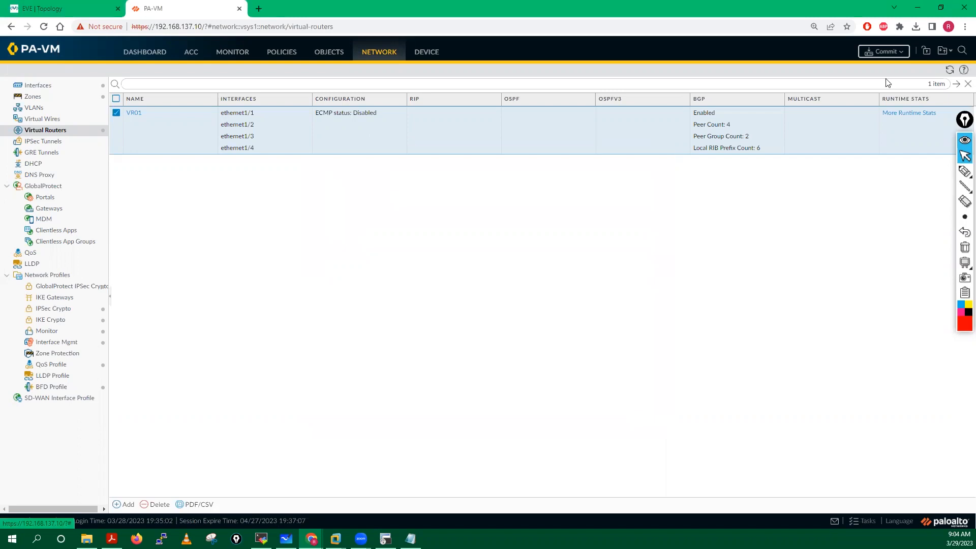
{"action": "left_click", "coordinate": [905, 113]}
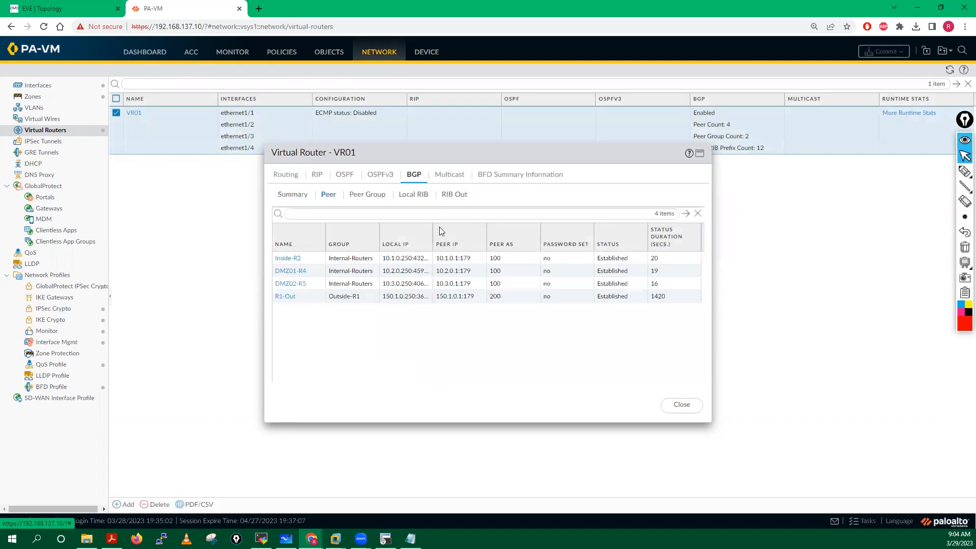
{"action": "left_click", "coordinate": [366, 198]}
{"action": "left_click", "coordinate": [413, 197]}
{"action": "left_click", "coordinate": [455, 195]}
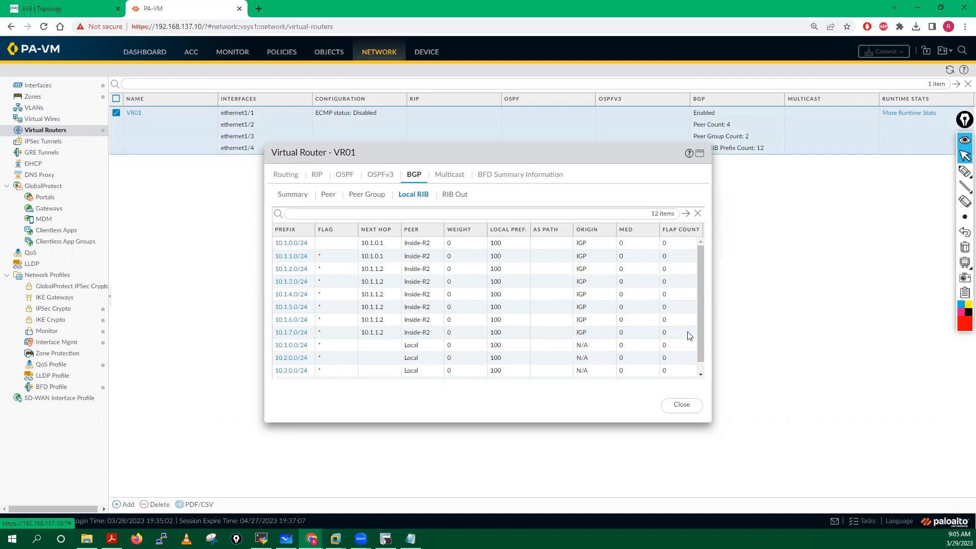
{"action": "scroll", "coordinate": [440, 348], "scroll_direction": "down", "scroll_amount": 1}
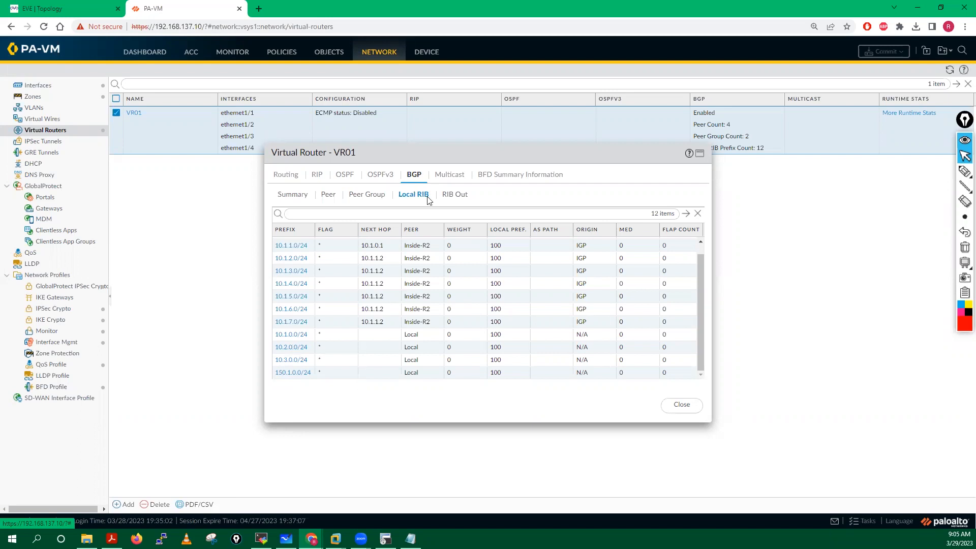
Step: Scroll through the RIB Out table of 37 advertised routes, then close the runtime stats
{"action": "left_click", "coordinate": [454, 195]}
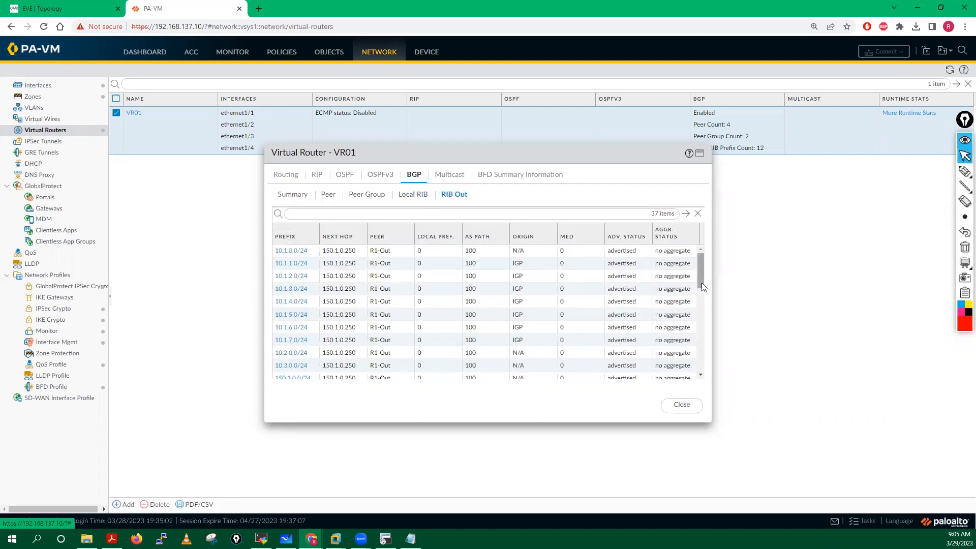
{"action": "scroll", "coordinate": [701, 282], "scroll_direction": "down", "scroll_amount": 1}
{"action": "scroll", "coordinate": [702, 301], "scroll_direction": "down", "scroll_amount": 2}
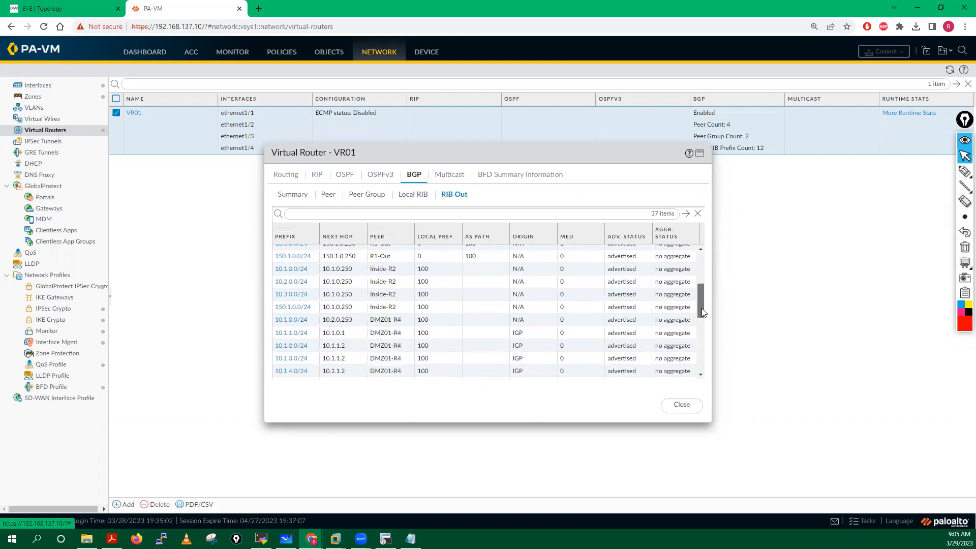
{"action": "scroll", "coordinate": [701, 308], "scroll_direction": "down", "scroll_amount": 2}
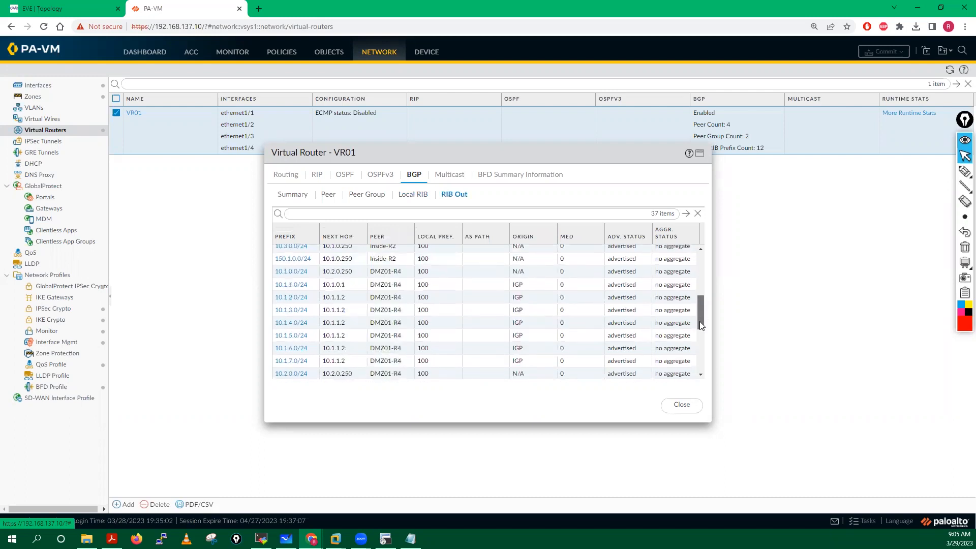
{"action": "scroll", "coordinate": [699, 325], "scroll_direction": "down", "scroll_amount": 3}
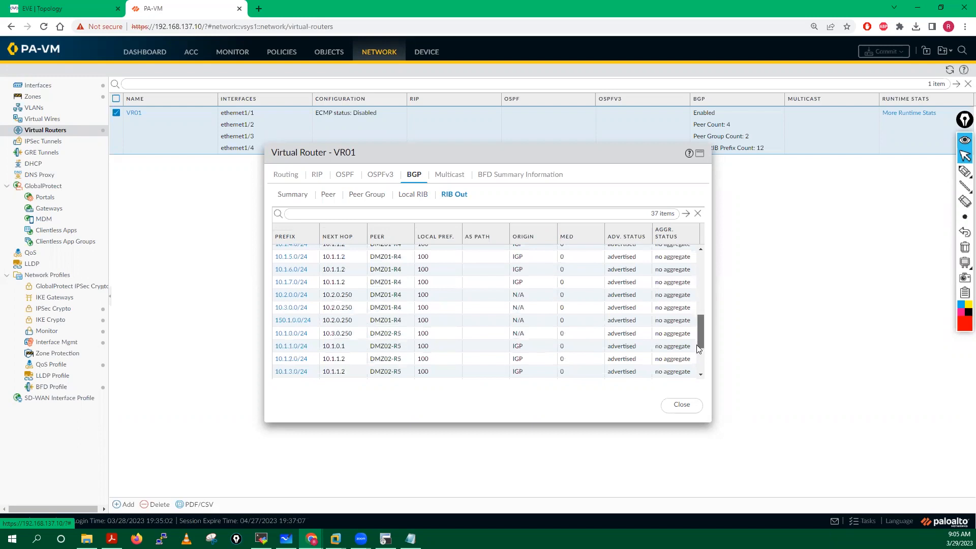
{"action": "scroll", "coordinate": [698, 348], "scroll_direction": "down", "scroll_amount": 2}
{"action": "scroll", "coordinate": [696, 346], "scroll_direction": "up", "scroll_amount": 3}
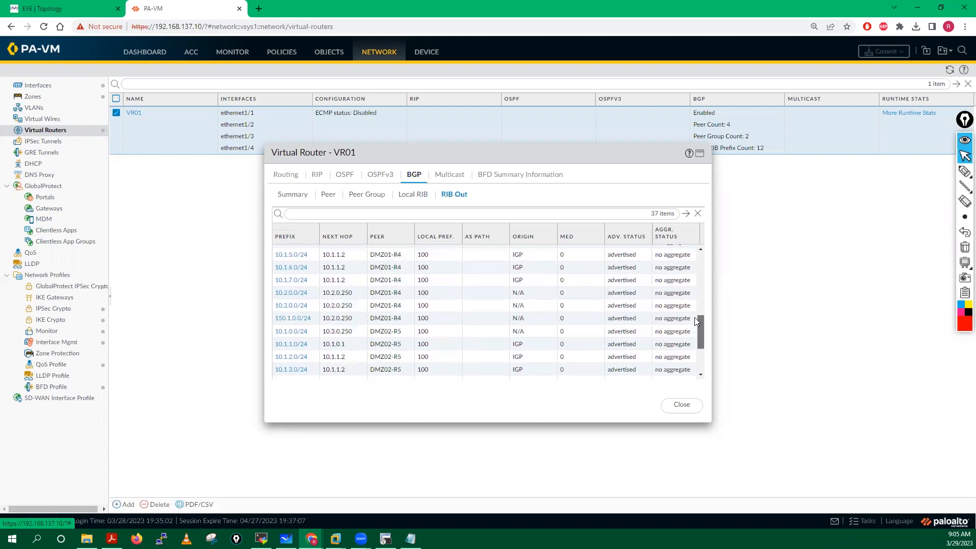
{"action": "scroll", "coordinate": [695, 314], "scroll_direction": "up", "scroll_amount": 2}
{"action": "scroll", "coordinate": [698, 292], "scroll_direction": "up", "scroll_amount": 1}
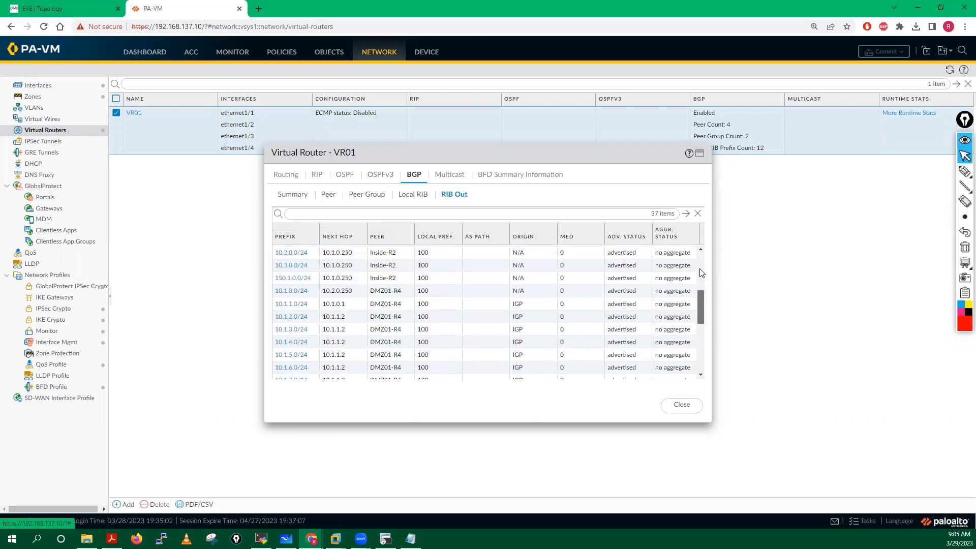
{"action": "scroll", "coordinate": [699, 265], "scroll_direction": "up", "scroll_amount": 4}
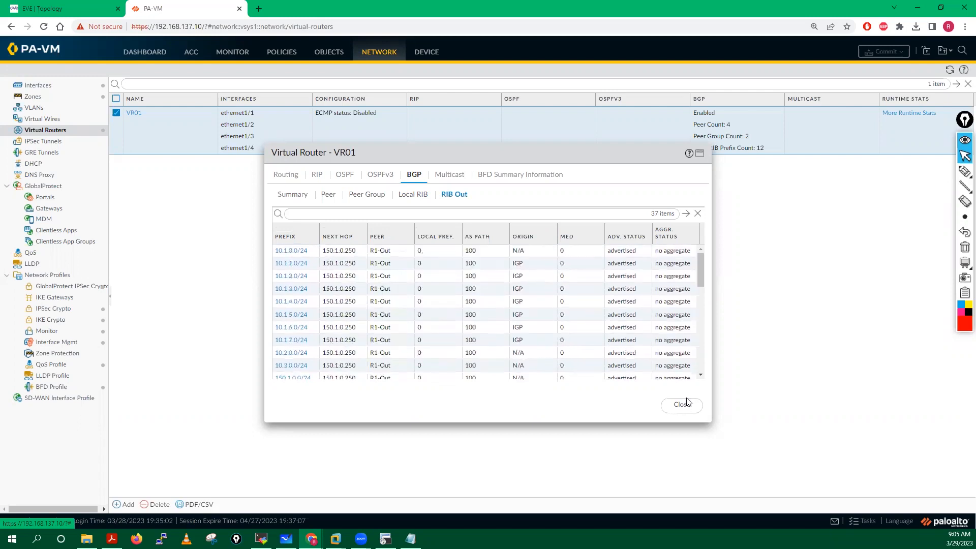
{"action": "left_click", "coordinate": [684, 404]}
Step: Run 'sh ip route' on Inside-R3 and highlight the BGP routes to 10.2.0.0 and 10.1.0.0
{"action": "key", "text": "alt+Tab"}
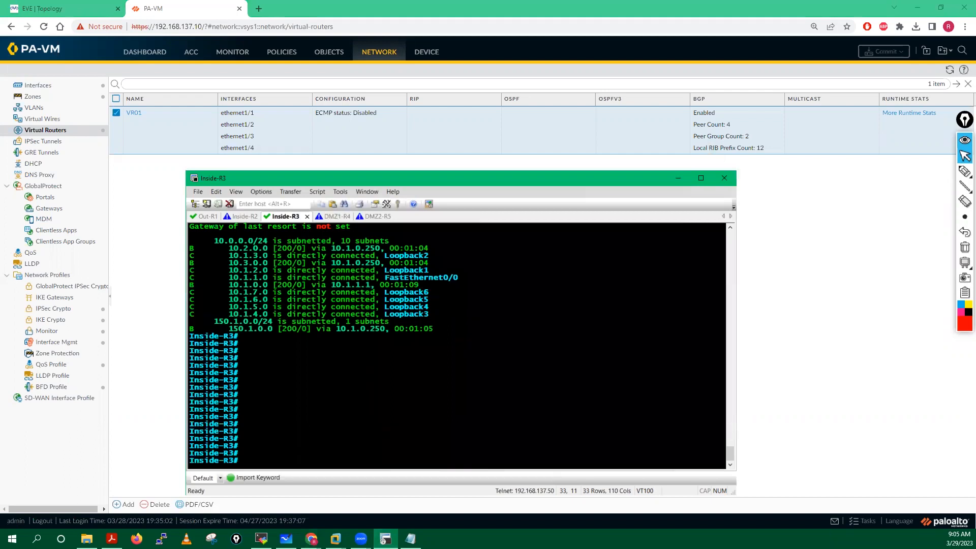
{"action": "key", "text": "Return"}
{"action": "key", "text": "Return"}
{"action": "key", "text": "Return"}
{"action": "key", "text": "Return"}
{"action": "key", "text": "Return"}
{"action": "key", "text": "Return"}
{"action": "key", "text": "Return"}
{"action": "key", "text": "Return"}
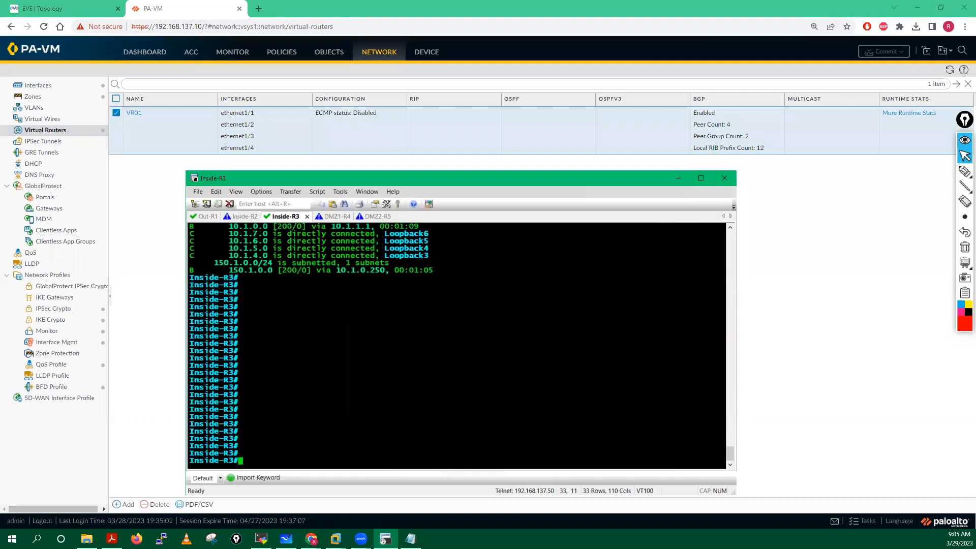
{"action": "key", "text": "Return"}
{"action": "type", "text": "sh ip route"}
{"action": "key", "text": "Return"}
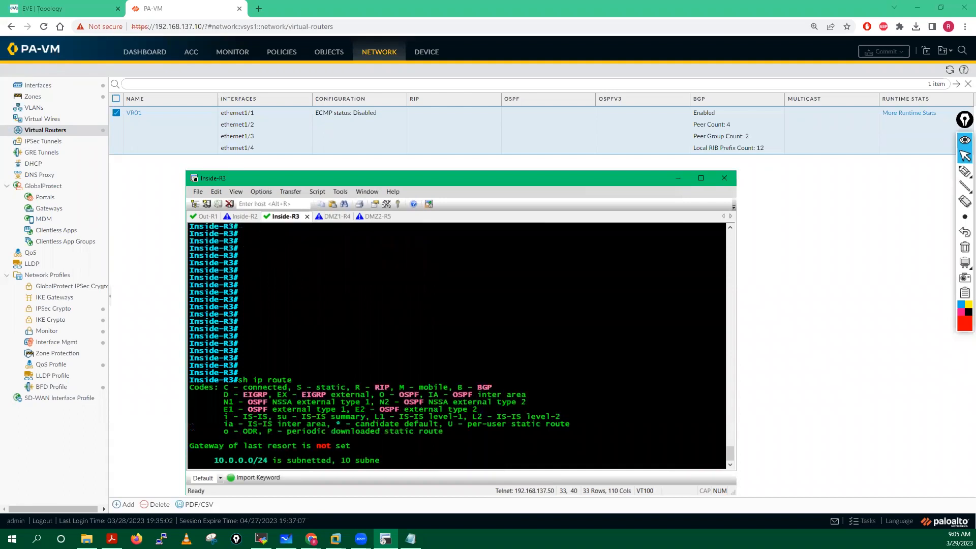
{"action": "key", "text": "Return"}
{"action": "key", "text": "Return"}
{"action": "key", "text": "Return"}
{"action": "key", "text": "Return"}
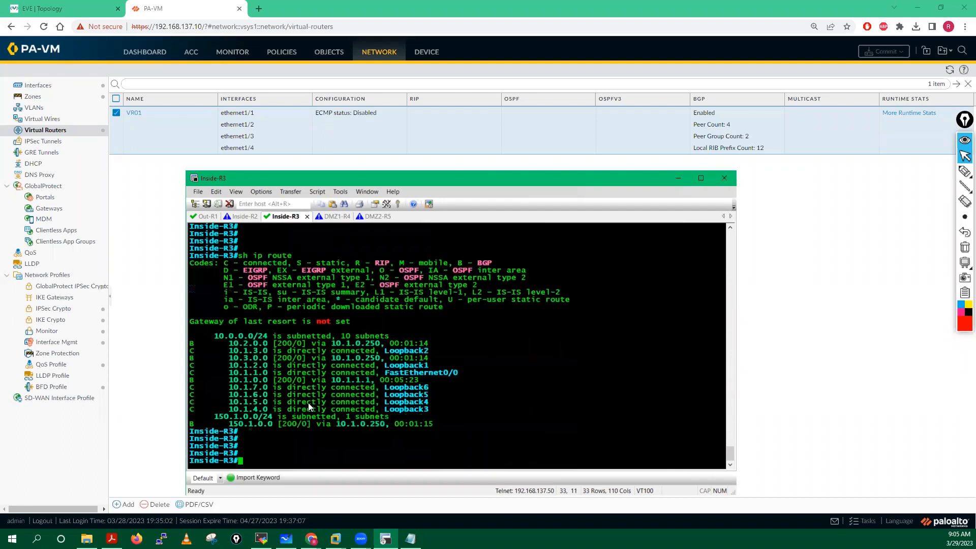
{"action": "left_click_drag", "start_coordinate": [190, 344], "coordinate": [265, 341]}
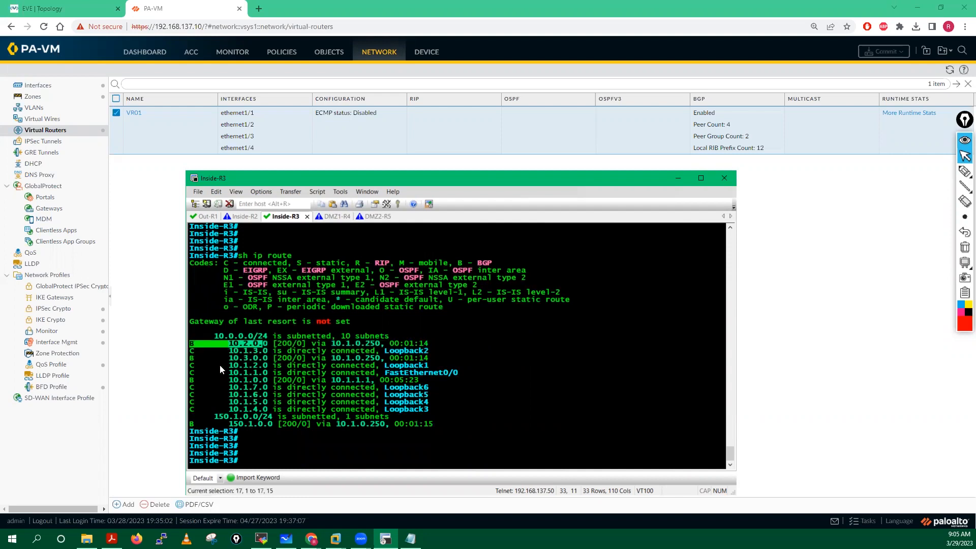
{"action": "left_click", "coordinate": [191, 366]}
{"action": "left_click_drag", "start_coordinate": [191, 381], "coordinate": [272, 358]}
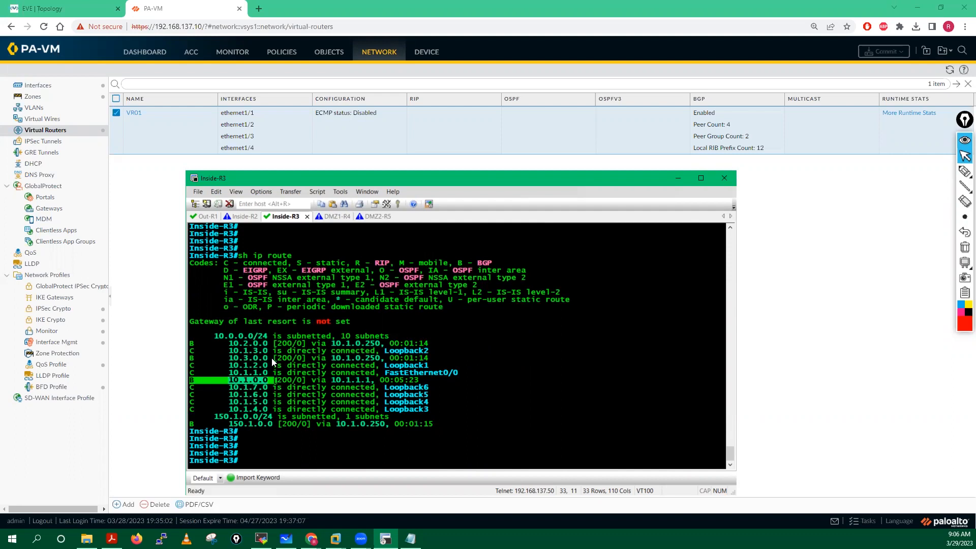
{"action": "left_click_drag", "start_coordinate": [191, 343], "coordinate": [267, 344]}
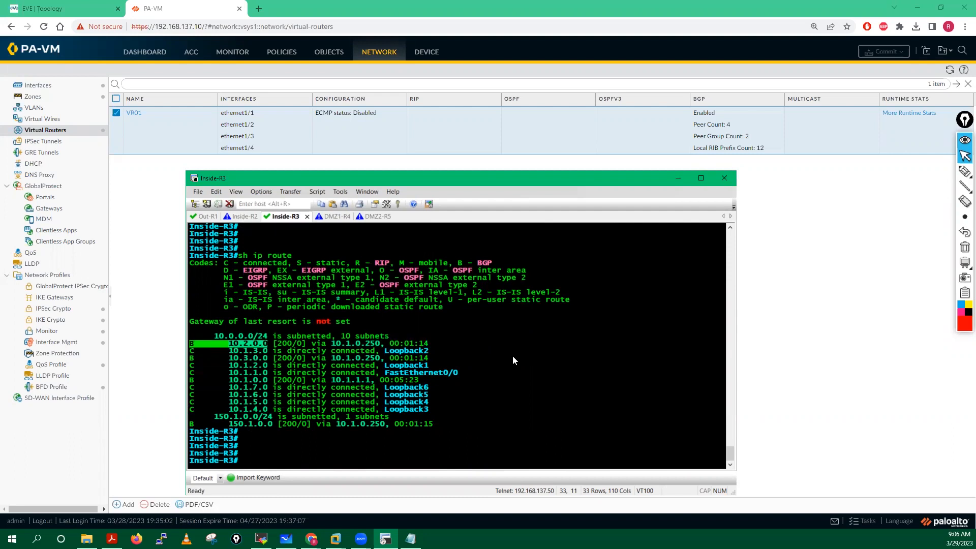
{"action": "key", "text": "alt+2"}
Step: Return Inside-R2 to privileged mode with 'end'
{"action": "key", "text": "Return"}
{"action": "key", "text": "Return"}
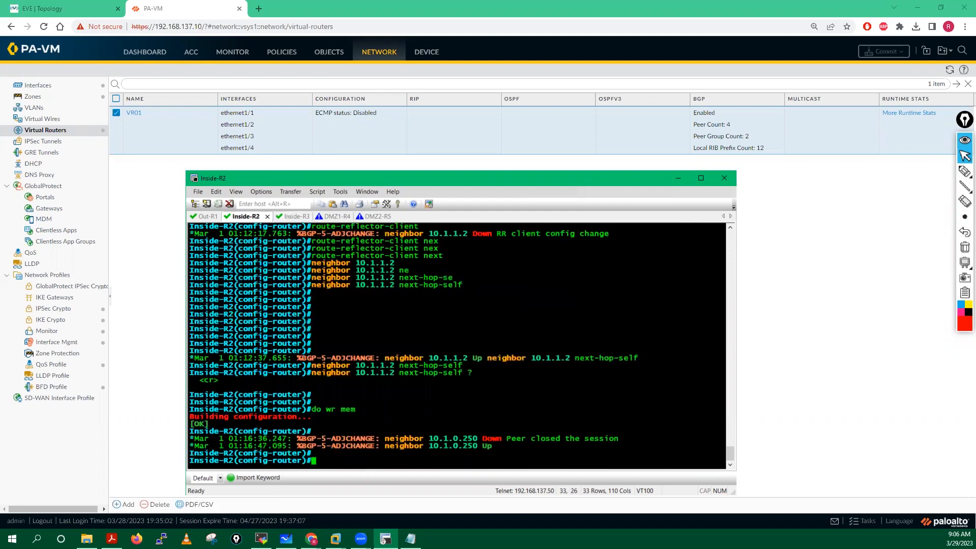
{"action": "key", "text": "Return"}
{"action": "key", "text": "Return"}
{"action": "key", "text": "Return"}
{"action": "key", "text": "Return"}
{"action": "key", "text": "Return"}
{"action": "key", "text": "Return"}
{"action": "key", "text": "Return"}
{"action": "type", "text": "end"}
{"action": "key", "text": "Return"}
{"action": "key", "text": "Return"}
{"action": "key", "text": "Return"}
{"action": "key", "text": "Return"}
Step: Show Inside-R2's routing table and highlight BGP routes 10.2.0.0–10.1.2.0 and 10.1.4.0–10.1.7.0
{"action": "type", "text": "sh ip route"}
{"action": "key", "text": "Return"}
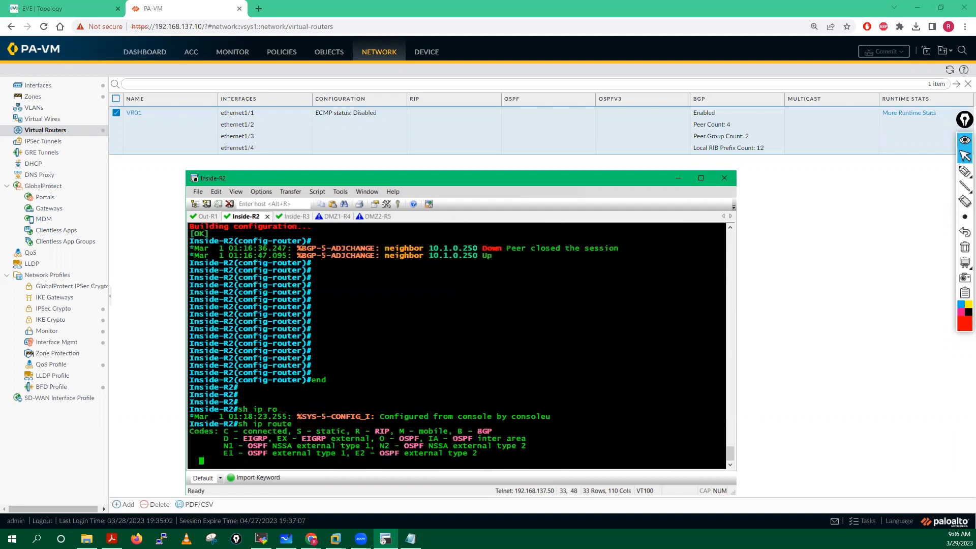
{"action": "key", "text": "Return"}
{"action": "key", "text": "Return"}
{"action": "key", "text": "Return"}
{"action": "key", "text": "Return"}
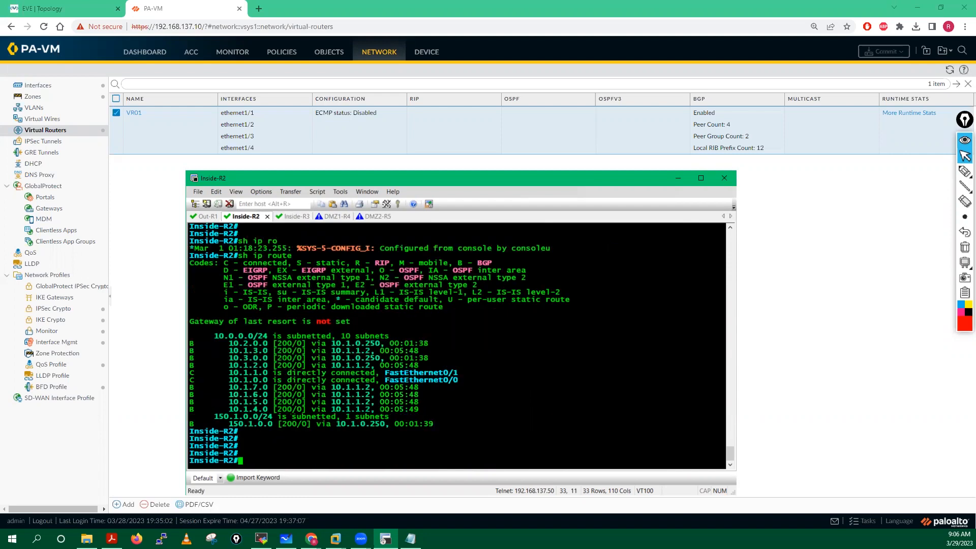
{"action": "key", "text": "Return"}
{"action": "key", "text": "Return"}
{"action": "left_click_drag", "start_coordinate": [210, 330], "coordinate": [190, 329]}
{"action": "left_click", "coordinate": [275, 346], "text": "shift"}
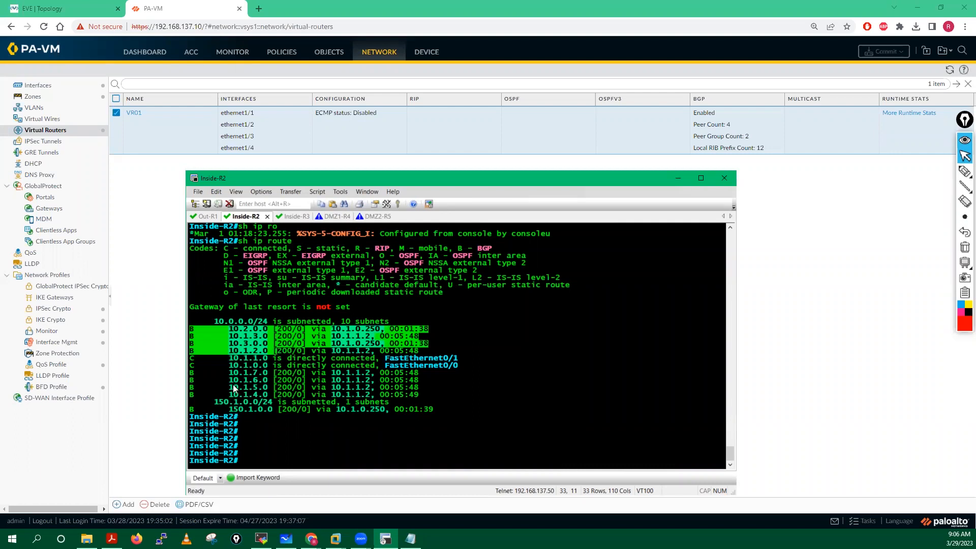
{"action": "left_click_drag", "start_coordinate": [190, 373], "coordinate": [271, 394]}
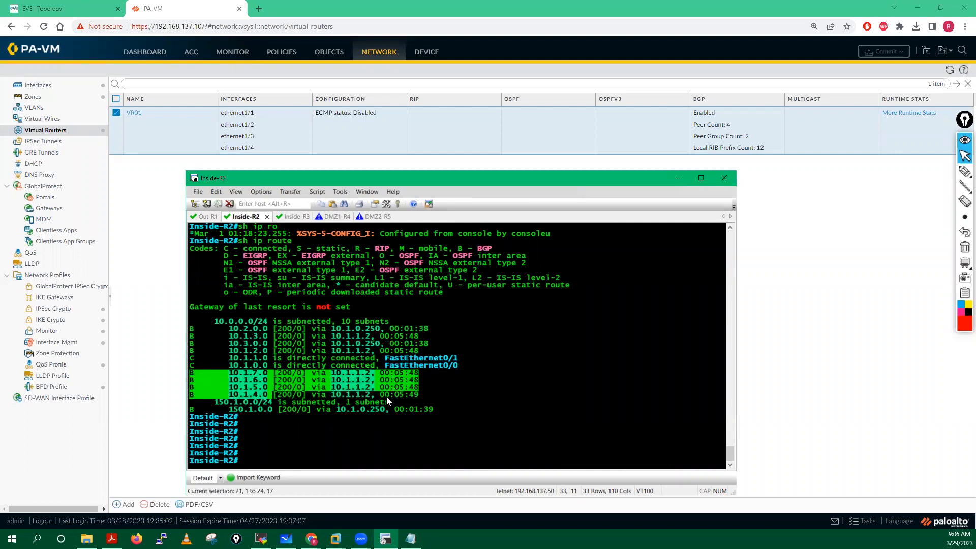
{"action": "left_click_drag", "start_coordinate": [387, 400], "coordinate": [424, 400]}
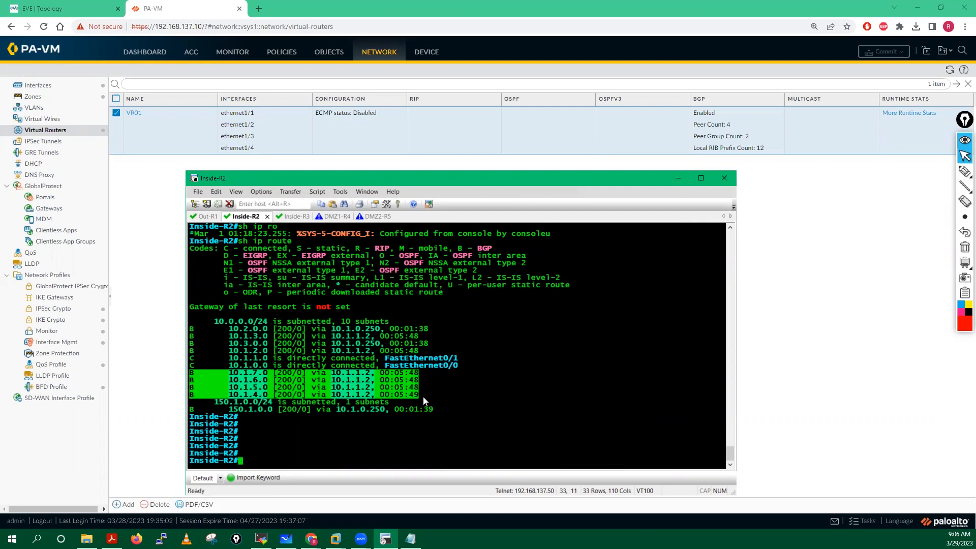
Step: On DMZ1-R4, enter enable mode and run 'sh ip bgp'
{"action": "left_click", "coordinate": [338, 216]}
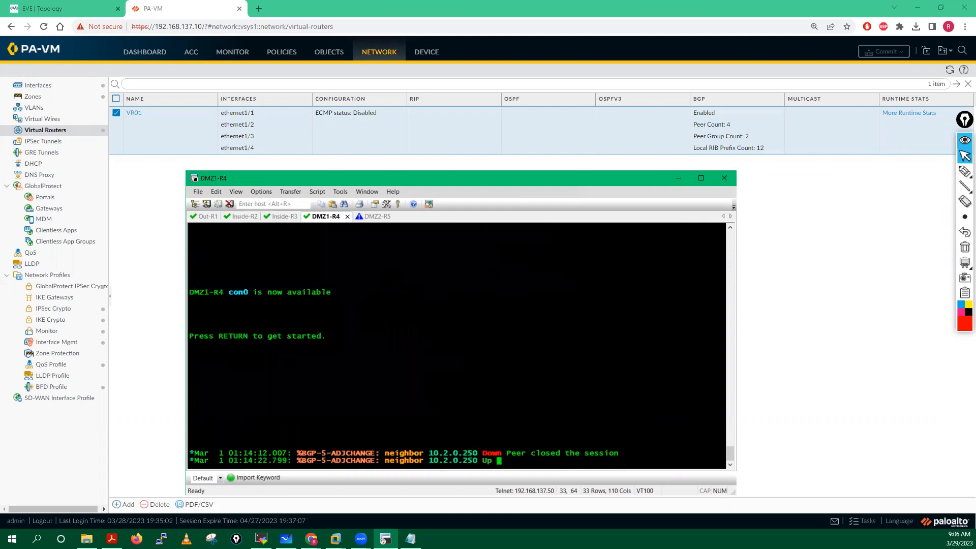
{"action": "key", "text": "Return"}
{"action": "key", "text": "Return"}
{"action": "key", "text": "Return"}
{"action": "key", "text": "Return"}
{"action": "key", "text": "Return"}
{"action": "key", "text": "Return"}
{"action": "key", "text": "Return"}
{"action": "key", "text": "Return"}
{"action": "key", "text": "Return"}
{"action": "key", "text": "Return"}
{"action": "key", "text": "Return"}
{"action": "key", "text": "Return"}
{"action": "key", "text": "Return"}
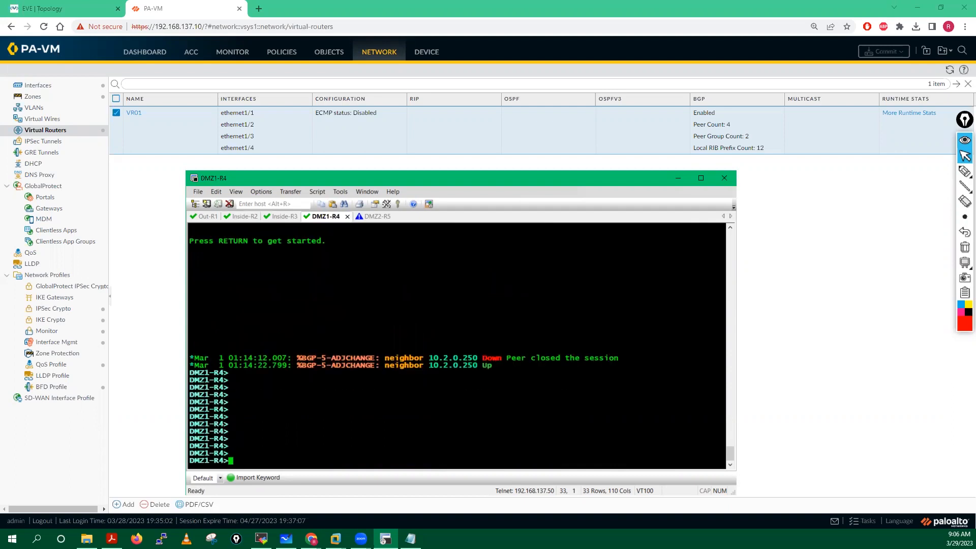
{"action": "type", "text": "en"}
{"action": "key", "text": "Return"}
{"action": "key", "text": "Return"}
{"action": "type", "text": "sh ip ng"}
{"action": "key", "text": "BackSpace"}
{"action": "key", "text": "BackSpace"}
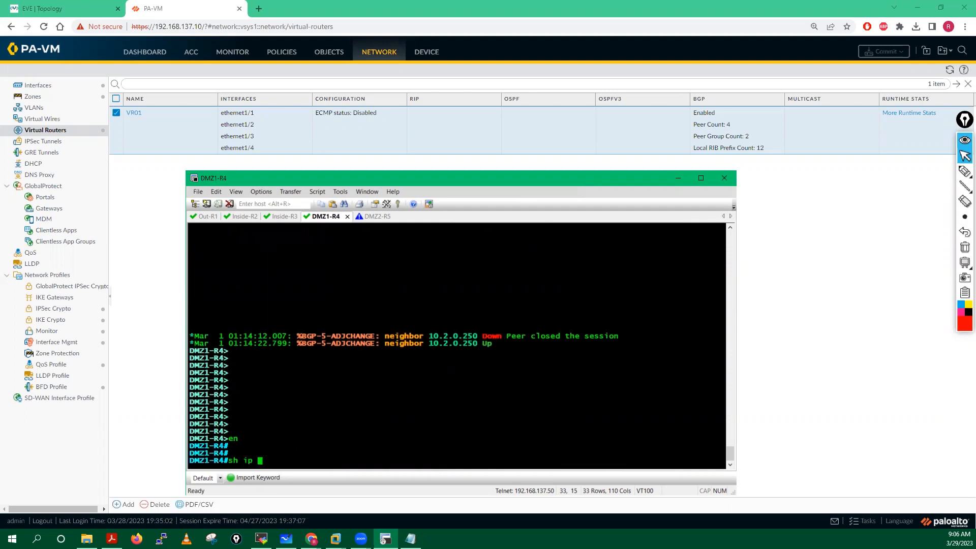
{"action": "type", "text": "bg"}
{"action": "key", "text": "Tab"}
{"action": "key", "text": "Return"}
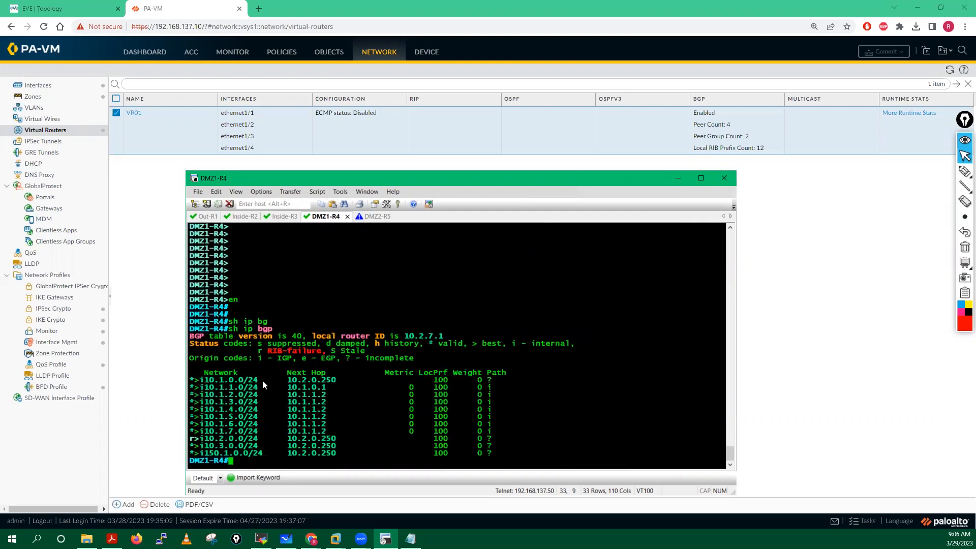
Step: Highlight the 10.1.1.0, 10.1.3.0 and 10.1.6.0 routes, then minimize the terminal
{"action": "left_click_drag", "start_coordinate": [204, 388], "coordinate": [262, 395]}
{"action": "left_click_drag", "start_coordinate": [204, 402], "coordinate": [276, 402]}
{"action": "left_click_drag", "start_coordinate": [203, 423], "coordinate": [264, 446]}
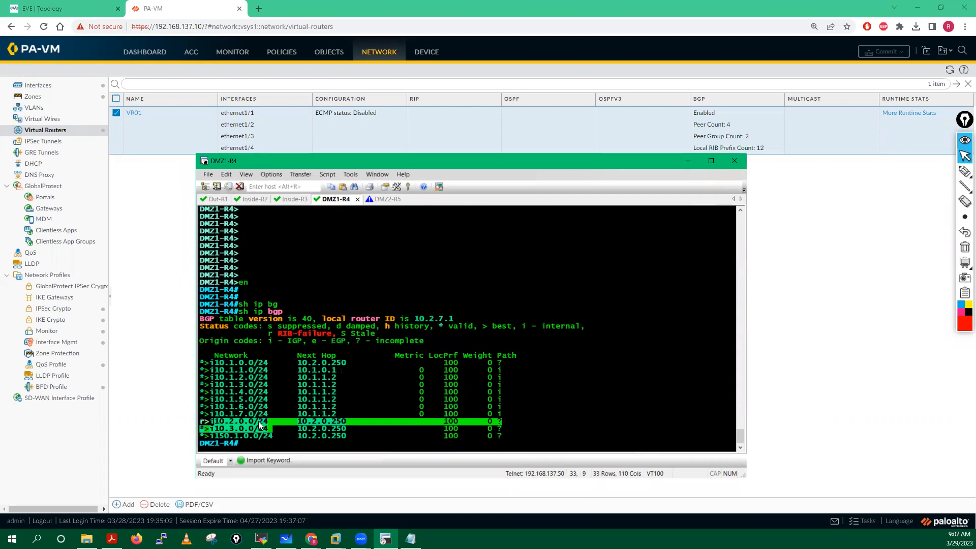
{"action": "left_click", "coordinate": [254, 424]}
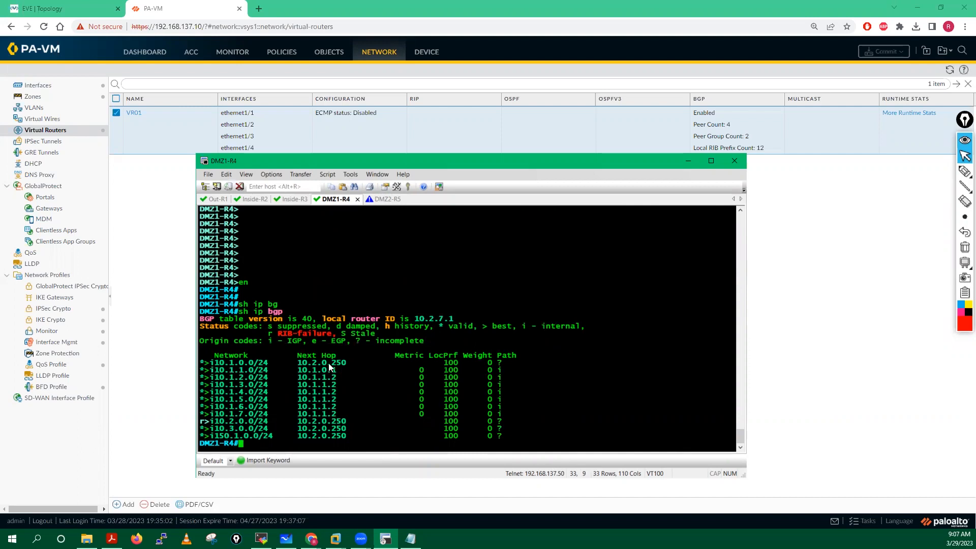
{"action": "left_click", "coordinate": [688, 160]}
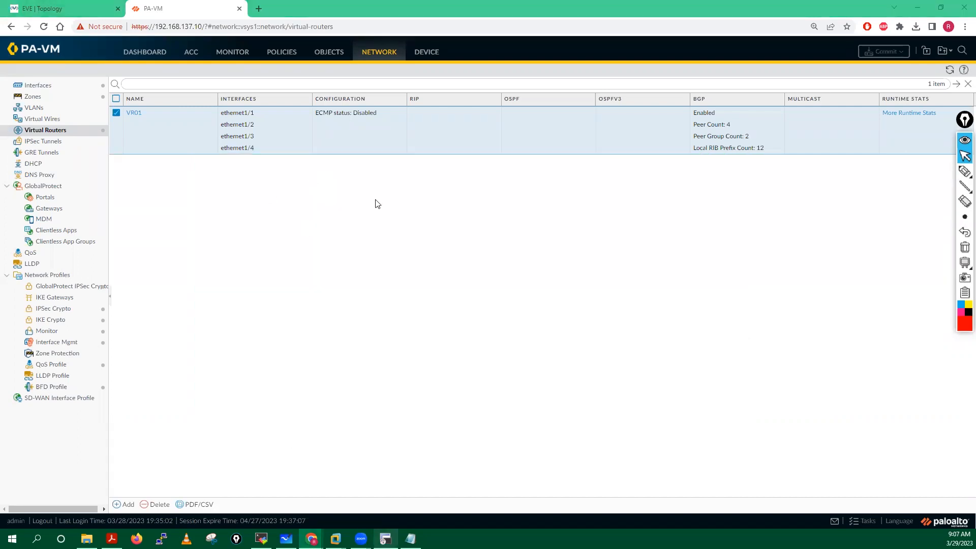
Step: On DMZ2-R5, enter enable mode, run 'sh ip route', and highlight the BGP routes
{"action": "key", "text": "alt+Tab"}
{"action": "key", "text": "ctrl+Tab"}
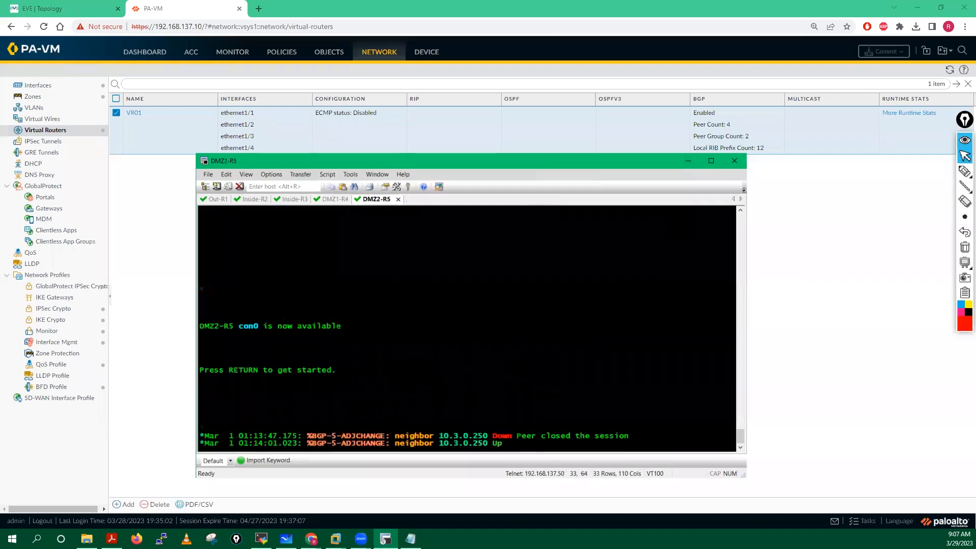
{"action": "key", "text": "Return"}
{"action": "key", "text": "Return"}
{"action": "key", "text": "Return"}
{"action": "key", "text": "Return"}
{"action": "key", "text": "Return"}
{"action": "key", "text": "Return"}
{"action": "key", "text": "Return"}
{"action": "key", "text": "Return"}
{"action": "key", "text": "Return"}
{"action": "type", "text": "en"}
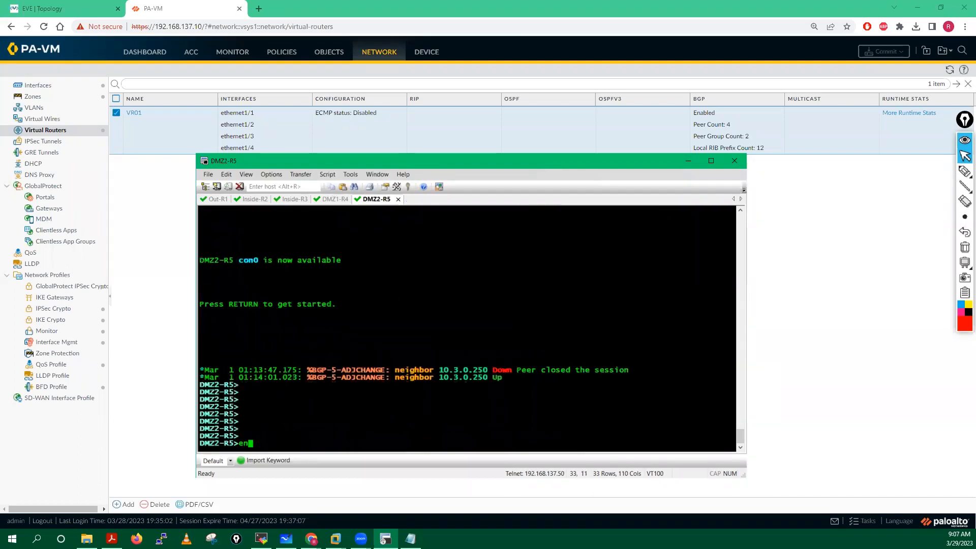
{"action": "key", "text": "Return"}
{"action": "key", "text": "Return"}
{"action": "key", "text": "Return"}
{"action": "key", "text": "Return"}
{"action": "type", "text": "sh ip"}
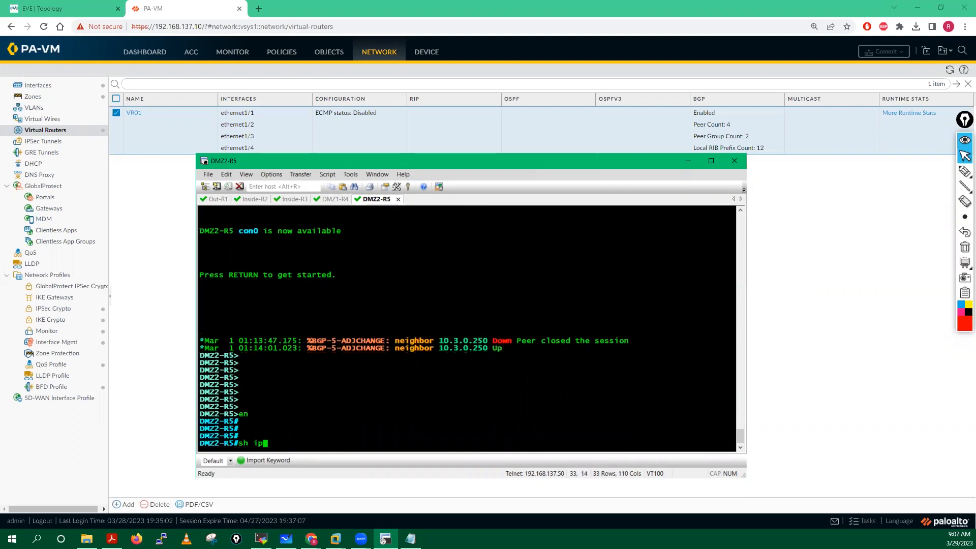
{"action": "type", "text": " rou"}
{"action": "key", "text": "Tab"}
{"action": "key", "text": "Return"}
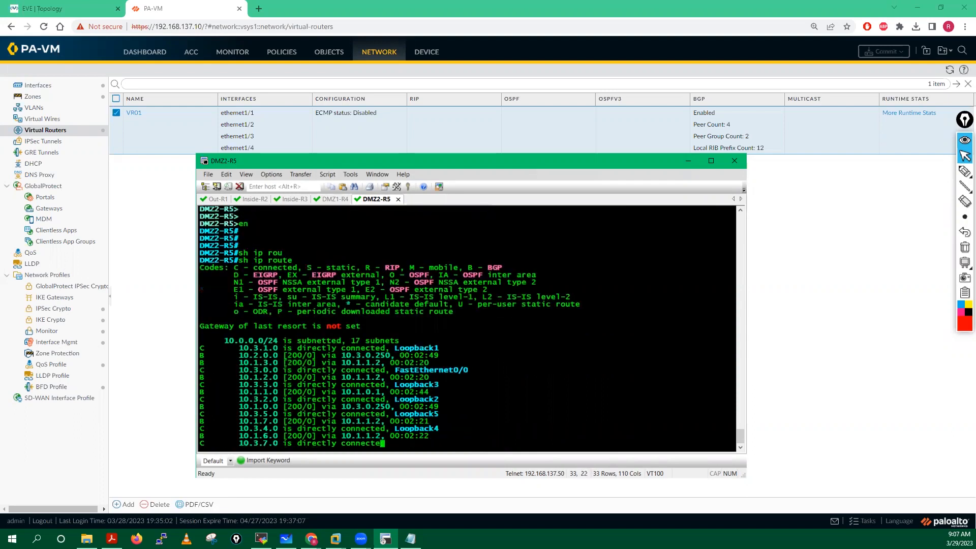
{"action": "left_click_drag", "start_coordinate": [201, 311], "coordinate": [310, 360]}
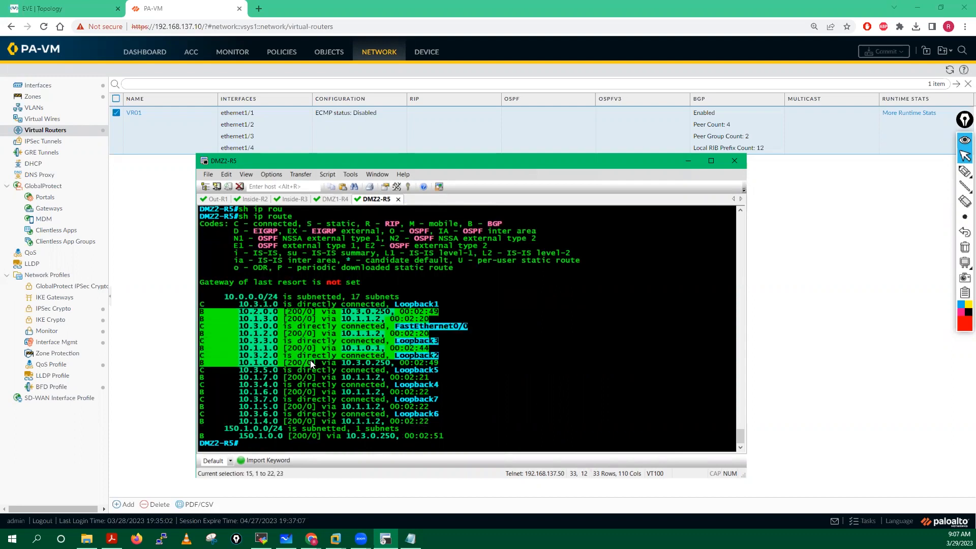
{"action": "left_click", "coordinate": [235, 359]}
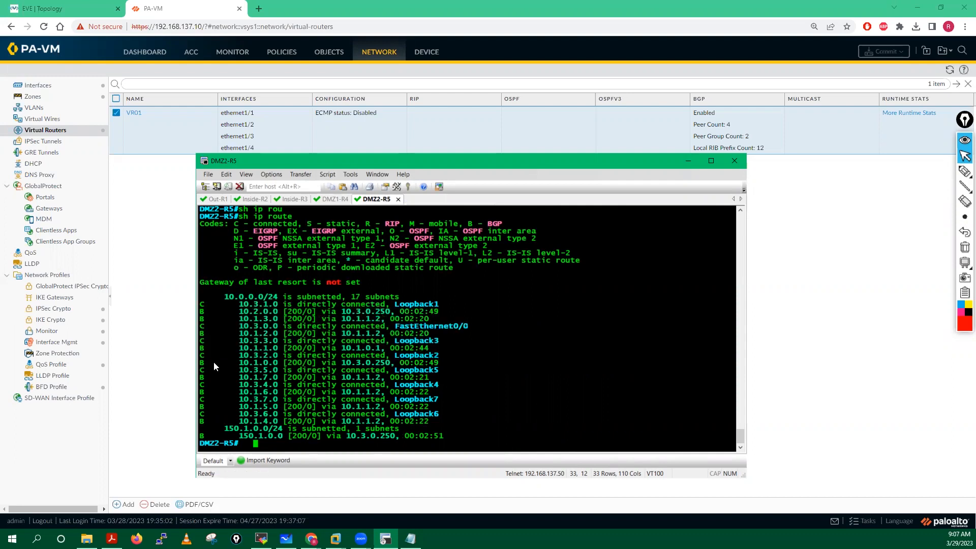
Step: Run 'sh ip route bgp' and highlight the 10.1.x, 10.2.0.0 and 150.1.0.0 BGP routes
{"action": "key", "text": "Up"}
{"action": "type", "text": "bg"}
{"action": "key", "text": "Tab"}
{"action": "key", "text": "Return"}
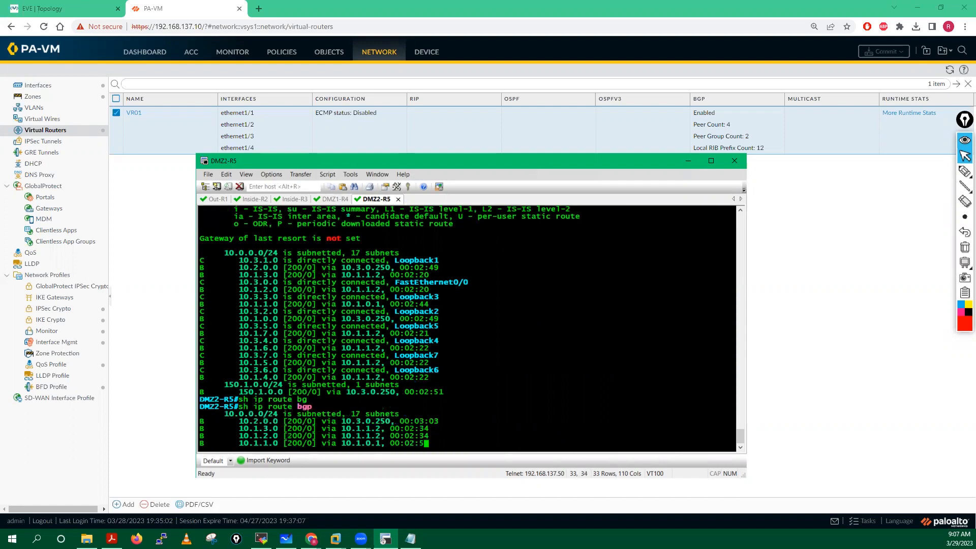
{"action": "left_click_drag", "start_coordinate": [200, 362], "coordinate": [448, 420]}
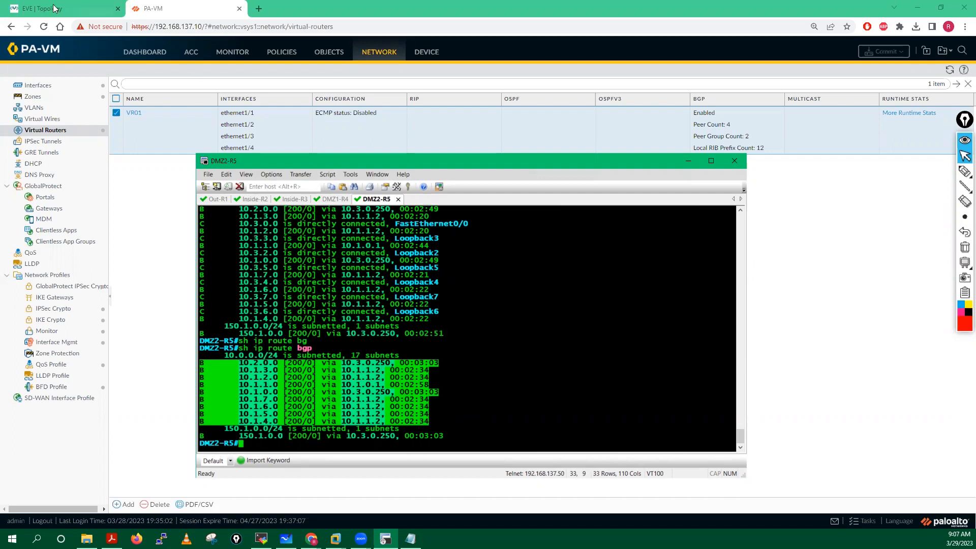
Step: View the EVE-NG lab topology, then return to the PA-VM's VR01 settings
{"action": "left_click", "coordinate": [76, 9]}
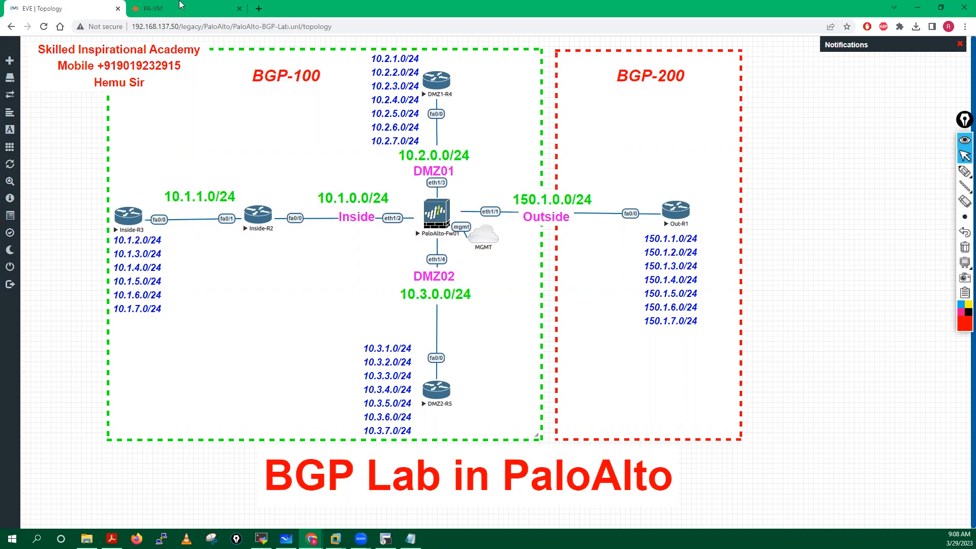
{"action": "left_click", "coordinate": [175, 5]}
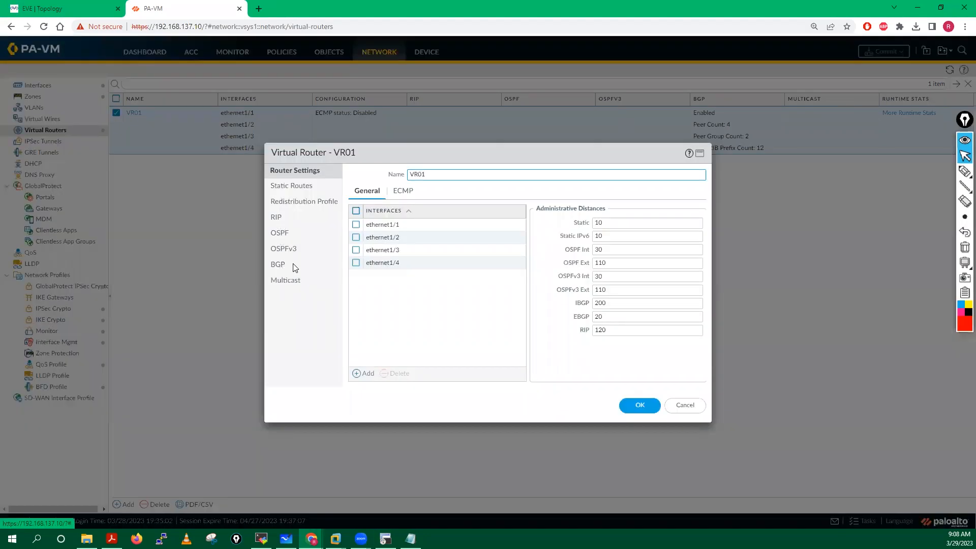
Step: Review VR01's BGP General and Advanced tabs, then open the Internal-Routers peer group
{"action": "left_click", "coordinate": [294, 266]}
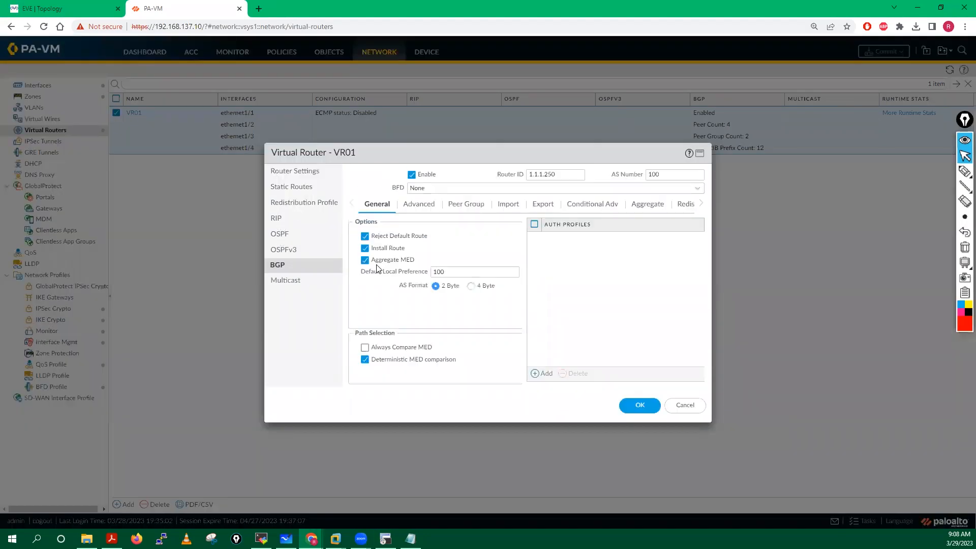
{"action": "left_click", "coordinate": [419, 206]}
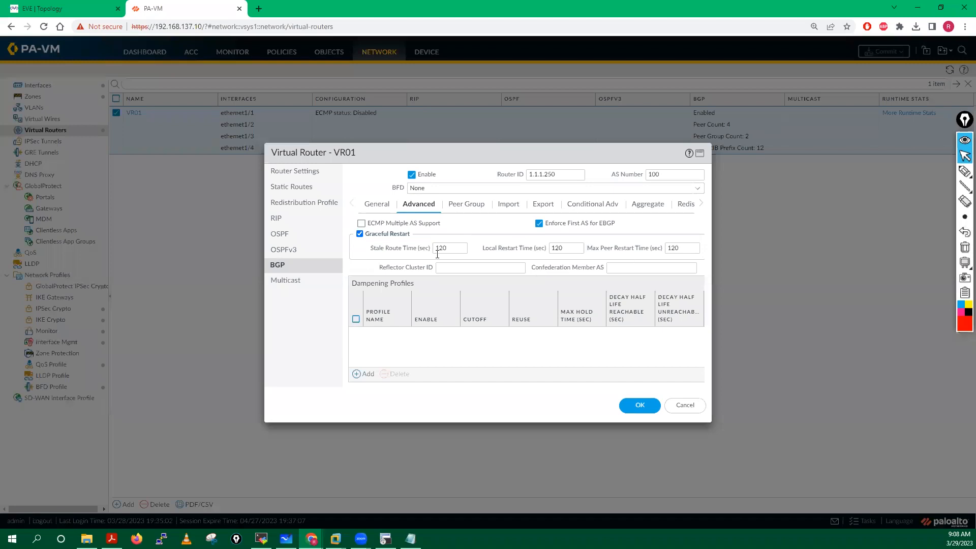
{"action": "left_click", "coordinate": [476, 203]}
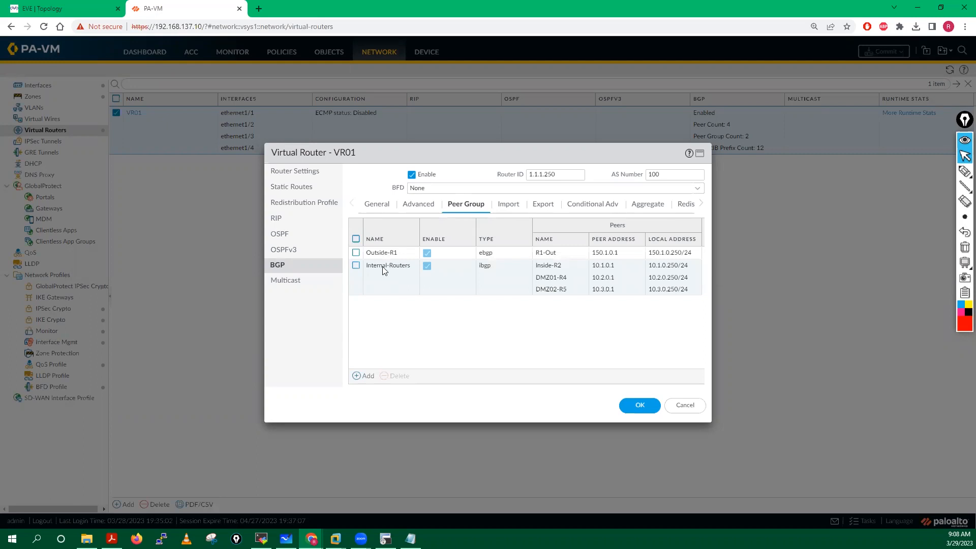
{"action": "left_click", "coordinate": [383, 266]}
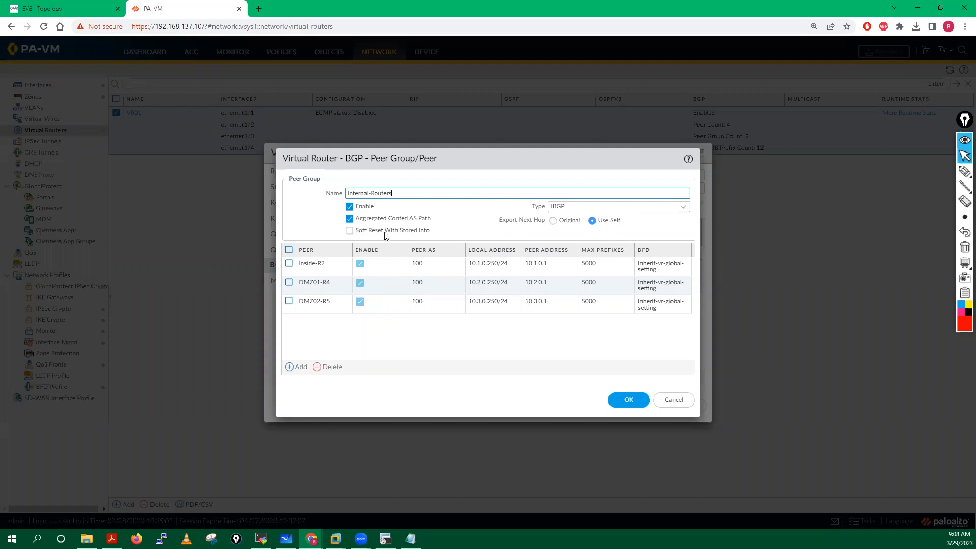
Step: Inspect Reflector Client settings for Inside-R2, DMZ01-R4 and DMZ02-R5, then close Internal-Routers
{"action": "left_click", "coordinate": [311, 264]}
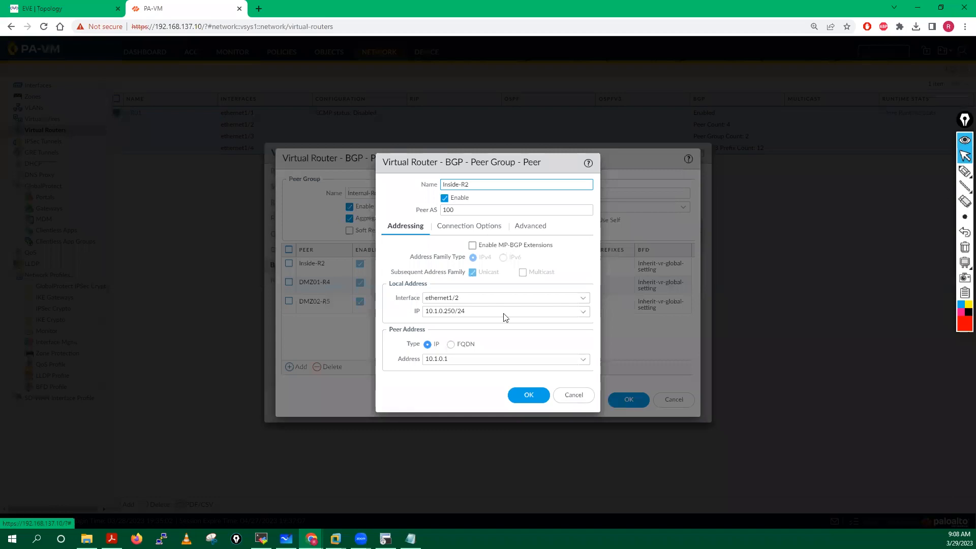
{"action": "left_click", "coordinate": [466, 232]}
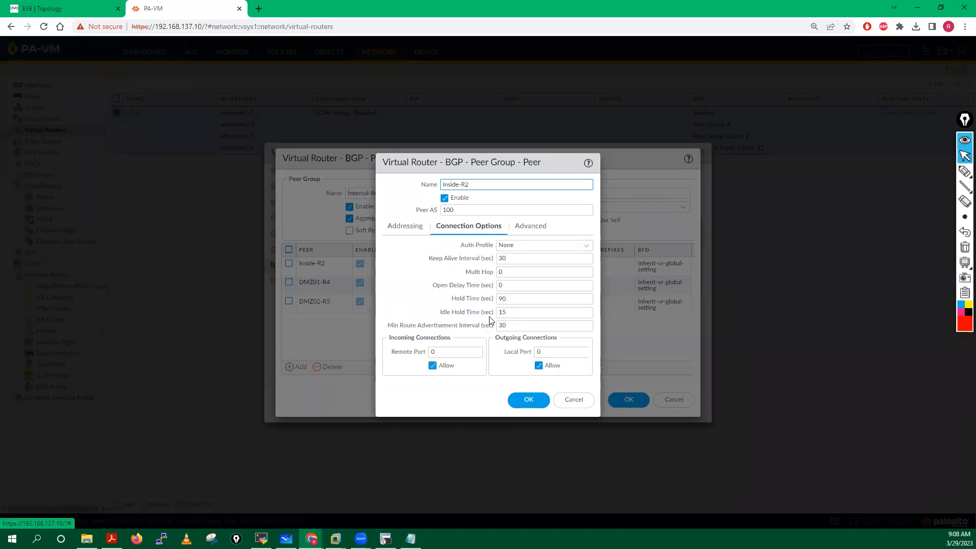
{"action": "left_click", "coordinate": [517, 228]}
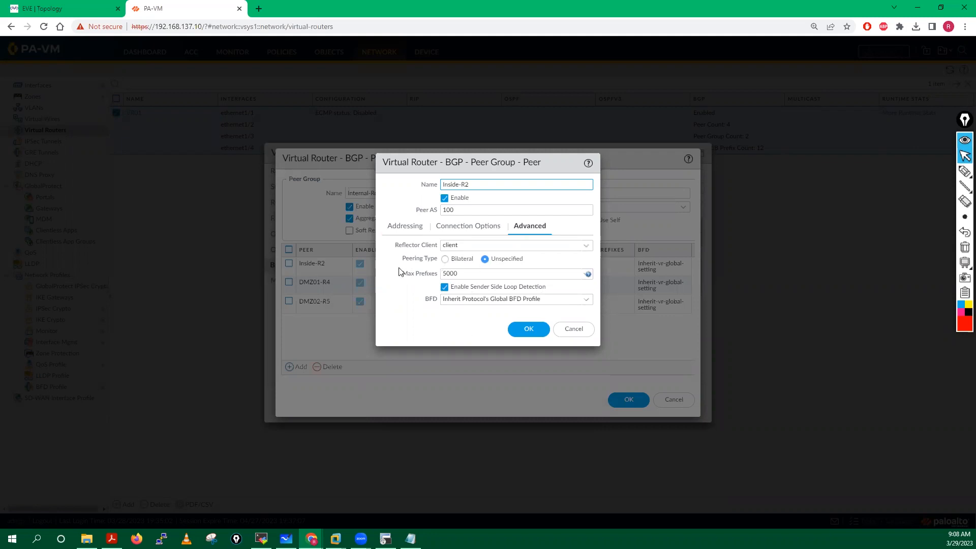
{"action": "left_click", "coordinate": [569, 333]}
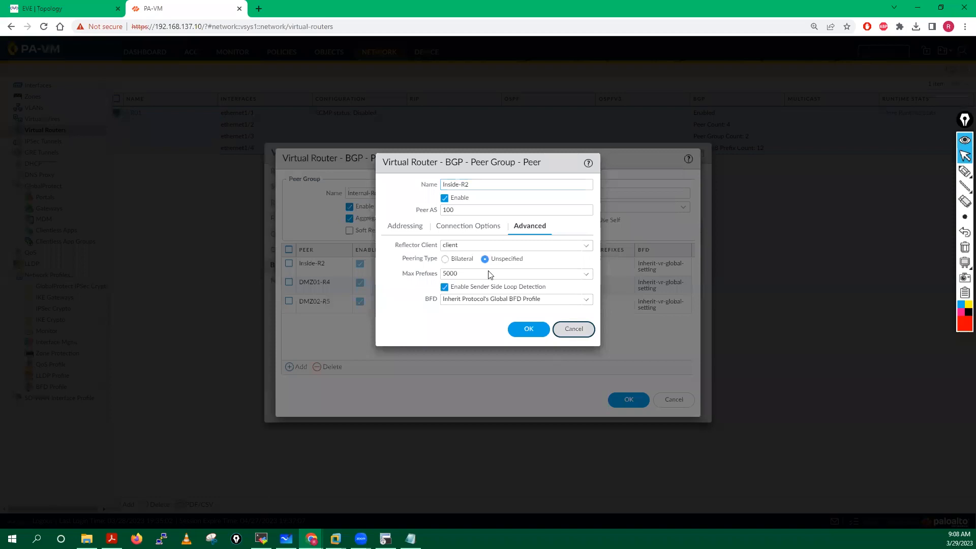
{"action": "left_click", "coordinate": [313, 283]}
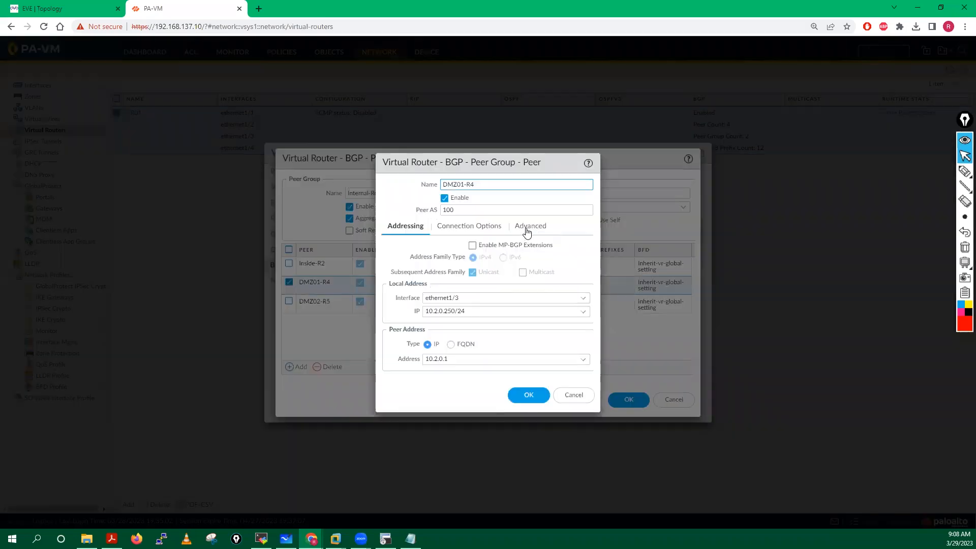
{"action": "left_click", "coordinate": [528, 228]}
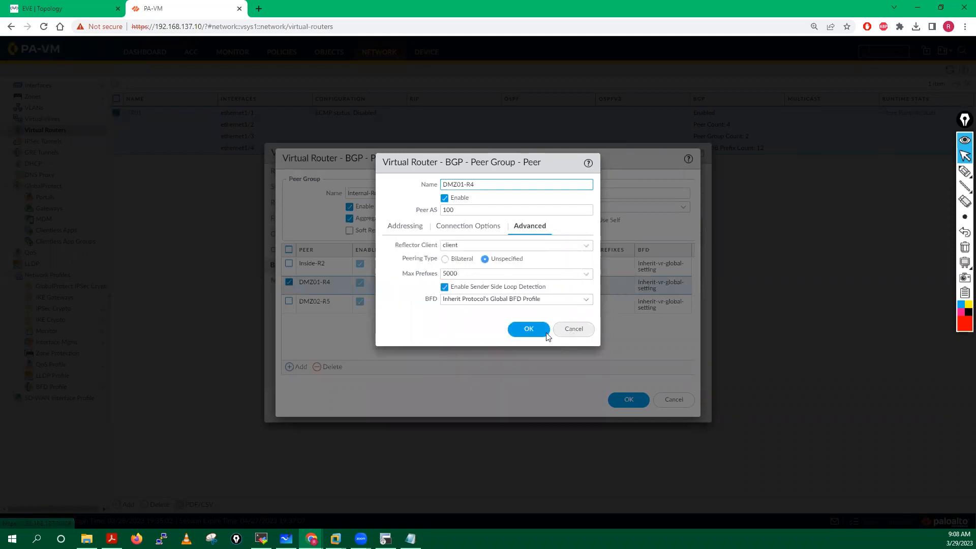
{"action": "left_click", "coordinate": [528, 329]}
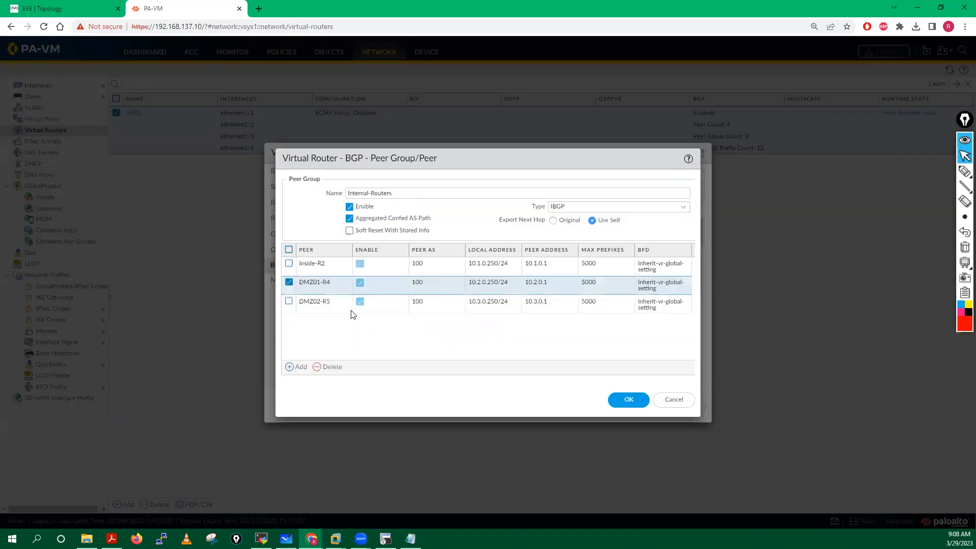
{"action": "left_click", "coordinate": [324, 303]}
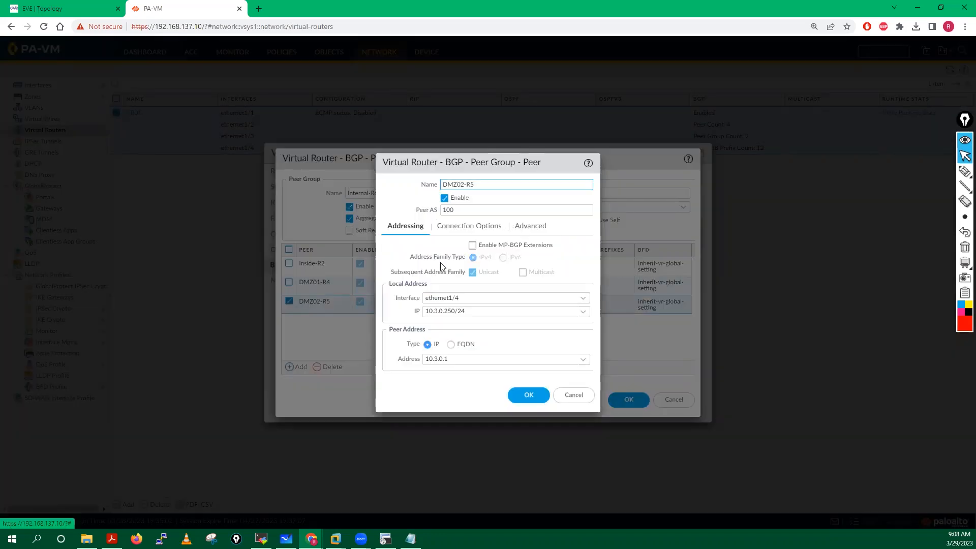
{"action": "left_click", "coordinate": [573, 330]}
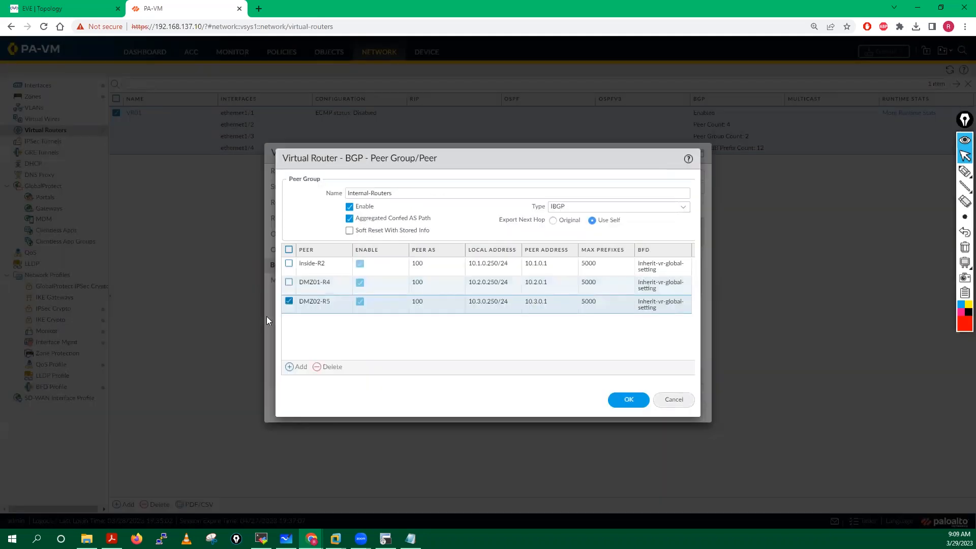
{"action": "key", "text": "Escape"}
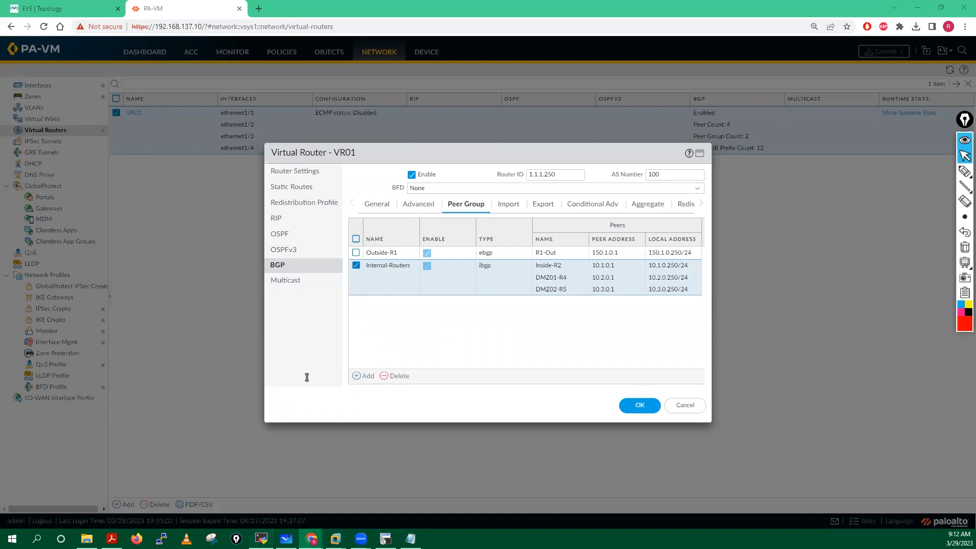
{"action": "key", "text": "alt+Tab"}
Step: Rerun 'show routing route' and highlight BGP routes 10.1.1.0–10.1.7.0 and 10.2.1.0–10.2.7.0
{"action": "key", "text": "Up"}
{"action": "key", "text": "Return"}
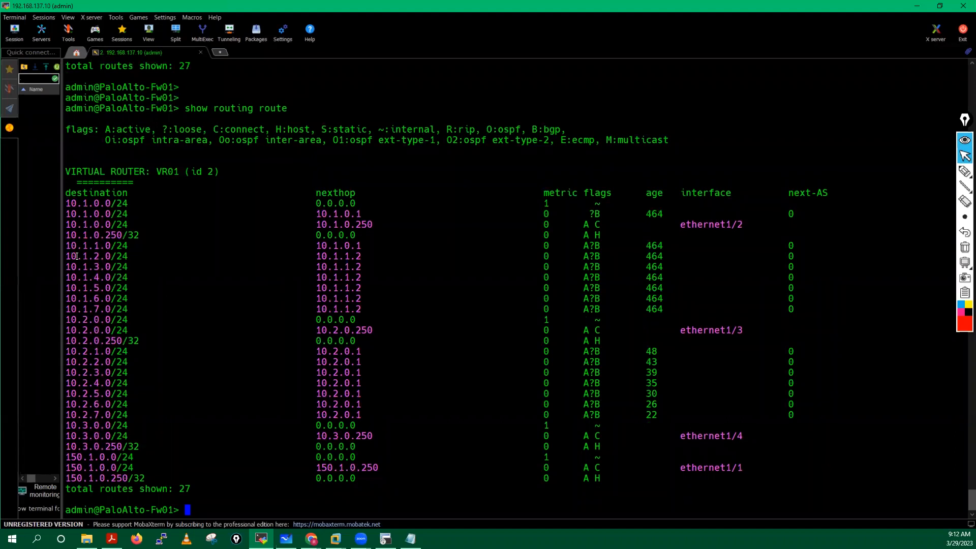
{"action": "left_click_drag", "start_coordinate": [90, 272], "coordinate": [125, 314]}
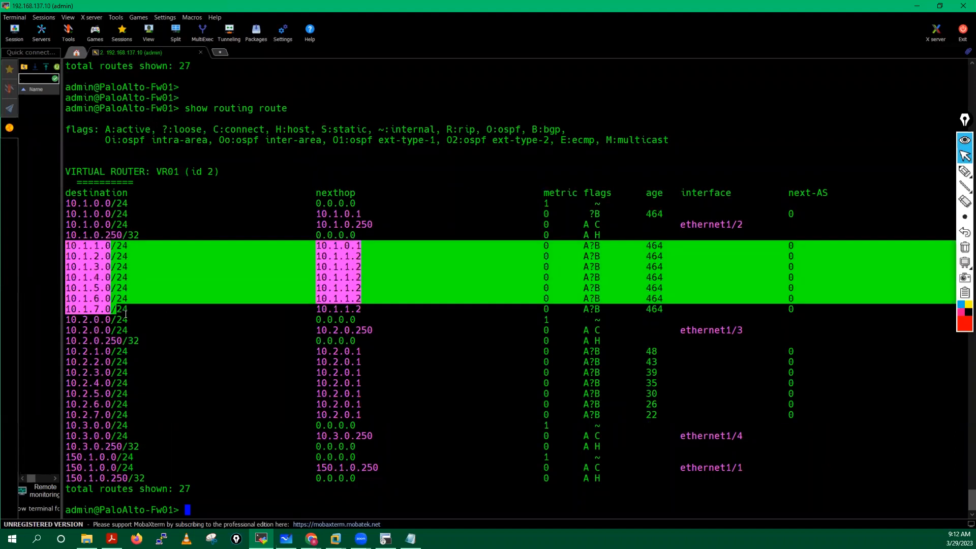
{"action": "left_click", "coordinate": [90, 368]}
{"action": "left_click_drag", "start_coordinate": [67, 351], "coordinate": [133, 415]}
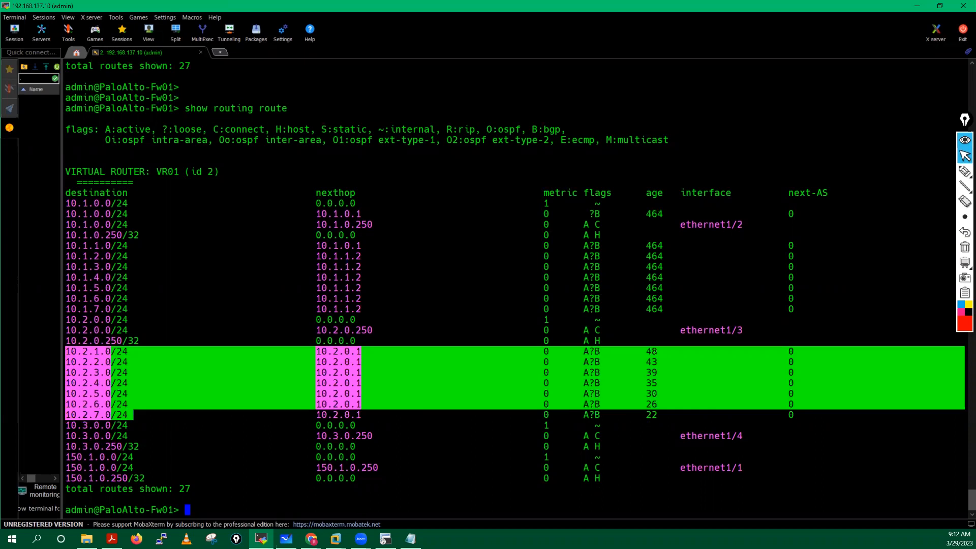
{"action": "key", "text": "alt+Tab"}
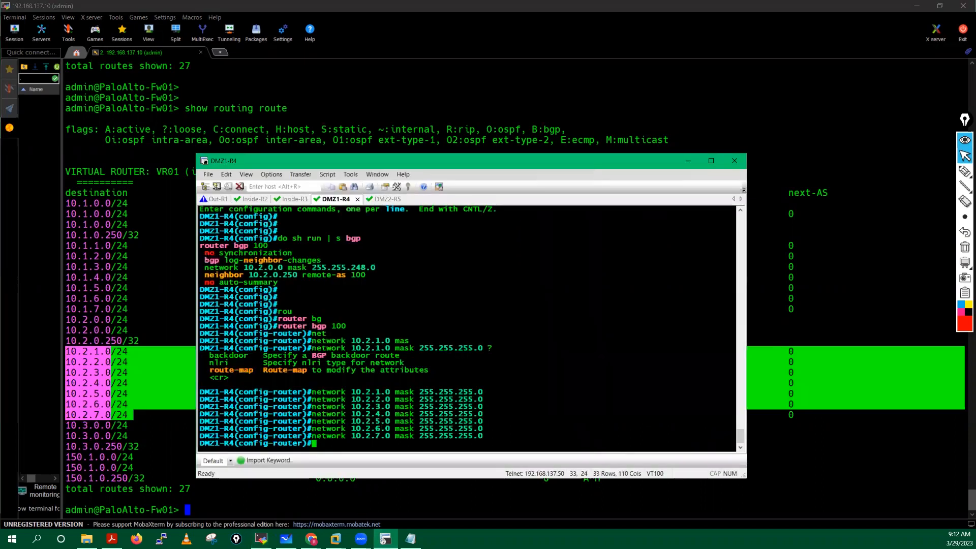
Step: Show DMZ1-R4's BGP config and remove 'network 10.2.0.0 mask 255.255.248.0'
{"action": "key", "text": "Return"}
{"action": "key", "text": "Return"}
{"action": "key", "text": "Return"}
{"action": "key", "text": "Return"}
{"action": "type", "text": "do "}
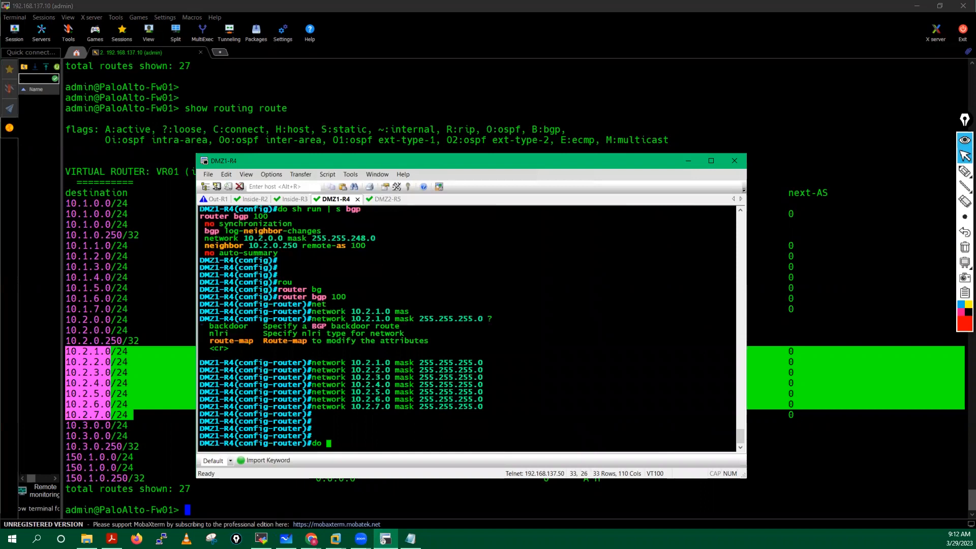
{"action": "type", "text": "sh run | s bgp"}
{"action": "key", "text": "Return"}
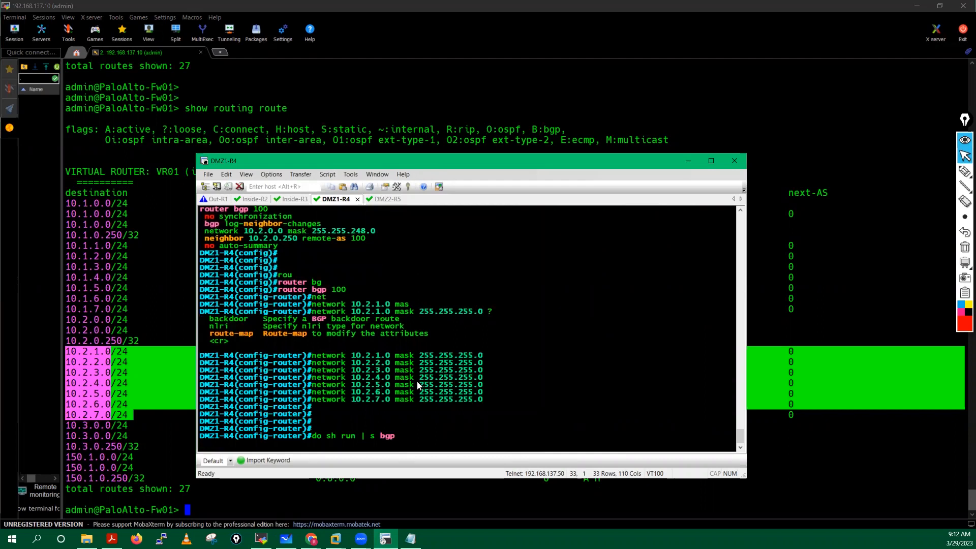
{"action": "left_click_drag", "start_coordinate": [204, 371], "coordinate": [254, 371]}
{"action": "left_click_drag", "start_coordinate": [374, 375], "coordinate": [449, 369]}
{"action": "key", "text": "ctrl+c"}
{"action": "type", "text": "no"}
{"action": "right_click", "coordinate": [504, 388]}
{"action": "key", "text": "Return"}
{"action": "key", "text": "Return"}
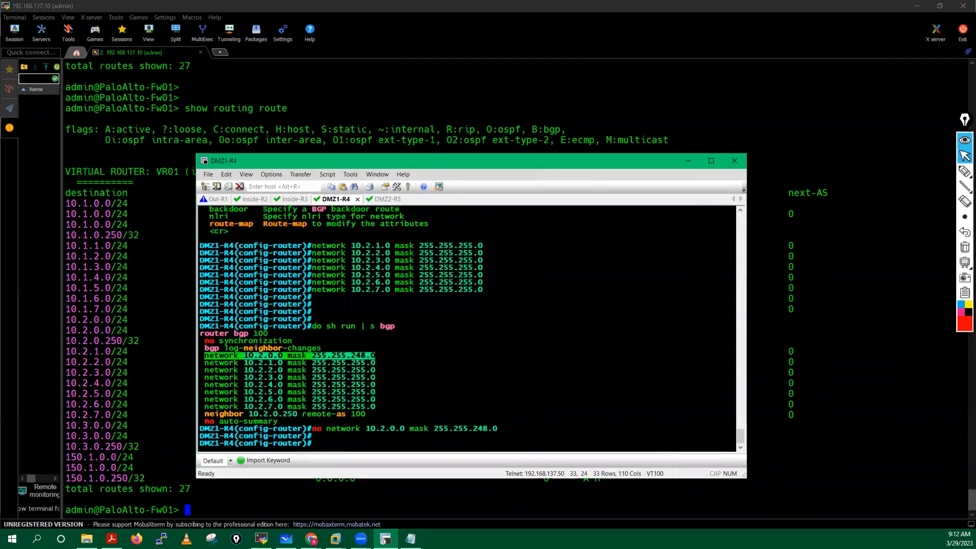
Step: Add 'network 10.2.0.0 mask 255.255.255.0' under router bgp 100
{"action": "key", "text": "Return"}
{"action": "key", "text": "Return"}
{"action": "key", "text": "Return"}
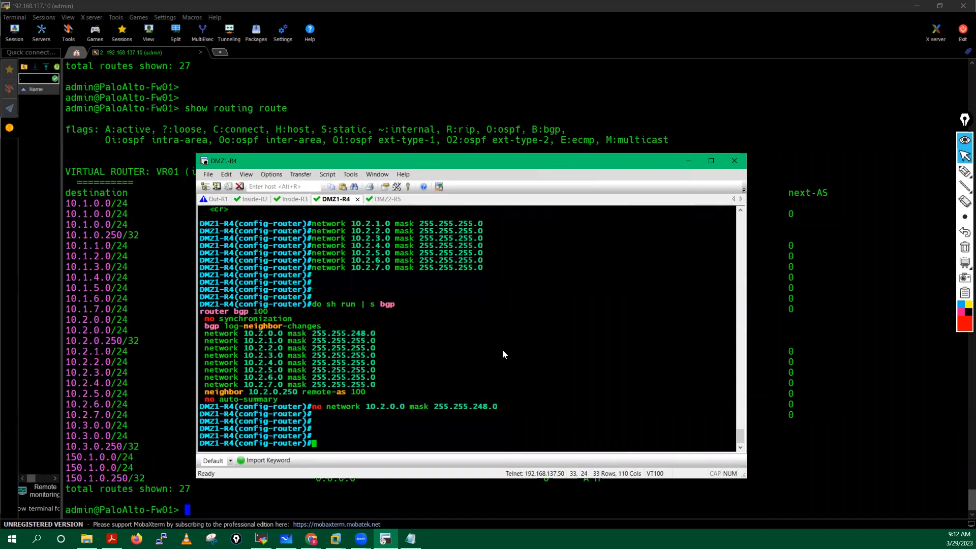
{"action": "type", "text": "net"}
{"action": "key", "text": "Tab"}
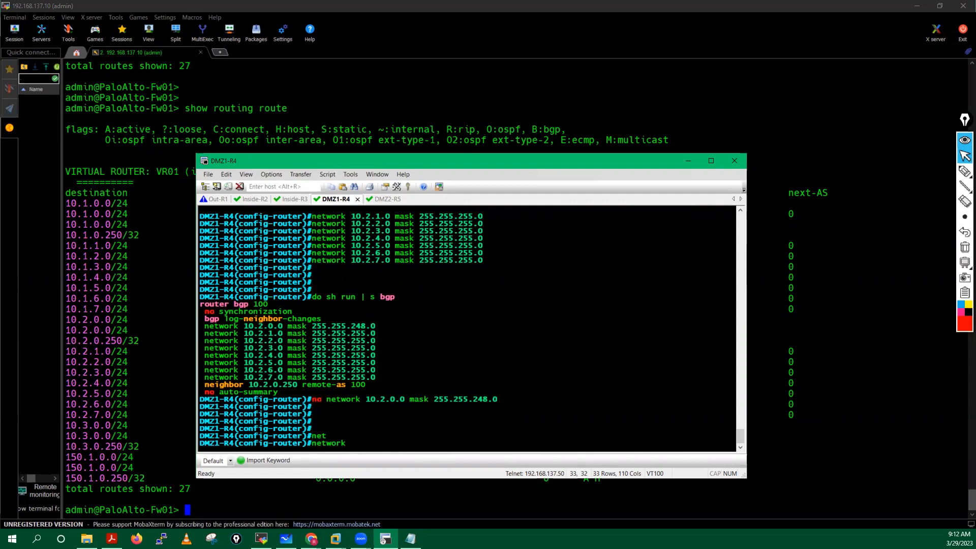
{"action": "type", "text": "10.2.0.0 mas"}
{"action": "key", "text": "Tab"}
{"action": "type", "text": "2"}
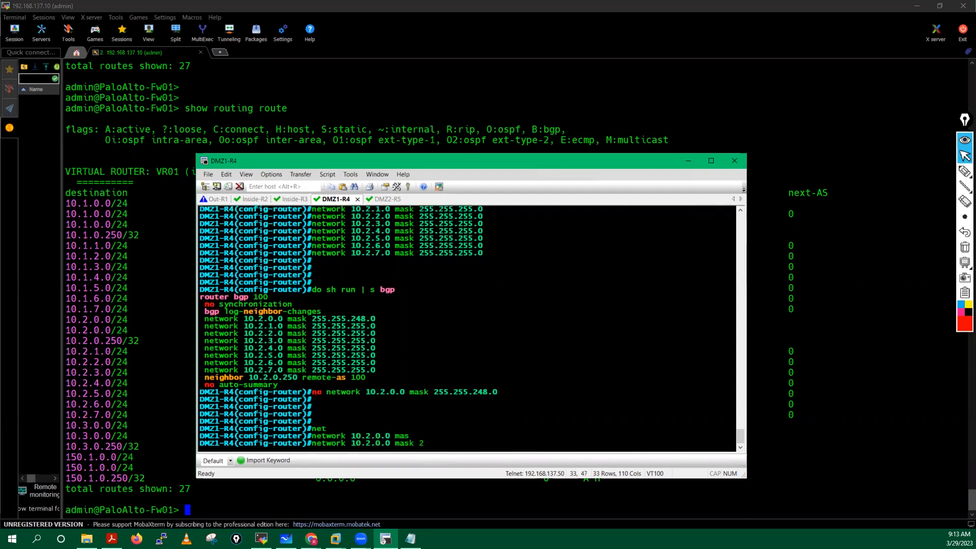
{"action": "type", "text": "55.255.255.0"}
{"action": "key", "text": "Return"}
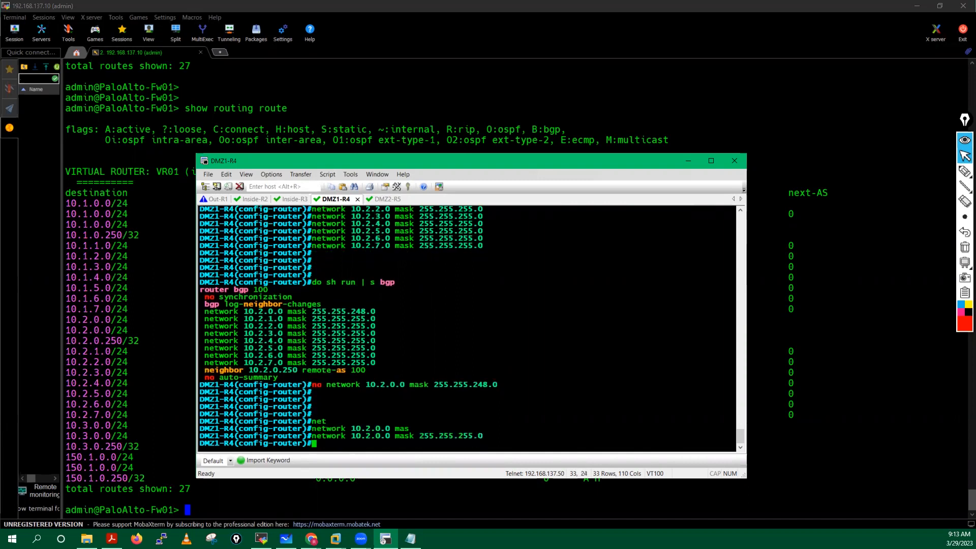
Step: Verify with 'do sh run | s bgp' that all eight 10.2.x networks are /24
{"action": "type", "text": "do sh run  |s"}
{"action": "key", "text": "BackSpace"}
{"action": "key", "text": "BackSpace"}
{"action": "key", "text": "BackSpace"}
{"action": "key", "text": "BackSpace"}
{"action": "type", "text": "| s bgp"}
{"action": "key", "text": "Return"}
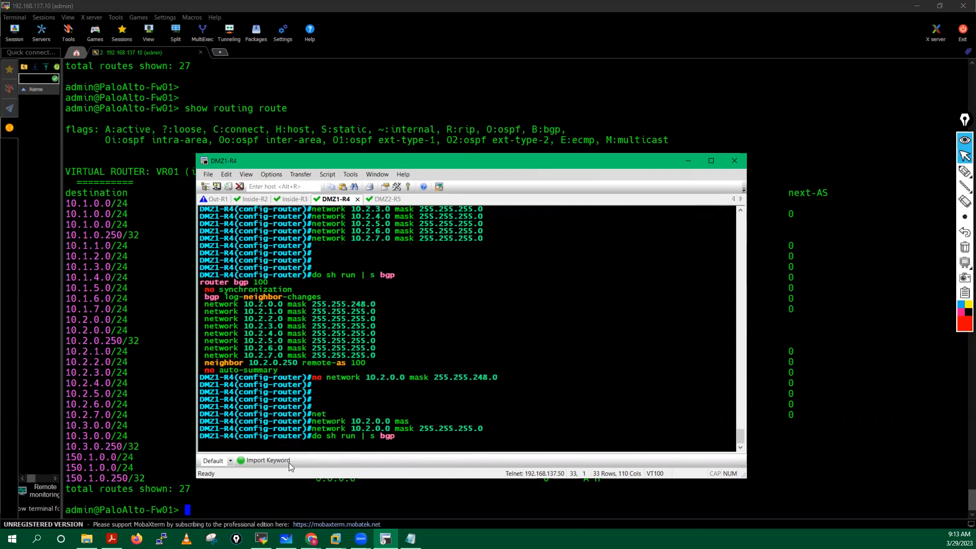
{"action": "left_click_drag", "start_coordinate": [207, 373], "coordinate": [376, 425]}
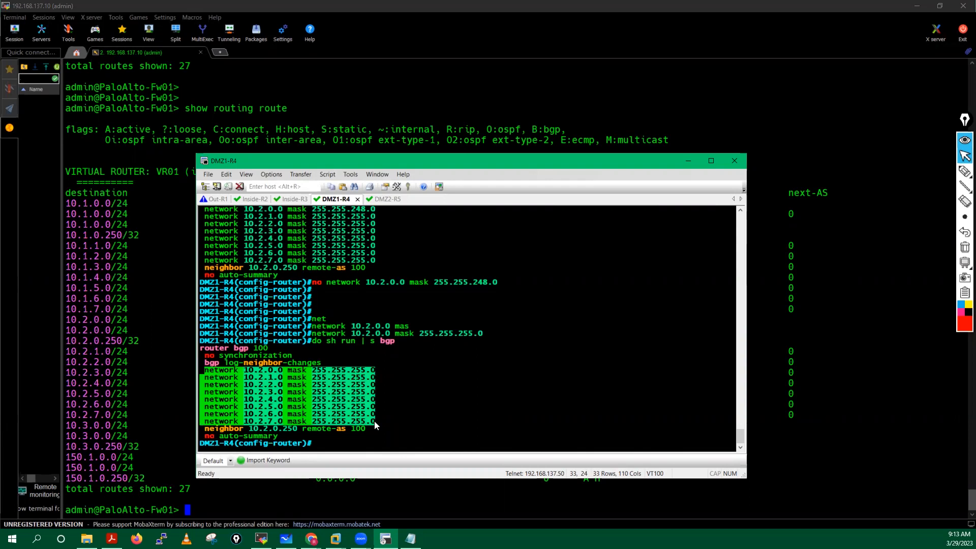
Step: Compare the firewall's current 10.3.0.0 routes against the DMZ2-R5 session
{"action": "left_click", "coordinate": [383, 199]}
{"action": "left_click", "coordinate": [382, 199]}
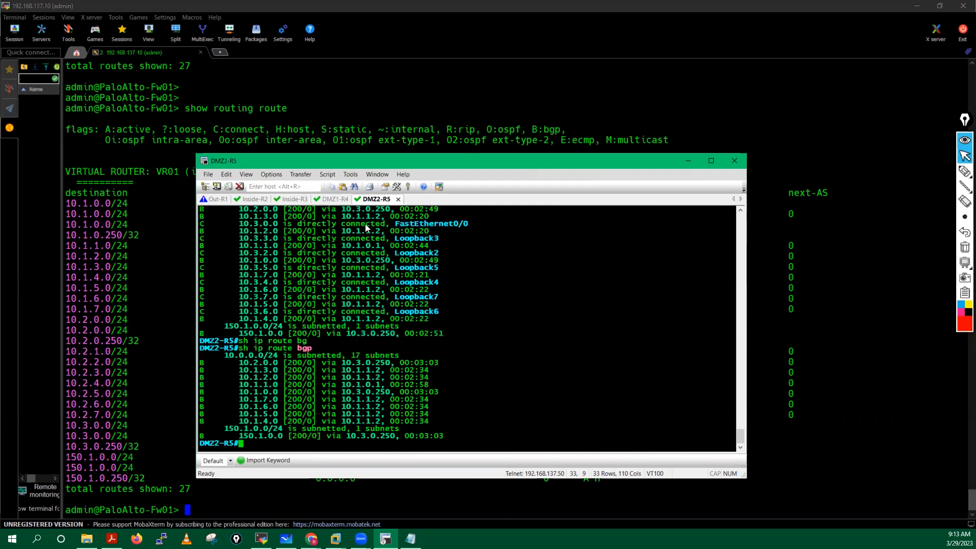
{"action": "left_click", "coordinate": [98, 433]}
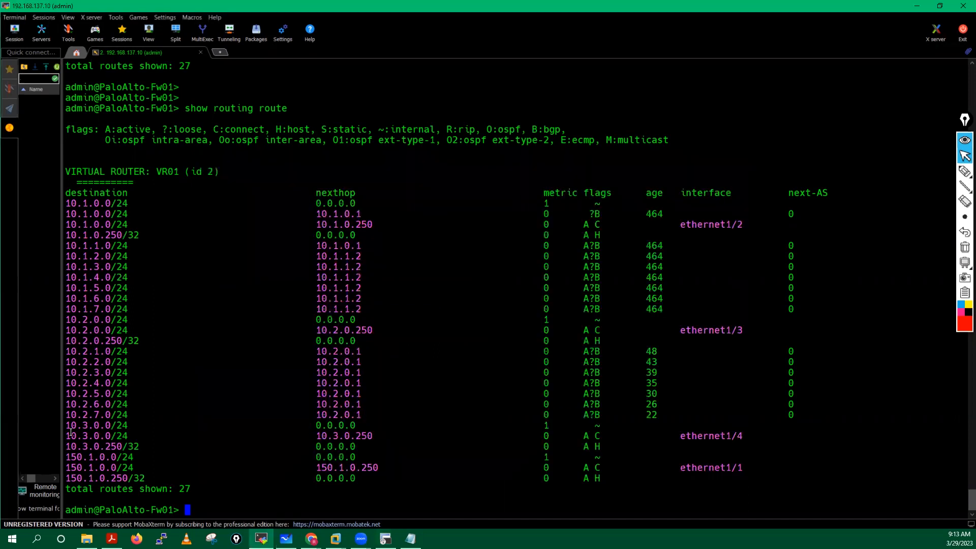
{"action": "left_click_drag", "start_coordinate": [66, 425], "coordinate": [139, 446]}
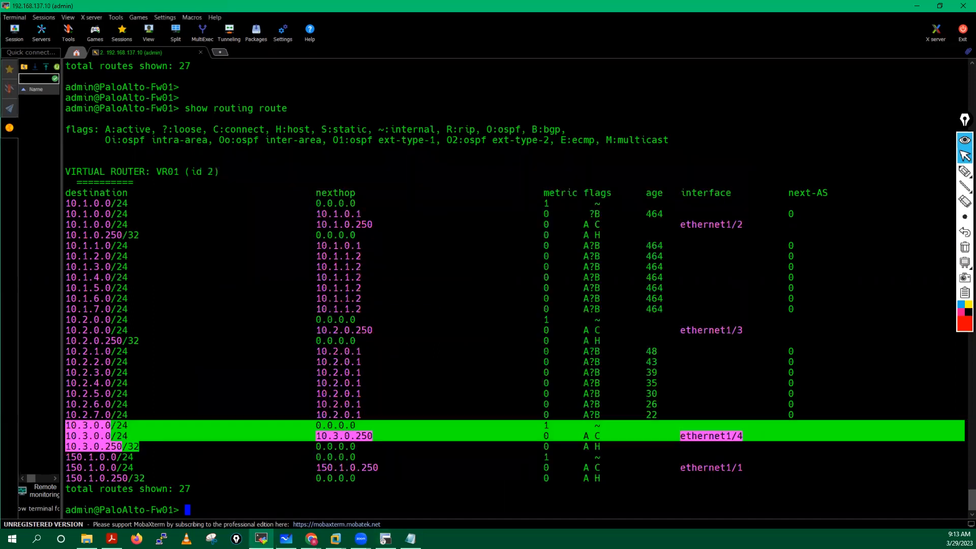
{"action": "key", "text": "alt+Tab"}
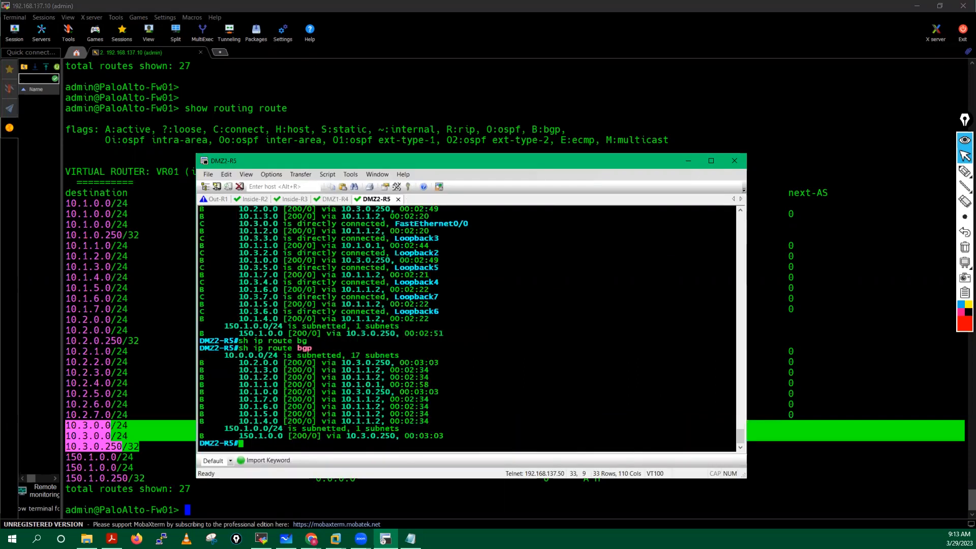
Step: Enter configuration mode on DMZ2-R5 and display the BGP section of the running config
{"action": "key", "text": "Return"}
{"action": "key", "text": "Return"}
{"action": "key", "text": "Return"}
{"action": "key", "text": "Return"}
{"action": "key", "text": "Return"}
{"action": "key", "text": "Return"}
{"action": "type", "text": "conf t"}
{"action": "key", "text": "Return"}
{"action": "key", "text": "Return"}
{"action": "key", "text": "Return"}
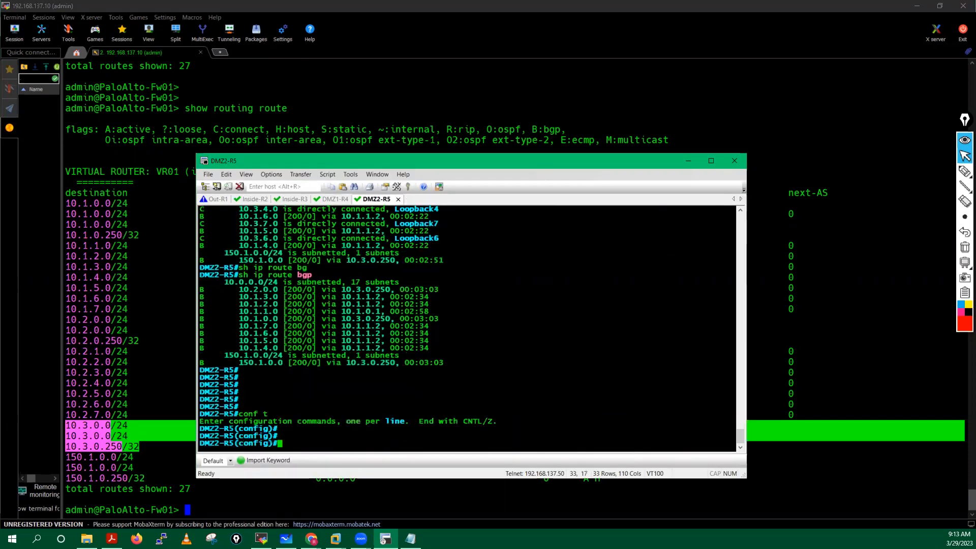
{"action": "key", "text": "Return"}
{"action": "type", "text": "do sh run | "}
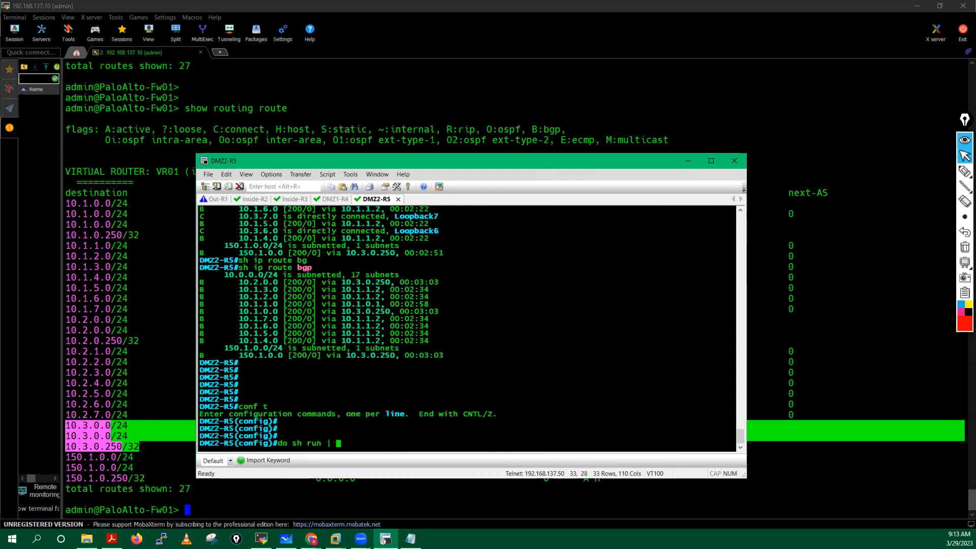
{"action": "type", "text": "s "}
{"action": "type", "text": "bgp"}
{"action": "key", "text": "Return"}
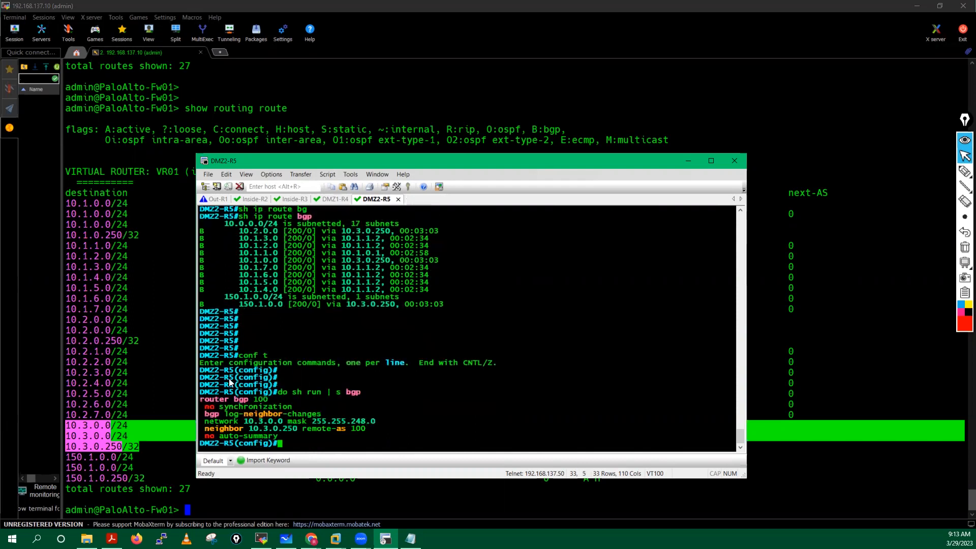
Step: Under router bgp 100, remove the /21 network 10.3.0.0 statement
{"action": "left_click_drag", "start_coordinate": [200, 399], "coordinate": [270, 399]}
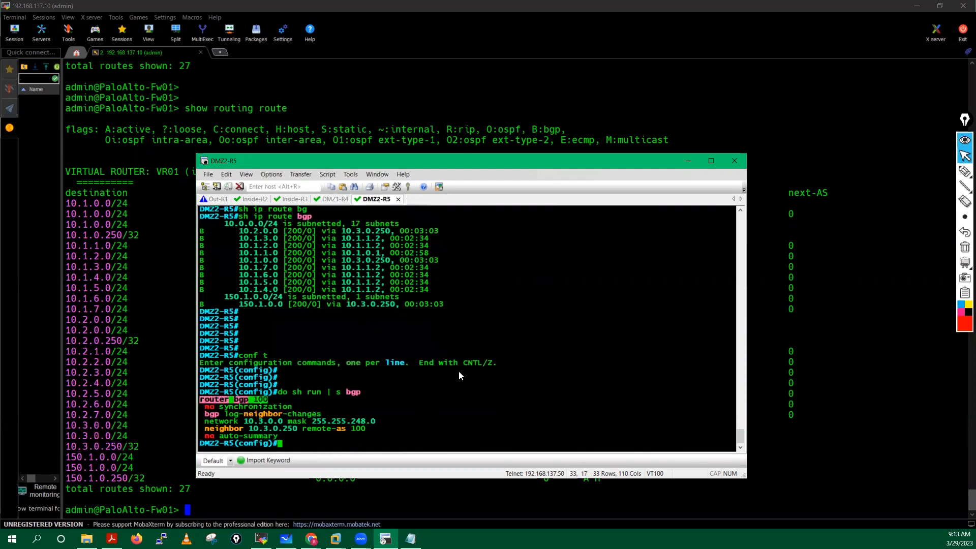
{"action": "right_click", "coordinate": [458, 370]}
{"action": "key", "text": "Return"}
{"action": "type", "text": "no"}
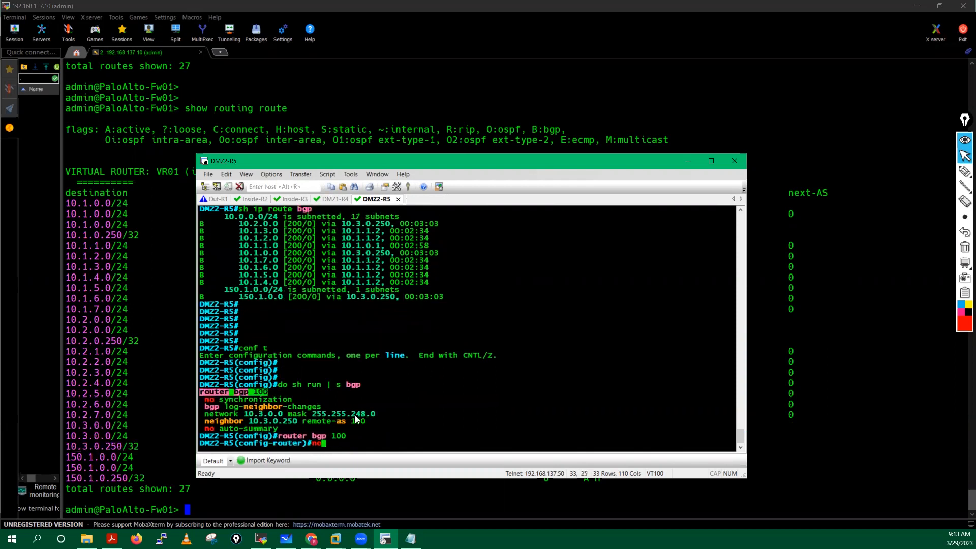
{"action": "left_click_drag", "start_coordinate": [319, 419], "coordinate": [438, 414]}
{"action": "right_click", "coordinate": [437, 401]}
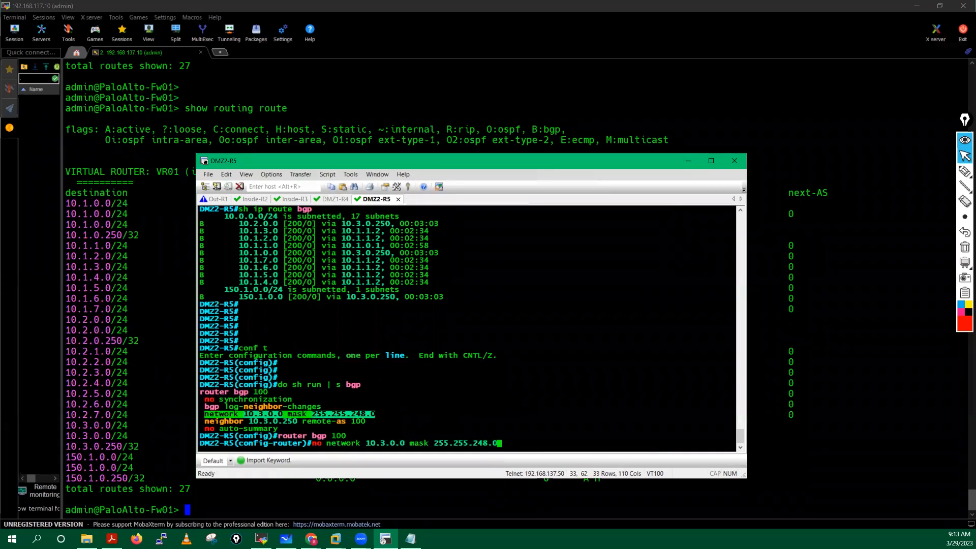
{"action": "key", "text": "Return"}
Step: Add /24 network statements (mask 255.255.255.0) for 10.3.0.0, 10.3.1.0 and 10.3.2.0
{"action": "type", "text": "nfig-router)#net"}
{"action": "key", "text": "Tab"}
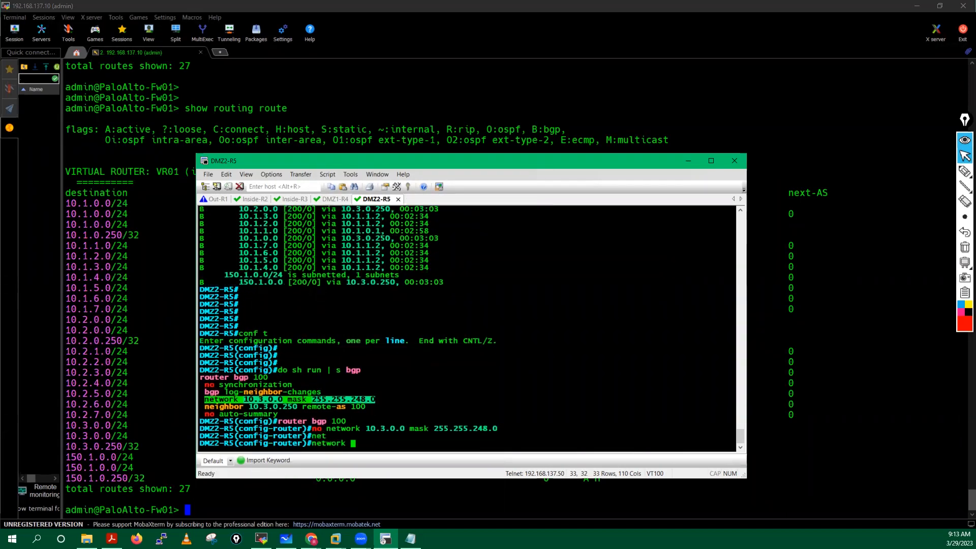
{"action": "type", "text": "10.3.0.0 mas"}
{"action": "key", "text": "Tab"}
{"action": "type", "text": "2"}
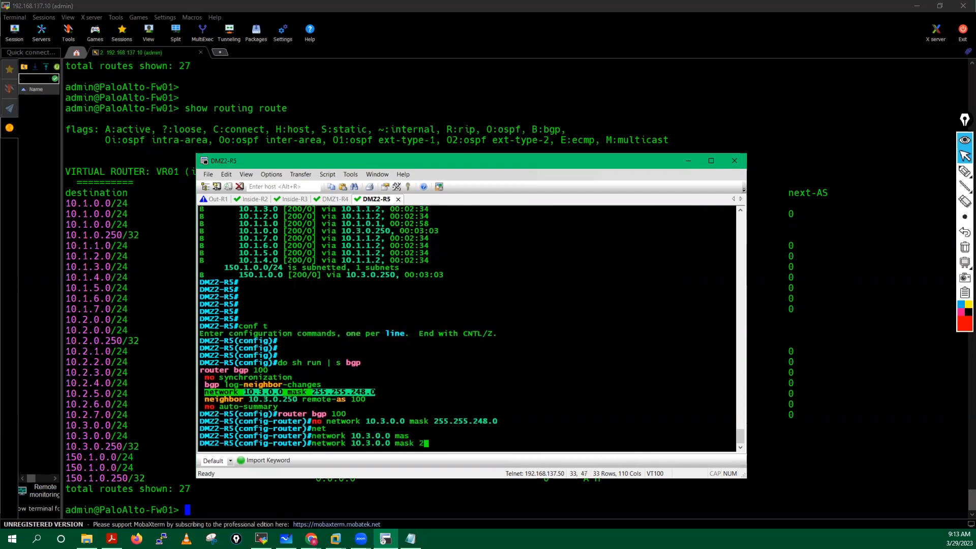
{"action": "type", "text": "55.255.255.0"}
{"action": "key", "text": "Return"}
{"action": "key", "text": "Up"}
{"action": "key", "text": "Left"}
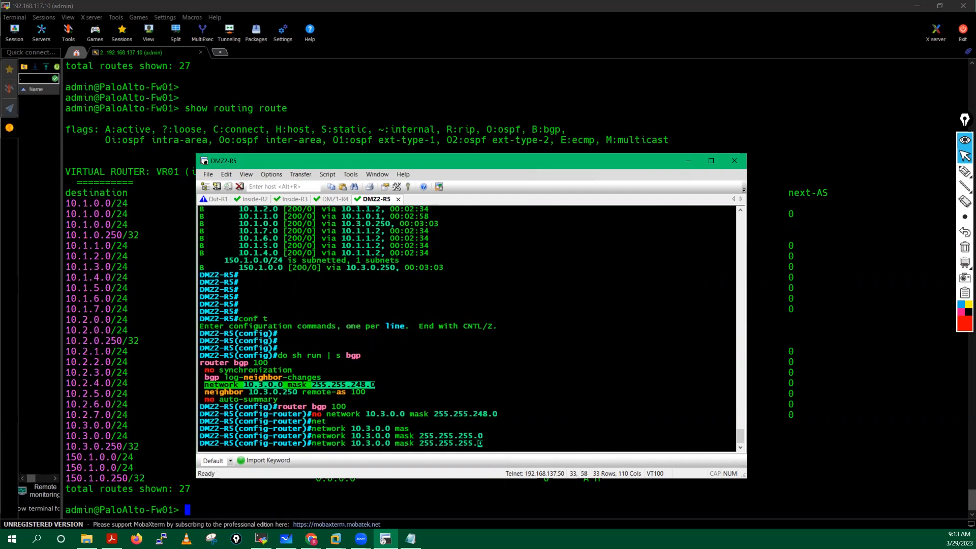
{"action": "key", "text": "Left"}
{"action": "key", "text": "Left"}
{"action": "key", "text": "Left"}
{"action": "key", "text": "Left"}
{"action": "key", "text": "Left"}
{"action": "key", "text": "Left"}
{"action": "key", "text": "Left"}
{"action": "key", "text": "Left"}
{"action": "key", "text": "Left"}
{"action": "key", "text": "Left"}
{"action": "key", "text": "Left"}
{"action": "key", "text": "Left"}
{"action": "key", "text": "Left"}
{"action": "key", "text": "Left"}
{"action": "key", "text": "Left"}
{"action": "key", "text": "Left"}
{"action": "key", "text": "Left"}
{"action": "key", "text": "Left"}
{"action": "key", "text": "Left"}
{"action": "key", "text": "Left"}
{"action": "key", "text": "BackSpace"}
{"action": "type", "text": "1"}
{"action": "key", "text": "Return"}
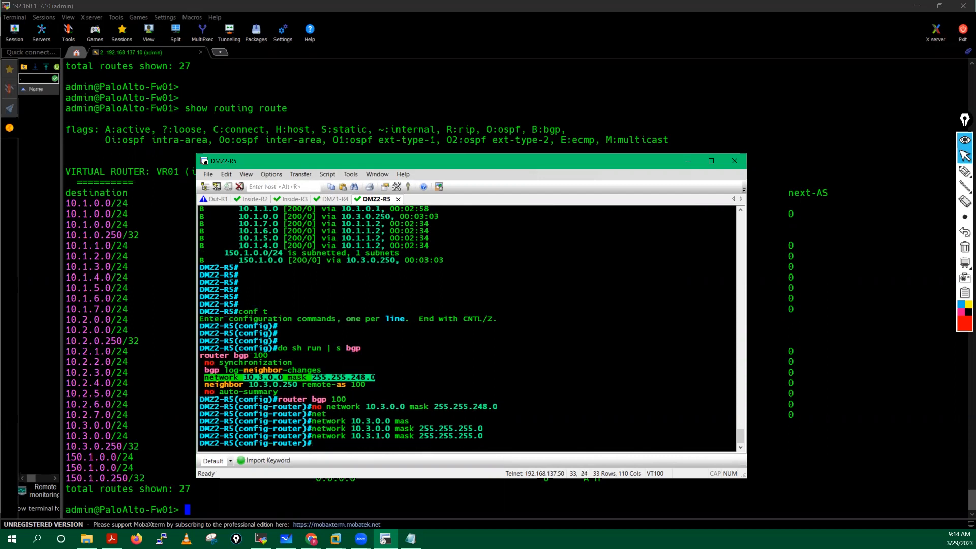
{"action": "key", "text": "Up"}
{"action": "key", "text": "Left"}
{"action": "key", "text": "Left"}
{"action": "key", "text": "Left"}
{"action": "key", "text": "Left"}
{"action": "key", "text": "Left"}
{"action": "key", "text": "Left"}
{"action": "key", "text": "Left"}
{"action": "key", "text": "Left"}
{"action": "key", "text": "Left"}
{"action": "key", "text": "Left"}
{"action": "key", "text": "Left"}
{"action": "key", "text": "Left"}
{"action": "key", "text": "Left"}
{"action": "key", "text": "Left"}
{"action": "key", "text": "Left"}
{"action": "key", "text": "Left"}
{"action": "key", "text": "Left"}
{"action": "key", "text": "Left"}
{"action": "key", "text": "Left"}
{"action": "key", "text": "Left"}
{"action": "key", "text": "Left"}
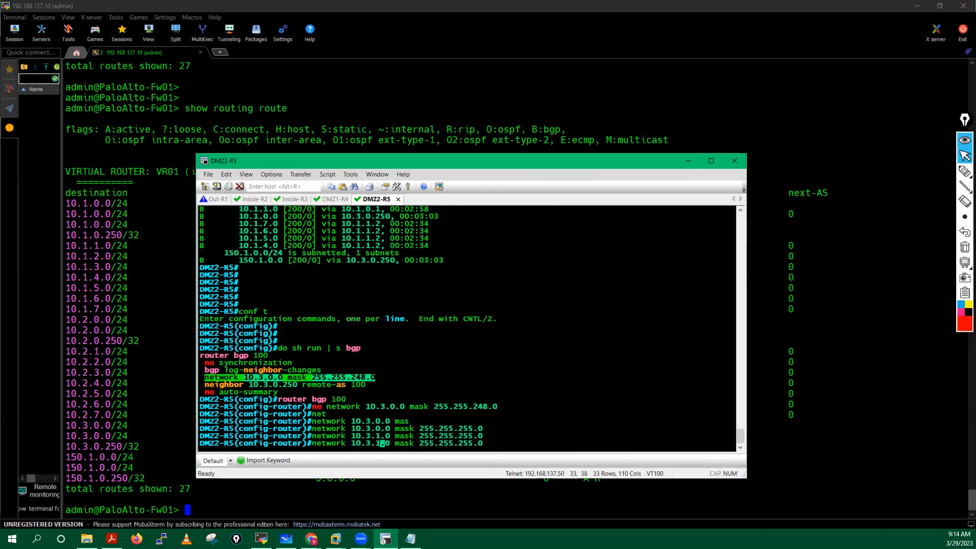
{"action": "key", "text": "Return"}
Step: Add /24 network statements for 10.3.4.0, 10.3.5.0, 10.3.6.0 and 10.3.7.0
{"action": "key", "text": "Up"}
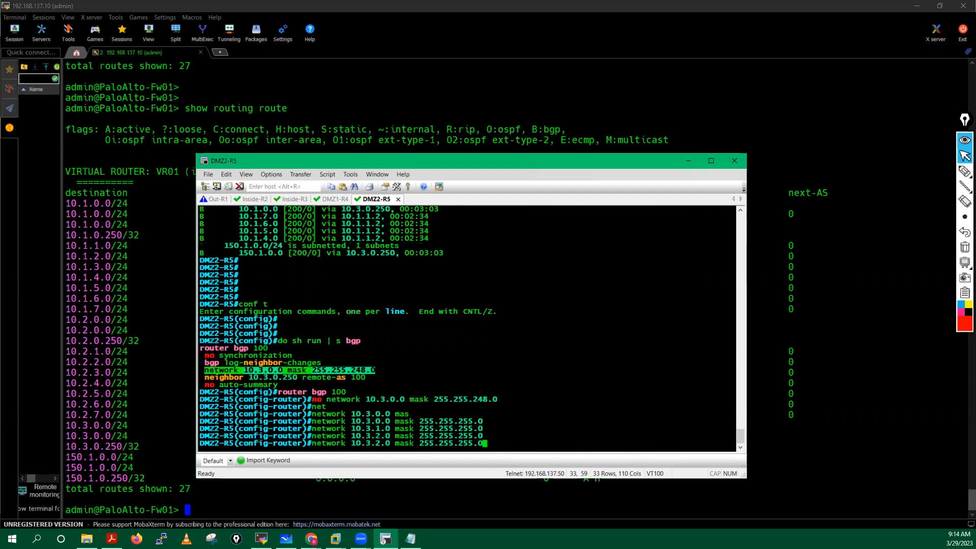
{"action": "key", "text": "Left"}
{"action": "key", "text": "Left"}
{"action": "key", "text": "Left"}
{"action": "key", "text": "Left"}
{"action": "key", "text": "Left"}
{"action": "key", "text": "Left"}
{"action": "key", "text": "Left"}
{"action": "key", "text": "Left"}
{"action": "key", "text": "Left"}
{"action": "key", "text": "Left"}
{"action": "key", "text": "Left"}
{"action": "key", "text": "Left"}
{"action": "key", "text": "Left"}
{"action": "key", "text": "Left"}
{"action": "key", "text": "Left"}
{"action": "key", "text": "Left"}
{"action": "key", "text": "Left"}
{"action": "key", "text": "Left"}
{"action": "key", "text": "Left"}
{"action": "key", "text": "Left"}
{"action": "key", "text": "Left"}
{"action": "key", "text": "BackSpace"}
{"action": "type", "text": "4"}
{"action": "key", "text": "Return"}
{"action": "key", "text": "Up"}
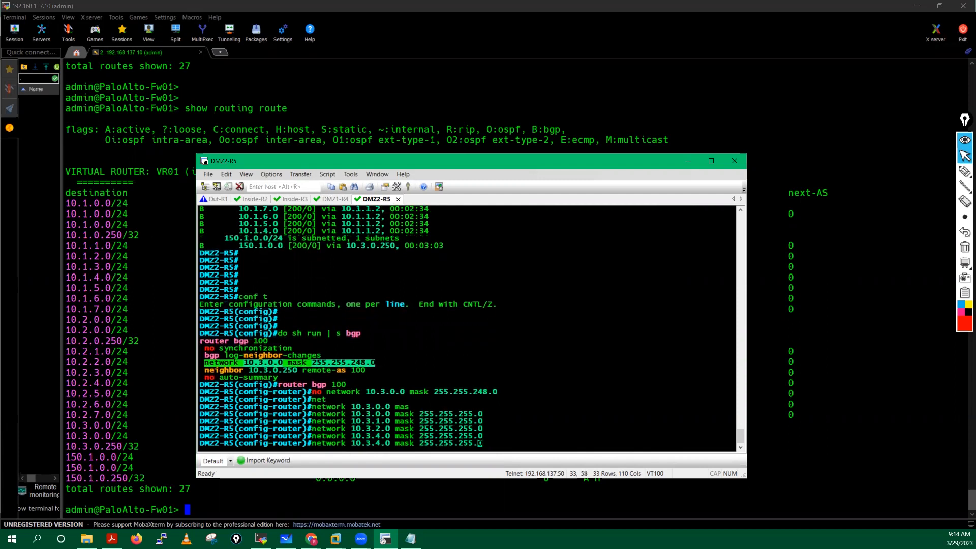
{"action": "key", "text": "Left"}
{"action": "key", "text": "Left"}
{"action": "key", "text": "Left"}
{"action": "key", "text": "Left"}
{"action": "key", "text": "Left"}
{"action": "key", "text": "Left"}
{"action": "key", "text": "Left"}
{"action": "key", "text": "Left"}
{"action": "key", "text": "Left"}
{"action": "key", "text": "Left"}
{"action": "key", "text": "Left"}
{"action": "key", "text": "Left"}
{"action": "key", "text": "Left"}
{"action": "key", "text": "Left"}
{"action": "key", "text": "Left"}
{"action": "key", "text": "Left"}
{"action": "key", "text": "Left"}
{"action": "key", "text": "Left"}
{"action": "key", "text": "Left"}
{"action": "key", "text": "Left"}
{"action": "key", "text": "BackSpace"}
{"action": "type", "text": "5"}
{"action": "key", "text": "Return"}
{"action": "key", "text": "Up"}
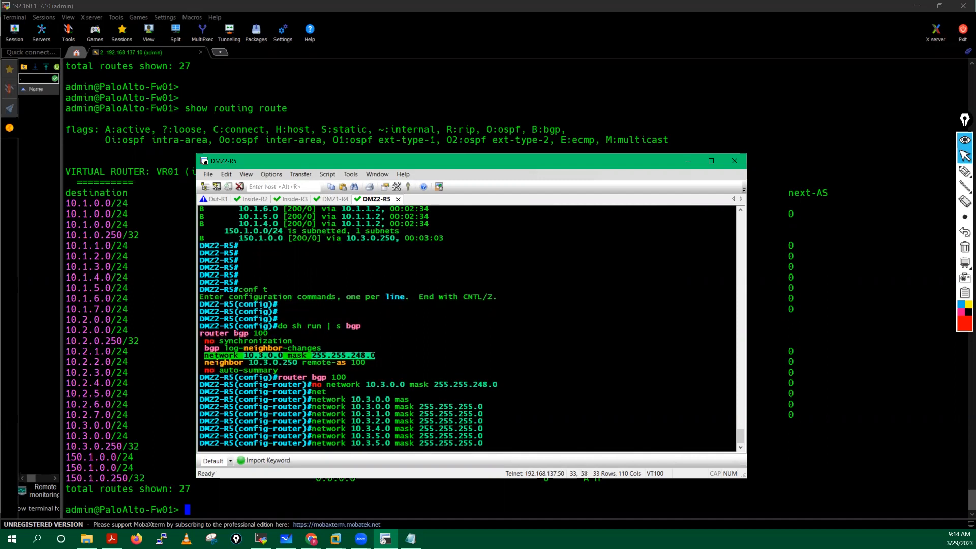
{"action": "key", "text": "Left"}
{"action": "key", "text": "Left"}
{"action": "key", "text": "Left"}
{"action": "key", "text": "Left"}
{"action": "key", "text": "Left"}
{"action": "key", "text": "Left"}
{"action": "key", "text": "Left"}
{"action": "key", "text": "Left"}
{"action": "key", "text": "Left"}
{"action": "key", "text": "Left"}
{"action": "key", "text": "Left"}
{"action": "key", "text": "Left"}
{"action": "key", "text": "Left"}
{"action": "key", "text": "Left"}
{"action": "key", "text": "Left"}
{"action": "key", "text": "Left"}
{"action": "key", "text": "Left"}
{"action": "key", "text": "Left"}
{"action": "key", "text": "Left"}
{"action": "key", "text": "BackSpace"}
{"action": "type", "text": "6"}
{"action": "key", "text": "Return"}
{"action": "key", "text": "Up"}
{"action": "key", "text": "Left"}
{"action": "key", "text": "Left"}
{"action": "key", "text": "Left"}
{"action": "key", "text": "Left"}
{"action": "key", "text": "Left"}
{"action": "key", "text": "Left"}
{"action": "key", "text": "Left"}
{"action": "key", "text": "Left"}
{"action": "key", "text": "Left"}
{"action": "key", "text": "Left"}
{"action": "key", "text": "Left"}
{"action": "key", "text": "Left"}
{"action": "key", "text": "Left"}
{"action": "key", "text": "Left"}
{"action": "key", "text": "Left"}
{"action": "key", "text": "Left"}
{"action": "key", "text": "Left"}
{"action": "key", "text": "Left"}
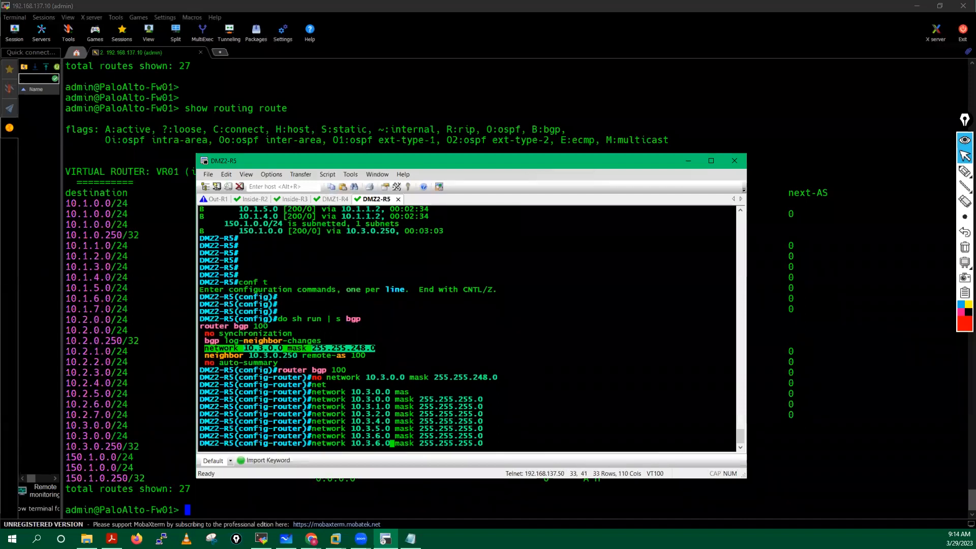
{"action": "key", "text": "Left"}
{"action": "key", "text": "Left"}
{"action": "key", "text": "Left"}
{"action": "key", "text": "BackSpace"}
{"action": "type", "text": "7"}
{"action": "key", "text": "Return"}
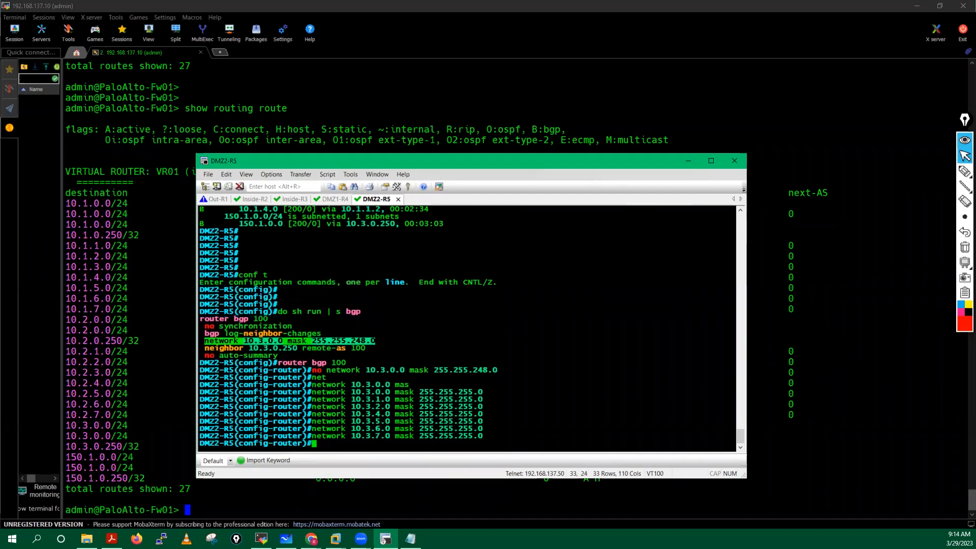
Step: Save DMZ2-R5's configuration with 'do wr mem' after correcting a typo
{"action": "key", "text": "Return"}
{"action": "key", "text": "Return"}
{"action": "key", "text": "Return"}
{"action": "key", "text": "Return"}
{"action": "key", "text": "Return"}
{"action": "key", "text": "Return"}
{"action": "type", "text": "do wr mme"}
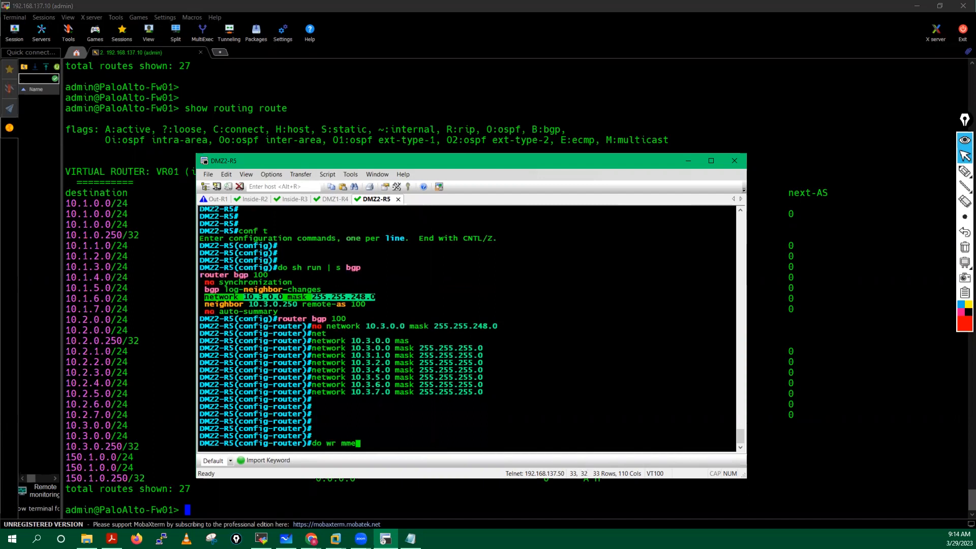
{"action": "key", "text": "Return"}
{"action": "type", "text": "do wr"}
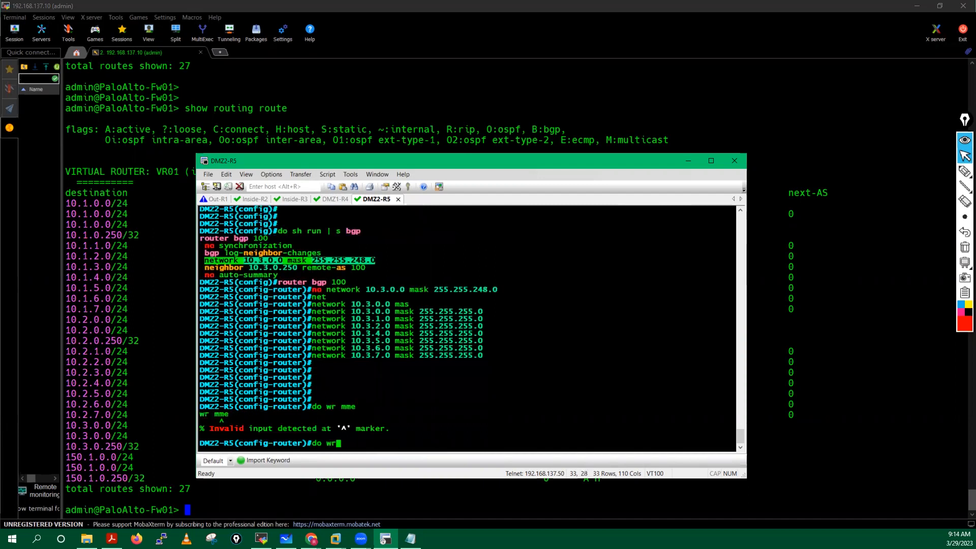
{"action": "type", "text": " mem"}
{"action": "key", "text": "Return"}
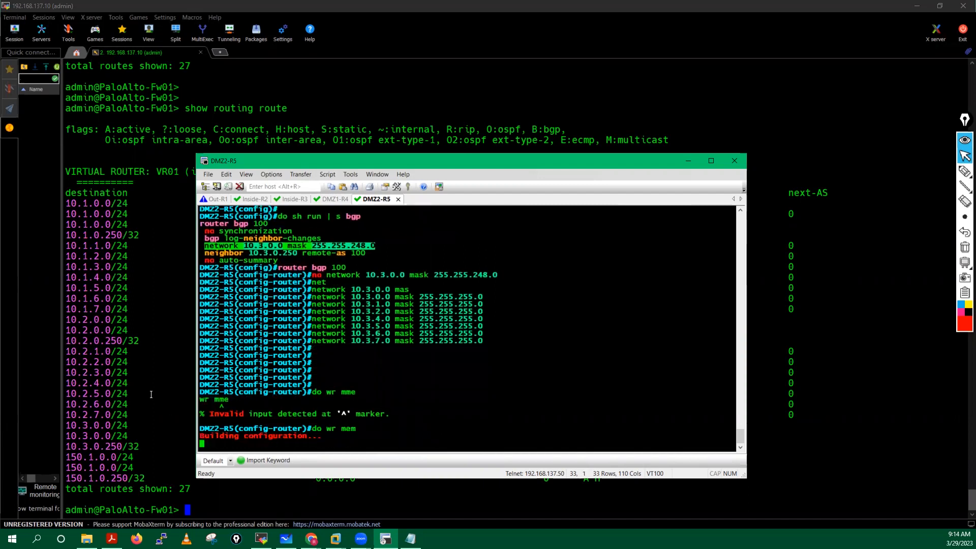
{"action": "left_click", "coordinate": [155, 393]}
Step: Rerun the firewall's routing table and review the new 10.3.1.0–10.3.7.0/24 routes among 35 entries
{"action": "key", "text": "Up"}
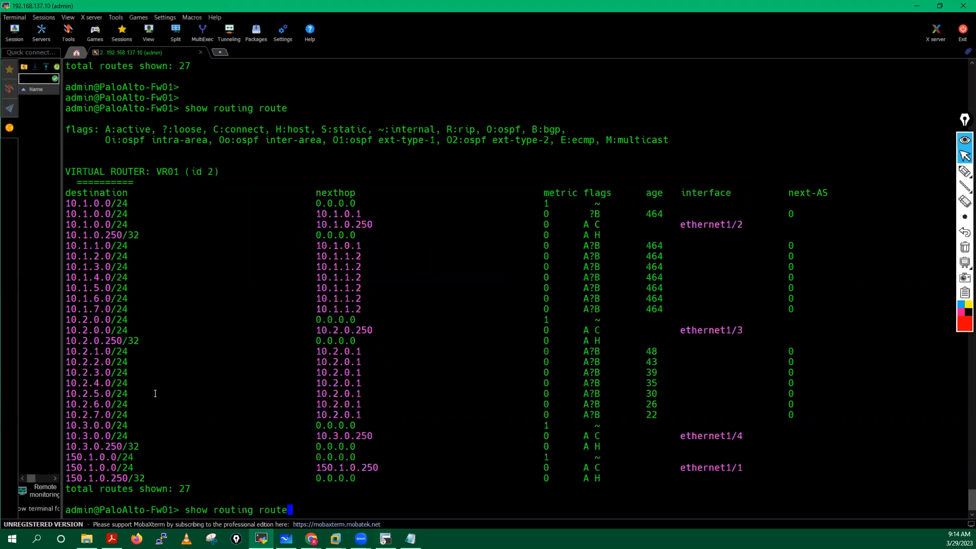
{"action": "key", "text": "Return"}
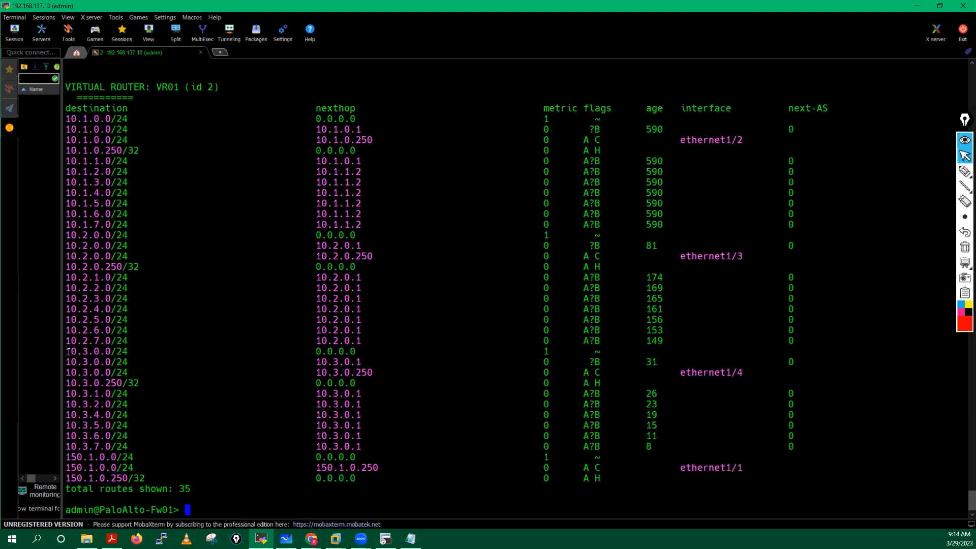
{"action": "left_click_drag", "start_coordinate": [68, 352], "coordinate": [154, 448]}
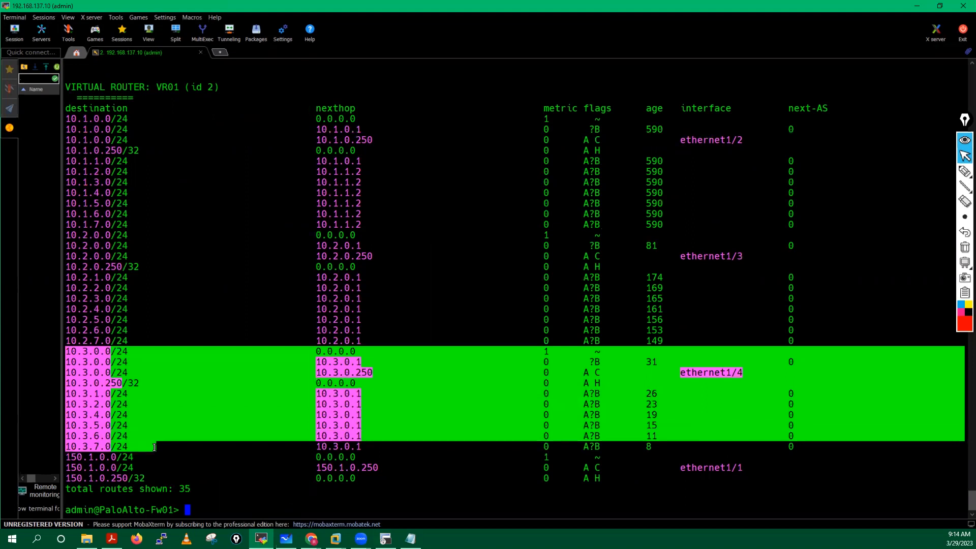
{"action": "left_click", "coordinate": [184, 358]}
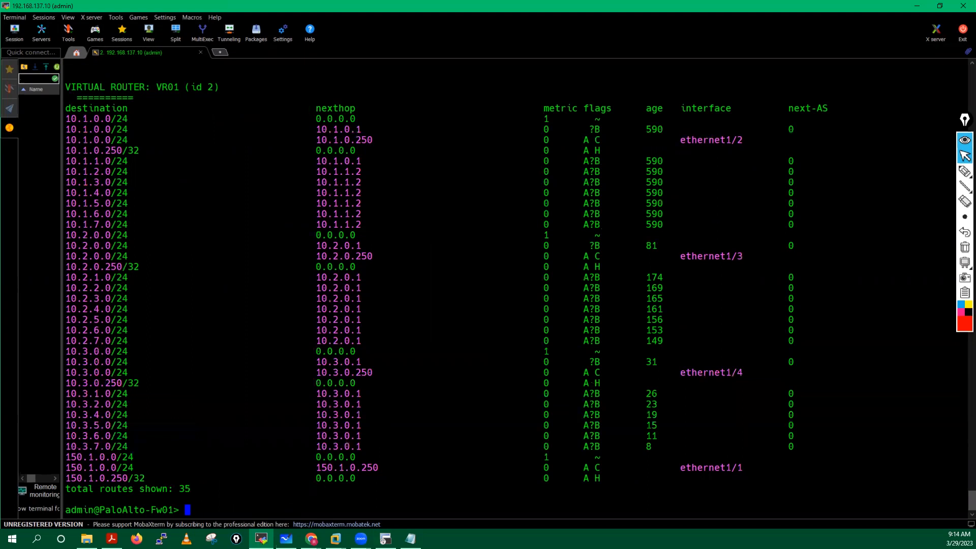
{"action": "key", "text": "alt+Tab"}
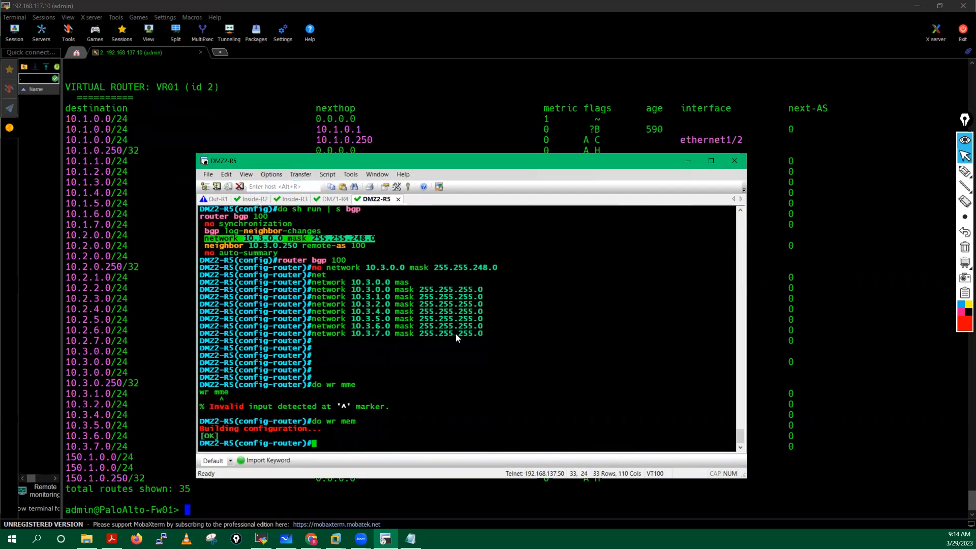
{"action": "key", "text": "alt+2"}
Step: Run 'sh ip route' on Inside-R2 and highlight the BGP-learned 10.x routes among 23 subnets
{"action": "type", "text": "sh ip"}
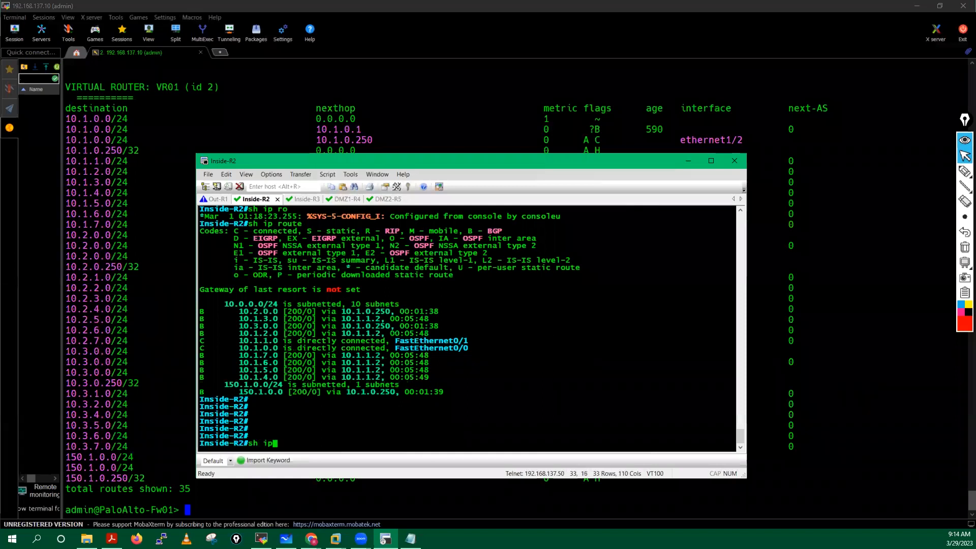
{"action": "type", "text": " ro"}
{"action": "key", "text": "Tab"}
{"action": "key", "text": "Return"}
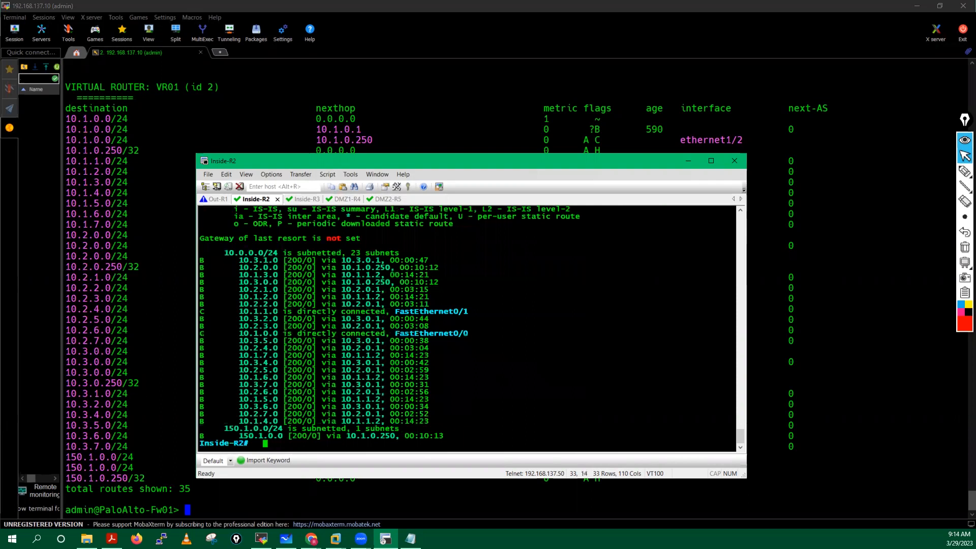
{"action": "left_click_drag", "start_coordinate": [202, 263], "coordinate": [277, 273]}
{"action": "left_click_drag", "start_coordinate": [278, 326], "coordinate": [290, 408]}
{"action": "left_click_drag", "start_coordinate": [441, 422], "coordinate": [441, 422]}
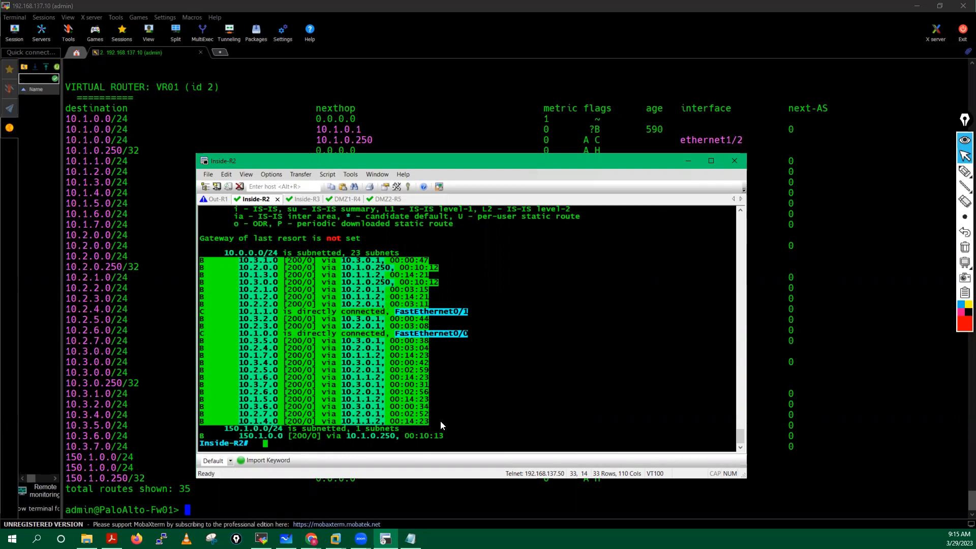
Step: On Out-R1, enter enable and configuration mode and display the BGP running config
{"action": "left_click", "coordinate": [218, 199]}
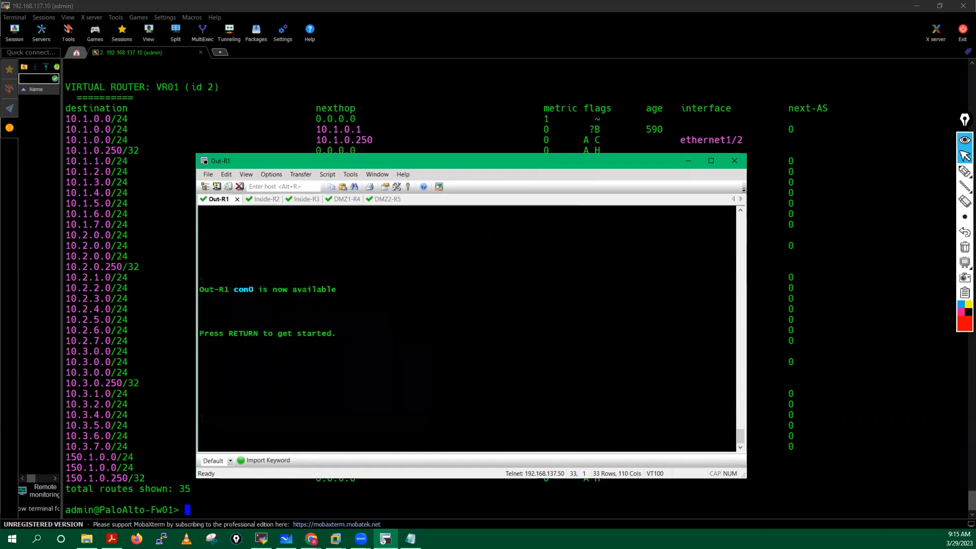
{"action": "key", "text": "Return"}
{"action": "key", "text": "Return"}
{"action": "key", "text": "Return"}
{"action": "key", "text": "Return"}
{"action": "key", "text": "Return"}
{"action": "key", "text": "Return"}
{"action": "type", "text": "ena"}
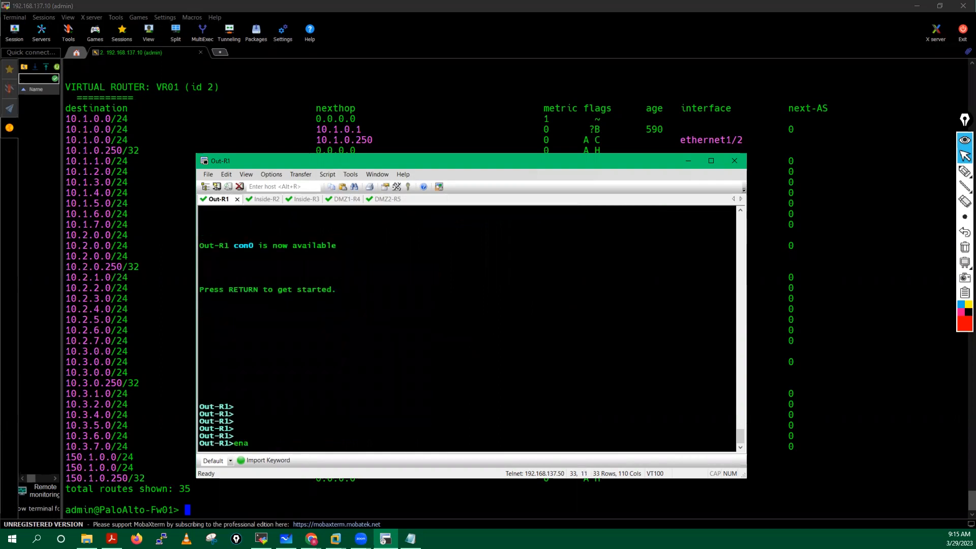
{"action": "key", "text": "Tab"}
{"action": "key", "text": "Return"}
{"action": "key", "text": "Return"}
{"action": "key", "text": "Return"}
{"action": "key", "text": "Return"}
{"action": "key", "text": "Return"}
{"action": "key", "text": "Return"}
{"action": "type", "text": "conf t"}
{"action": "key", "text": "Return"}
{"action": "key", "text": "Return"}
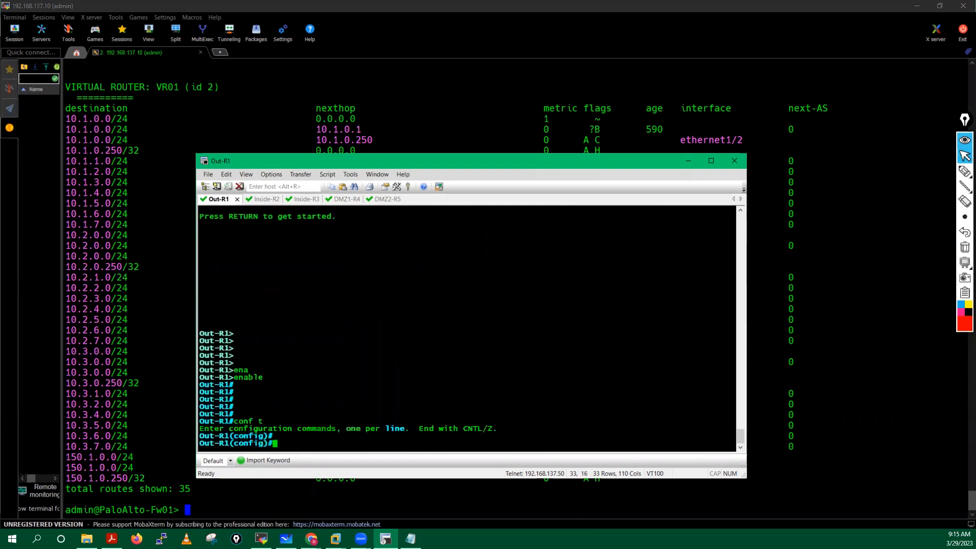
{"action": "key", "text": "Return"}
{"action": "type", "text": "do sh run | "}
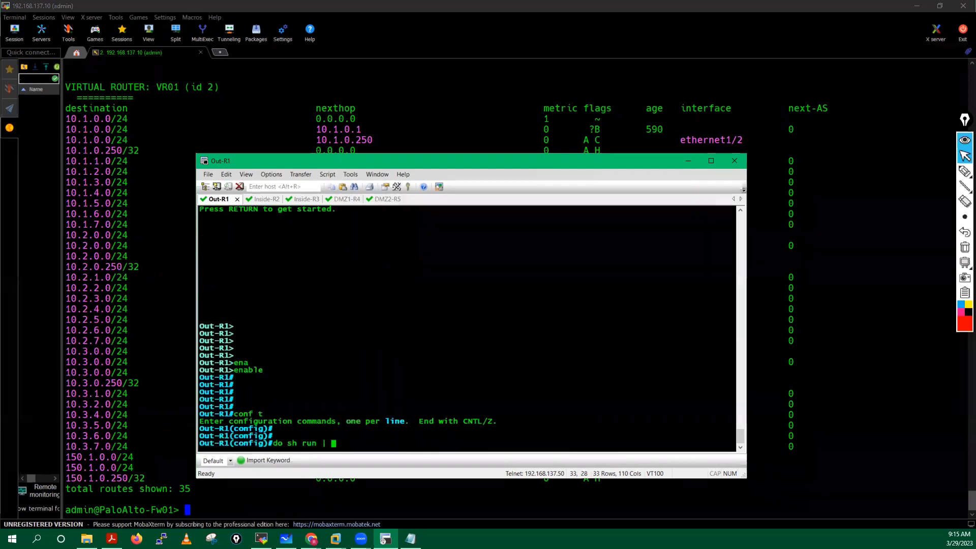
{"action": "type", "text": "s "}
{"action": "type", "text": "bgp"}
{"action": "key", "text": "Return"}
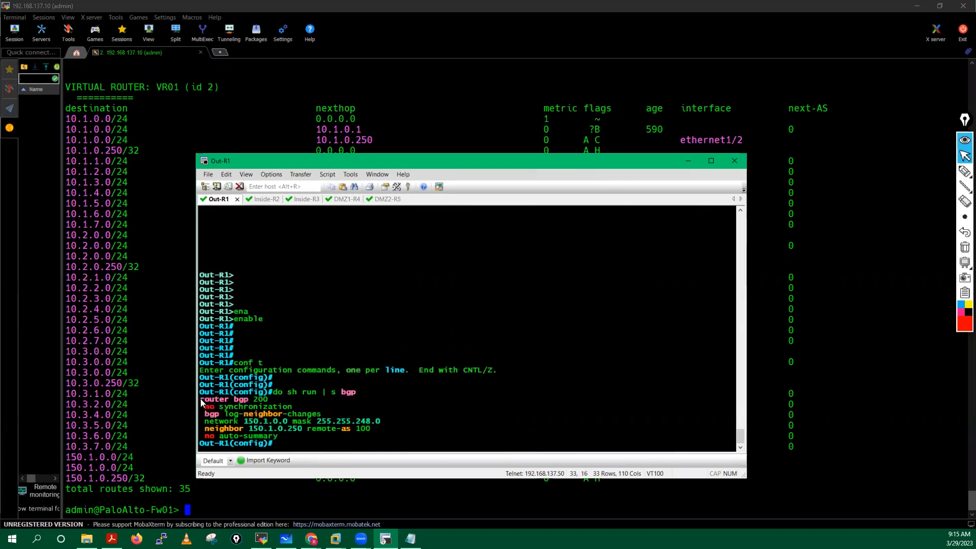
Step: Under router bgp 200, remove the network 150.1.0.0 mask 255.255.248.0 statement
{"action": "triple_click", "coordinate": [268, 403]}
{"action": "right_click", "coordinate": [385, 320]}
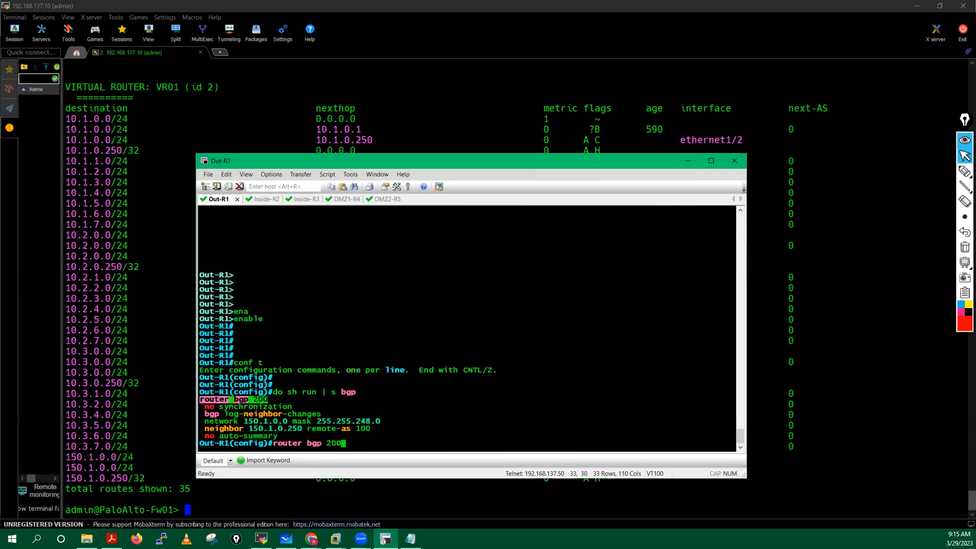
{"action": "key", "text": "Return"}
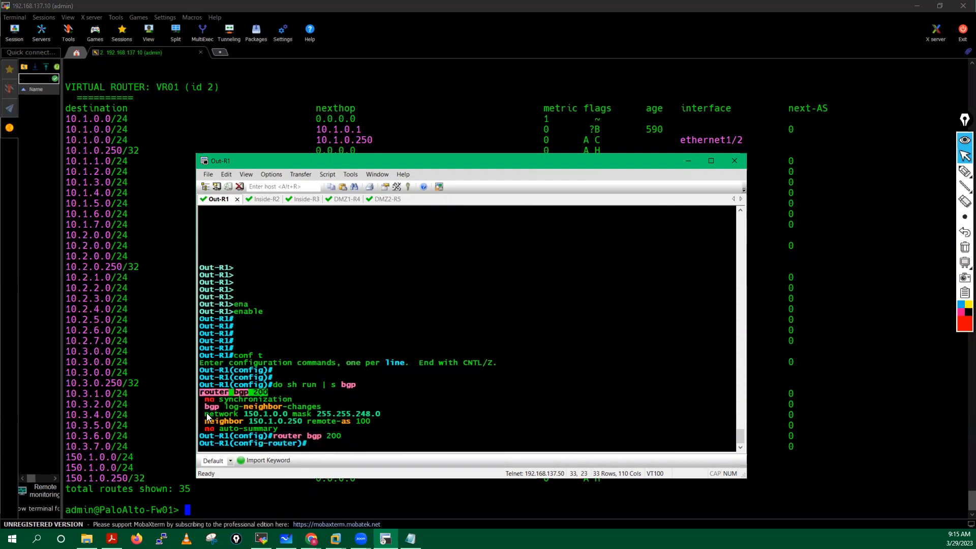
{"action": "left_click_drag", "start_coordinate": [207, 413], "coordinate": [381, 413]}
{"action": "key", "text": "ctrl+c"}
{"action": "type", "text": "no"}
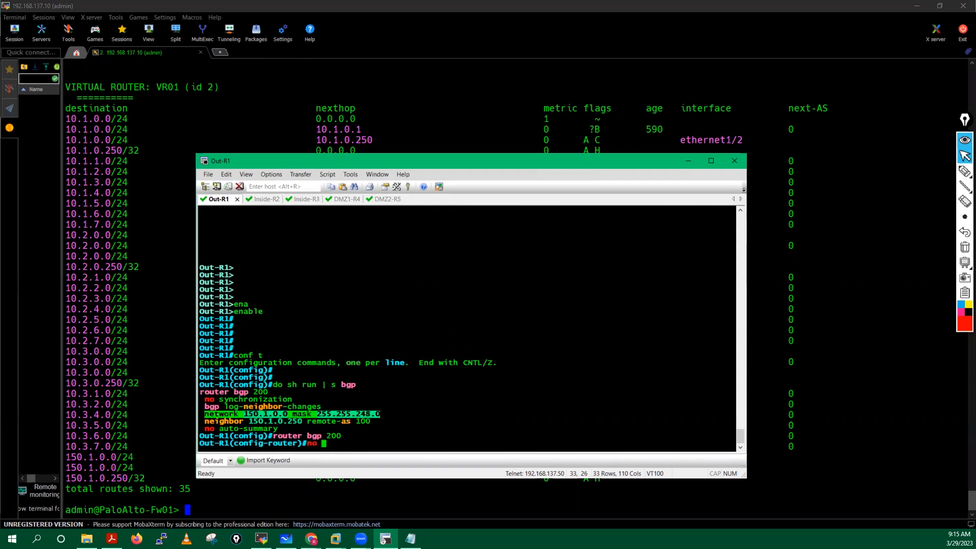
{"action": "key", "text": "shift+Insert"}
{"action": "key", "text": "Return"}
Step: Advertise /24 networks 150.1.0.0, 150.1.1.0, 150.1.2.0 and 150.1.3.0 with mask 255.255.255.0
{"action": "type", "text": "ne"}
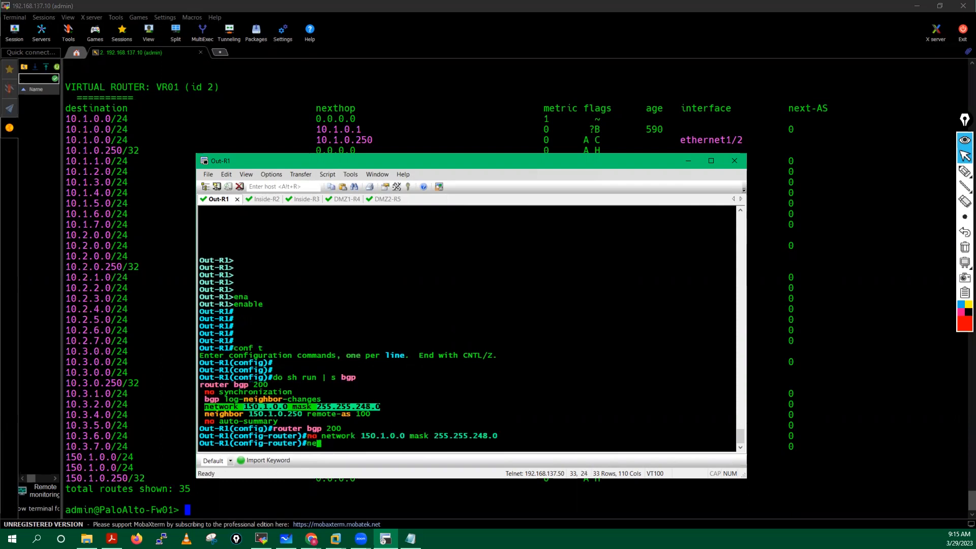
{"action": "type", "text": "t"}
{"action": "key", "text": "Tab"}
{"action": "type", "text": "150.1"}
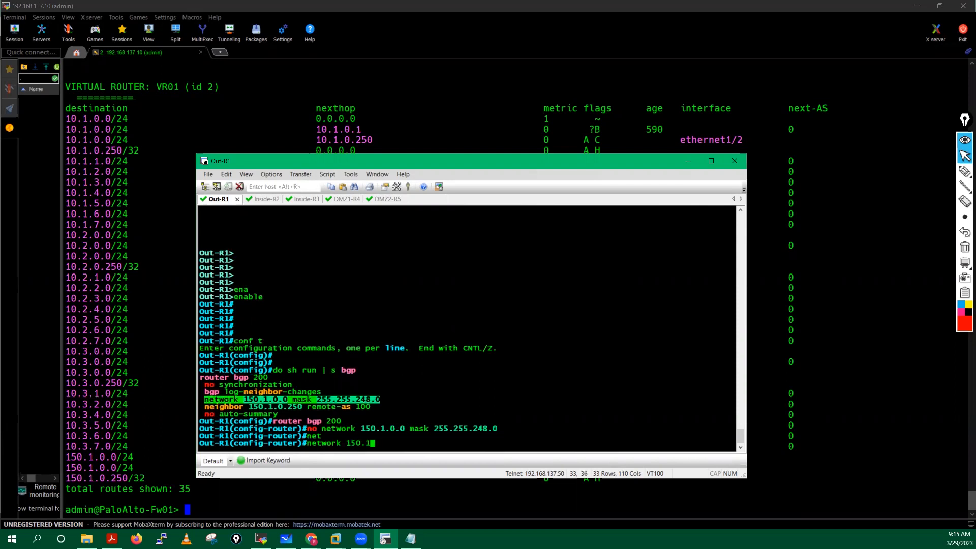
{"action": "type", "text": ".0.0 mas"}
{"action": "key", "text": "Tab"}
{"action": "type", "text": "255.255."}
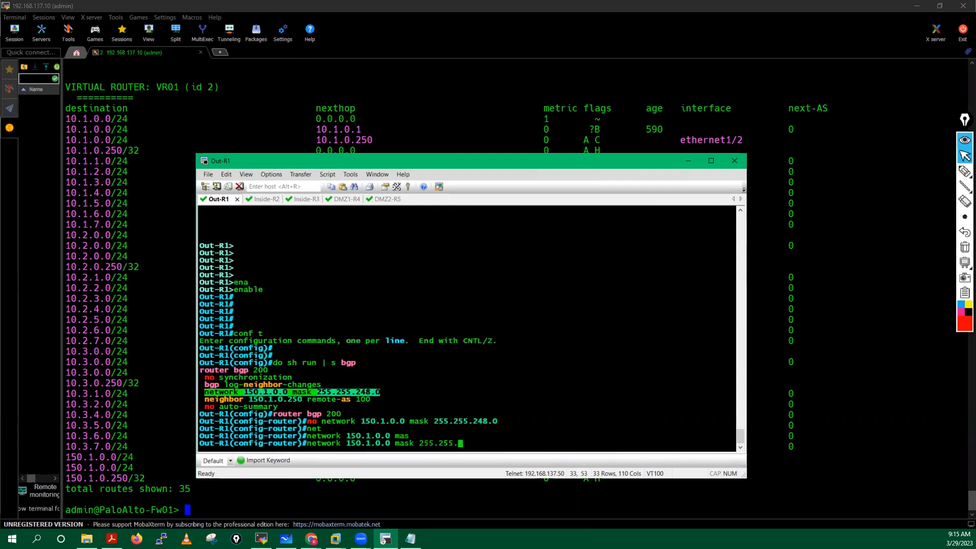
{"action": "type", "text": "255.0"}
{"action": "key", "text": "Tab"}
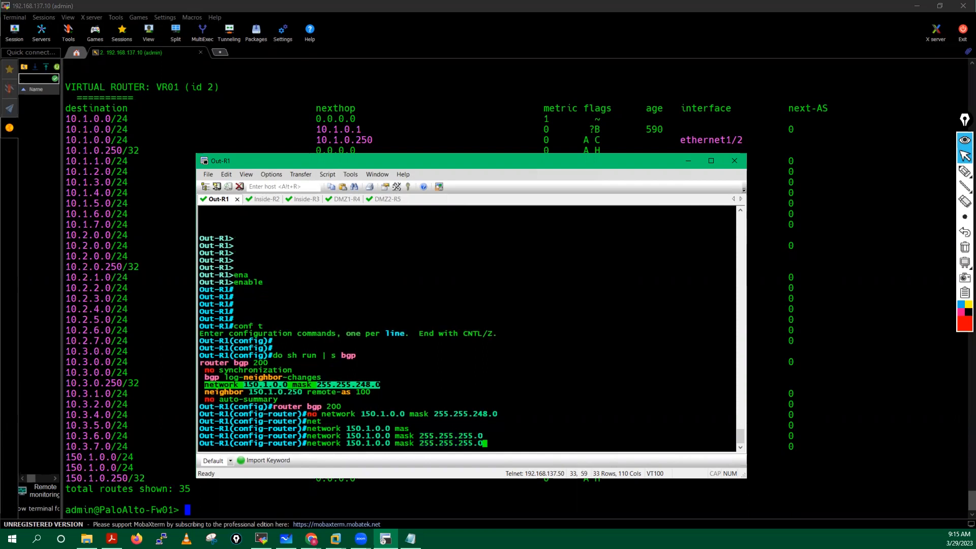
{"action": "key", "text": "Left"}
{"action": "key", "text": "Left"}
{"action": "key", "text": "Left"}
{"action": "key", "text": "Left"}
{"action": "key", "text": "Left"}
{"action": "key", "text": "Left"}
{"action": "key", "text": "Left"}
{"action": "key", "text": "Left"}
{"action": "key", "text": "Left"}
{"action": "key", "text": "Left"}
{"action": "key", "text": "Left"}
{"action": "key", "text": "Left"}
{"action": "key", "text": "Left"}
{"action": "key", "text": "Left"}
{"action": "key", "text": "Left"}
{"action": "key", "text": "Left"}
{"action": "key", "text": "Left"}
{"action": "key", "text": "Left"}
{"action": "key", "text": "Left"}
{"action": "key", "text": "Left"}
{"action": "key", "text": "BackSpace"}
{"action": "type", "text": "1"}
{"action": "key", "text": "Return"}
{"action": "key", "text": "Up"}
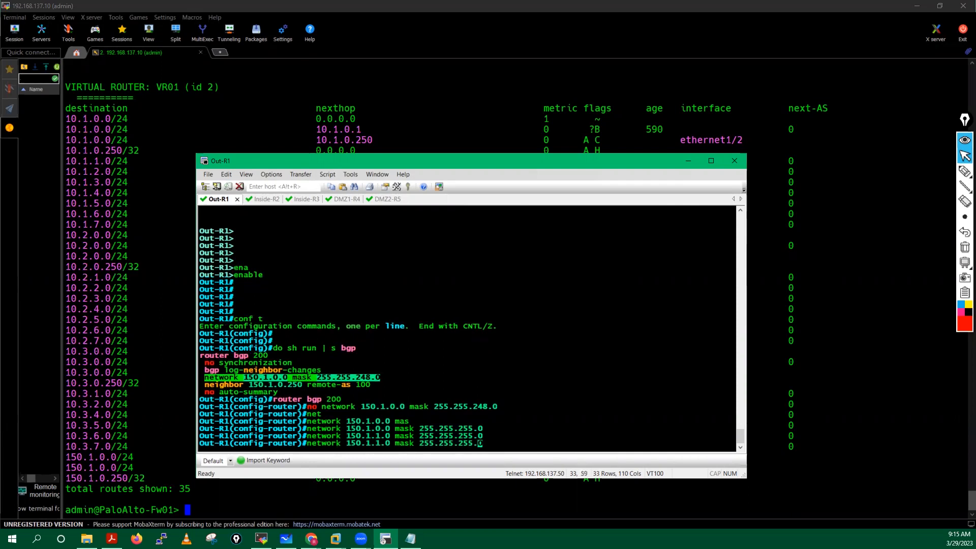
{"action": "key", "text": "Left"}
{"action": "key", "text": "Left"}
{"action": "key", "text": "Left"}
{"action": "key", "text": "Left"}
{"action": "key", "text": "Left"}
{"action": "key", "text": "Left"}
{"action": "key", "text": "Left"}
{"action": "key", "text": "Left"}
{"action": "key", "text": "Left"}
{"action": "key", "text": "Left"}
{"action": "key", "text": "Left"}
{"action": "key", "text": "Left"}
{"action": "key", "text": "Left"}
{"action": "key", "text": "Left"}
{"action": "key", "text": "Left"}
{"action": "key", "text": "Left"}
{"action": "key", "text": "Left"}
{"action": "key", "text": "Left"}
{"action": "key", "text": "Left"}
{"action": "key", "text": "Left"}
{"action": "key", "text": "Left"}
{"action": "key", "text": "Left"}
{"action": "key", "text": "Left"}
{"action": "key", "text": "BackSpace"}
{"action": "type", "text": "2"}
{"action": "key", "text": "Return"}
{"action": "key", "text": "Up"}
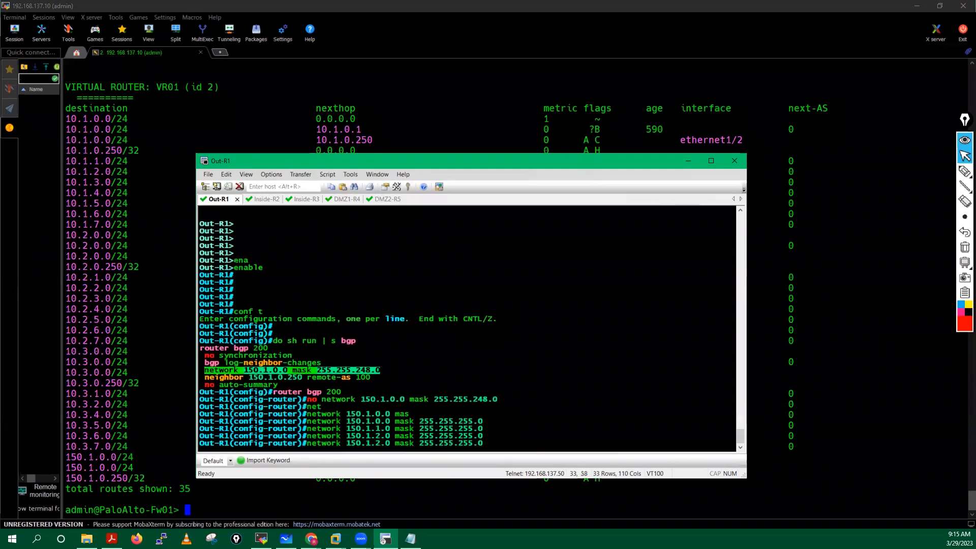
{"action": "key", "text": "Left"}
{"action": "key", "text": "Left"}
{"action": "key", "text": "Left"}
{"action": "key", "text": "Left"}
{"action": "key", "text": "Left"}
{"action": "key", "text": "Left"}
{"action": "key", "text": "Left"}
{"action": "key", "text": "Left"}
{"action": "key", "text": "Left"}
{"action": "key", "text": "Left"}
{"action": "key", "text": "Left"}
{"action": "key", "text": "Left"}
{"action": "key", "text": "Left"}
{"action": "key", "text": "Left"}
{"action": "key", "text": "Left"}
{"action": "key", "text": "Left"}
{"action": "key", "text": "Left"}
{"action": "key", "text": "Left"}
{"action": "key", "text": "Left"}
{"action": "key", "text": "Left"}
{"action": "key", "text": "Delete"}
{"action": "type", "text": "3"}
{"action": "key", "text": "Return"}
Step: Advertise /24 networks 150.1.4.0, 150.1.5.0, 150.1.6.0 and 150.1.7.0
{"action": "key", "text": "Up"}
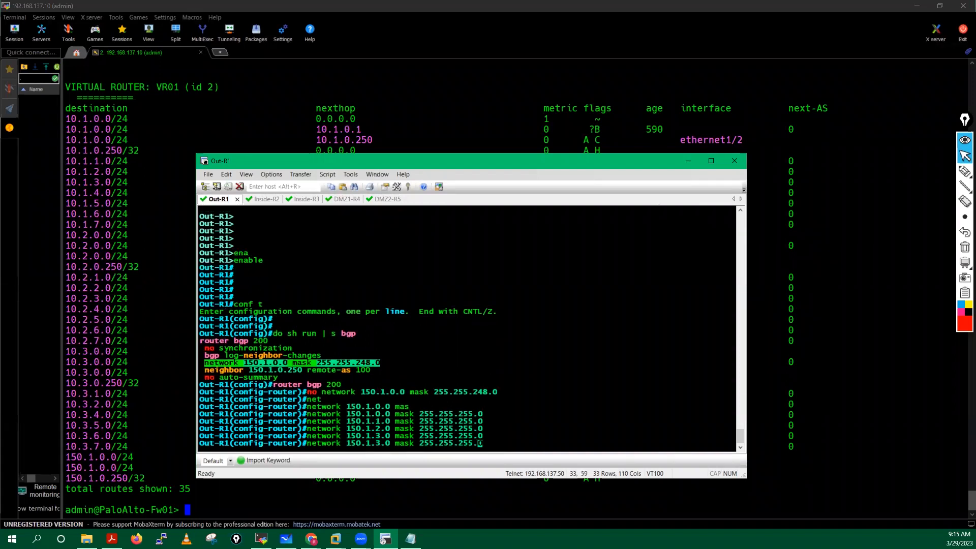
{"action": "key", "text": "Left"}
{"action": "key", "text": "Left"}
{"action": "key", "text": "Left"}
{"action": "key", "text": "Left"}
{"action": "key", "text": "Left"}
{"action": "key", "text": "Left"}
{"action": "key", "text": "Left"}
{"action": "key", "text": "Left"}
{"action": "key", "text": "Left"}
{"action": "key", "text": "Left"}
{"action": "key", "text": "Left"}
{"action": "key", "text": "Left"}
{"action": "key", "text": "Left"}
{"action": "key", "text": "Left"}
{"action": "key", "text": "Left"}
{"action": "key", "text": "Left"}
{"action": "key", "text": "Left"}
{"action": "key", "text": "Left"}
{"action": "key", "text": "Left"}
{"action": "key", "text": "Left"}
{"action": "key", "text": "Left"}
{"action": "key", "text": "BackSpace"}
{"action": "type", "text": "4"}
{"action": "key", "text": "Return"}
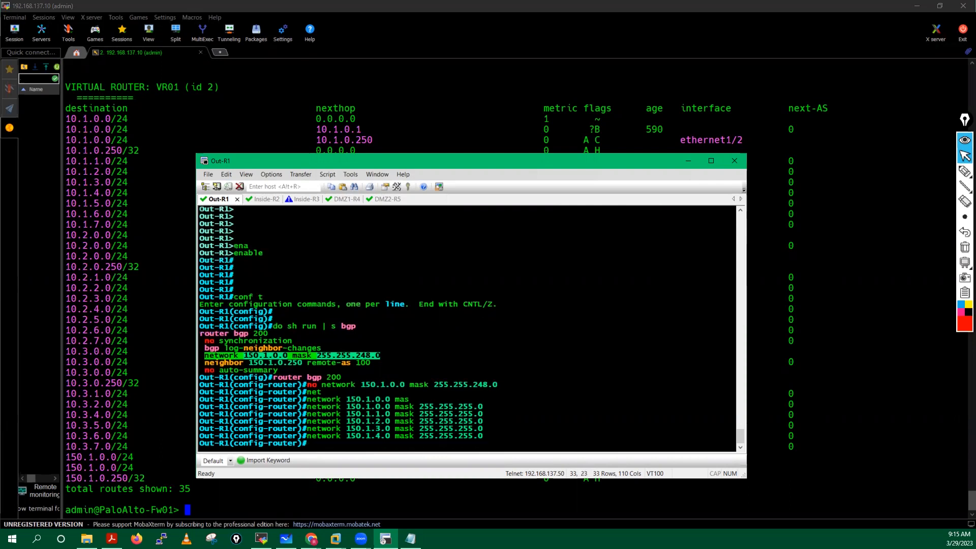
{"action": "key", "text": "Up"}
{"action": "key", "text": "Left"}
{"action": "key", "text": "Left"}
{"action": "key", "text": "Left"}
{"action": "key", "text": "Left"}
{"action": "key", "text": "Left"}
{"action": "key", "text": "Left"}
{"action": "key", "text": "Left"}
{"action": "key", "text": "Left"}
{"action": "key", "text": "Left"}
{"action": "key", "text": "Left"}
{"action": "key", "text": "Left"}
{"action": "key", "text": "Left"}
{"action": "key", "text": "Left"}
{"action": "key", "text": "Left"}
{"action": "key", "text": "Left"}
{"action": "key", "text": "Left"}
{"action": "key", "text": "Left"}
{"action": "key", "text": "Left"}
{"action": "key", "text": "Left"}
{"action": "key", "text": "Left"}
{"action": "key", "text": "Left"}
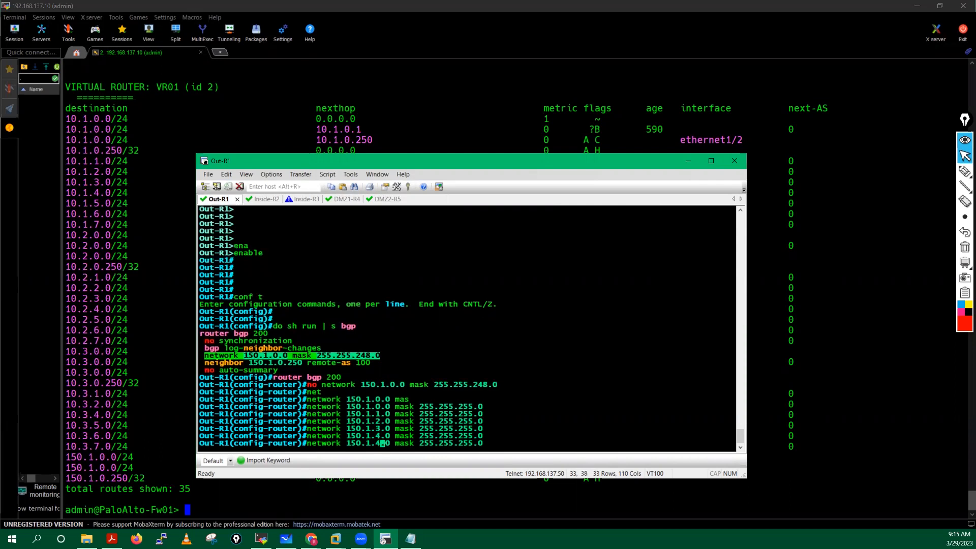
{"action": "key", "text": "BackSpace"}
{"action": "type", "text": "5"}
{"action": "key", "text": "Return"}
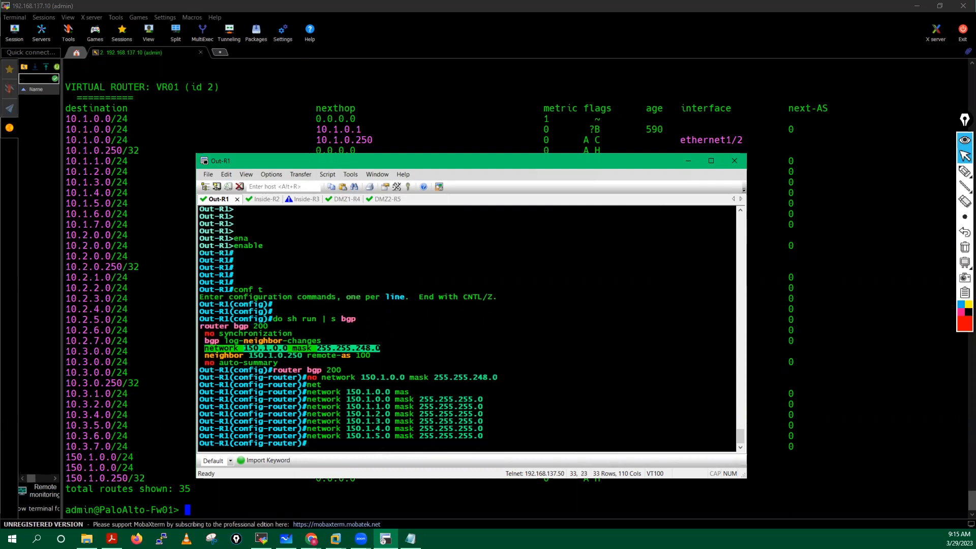
{"action": "key", "text": "Up"}
{"action": "key", "text": "Left"}
{"action": "key", "text": "Left"}
{"action": "key", "text": "Left"}
{"action": "key", "text": "Left"}
{"action": "key", "text": "Left"}
{"action": "key", "text": "Left"}
{"action": "key", "text": "Left"}
{"action": "key", "text": "Left"}
{"action": "key", "text": "Left"}
{"action": "key", "text": "Left"}
{"action": "key", "text": "Left"}
{"action": "key", "text": "Left"}
{"action": "key", "text": "Left"}
{"action": "key", "text": "Left"}
{"action": "key", "text": "Left"}
{"action": "key", "text": "Left"}
{"action": "key", "text": "Left"}
{"action": "key", "text": "Left"}
{"action": "key", "text": "Left"}
{"action": "key", "text": "Left"}
{"action": "key", "text": "Left"}
{"action": "key", "text": "Left"}
{"action": "key", "text": "Left"}
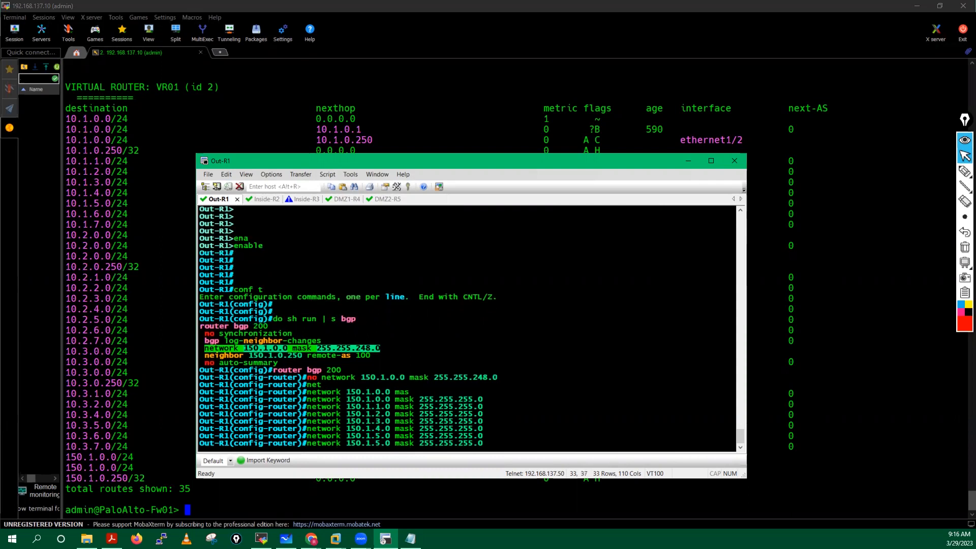
{"action": "key", "text": "Delete"}
{"action": "type", "text": "6"}
{"action": "key", "text": "Return"}
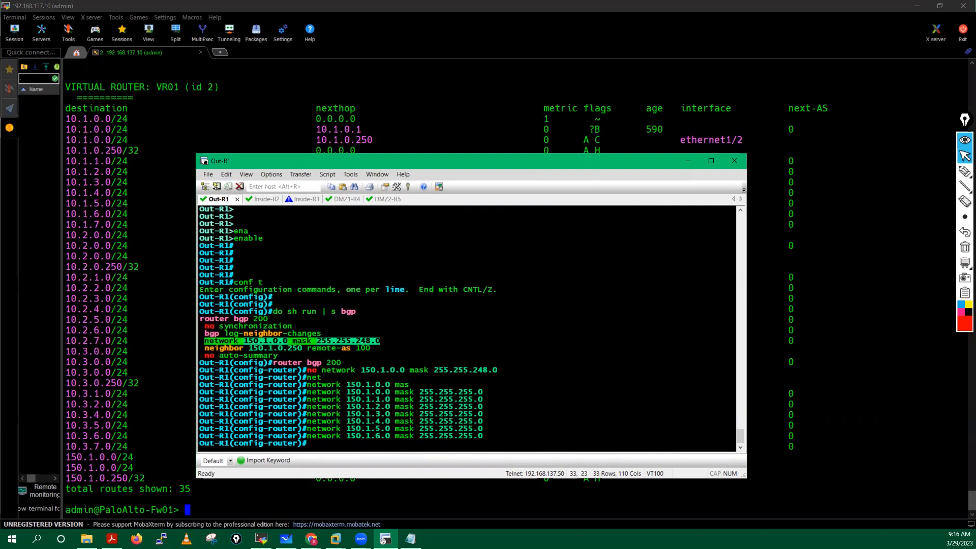
{"action": "key", "text": "Up"}
{"action": "key", "text": "Left"}
{"action": "key", "text": "Left"}
{"action": "key", "text": "Left"}
{"action": "key", "text": "Left"}
{"action": "key", "text": "Left"}
{"action": "key", "text": "Left"}
{"action": "key", "text": "Left"}
{"action": "key", "text": "Left"}
{"action": "key", "text": "Left"}
{"action": "key", "text": "Left"}
{"action": "key", "text": "Left"}
{"action": "key", "text": "Left"}
{"action": "key", "text": "Left"}
{"action": "key", "text": "Left"}
{"action": "key", "text": "Left"}
{"action": "key", "text": "Left"}
{"action": "key", "text": "Left"}
{"action": "key", "text": "Left"}
{"action": "key", "text": "Left"}
{"action": "key", "text": "Left"}
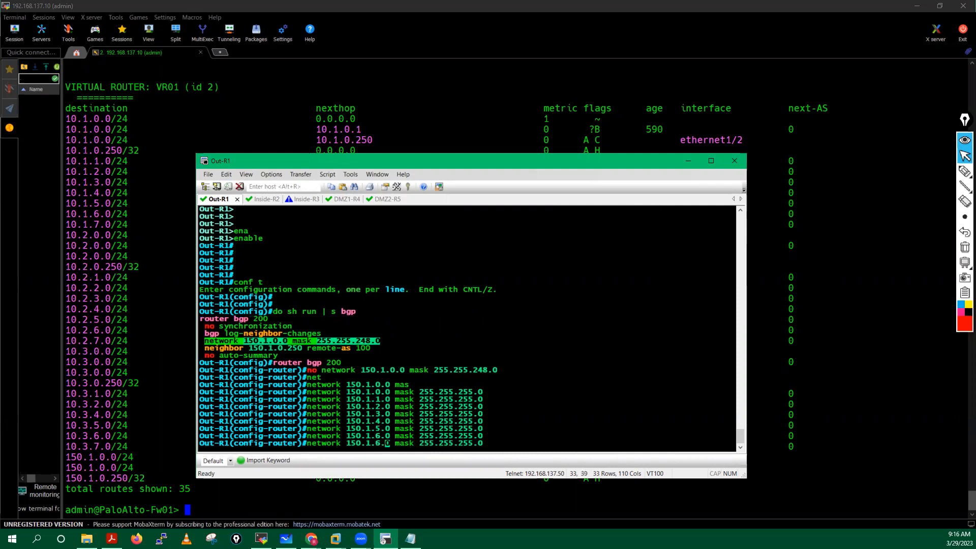
{"action": "key", "text": "Left"}
{"action": "key", "text": "BackSpace"}
{"action": "type", "text": "7"}
{"action": "key", "text": "Return"}
{"action": "key", "text": "Return"}
{"action": "key", "text": "Return"}
{"action": "key", "text": "Return"}
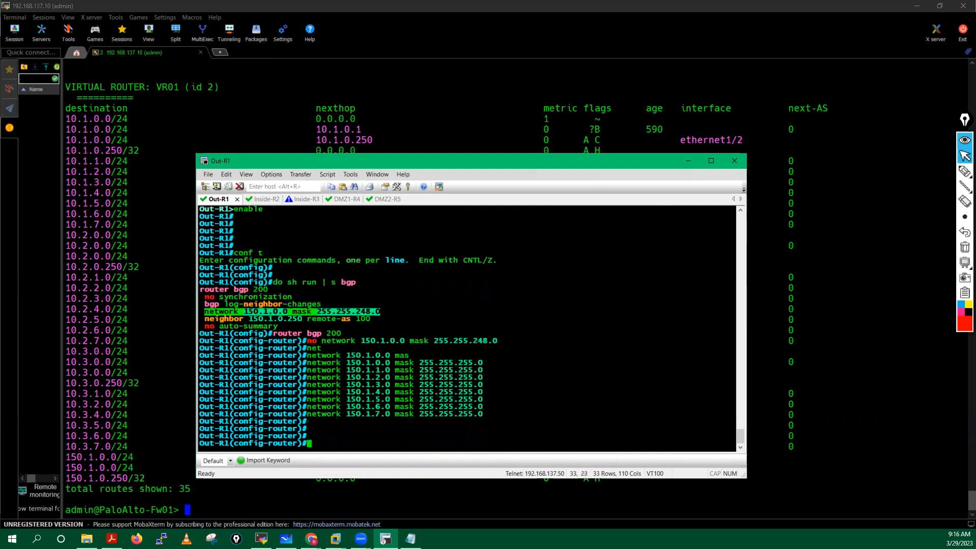
Step: Save Out-R1's configuration with 'do wr mem' after a mistyped attempt
{"action": "key", "text": "Return"}
{"action": "key", "text": "Return"}
{"action": "type", "text": "do wr mm"}
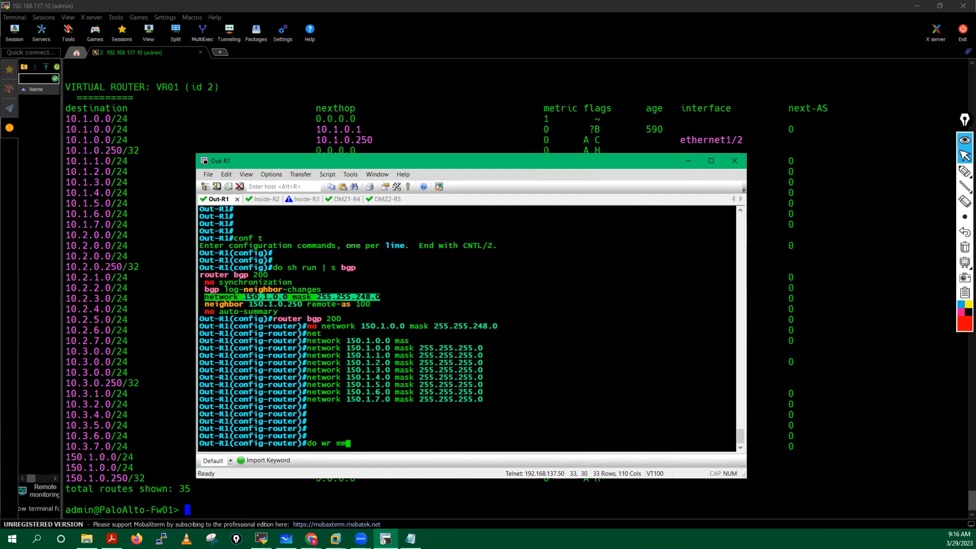
{"action": "type", "text": "e"}
{"action": "key", "text": "Return"}
{"action": "type", "text": "do w"}
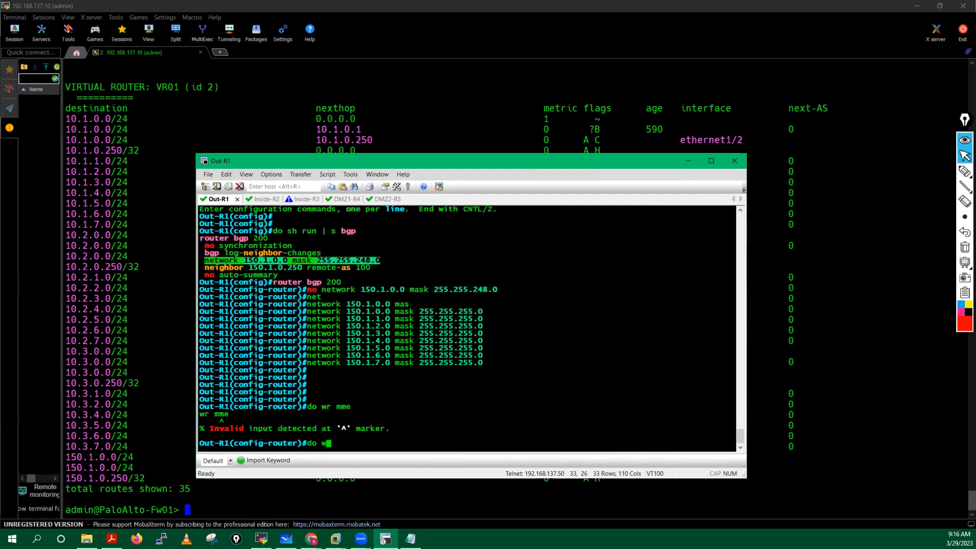
{"action": "type", "text": "r mem"}
{"action": "key", "text": "Return"}
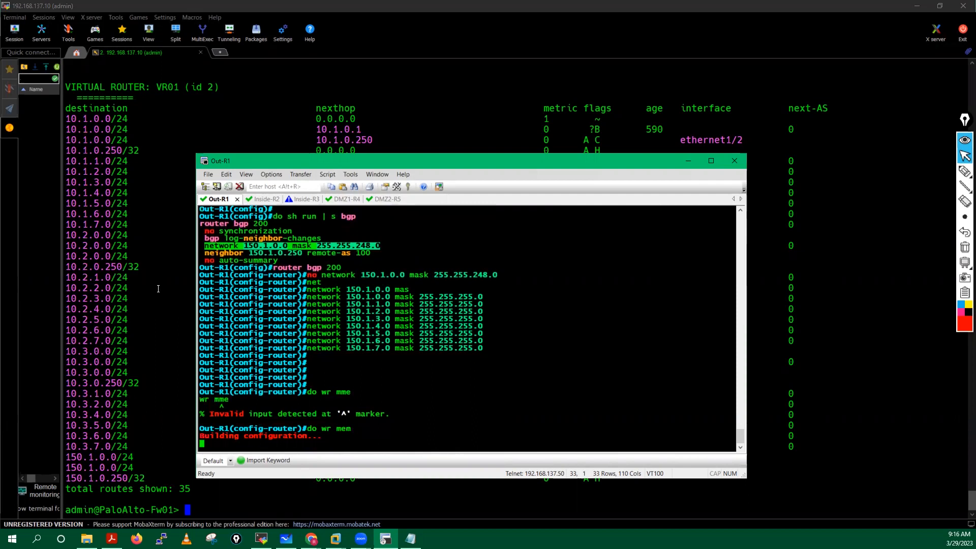
Step: Display the firewall's full routing table with 'show routing route'
{"action": "left_click", "coordinate": [159, 326]}
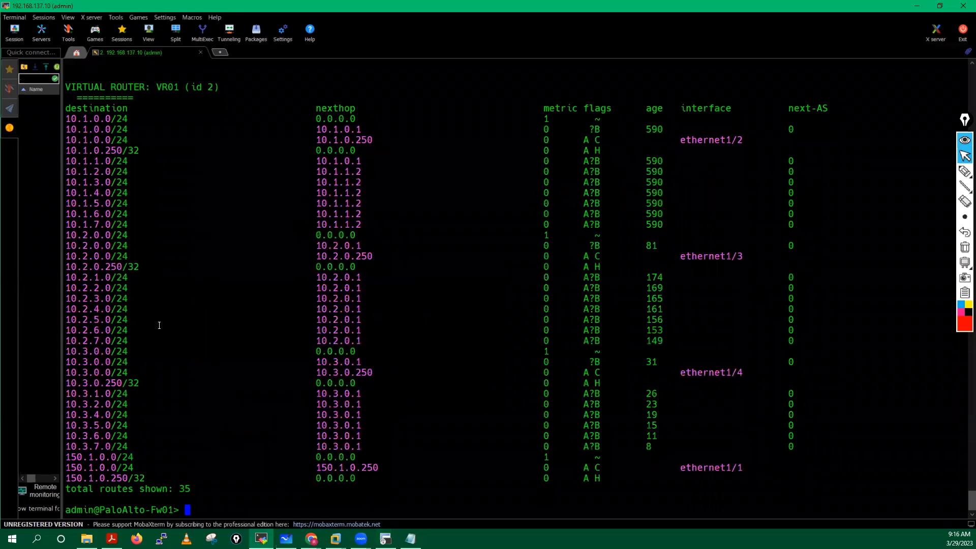
{"action": "key", "text": "Return"}
{"action": "key", "text": "Return"}
{"action": "key", "text": "Return"}
{"action": "key", "text": "Return"}
{"action": "key", "text": "Return"}
{"action": "type", "text": "show routing route"}
{"action": "key", "text": "Return"}
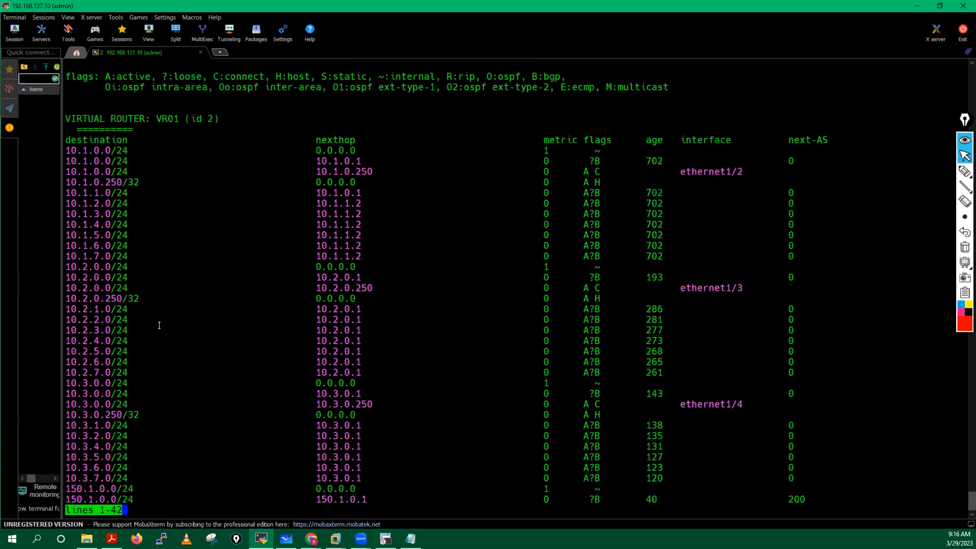
{"action": "key", "text": "space"}
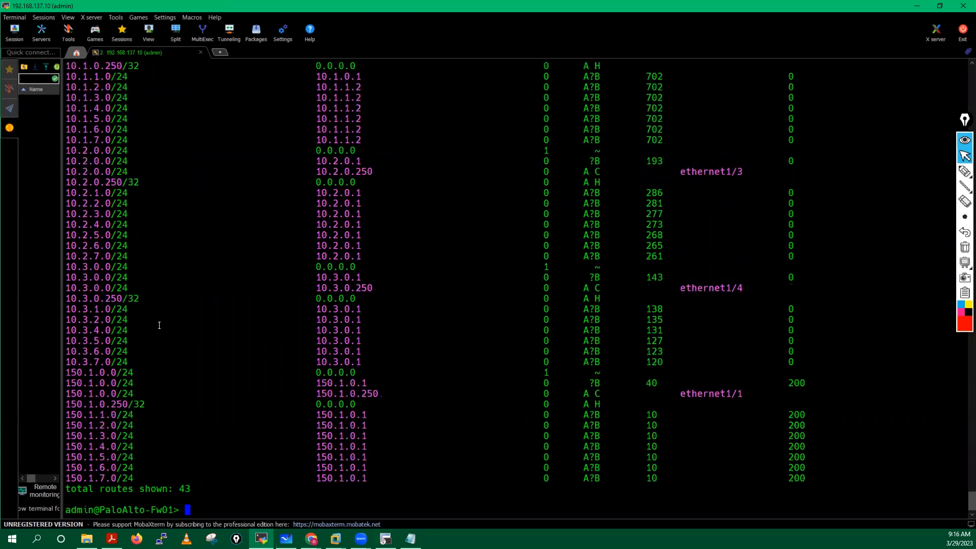
Step: Highlight the firewall's learned BGP 150.1.1.0–150.1.7.0/24 routes, then return to Out-R1
{"action": "left_click_drag", "start_coordinate": [127, 404], "coordinate": [113, 464]}
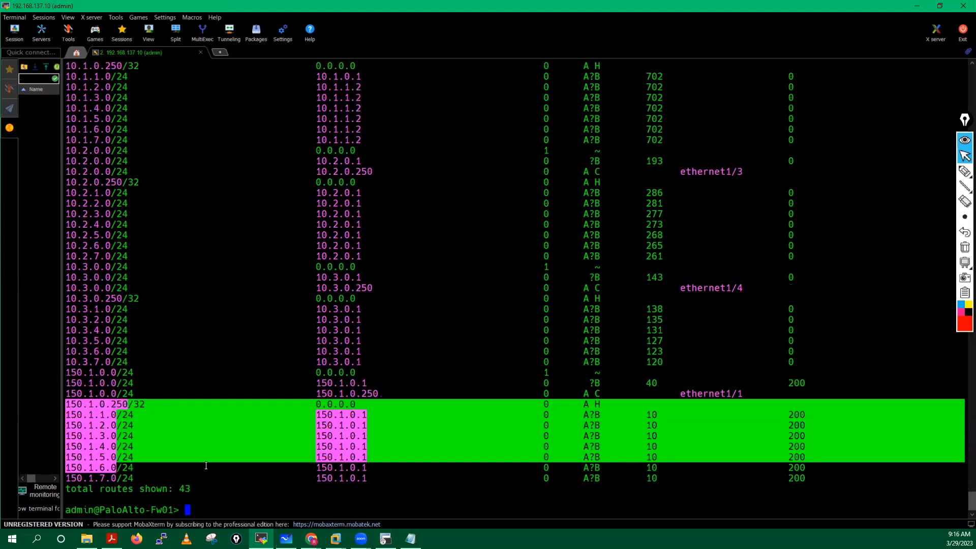
{"action": "left_click", "coordinate": [352, 490]}
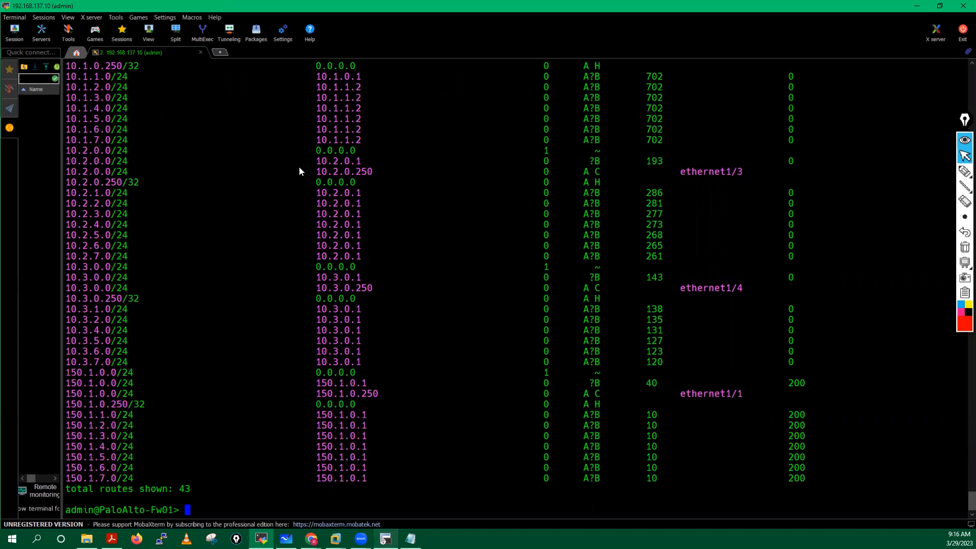
{"action": "left_click", "coordinate": [716, 157]}
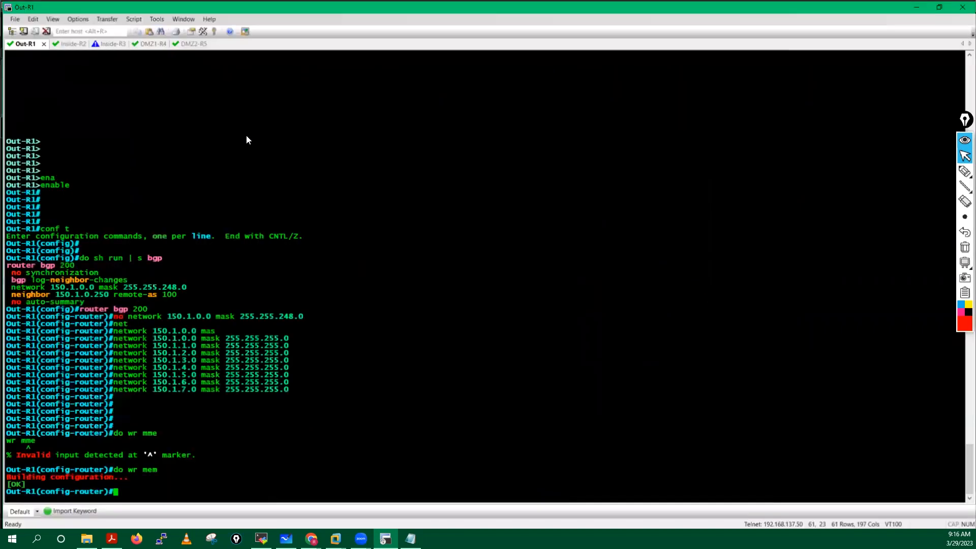
Step: Enter privileged mode on Inside-R3 and display its BGP table with 'show ip bgp'
{"action": "key", "text": "Return"}
{"action": "key", "text": "Return"}
{"action": "key", "text": "Return"}
{"action": "key", "text": "Return"}
{"action": "key", "text": "Return"}
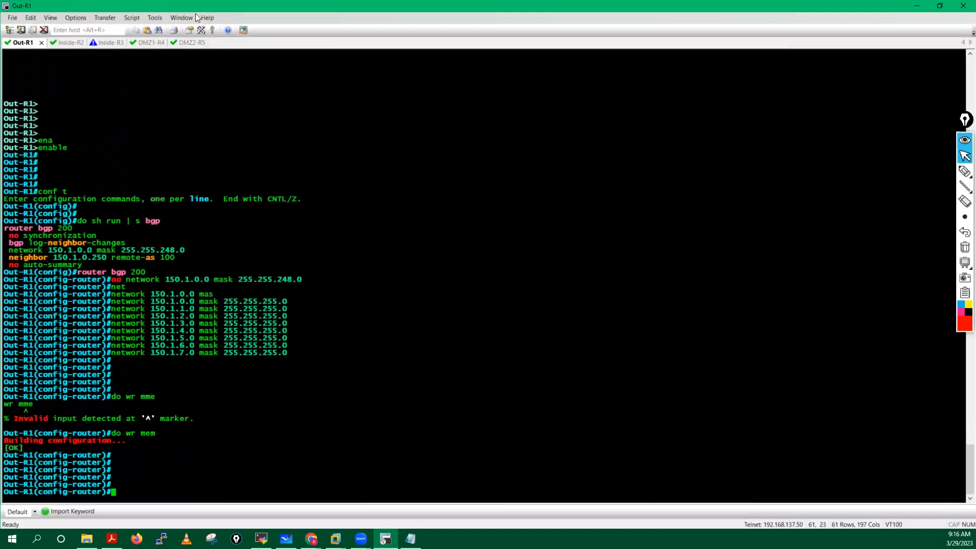
{"action": "left_click", "coordinate": [110, 42]}
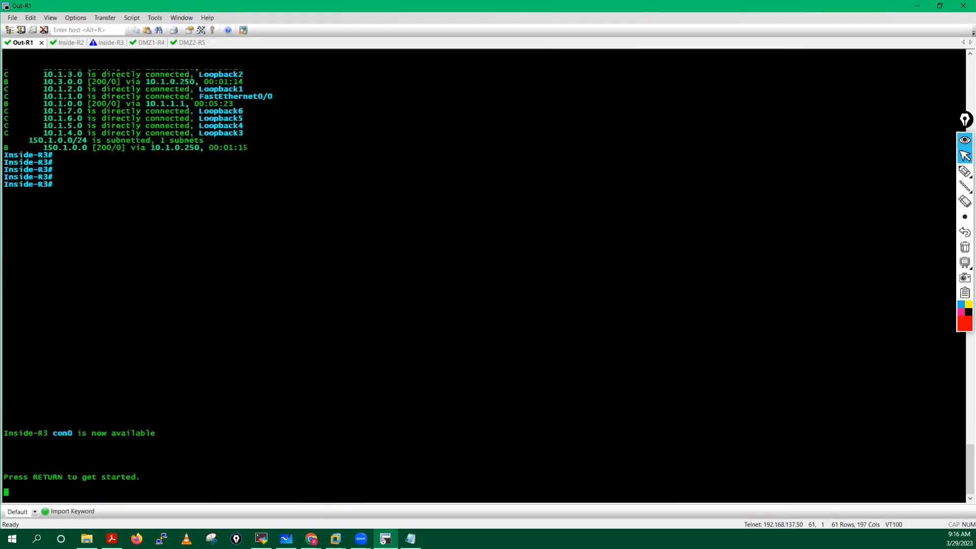
{"action": "key", "text": "Return"}
{"action": "key", "text": "Return"}
{"action": "key", "text": "Return"}
{"action": "key", "text": "Return"}
{"action": "key", "text": "Return"}
{"action": "key", "text": "Return"}
{"action": "key", "text": "Return"}
{"action": "type", "text": "en"}
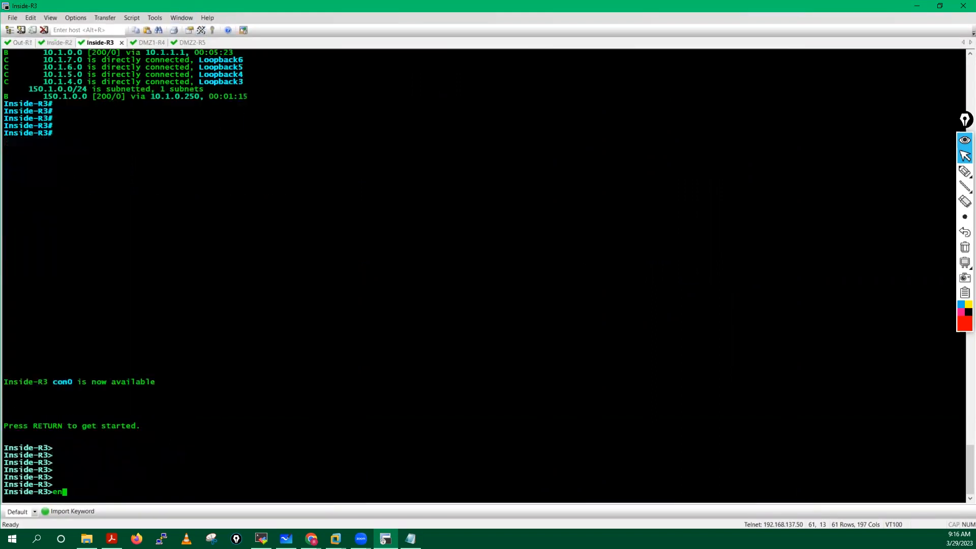
{"action": "key", "text": "Return"}
{"action": "key", "text": "Return"}
{"action": "key", "text": "Return"}
{"action": "key", "text": "Return"}
{"action": "key", "text": "Return"}
{"action": "key", "text": "Return"}
{"action": "type", "text": "sh ip n"}
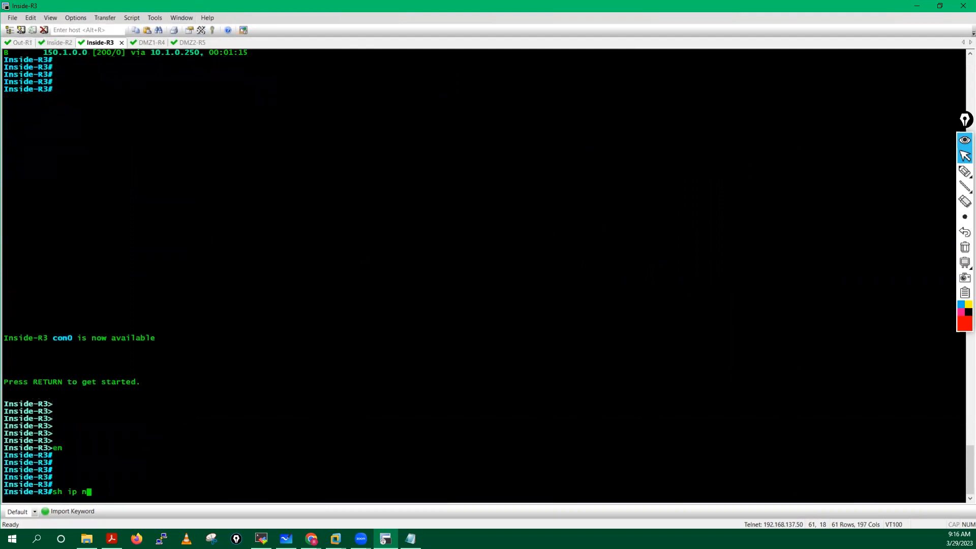
{"action": "type", "text": "g"}
{"action": "key", "text": "Return"}
{"action": "type", "text": "sh"}
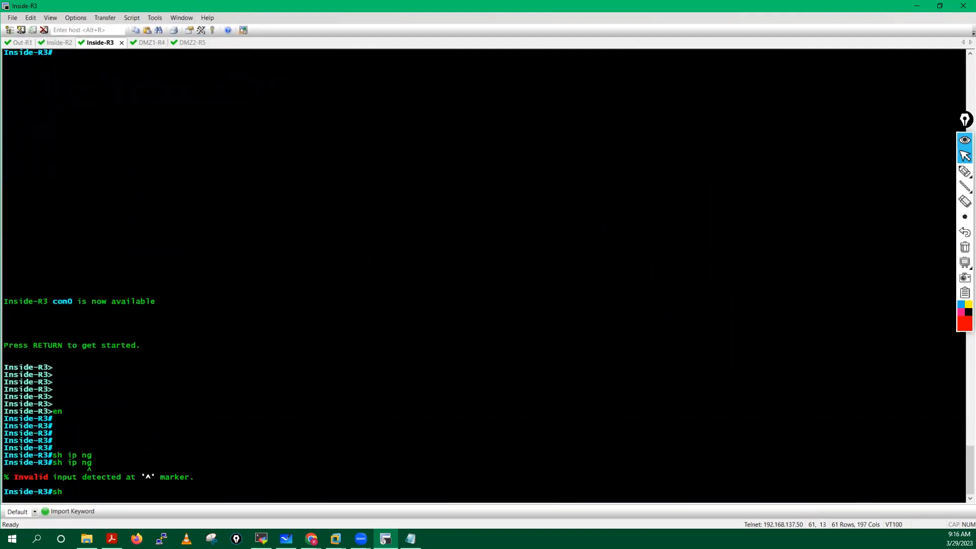
{"action": "type", "text": " ip ng"}
{"action": "key", "text": "Tab"}
{"action": "key", "text": "BackSpace"}
{"action": "key", "text": "BackSpace"}
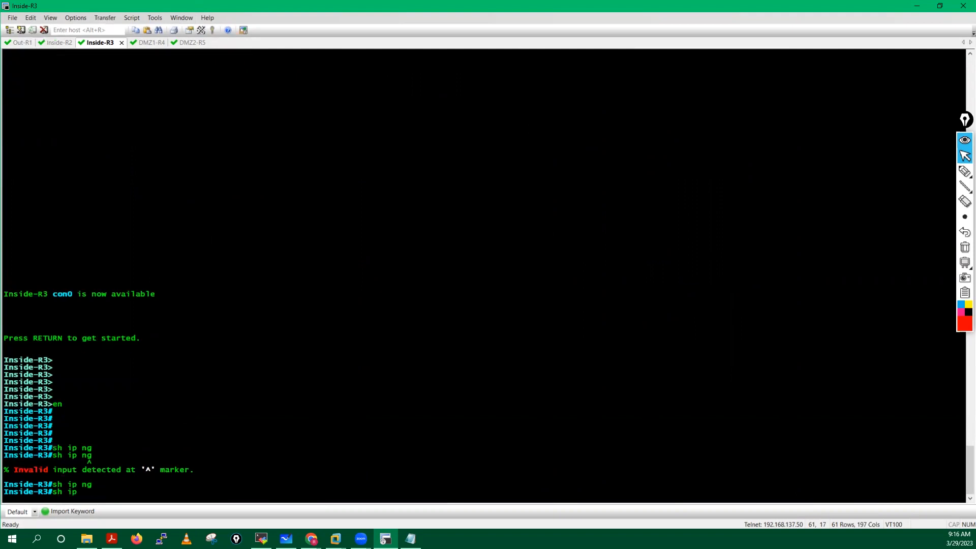
{"action": "type", "text": "bg"}
{"action": "key", "text": "Tab"}
{"action": "key", "text": "Return"}
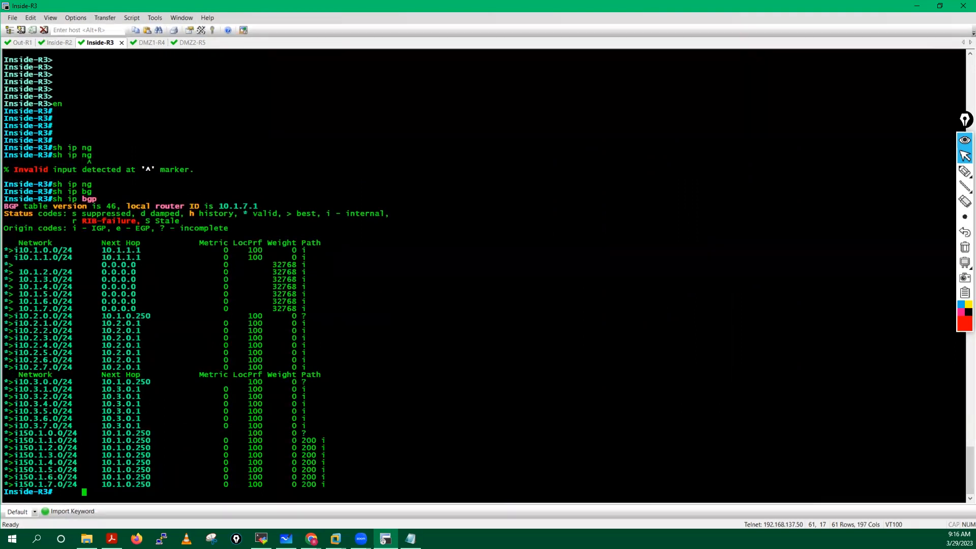
Step: List Inside-R3's BGP routes, confirming all eight 150.1.x /24 subnets via 10.1.0.250
{"action": "type", "text": "sh ip ro"}
{"action": "key", "text": "Tab"}
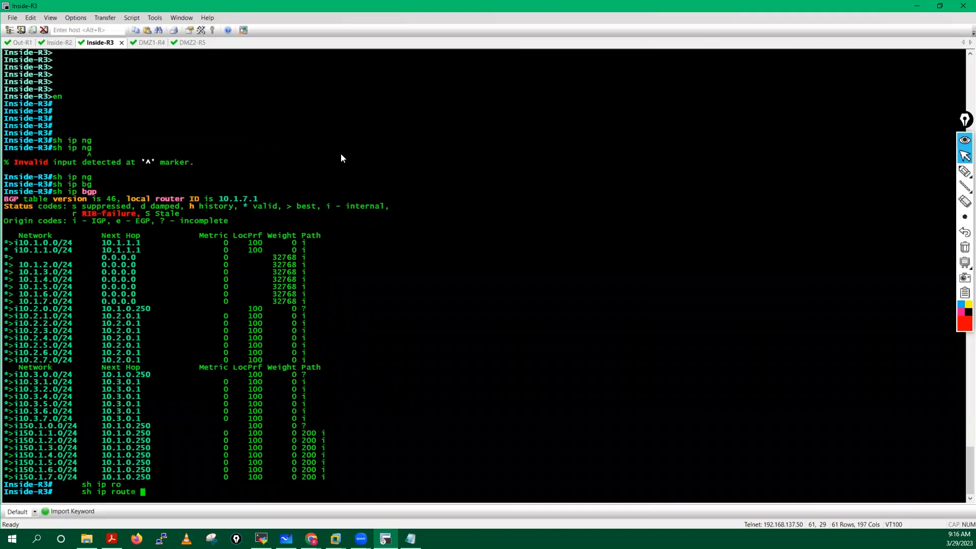
{"action": "type", "text": "bg"}
{"action": "key", "text": "Tab"}
{"action": "key", "text": "Return"}
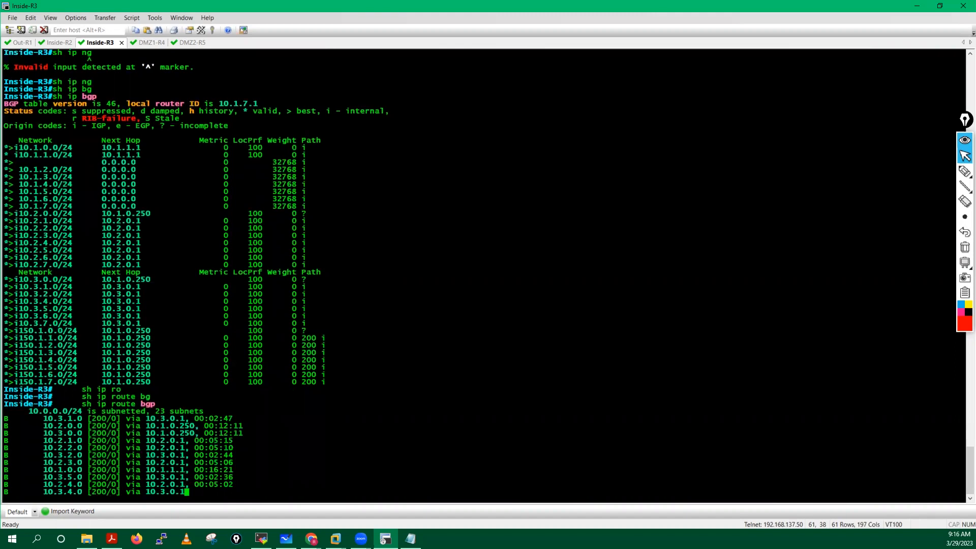
{"action": "key", "text": "space"}
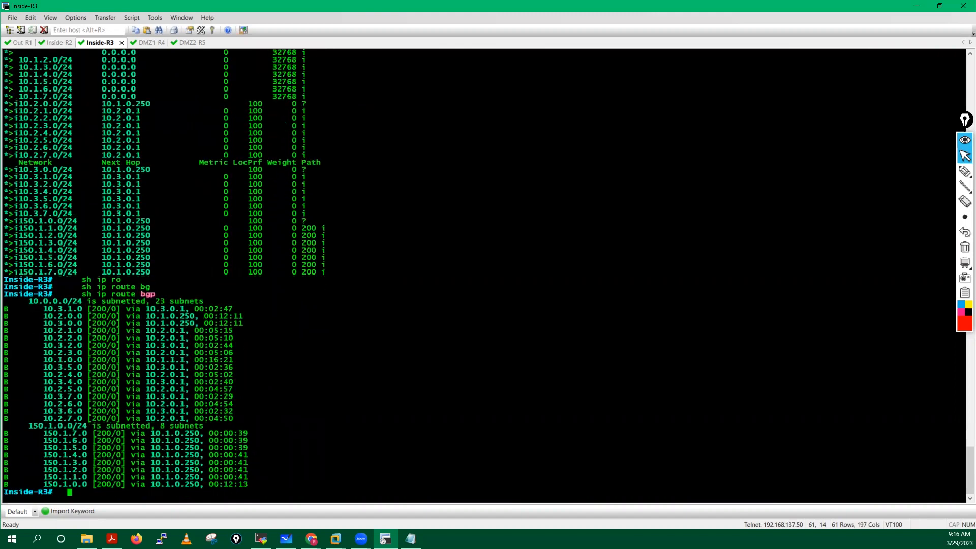
{"action": "key", "text": "Return"}
{"action": "key", "text": "Return"}
{"action": "key", "text": "Return"}
{"action": "key", "text": "Return"}
Step: Ping 150.1.7.1 and 150.1.6.1 from Inside-R3
{"action": "type", "text": "ping "}
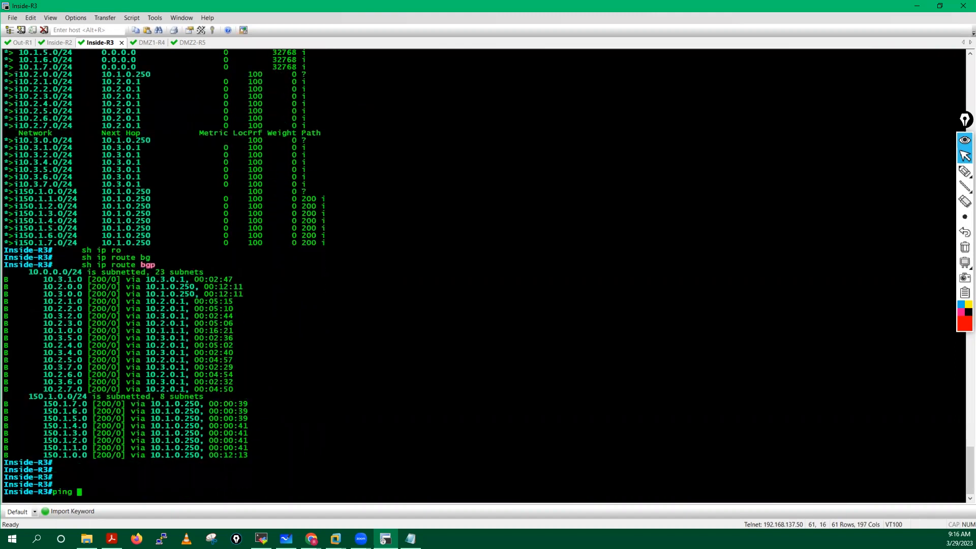
{"action": "type", "text": "150.1.7.1"}
{"action": "key", "text": "Return"}
{"action": "key", "text": "Up"}
{"action": "key", "text": "BackSpace"}
{"action": "key", "text": "BackSpace"}
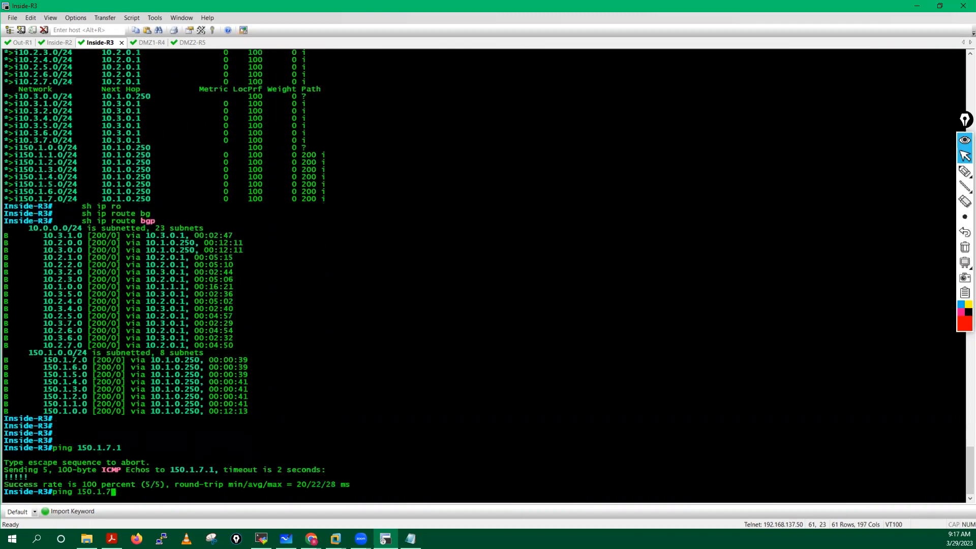
{"action": "key", "text": "BackSpace"}
{"action": "type", "text": "6."}
{"action": "type", "text": "1"}
{"action": "key", "text": "Return"}
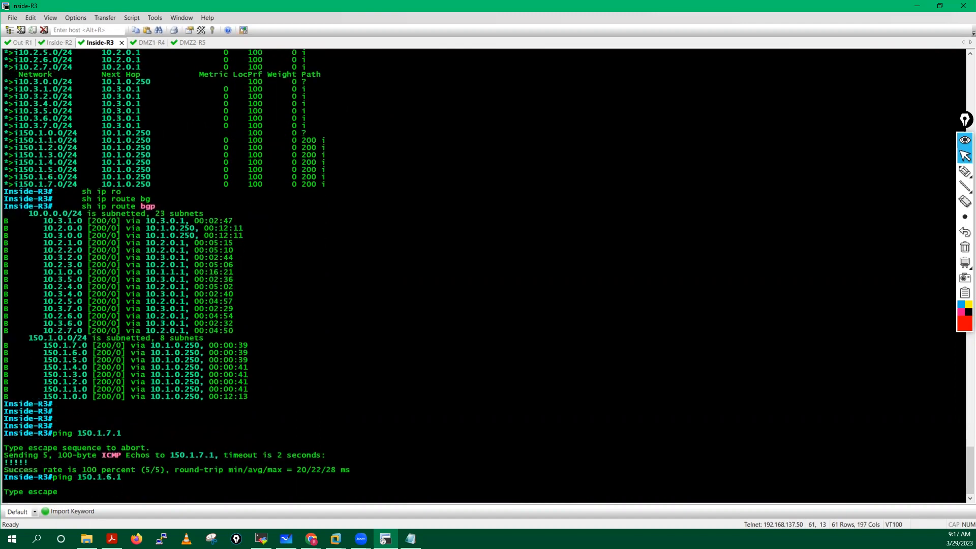
{"action": "key", "text": "Return"}
{"action": "key", "text": "Return"}
{"action": "key", "text": "Return"}
Step: Ping 10.2.7.1 and 10.3.7.1 from Inside-R3
{"action": "key", "text": "Return"}
{"action": "key", "text": "Return"}
{"action": "key", "text": "Return"}
{"action": "key", "text": "Return"}
{"action": "key", "text": "Return"}
{"action": "key", "text": "Return"}
{"action": "key", "text": "Return"}
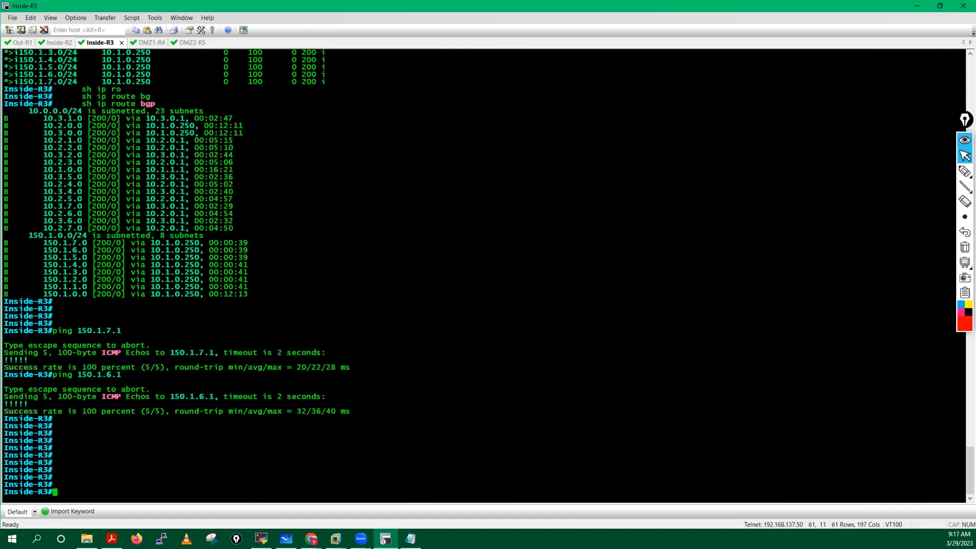
{"action": "type", "text": "ping 10.2.7.1"}
{"action": "key", "text": "Return"}
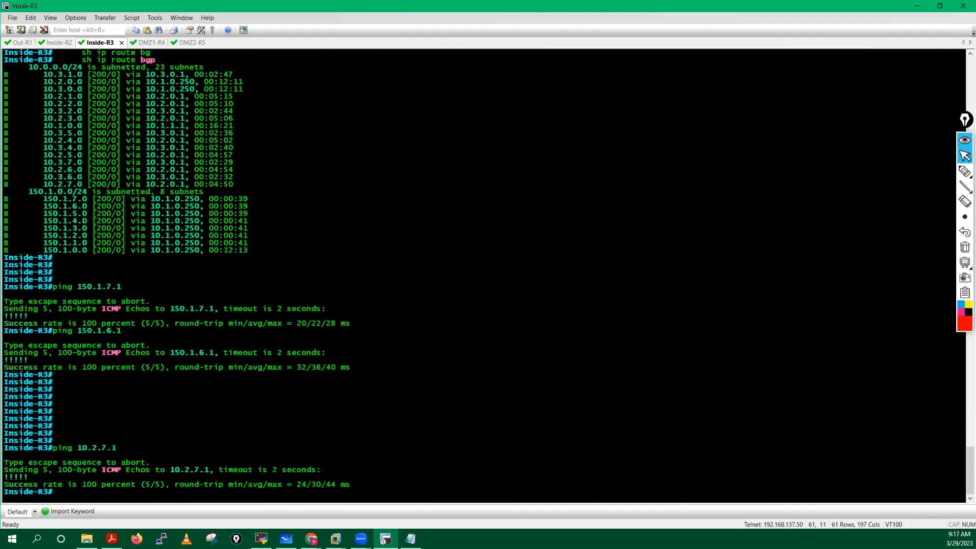
{"action": "key", "text": "Return"}
{"action": "key", "text": "Return"}
{"action": "key", "text": "Return"}
{"action": "key", "text": "Return"}
{"action": "key", "text": "Return"}
{"action": "key", "text": "Up"}
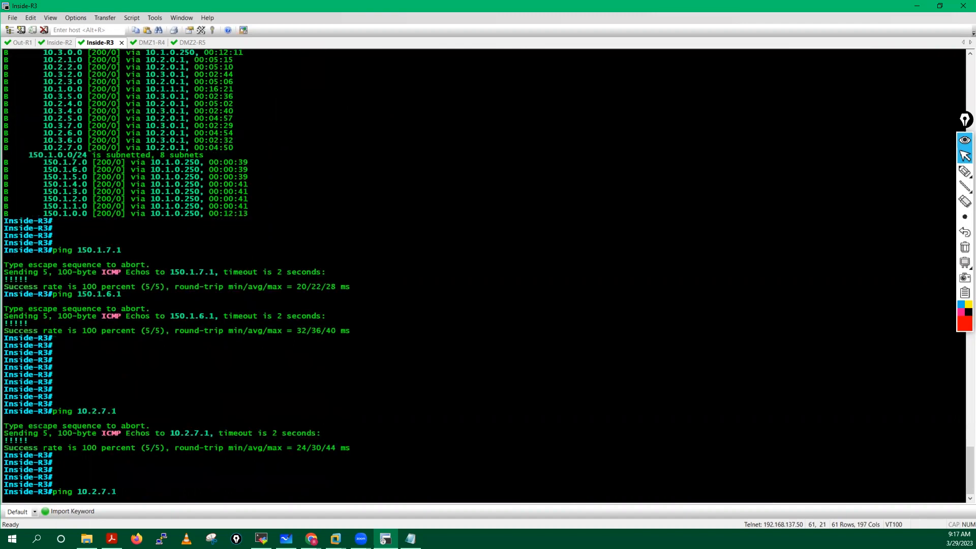
{"action": "key", "text": "Right"}
{"action": "key", "text": "Return"}
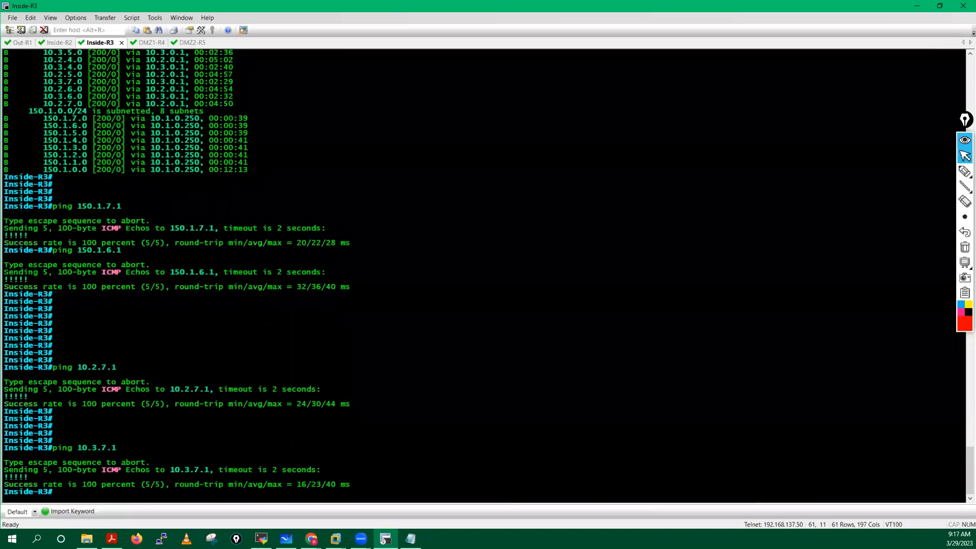
{"action": "key", "text": "Return"}
{"action": "key", "text": "Return"}
{"action": "key", "text": "Return"}
{"action": "key", "text": "Return"}
{"action": "key", "text": "Return"}
{"action": "key", "text": "Return"}
{"action": "key", "text": "Return"}
{"action": "key", "text": "Return"}
{"action": "key", "text": "Return"}
{"action": "key", "text": "Return"}
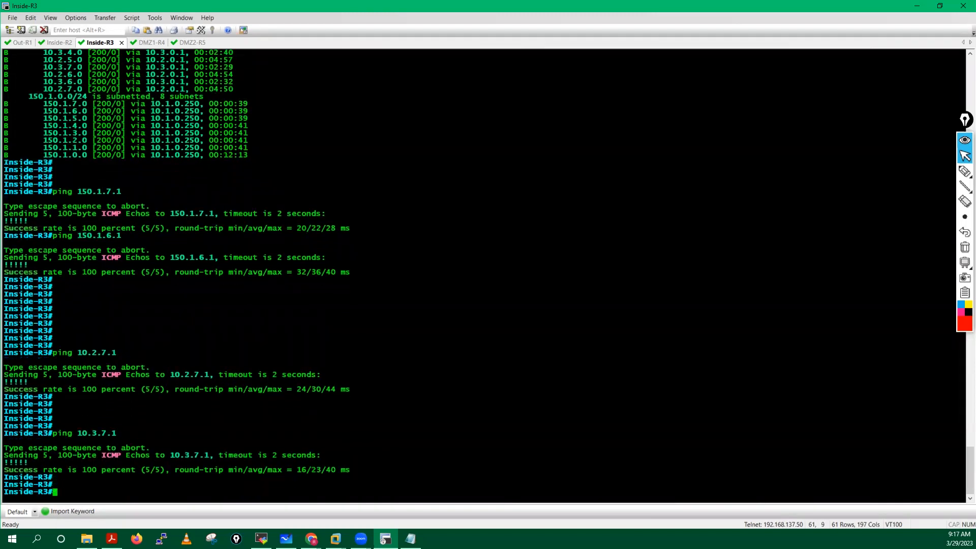
{"action": "key", "text": "Return"}
{"action": "key", "text": "Return"}
{"action": "key", "text": "Return"}
{"action": "key", "text": "Return"}
{"action": "key", "text": "Return"}
{"action": "key", "text": "Return"}
{"action": "key", "text": "Return"}
{"action": "key", "text": "Return"}
{"action": "key", "text": "Return"}
{"action": "key", "text": "Return"}
{"action": "key", "text": "Return"}
{"action": "key", "text": "Return"}
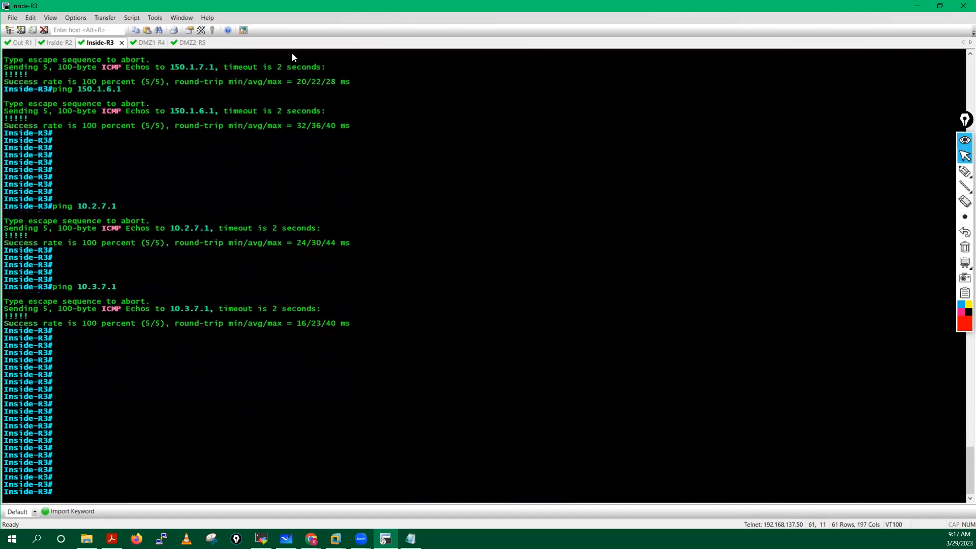
Step: Show Inside-R2's routing table, confirming the eight BGP 150.1.x subnets
{"action": "left_click", "coordinate": [59, 42]}
{"action": "key", "text": "Return"}
{"action": "key", "text": "Return"}
{"action": "key", "text": "Return"}
{"action": "key", "text": "Return"}
{"action": "key", "text": "Return"}
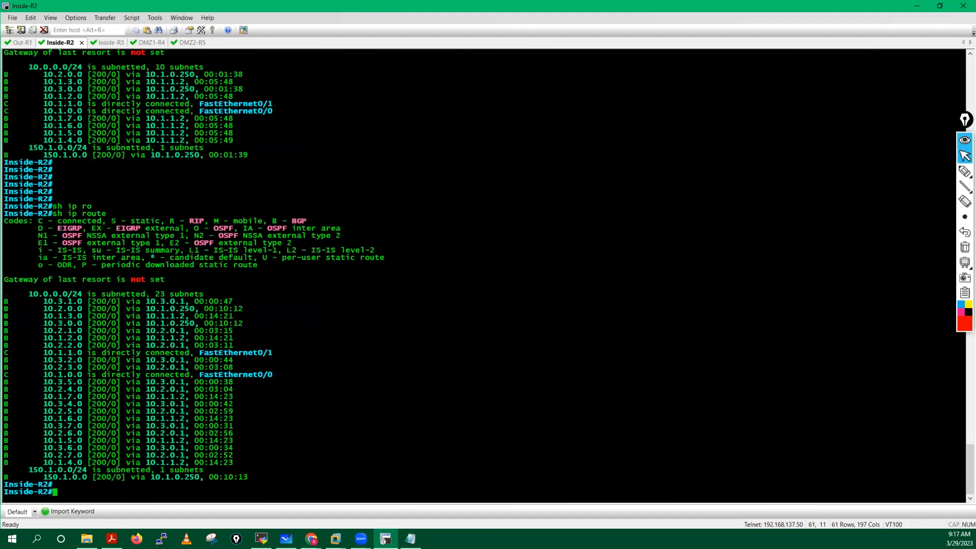
{"action": "type", "text": "sh ip rou"}
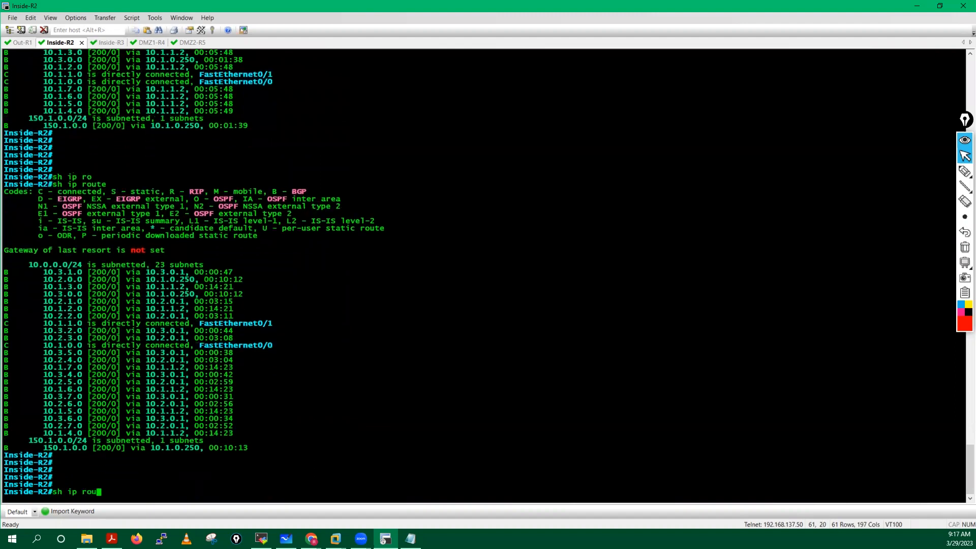
{"action": "key", "text": "Tab"}
{"action": "key", "text": "Return"}
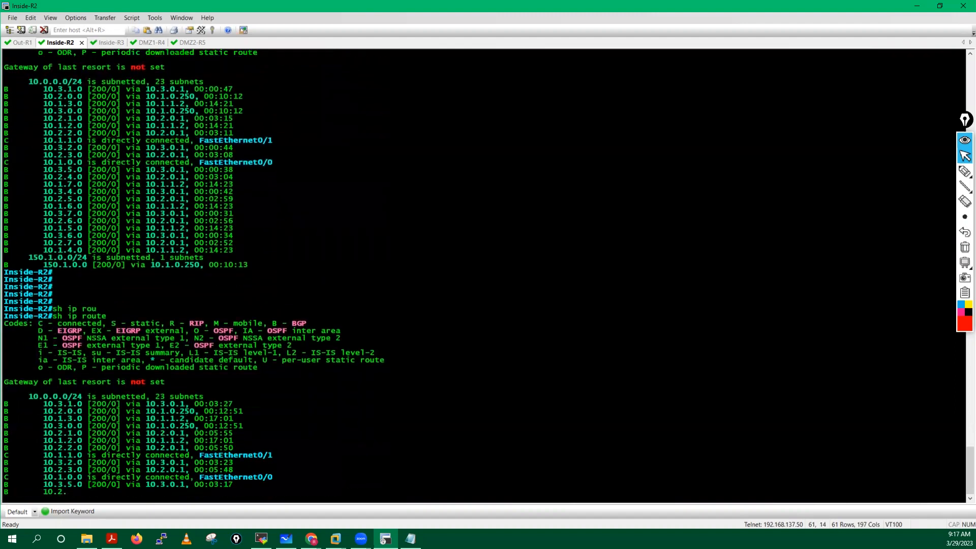
{"action": "key", "text": "Return"}
{"action": "key", "text": "Return"}
{"action": "key", "text": "Return"}
{"action": "key", "text": "Return"}
{"action": "key", "text": "Return"}
{"action": "key", "text": "Return"}
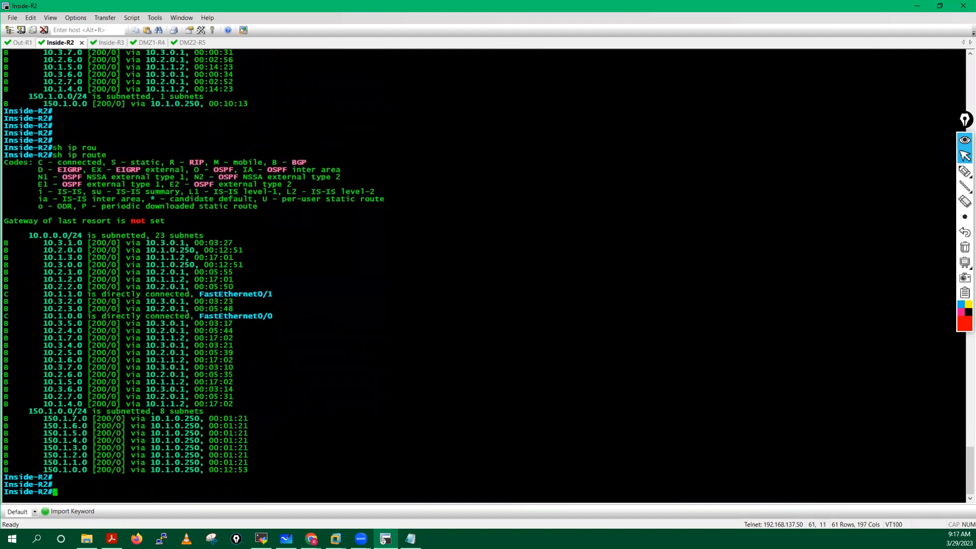
Step: Telnet from Inside-R2 to Inside-R3 at 10.1.7.1, log in with the lab credentials, then exit
{"action": "type", "text": "tel"}
{"action": "key", "text": "Tab"}
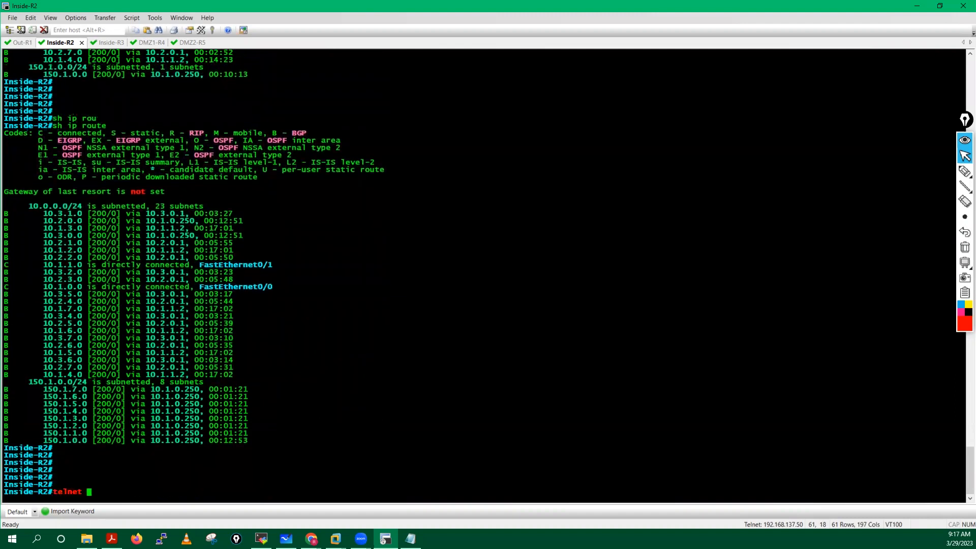
{"action": "type", "text": "10.1.7.1"}
{"action": "key", "text": "Return"}
{"action": "type", "text": "cisco"}
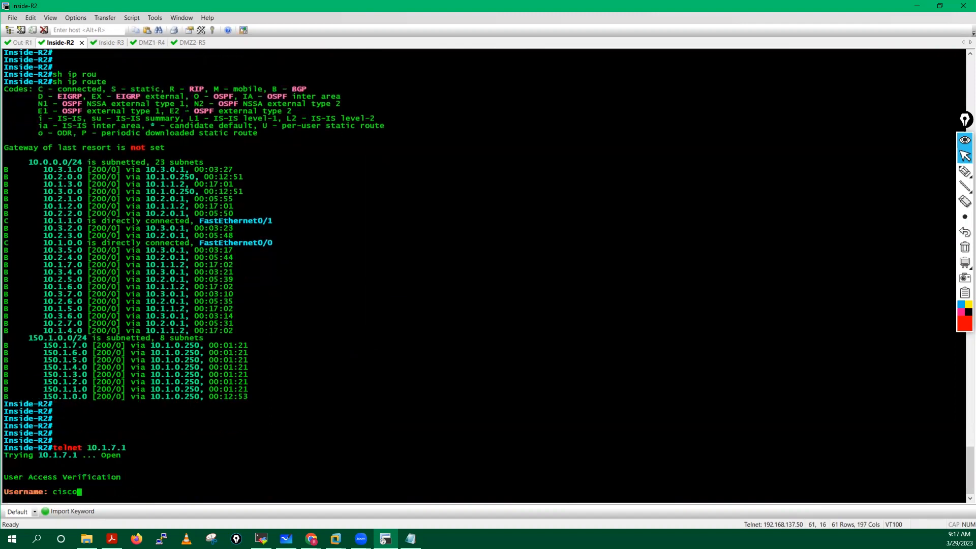
{"action": "key", "text": "Return"}
{"action": "type", "text": "cisco"}
{"action": "key", "text": "Return"}
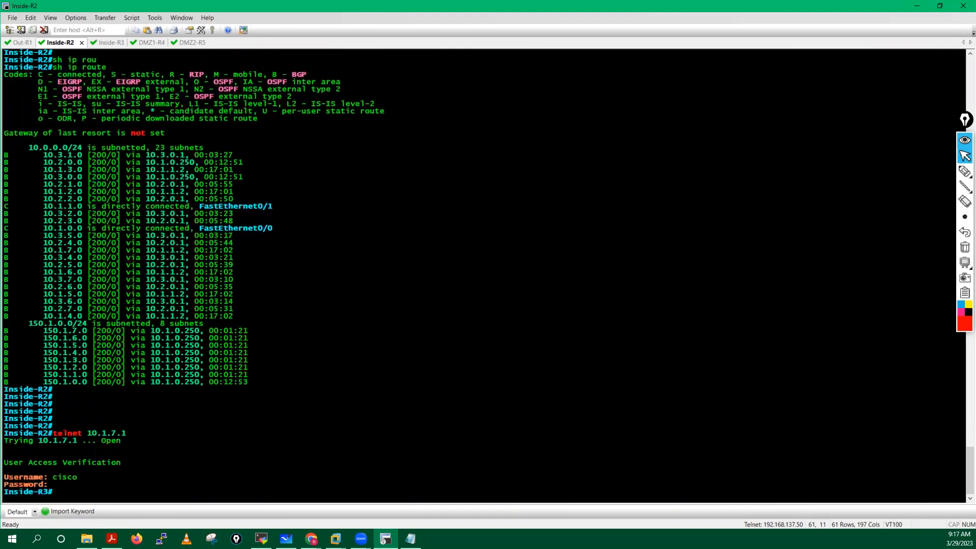
{"action": "key", "text": "Return"}
{"action": "key", "text": "Return"}
{"action": "key", "text": "Return"}
{"action": "key", "text": "Return"}
{"action": "key", "text": "Return"}
{"action": "key", "text": "Return"}
{"action": "key", "text": "Return"}
{"action": "type", "text": "exit"}
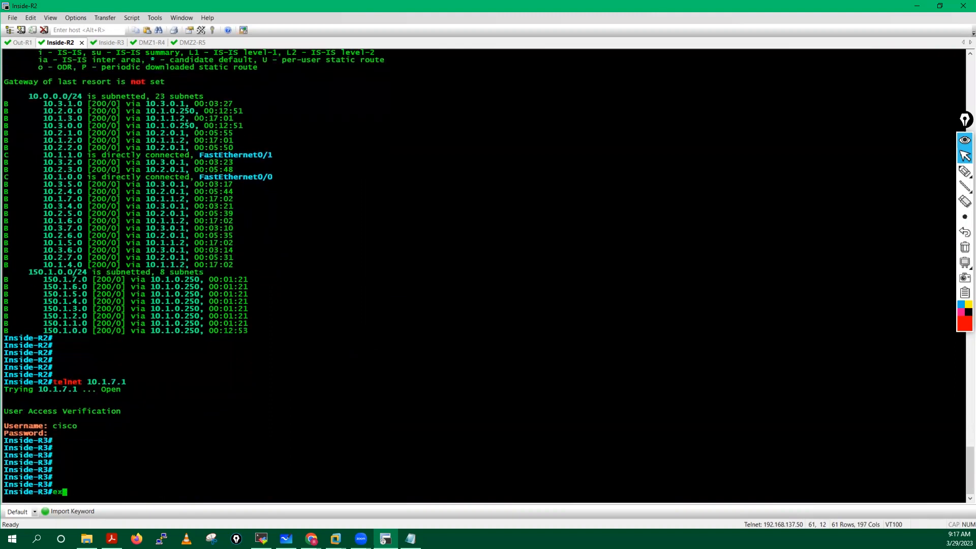
{"action": "key", "text": "Return"}
{"action": "key", "text": "Return"}
{"action": "key", "text": "Return"}
{"action": "key", "text": "Return"}
{"action": "key", "text": "Return"}
{"action": "key", "text": "Return"}
{"action": "key", "text": "Return"}
{"action": "key", "text": "Return"}
{"action": "key", "text": "Return"}
{"action": "key", "text": "Return"}
{"action": "key", "text": "Return"}
{"action": "key", "text": "Return"}
{"action": "key", "text": "Return"}
{"action": "key", "text": "Return"}
{"action": "key", "text": "Return"}
{"action": "key", "text": "Return"}
{"action": "key", "text": "Return"}
{"action": "key", "text": "Return"}
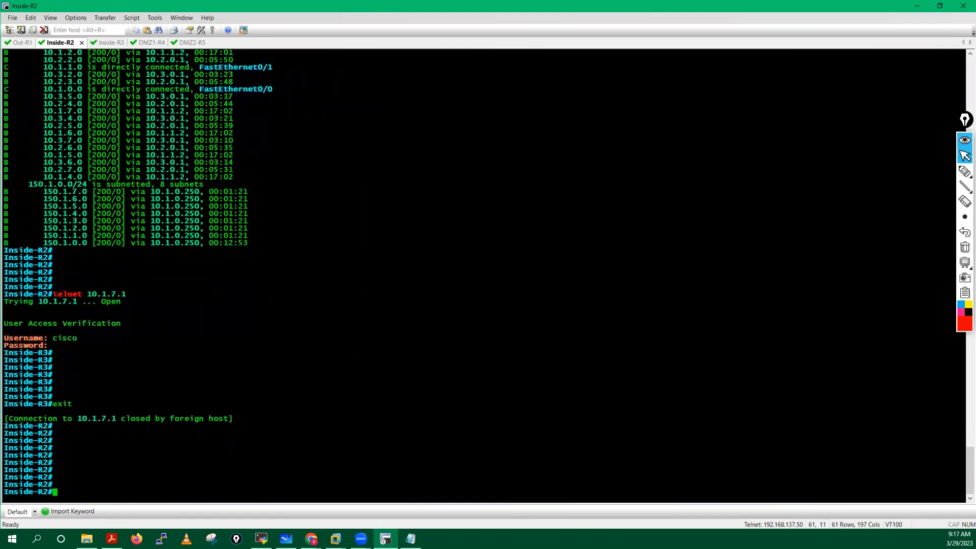
{"action": "key", "text": "Return"}
{"action": "key", "text": "Return"}
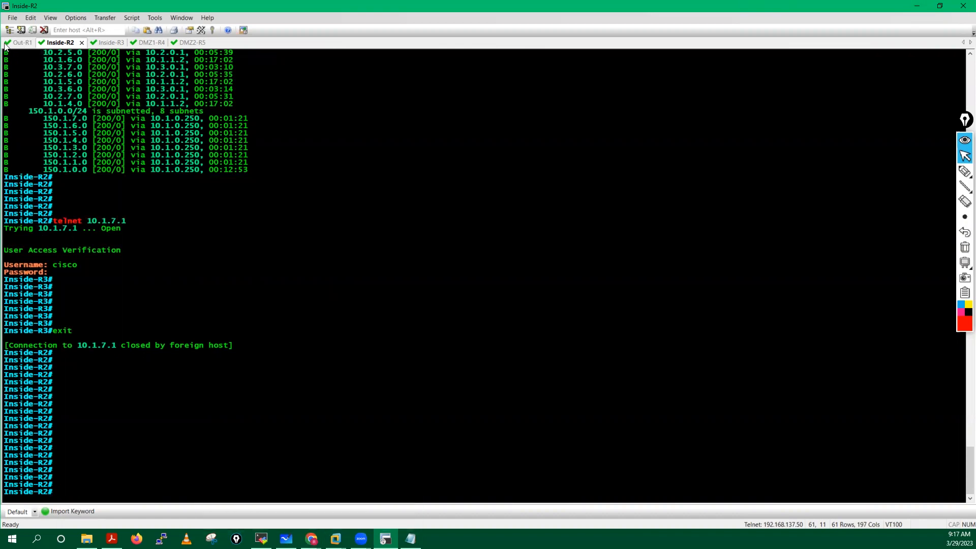
Step: Leave configuration mode on Out-R1 and show its running-config BGP section
{"action": "left_click", "coordinate": [21, 43]}
{"action": "key", "text": "Return"}
{"action": "key", "text": "Return"}
{"action": "key", "text": "Return"}
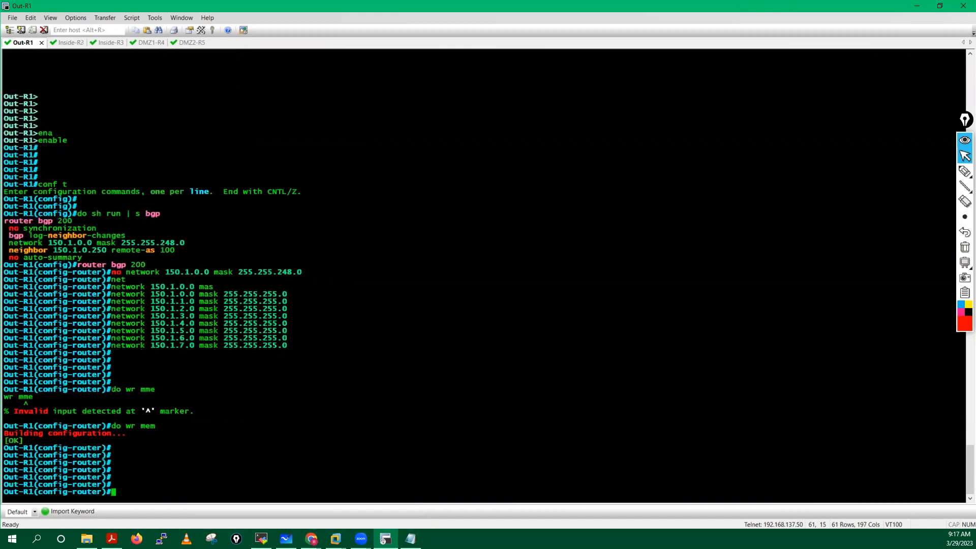
{"action": "type", "text": "end"}
{"action": "key", "text": "Return"}
{"action": "key", "text": "Return"}
{"action": "key", "text": "Return"}
{"action": "key", "text": "Return"}
{"action": "key", "text": "Return"}
{"action": "key", "text": "Return"}
{"action": "key", "text": "Return"}
{"action": "key", "text": "Return"}
{"action": "key", "text": "Return"}
{"action": "key", "text": "Return"}
{"action": "key", "text": "Return"}
{"action": "key", "text": "Return"}
{"action": "key", "text": "Return"}
{"action": "key", "text": "Return"}
{"action": "key", "text": "Return"}
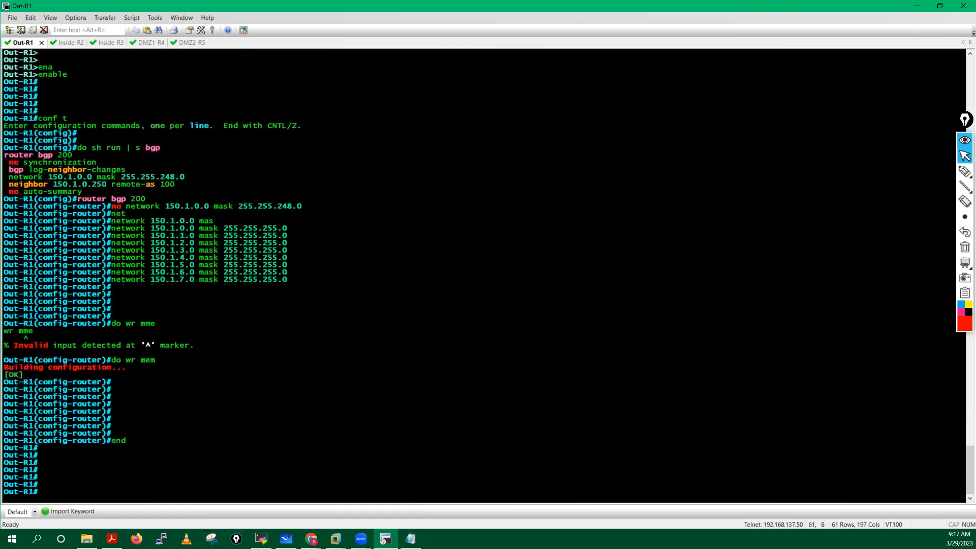
{"action": "type", "text": "sh run"}
{"action": "key", "text": "Tab"}
{"action": "key", "text": "Tab"}
{"action": "key", "text": "Tab"}
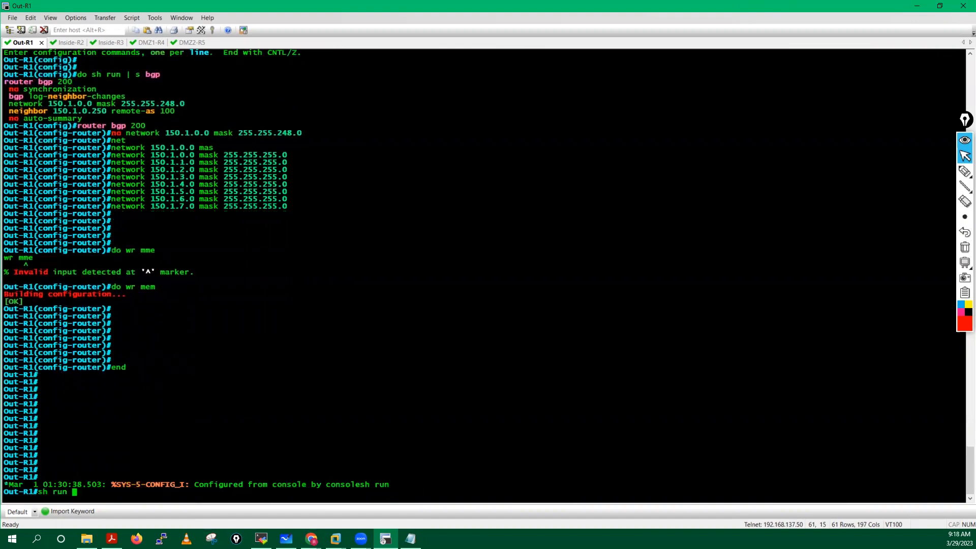
{"action": "type", "text": "| s bgp"}
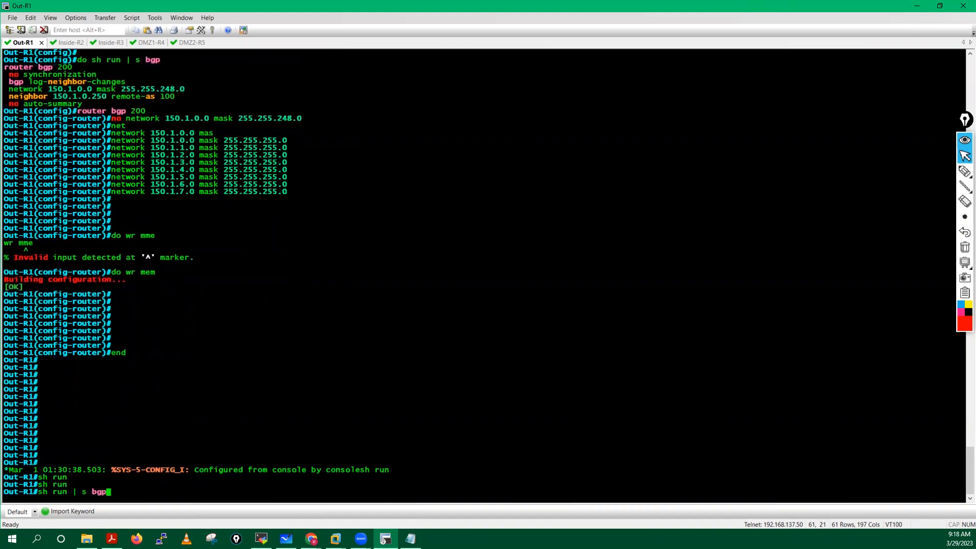
{"action": "key", "text": "Return"}
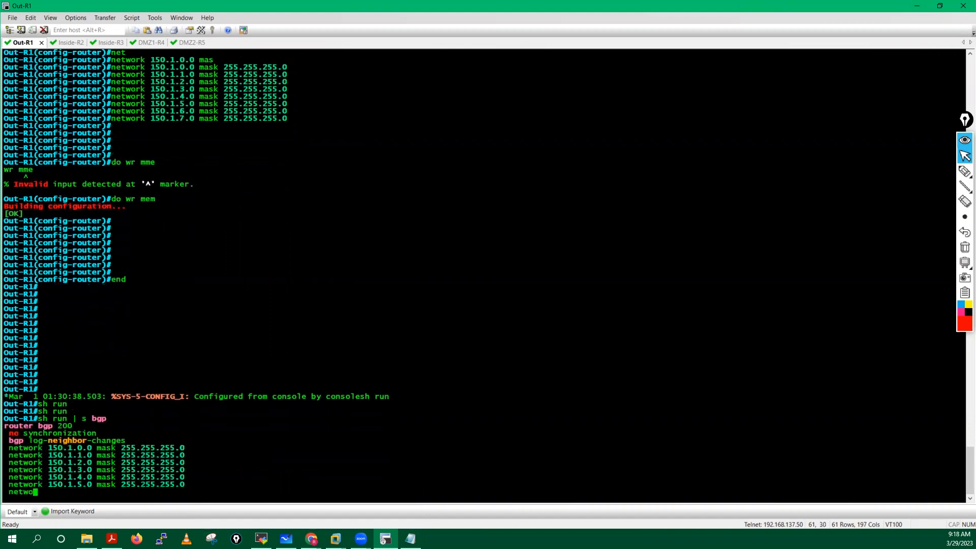
{"action": "key", "text": "Return"}
{"action": "key", "text": "Return"}
{"action": "key", "text": "Return"}
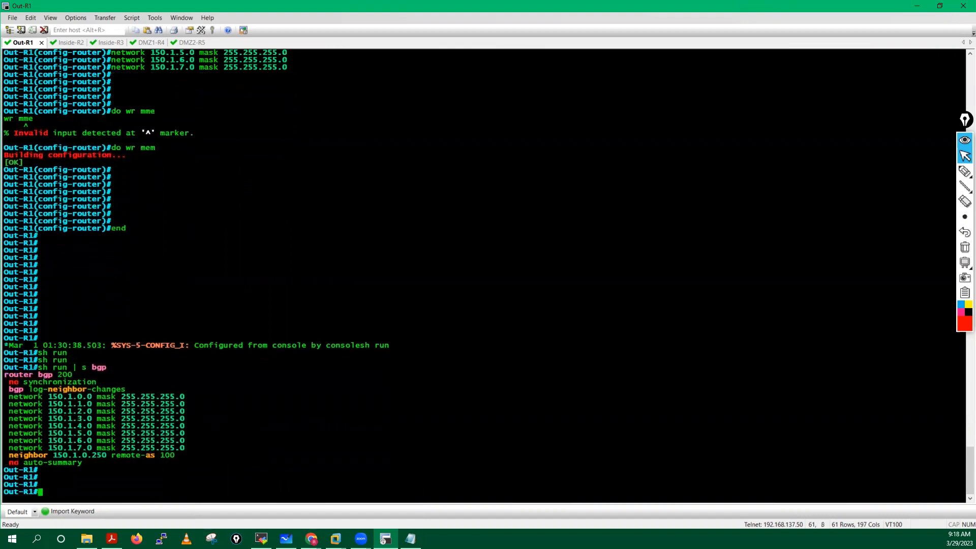
Step: Annotate the output, marking router bgp 200, the network statements and neighbor 150.1.0.250 remote-as 100
{"action": "left_click", "coordinate": [953, 133]}
{"action": "left_click", "coordinate": [952, 170]}
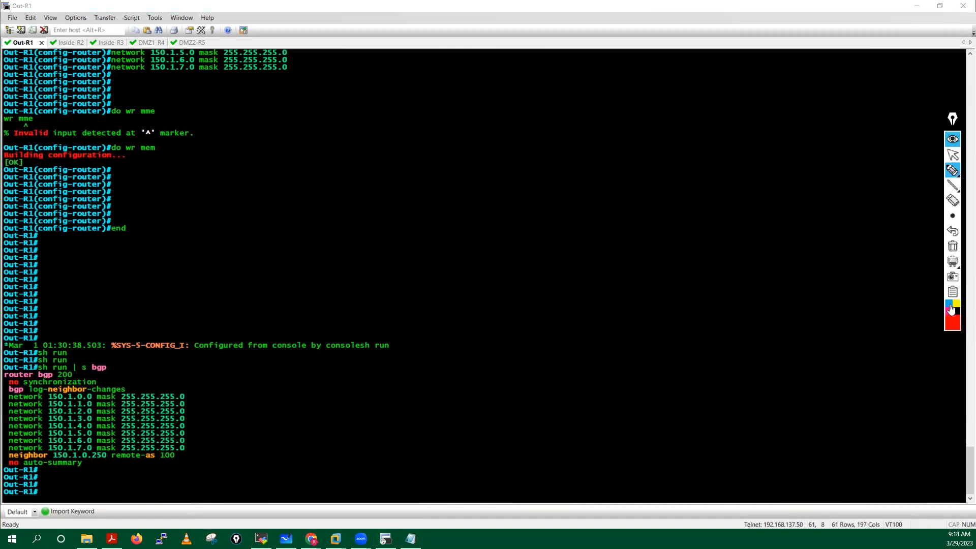
{"action": "left_click", "coordinate": [952, 323]}
{"action": "left_click", "coordinate": [952, 215]}
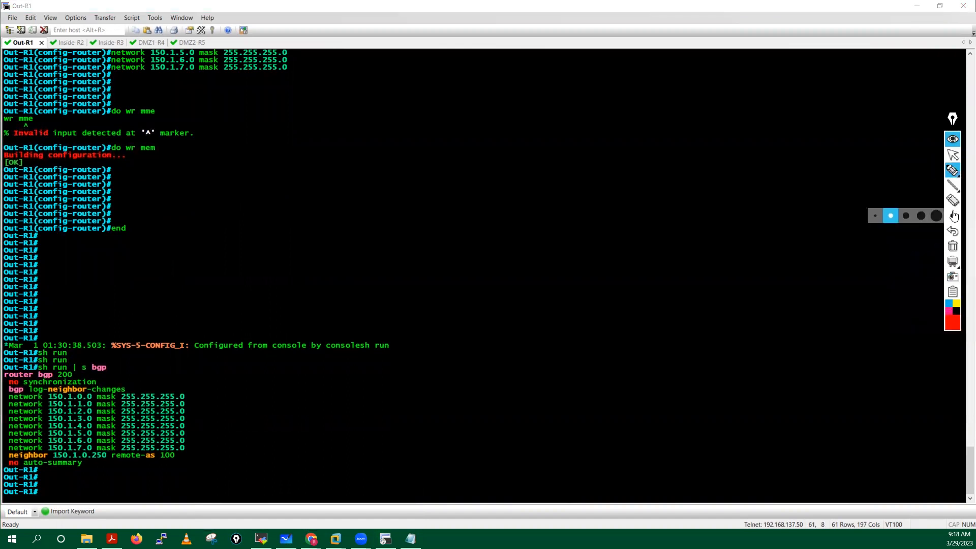
{"action": "left_click", "coordinate": [906, 217]}
{"action": "left_click", "coordinate": [169, 373]}
{"action": "left_click_drag", "start_coordinate": [168, 375], "coordinate": [124, 374]}
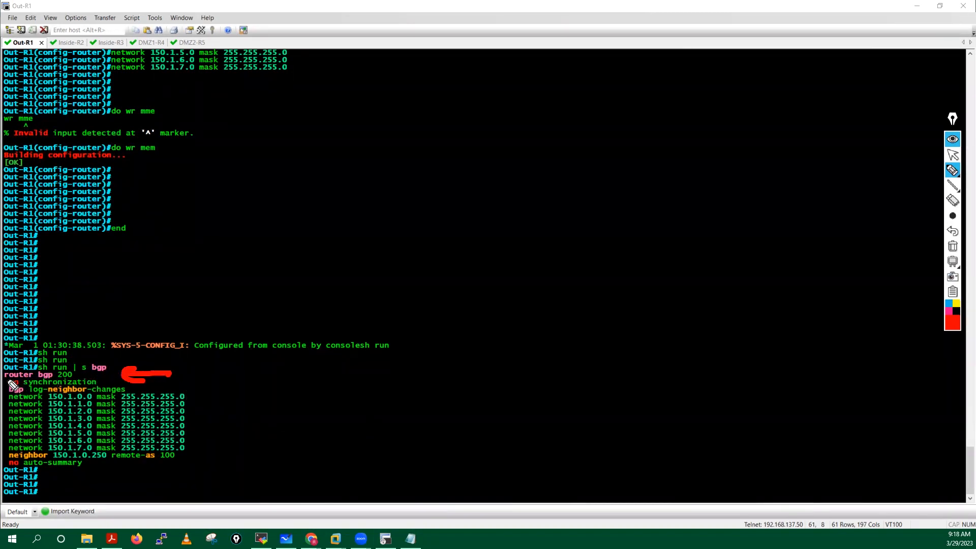
{"action": "left_click", "coordinate": [953, 215]}
{"action": "left_click", "coordinate": [891, 217]}
{"action": "left_click_drag", "start_coordinate": [3, 380], "coordinate": [80, 379]}
{"action": "left_click_drag", "start_coordinate": [7, 462], "coordinate": [182, 461]}
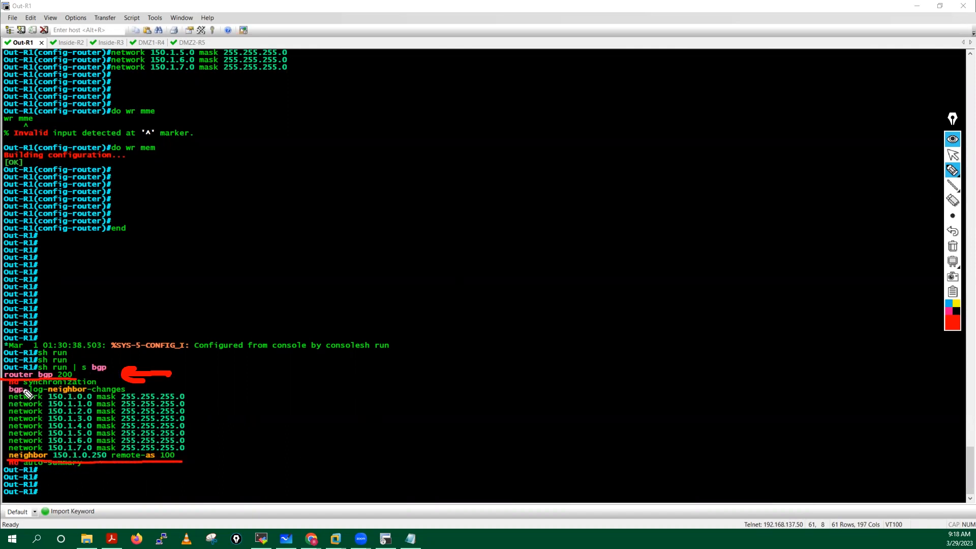
{"action": "left_click_drag", "start_coordinate": [14, 397], "coordinate": [9, 454]}
{"action": "mouse_move", "coordinate": [183, 389]}
{"action": "left_mouse_down"}
{"action": "mouse_move", "coordinate": [192, 391]}
{"action": "mouse_move", "coordinate": [192, 449]}
{"action": "mouse_move", "coordinate": [183, 451]}
{"action": "mouse_move", "coordinate": [199, 422]}
{"action": "mouse_move", "coordinate": [204, 432]}
{"action": "left_mouse_up"}
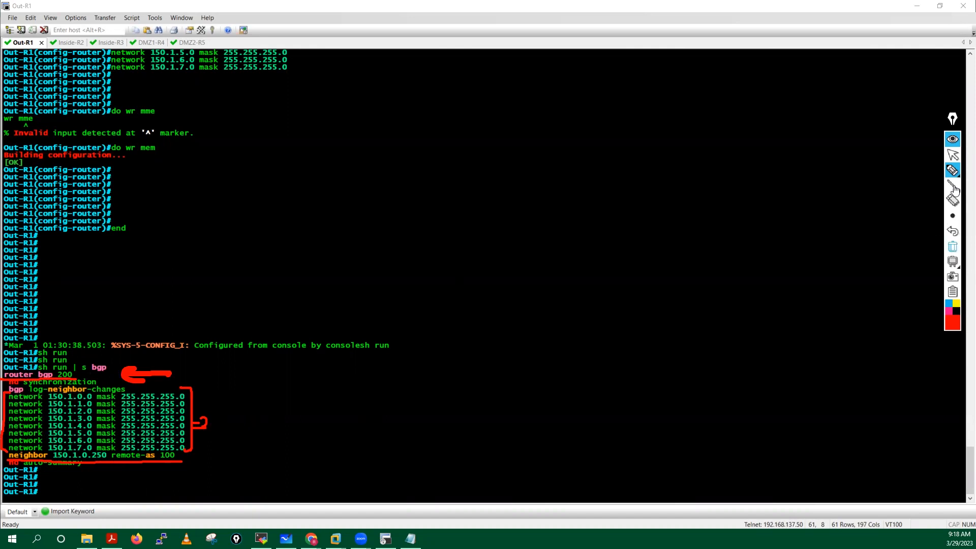
Step: Clear the annotations and copy Out-R1's BGP configuration block
{"action": "left_click", "coordinate": [952, 154]}
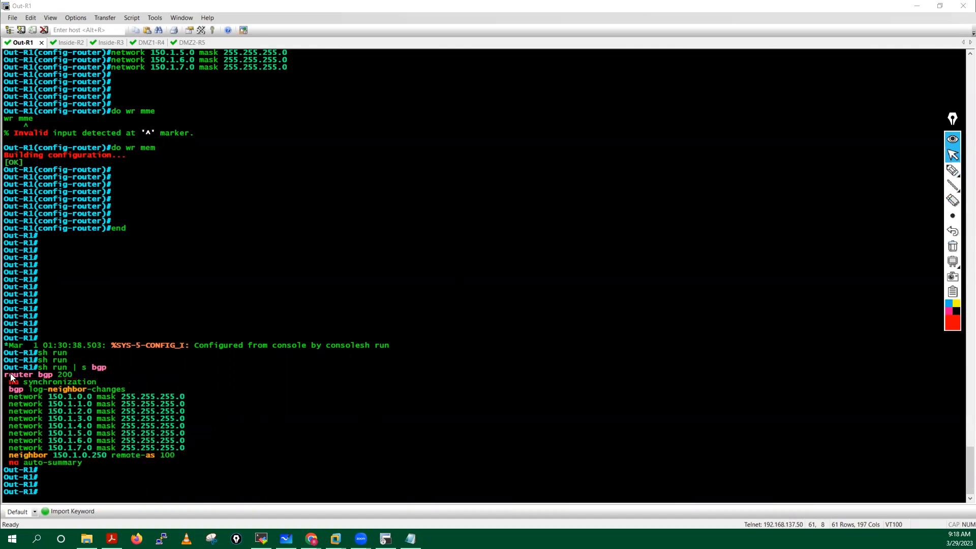
{"action": "left_click_drag", "start_coordinate": [10, 373], "coordinate": [81, 461]}
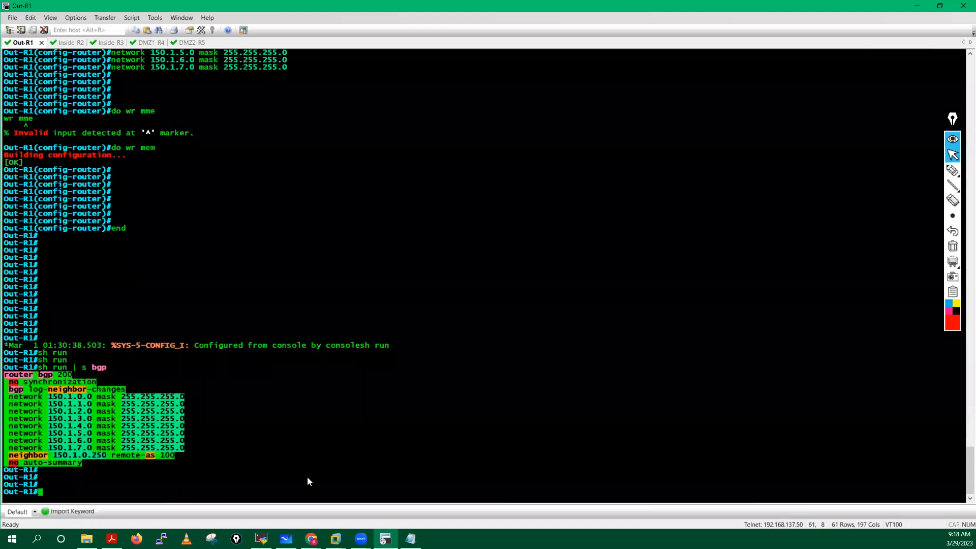
{"action": "left_click", "coordinate": [410, 539]}
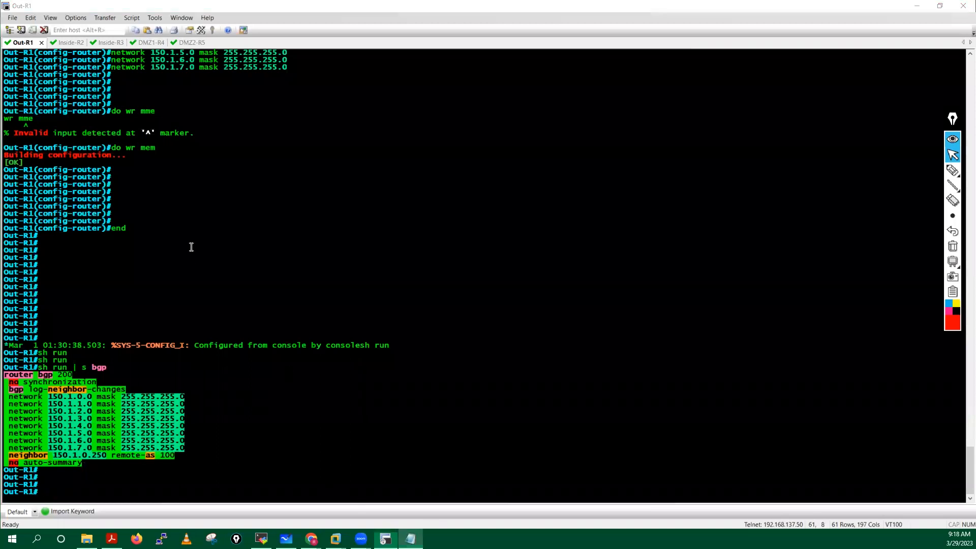
Step: Paste Out-R1's BGP block below the RIP lines under a '!!!!!!!!!! R1-Outside' heading
{"action": "scroll", "coordinate": [322, 365], "scroll_direction": "down", "scroll_amount": 20}
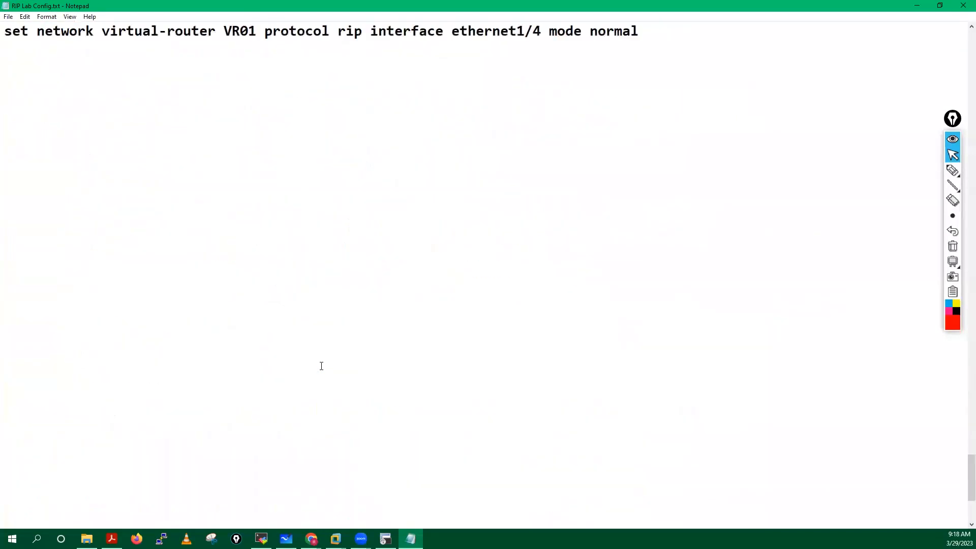
{"action": "scroll", "coordinate": [643, 205], "scroll_direction": "up", "scroll_amount": 3}
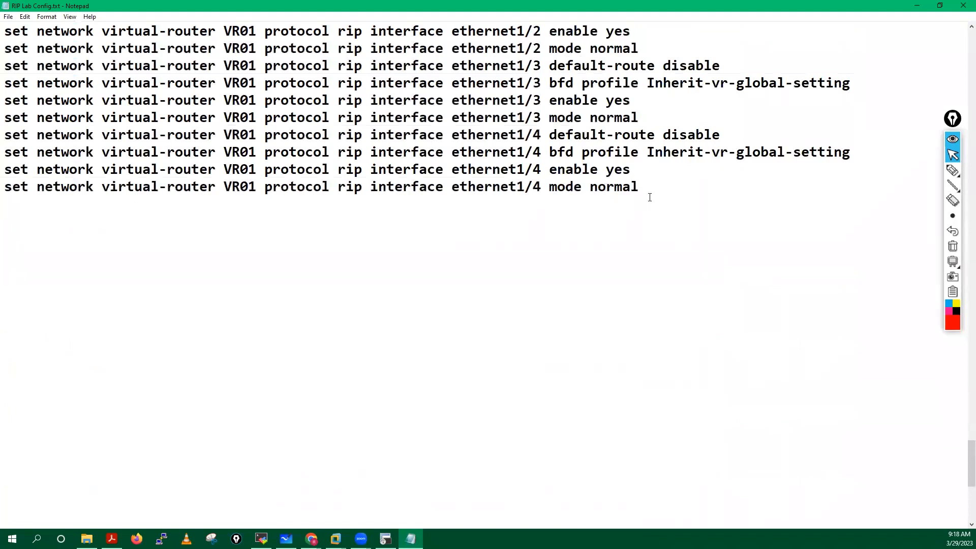
{"action": "key", "text": "Return"}
{"action": "key", "text": "Return"}
{"action": "key", "text": "Return"}
{"action": "type", "text": "router bgp 200  no synchronization  bgp log-neighbor-changes  network 150.1.0.0 mask 255.255.255.0  network 150.1.1.0 mask 255.255.255.0  network 150.1.2.0 mask 255.255.255.0  network 150.1.3.0 mask 255.255.255.0  network 150.1.4.0 mask 255.255.255.0  network 150.1.5.0 mask 255.255.255.0  network 150.1.6.0 mask 255.255.255.0  network 150.1.7.0 mask 255.255.255.0  neighbor 150.1.0.250 remote-as 100  no auto-summary"}
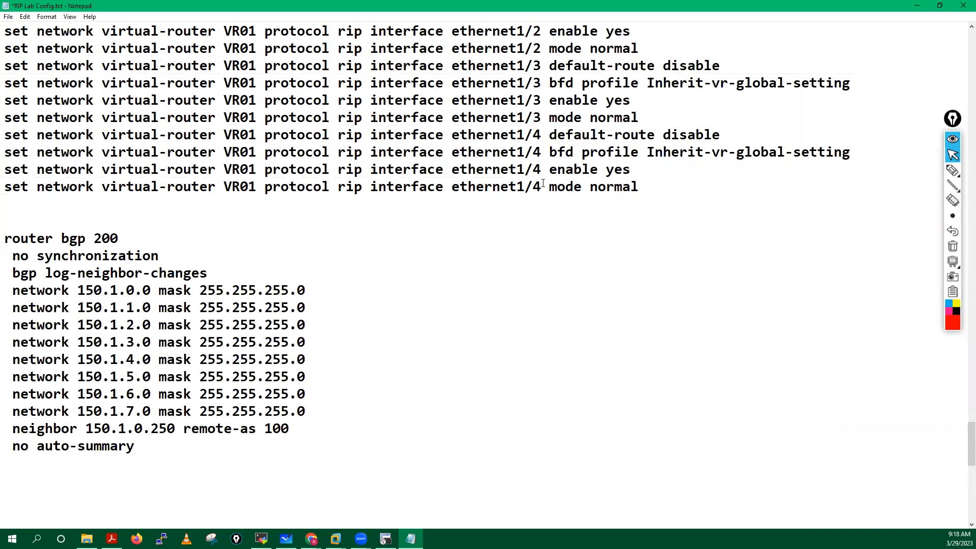
{"action": "left_click", "coordinate": [21, 227]}
{"action": "type", "text": "!!!!!!!!!! R1-Outside"}
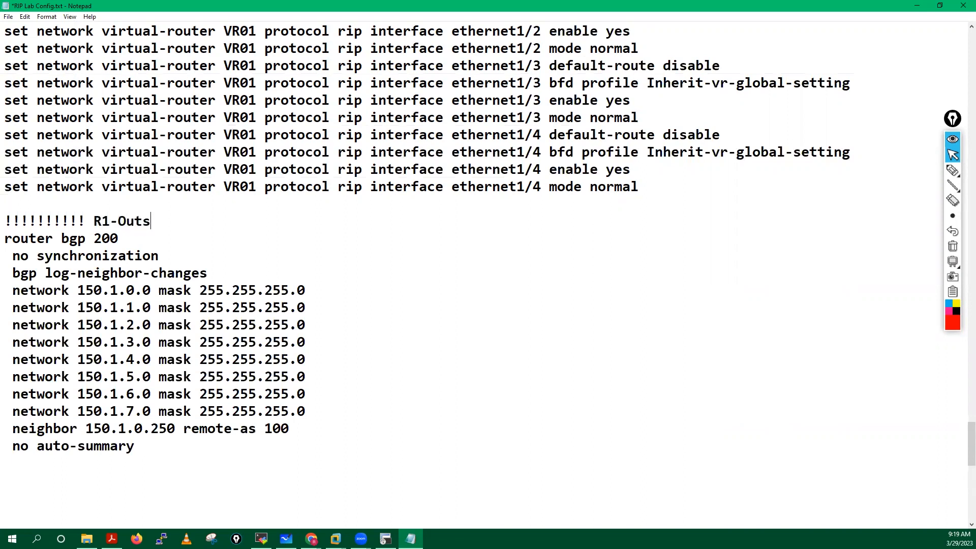
Step: Remove the synchronization, log-neighbor-changes and no auto-summary lines, and end the block with exit
{"action": "left_click_drag", "start_coordinate": [208, 273], "coordinate": [5, 261]}
{"action": "key", "text": "BackSpace"}
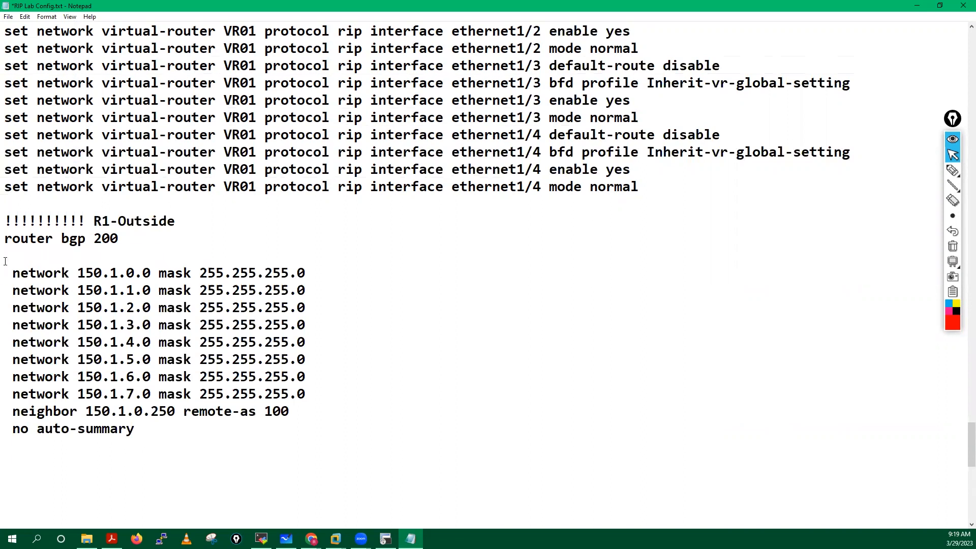
{"action": "key", "text": "BackSpace"}
{"action": "left_click_drag", "start_coordinate": [145, 416], "coordinate": [5, 413]}
{"action": "key", "text": "BackSpace"}
{"action": "left_click", "coordinate": [293, 394]}
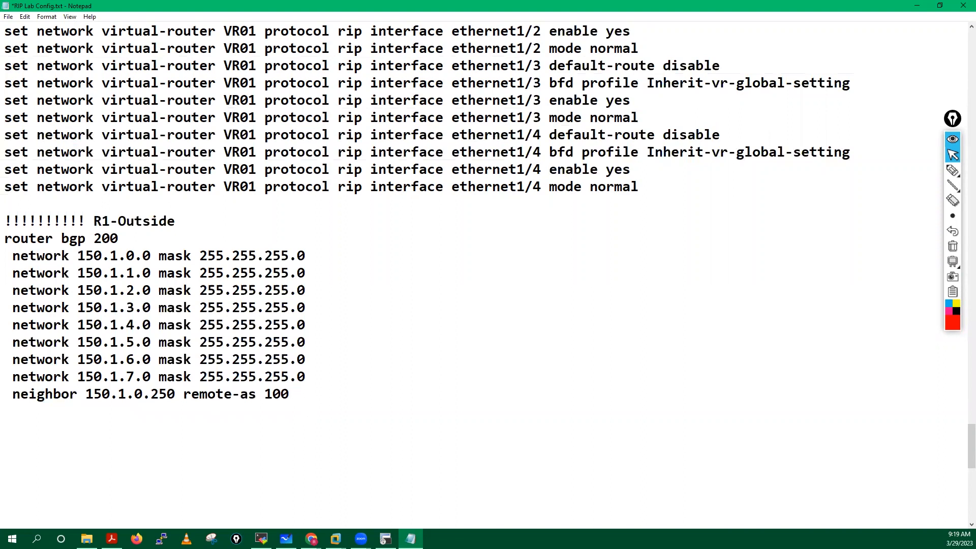
{"action": "type", "text": "exit"}
{"action": "key", "text": "Return"}
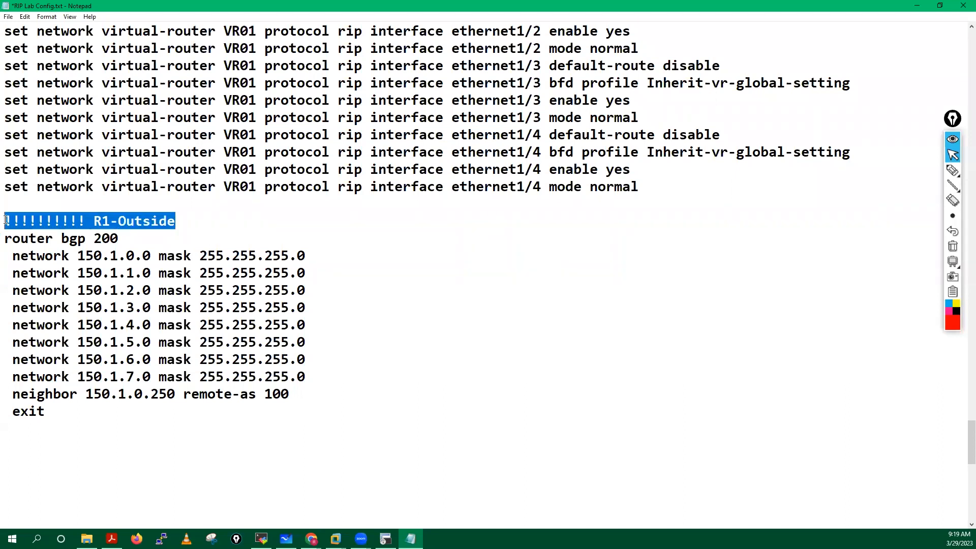
Step: Add a '!!!!!!!!!! R2-Inside' heading below the R1-Outside block
{"action": "left_click", "coordinate": [6, 440]}
{"action": "type", "text": "!!!!!!!!!! R1-Outside"}
{"action": "key", "text": "BackSpace"}
{"action": "type", "text": "2"}
{"action": "left_click", "coordinate": [194, 451], "text": "shift"}
{"action": "type", "text": "I"}
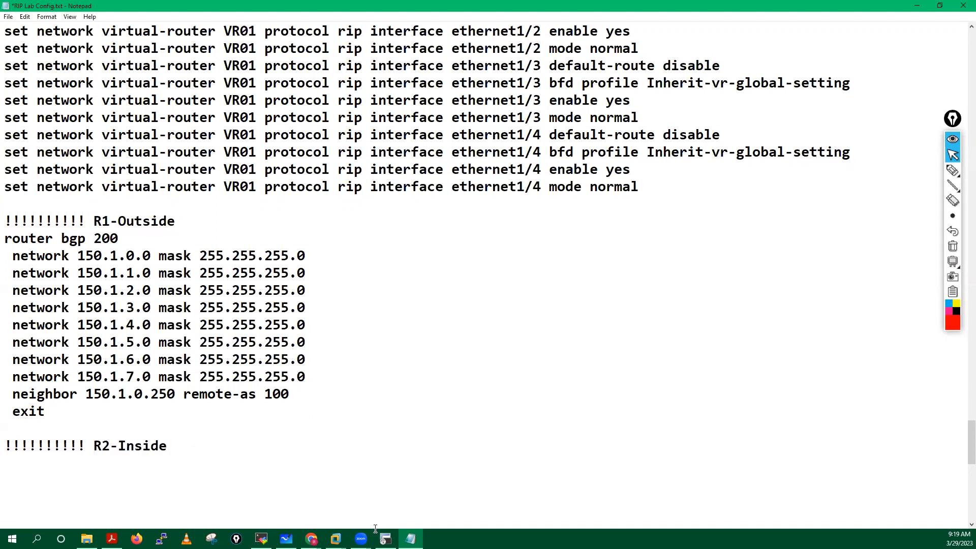
{"action": "left_click", "coordinate": [385, 539]}
Step: Copy Inside-R2's BGP 100 section, with route-reflector clients 10.1.0.250 and 10.1.1.2
{"action": "left_click", "coordinate": [368, 383]}
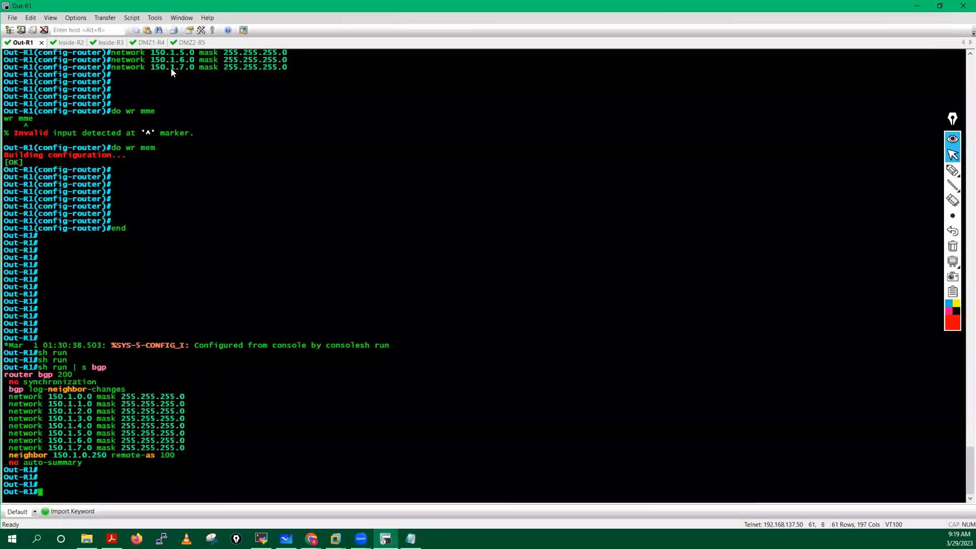
{"action": "left_click", "coordinate": [81, 40]}
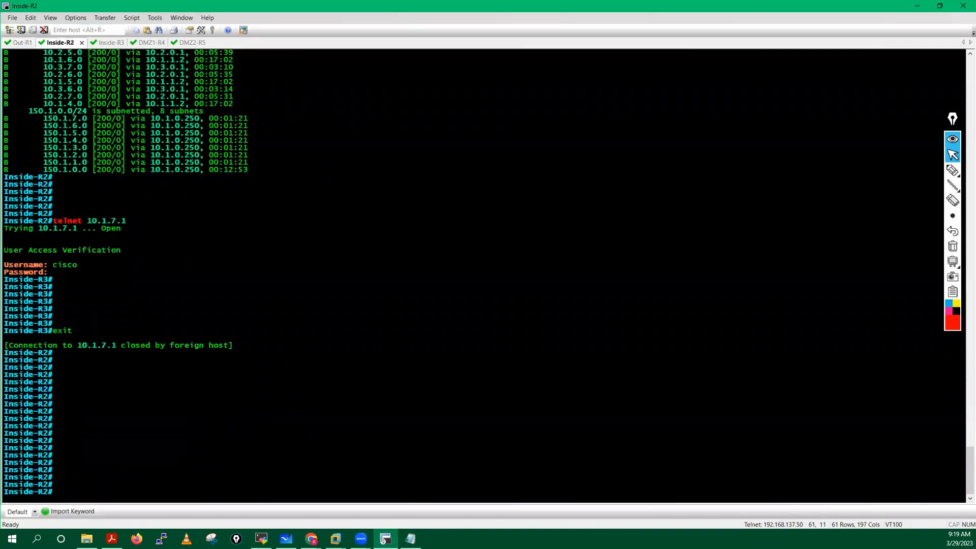
{"action": "key", "text": "Return"}
{"action": "key", "text": "Return"}
{"action": "key", "text": "Return"}
{"action": "key", "text": "Return"}
{"action": "key", "text": "Return"}
{"action": "type", "text": "sho"}
{"action": "key", "text": "Tab"}
{"action": "type", "text": "run"}
{"action": "key", "text": "Tab"}
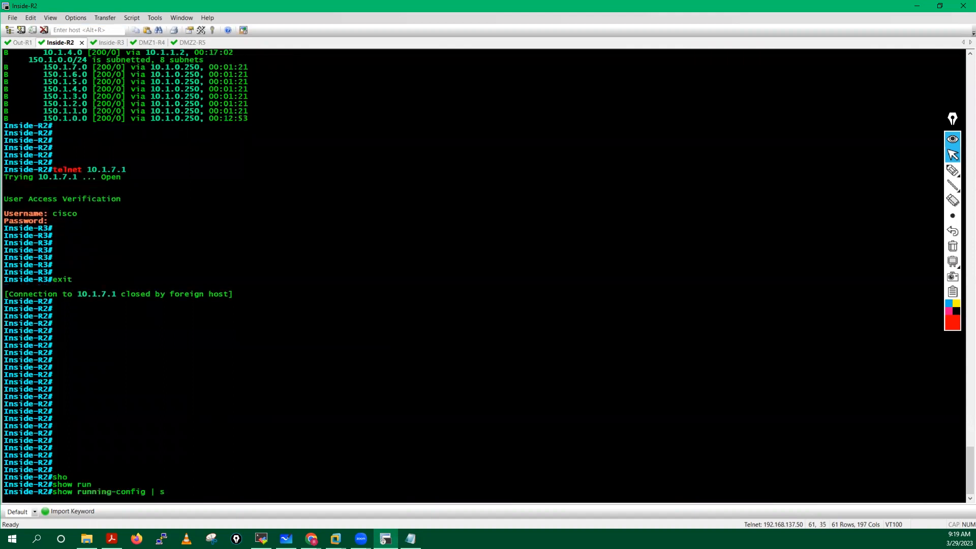
{"action": "type", "text": "| s bgp"}
{"action": "key", "text": "Return"}
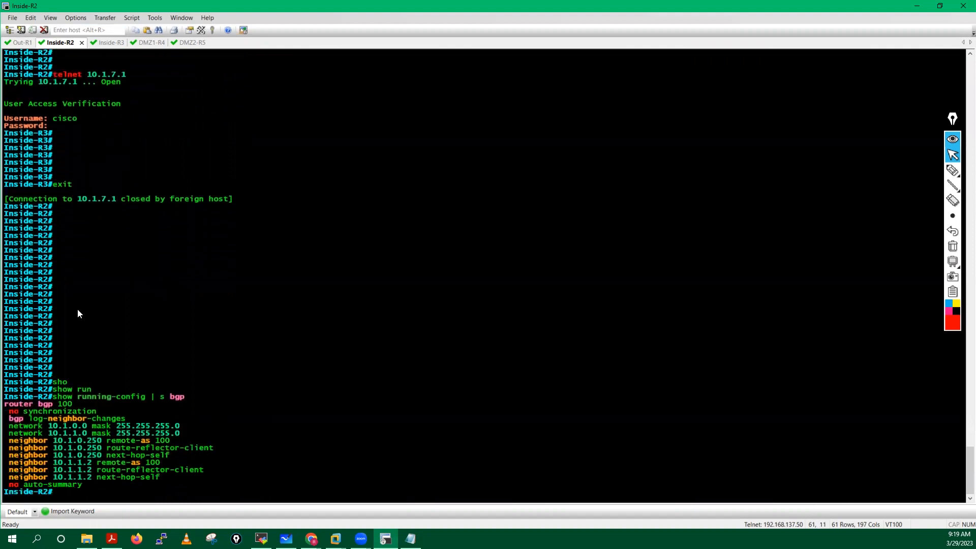
{"action": "left_click_drag", "start_coordinate": [7, 405], "coordinate": [91, 481]}
{"action": "key", "text": "ctrl+c"}
{"action": "key", "text": "alt+Tab"}
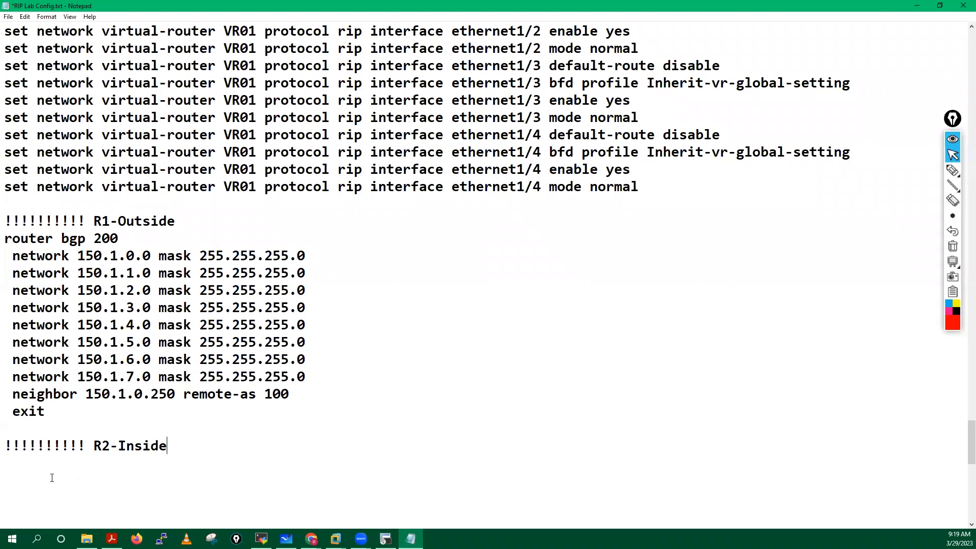
Step: Paste Inside-R2's BGP 100 block, drop synchronization and logging lines, and replace no auto-summary with exit
{"action": "key", "text": "ctrl+v"}
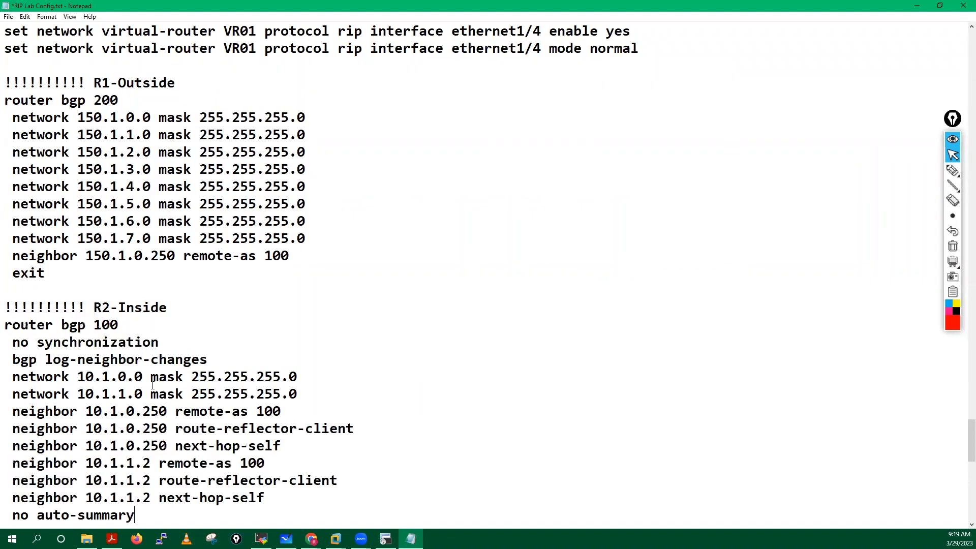
{"action": "left_click_drag", "start_coordinate": [5, 238], "coordinate": [208, 255]}
{"action": "key", "text": "BackSpace"}
{"action": "key", "text": "BackSpace"}
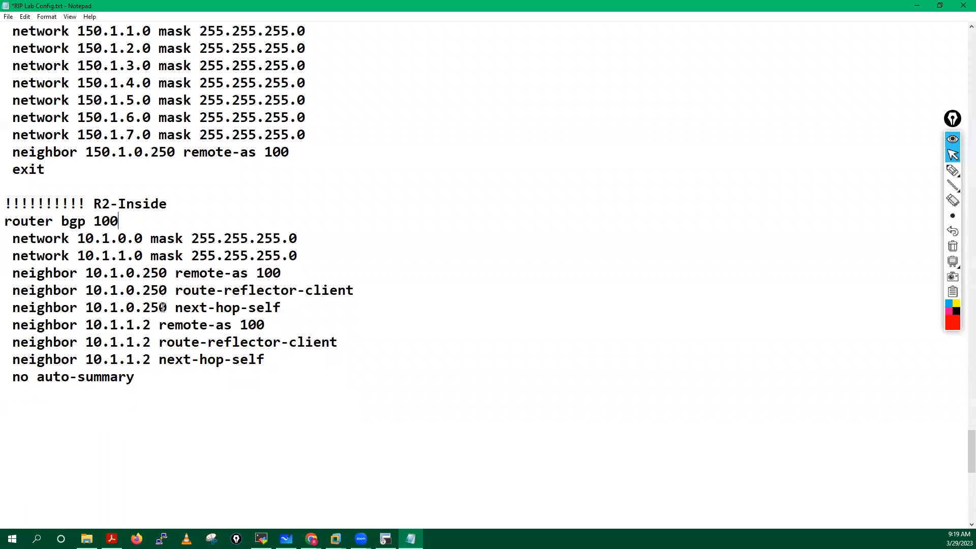
{"action": "left_click_drag", "start_coordinate": [150, 381], "coordinate": [15, 377]}
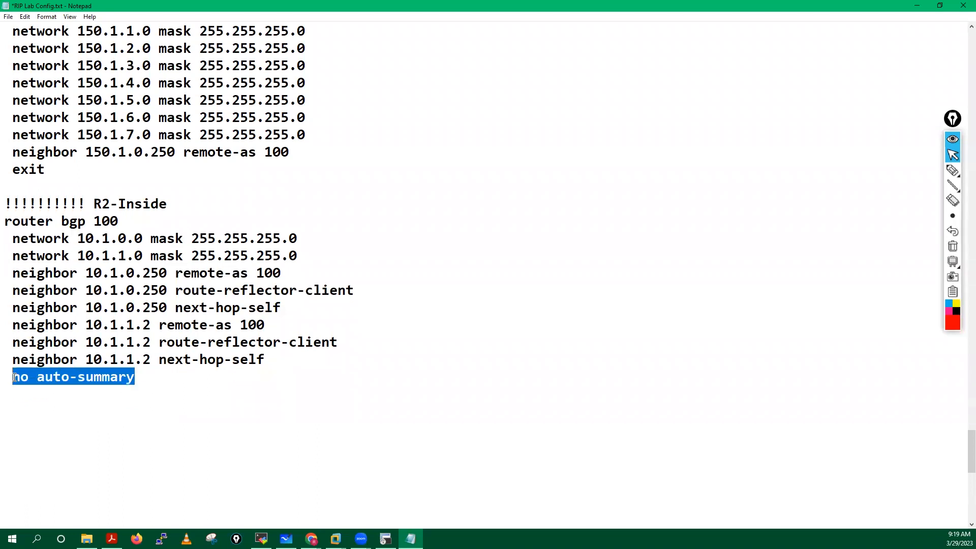
{"action": "type", "text": "exit"}
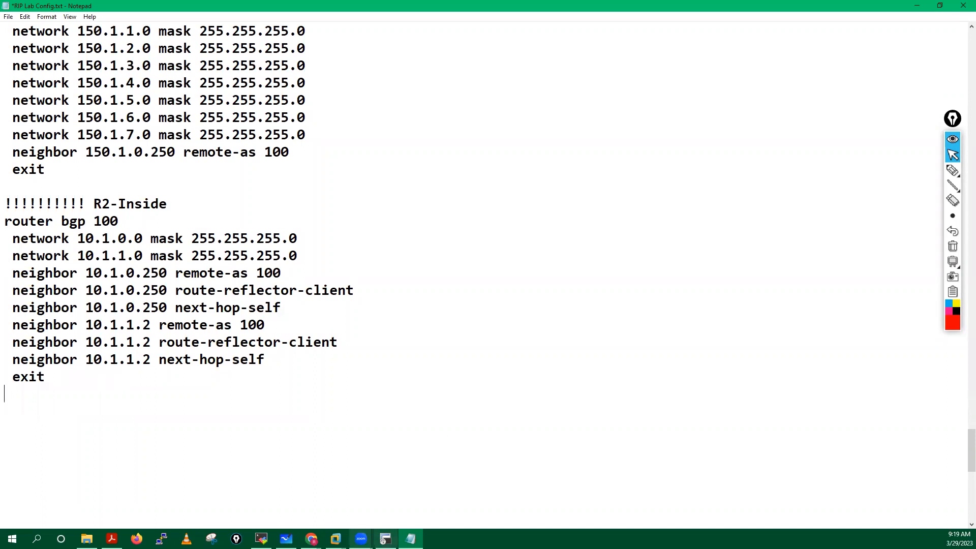
Step: Return to the Inside-R2 terminal and ready the pen annotation tool in yellow
{"action": "left_click", "coordinate": [386, 539]}
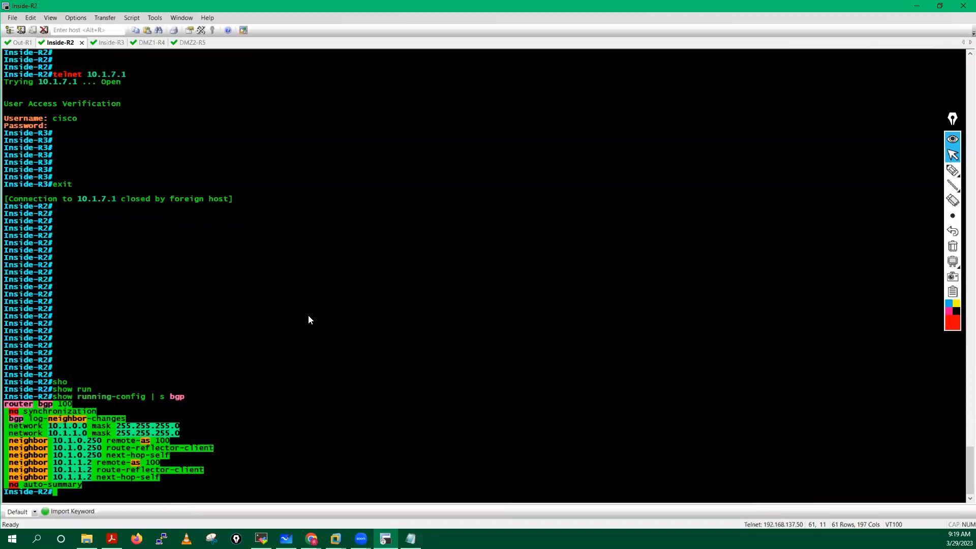
{"action": "key", "text": "Return"}
{"action": "key", "text": "Return"}
{"action": "key", "text": "Return"}
{"action": "key", "text": "Return"}
{"action": "key", "text": "Return"}
{"action": "key", "text": "Return"}
{"action": "key", "text": "Return"}
{"action": "key", "text": "Return"}
{"action": "key", "text": "Return"}
{"action": "key", "text": "Return"}
{"action": "key", "text": "Return"}
{"action": "key", "text": "Return"}
{"action": "key", "text": "Return"}
{"action": "key", "text": "Return"}
{"action": "key", "text": "Return"}
{"action": "key", "text": "Return"}
{"action": "key", "text": "Return"}
{"action": "key", "text": "Return"}
{"action": "key", "text": "Return"}
{"action": "key", "text": "Return"}
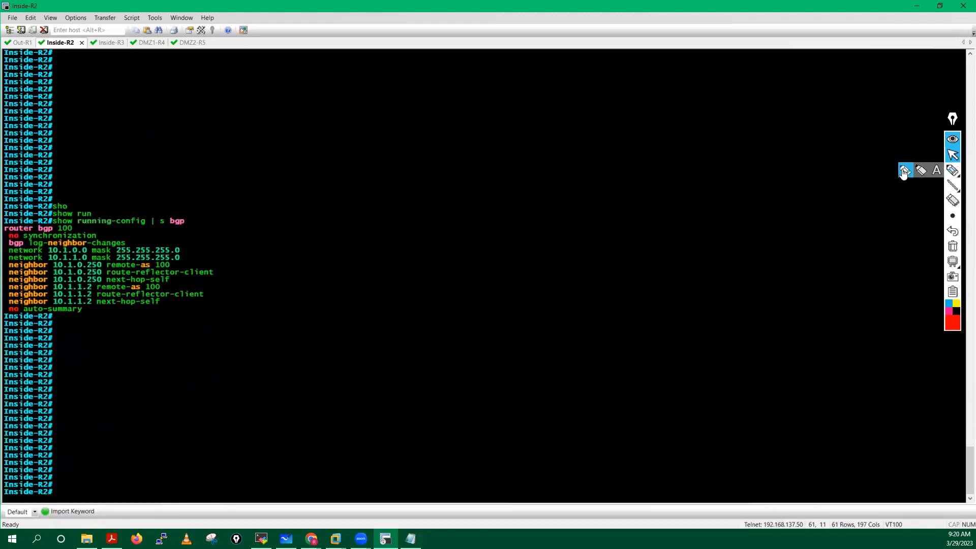
{"action": "left_click", "coordinate": [953, 171]}
{"action": "left_click", "coordinate": [958, 328]}
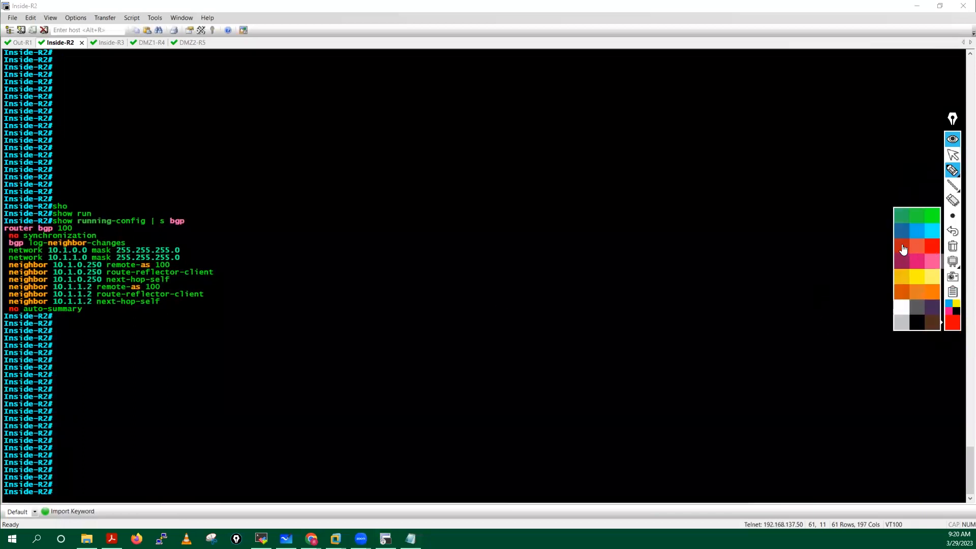
{"action": "left_click", "coordinate": [902, 249]}
{"action": "left_click", "coordinate": [953, 327]}
{"action": "left_click", "coordinate": [933, 249]}
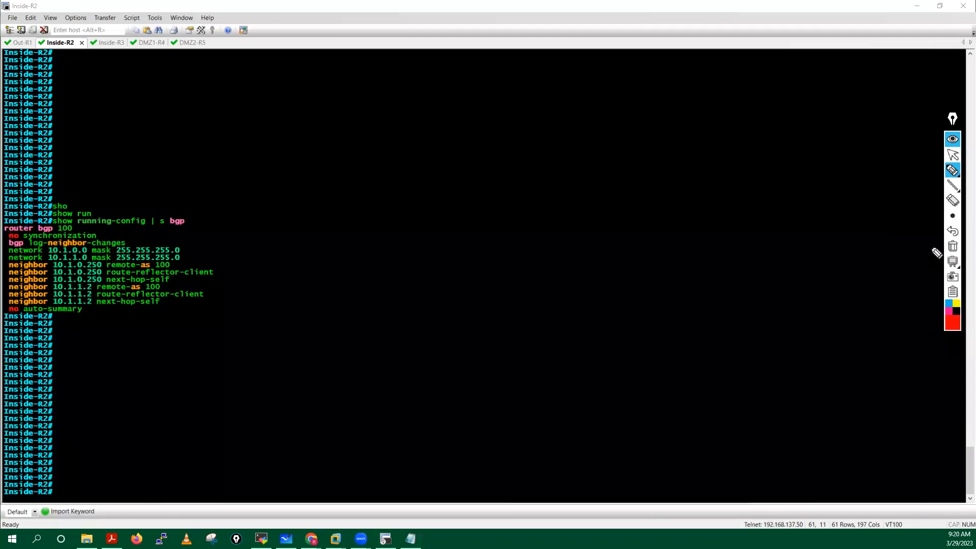
{"action": "left_click", "coordinate": [952, 328]}
{"action": "left_click", "coordinate": [920, 282]}
Step: Mark up running-config, router bgp 100, the neighbor lines and both remote-as 100 entries in yellow
{"action": "left_click_drag", "start_coordinate": [144, 228], "coordinate": [93, 224]}
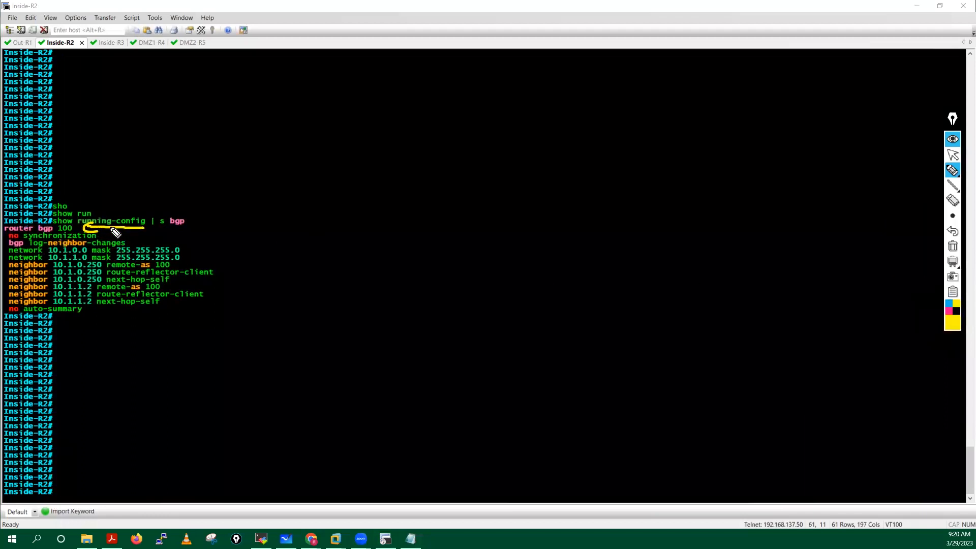
{"action": "mouse_move", "coordinate": [11, 237]}
{"action": "left_mouse_down"}
{"action": "mouse_move", "coordinate": [55, 240]}
{"action": "mouse_move", "coordinate": [48, 216]}
{"action": "mouse_move", "coordinate": [5, 227]}
{"action": "mouse_move", "coordinate": [10, 238]}
{"action": "left_mouse_up"}
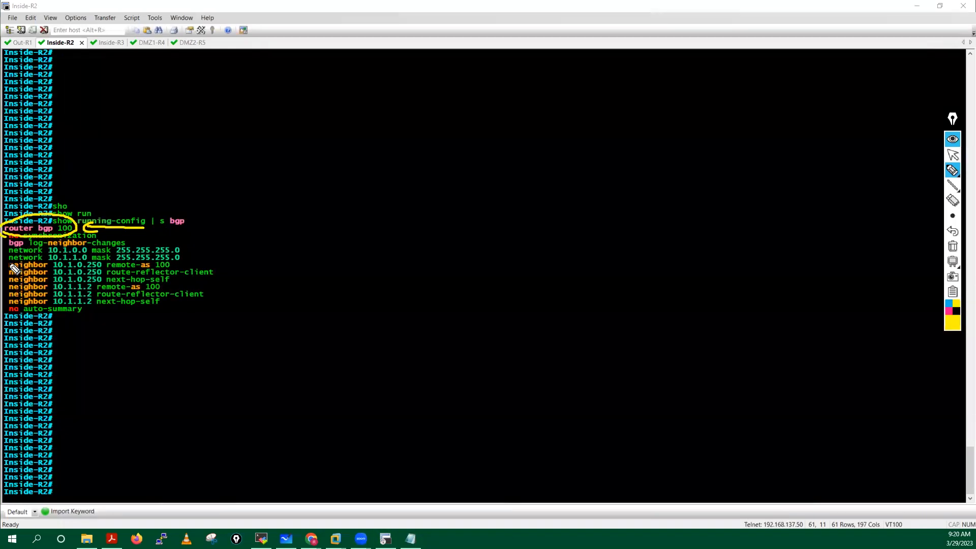
{"action": "mouse_move", "coordinate": [11, 275]}
{"action": "left_mouse_down"}
{"action": "mouse_move", "coordinate": [8, 300]}
{"action": "mouse_move", "coordinate": [21, 304]}
{"action": "left_mouse_up"}
{"action": "mouse_move", "coordinate": [195, 259]}
{"action": "left_mouse_down"}
{"action": "mouse_move", "coordinate": [227, 279]}
{"action": "mouse_move", "coordinate": [171, 316]}
{"action": "left_mouse_up"}
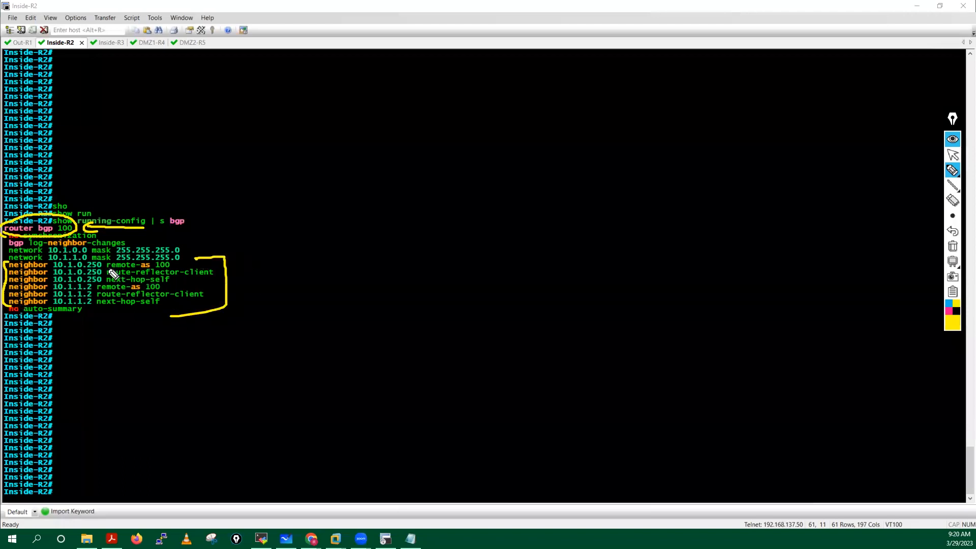
{"action": "left_click_drag", "start_coordinate": [107, 268], "coordinate": [172, 268]}
{"action": "left_click_drag", "start_coordinate": [98, 290], "coordinate": [161, 291]}
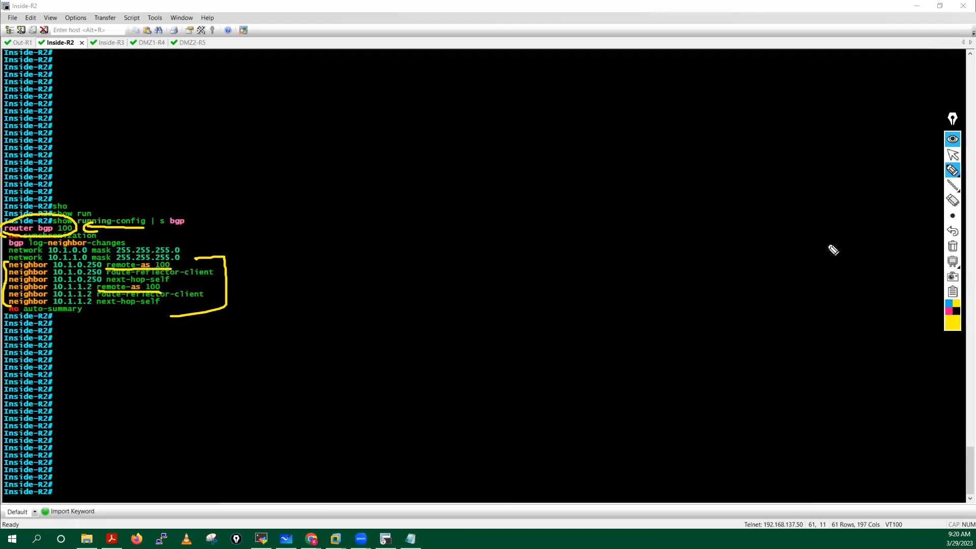
Step: Switch to red, underline route-reflector-client on neighbor 10.1.0.250 and write RR beside the config
{"action": "left_click", "coordinate": [952, 246]}
{"action": "left_click", "coordinate": [953, 323]}
{"action": "left_click", "coordinate": [934, 251]}
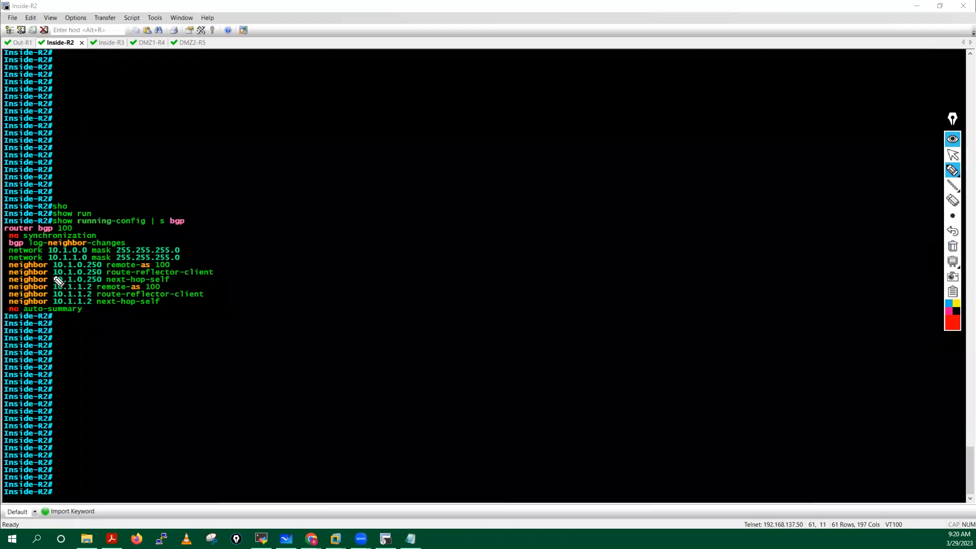
{"action": "mouse_move", "coordinate": [111, 281]}
{"action": "left_mouse_down"}
{"action": "mouse_move", "coordinate": [222, 273]}
{"action": "mouse_move", "coordinate": [181, 273]}
{"action": "left_mouse_up"}
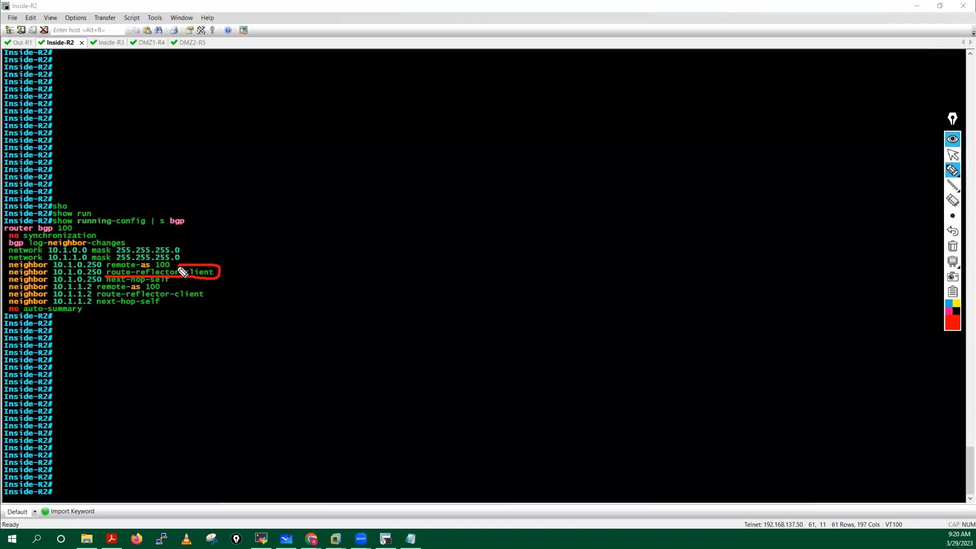
{"action": "left_click_drag", "start_coordinate": [10, 277], "coordinate": [107, 275]}
{"action": "mouse_move", "coordinate": [322, 209]}
{"action": "left_mouse_down"}
{"action": "mouse_move", "coordinate": [337, 212]}
{"action": "mouse_move", "coordinate": [328, 166]}
{"action": "left_mouse_up"}
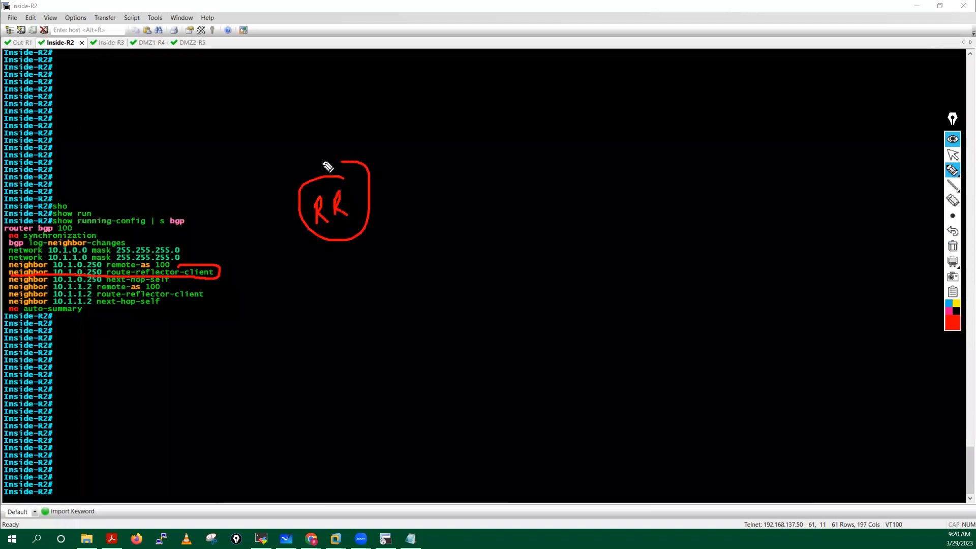
Step: Clear all annotations from the Inside-R2 output and stop drawing
{"action": "left_click", "coordinate": [953, 246]}
{"action": "left_click", "coordinate": [952, 154]}
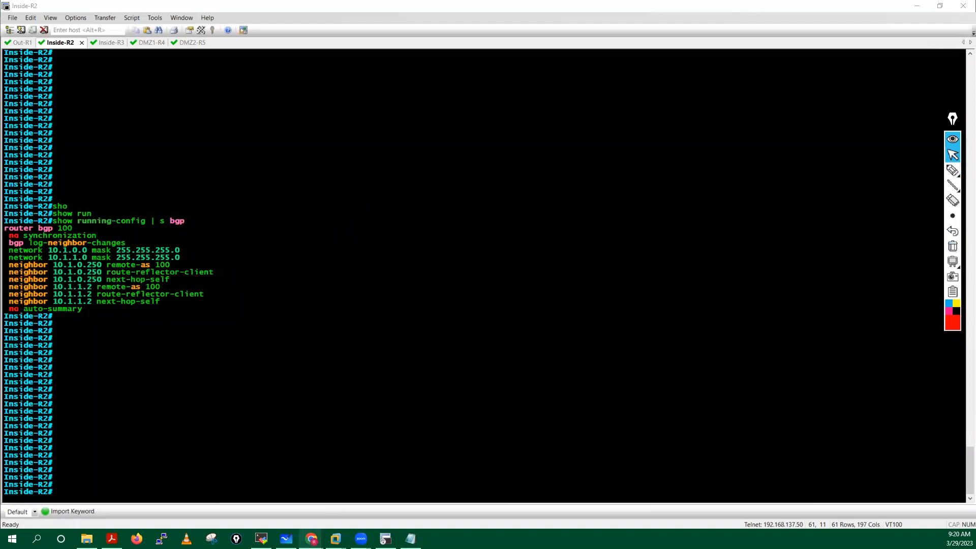
{"action": "mouse_move", "coordinate": [311, 539]}
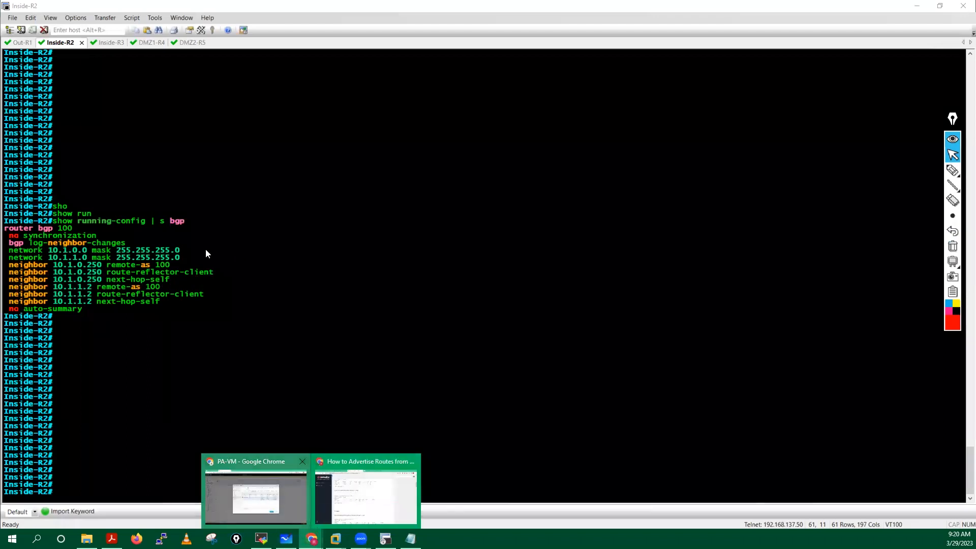
{"action": "left_click", "coordinate": [264, 505]}
Step: On the EVE topology, circle Inside-R2, Inside-R3 and the PaloAlto firewall, labelling Inside-R2 as RR
{"action": "left_click", "coordinate": [63, 9]}
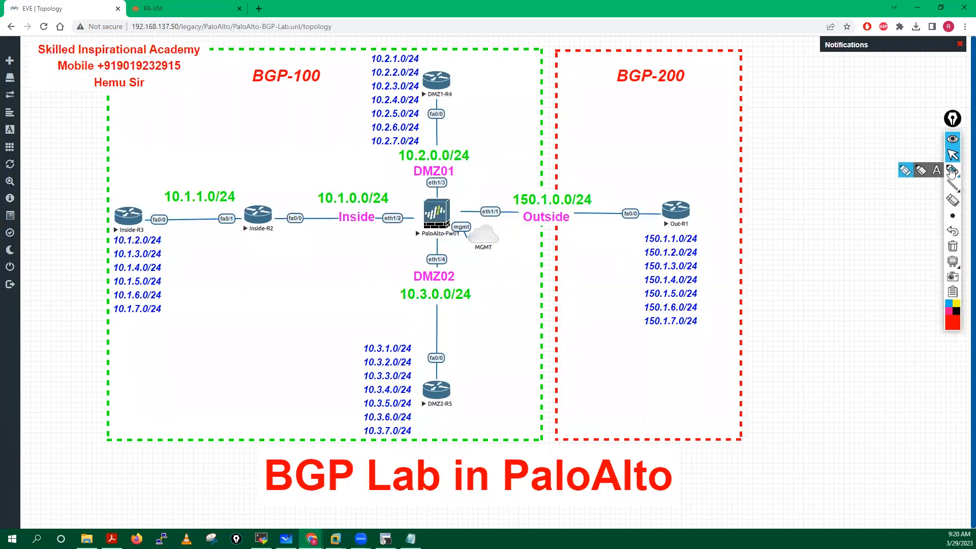
{"action": "left_click", "coordinate": [952, 170]}
{"action": "mouse_move", "coordinate": [266, 193]}
{"action": "left_mouse_down"}
{"action": "mouse_move", "coordinate": [277, 253]}
{"action": "mouse_move", "coordinate": [265, 194]}
{"action": "left_mouse_up"}
{"action": "mouse_move", "coordinate": [143, 202]}
{"action": "left_mouse_down"}
{"action": "mouse_move", "coordinate": [113, 211]}
{"action": "mouse_move", "coordinate": [147, 221]}
{"action": "mouse_move", "coordinate": [133, 193]}
{"action": "left_mouse_up"}
{"action": "left_click_drag", "start_coordinate": [415, 192], "coordinate": [433, 193]}
{"action": "mouse_move", "coordinate": [252, 164]}
{"action": "left_mouse_down"}
{"action": "mouse_move", "coordinate": [253, 188]}
{"action": "mouse_move", "coordinate": [282, 178]}
{"action": "left_mouse_up"}
{"action": "mouse_move", "coordinate": [242, 134]}
{"action": "left_mouse_down"}
{"action": "mouse_move", "coordinate": [251, 146]}
{"action": "mouse_move", "coordinate": [236, 152]}
{"action": "mouse_move", "coordinate": [264, 138]}
{"action": "mouse_move", "coordinate": [239, 101]}
{"action": "mouse_move", "coordinate": [282, 175]}
{"action": "left_mouse_up"}
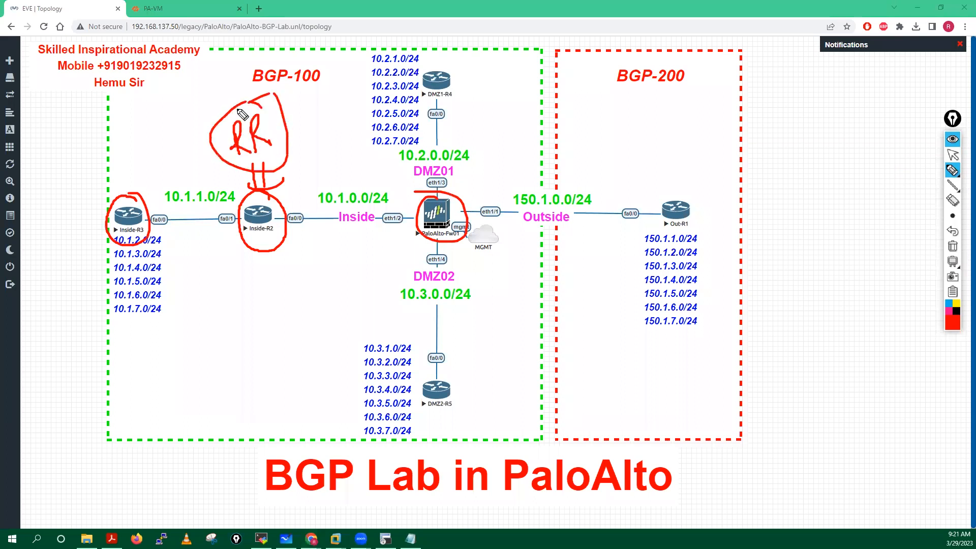
Step: Tick Inside-R3 and the firewall as clients, draw route arrows through Inside-R2, then erase everything
{"action": "mouse_move", "coordinate": [87, 218]}
{"action": "left_mouse_down"}
{"action": "mouse_move", "coordinate": [94, 238]}
{"action": "mouse_move", "coordinate": [144, 209]}
{"action": "left_mouse_up"}
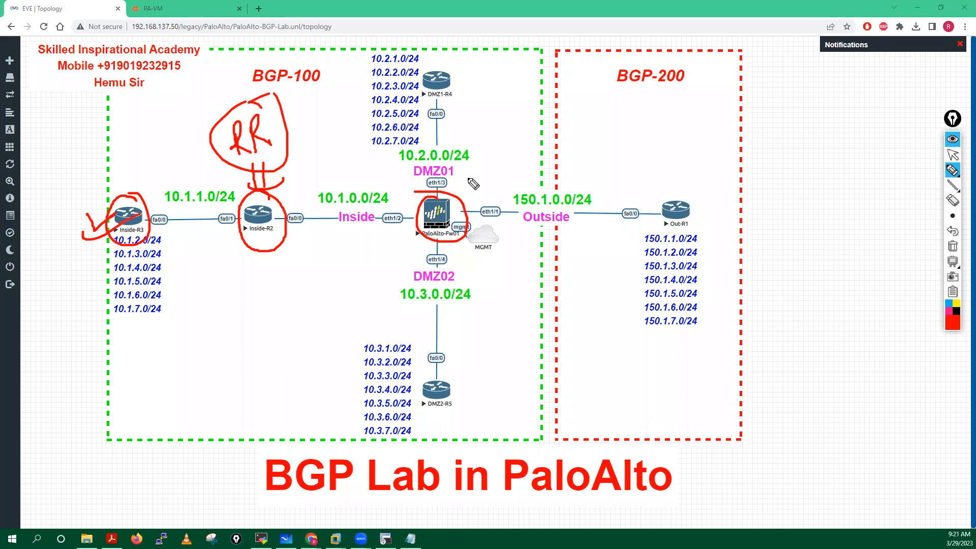
{"action": "mouse_move", "coordinate": [431, 217]}
{"action": "left_mouse_down"}
{"action": "mouse_move", "coordinate": [460, 222]}
{"action": "mouse_move", "coordinate": [439, 229]}
{"action": "left_mouse_up"}
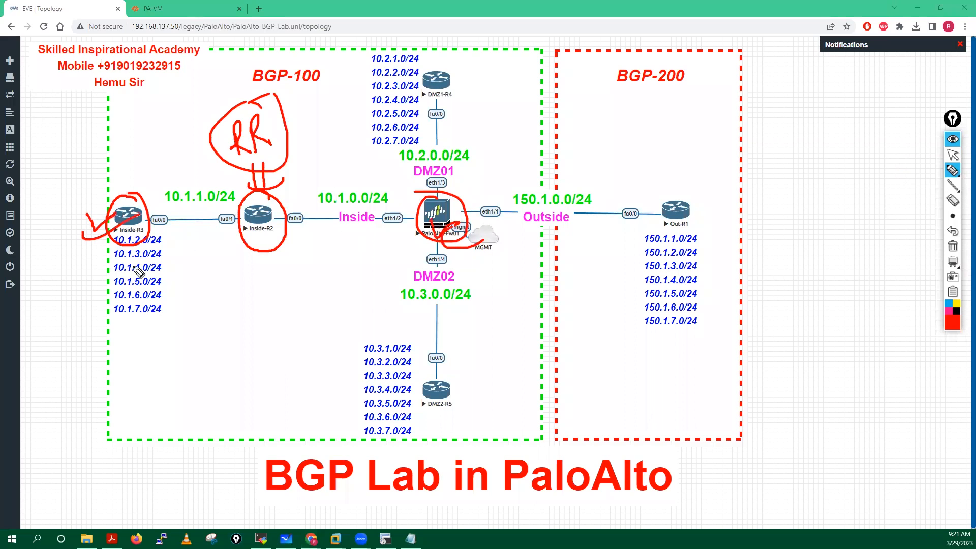
{"action": "mouse_move", "coordinate": [147, 234]}
{"action": "left_mouse_down"}
{"action": "mouse_move", "coordinate": [151, 223]}
{"action": "mouse_move", "coordinate": [235, 219]}
{"action": "mouse_move", "coordinate": [230, 232]}
{"action": "left_mouse_up"}
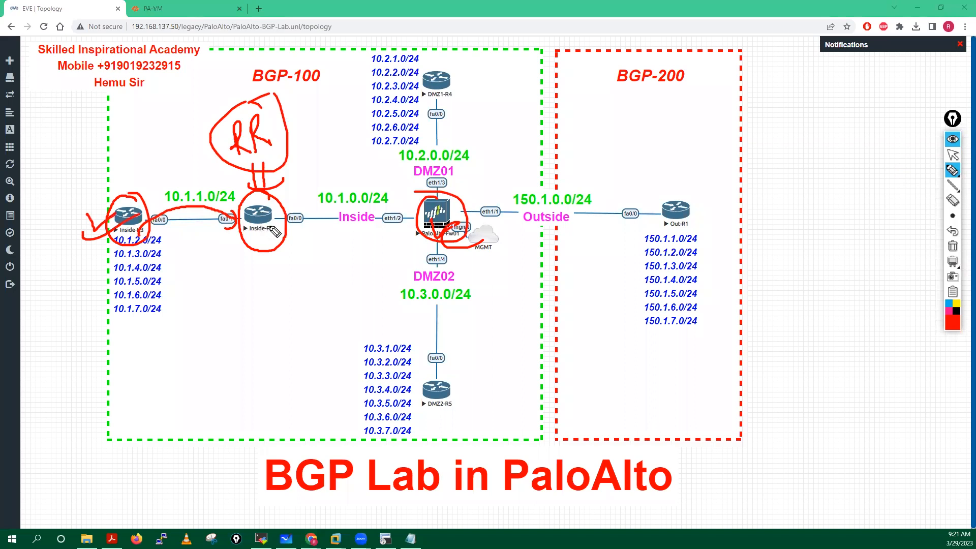
{"action": "left_click_drag", "start_coordinate": [259, 240], "coordinate": [281, 238]}
{"action": "mouse_move", "coordinate": [163, 214]}
{"action": "left_mouse_down"}
{"action": "mouse_move", "coordinate": [233, 223]}
{"action": "mouse_move", "coordinate": [372, 187]}
{"action": "mouse_move", "coordinate": [405, 200]}
{"action": "left_mouse_up"}
{"action": "mouse_move", "coordinate": [280, 219]}
{"action": "left_mouse_down"}
{"action": "mouse_move", "coordinate": [399, 214]}
{"action": "mouse_move", "coordinate": [290, 266]}
{"action": "mouse_move", "coordinate": [287, 256]}
{"action": "mouse_move", "coordinate": [307, 250]}
{"action": "left_mouse_up"}
{"action": "mouse_move", "coordinate": [438, 239]}
{"action": "left_mouse_down"}
{"action": "mouse_move", "coordinate": [325, 291]}
{"action": "mouse_move", "coordinate": [282, 265]}
{"action": "left_mouse_up"}
{"action": "mouse_move", "coordinate": [253, 231]}
{"action": "left_mouse_down"}
{"action": "mouse_move", "coordinate": [229, 263]}
{"action": "mouse_move", "coordinate": [145, 245]}
{"action": "mouse_move", "coordinate": [166, 253]}
{"action": "left_mouse_up"}
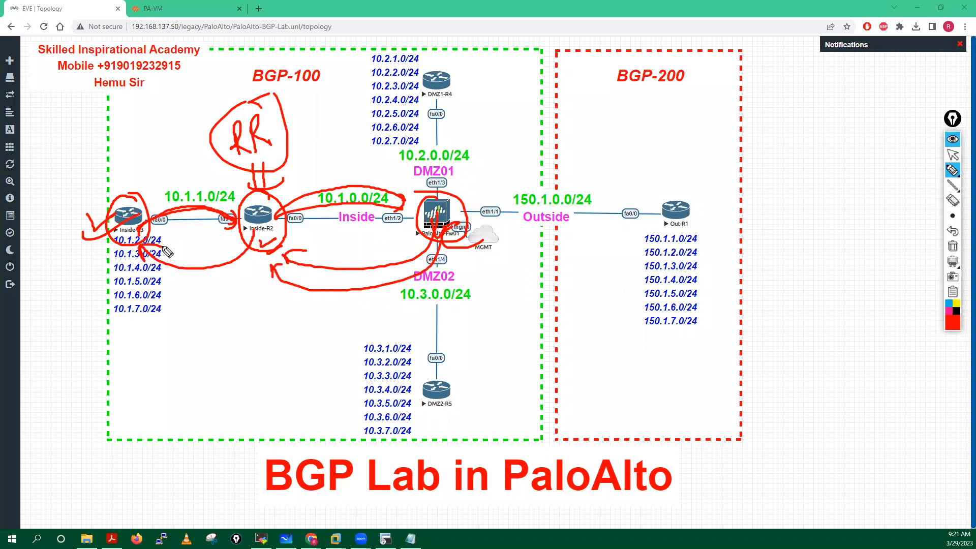
{"action": "left_click", "coordinate": [953, 246]}
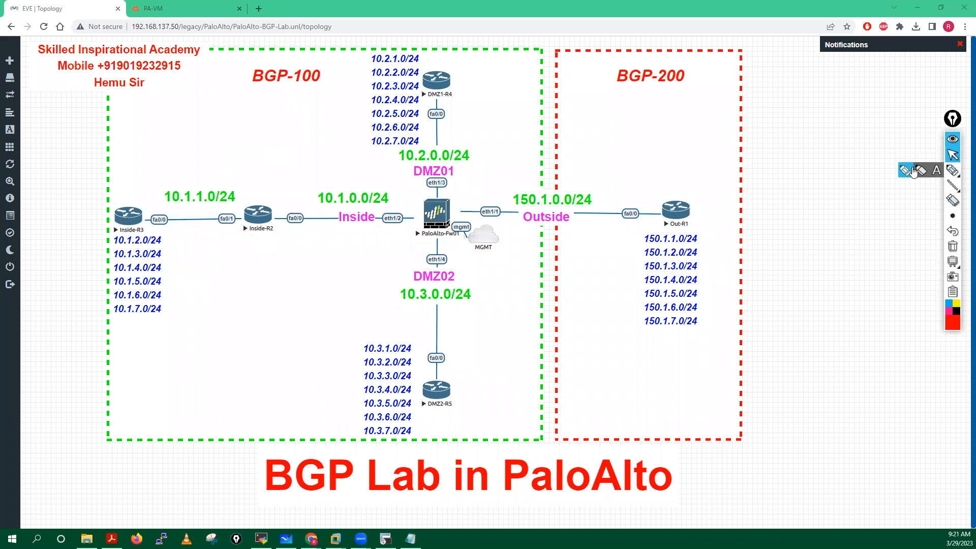
{"action": "mouse_move", "coordinate": [273, 191]}
{"action": "left_mouse_down"}
{"action": "mouse_move", "coordinate": [230, 243]}
{"action": "mouse_move", "coordinate": [290, 244]}
{"action": "mouse_move", "coordinate": [277, 192]}
{"action": "left_mouse_up"}
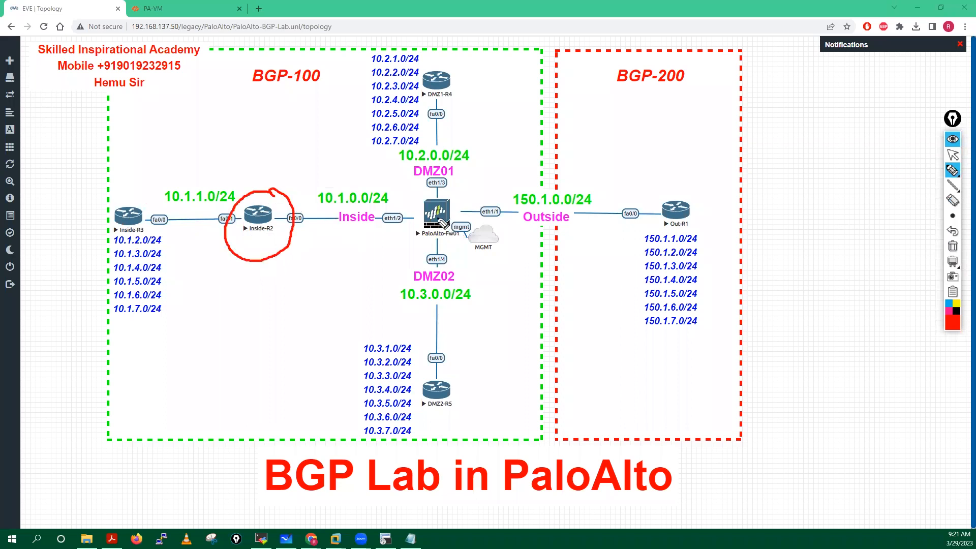
{"action": "mouse_move", "coordinate": [440, 222]}
{"action": "left_mouse_down"}
{"action": "mouse_move", "coordinate": [293, 268]}
{"action": "mouse_move", "coordinate": [308, 246]}
{"action": "left_mouse_up"}
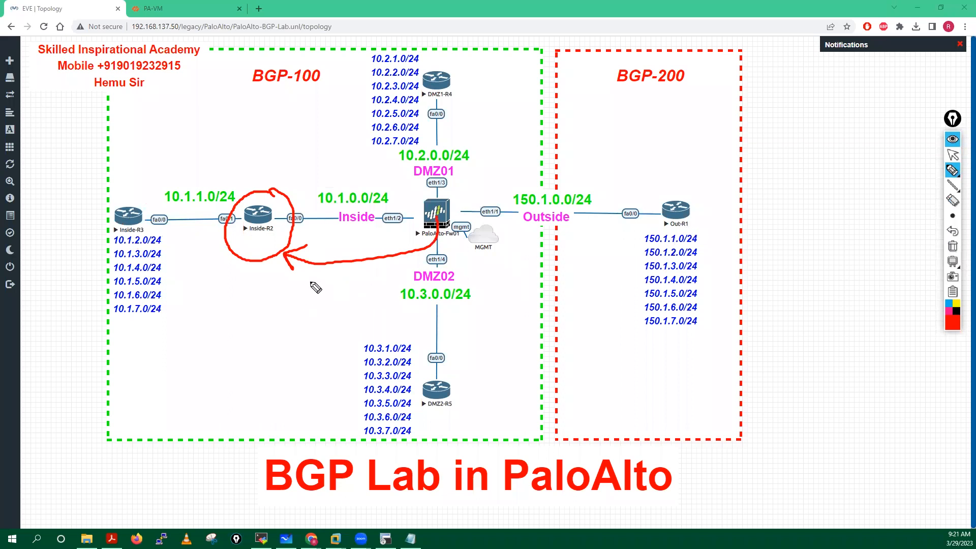
{"action": "left_click_drag", "start_coordinate": [312, 281], "coordinate": [318, 295]}
{"action": "left_click_drag", "start_coordinate": [327, 283], "coordinate": [397, 279]}
{"action": "left_click", "coordinate": [335, 284]}
{"action": "left_click_drag", "start_coordinate": [404, 273], "coordinate": [410, 278]}
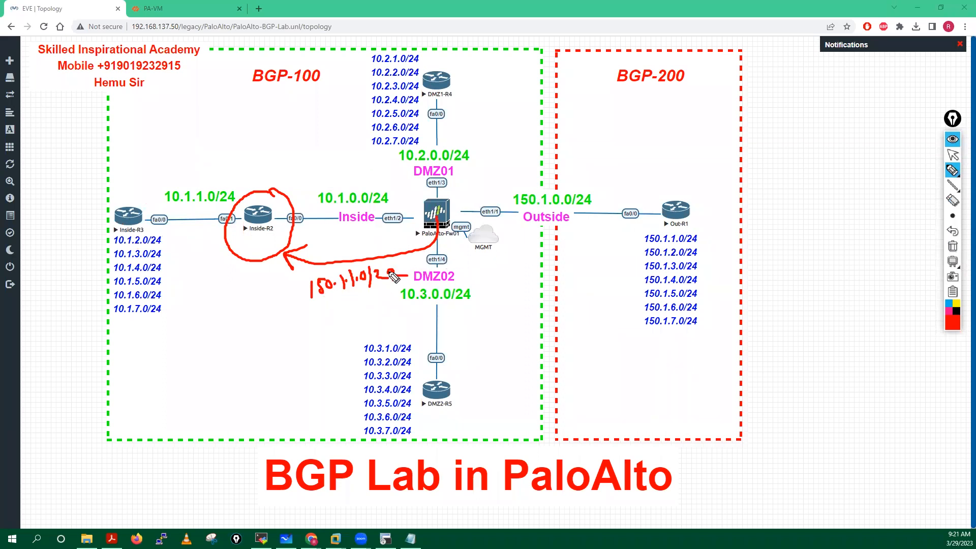
{"action": "left_click_drag", "start_coordinate": [350, 278], "coordinate": [368, 278]}
{"action": "mouse_move", "coordinate": [313, 315]}
{"action": "left_mouse_down"}
{"action": "mouse_move", "coordinate": [324, 319]}
{"action": "mouse_move", "coordinate": [323, 305]}
{"action": "left_mouse_up"}
{"action": "mouse_move", "coordinate": [328, 306]}
{"action": "left_mouse_down"}
{"action": "mouse_move", "coordinate": [328, 319]}
{"action": "mouse_move", "coordinate": [335, 313]}
{"action": "left_mouse_up"}
{"action": "mouse_move", "coordinate": [335, 305]}
{"action": "left_mouse_down"}
{"action": "mouse_move", "coordinate": [334, 319]}
{"action": "mouse_move", "coordinate": [346, 308]}
{"action": "left_mouse_up"}
{"action": "mouse_move", "coordinate": [339, 313]}
{"action": "left_mouse_down"}
{"action": "mouse_move", "coordinate": [355, 320]}
{"action": "mouse_move", "coordinate": [362, 305]}
{"action": "mouse_move", "coordinate": [412, 320]}
{"action": "left_mouse_up"}
{"action": "left_click", "coordinate": [371, 311]}
{"action": "left_click", "coordinate": [380, 311]}
{"action": "left_click", "coordinate": [392, 314]}
{"action": "left_click_drag", "start_coordinate": [413, 306], "coordinate": [422, 305]}
{"action": "left_click_drag", "start_coordinate": [423, 306], "coordinate": [424, 318]}
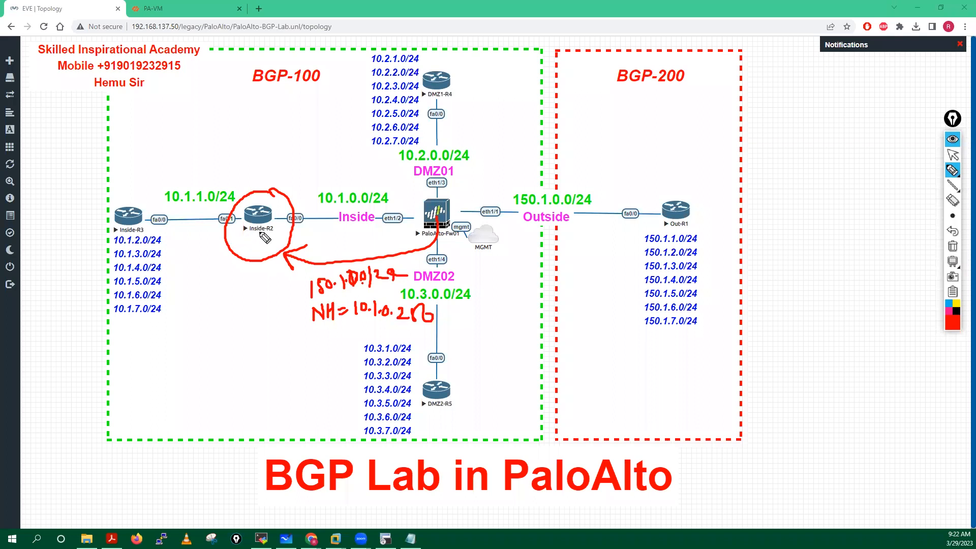
{"action": "mouse_move", "coordinate": [268, 240]}
{"action": "left_mouse_down"}
{"action": "mouse_move", "coordinate": [259, 270]}
{"action": "mouse_move", "coordinate": [147, 261]}
{"action": "mouse_move", "coordinate": [131, 235]}
{"action": "mouse_move", "coordinate": [147, 227]}
{"action": "left_mouse_up"}
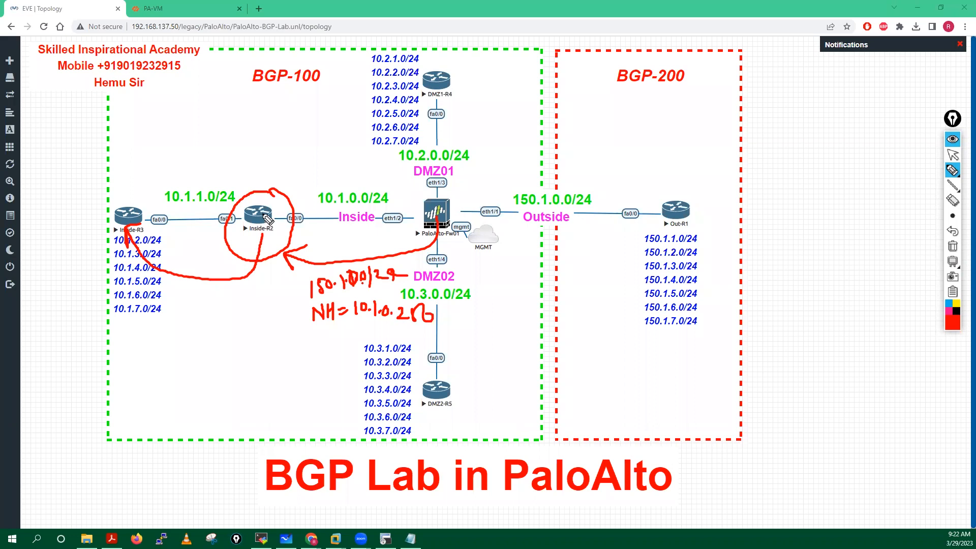
{"action": "left_click_drag", "start_coordinate": [256, 215], "coordinate": [280, 206]}
{"action": "mouse_move", "coordinate": [365, 296]}
{"action": "left_mouse_down"}
{"action": "mouse_move", "coordinate": [298, 325]}
{"action": "mouse_move", "coordinate": [438, 330]}
{"action": "mouse_move", "coordinate": [342, 299]}
{"action": "mouse_move", "coordinate": [270, 336]}
{"action": "mouse_move", "coordinate": [290, 343]}
{"action": "left_mouse_up"}
{"action": "mouse_move", "coordinate": [164, 362]}
{"action": "left_mouse_down"}
{"action": "mouse_move", "coordinate": [164, 384]}
{"action": "mouse_move", "coordinate": [176, 368]}
{"action": "mouse_move", "coordinate": [186, 377]}
{"action": "left_mouse_up"}
{"action": "left_click_drag", "start_coordinate": [192, 361], "coordinate": [197, 377]}
{"action": "left_click_drag", "start_coordinate": [201, 362], "coordinate": [201, 375]}
{"action": "left_click_drag", "start_coordinate": [204, 361], "coordinate": [210, 376]}
{"action": "mouse_move", "coordinate": [217, 362]}
{"action": "left_mouse_down"}
{"action": "mouse_move", "coordinate": [217, 380]}
{"action": "mouse_move", "coordinate": [153, 416]}
{"action": "mouse_move", "coordinate": [224, 363]}
{"action": "left_mouse_up"}
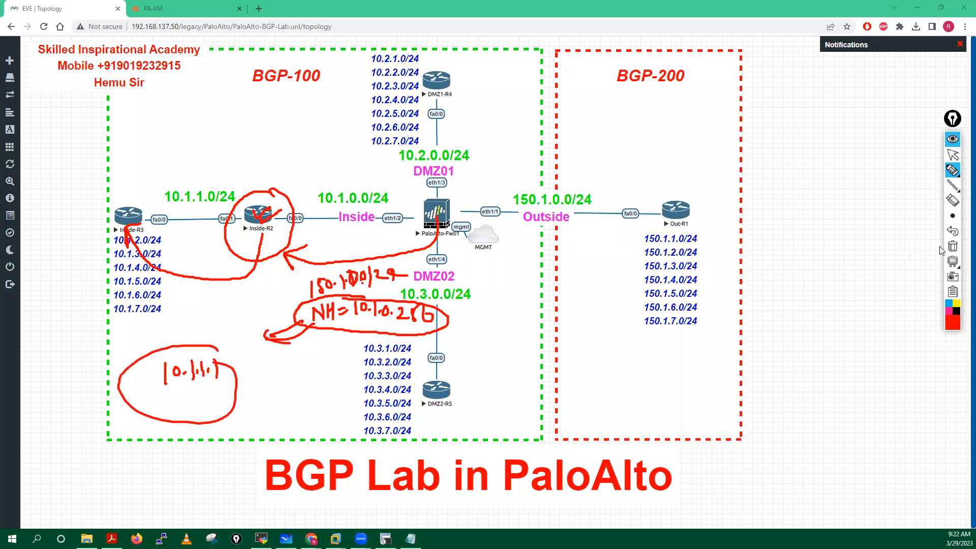
{"action": "left_click", "coordinate": [952, 246]}
{"action": "left_click", "coordinate": [954, 156]}
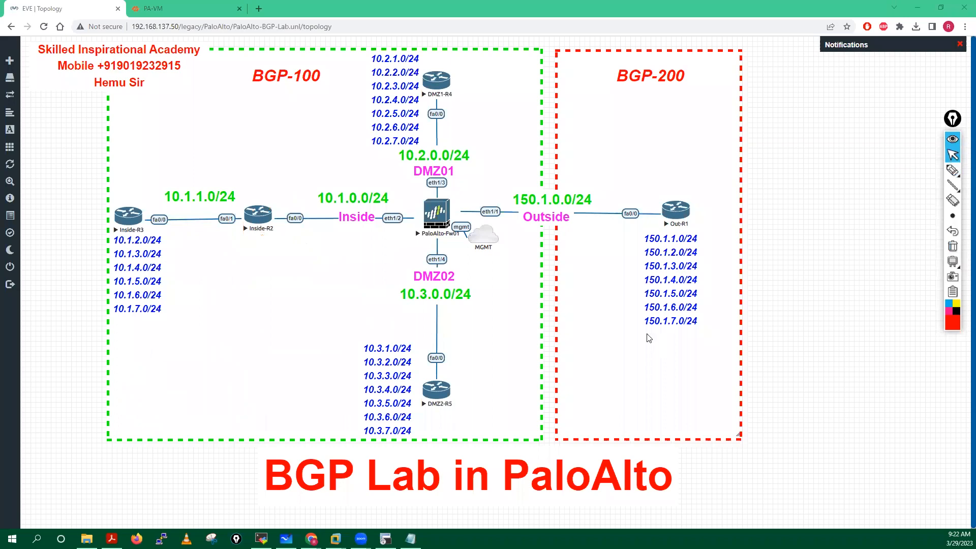
Step: Back in Inside-R2's terminal, highlight next-hop-self on the neighbor 10.1.0.250 line
{"action": "key", "text": "alt+Tab"}
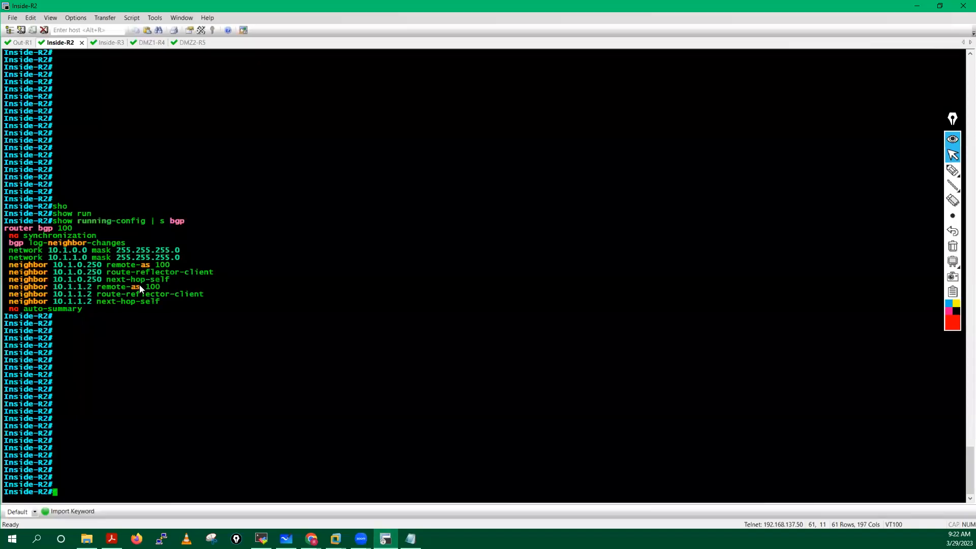
{"action": "left_click_drag", "start_coordinate": [106, 279], "coordinate": [168, 279]}
Step: Draw a red arrow from the firewall to Inside-R2 labelled 150.1.0.0/24, with a next-hop note beginning 10.1
{"action": "left_click", "coordinate": [915, 7]}
{"action": "mouse_move", "coordinate": [952, 171]}
{"action": "left_click", "coordinate": [903, 175]}
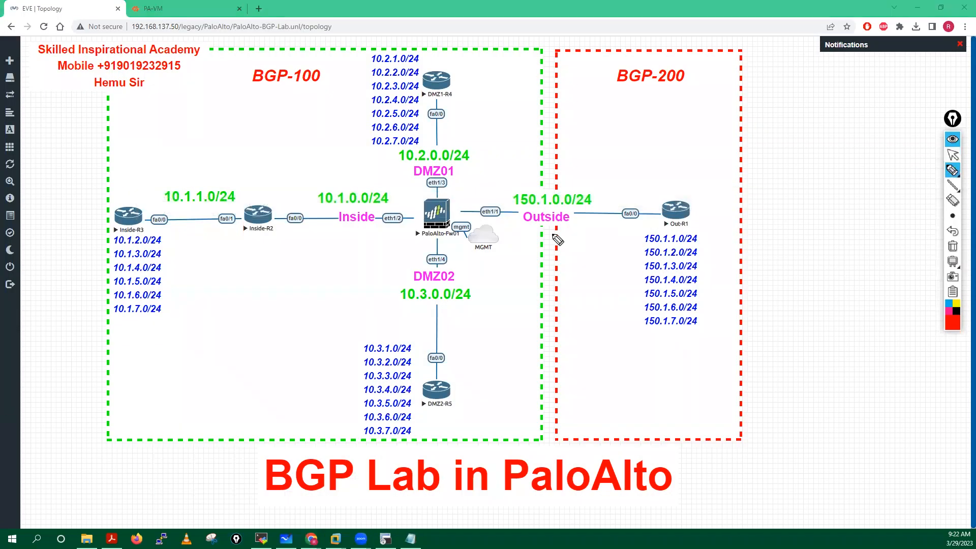
{"action": "mouse_move", "coordinate": [437, 224]}
{"action": "left_mouse_down"}
{"action": "mouse_move", "coordinate": [283, 236]}
{"action": "mouse_move", "coordinate": [270, 227]}
{"action": "mouse_move", "coordinate": [282, 223]}
{"action": "left_mouse_up"}
{"action": "mouse_move", "coordinate": [296, 257]}
{"action": "left_mouse_down"}
{"action": "mouse_move", "coordinate": [297, 274]}
{"action": "mouse_move", "coordinate": [340, 259]}
{"action": "mouse_move", "coordinate": [399, 261]}
{"action": "left_mouse_up"}
{"action": "left_click", "coordinate": [321, 263]}
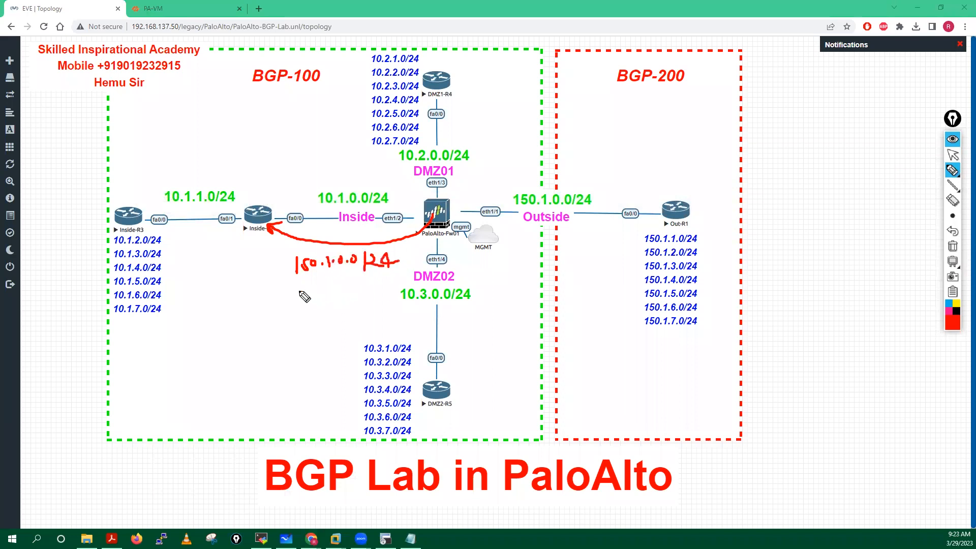
{"action": "left_click", "coordinate": [351, 291]}
{"action": "left_click", "coordinate": [361, 291]}
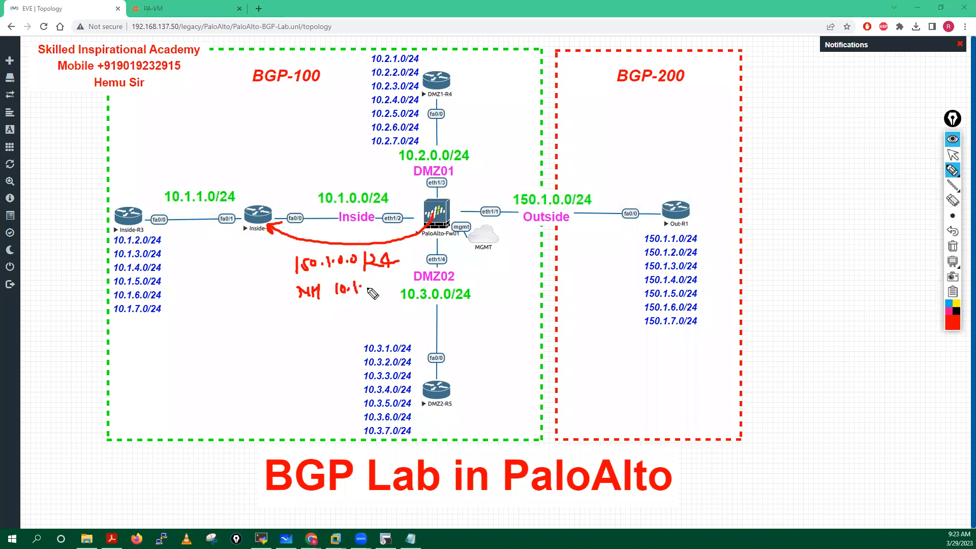
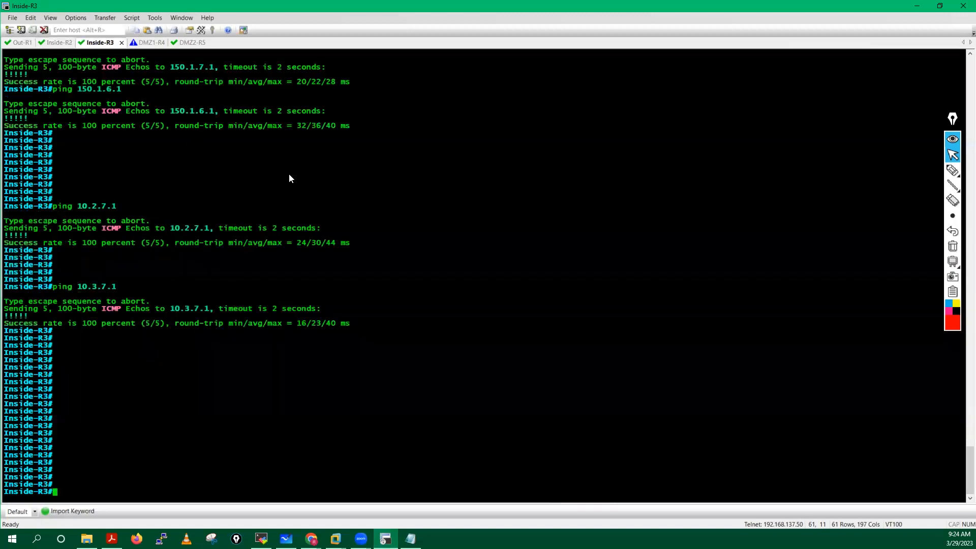
Step: Run 'show running-config | s bgp' on Inside-R3, select the BGP output, and return to Notepad
{"action": "key", "text": "Tab"}
{"action": "type", "text": "run"}
{"action": "key", "text": "Tab"}
{"action": "type", "text": "| s"}
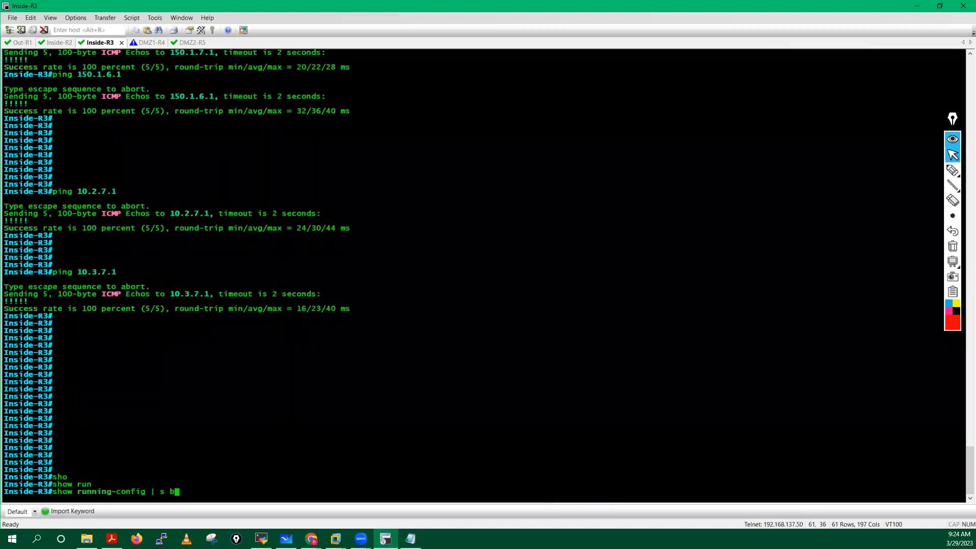
{"action": "type", "text": " bgp"}
{"action": "key", "text": "Return"}
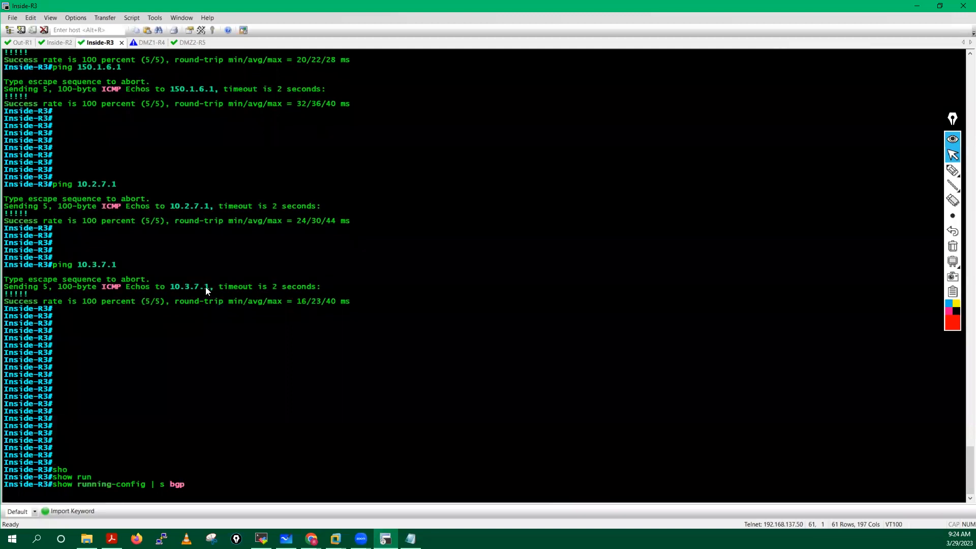
{"action": "left_click_drag", "start_coordinate": [5, 404], "coordinate": [89, 485]}
{"action": "key", "text": "ctrl+c"}
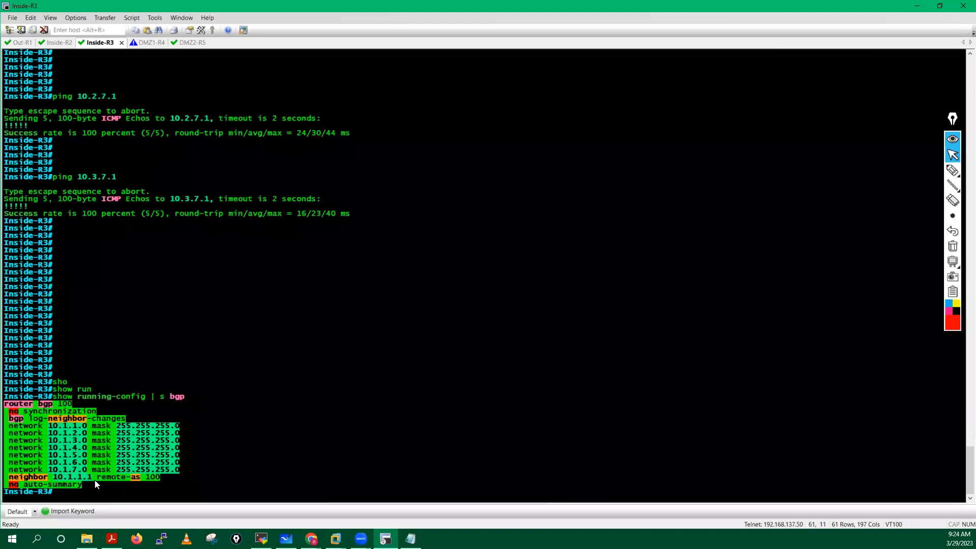
{"action": "left_click", "coordinate": [410, 538]}
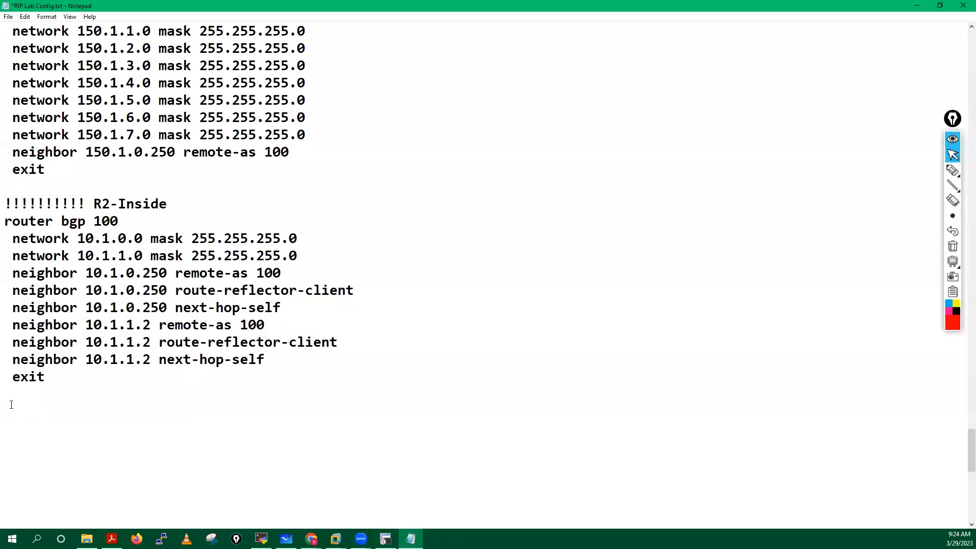
Step: Paste Inside-R3's BGP config and label it with a copied header changed to R3-Inside
{"action": "key", "text": "Return"}
{"action": "key", "text": "Return"}
{"action": "key", "text": "Return"}
{"action": "key", "text": "ctrl+v"}
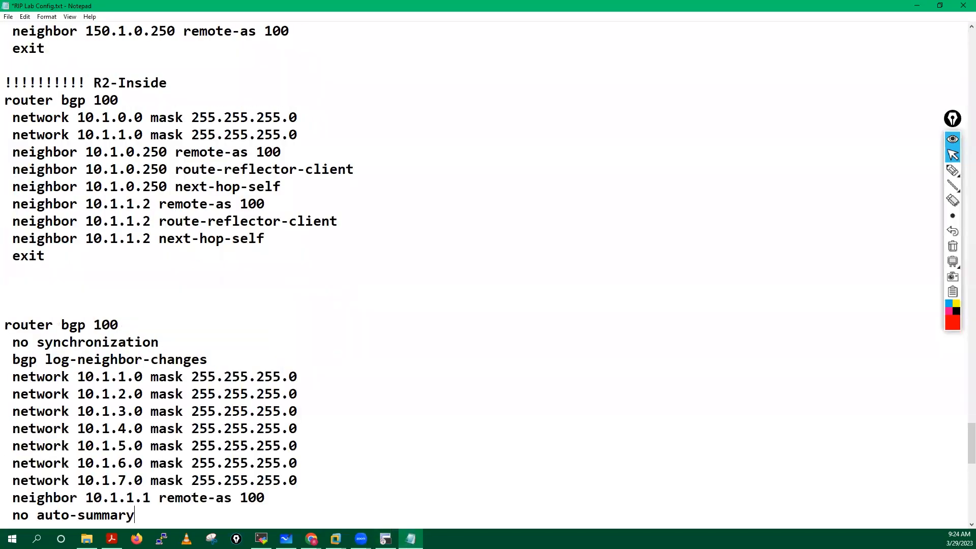
{"action": "left_click_drag", "start_coordinate": [5, 80], "coordinate": [176, 81]}
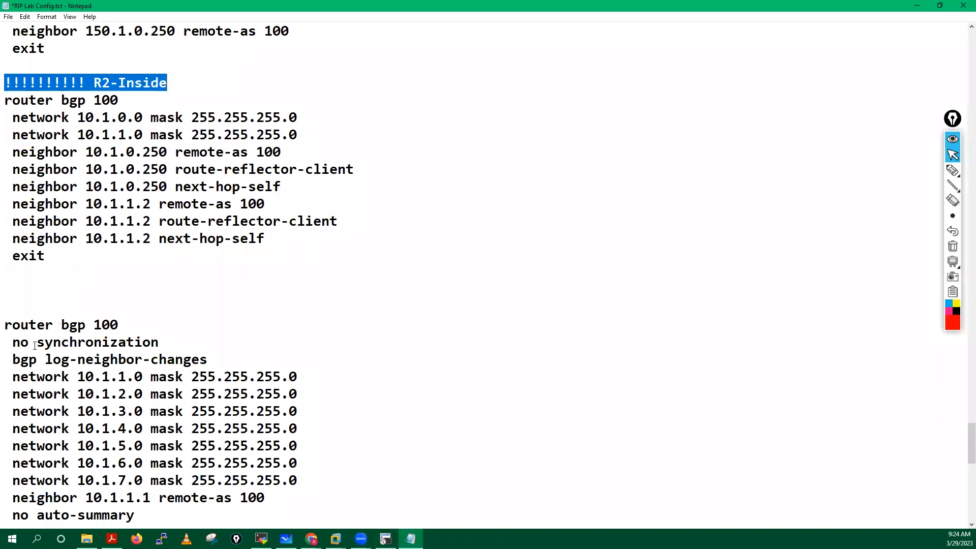
{"action": "key", "text": "ctrl+c"}
{"action": "left_click", "coordinate": [5, 301]}
{"action": "key", "text": "ctrl+v"}
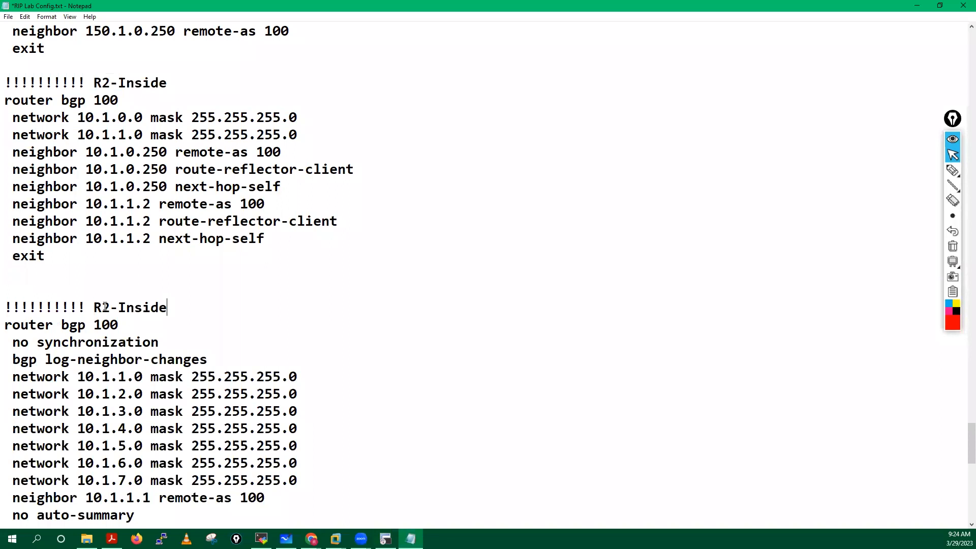
{"action": "left_click", "coordinate": [111, 307]}
{"action": "key", "text": "BackSpace"}
{"action": "type", "text": "3"}
Step: Replace 'no auto-summary' with exit and delete the synchronization and neighbor-logging lines
{"action": "scroll", "coordinate": [10, 371], "scroll_direction": "down", "scroll_amount": 3}
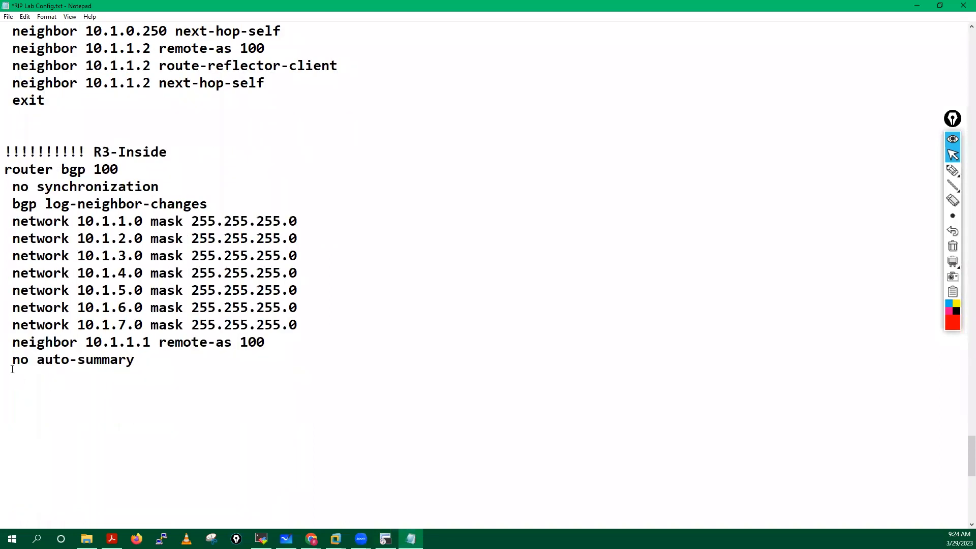
{"action": "left_click_drag", "start_coordinate": [14, 359], "coordinate": [135, 362]}
{"action": "type", "text": "exit"}
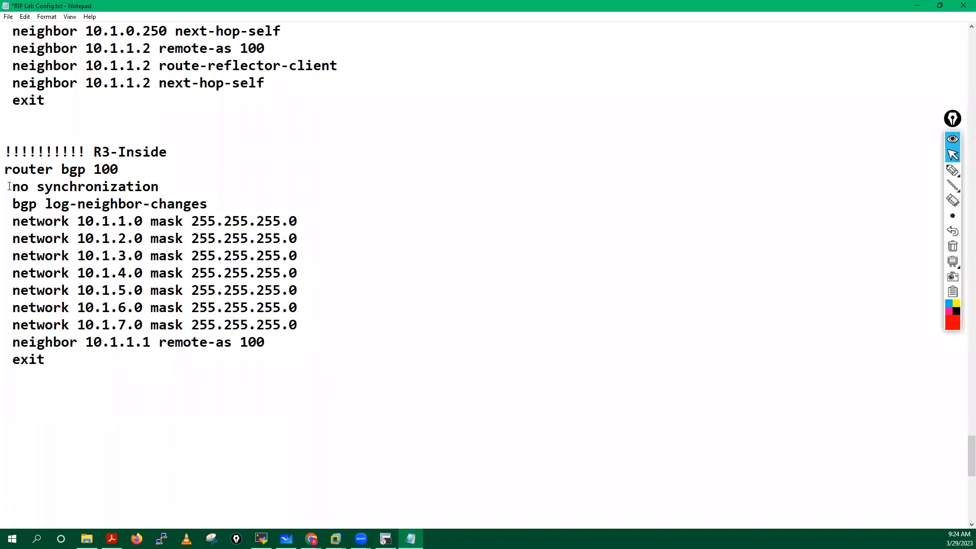
{"action": "left_click_drag", "start_coordinate": [6, 186], "coordinate": [222, 201]}
{"action": "key", "text": "BackSpace"}
{"action": "key", "text": "BackSpace"}
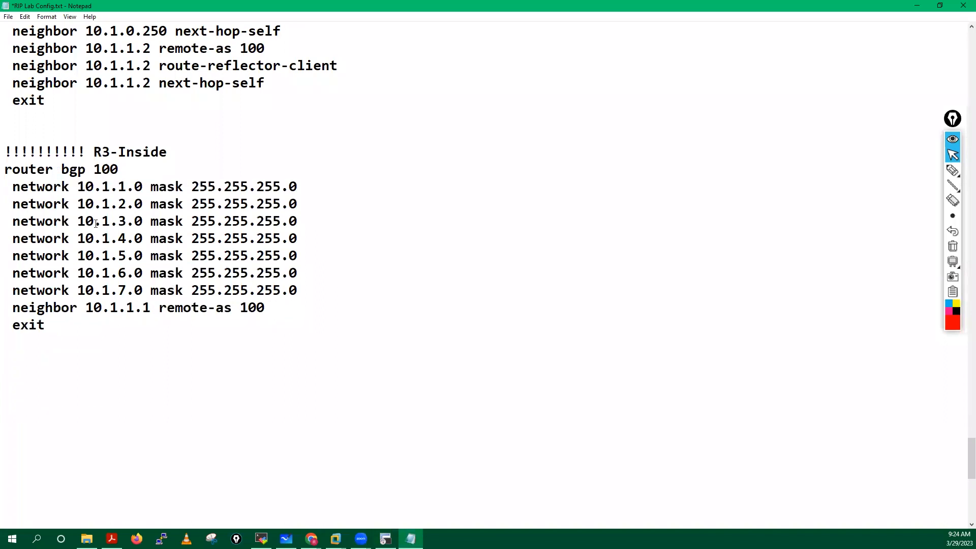
Step: Review the seven network statements and the neighbor 10.1.1.1 line, then go to DMZ1-R4
{"action": "left_click_drag", "start_coordinate": [14, 187], "coordinate": [308, 289]}
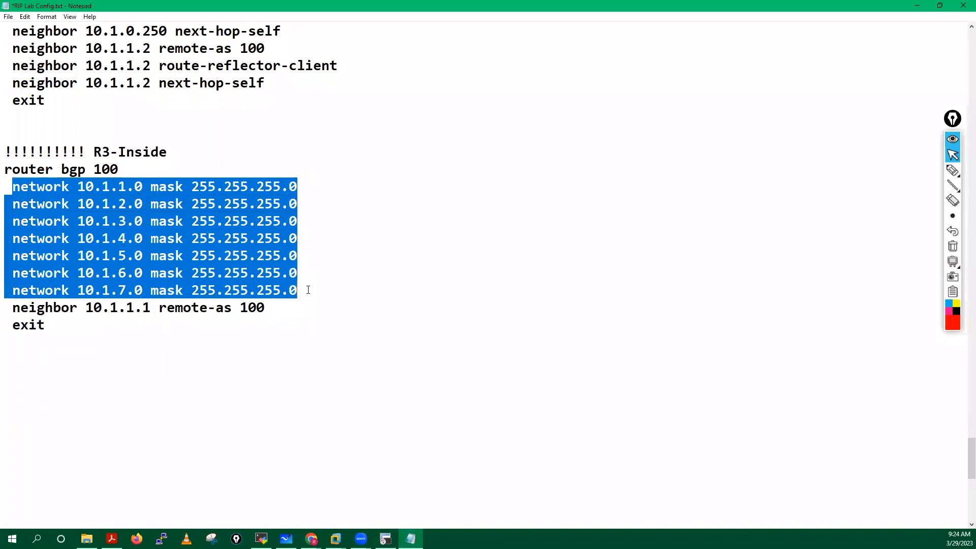
{"action": "left_click", "coordinate": [74, 365]}
{"action": "left_click_drag", "start_coordinate": [13, 309], "coordinate": [265, 311]}
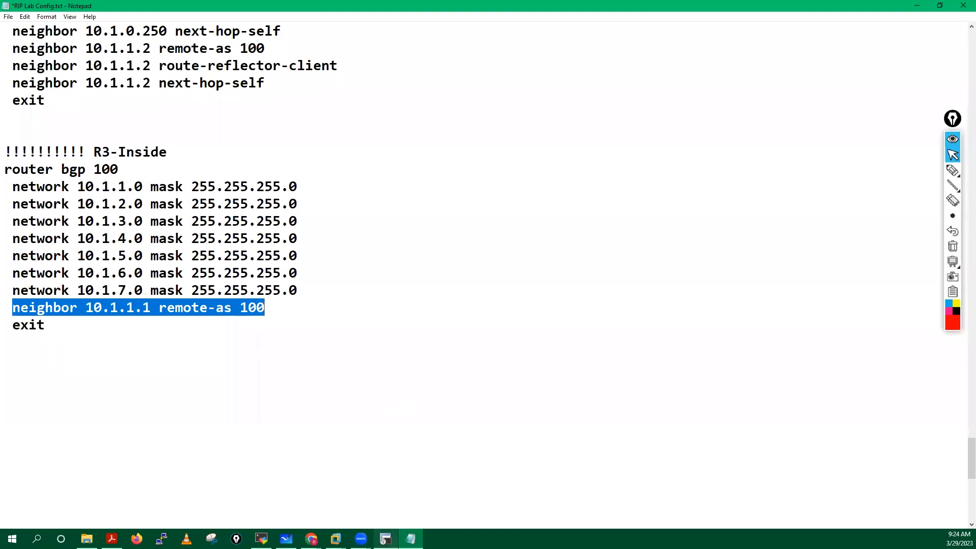
{"action": "left_click", "coordinate": [386, 539]}
{"action": "left_click", "coordinate": [151, 43]}
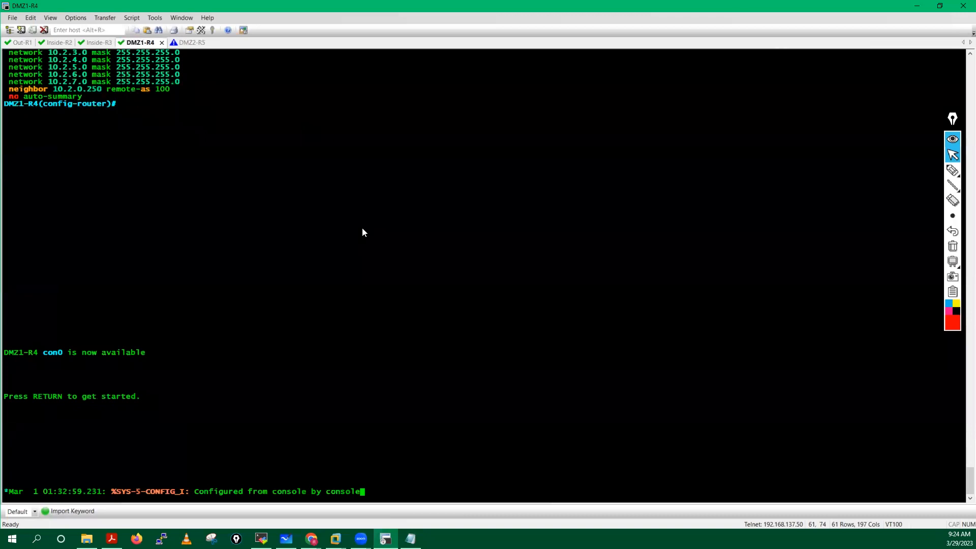
Step: Enter enable mode on DMZ1-R4, run 'sh run | s bgp', and select its 10.2.x BGP output
{"action": "key", "text": "Return"}
{"action": "key", "text": "Return"}
{"action": "key", "text": "Return"}
{"action": "key", "text": "Return"}
{"action": "key", "text": "Return"}
{"action": "key", "text": "Return"}
{"action": "key", "text": "Return"}
{"action": "key", "text": "Return"}
{"action": "type", "text": "en"}
{"action": "key", "text": "Tab"}
{"action": "key", "text": "Return"}
{"action": "key", "text": "Return"}
{"action": "key", "text": "Return"}
{"action": "key", "text": "Return"}
{"action": "key", "text": "Return"}
{"action": "type", "text": "sh run | s "}
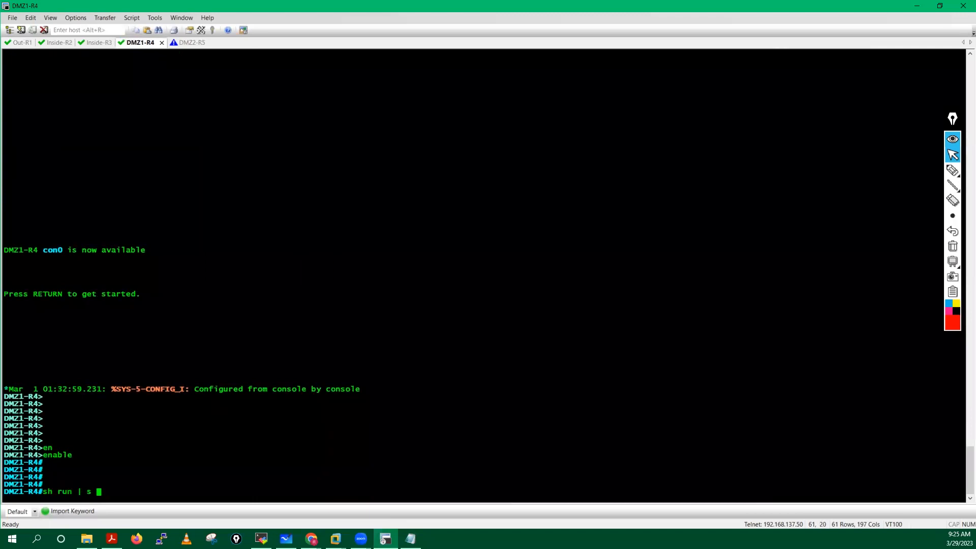
{"action": "type", "text": "bgp"}
{"action": "key", "text": "Return"}
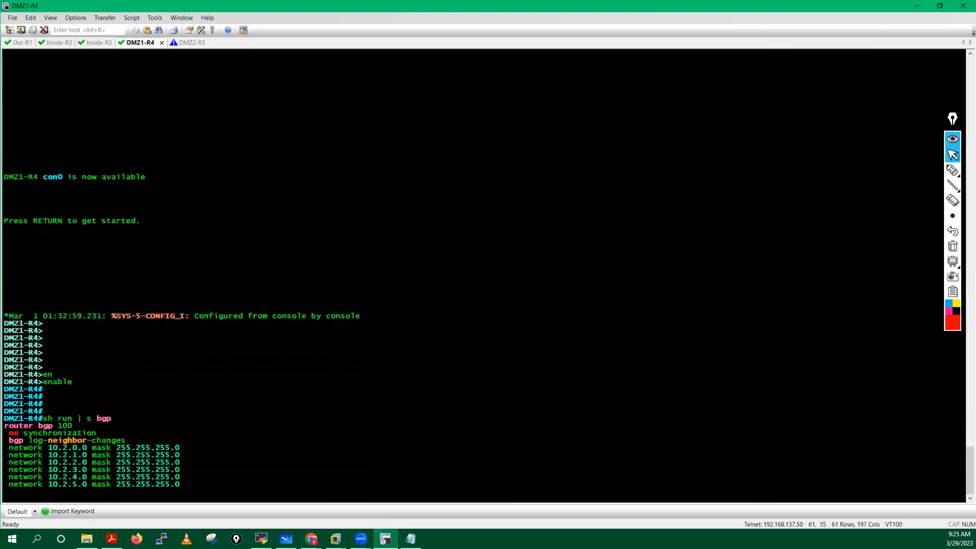
{"action": "left_click_drag", "start_coordinate": [4, 396], "coordinate": [110, 483]}
{"action": "left_click", "coordinate": [411, 539]}
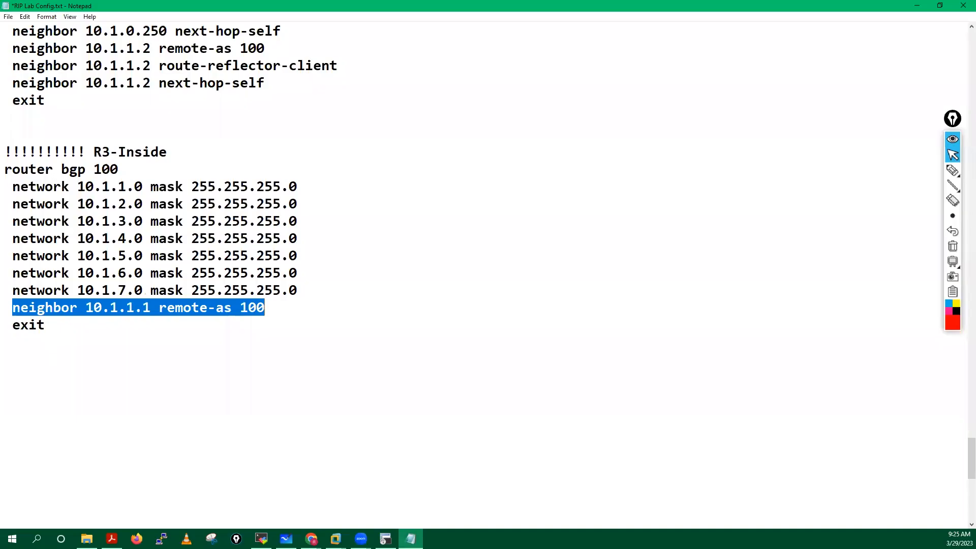
Step: Paste DMZ1-R4's BGP config below R3-Inside under a new R4-DMZ01 header
{"action": "left_click", "coordinate": [13, 374]}
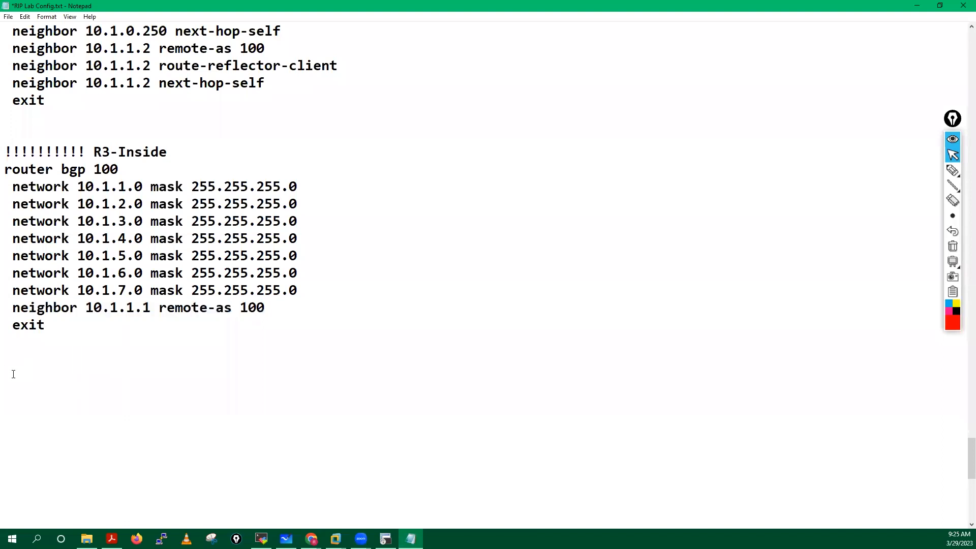
{"action": "key", "text": "ctrl+v"}
{"action": "left_click_drag", "start_coordinate": [168, 83], "coordinate": [5, 83]}
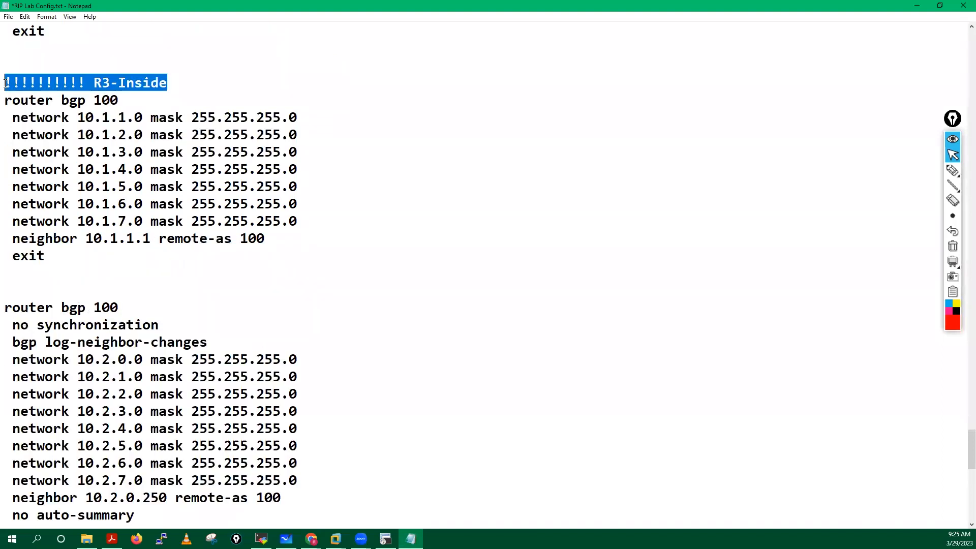
{"action": "left_click", "coordinate": [5, 291]}
{"action": "key", "text": "ctrl+v"}
{"action": "left_click_drag", "start_coordinate": [93, 290], "coordinate": [192, 291]}
{"action": "type", "text": "R4-DMZ01"}
{"action": "left_click", "coordinate": [6, 289]}
{"action": "key", "text": "Return"}
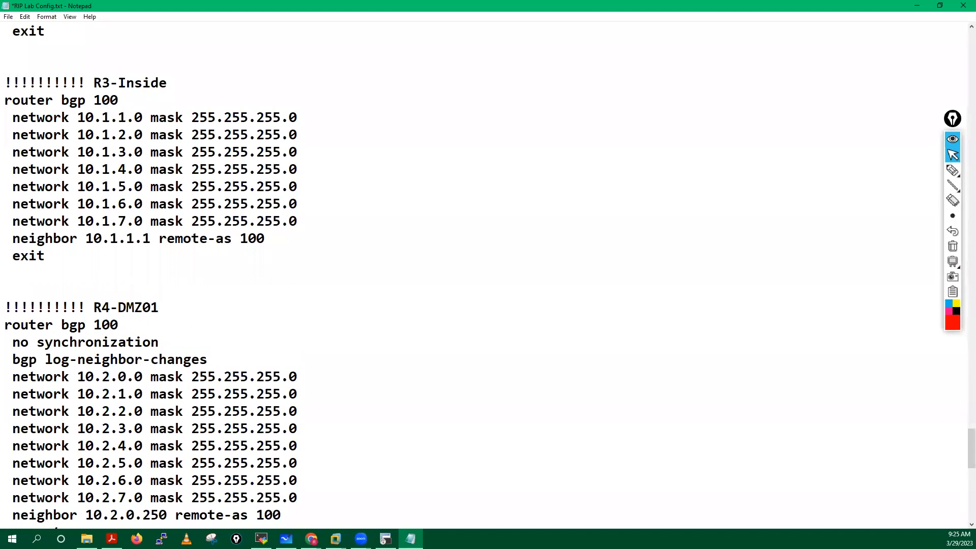
Step: Delete the synchronization and neighbor-logging lines and replace 'no auto-summary' with exit
{"action": "scroll", "coordinate": [204, 255], "scroll_direction": "down", "scroll_amount": 2}
{"action": "left_click_drag", "start_coordinate": [5, 239], "coordinate": [224, 257]}
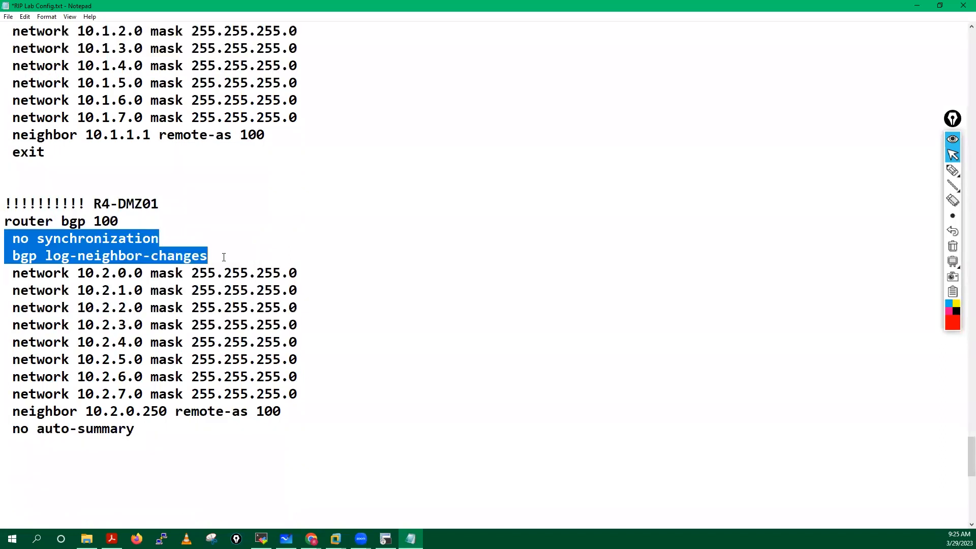
{"action": "key", "text": "BackSpace"}
{"action": "key", "text": "BackSpace"}
{"action": "left_click_drag", "start_coordinate": [143, 396], "coordinate": [12, 396]}
{"action": "type", "text": "exit"}
Step: Add an R5-DMZ02 header below the R4-DMZ01 block by copying and editing its header
{"action": "scroll", "coordinate": [86, 407], "scroll_direction": "down", "scroll_amount": 1}
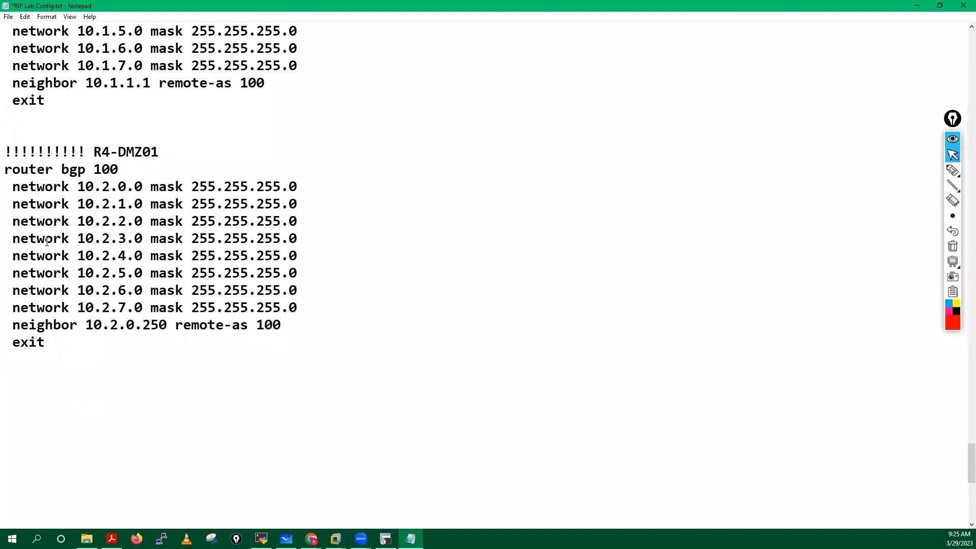
{"action": "left_click_drag", "start_coordinate": [5, 150], "coordinate": [239, 155]}
{"action": "key", "text": "ctrl+c"}
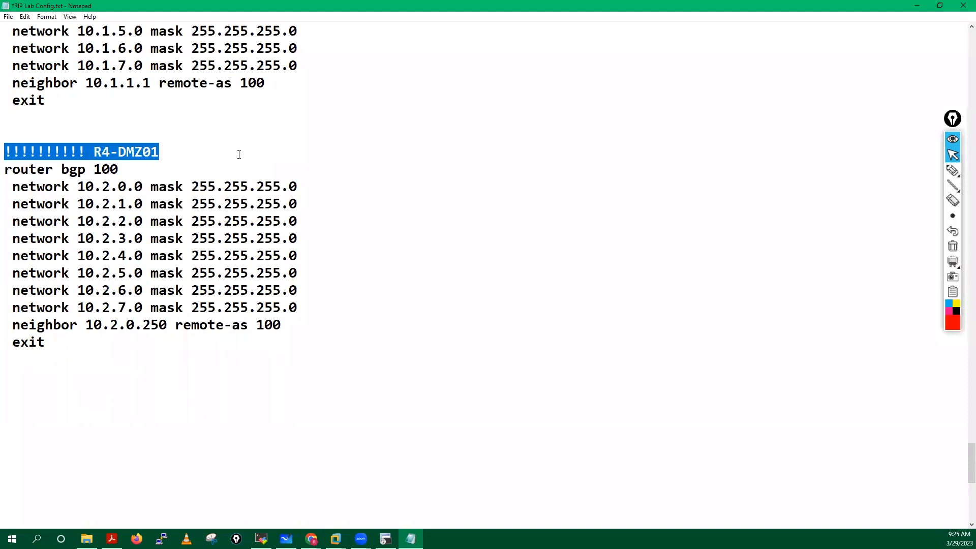
{"action": "left_click", "coordinate": [7, 377]}
{"action": "key", "text": "Return"}
{"action": "key", "text": "ctrl+v"}
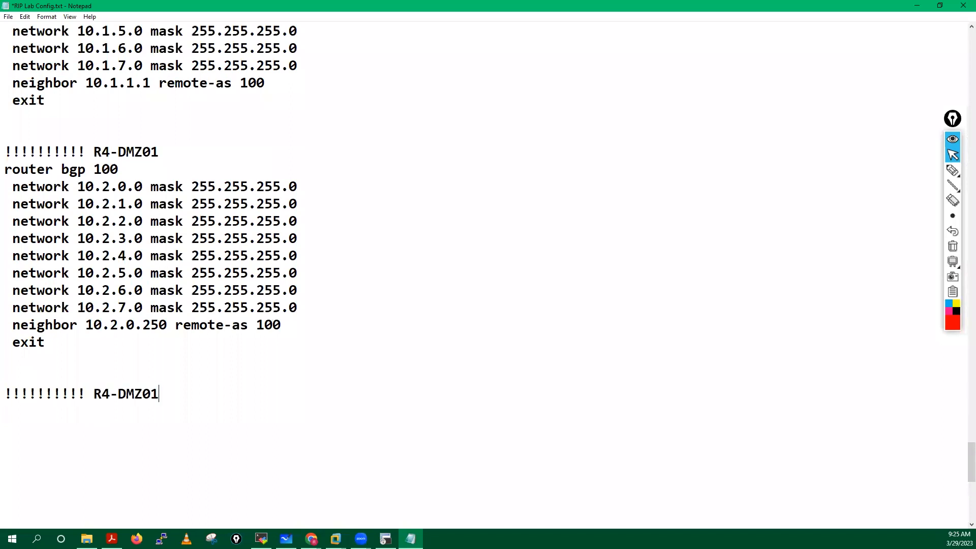
{"action": "left_click", "coordinate": [110, 397]}
{"action": "key", "text": "BackSpace"}
{"action": "type", "text": "5"}
{"action": "left_click", "coordinate": [163, 395]}
{"action": "key", "text": "BackSpace"}
{"action": "type", "text": "2"}
Step: Switch to the DMZ2-R5 router session in SecureCRT
{"action": "left_click", "coordinate": [386, 539]}
{"action": "left_click", "coordinate": [193, 45]}
{"action": "key", "text": "Return"}
{"action": "key", "text": "Return"}
{"action": "key", "text": "Return"}
{"action": "key", "text": "Return"}
{"action": "key", "text": "Return"}
{"action": "key", "text": "Return"}
{"action": "key", "text": "Return"}
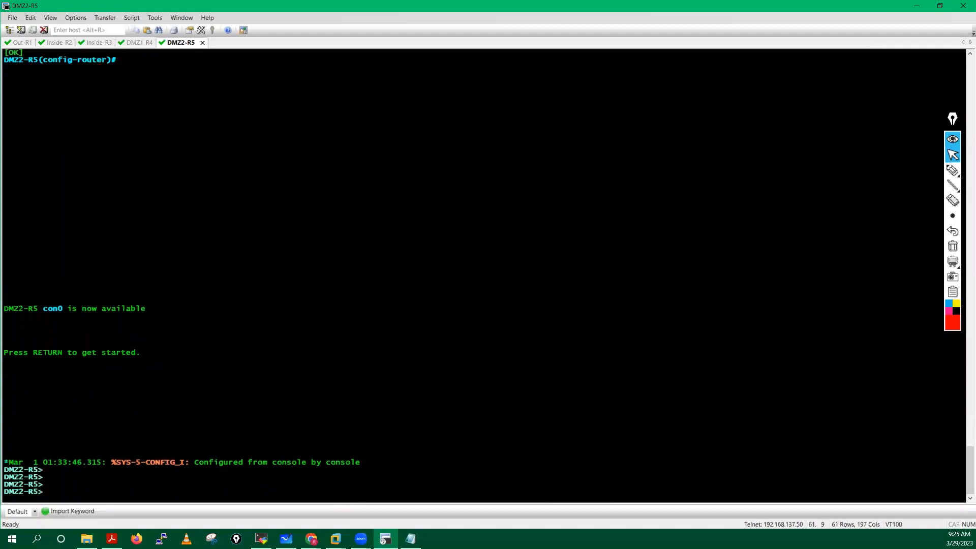
Step: Enable DMZ2-R5, run 'sh run | s bgp', select the 10.3.x BGP output, and return to Notepad
{"action": "type", "text": "en"}
{"action": "key", "text": "Tab"}
{"action": "key", "text": "Return"}
{"action": "key", "text": "Return"}
{"action": "key", "text": "Return"}
{"action": "type", "text": "sh r"}
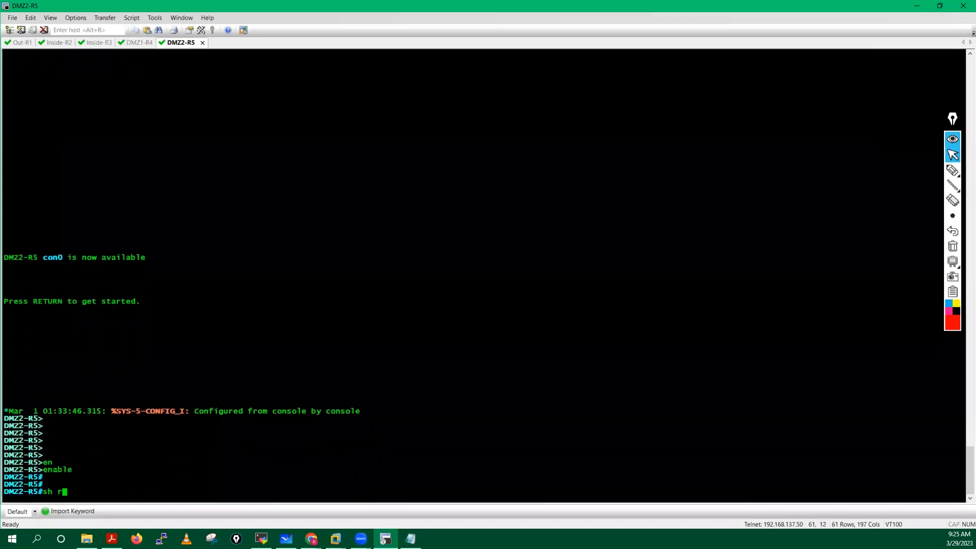
{"action": "type", "text": "un | s bgp"}
{"action": "key", "text": "Return"}
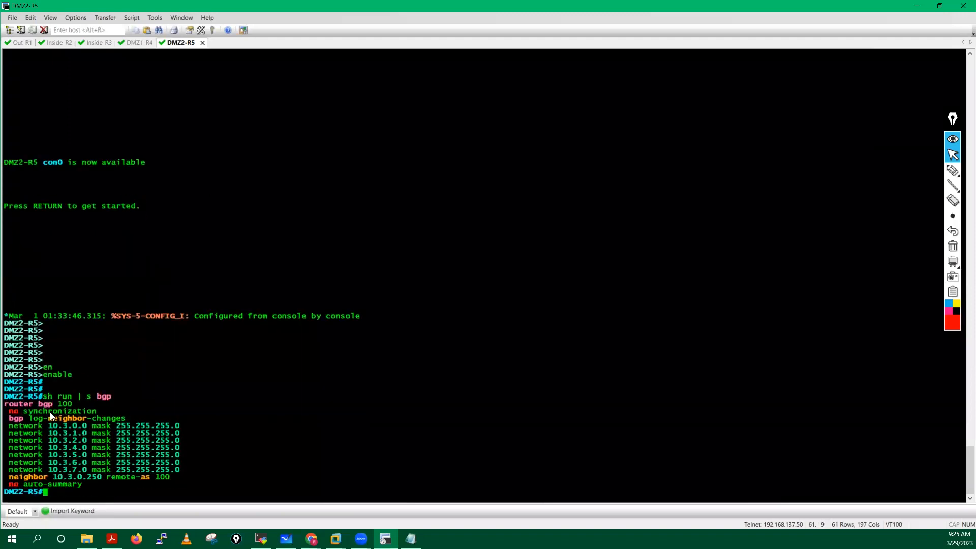
{"action": "left_click_drag", "start_coordinate": [4, 404], "coordinate": [116, 482]}
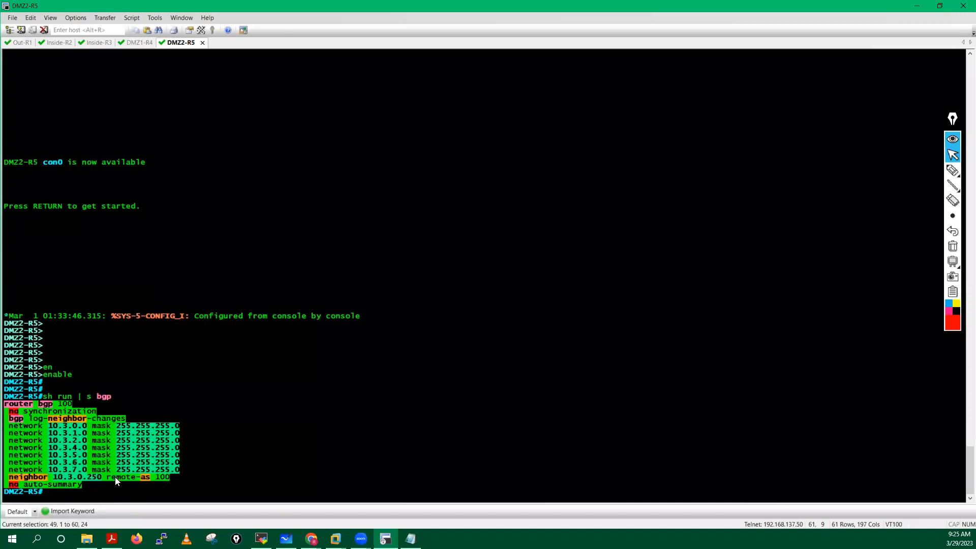
{"action": "left_click", "coordinate": [410, 538]}
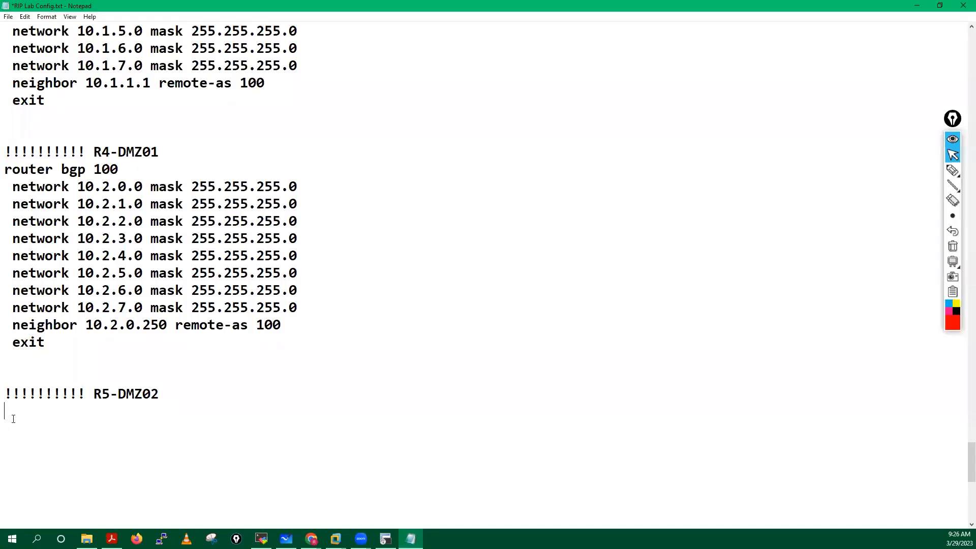
Step: Paste DMZ2-R5's BGP block, drop the two extra lines, end it with exit, and select the header
{"action": "type", "text": "router bgp 100  no synchronization  bgp log-neighbor-changes  network 10.3.0.0 mask 255.255.255.0  network 10.3.1.0 mask 255.255.255.0  network 10.3.2.0 mask 255.255.255.0  network 10.3.4.0 mask 255.255.255.0  network 10.3.5.0 mask 255.255.255.0  network 10.3.6.0 mask 255.255.255.0  network 10.3.7.0 mask 255.255.255.0  neighbor 10.3.0.250 remote-as 100  no auto-summary"}
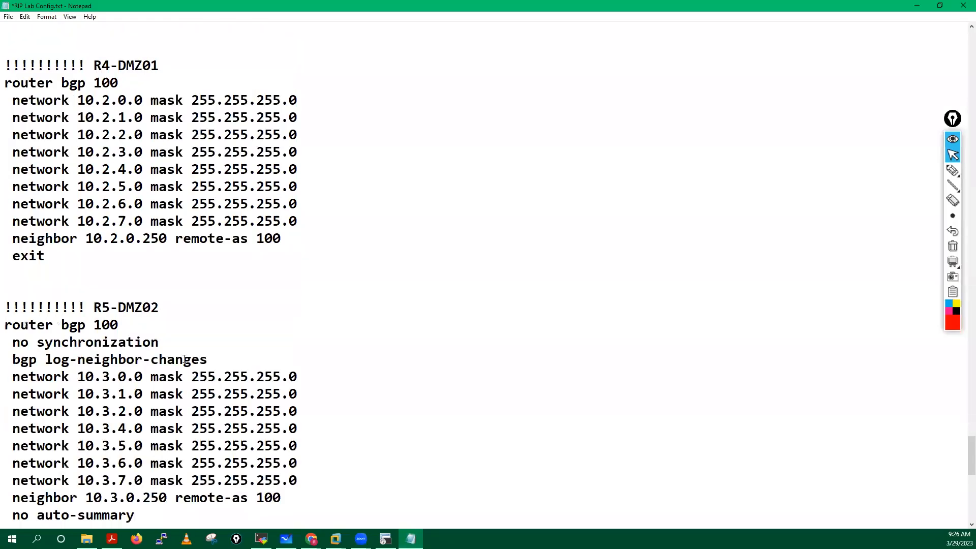
{"action": "left_click_drag", "start_coordinate": [208, 359], "coordinate": [4, 343]}
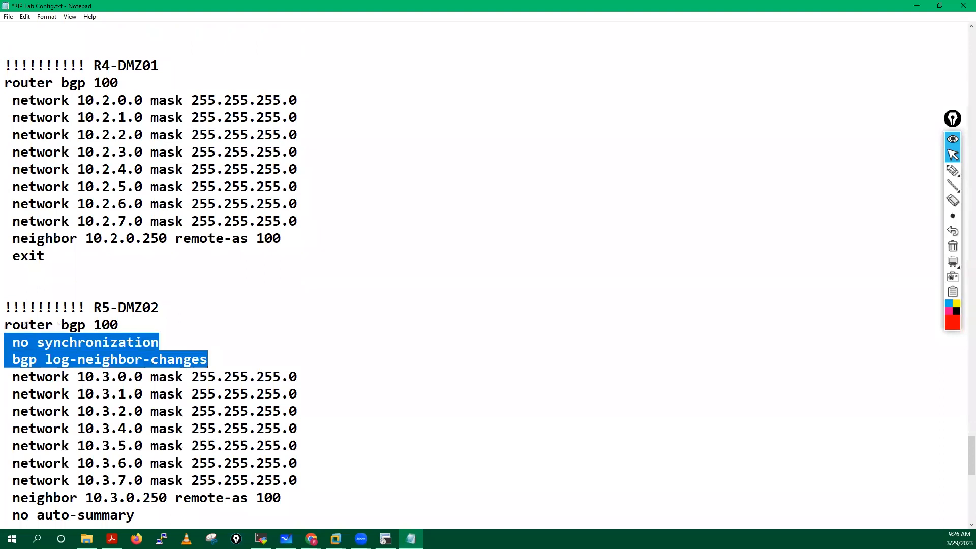
{"action": "key", "text": "Delete"}
{"action": "key", "text": "Delete"}
{"action": "key", "text": "ctrl+End"}
{"action": "key", "text": "ctrl+shift+Left"}
{"action": "key", "text": "ctrl+shift+Left"}
{"action": "key", "text": "ctrl+shift+Left"}
{"action": "type", "text": "exit"}
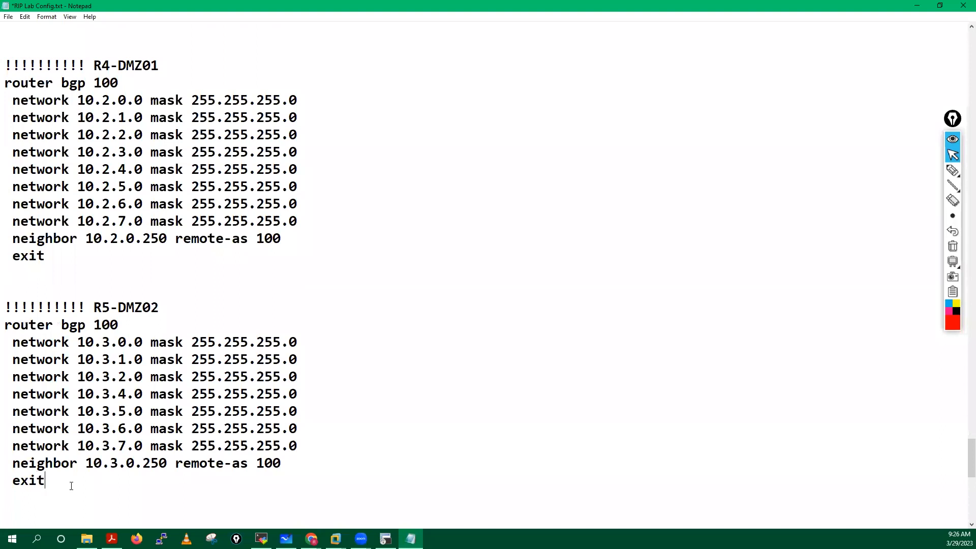
{"action": "scroll", "coordinate": [143, 468], "scroll_direction": "down", "scroll_amount": 3}
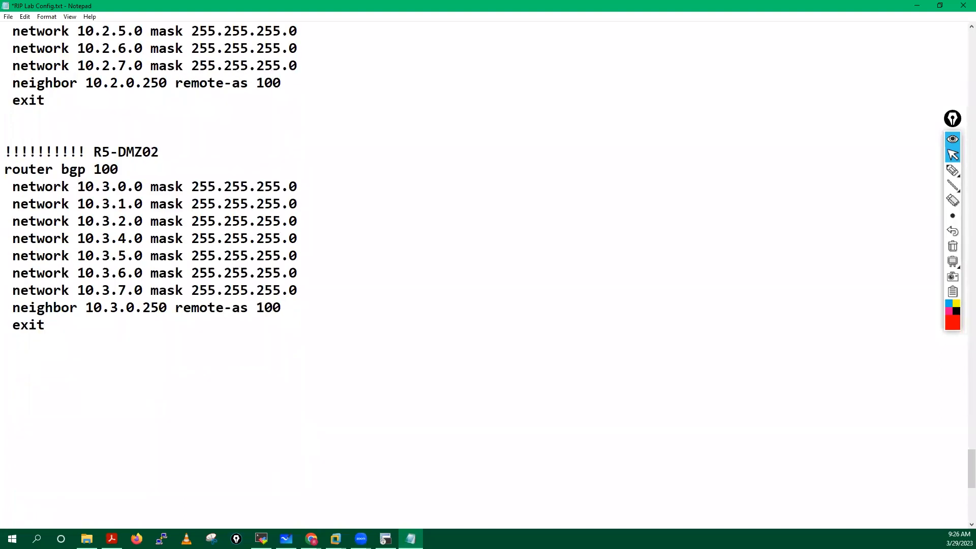
{"action": "left_click_drag", "start_coordinate": [4, 152], "coordinate": [183, 153]}
{"action": "key", "text": "ctrl+c"}
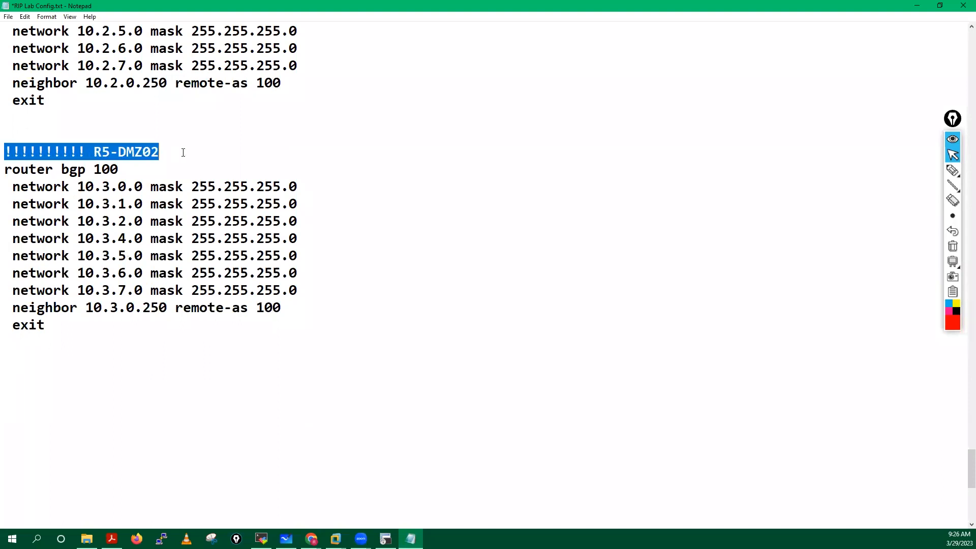
Step: Paste a header below the R5-DMZ02 block and rename it to PaloAlto
{"action": "left_click", "coordinate": [9, 361]}
{"action": "key", "text": "ctrl+v"}
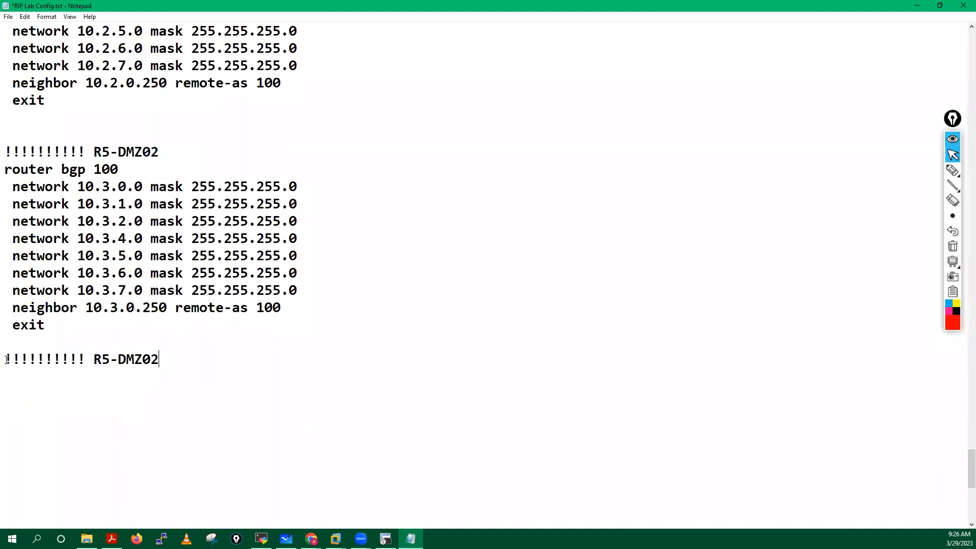
{"action": "key", "text": "Return"}
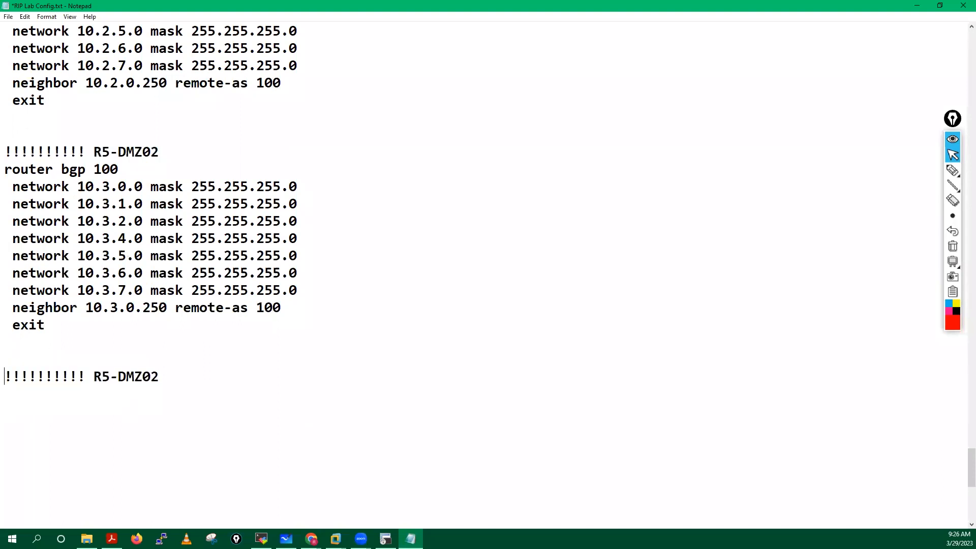
{"action": "left_click_drag", "start_coordinate": [88, 376], "coordinate": [94, 376]}
{"action": "left_click", "coordinate": [94, 377]}
{"action": "key", "text": "shift+End"}
{"action": "type", "text": "PaloAlto"}
Step: On the firewall, set CLI config output format to set and enter configure mode
{"action": "left_click", "coordinate": [261, 539]}
{"action": "key", "text": "Return"}
{"action": "key", "text": "Return"}
{"action": "key", "text": "Return"}
{"action": "key", "text": "Return"}
{"action": "key", "text": "Return"}
{"action": "key", "text": "Return"}
{"action": "key", "text": "Return"}
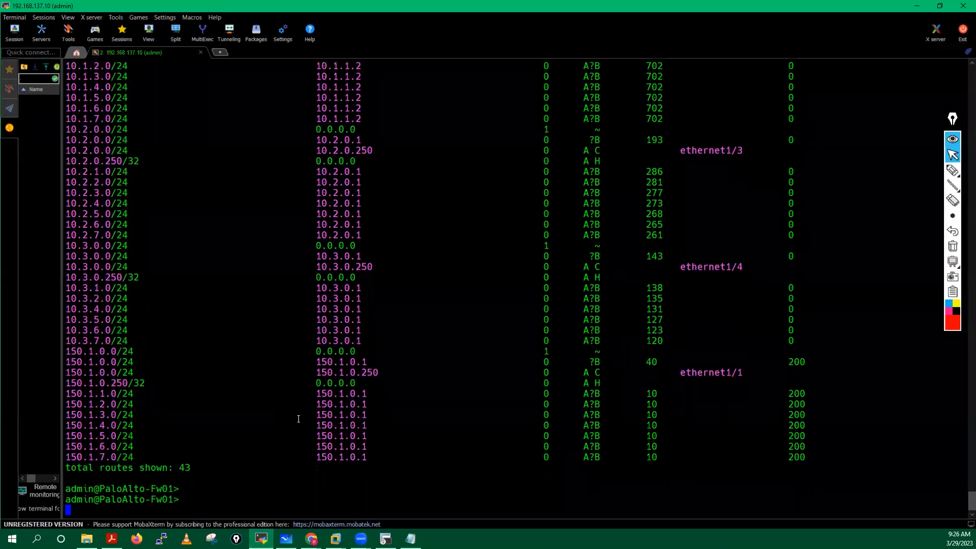
{"action": "key", "text": "Return"}
{"action": "key", "text": "Return"}
{"action": "key", "text": "Return"}
{"action": "type", "text": "set cli co"}
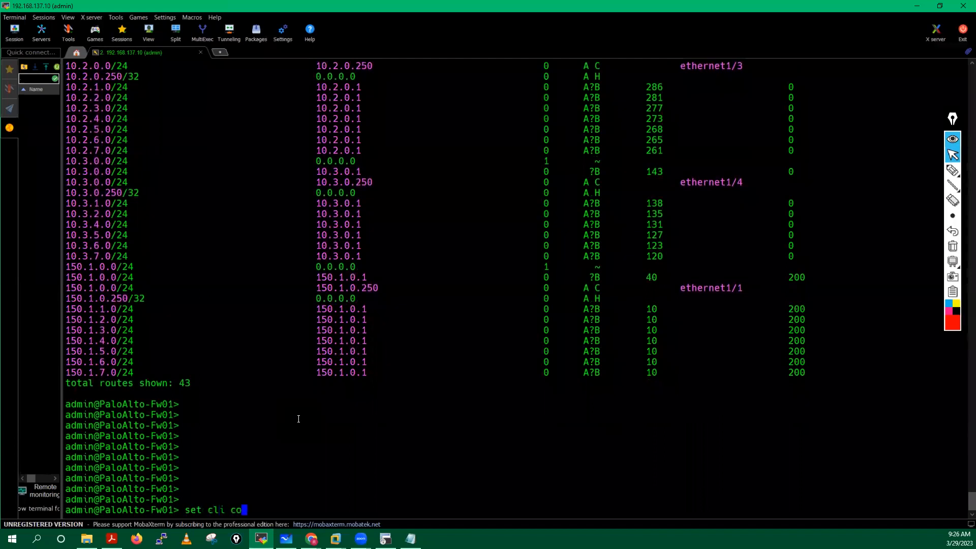
{"action": "type", "text": "nfig-output-format set"}
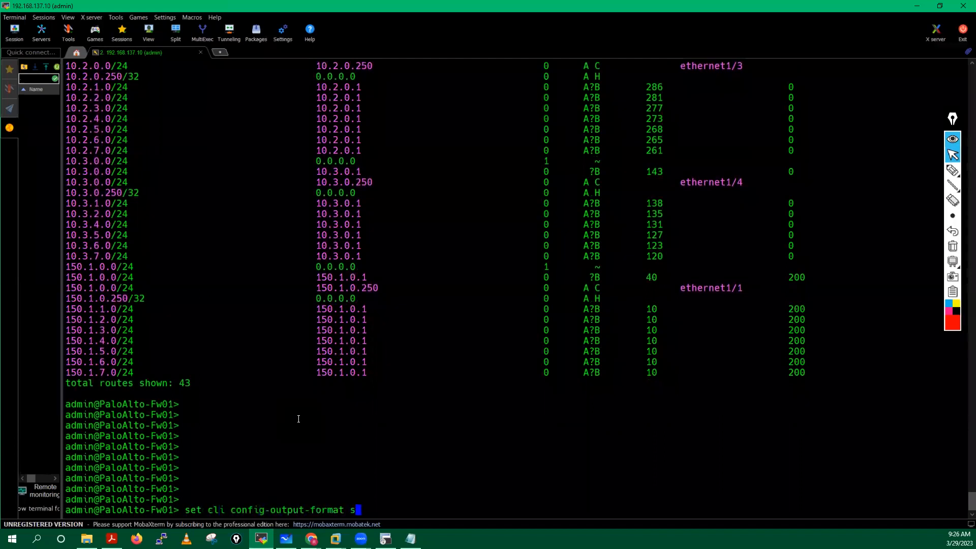
{"action": "key", "text": "Return"}
{"action": "key", "text": "Return"}
{"action": "key", "text": "Return"}
{"action": "type", "text": "configure"}
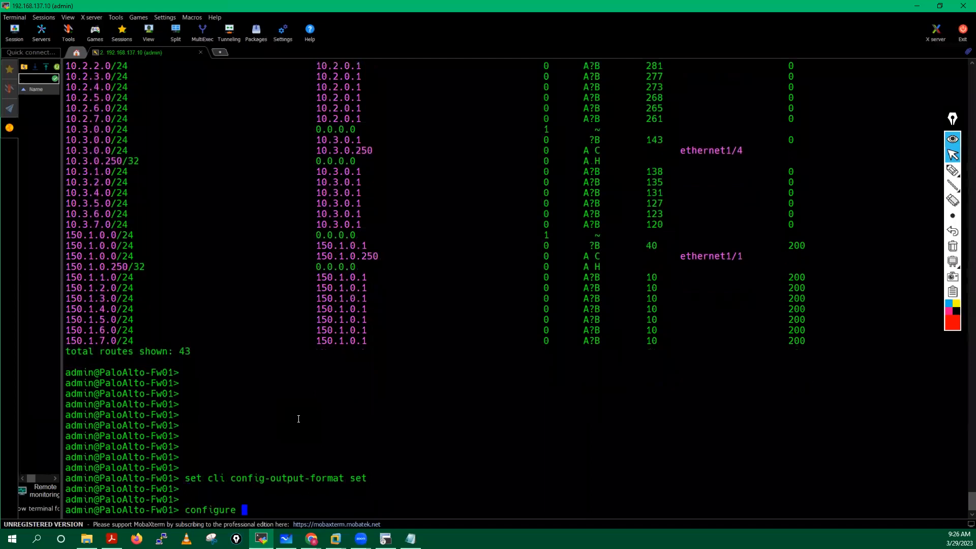
{"action": "key", "text": "Return"}
{"action": "key", "text": "Return"}
{"action": "key", "text": "Return"}
{"action": "key", "text": "Return"}
{"action": "key", "text": "Return"}
{"action": "key", "text": "Return"}
{"action": "key", "text": "Return"}
Step: Show the firewall's BGP config with 'show network virtual-router VR01 protocol bgp'
{"action": "type", "text": "show network v"}
{"action": "key", "text": "Tab"}
{"action": "type", "text": "r"}
{"action": "key", "text": "Tab"}
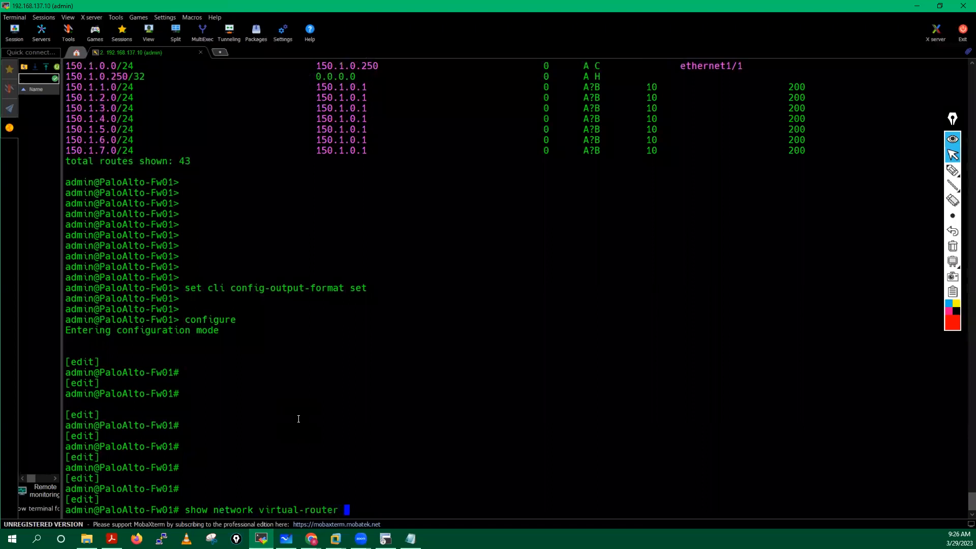
{"action": "type", "text": "VR01"}
{"action": "key", "text": "question"}
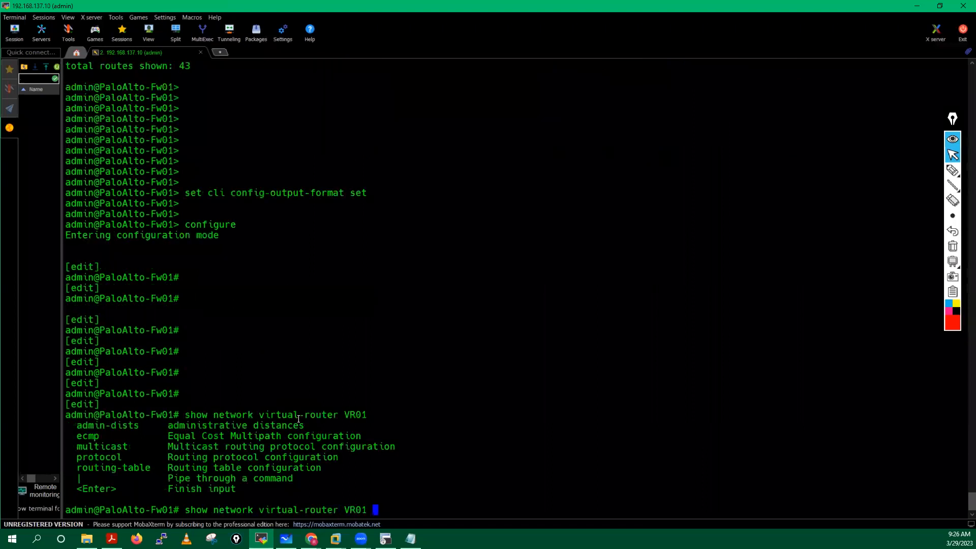
{"action": "type", "text": "protocol"}
{"action": "key", "text": "question"}
{"action": "type", "text": "bgp"}
{"action": "key", "text": "question"}
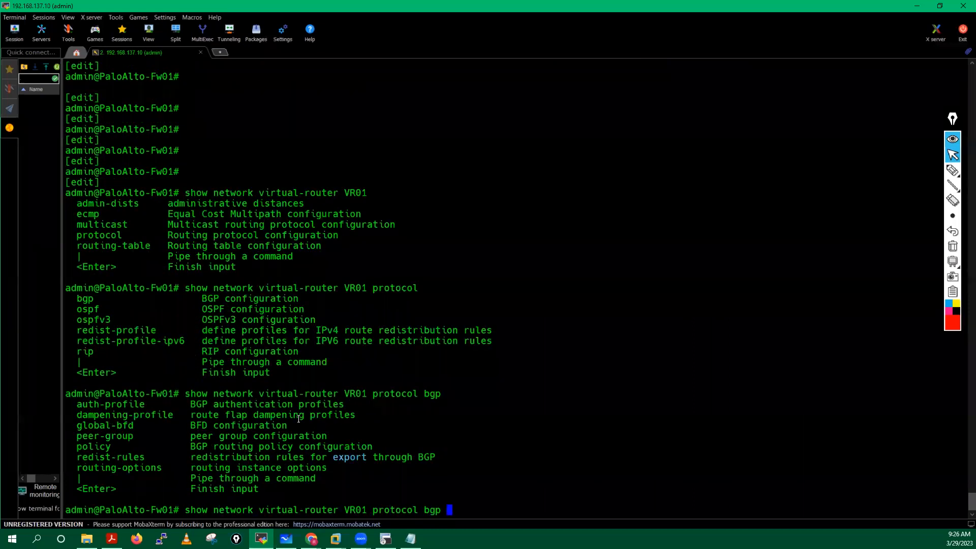
{"action": "key", "text": "Return"}
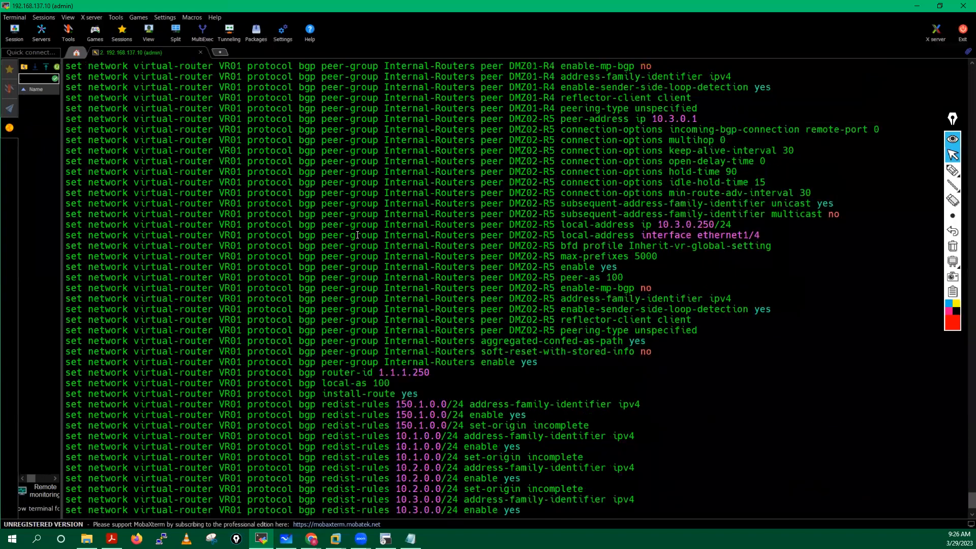
Step: Select the VR01 BGP set-command output and return to Notepad
{"action": "scroll", "coordinate": [358, 235], "scroll_direction": "up", "scroll_amount": 11}
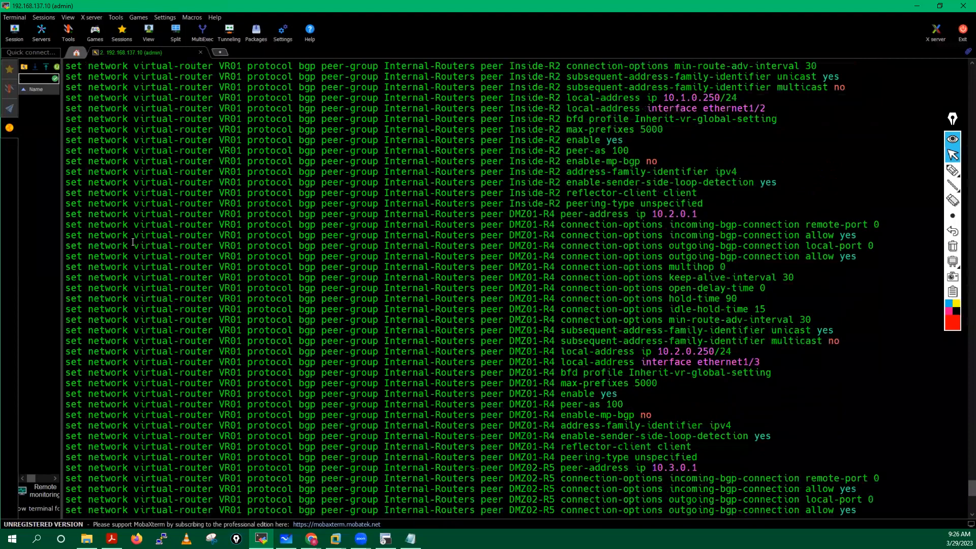
{"action": "scroll", "coordinate": [139, 247], "scroll_direction": "up", "scroll_amount": 20}
{"action": "left_click_drag", "start_coordinate": [66, 245], "coordinate": [295, 523]}
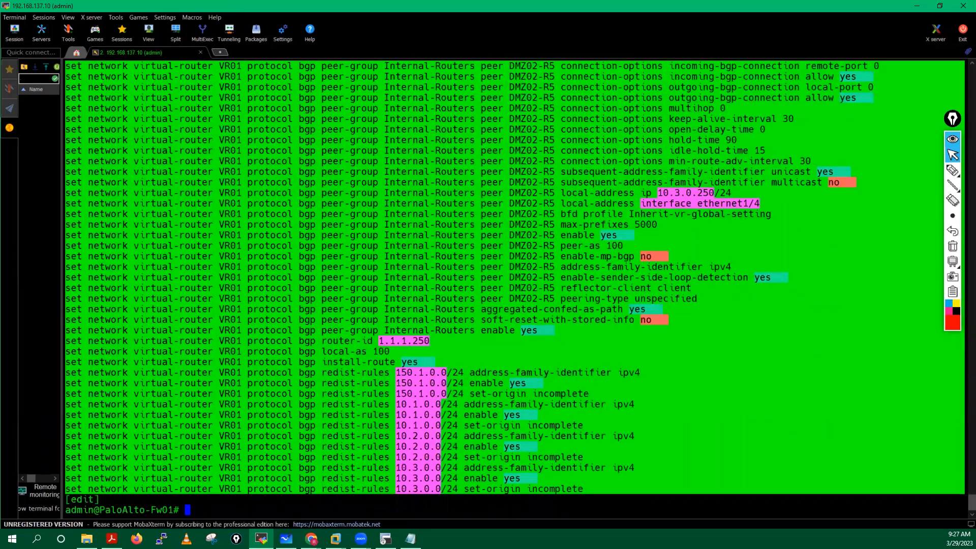
{"action": "left_click", "coordinate": [410, 539]}
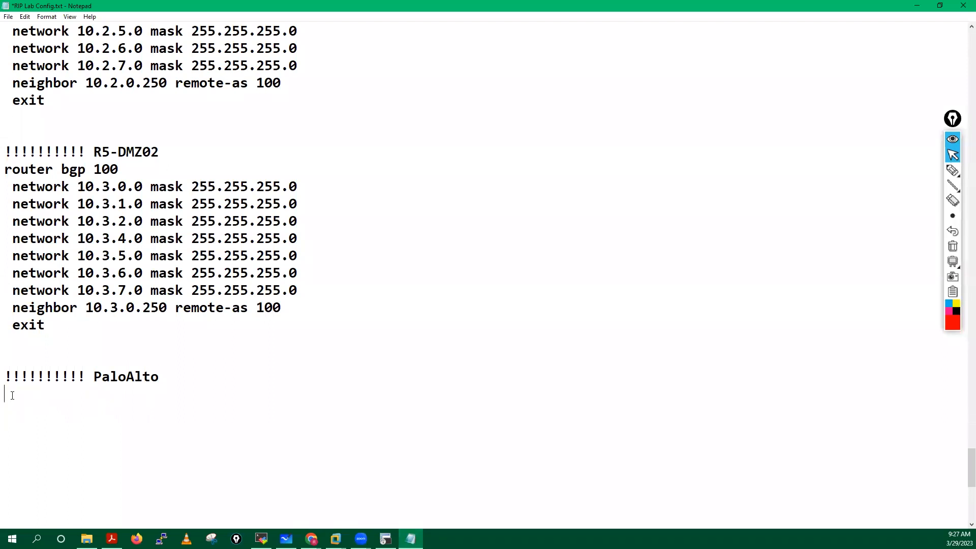
Step: Paste the firewall's VR01 BGP set commands under the PaloAlto header and look them over
{"action": "key", "text": "ctrl+v"}
{"action": "scroll", "coordinate": [378, 256], "scroll_direction": "down", "scroll_amount": 1}
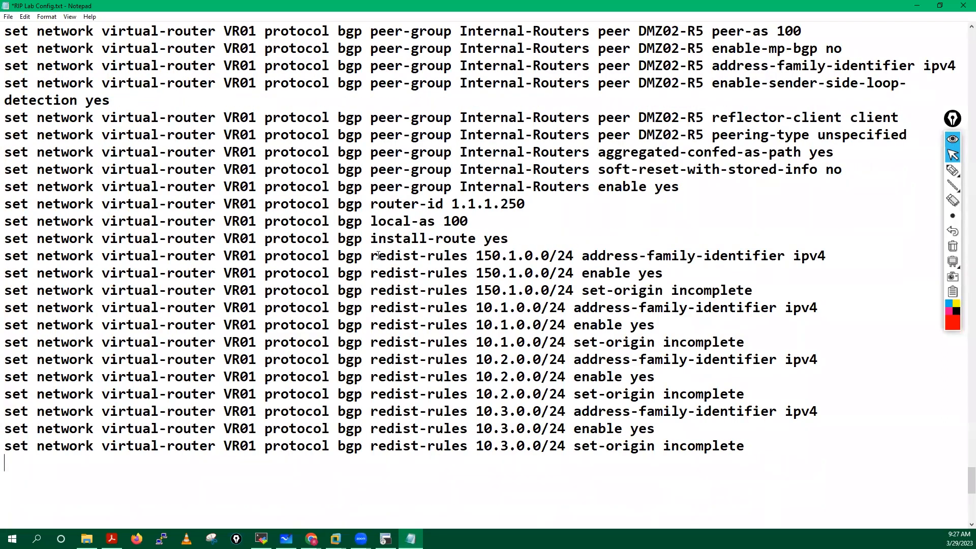
{"action": "scroll", "coordinate": [378, 256], "scroll_direction": "down", "scroll_amount": 2}
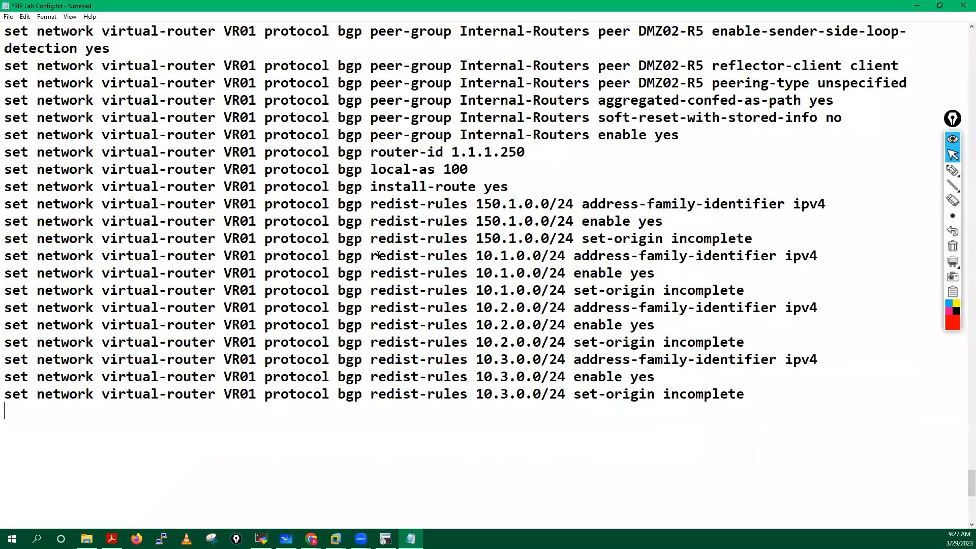
{"action": "scroll", "coordinate": [379, 256], "scroll_direction": "up", "scroll_amount": 7}
{"action": "scroll", "coordinate": [378, 255], "scroll_direction": "down", "scroll_amount": 2}
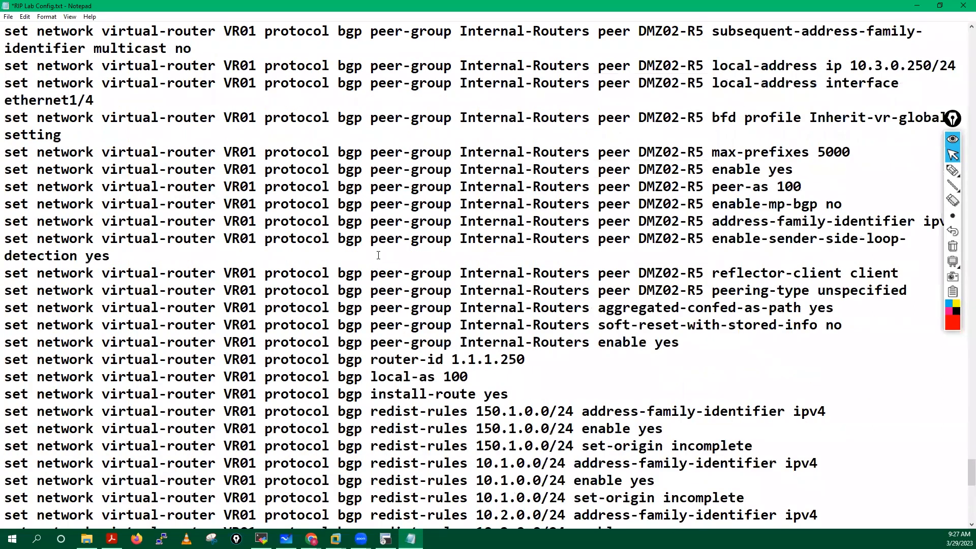
{"action": "scroll", "coordinate": [378, 256], "scroll_direction": "up", "scroll_amount": 20}
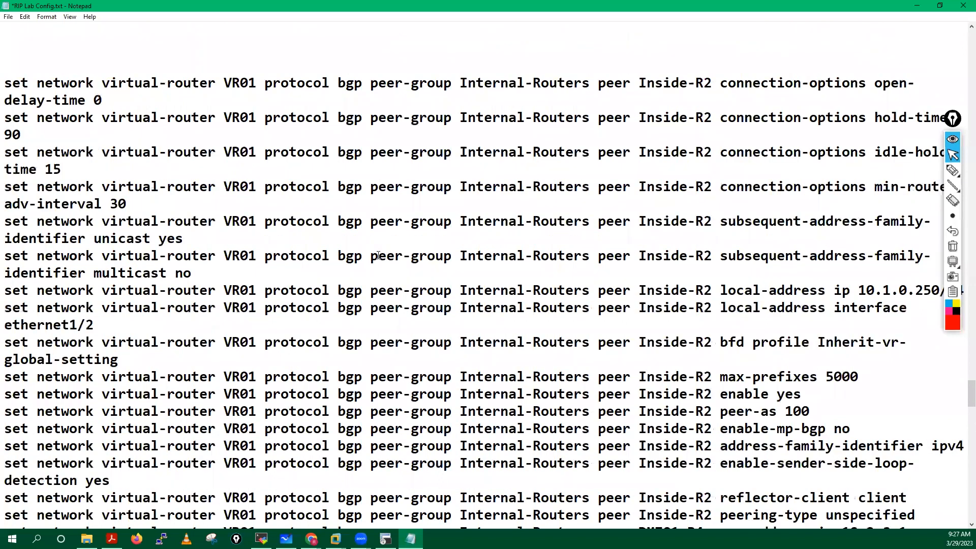
{"action": "scroll", "coordinate": [378, 256], "scroll_direction": "up", "scroll_amount": 4}
{"action": "scroll", "coordinate": [378, 256], "scroll_direction": "up", "scroll_amount": 3}
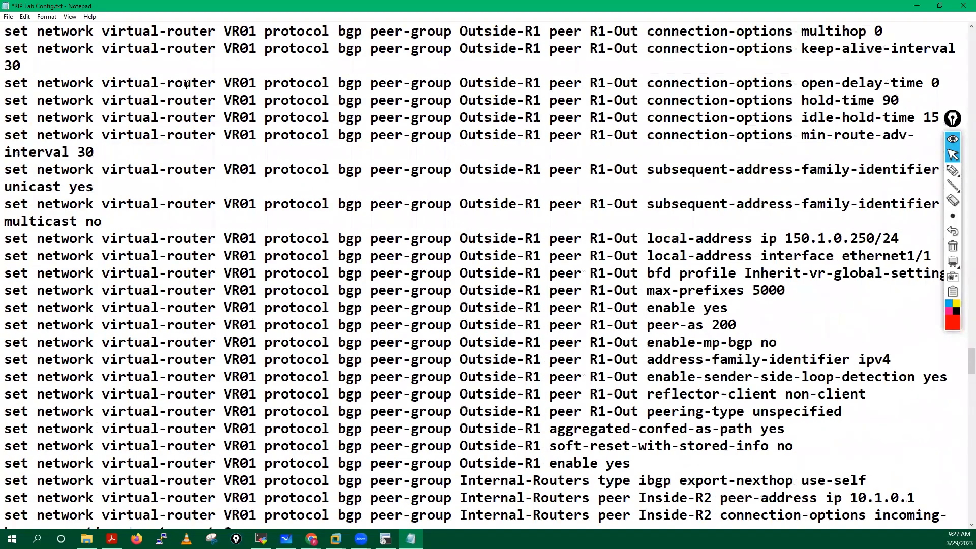
Step: Change Notepad's font size from 22 to 20 via Format > Font
{"action": "left_click", "coordinate": [45, 17]}
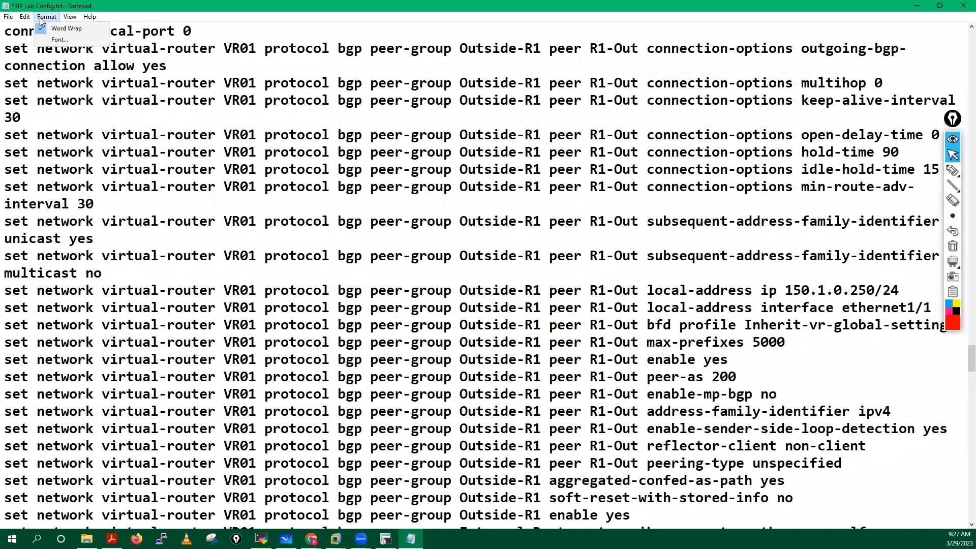
{"action": "left_click", "coordinate": [59, 38]}
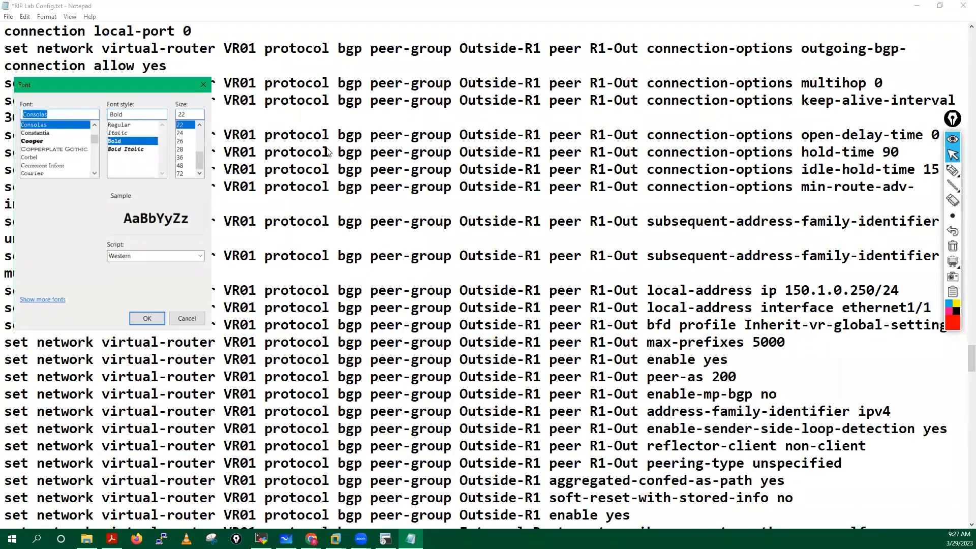
{"action": "left_click_drag", "start_coordinate": [203, 159], "coordinate": [203, 155]}
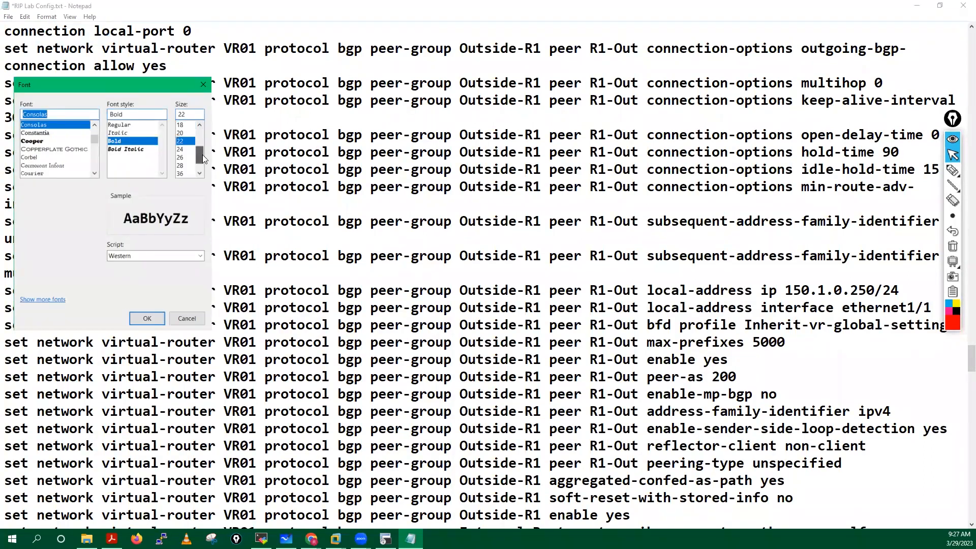
{"action": "left_click", "coordinate": [182, 133]}
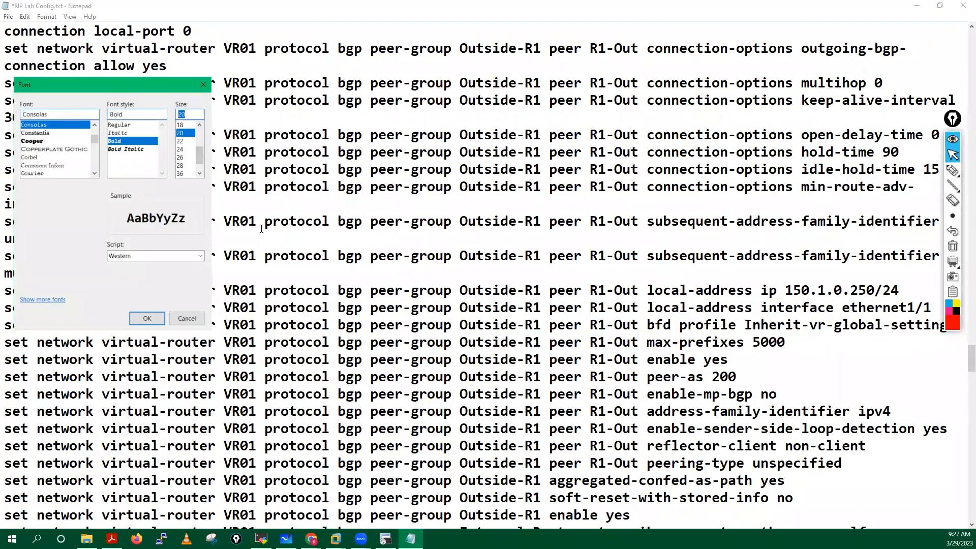
{"action": "key", "text": "Return"}
{"action": "scroll", "coordinate": [261, 229], "scroll_direction": "up", "scroll_amount": 6}
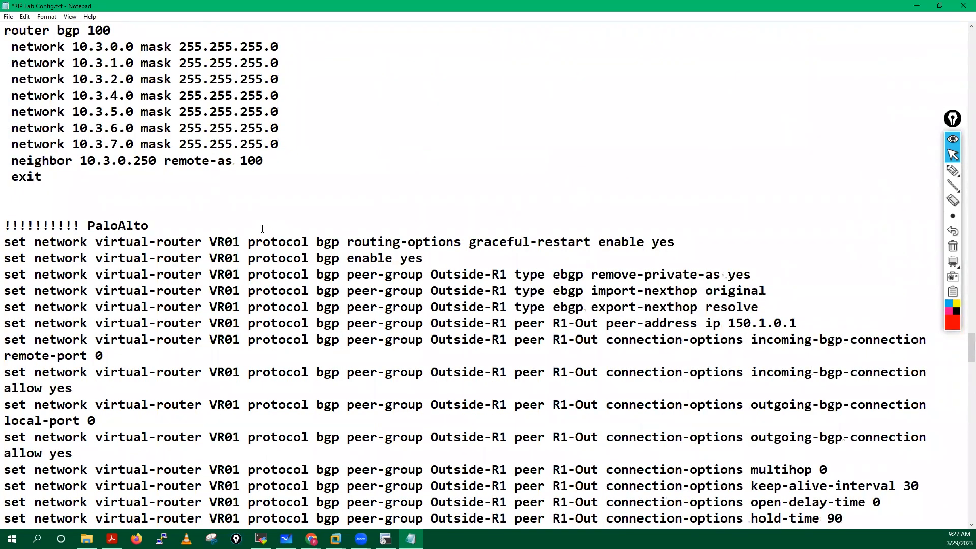
Step: Highlight the first Palo Alto BGP commands, from the Outside-R1 type lines through remote-port 0
{"action": "scroll", "coordinate": [29, 199], "scroll_direction": "down", "scroll_amount": 1}
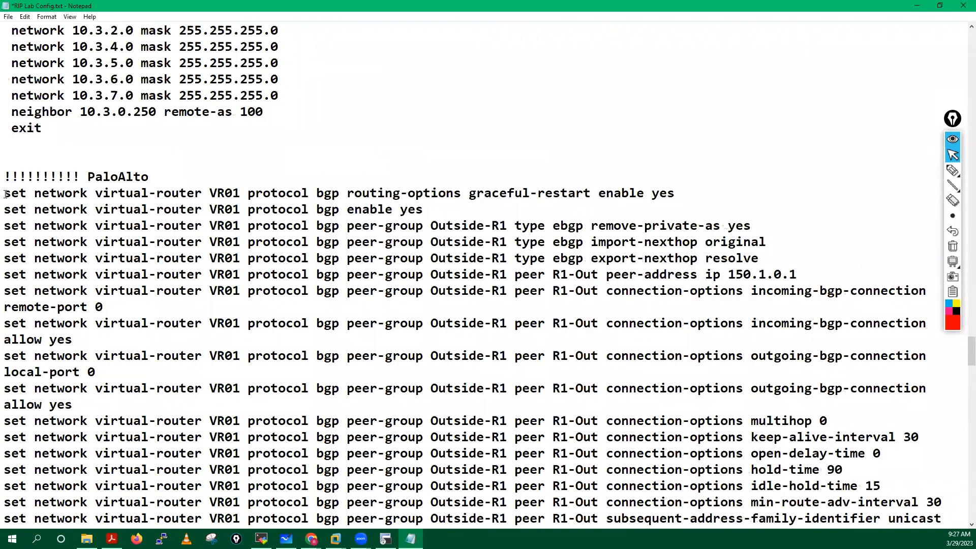
{"action": "left_click", "coordinate": [397, 225], "text": "shift"}
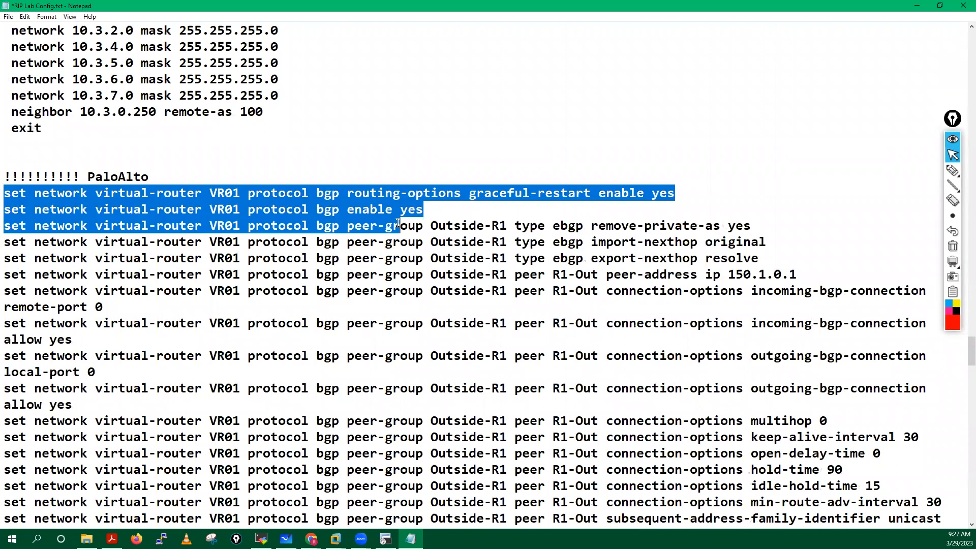
{"action": "left_click", "coordinate": [413, 255], "text": "shift"}
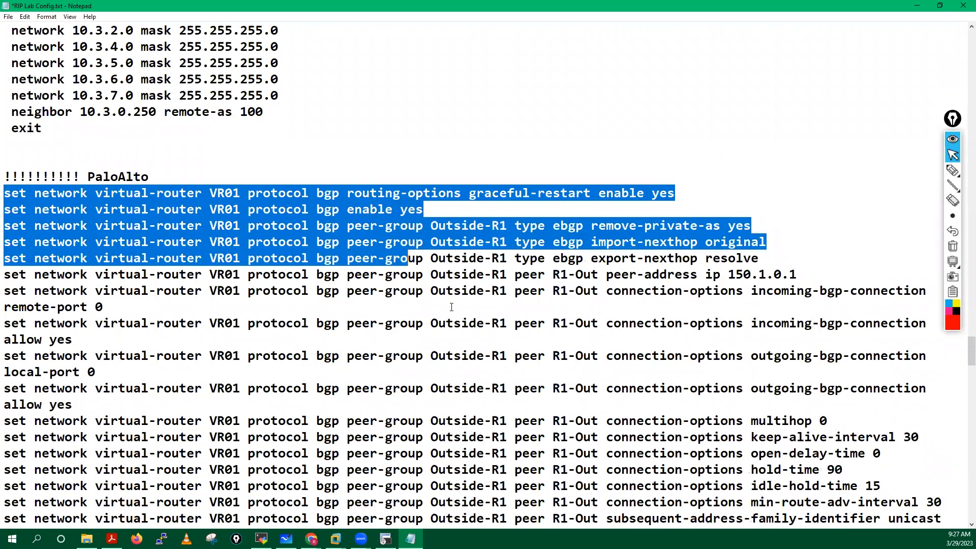
{"action": "left_click", "coordinate": [453, 308], "text": "shift"}
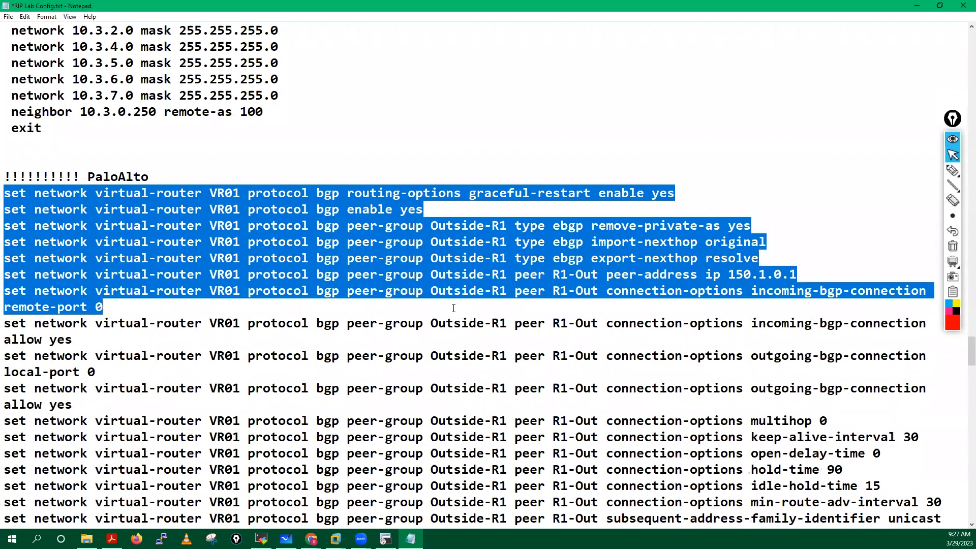
{"action": "left_click", "coordinate": [159, 345]}
Step: Highlight the R1-Out peer, its peer-group Outside-R1 address line and the local-port 0 command
{"action": "scroll", "coordinate": [160, 345], "scroll_direction": "down", "scroll_amount": 1}
{"action": "scroll", "coordinate": [204, 330], "scroll_direction": "down", "scroll_amount": 1}
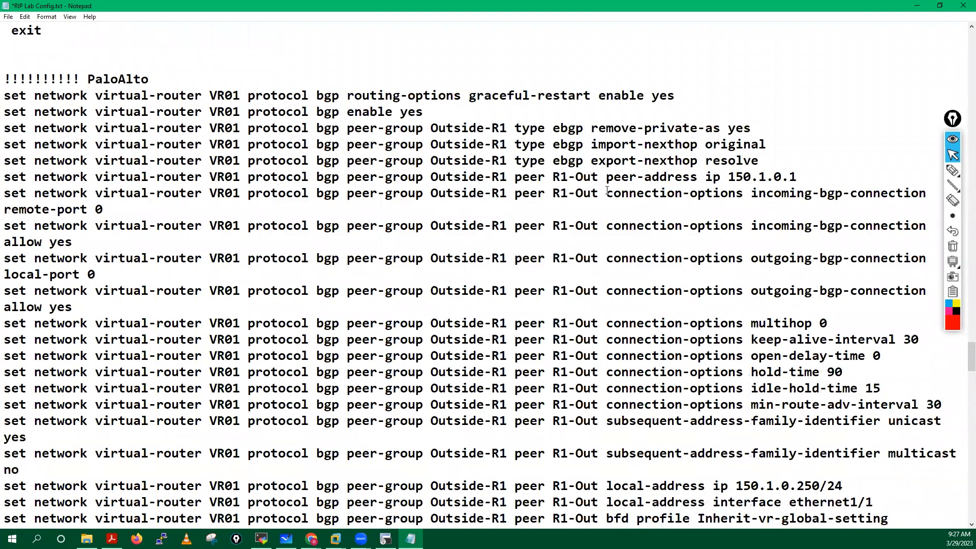
{"action": "left_click_drag", "start_coordinate": [461, 226], "coordinate": [614, 226]}
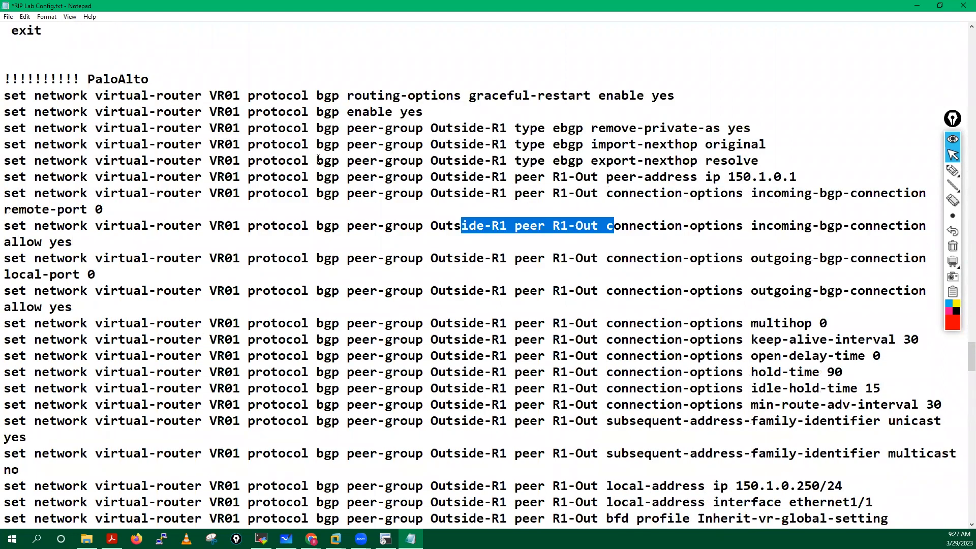
{"action": "scroll", "coordinate": [322, 163], "scroll_direction": "down", "scroll_amount": 1}
{"action": "left_click_drag", "start_coordinate": [323, 128], "coordinate": [514, 128]}
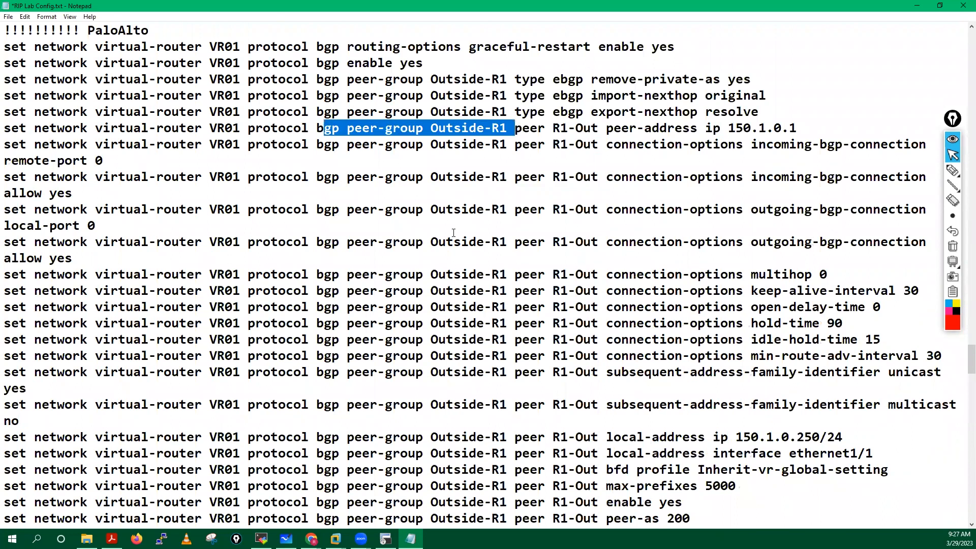
{"action": "left_click_drag", "start_coordinate": [340, 210], "coordinate": [95, 226]}
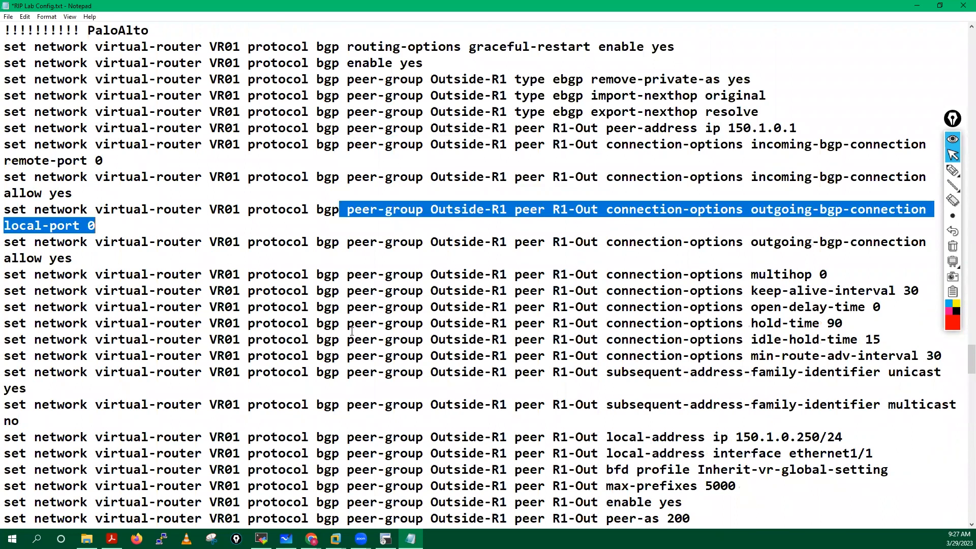
Step: Scroll through the remaining PaloAlto set lines down to the redistribution rules
{"action": "scroll", "coordinate": [351, 331], "scroll_direction": "down", "scroll_amount": 15}
{"action": "scroll", "coordinate": [352, 332], "scroll_direction": "down", "scroll_amount": 8}
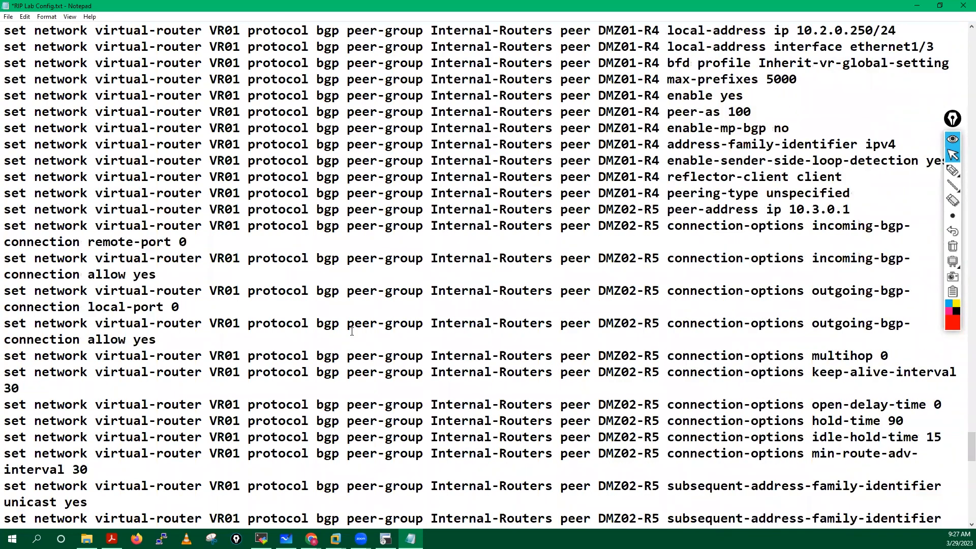
{"action": "scroll", "coordinate": [369, 319], "scroll_direction": "down", "scroll_amount": 10}
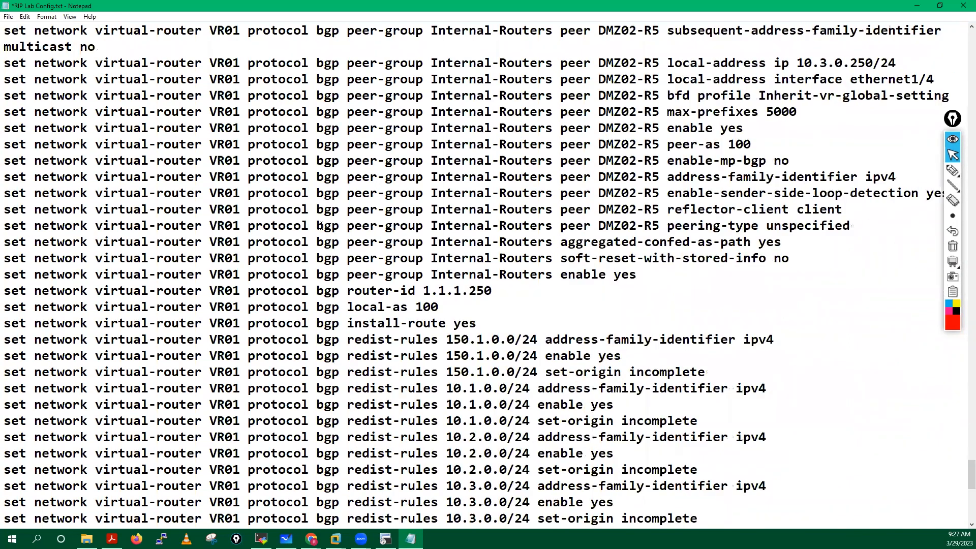
{"action": "scroll", "coordinate": [425, 382], "scroll_direction": "down", "scroll_amount": 2}
{"action": "left_click_drag", "start_coordinate": [553, 387], "coordinate": [323, 227]}
{"action": "left_click", "coordinate": [324, 383]}
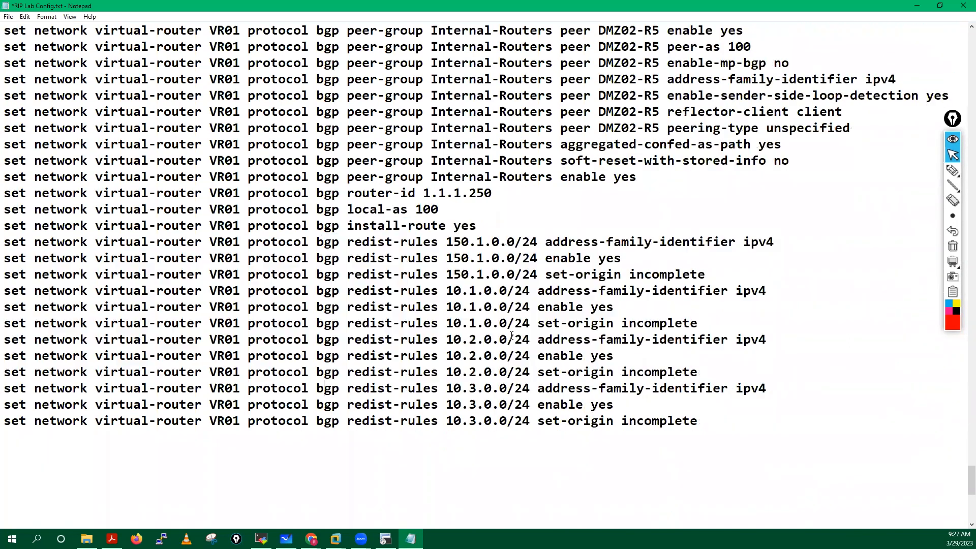
{"action": "left_click_drag", "start_coordinate": [508, 337], "coordinate": [286, 242]}
{"action": "scroll", "coordinate": [356, 234], "scroll_direction": "down", "scroll_amount": 3}
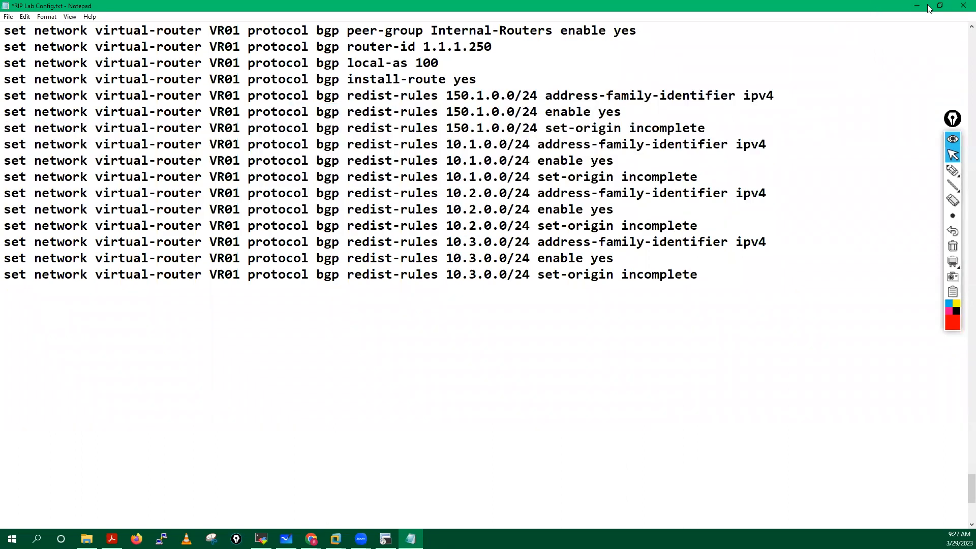
Step: Minimize Notepad and the firewall terminal, then bring up Chrome's PA-VM tab
{"action": "left_click", "coordinate": [921, 5]}
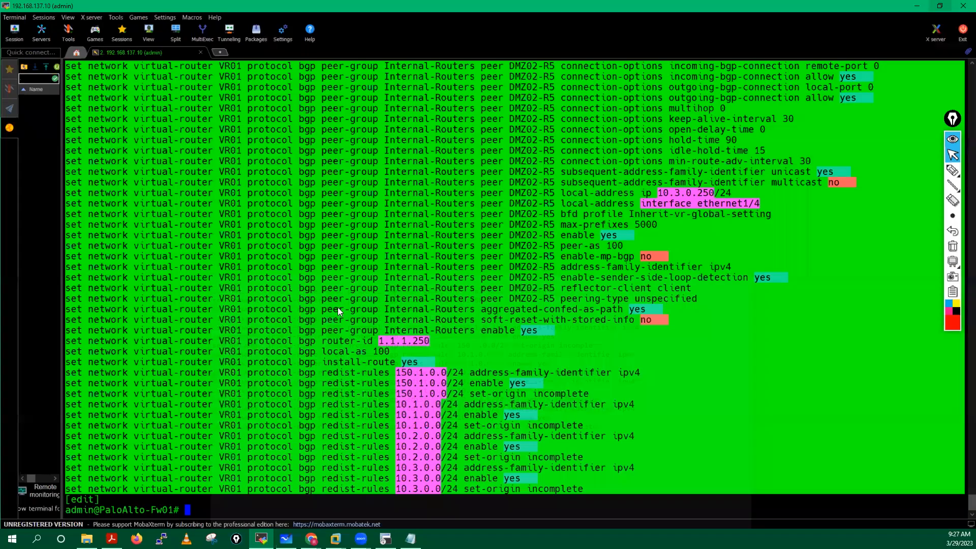
{"action": "left_click", "coordinate": [385, 538]}
{"action": "left_click", "coordinate": [311, 538]}
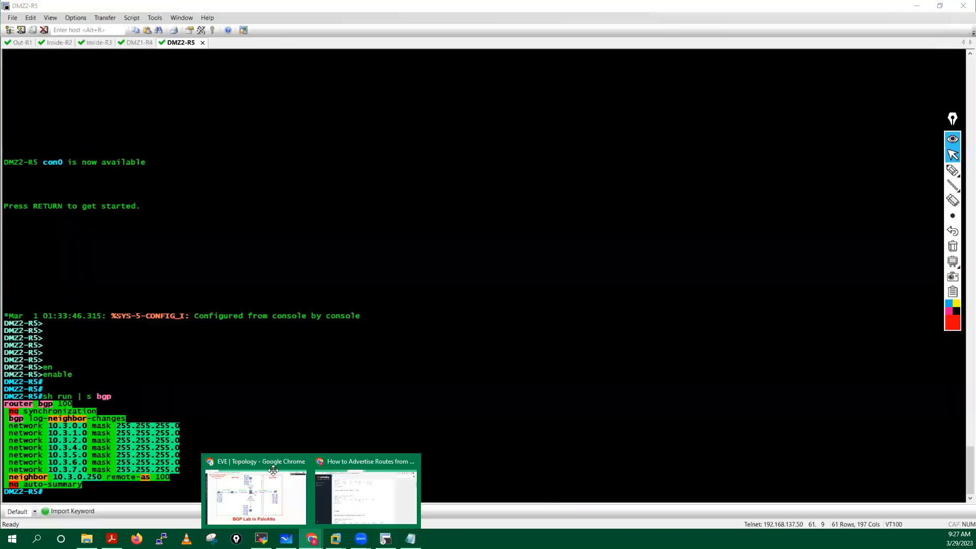
{"action": "left_click", "coordinate": [256, 497]}
{"action": "left_click", "coordinate": [166, 6]}
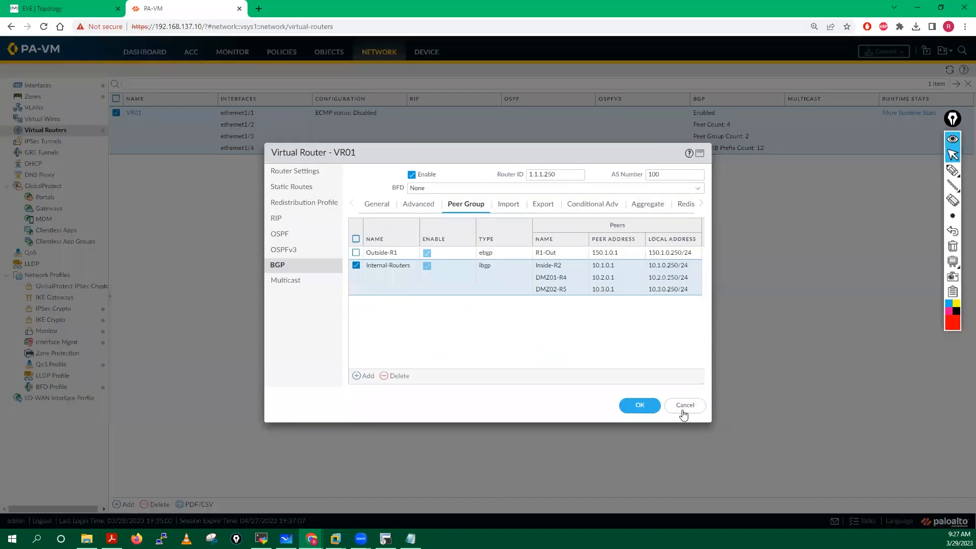
Step: Reopen VR01's BGP settings (router ID 1.1.1.250, AS 100) and mark them up
{"action": "left_click", "coordinate": [684, 405]}
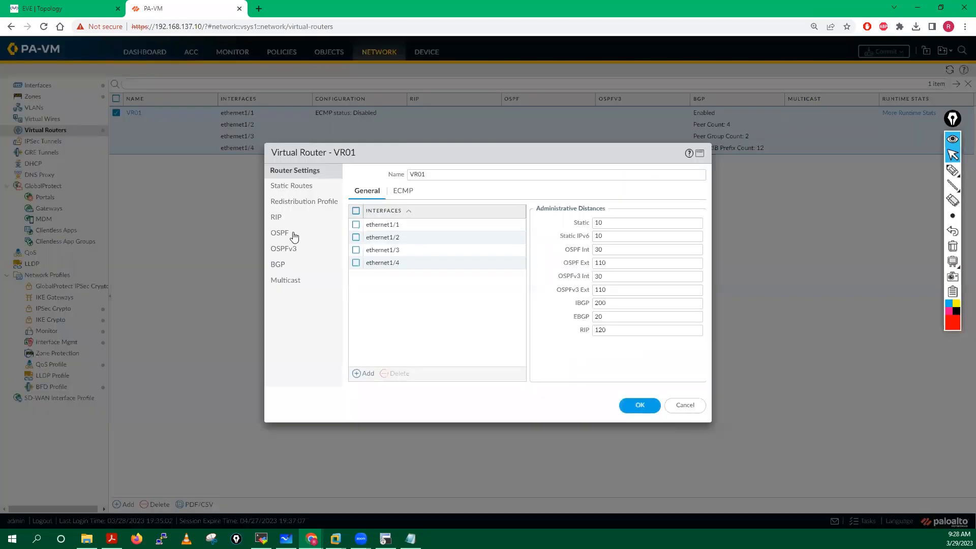
{"action": "left_click", "coordinate": [278, 266]}
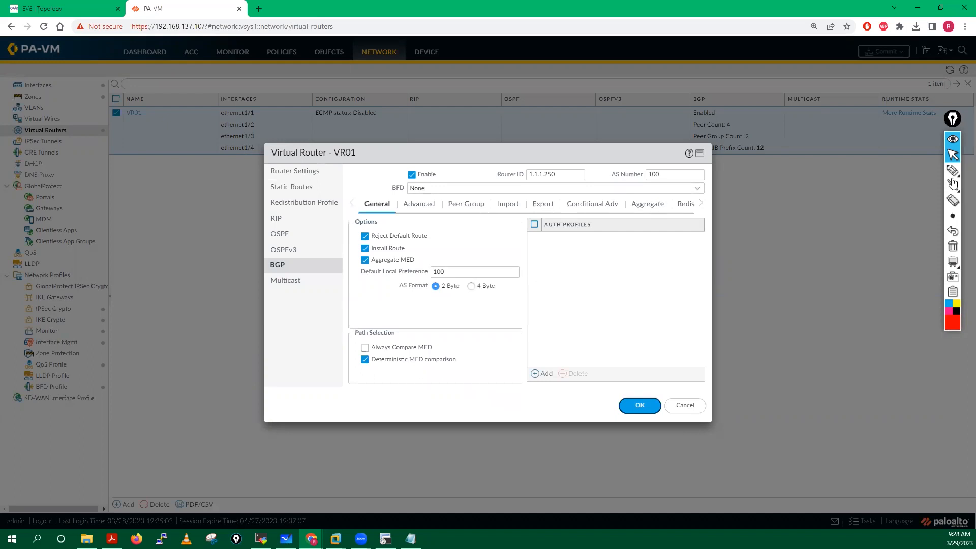
{"action": "left_click", "coordinate": [952, 170]}
{"action": "mouse_move", "coordinate": [429, 165]}
{"action": "left_mouse_down"}
{"action": "mouse_move", "coordinate": [407, 174]}
{"action": "mouse_move", "coordinate": [414, 190]}
{"action": "mouse_move", "coordinate": [427, 164]}
{"action": "left_mouse_up"}
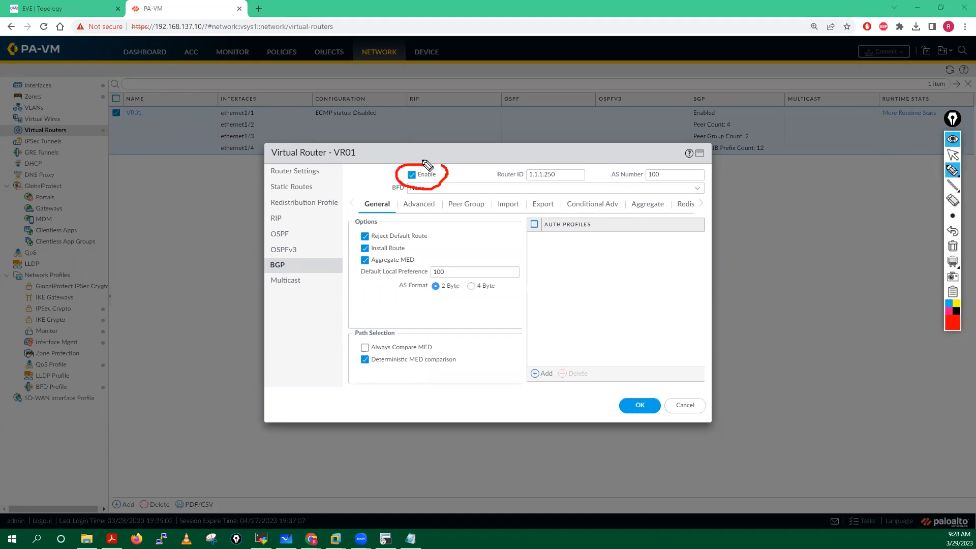
{"action": "left_click_drag", "start_coordinate": [500, 172], "coordinate": [557, 158]}
{"action": "mouse_move", "coordinate": [672, 165]}
{"action": "left_mouse_down"}
{"action": "mouse_move", "coordinate": [622, 165]}
{"action": "mouse_move", "coordinate": [666, 188]}
{"action": "left_mouse_up"}
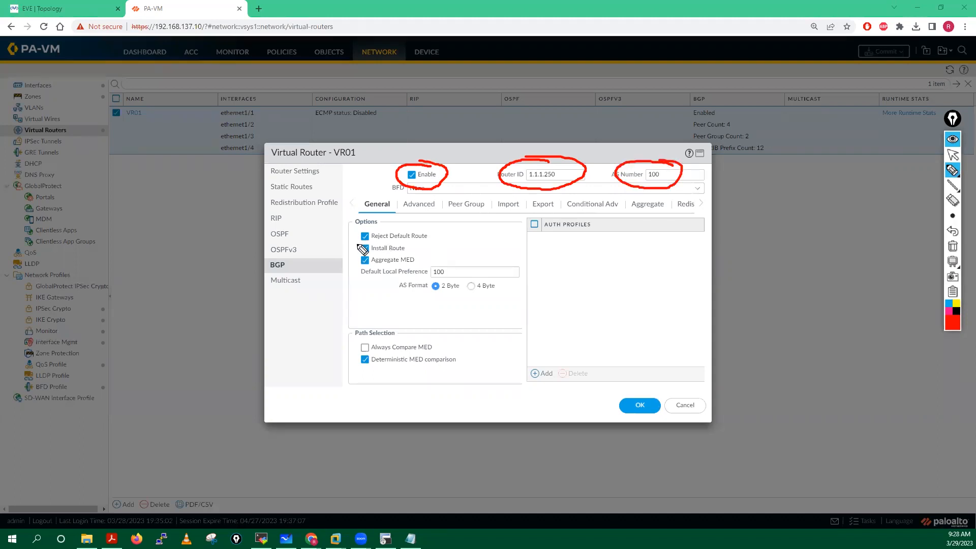
{"action": "mouse_move", "coordinate": [354, 254]}
{"action": "left_mouse_down"}
{"action": "mouse_move", "coordinate": [411, 242]}
{"action": "mouse_move", "coordinate": [355, 252]}
{"action": "left_mouse_up"}
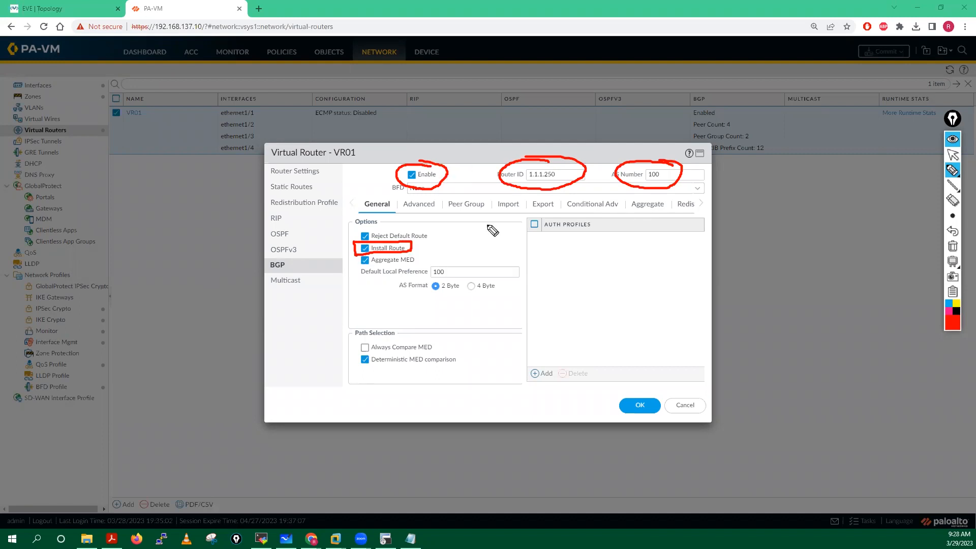
Step: Clear the annotations and bring up VR01's BGP peer groups
{"action": "left_click", "coordinate": [952, 246]}
{"action": "left_click", "coordinate": [950, 155]}
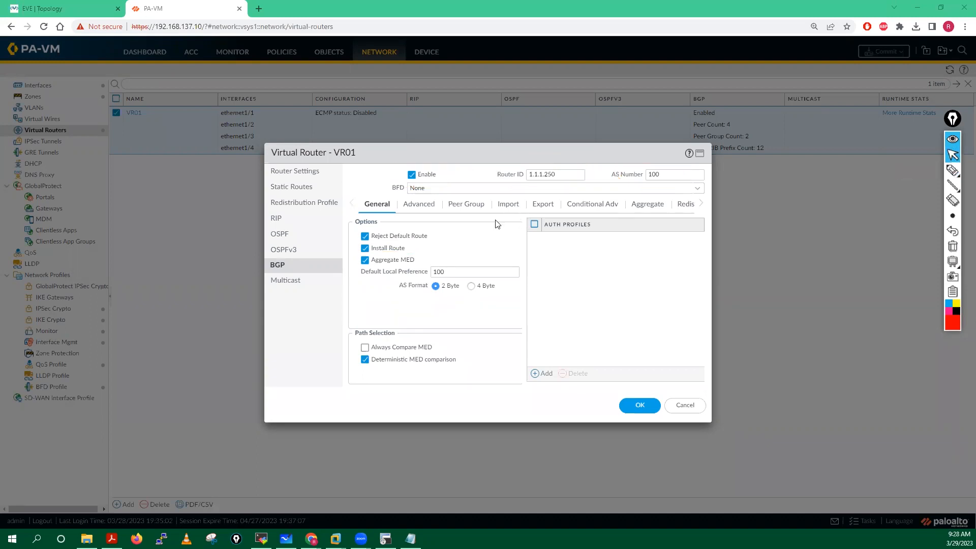
{"action": "left_click", "coordinate": [466, 206]}
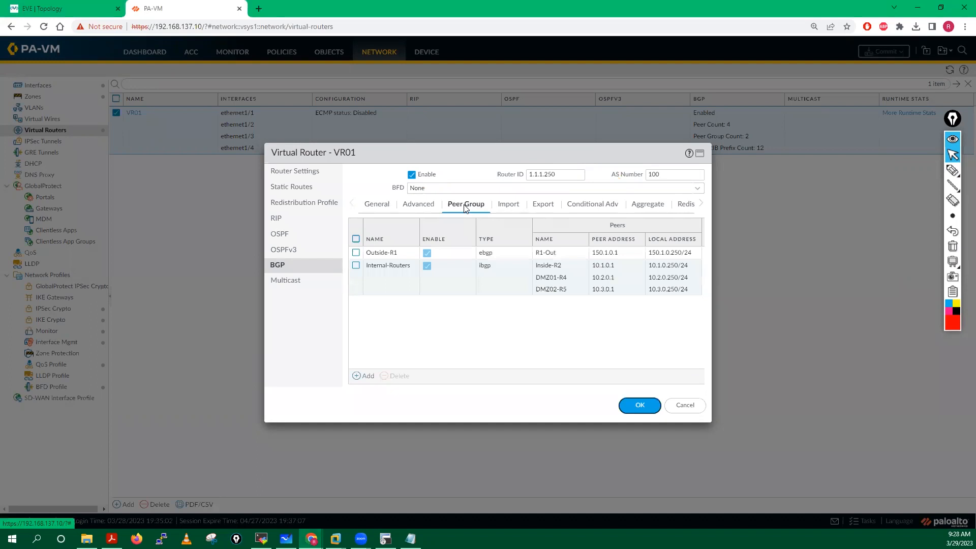
{"action": "left_click", "coordinate": [381, 252]}
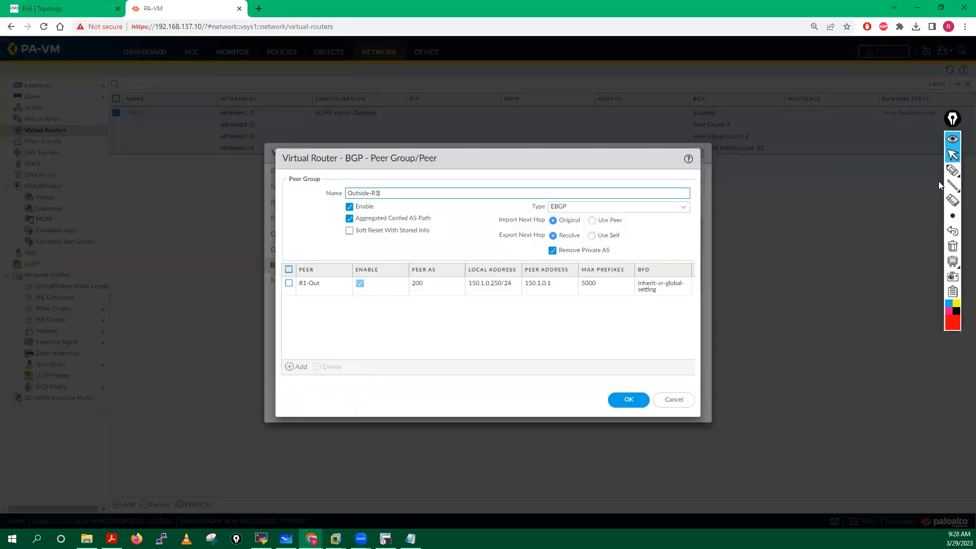
{"action": "left_click", "coordinate": [952, 171]}
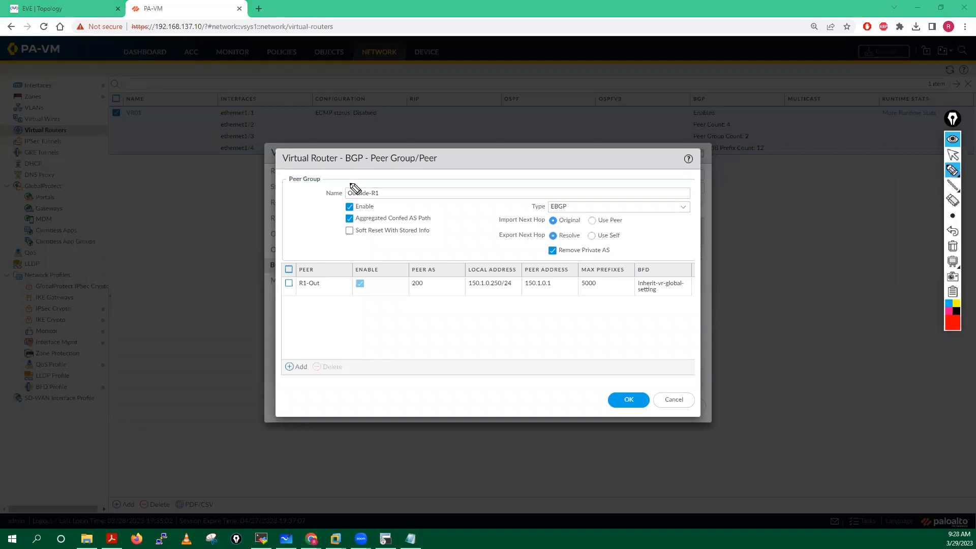
{"action": "mouse_move", "coordinate": [365, 178]}
{"action": "left_mouse_down"}
{"action": "mouse_move", "coordinate": [392, 189]}
{"action": "mouse_move", "coordinate": [357, 178]}
{"action": "left_mouse_up"}
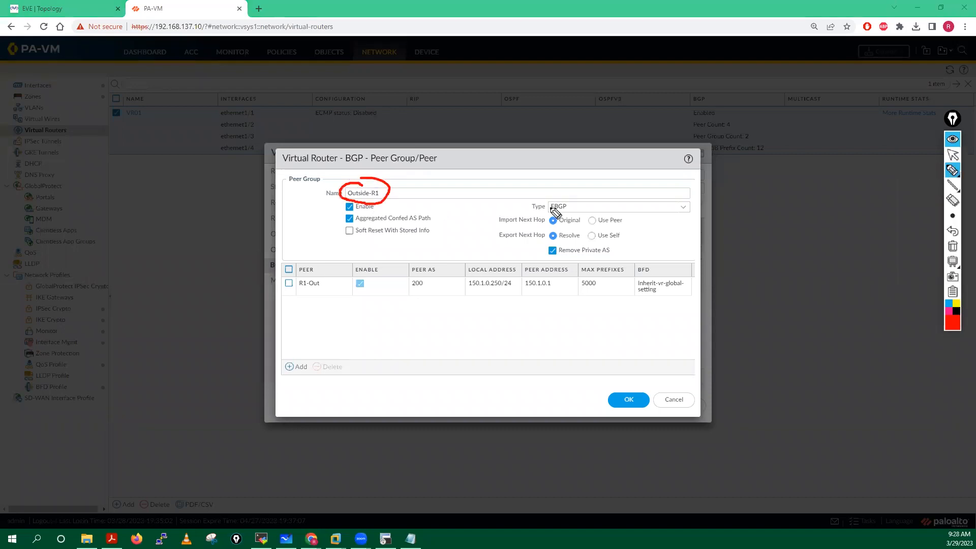
{"action": "mouse_move", "coordinate": [563, 197]}
{"action": "left_mouse_down"}
{"action": "mouse_move", "coordinate": [526, 208]}
{"action": "mouse_move", "coordinate": [548, 213]}
{"action": "left_mouse_up"}
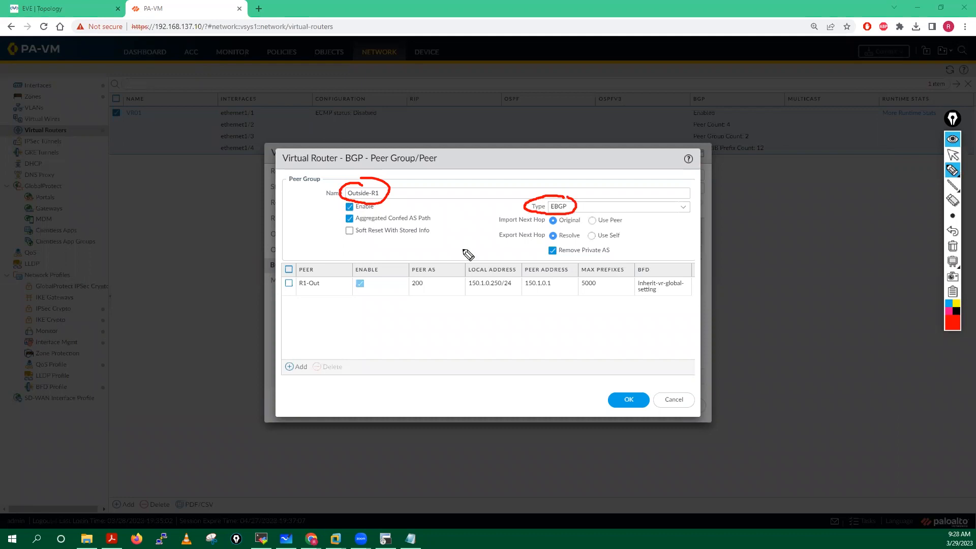
{"action": "left_click", "coordinate": [953, 247]}
{"action": "left_click", "coordinate": [953, 156]}
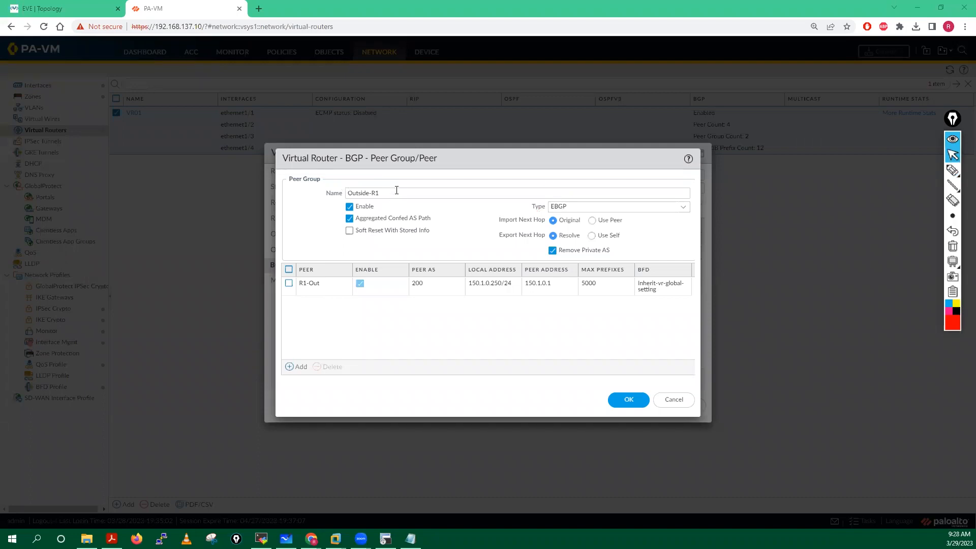
{"action": "left_click", "coordinate": [309, 283]}
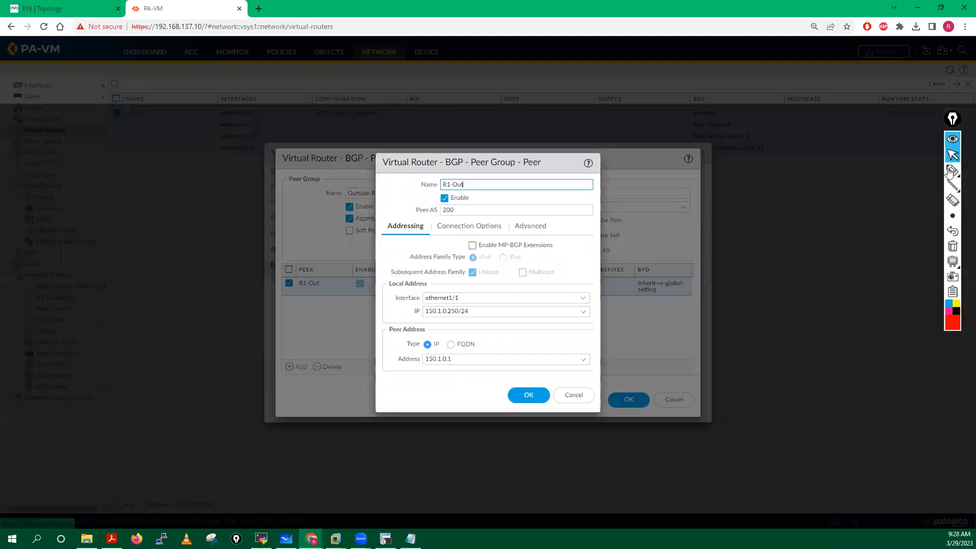
{"action": "left_click", "coordinate": [906, 171]}
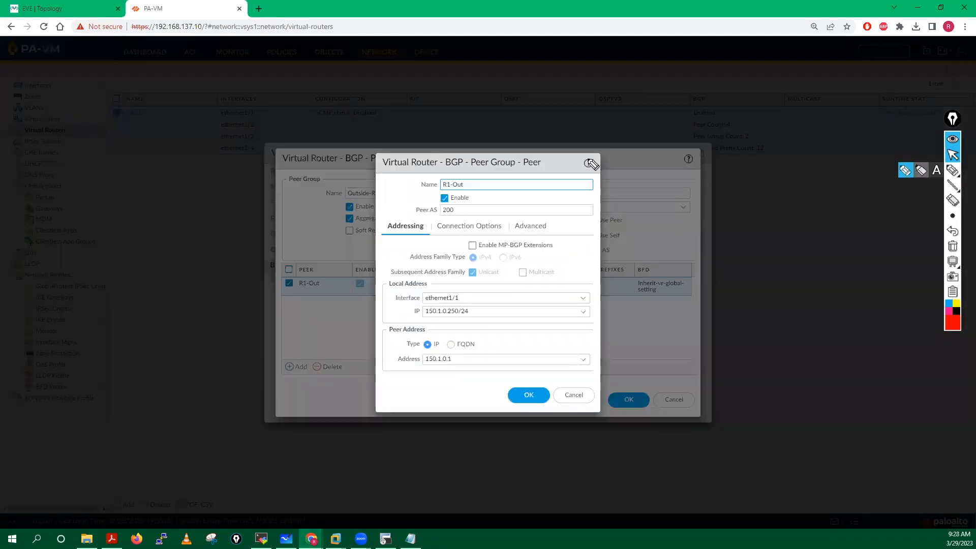
{"action": "mouse_move", "coordinate": [470, 191]}
{"action": "left_mouse_down"}
{"action": "mouse_move", "coordinate": [454, 175]}
{"action": "mouse_move", "coordinate": [467, 192]}
{"action": "mouse_move", "coordinate": [438, 208]}
{"action": "left_mouse_up"}
{"action": "mouse_move", "coordinate": [423, 286]}
{"action": "left_mouse_down"}
{"action": "mouse_move", "coordinate": [445, 291]}
{"action": "mouse_move", "coordinate": [437, 283]}
{"action": "left_mouse_up"}
{"action": "mouse_move", "coordinate": [395, 350]}
{"action": "left_mouse_down"}
{"action": "mouse_move", "coordinate": [427, 336]}
{"action": "mouse_move", "coordinate": [397, 351]}
{"action": "left_mouse_up"}
{"action": "left_click_drag", "start_coordinate": [479, 304], "coordinate": [514, 303]}
{"action": "mouse_move", "coordinate": [497, 309]}
{"action": "left_mouse_down"}
{"action": "mouse_move", "coordinate": [508, 308]}
{"action": "mouse_move", "coordinate": [492, 317]}
{"action": "left_mouse_up"}
{"action": "left_click_drag", "start_coordinate": [484, 355], "coordinate": [499, 348]}
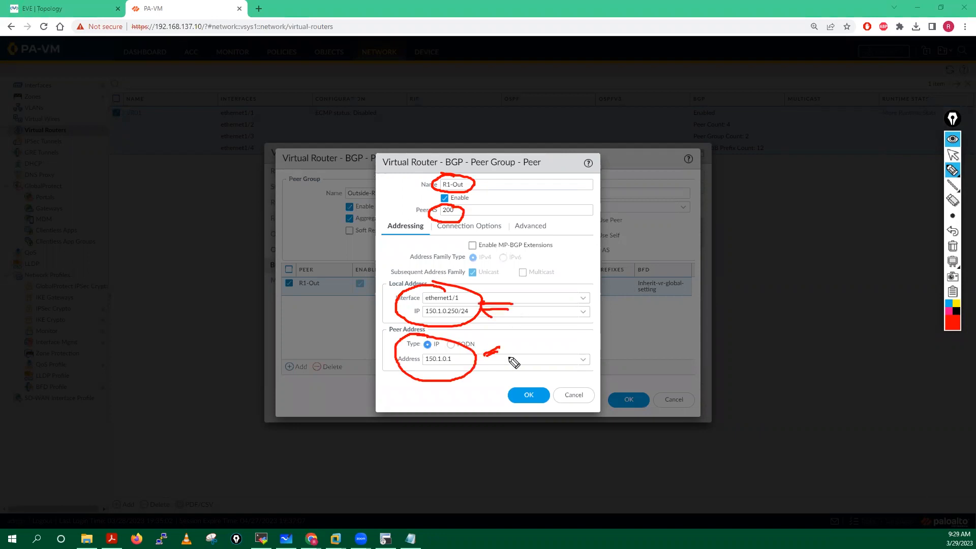
{"action": "left_click", "coordinate": [952, 247]}
{"action": "left_click", "coordinate": [953, 155]}
{"action": "left_click", "coordinate": [469, 227]}
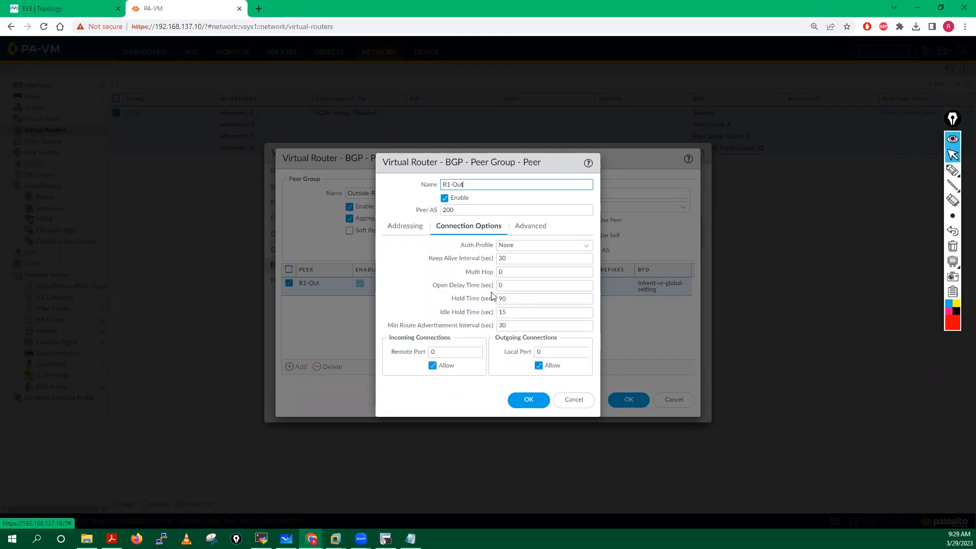
{"action": "left_click", "coordinate": [530, 226]}
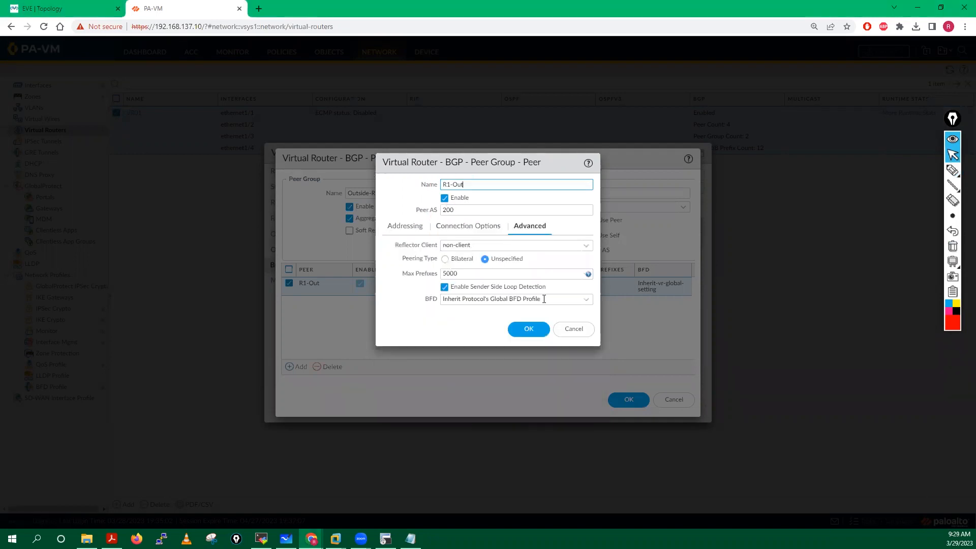
{"action": "left_click", "coordinate": [578, 331]}
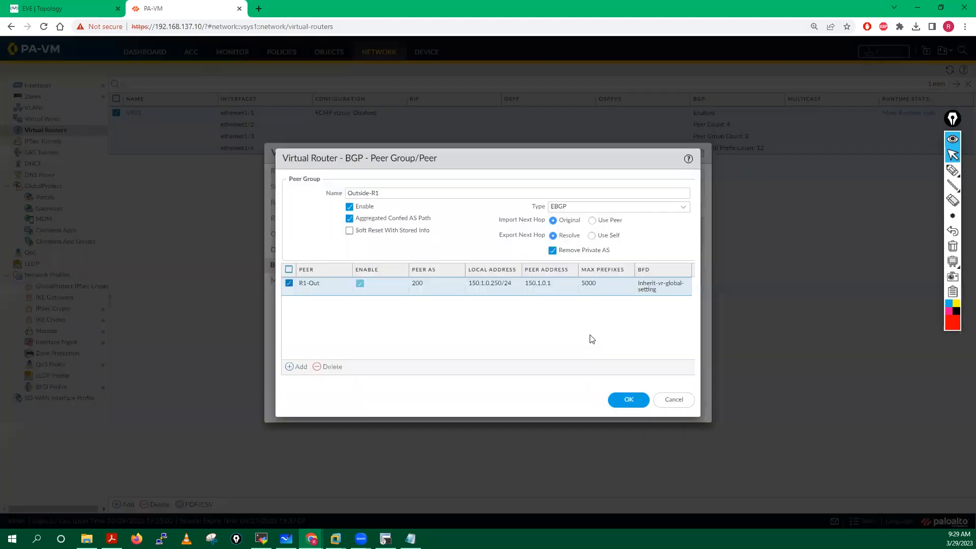
{"action": "left_click", "coordinate": [669, 400]}
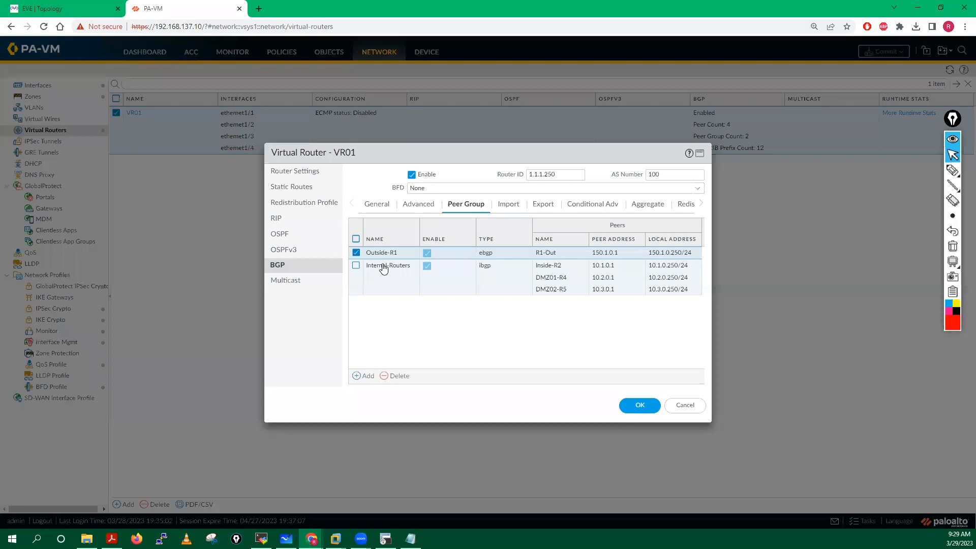
Step: Open the Internal-Routers peer group and circle its Use Self export next hop with an arrow
{"action": "left_click", "coordinate": [382, 266]}
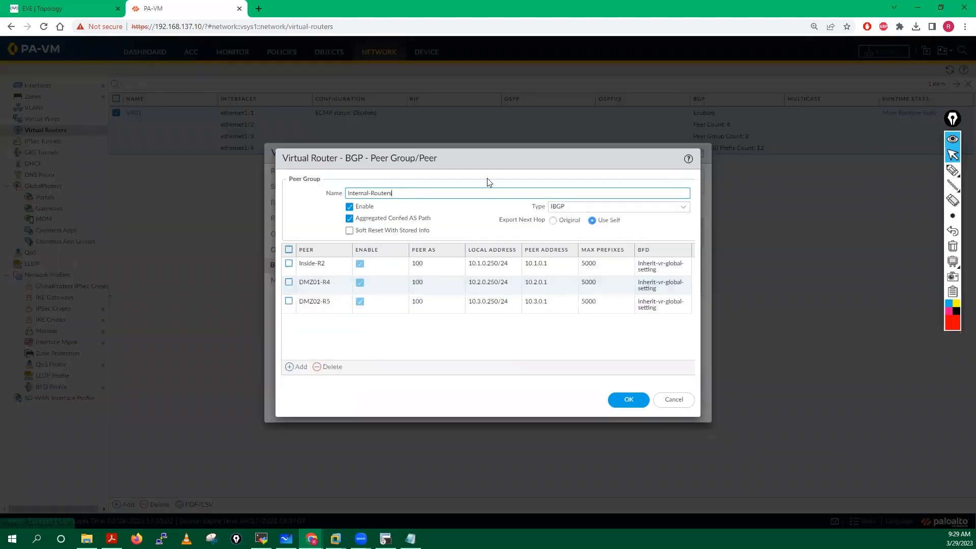
{"action": "left_click", "coordinate": [952, 171]}
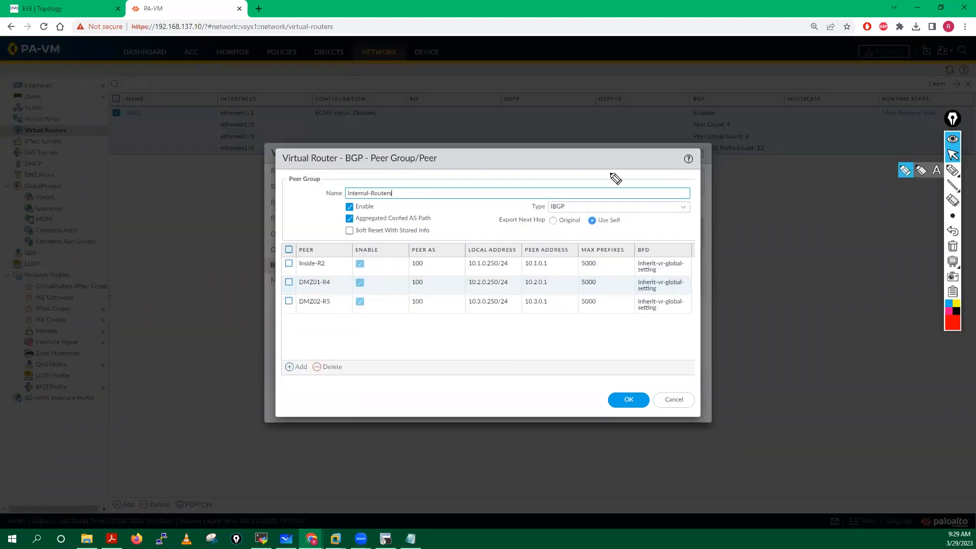
{"action": "mouse_move", "coordinate": [566, 198]}
{"action": "left_mouse_down"}
{"action": "mouse_move", "coordinate": [539, 205]}
{"action": "mouse_move", "coordinate": [574, 198]}
{"action": "mouse_move", "coordinate": [559, 195]}
{"action": "mouse_move", "coordinate": [583, 227]}
{"action": "mouse_move", "coordinate": [615, 237]}
{"action": "left_mouse_up"}
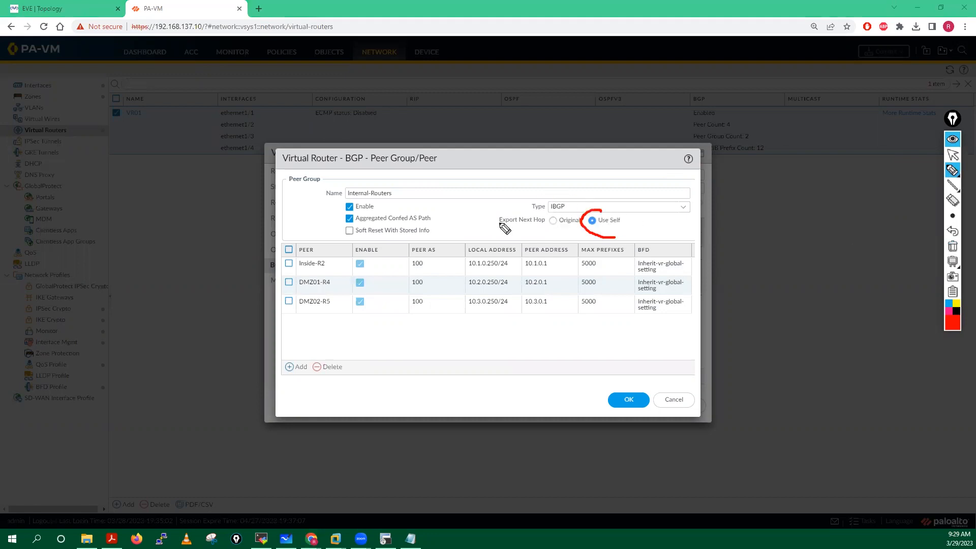
{"action": "left_click_drag", "start_coordinate": [493, 226], "coordinate": [547, 229]}
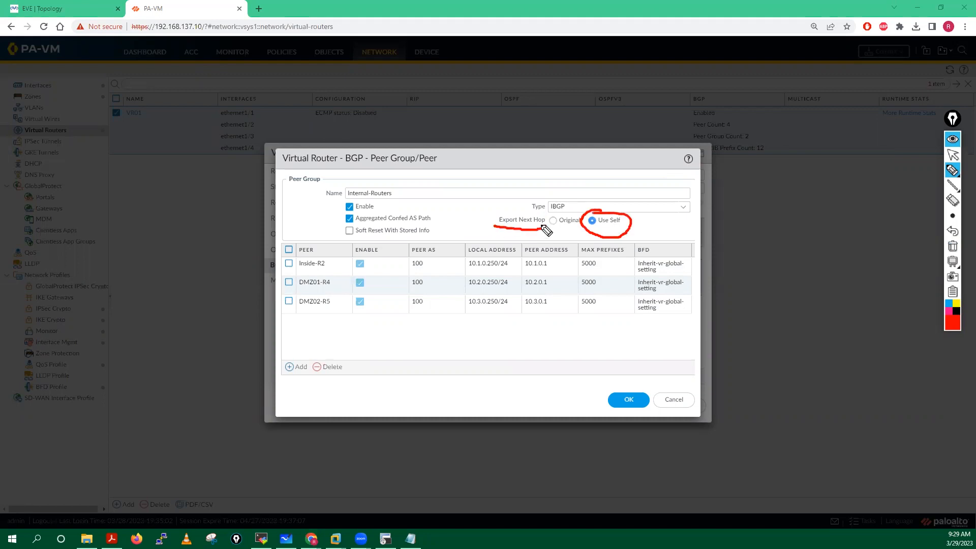
{"action": "left_click_drag", "start_coordinate": [545, 229], "coordinate": [580, 222]}
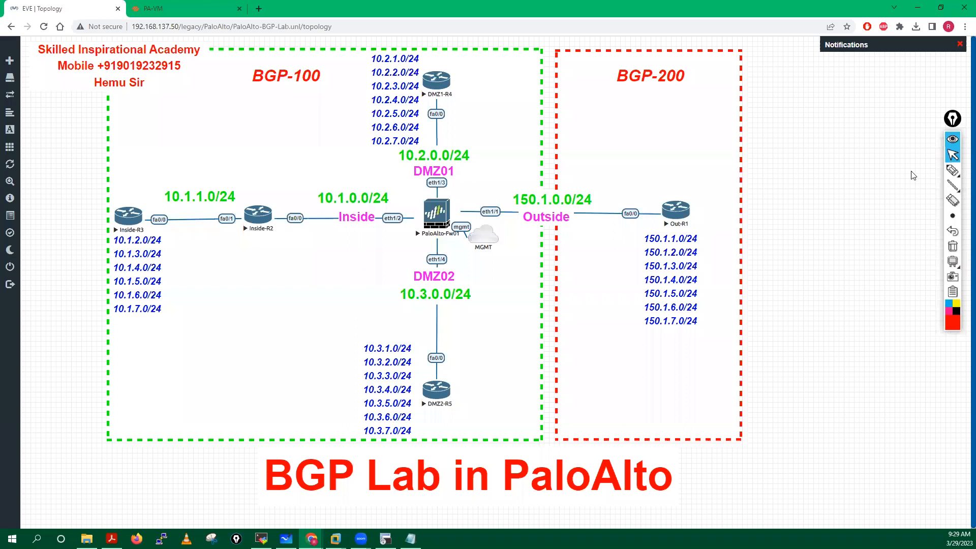
Step: Circle PaloAlto-Fw01 and DMZ1-R4, arrow toward DMZ2-R5's subnets, and note 10.2
{"action": "mouse_move", "coordinate": [952, 170]}
{"action": "left_click", "coordinate": [906, 170]}
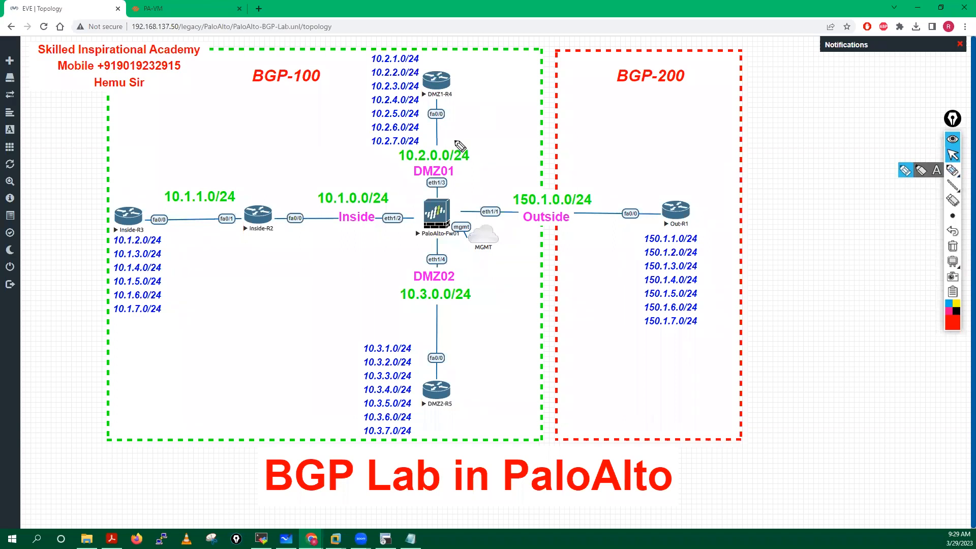
{"action": "mouse_move", "coordinate": [452, 188]}
{"action": "left_mouse_down"}
{"action": "mouse_move", "coordinate": [412, 192]}
{"action": "mouse_move", "coordinate": [447, 187]}
{"action": "left_mouse_up"}
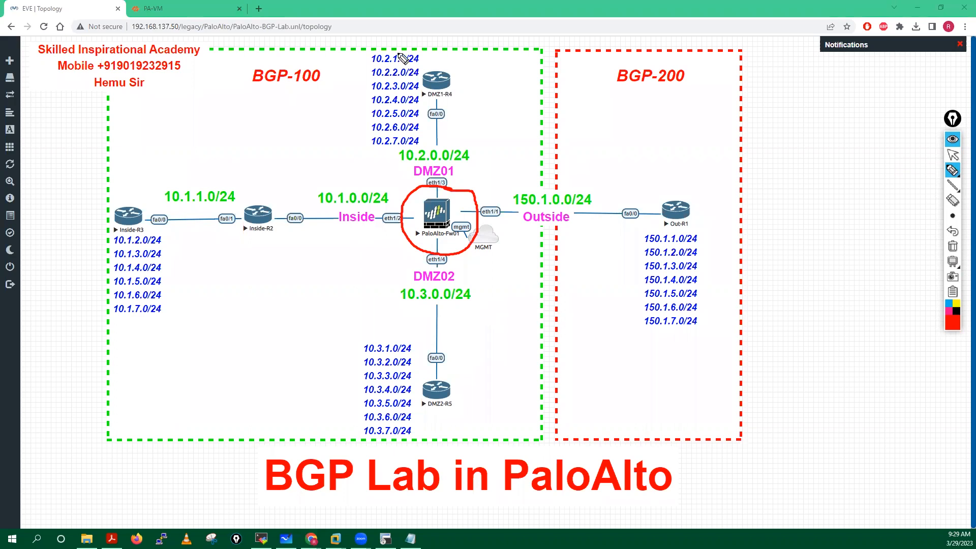
{"action": "mouse_move", "coordinate": [400, 46]}
{"action": "left_mouse_down"}
{"action": "mouse_move", "coordinate": [343, 82]}
{"action": "mouse_move", "coordinate": [348, 131]}
{"action": "left_mouse_up"}
{"action": "mouse_move", "coordinate": [493, 143]}
{"action": "left_mouse_down"}
{"action": "mouse_move", "coordinate": [391, 57]}
{"action": "mouse_move", "coordinate": [402, 48]}
{"action": "left_mouse_up"}
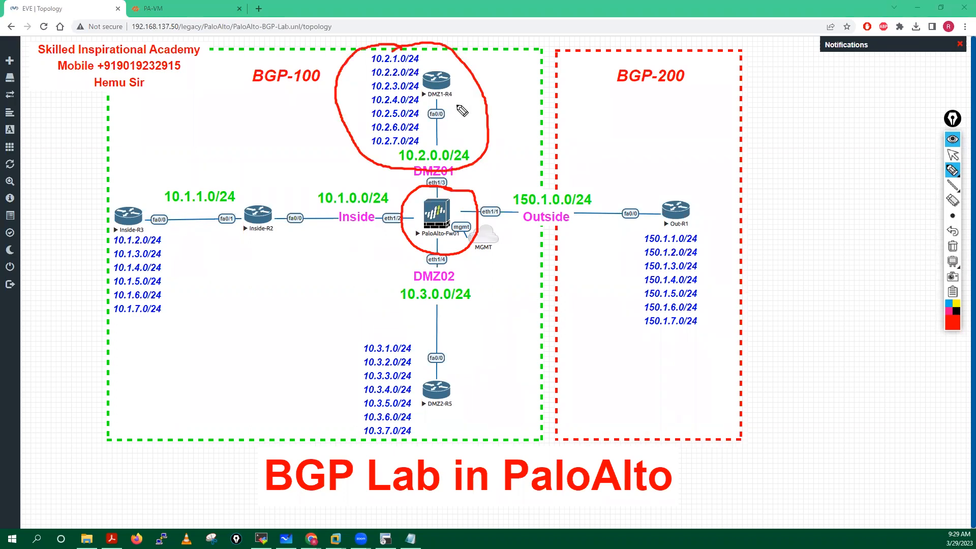
{"action": "left_click_drag", "start_coordinate": [449, 99], "coordinate": [471, 109]}
{"action": "mouse_move", "coordinate": [416, 232]}
{"action": "left_mouse_down"}
{"action": "mouse_move", "coordinate": [318, 285]}
{"action": "mouse_move", "coordinate": [269, 348]}
{"action": "mouse_move", "coordinate": [294, 395]}
{"action": "left_mouse_up"}
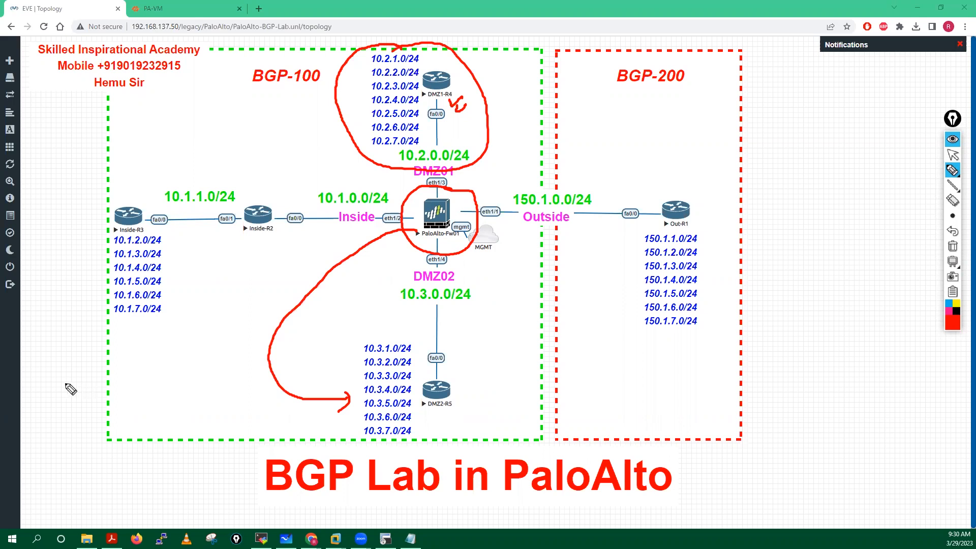
{"action": "left_click", "coordinate": [90, 388]}
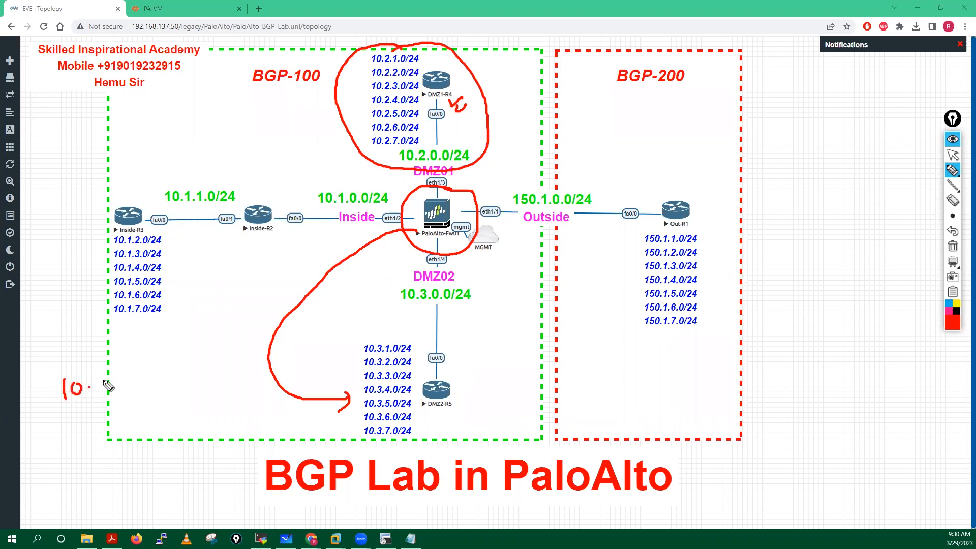